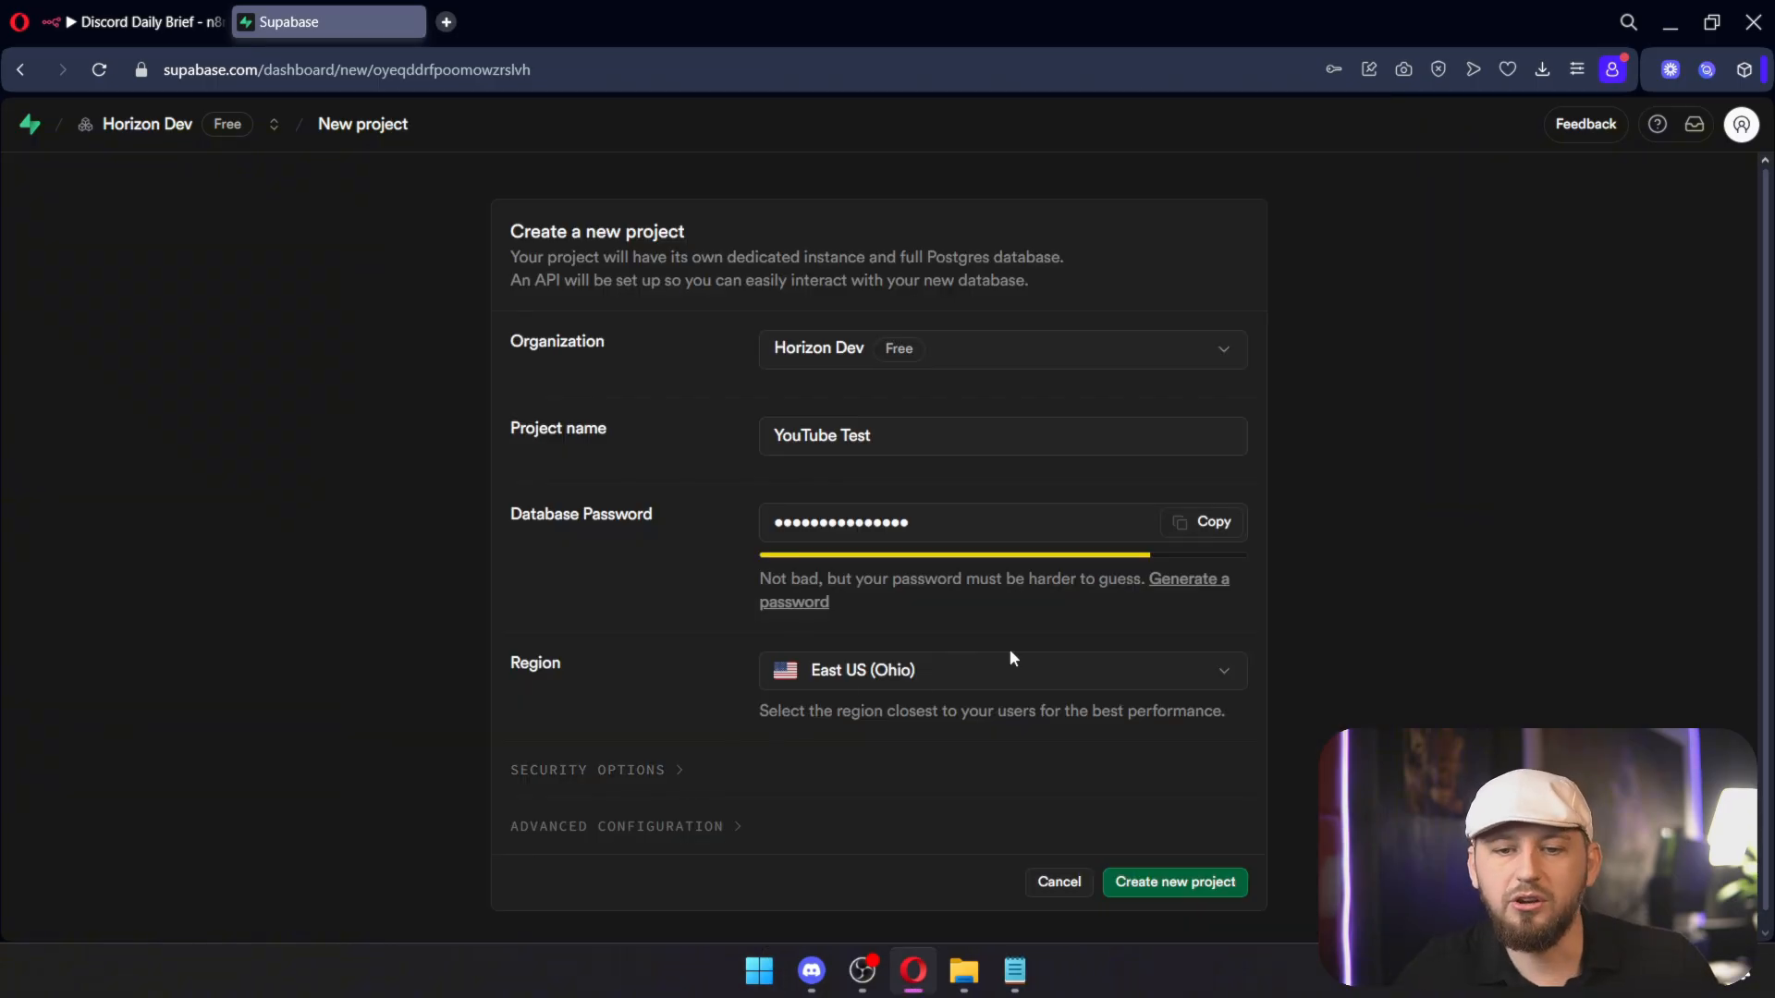
Step: Scroll down the new-project form showing YouTube Test and the East US (Ohio) region
scroll(1153, 751, "down", 1)
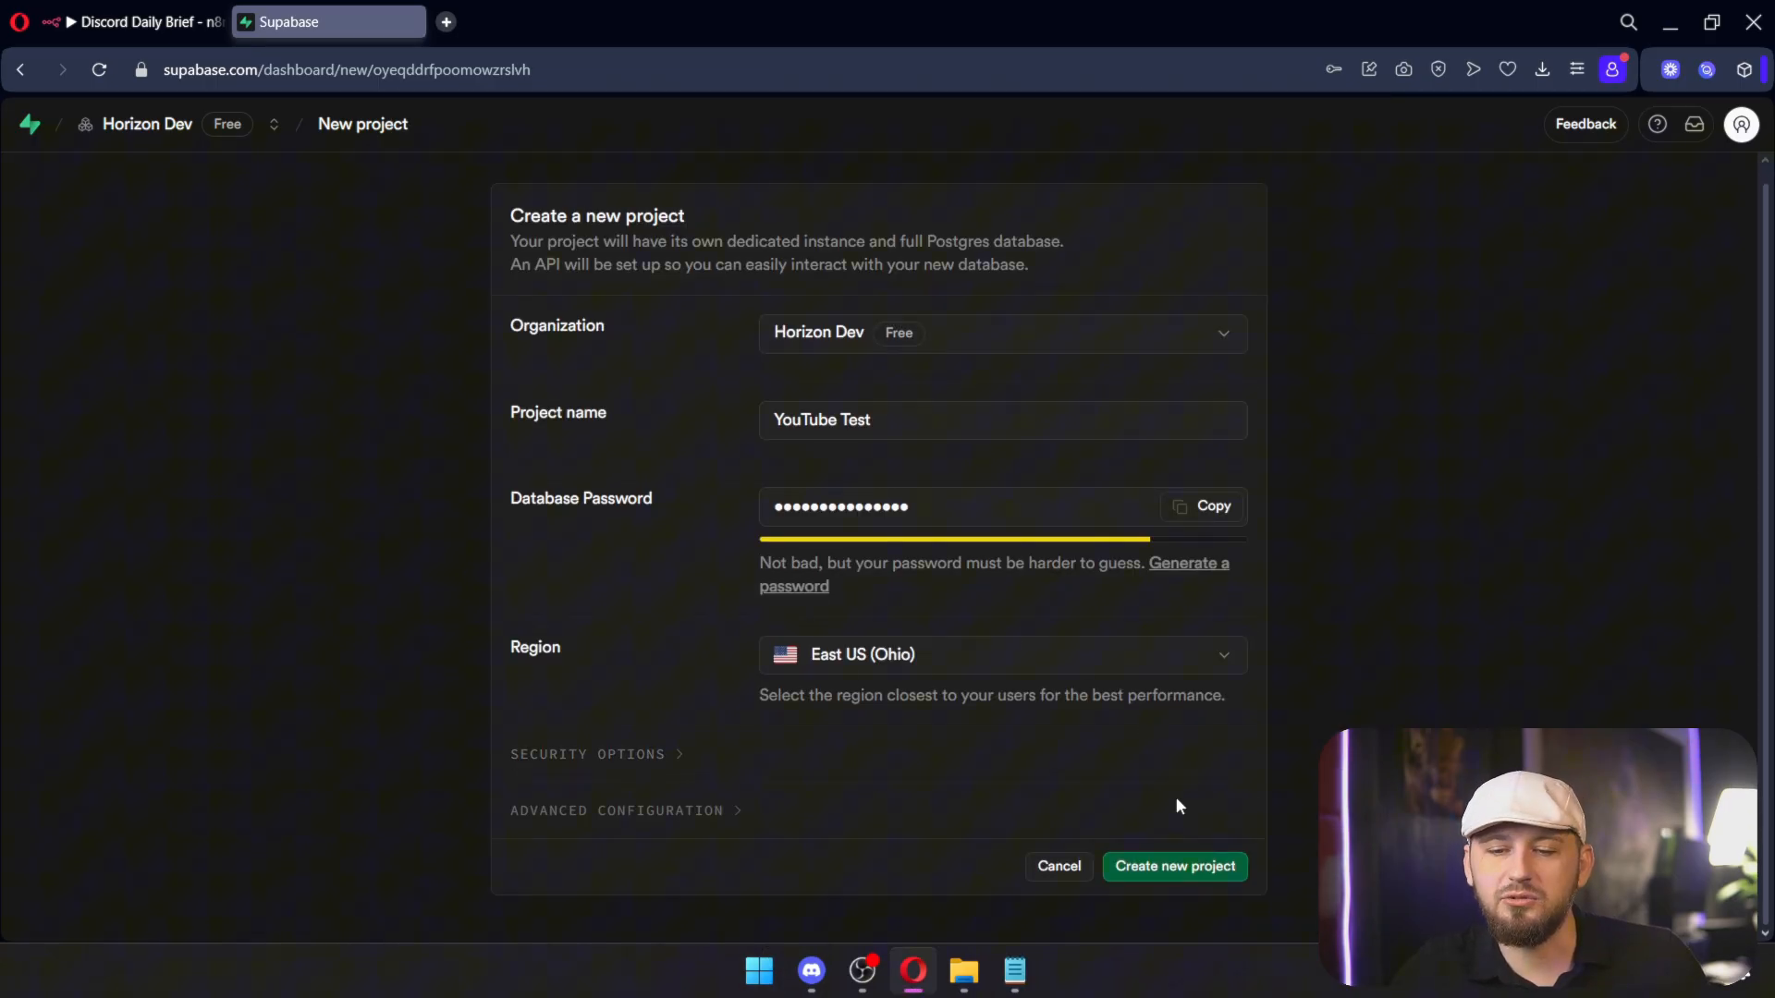
Step: Create the YouTube Test project and go to its empty Table Editor
left_click(1152, 867)
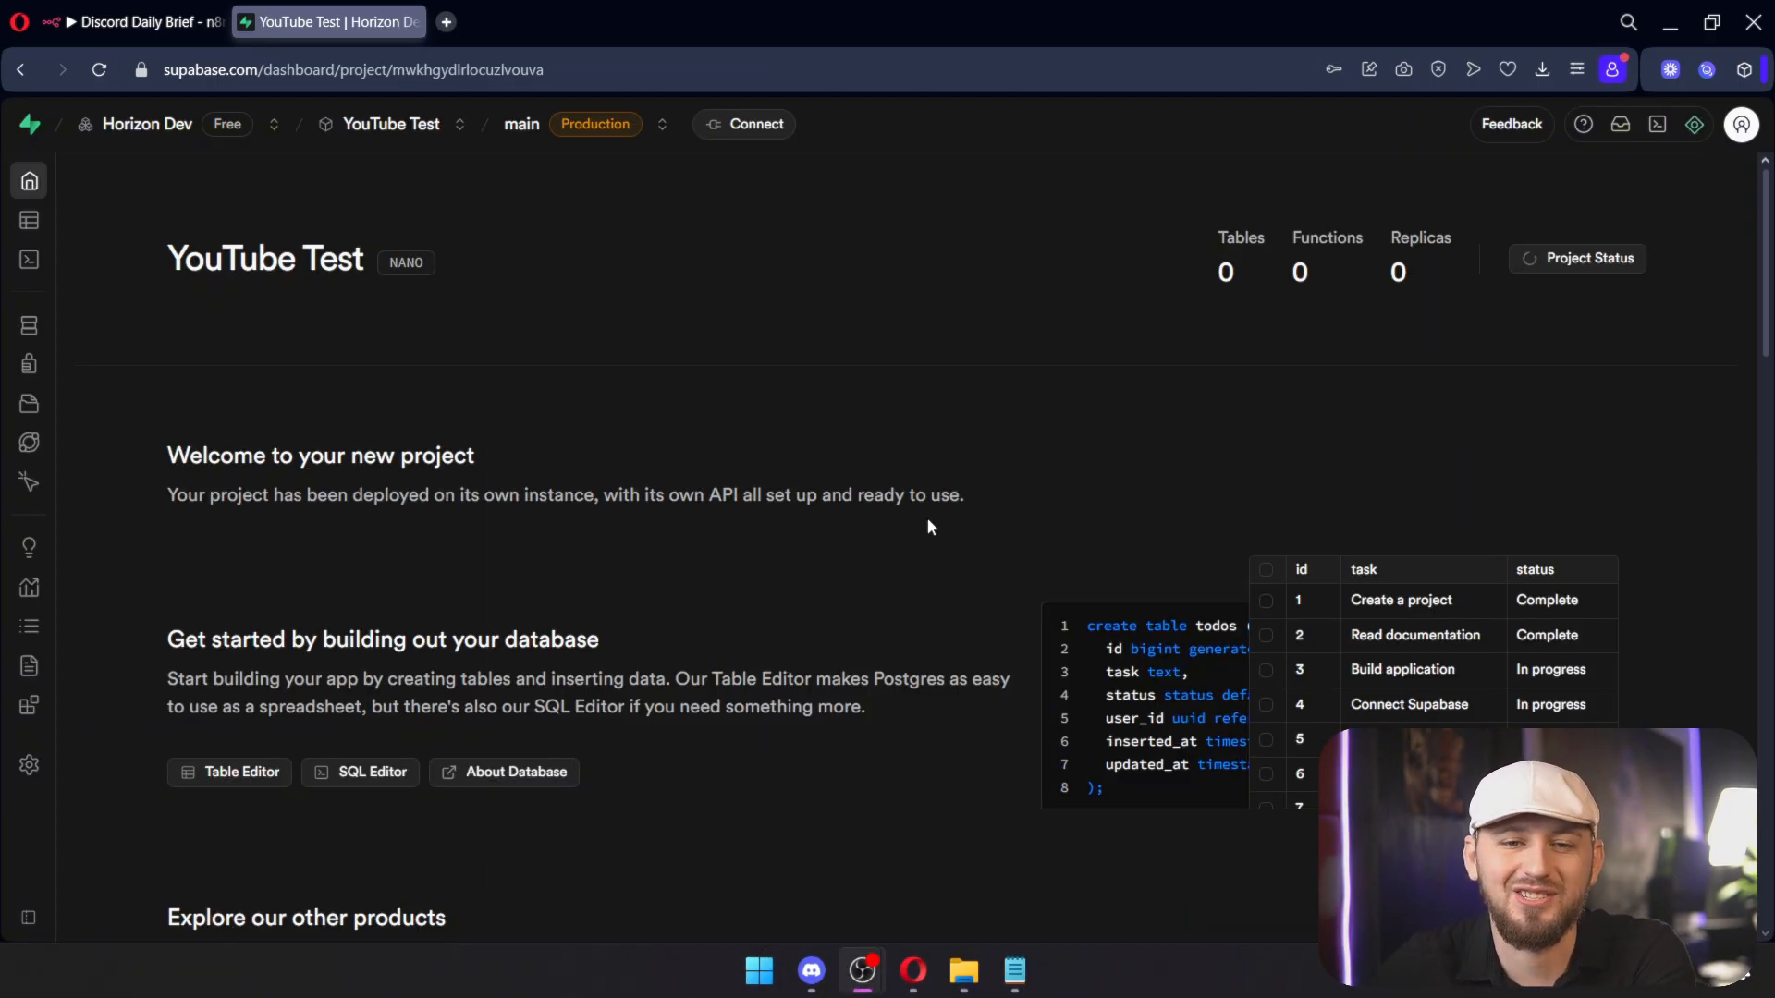
mouse_move(41, 185)
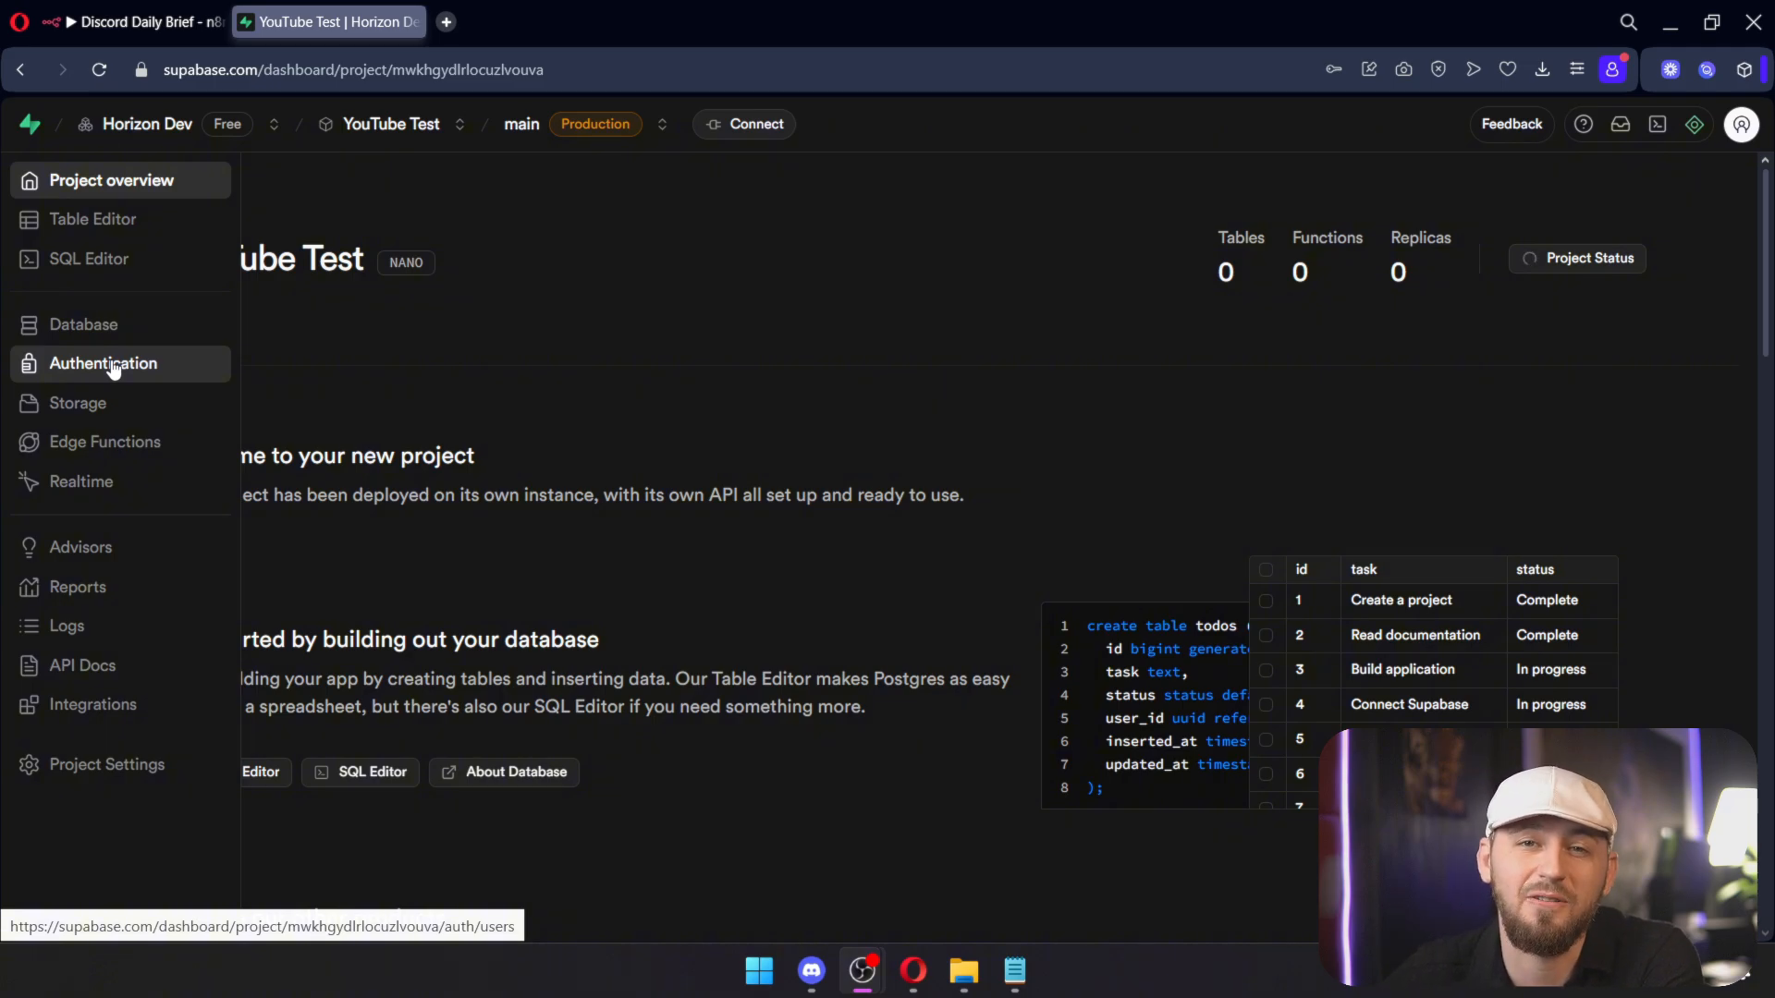
left_click(106, 223)
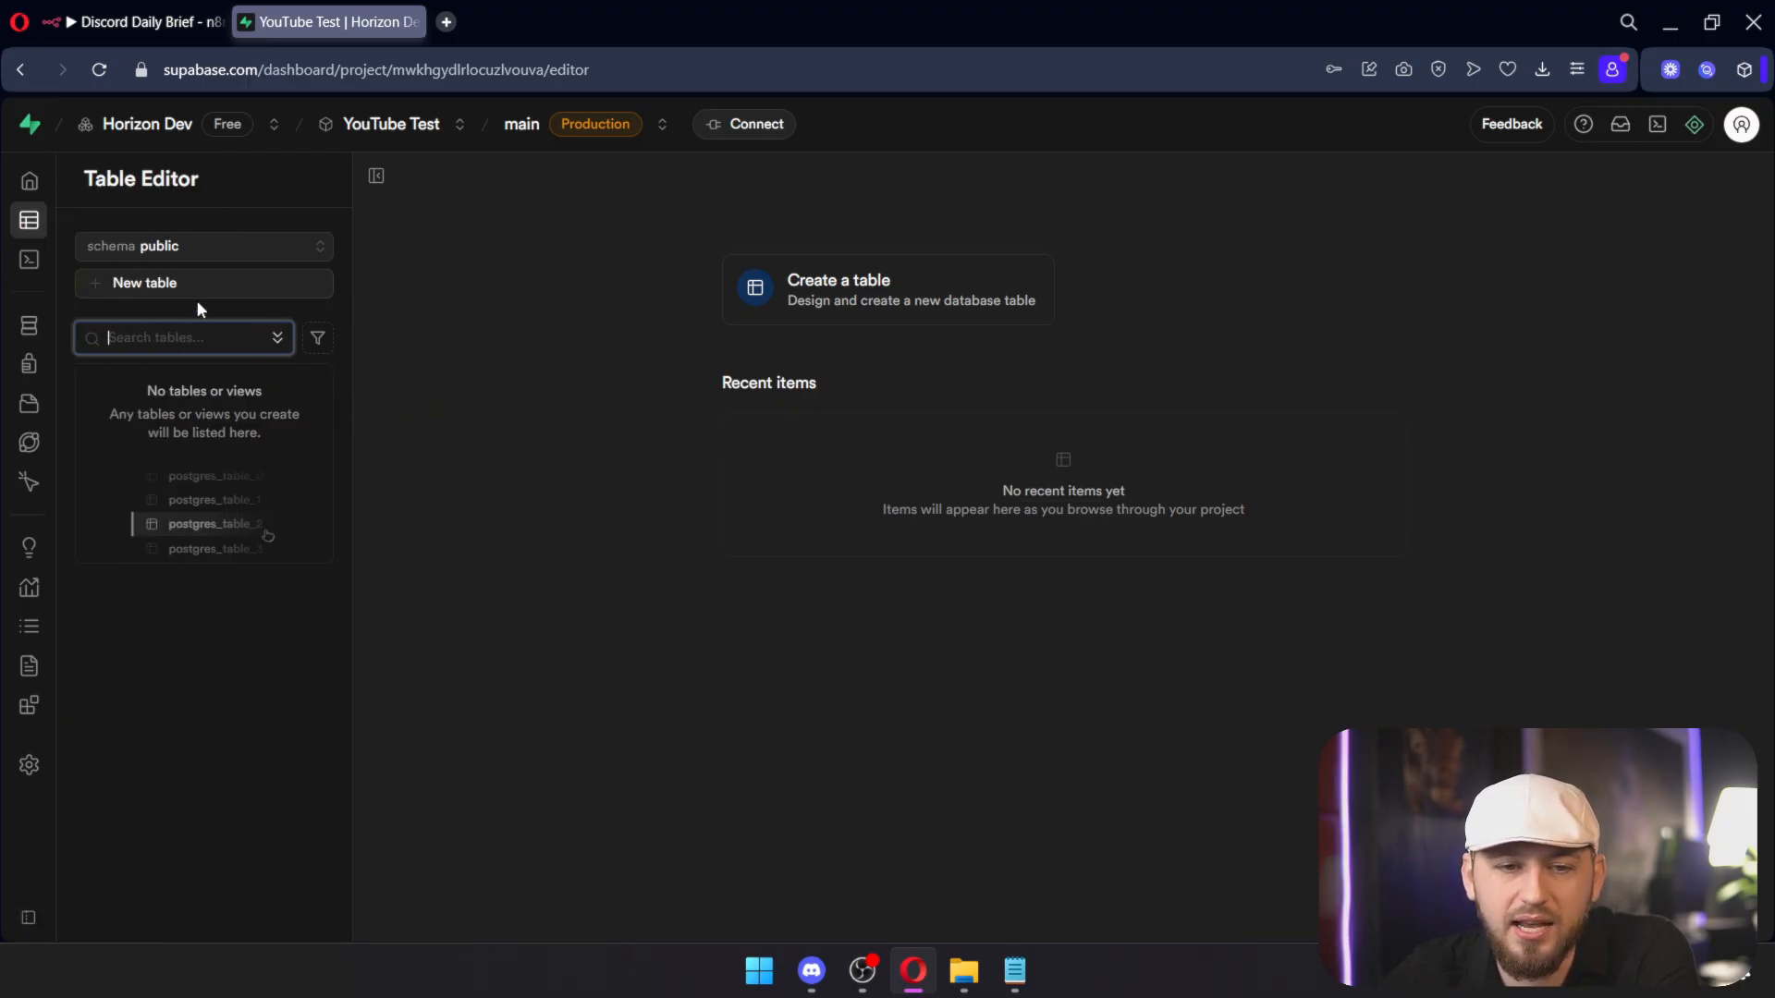
Step: Create a table named 'Lead List' with an added json column 'Name' beside id and created_at
left_click(170, 282)
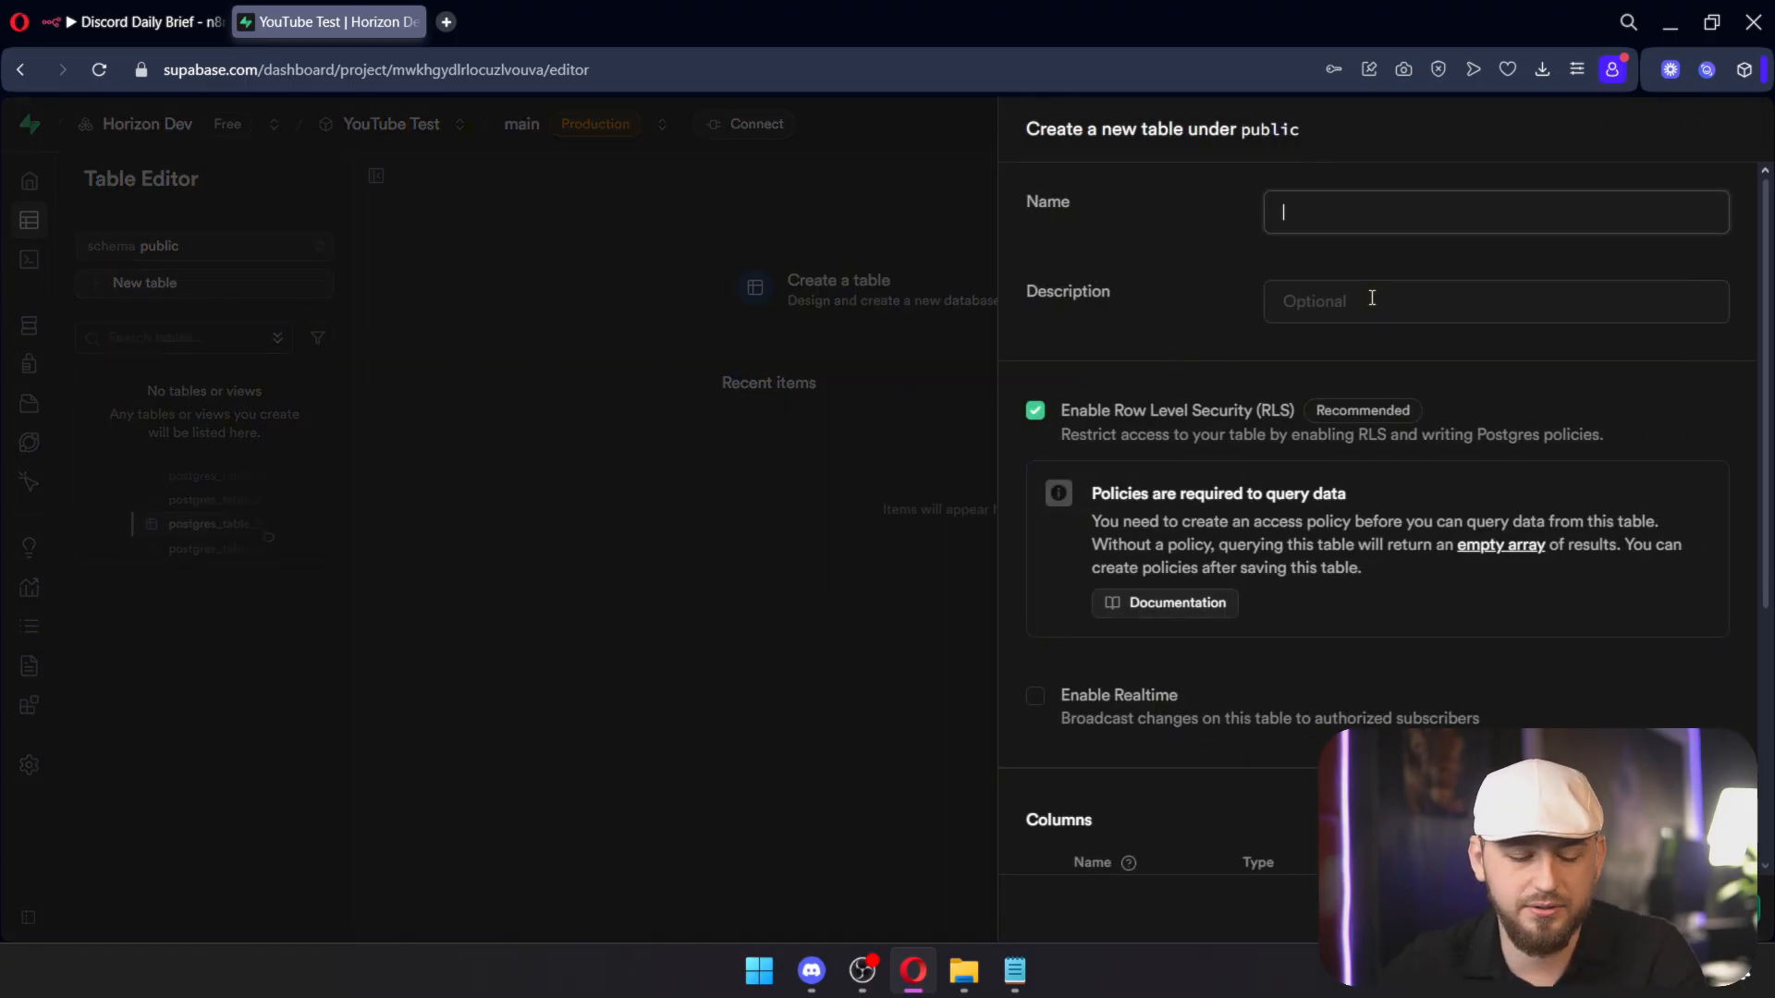
type("A")
scroll(1340, 566, "down", 5)
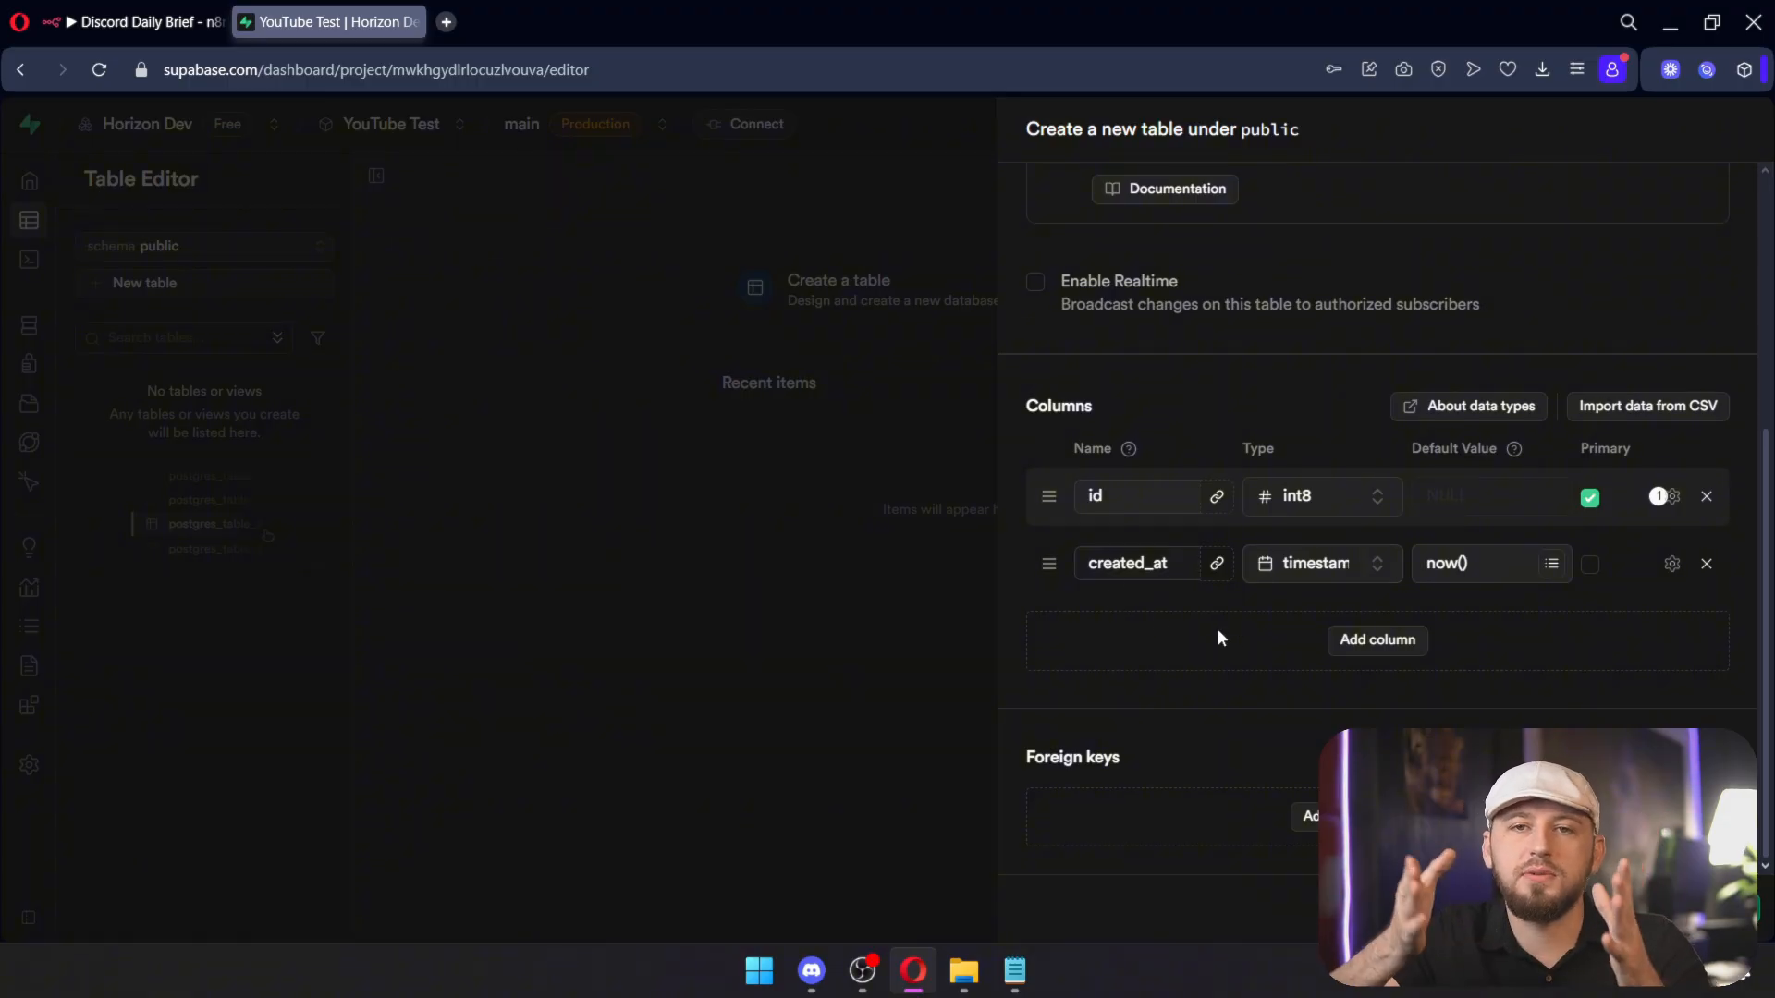
scroll(1228, 220, "up", 5)
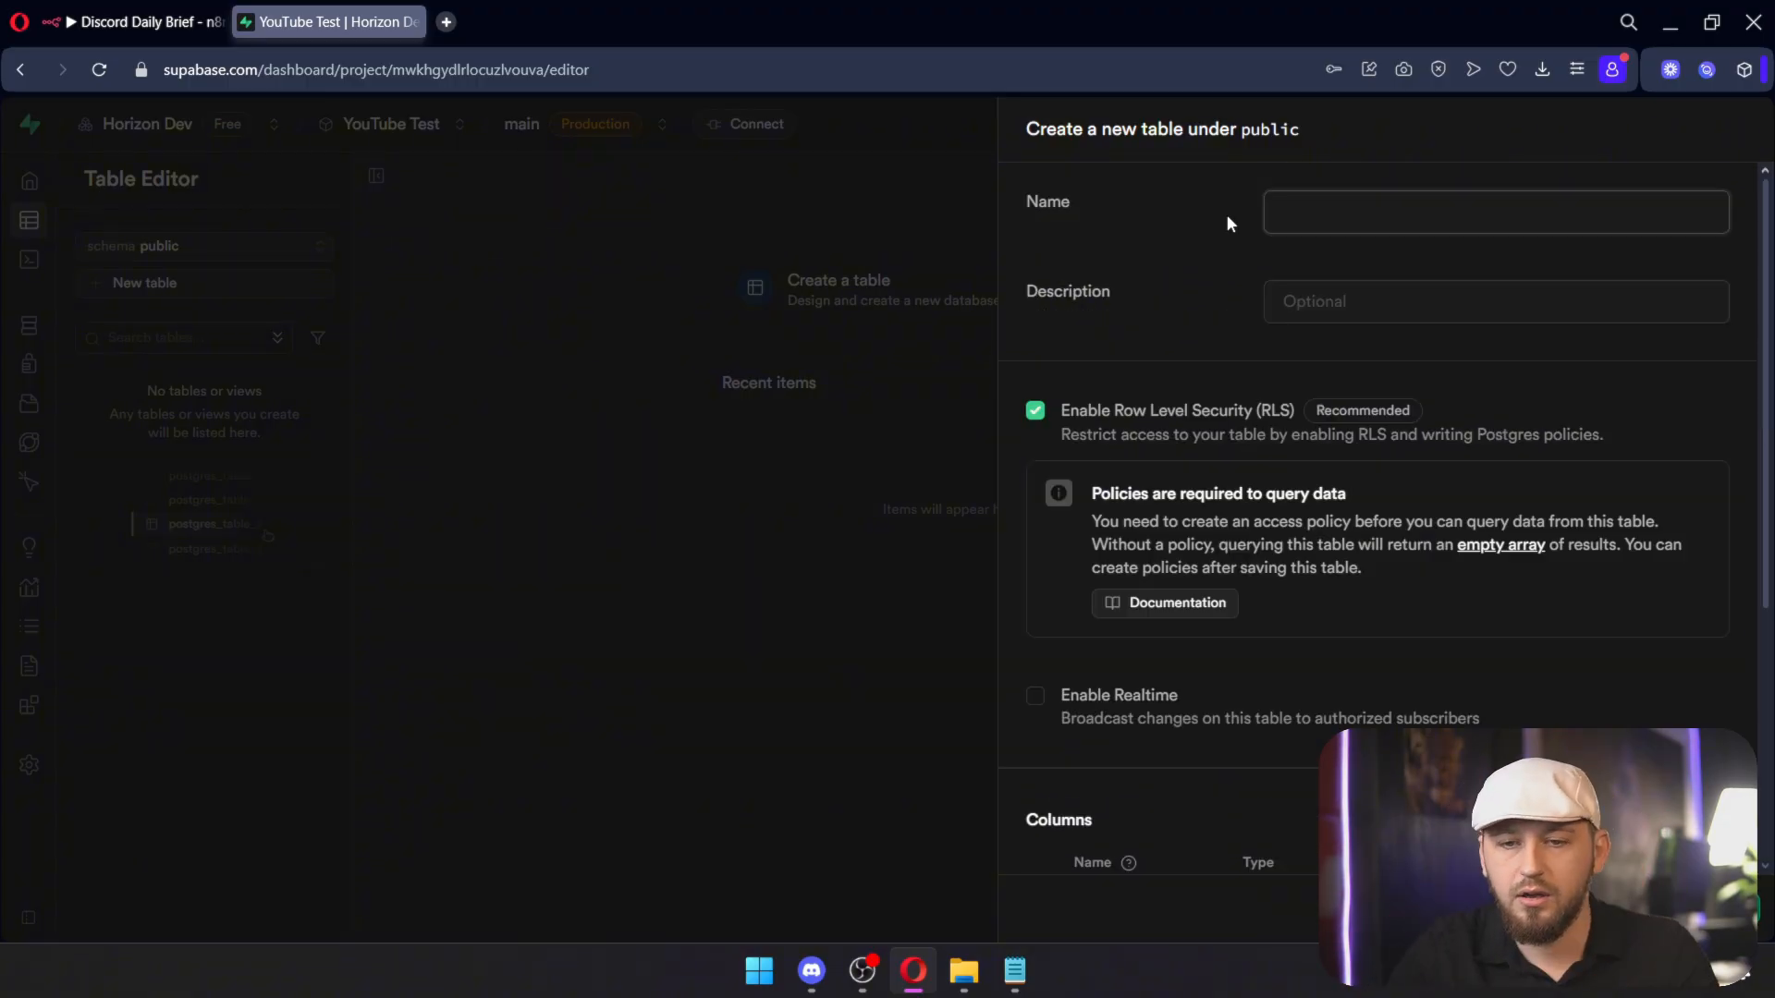
type("Lead L")
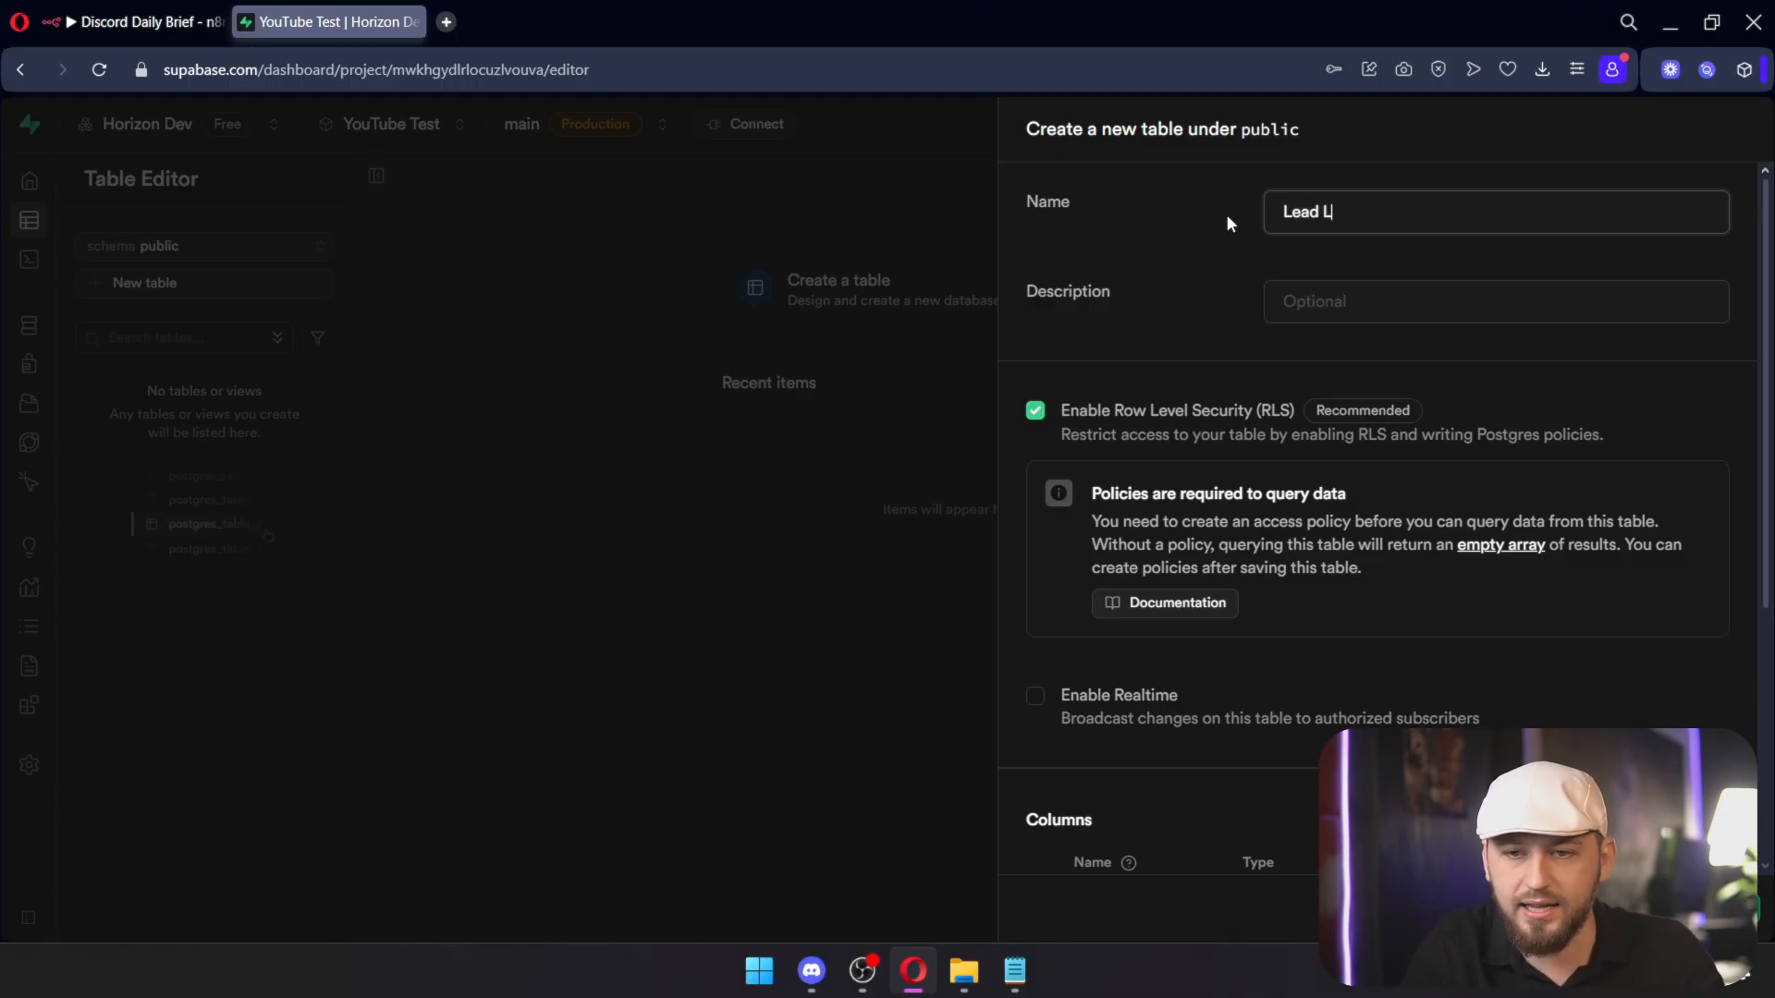
scroll(1321, 495, "down", 5)
left_click(1359, 640)
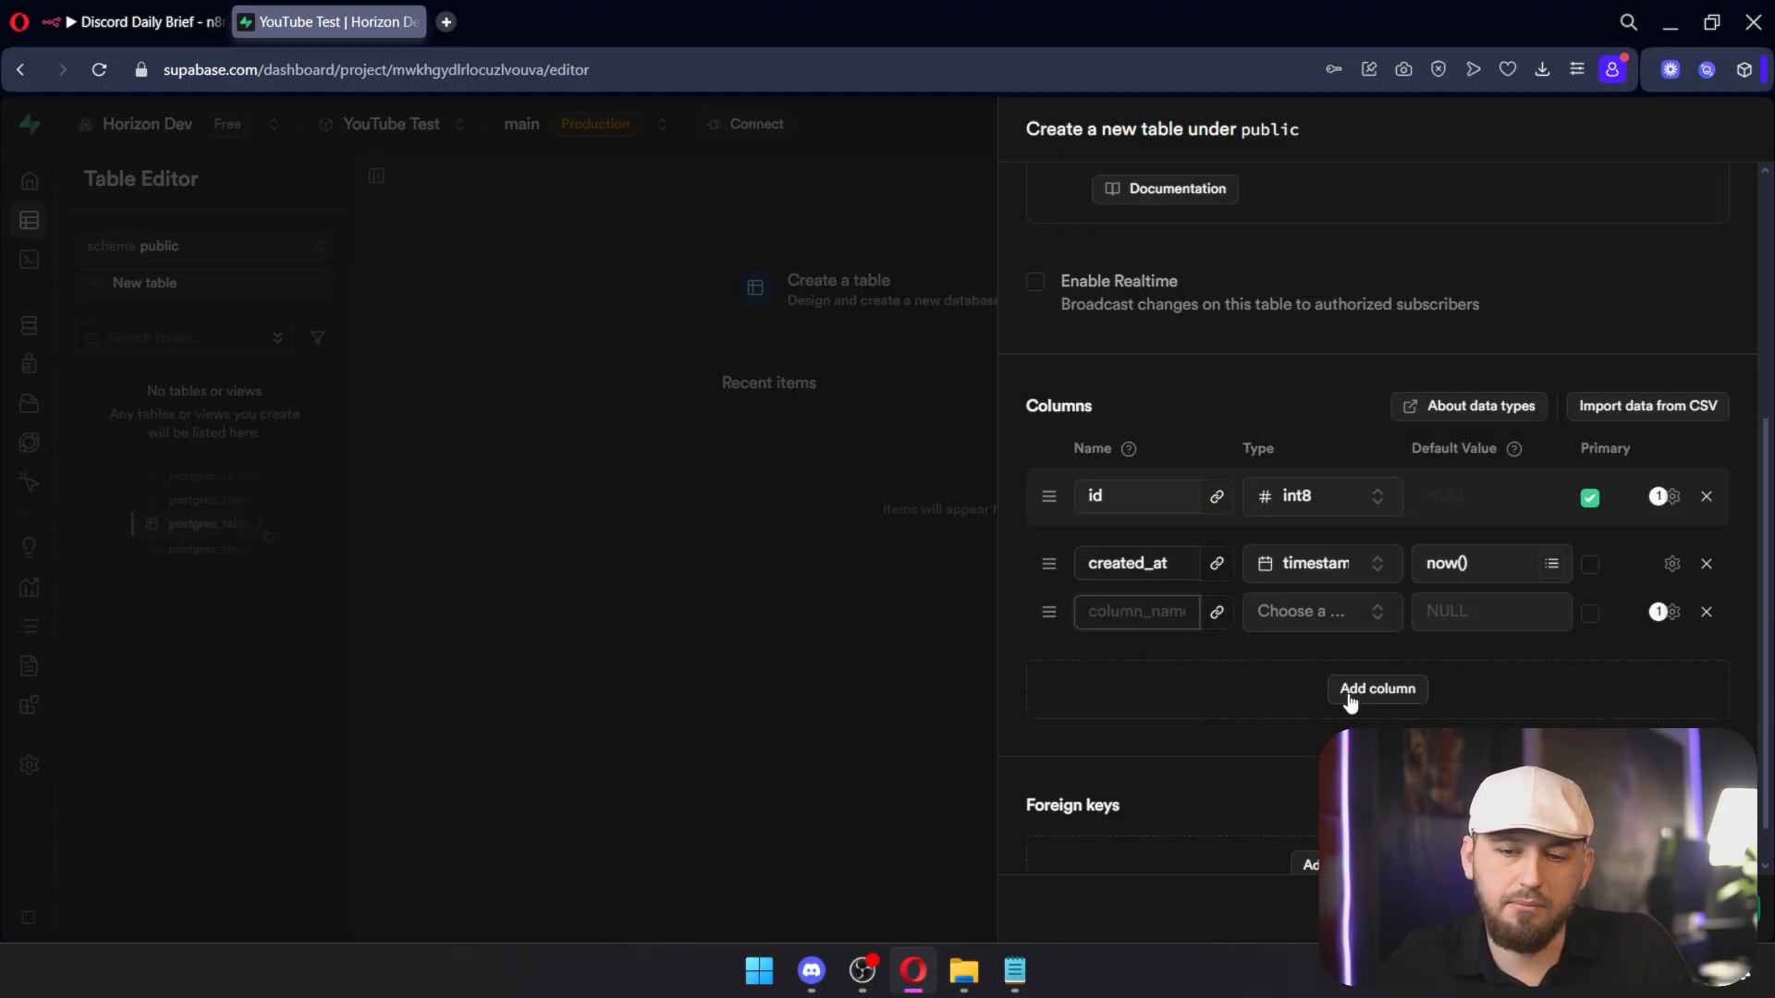
scroll(1378, 518, "up", 1)
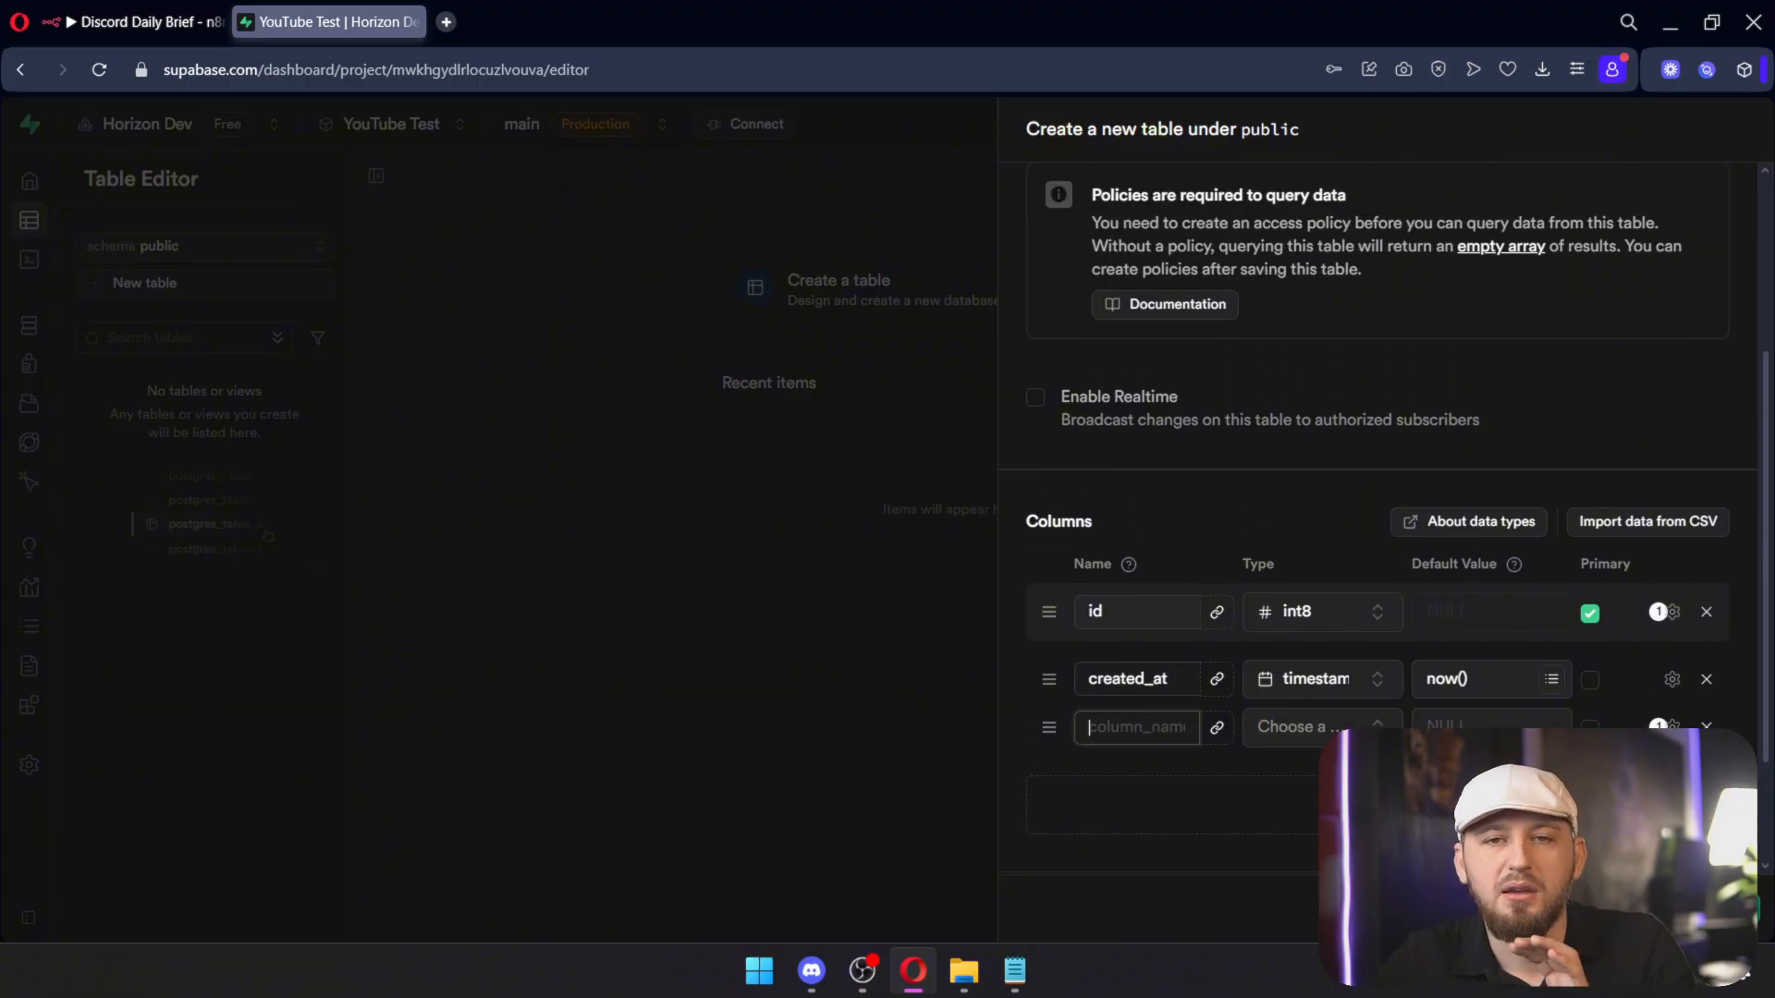
scroll(1377, 509, "up", 2)
scroll(1377, 508, "down", 3)
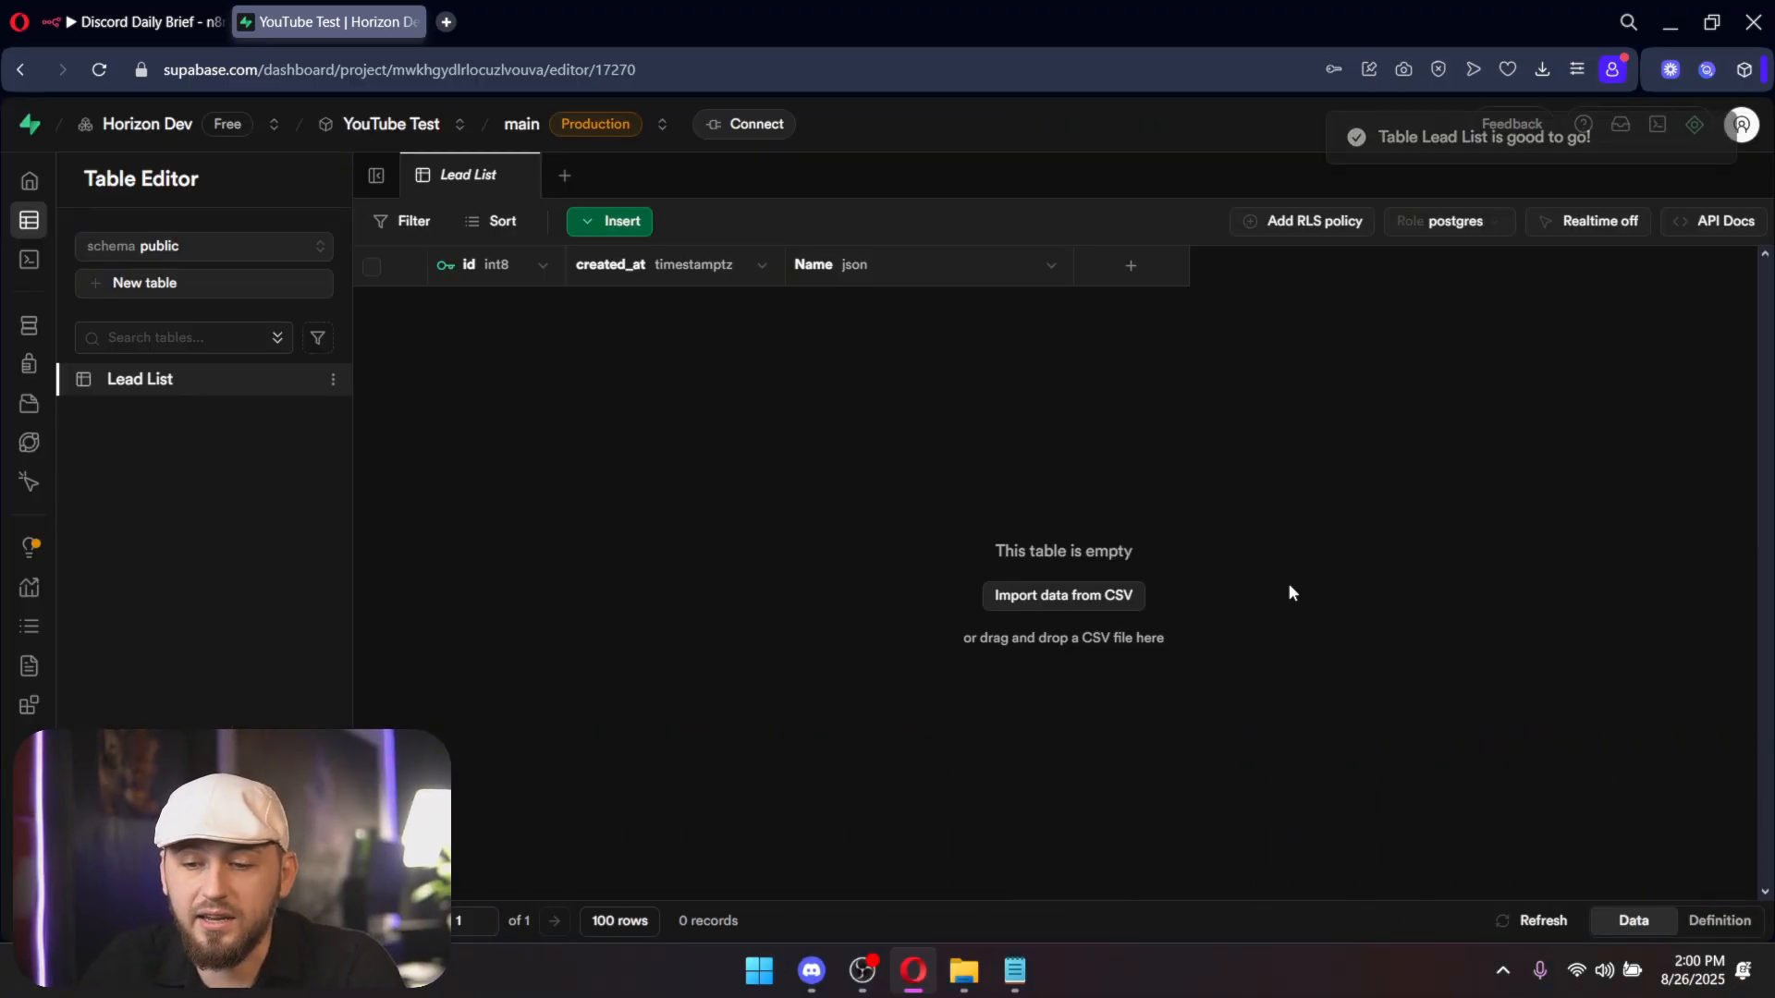
Step: Show the Lead List table's create-table SQL definition and select all of it
left_click(1724, 923)
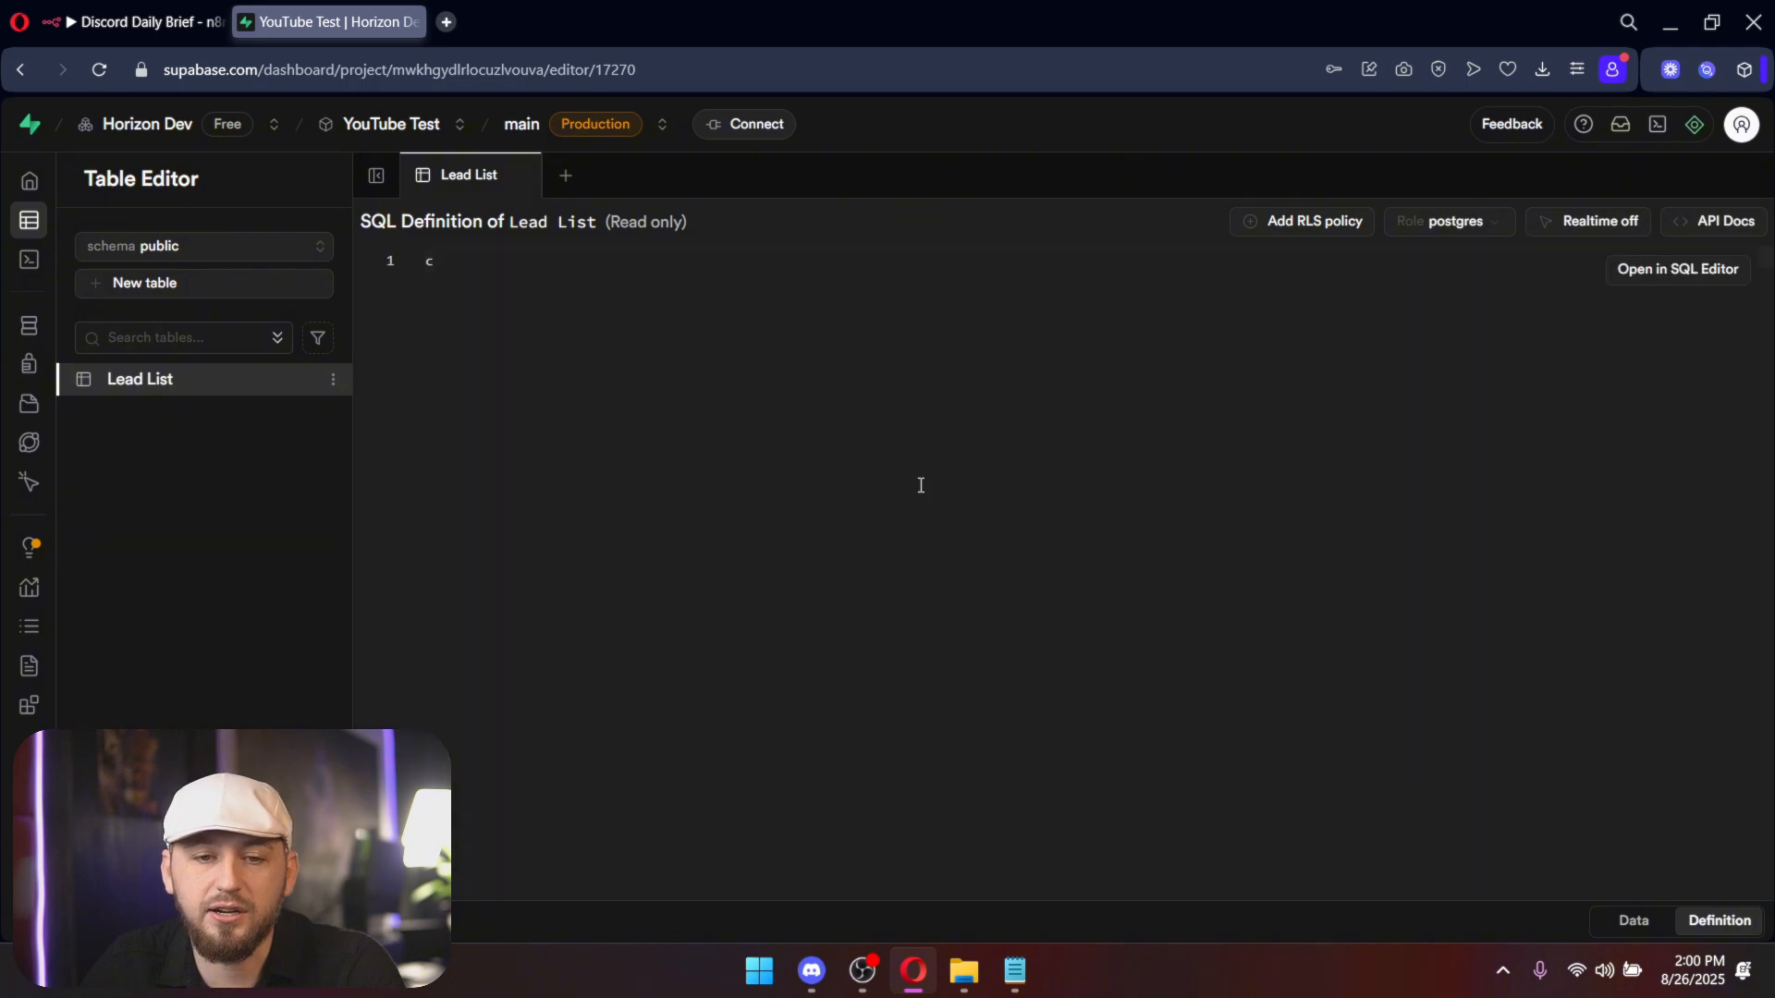
key("ctrl+a")
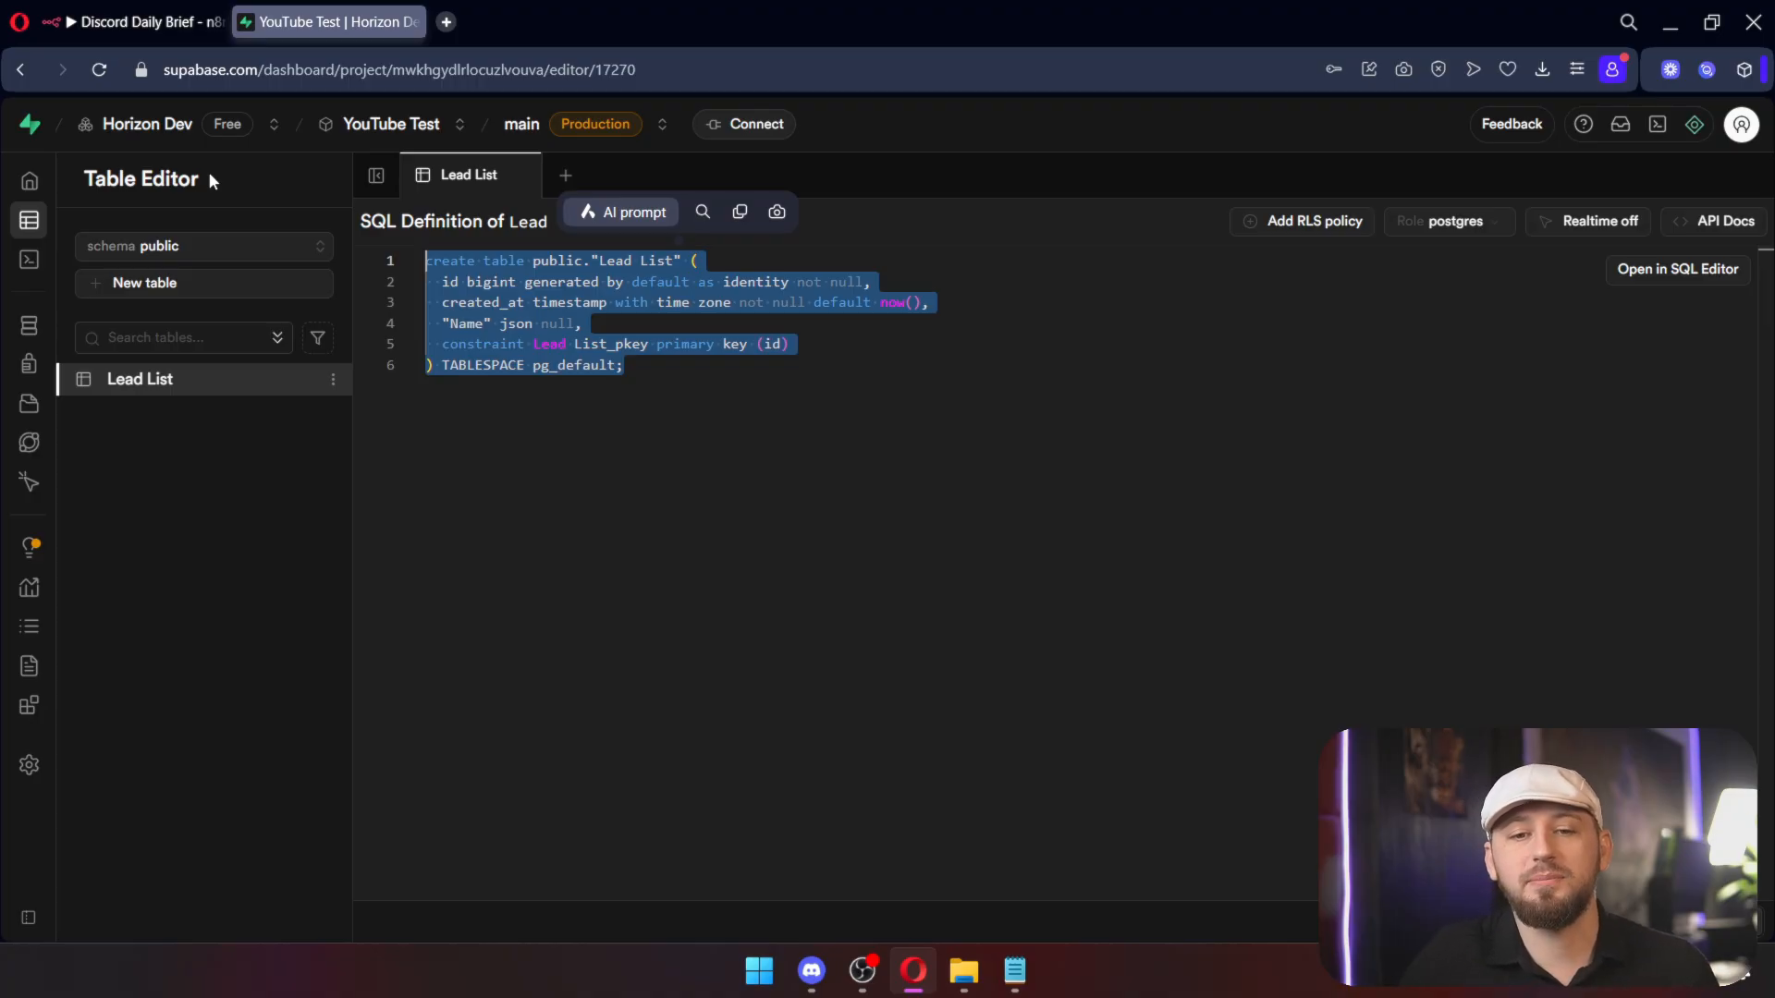
left_click(472, 468)
key("ctrl+a")
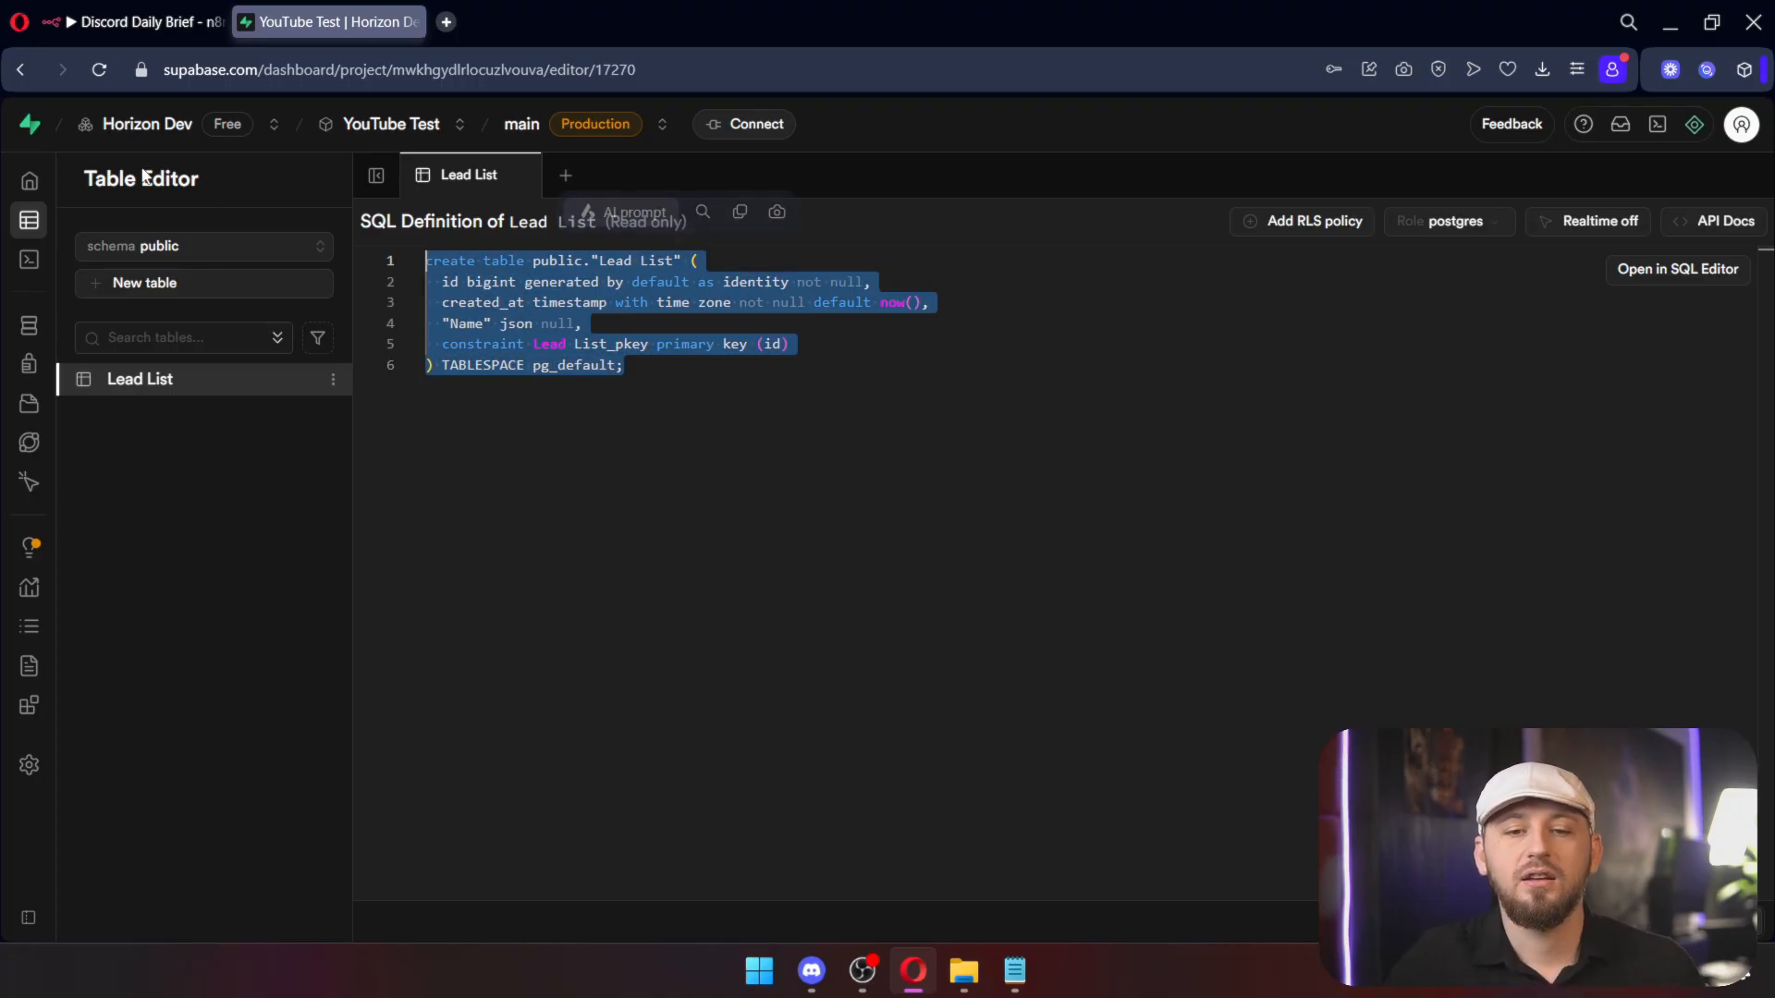
left_click(730, 532)
key("ctrl+a")
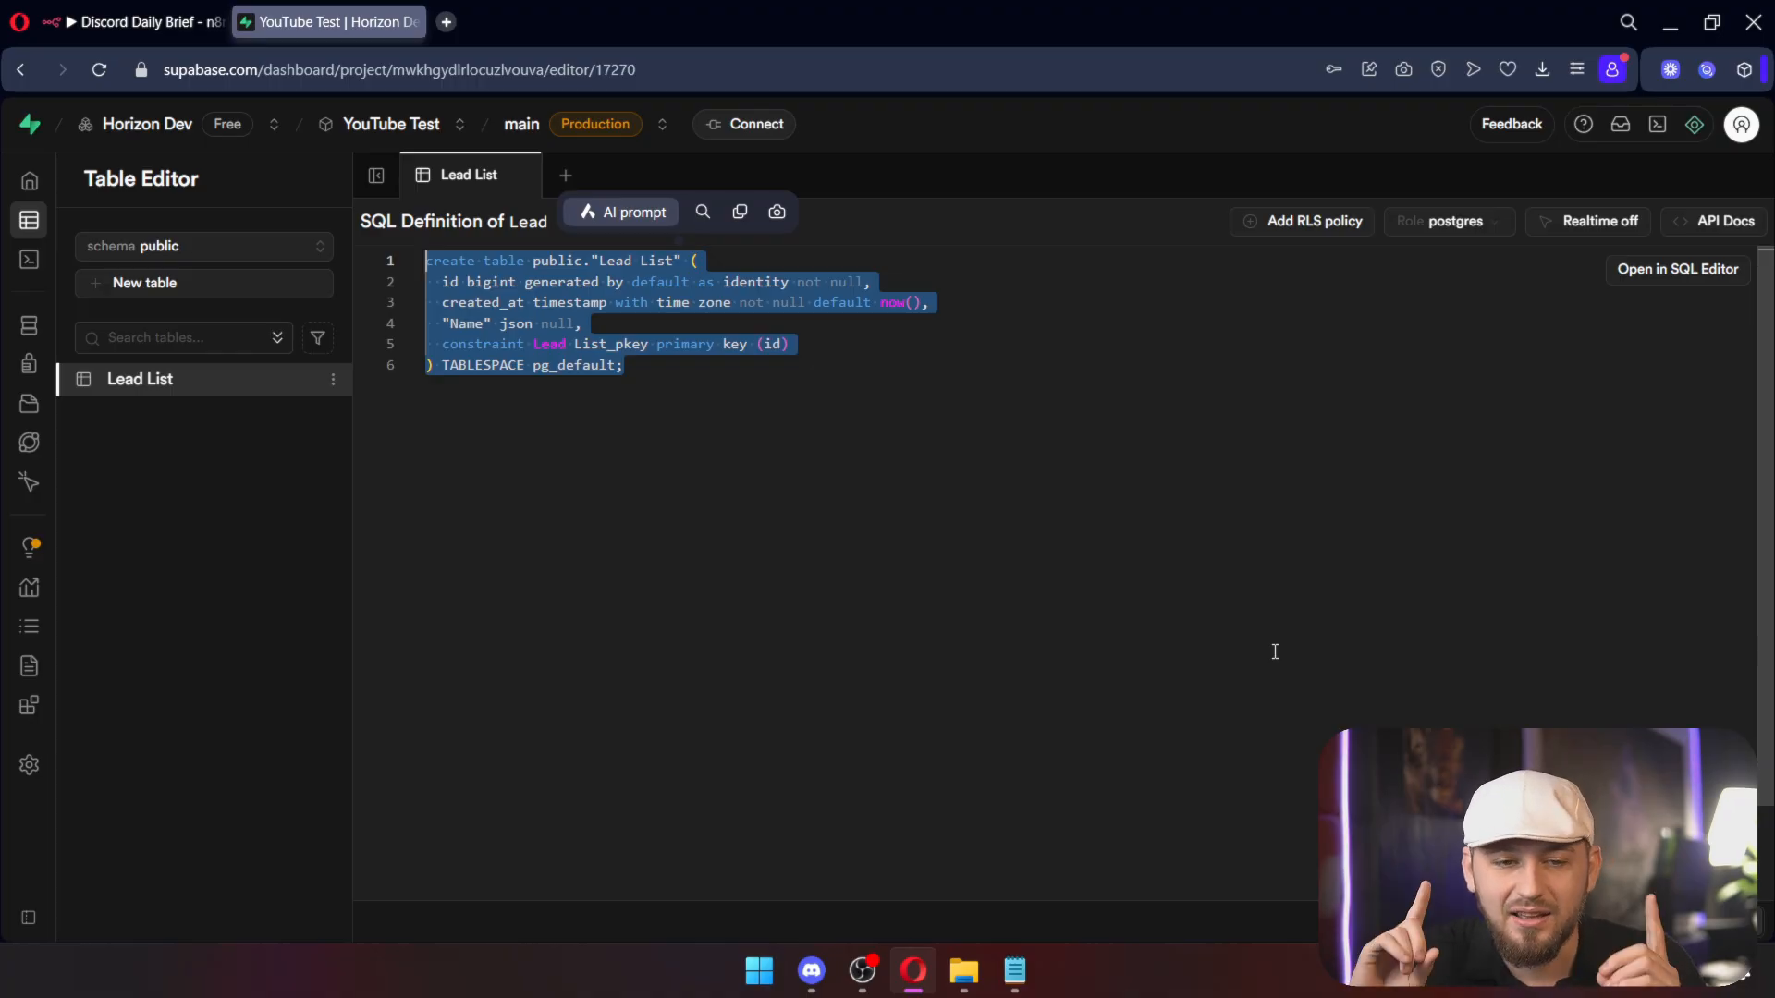
Step: Start a new Untitled query in the SQL Editor, type test text, then clear it
left_click(28, 263)
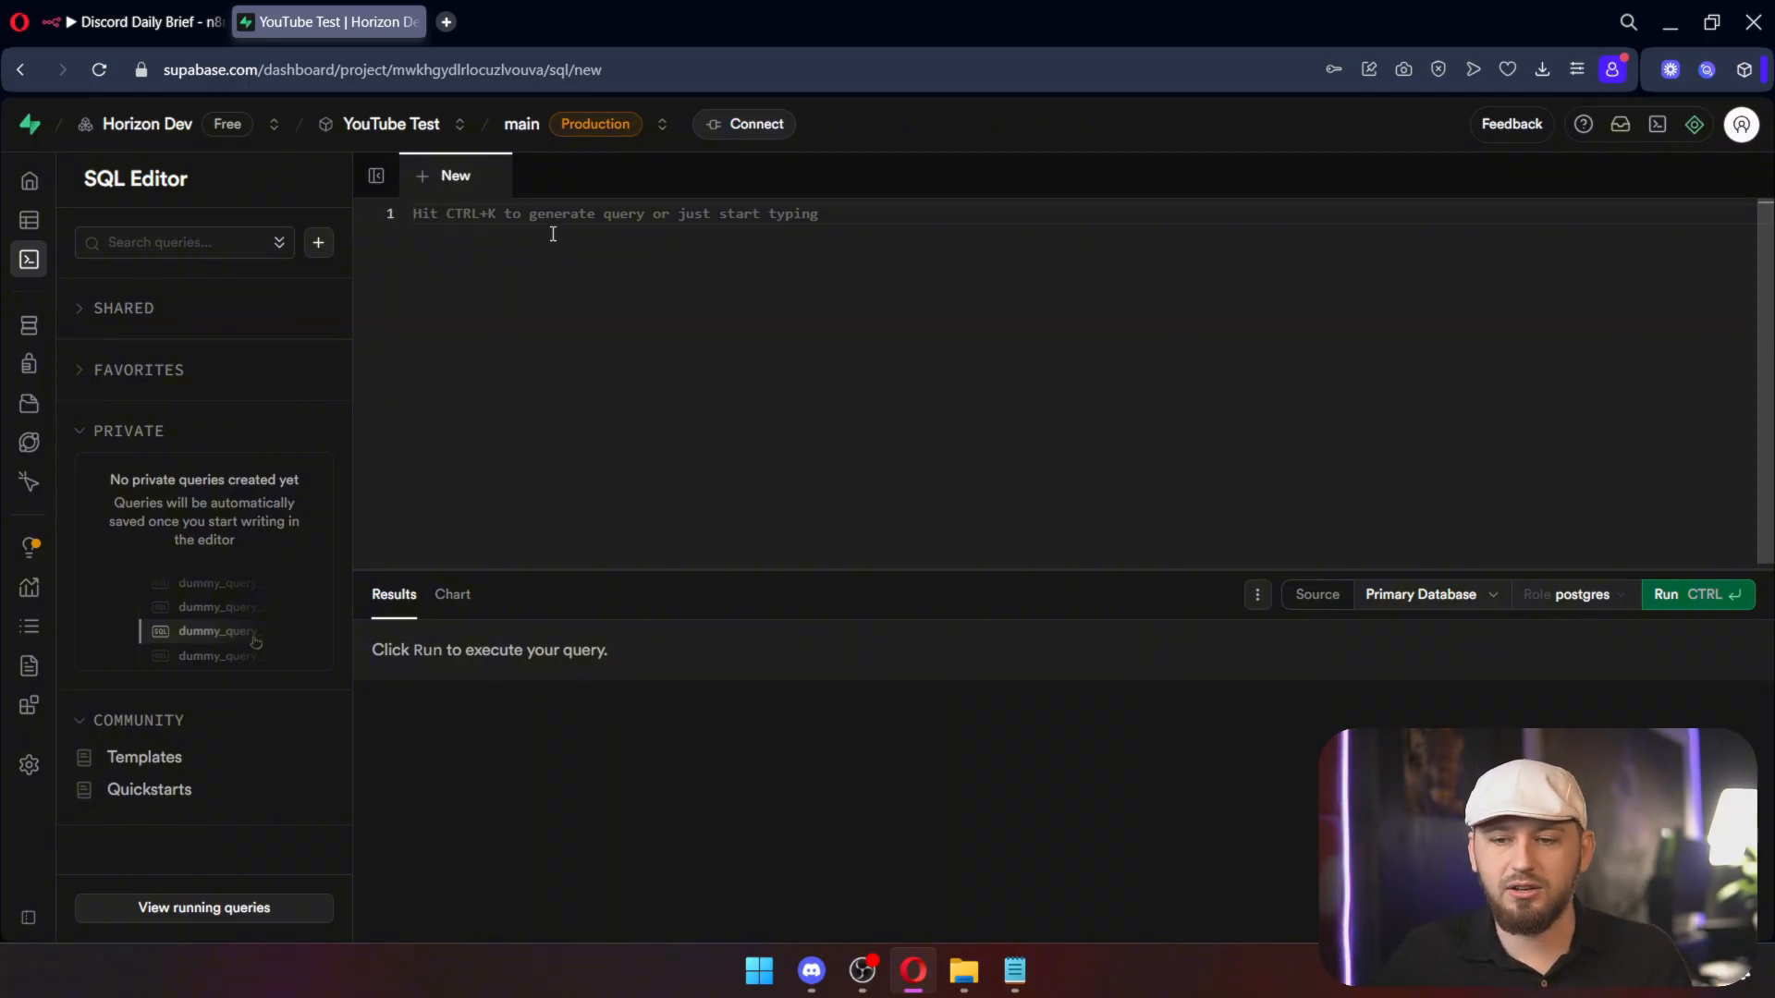
type("asldjfalsjkdflj")
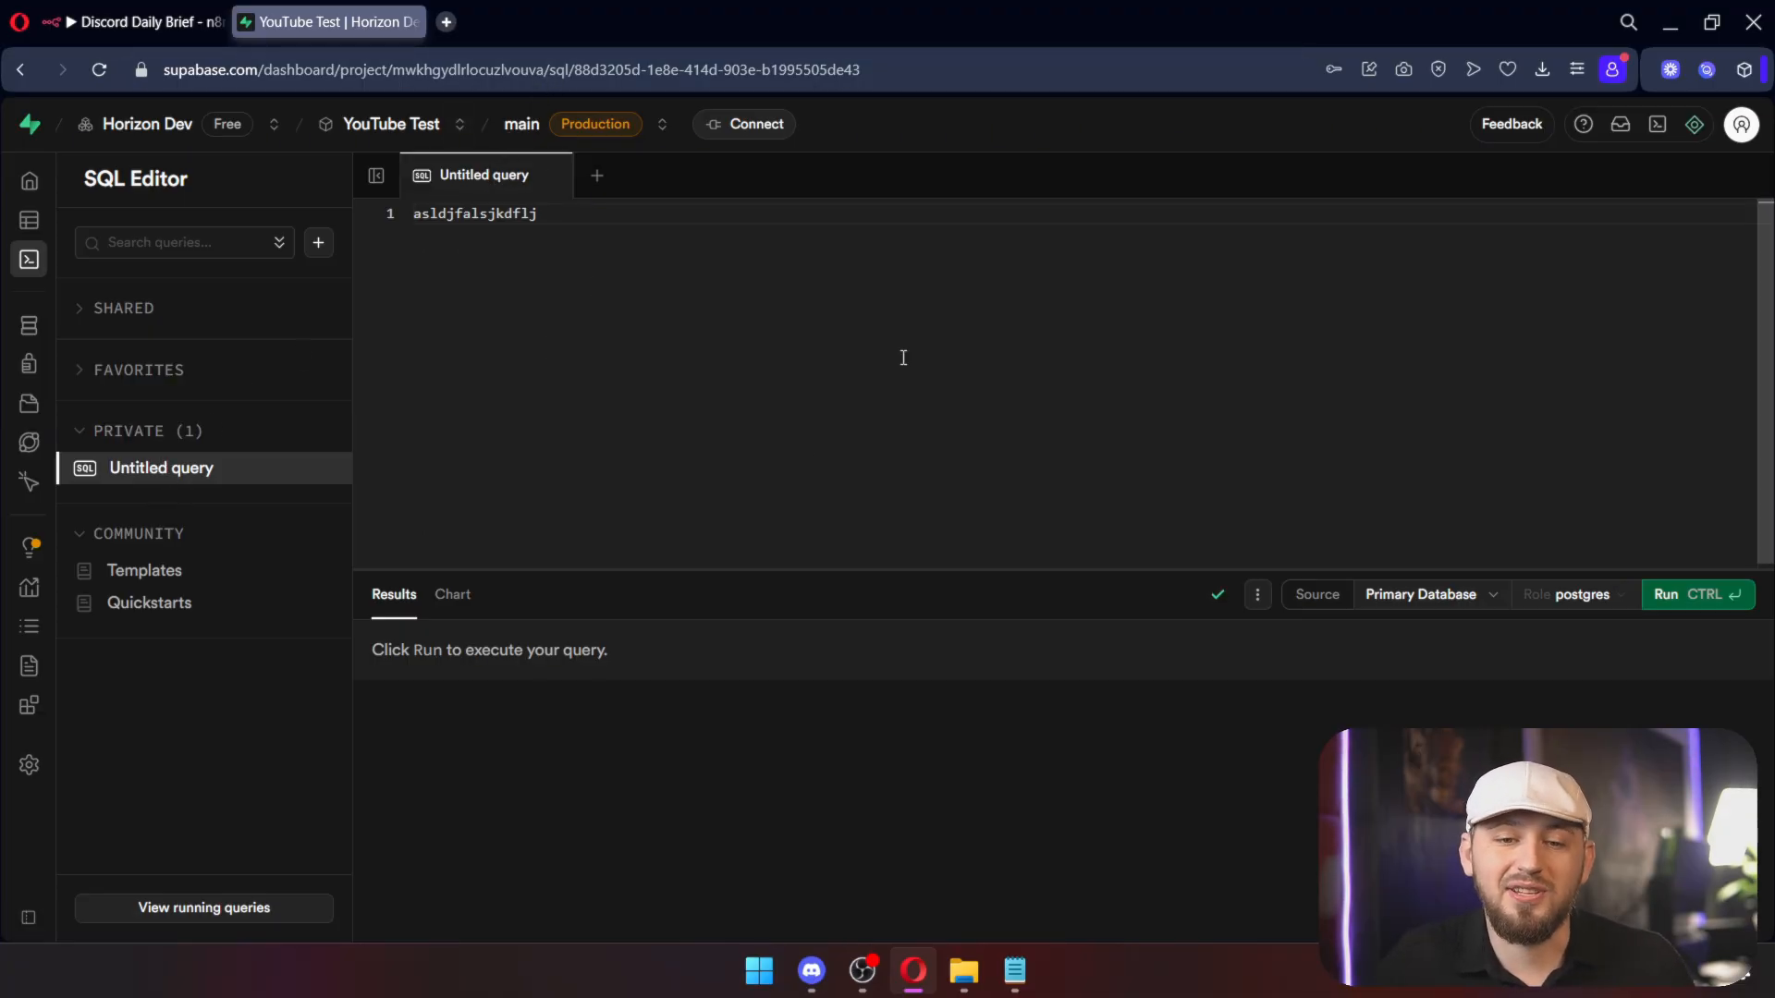
key("ctrl+a")
key("BackSpace")
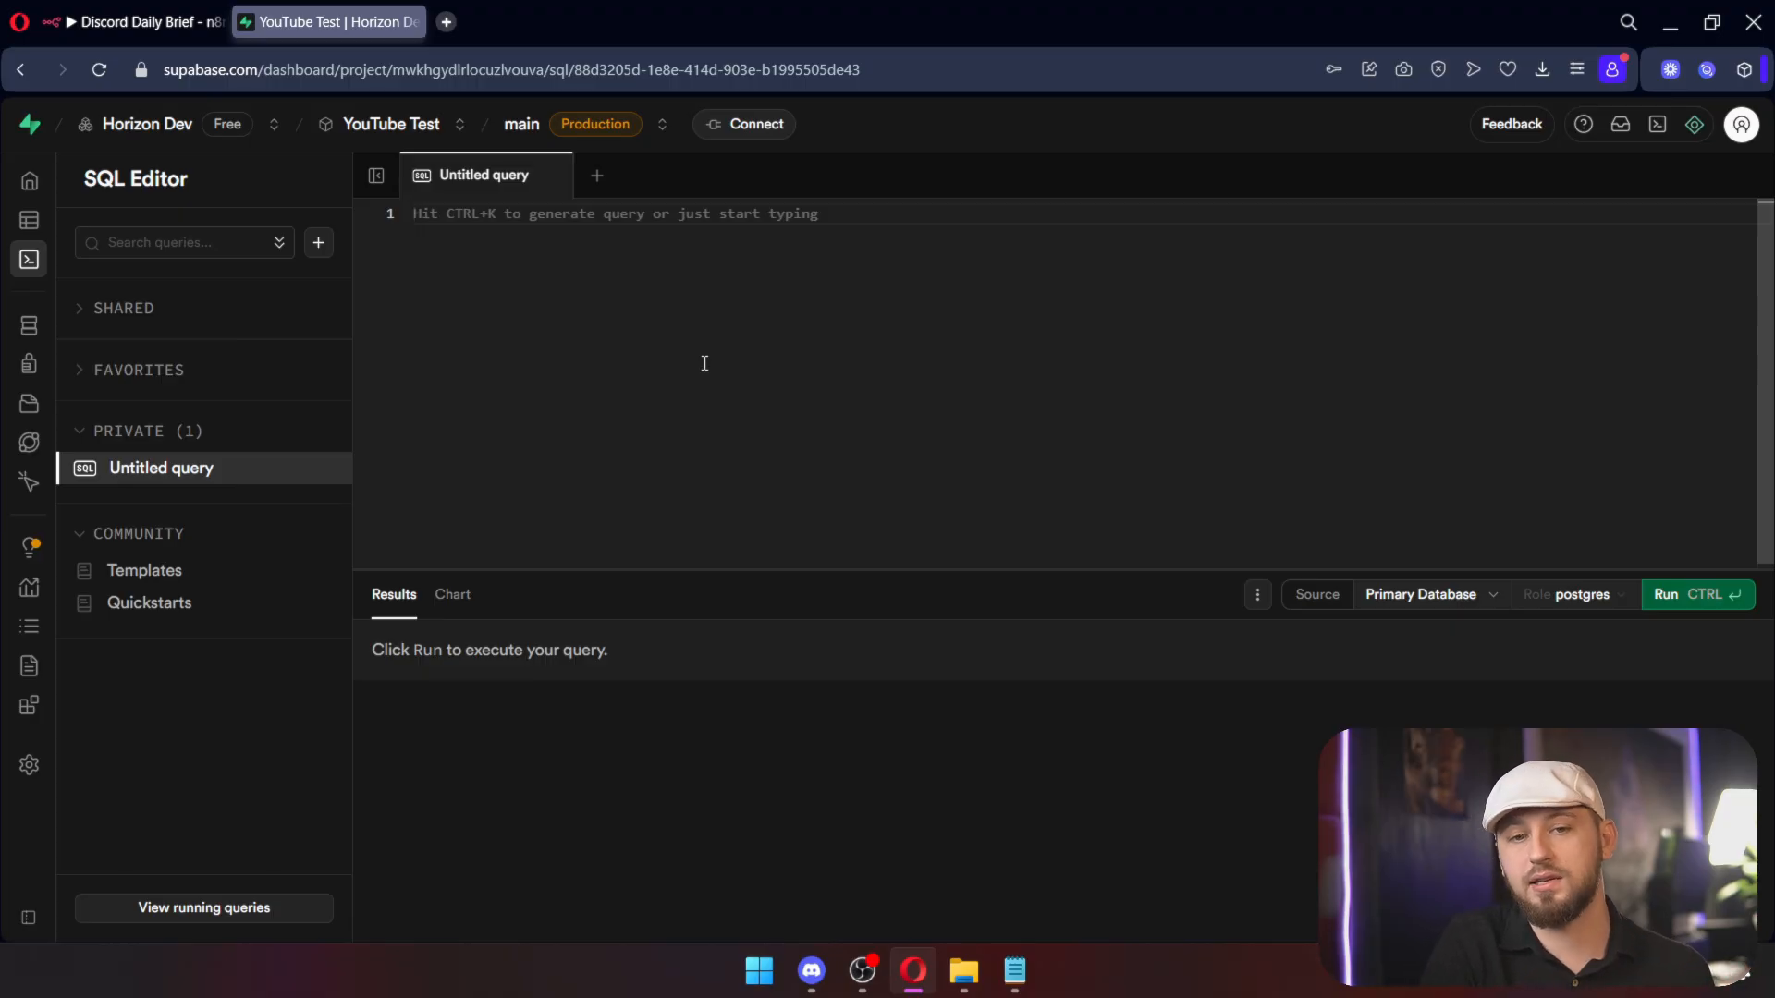
Step: Move the Lead List card in the Schema Visualizer, copy the schema as SQL, and view Authentication users
left_click(44, 337)
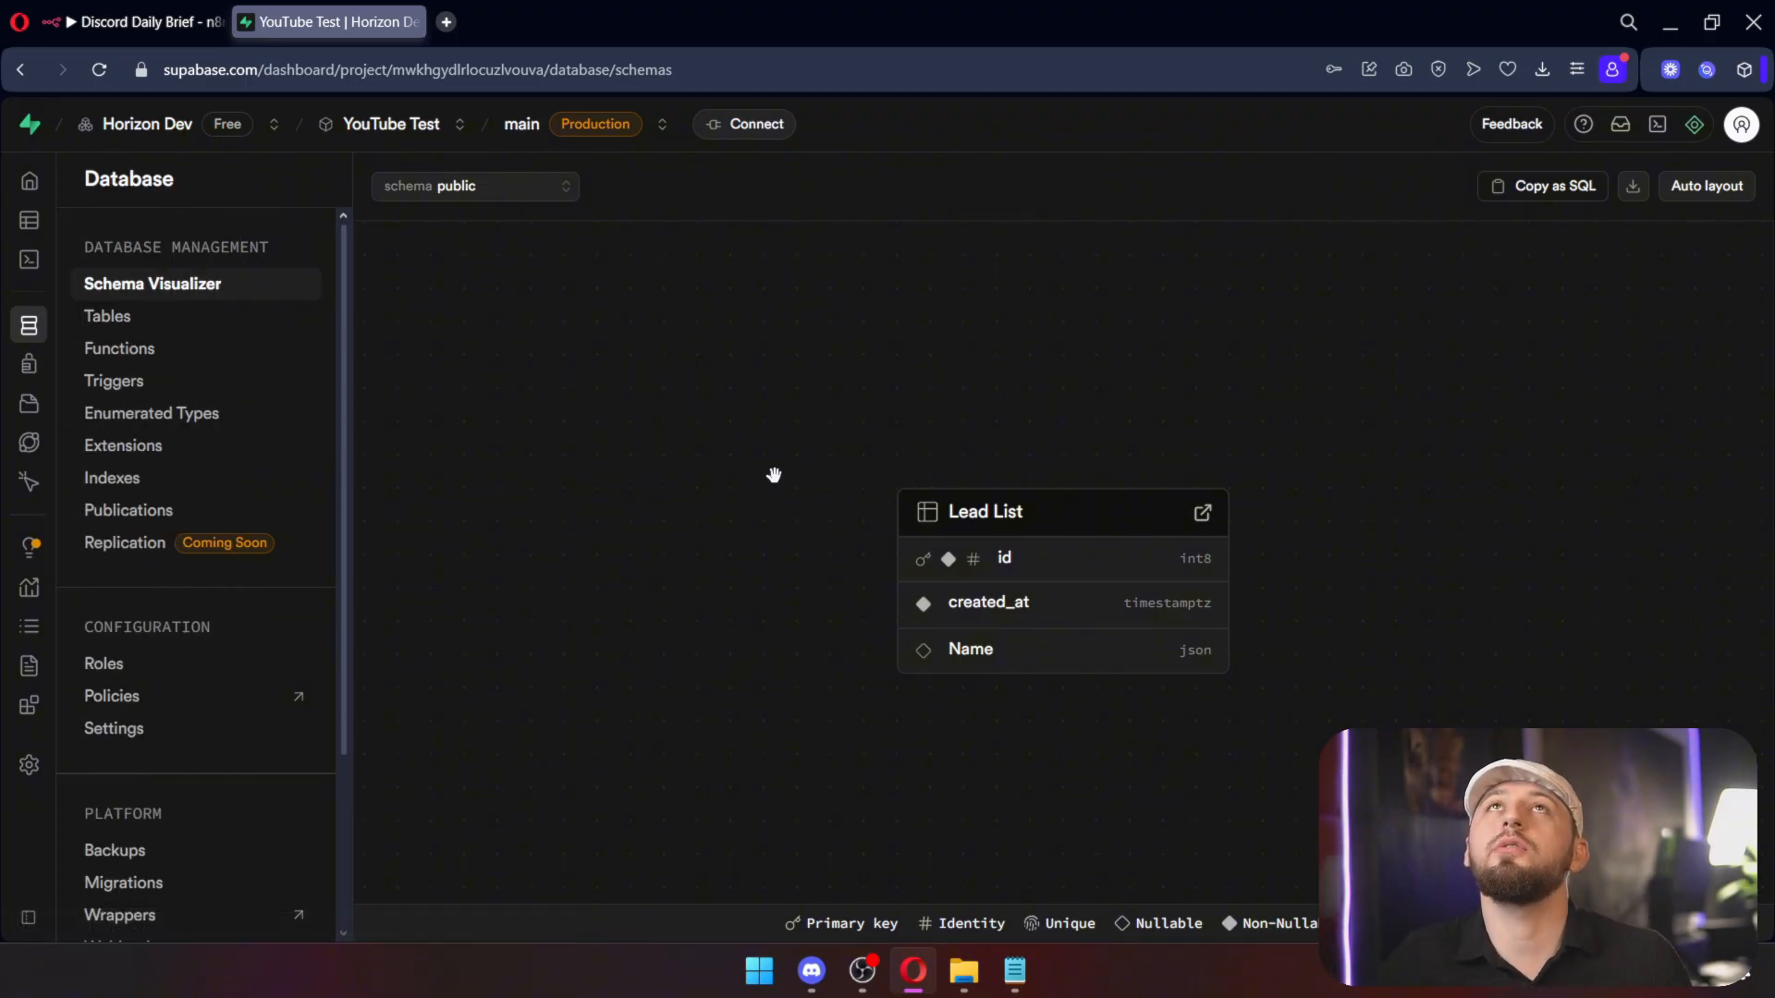
scroll(773, 475, "down", 3)
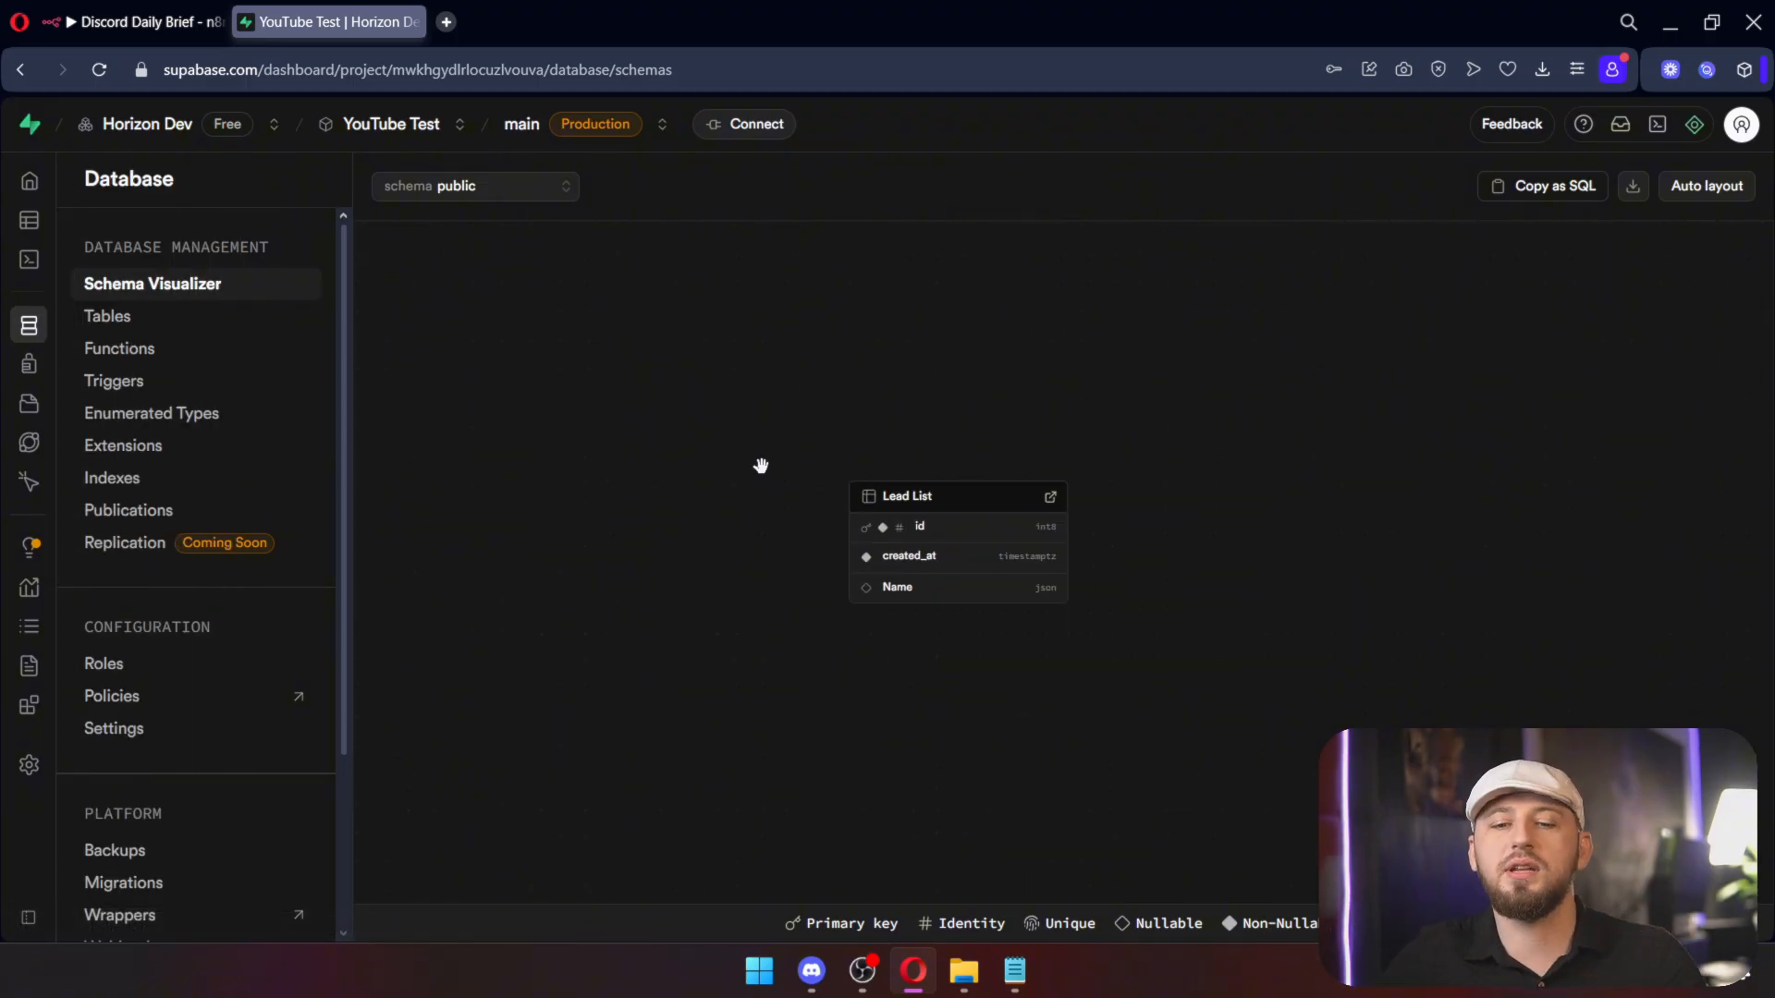
left_click_drag(979, 506, 868, 364)
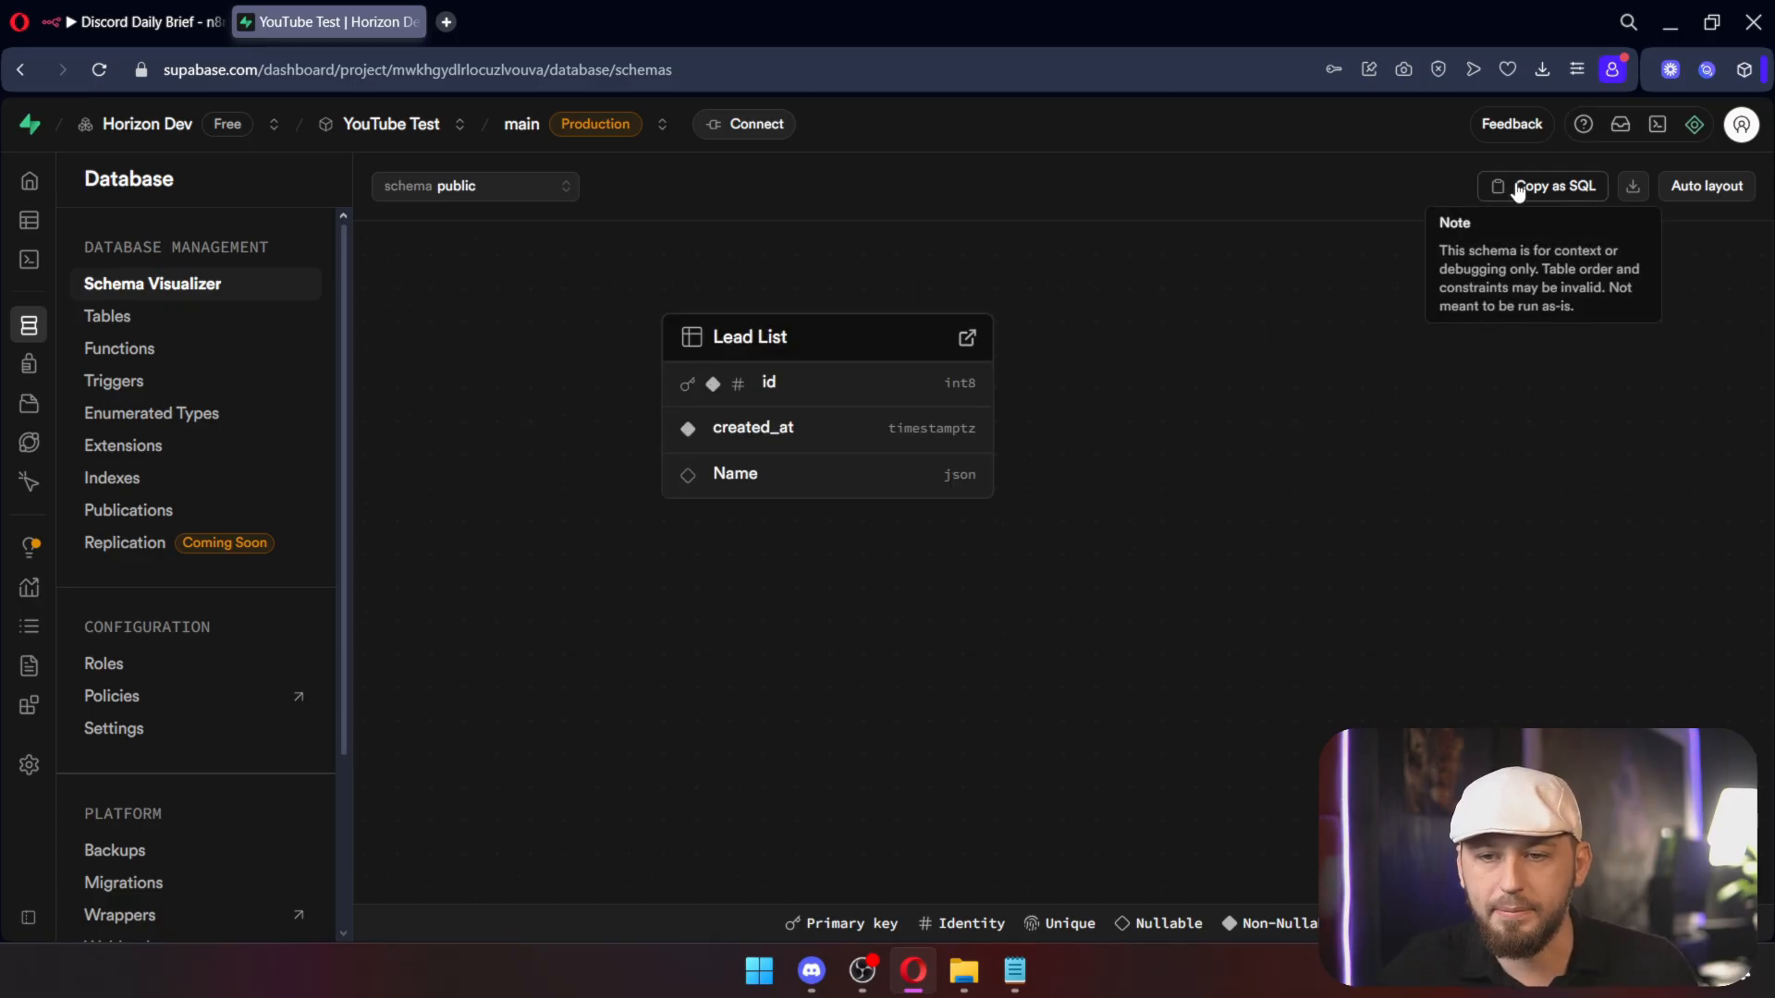
left_click(1519, 188)
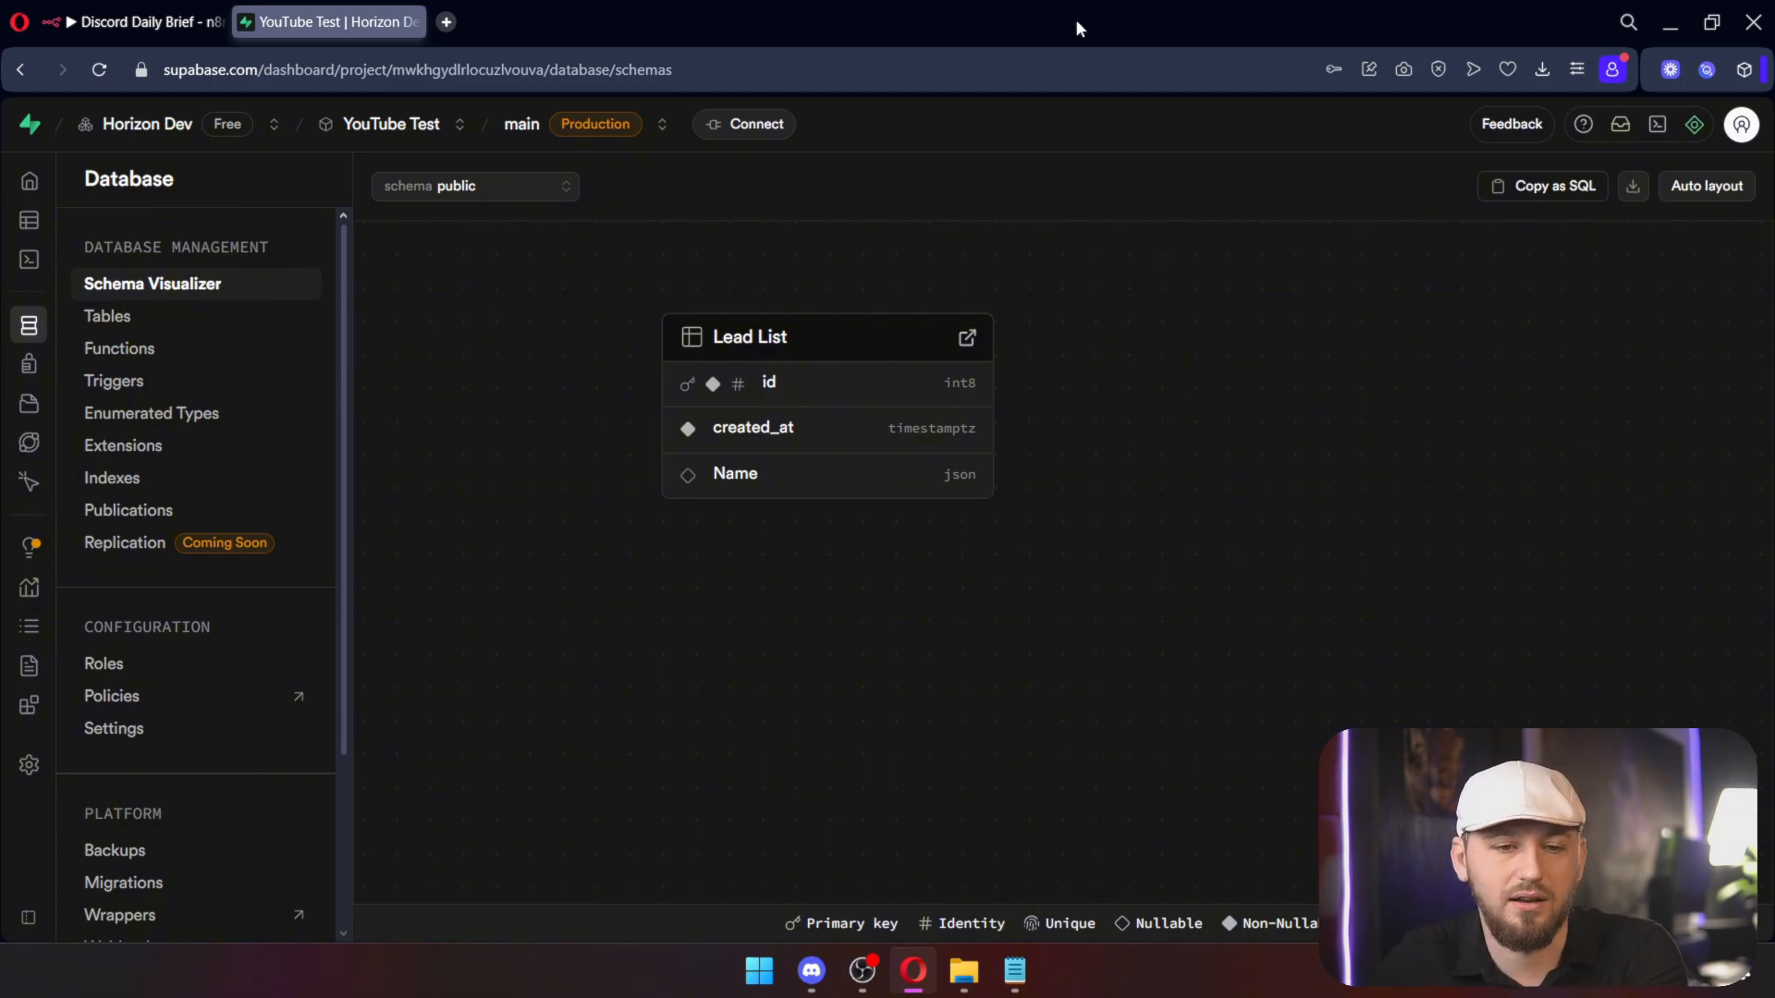
left_click(56, 364)
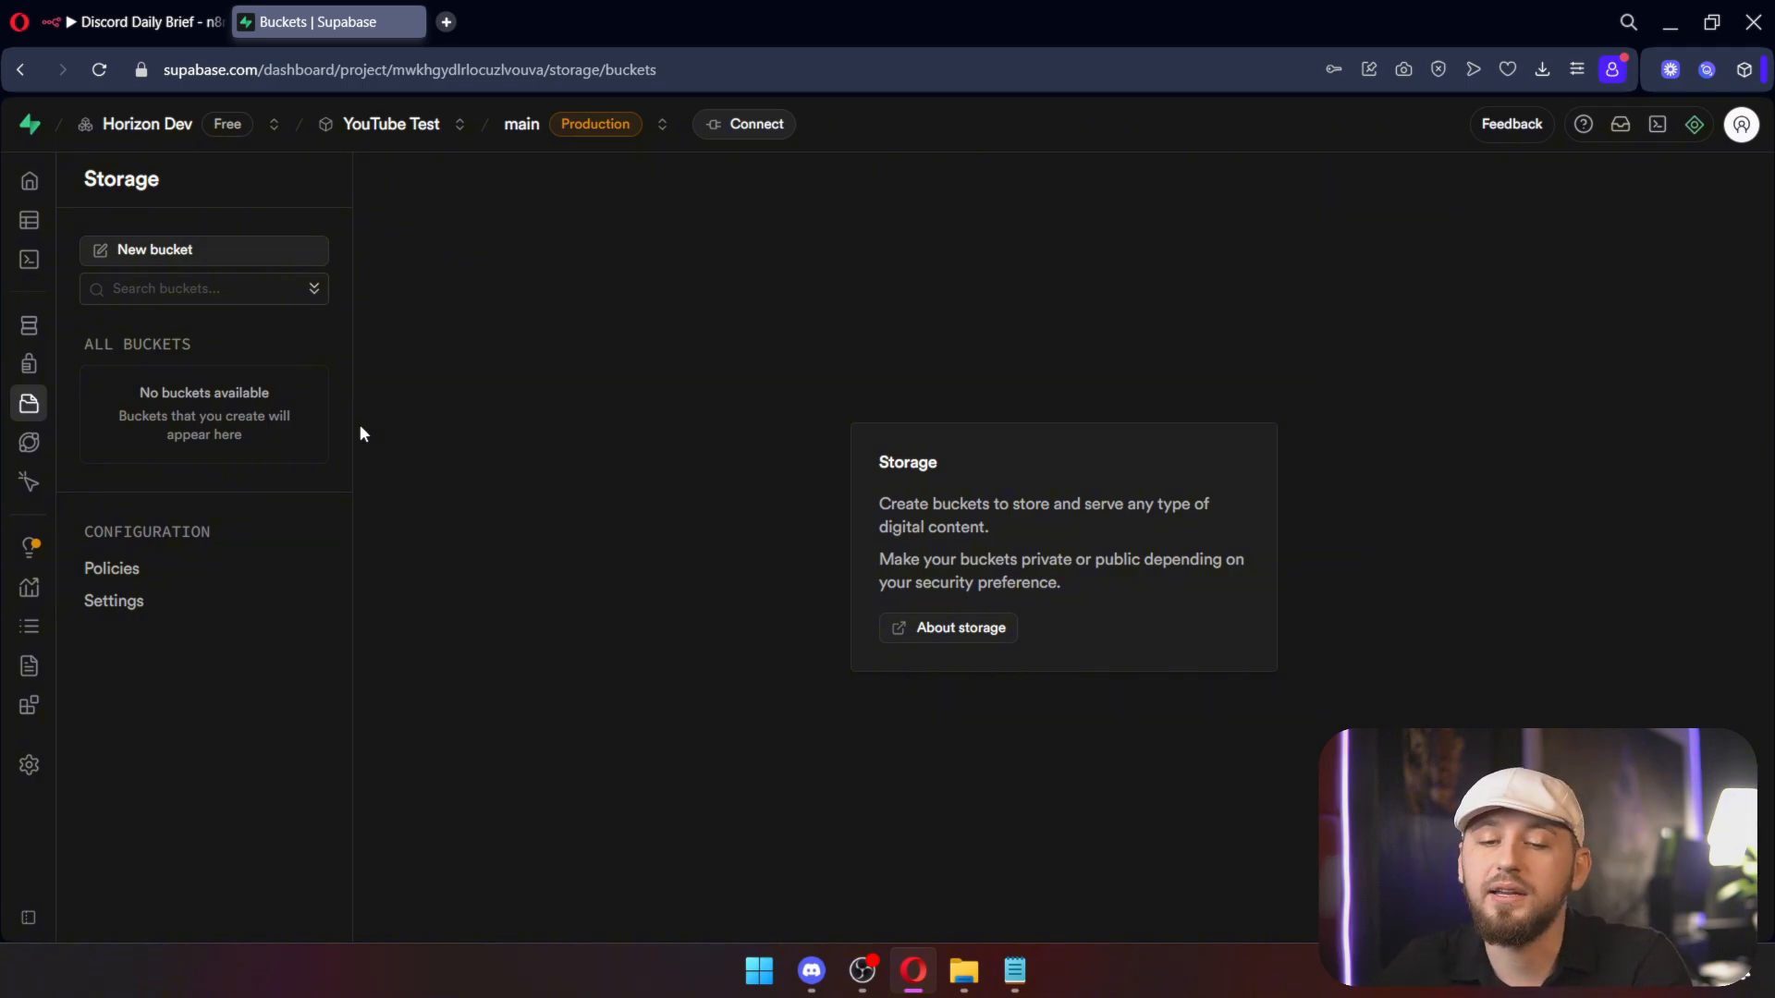
Step: Go to the Edge Functions page with its editor, AI assistant and CLI options
left_click(29, 443)
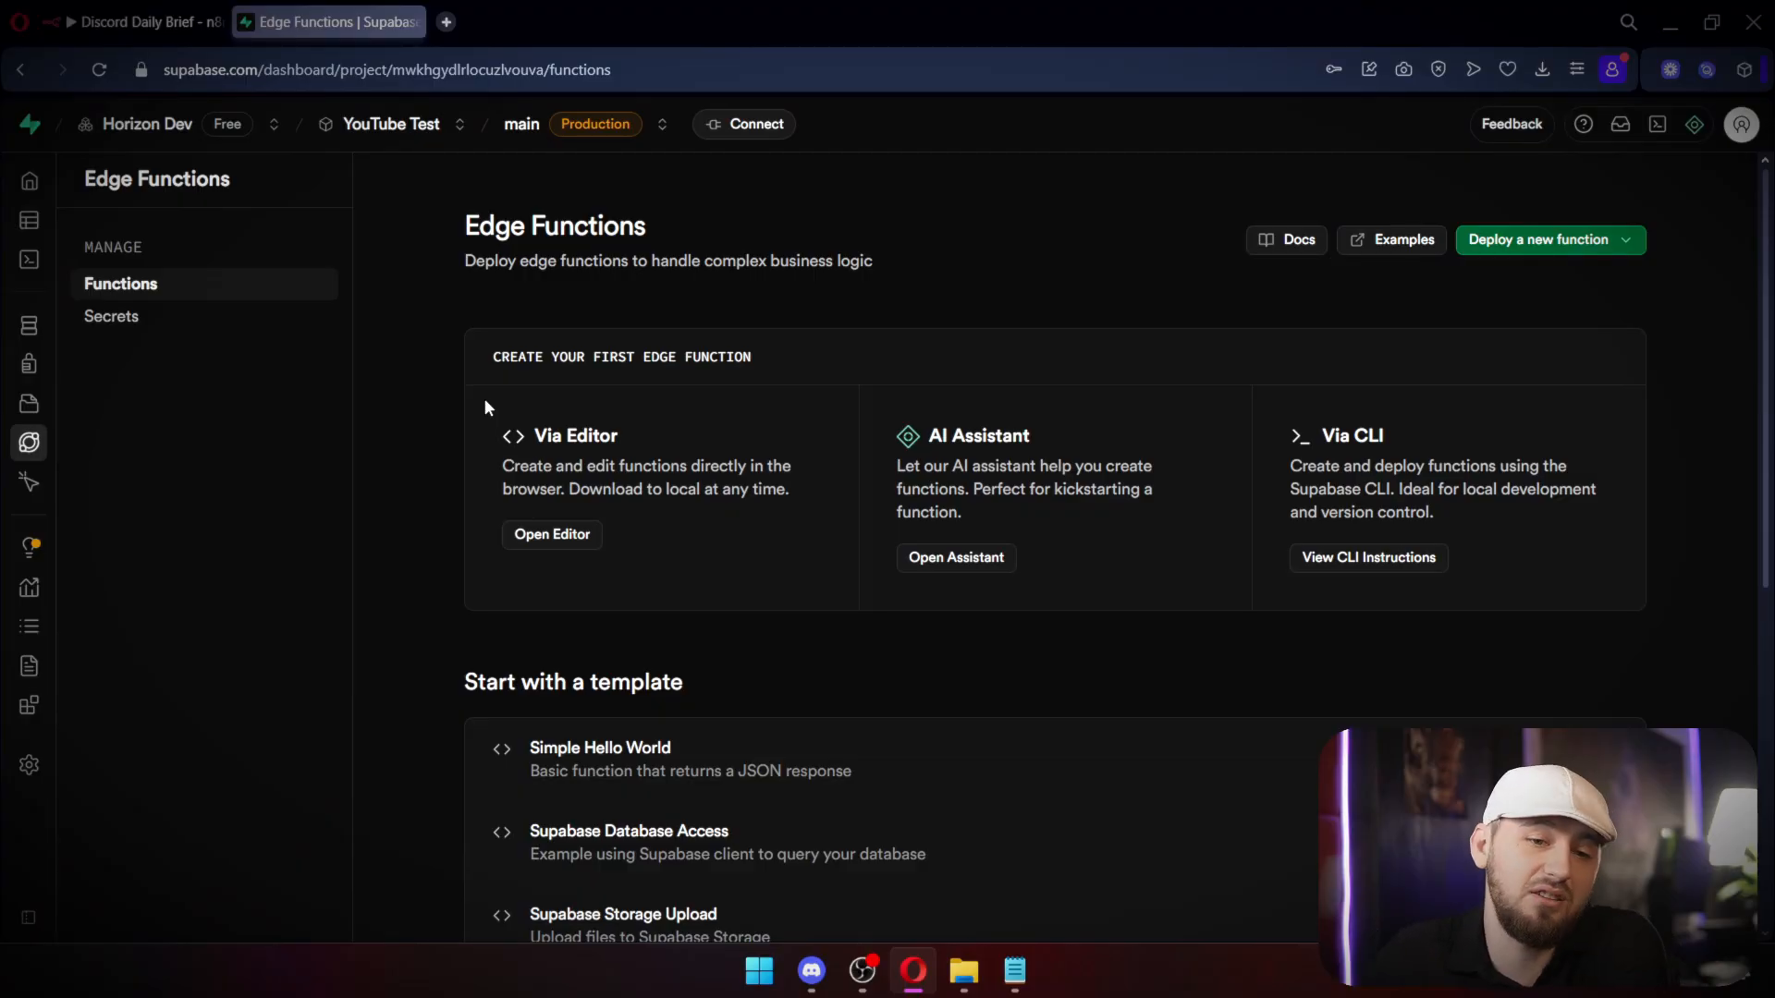
Step: Go to Edge Function Secrets and clear the autofilled Key field
left_click(129, 318)
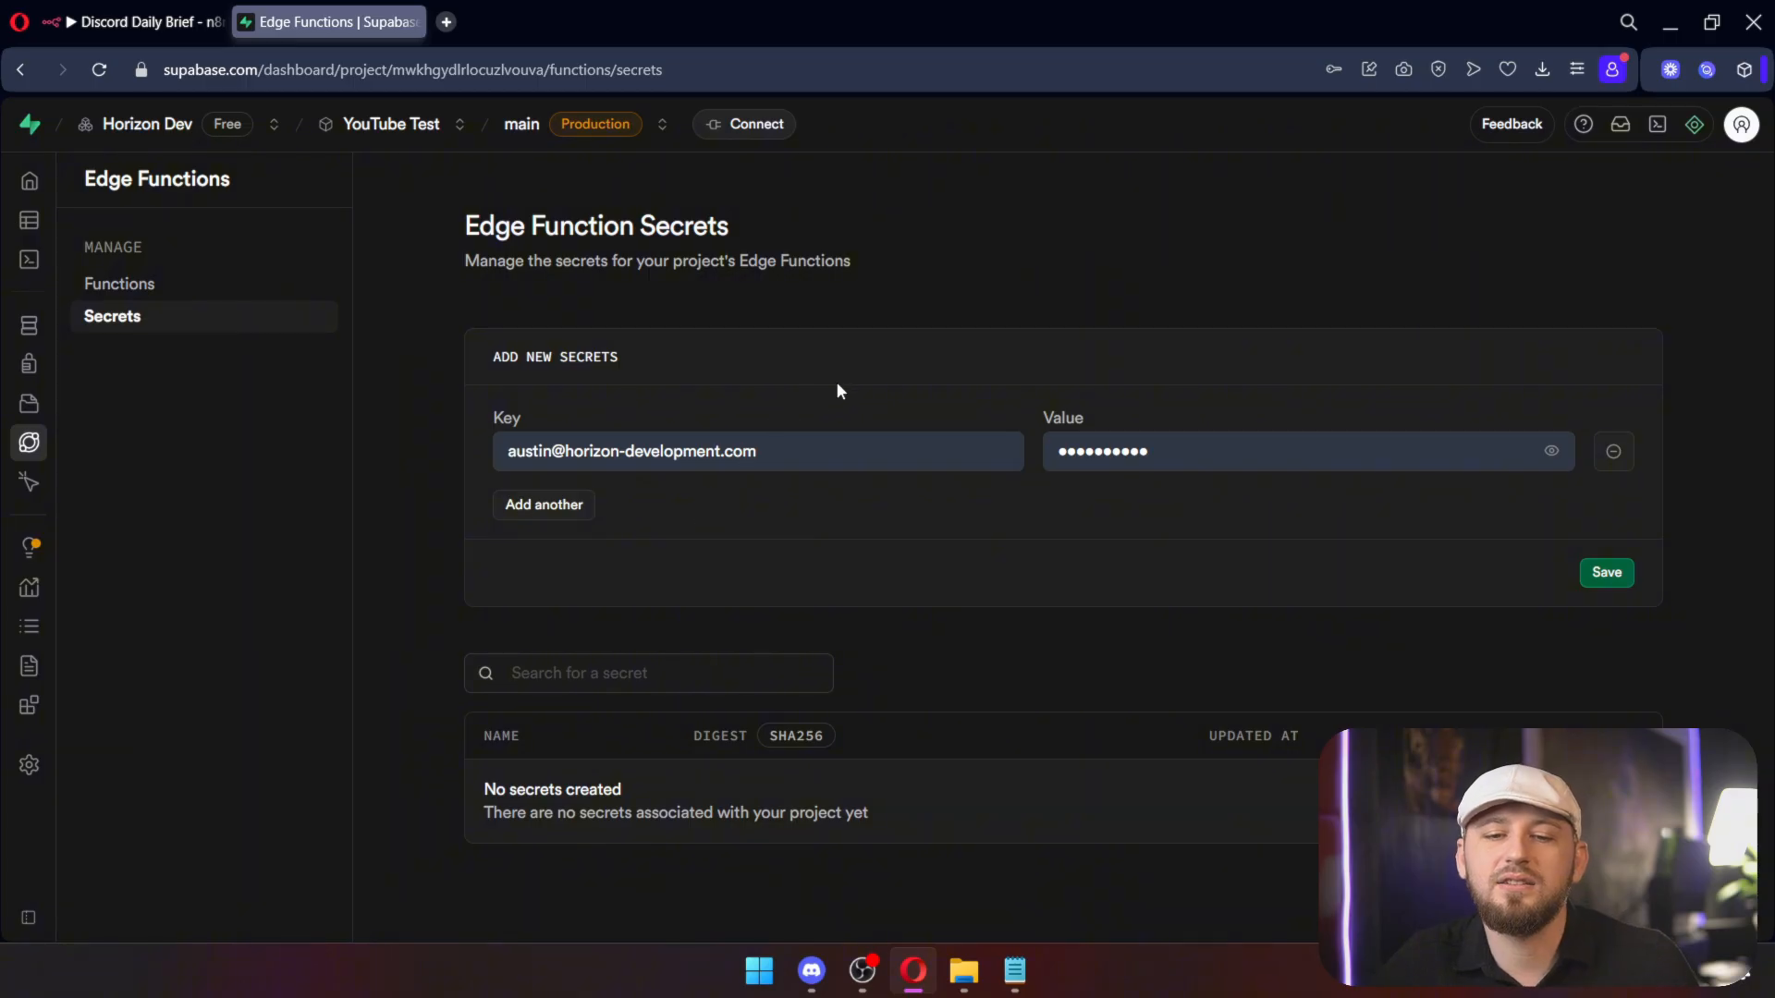
left_click_drag(850, 444, 210, 427)
key("BackSpace")
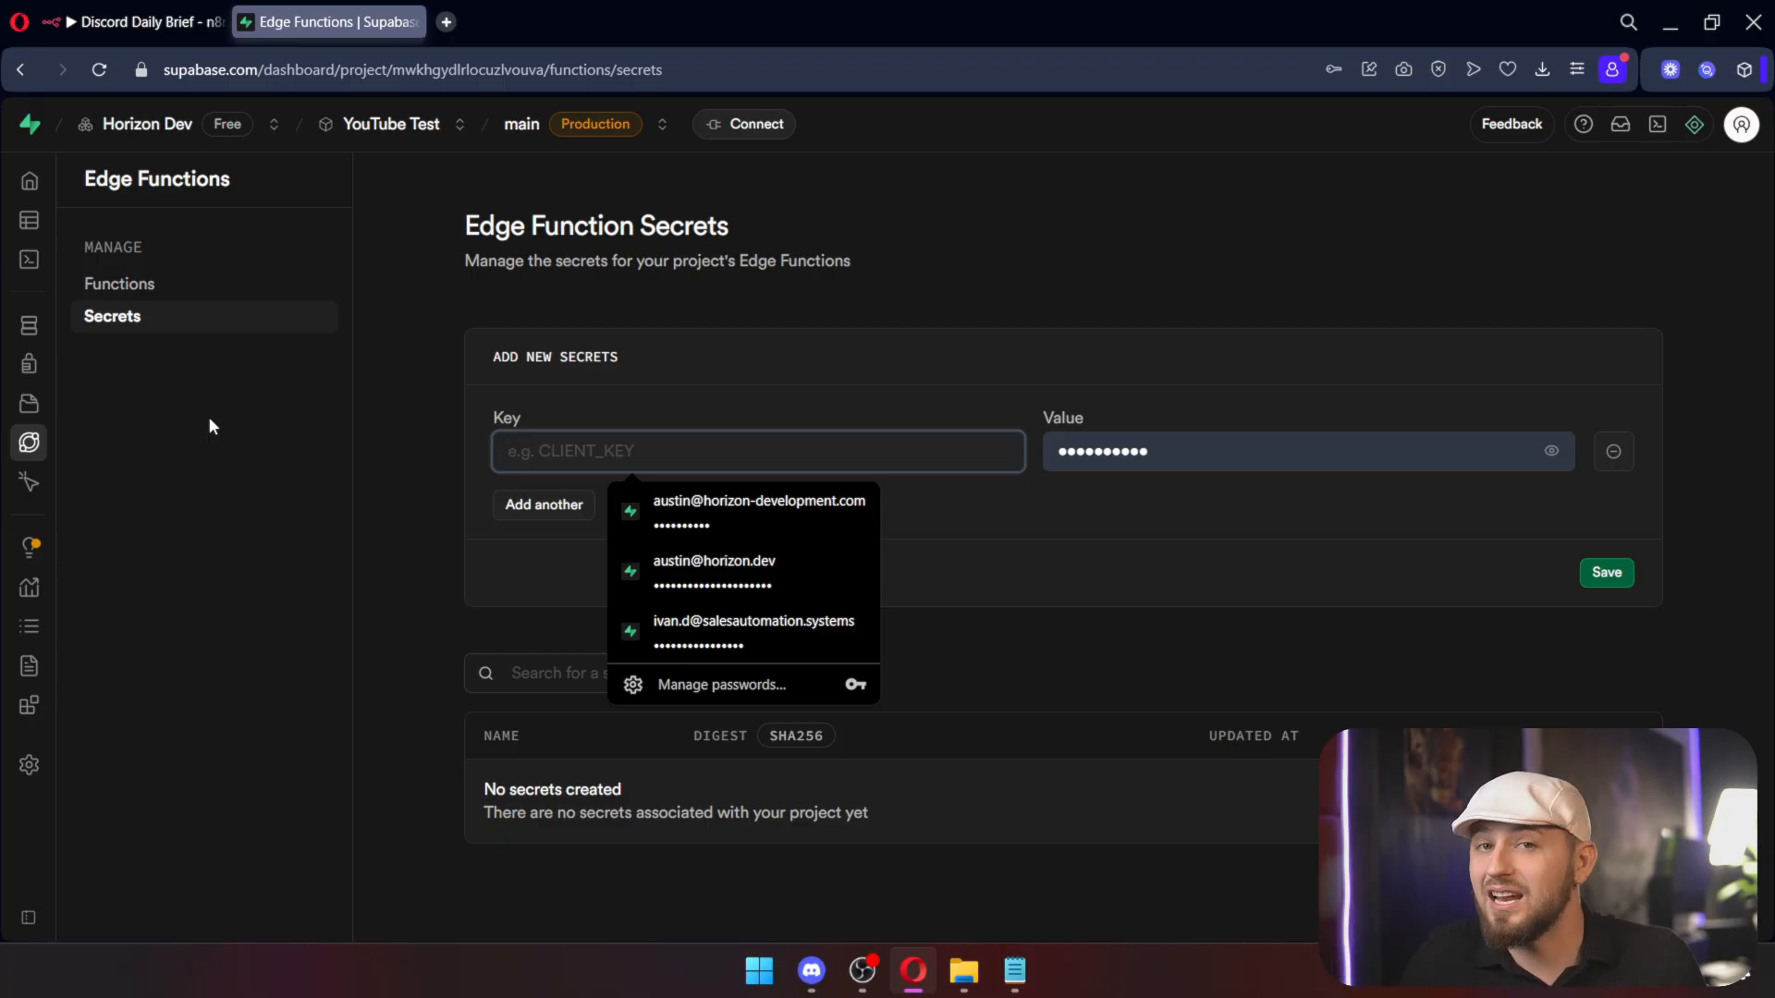
Step: Browse the General project settings, then show the database connection strings via Connect
left_click(102, 766)
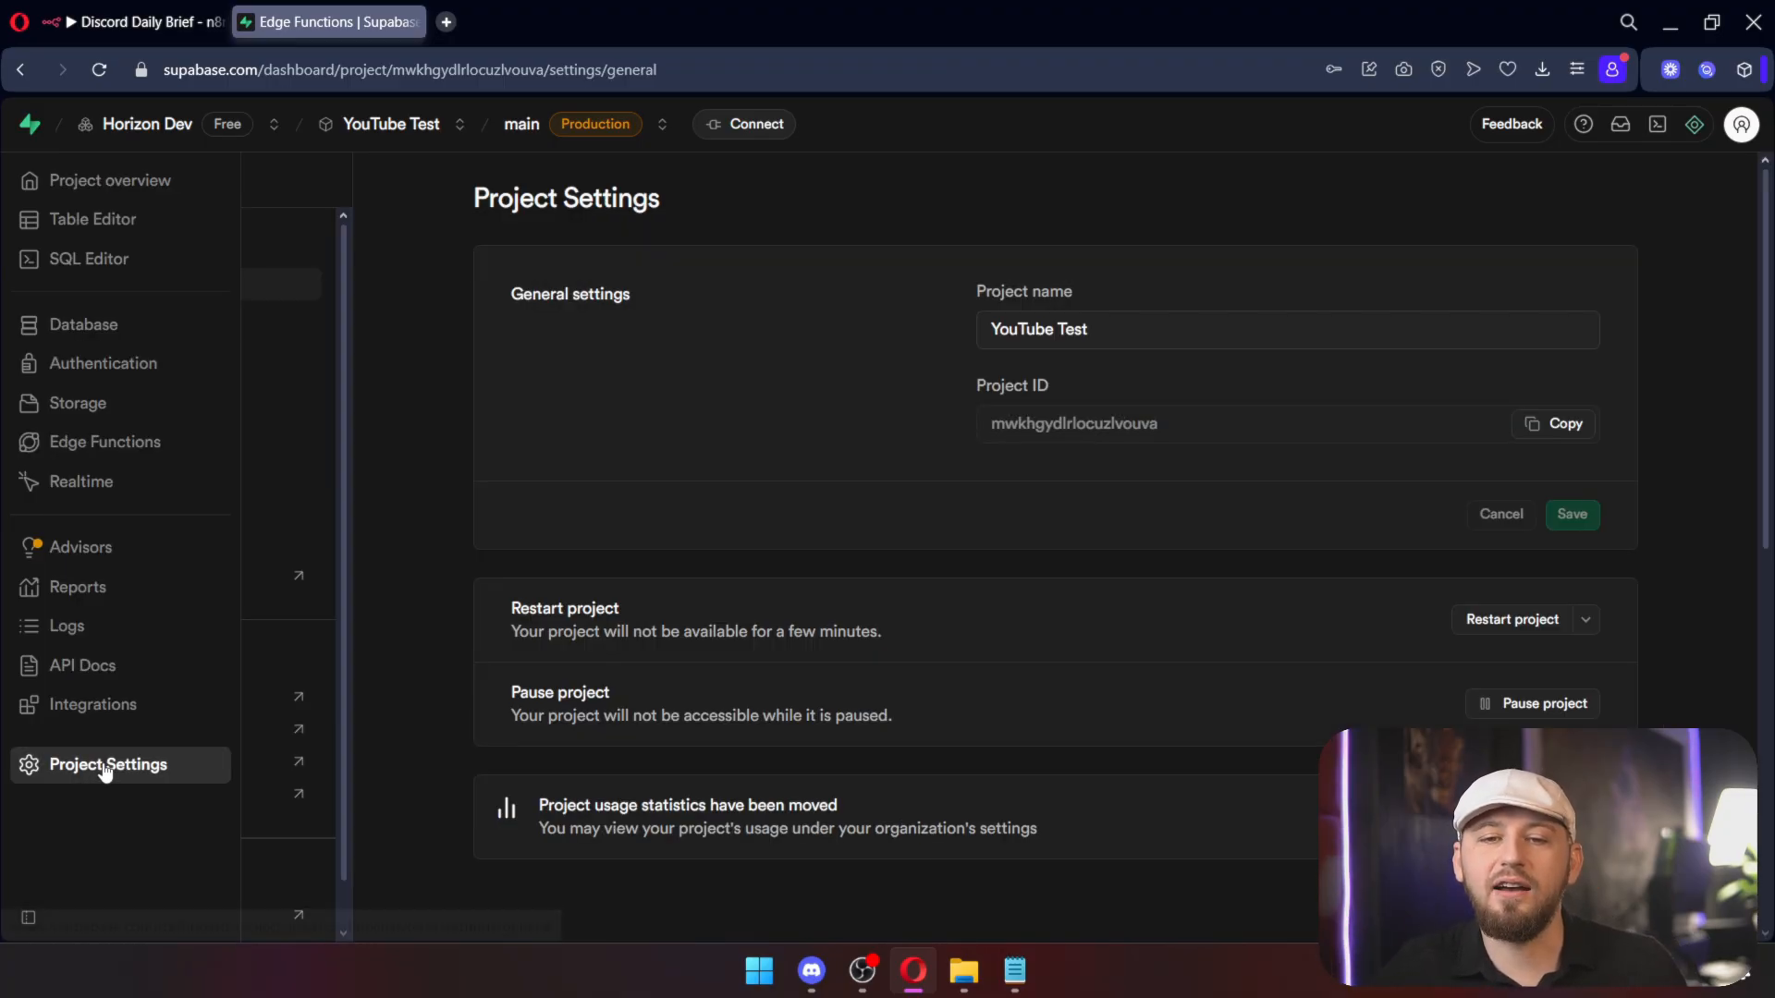
scroll(738, 558, "down", 10)
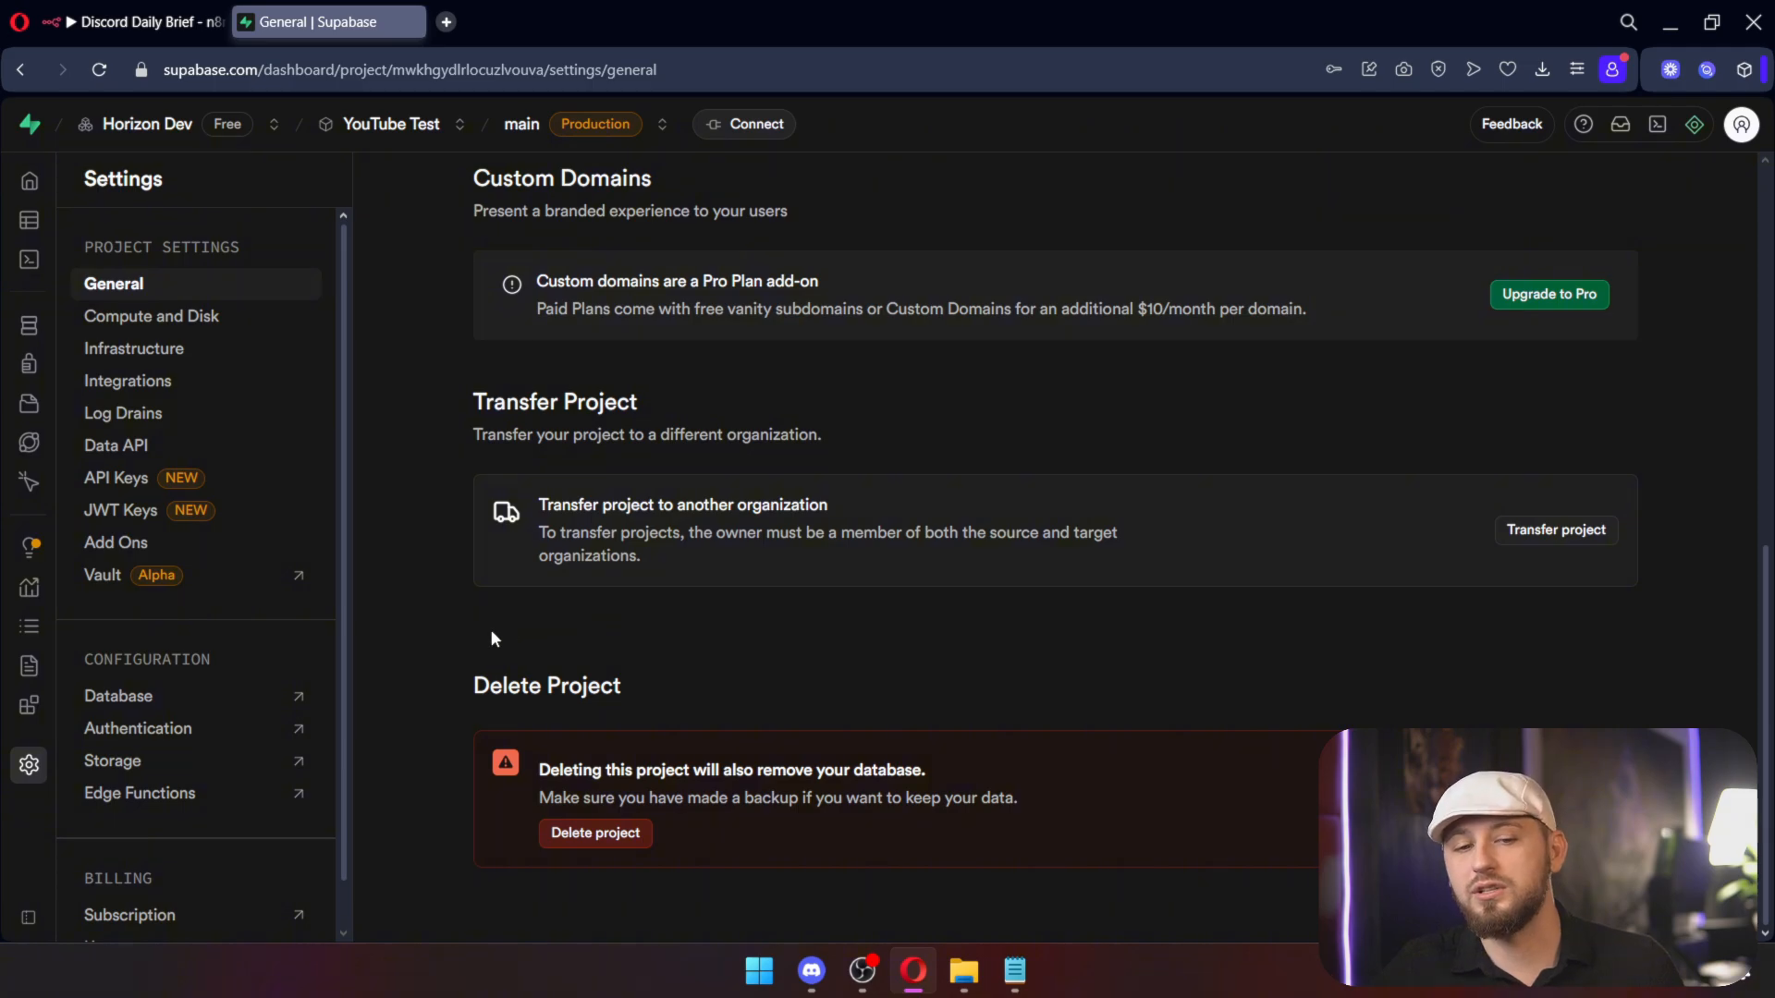
scroll(592, 510, "up", 10)
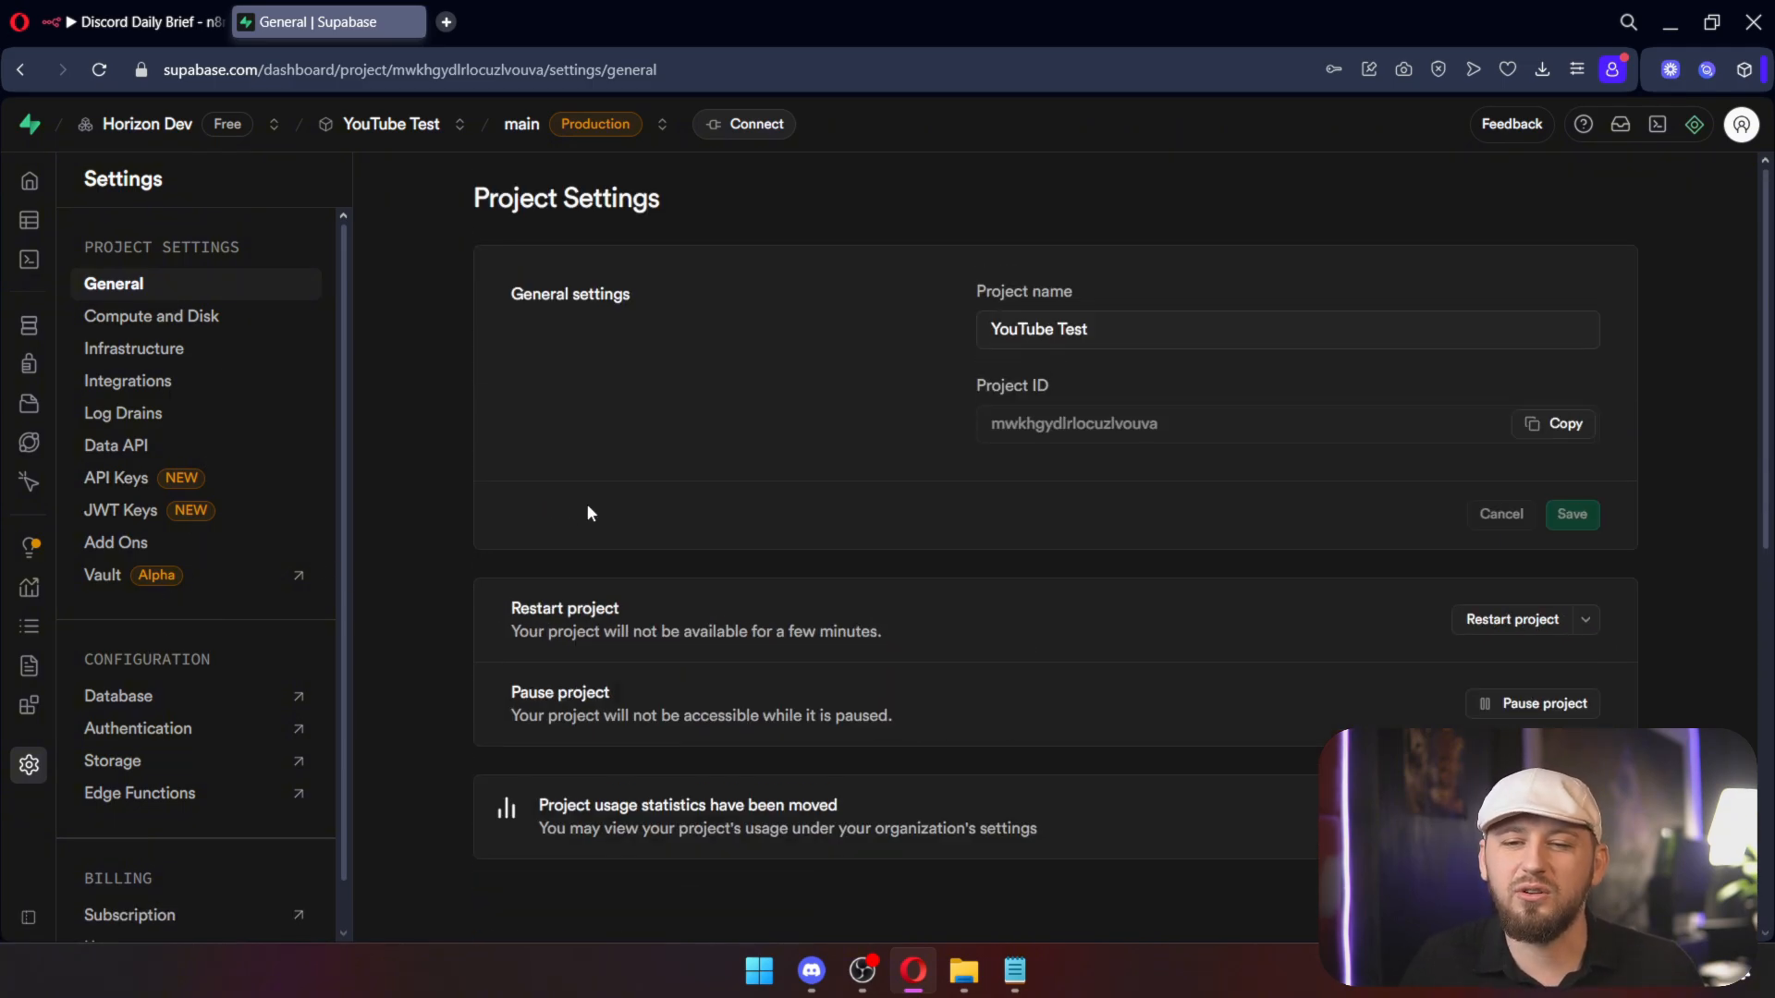
left_click(756, 124)
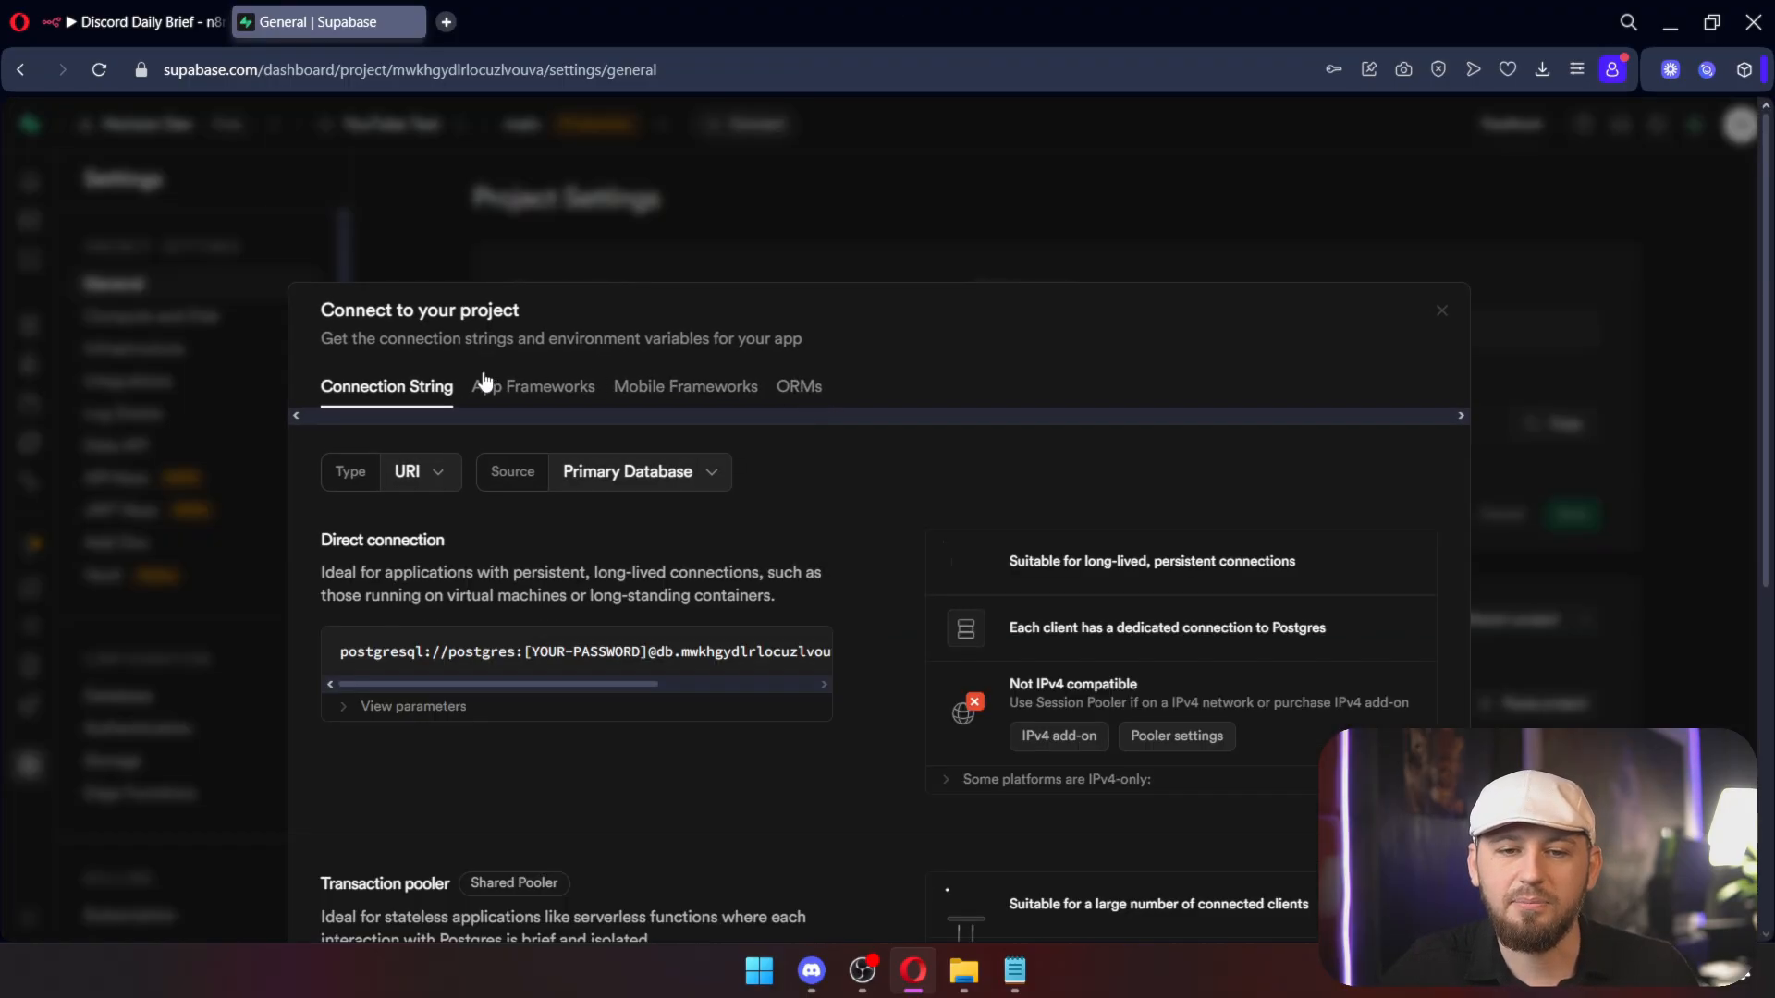
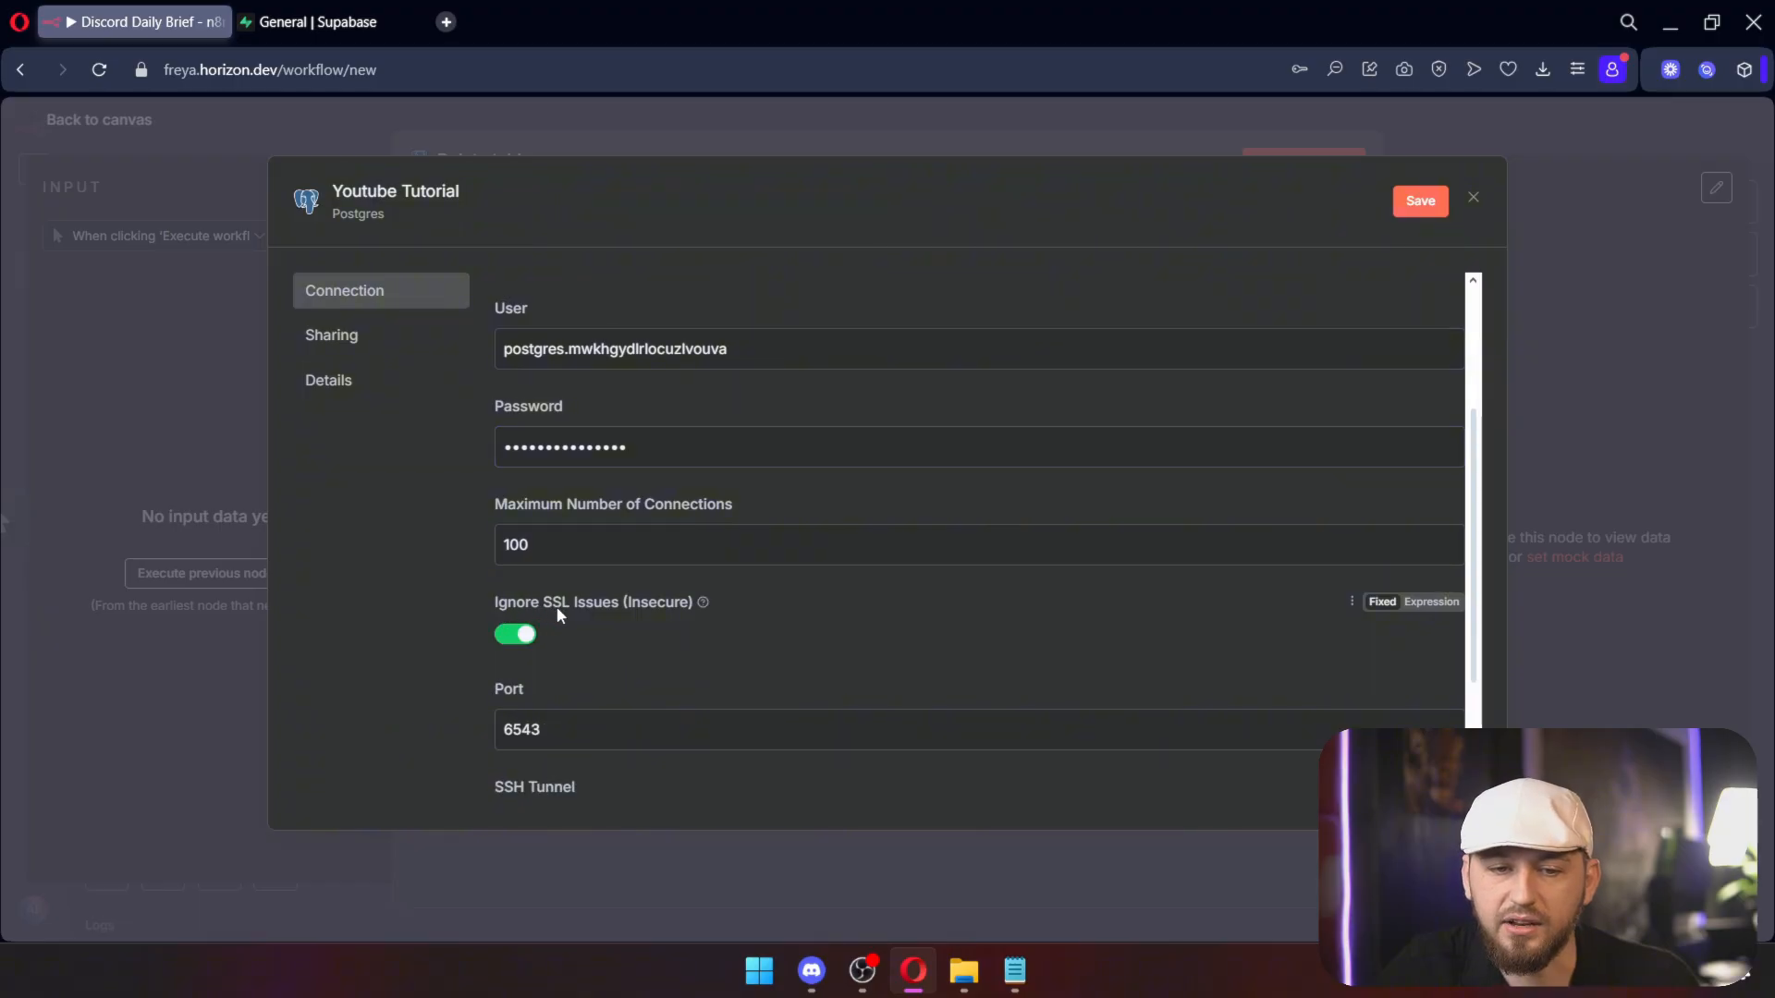
Step: Save the Youtube Tutorial Postgres credential with Ignore SSL Issues on and port 6543, testing the connection
scroll(680, 552, "up", 2)
left_click(1421, 201)
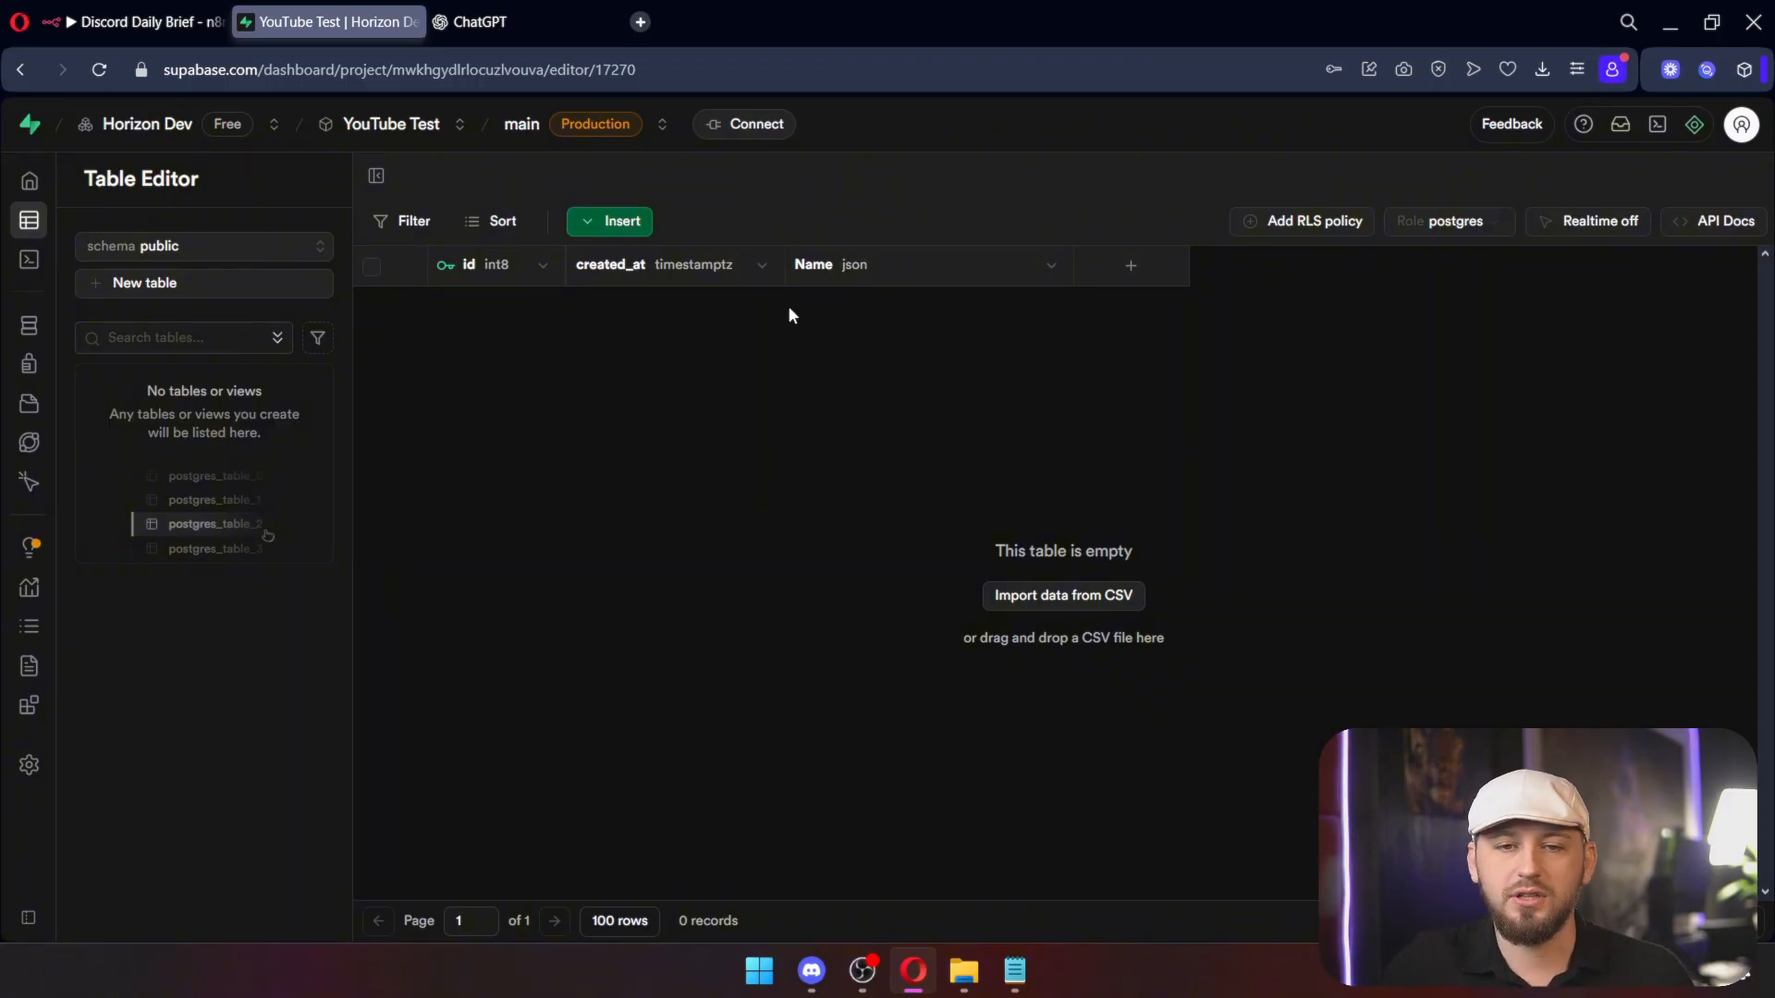
Step: Clear the SQL Editor, paste ChatGPT's CREATE TABLE contacts query, and run it
left_click(162, 262)
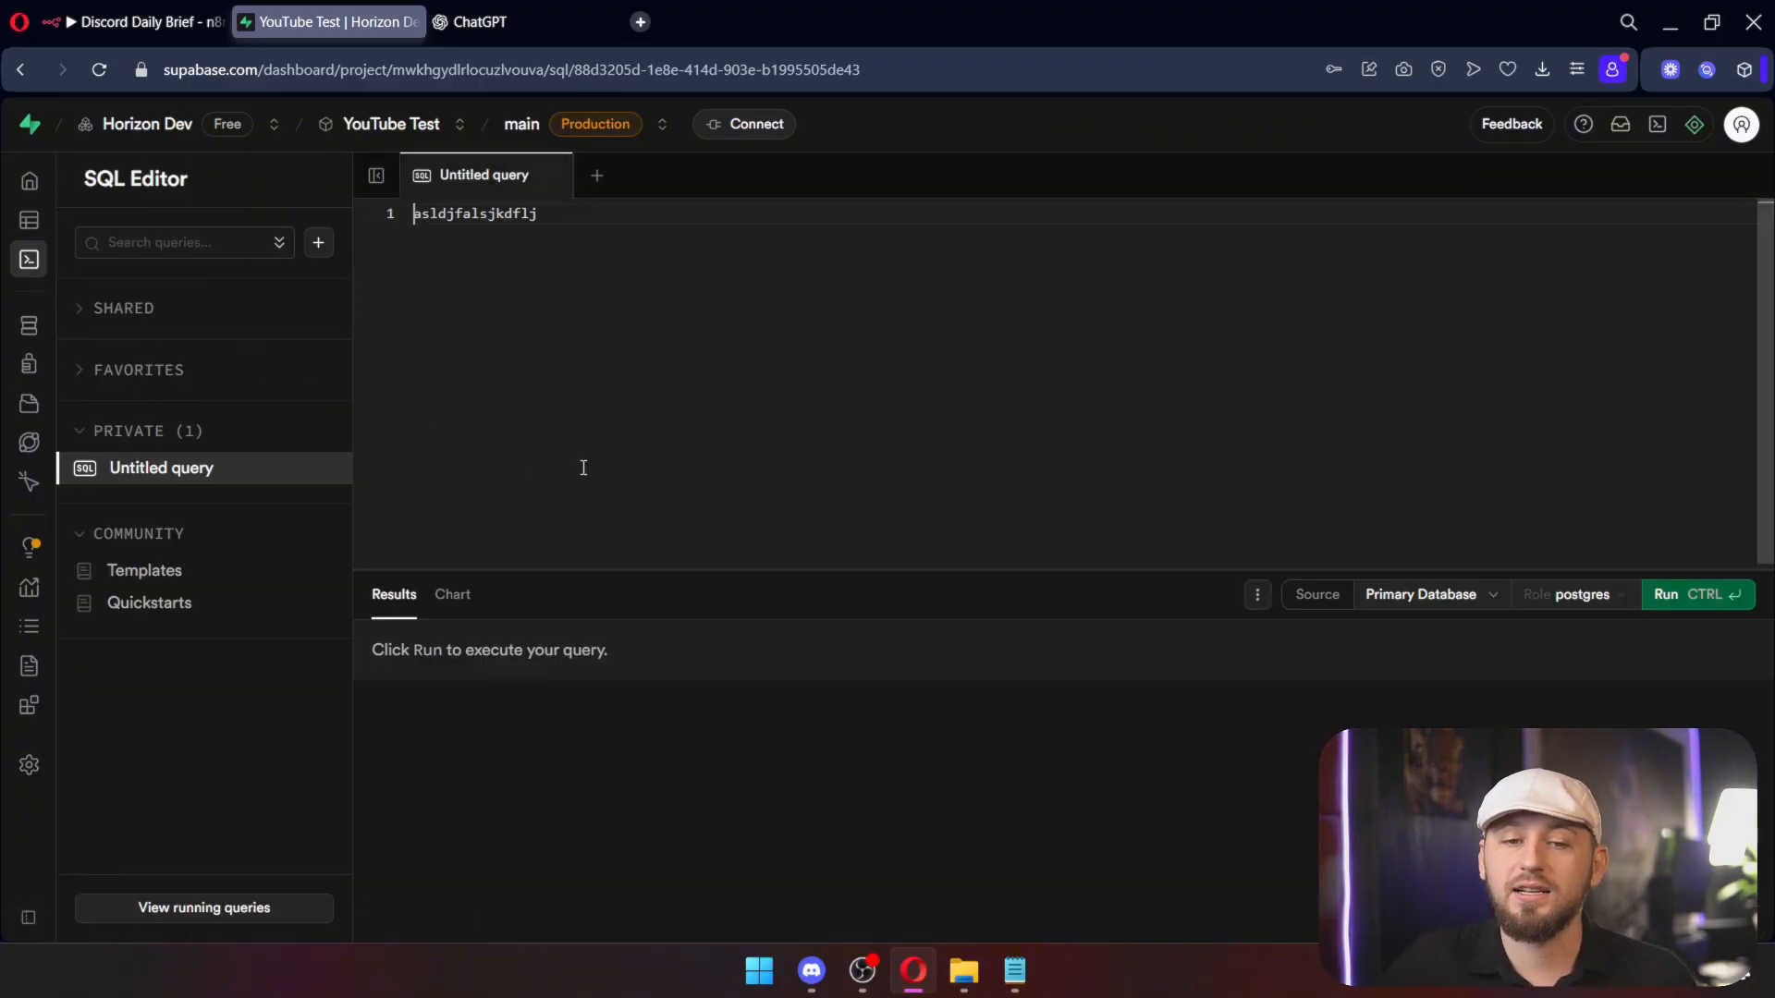
key("ctrl+a")
key("BackSpace")
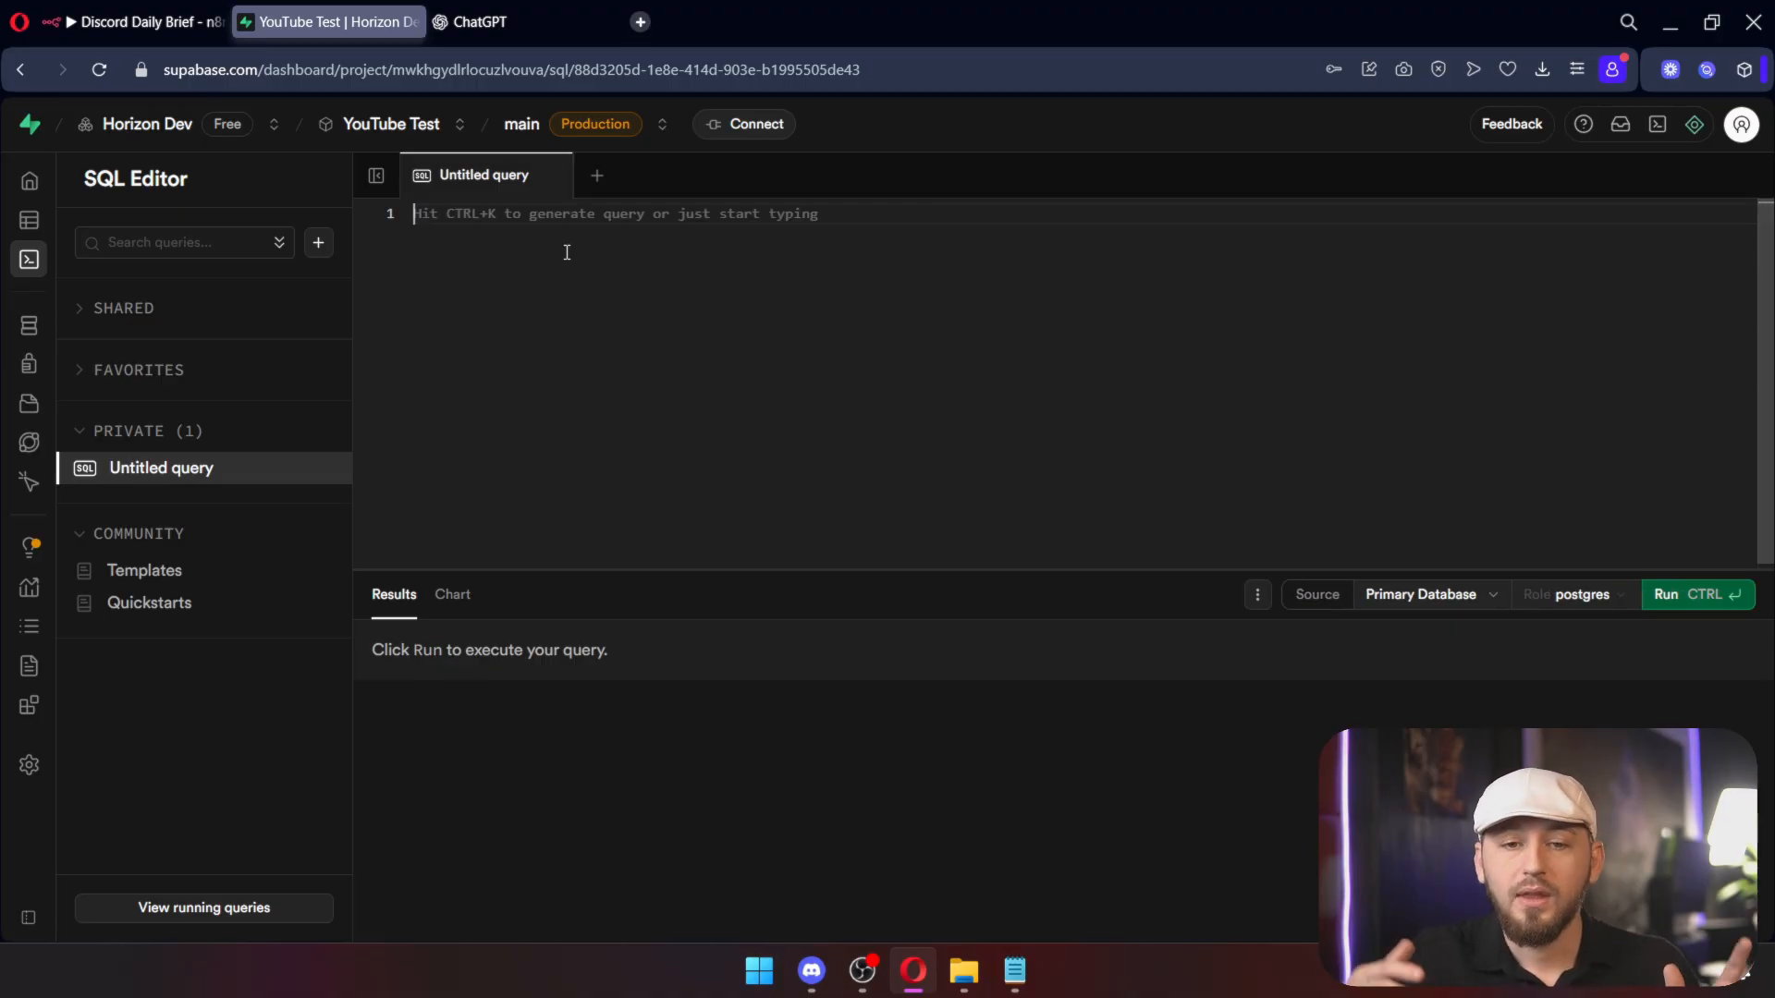
left_click(480, 22)
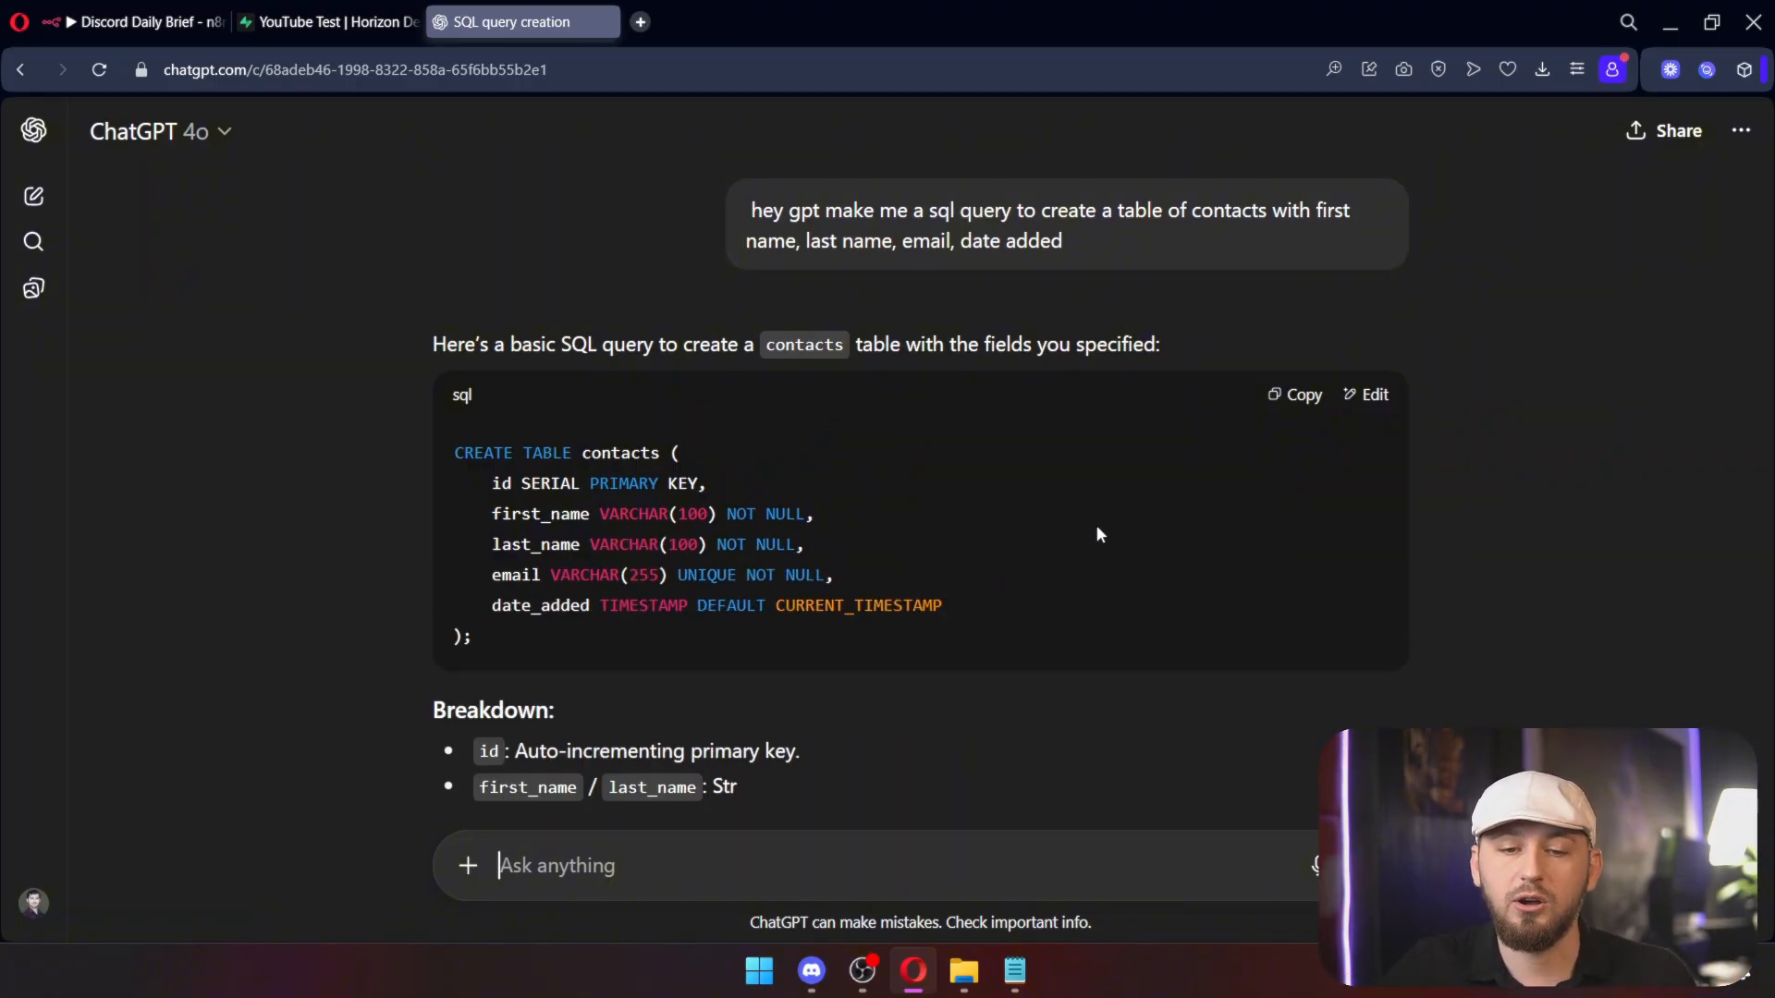
left_click(1309, 416)
key("ctrl+Tab")
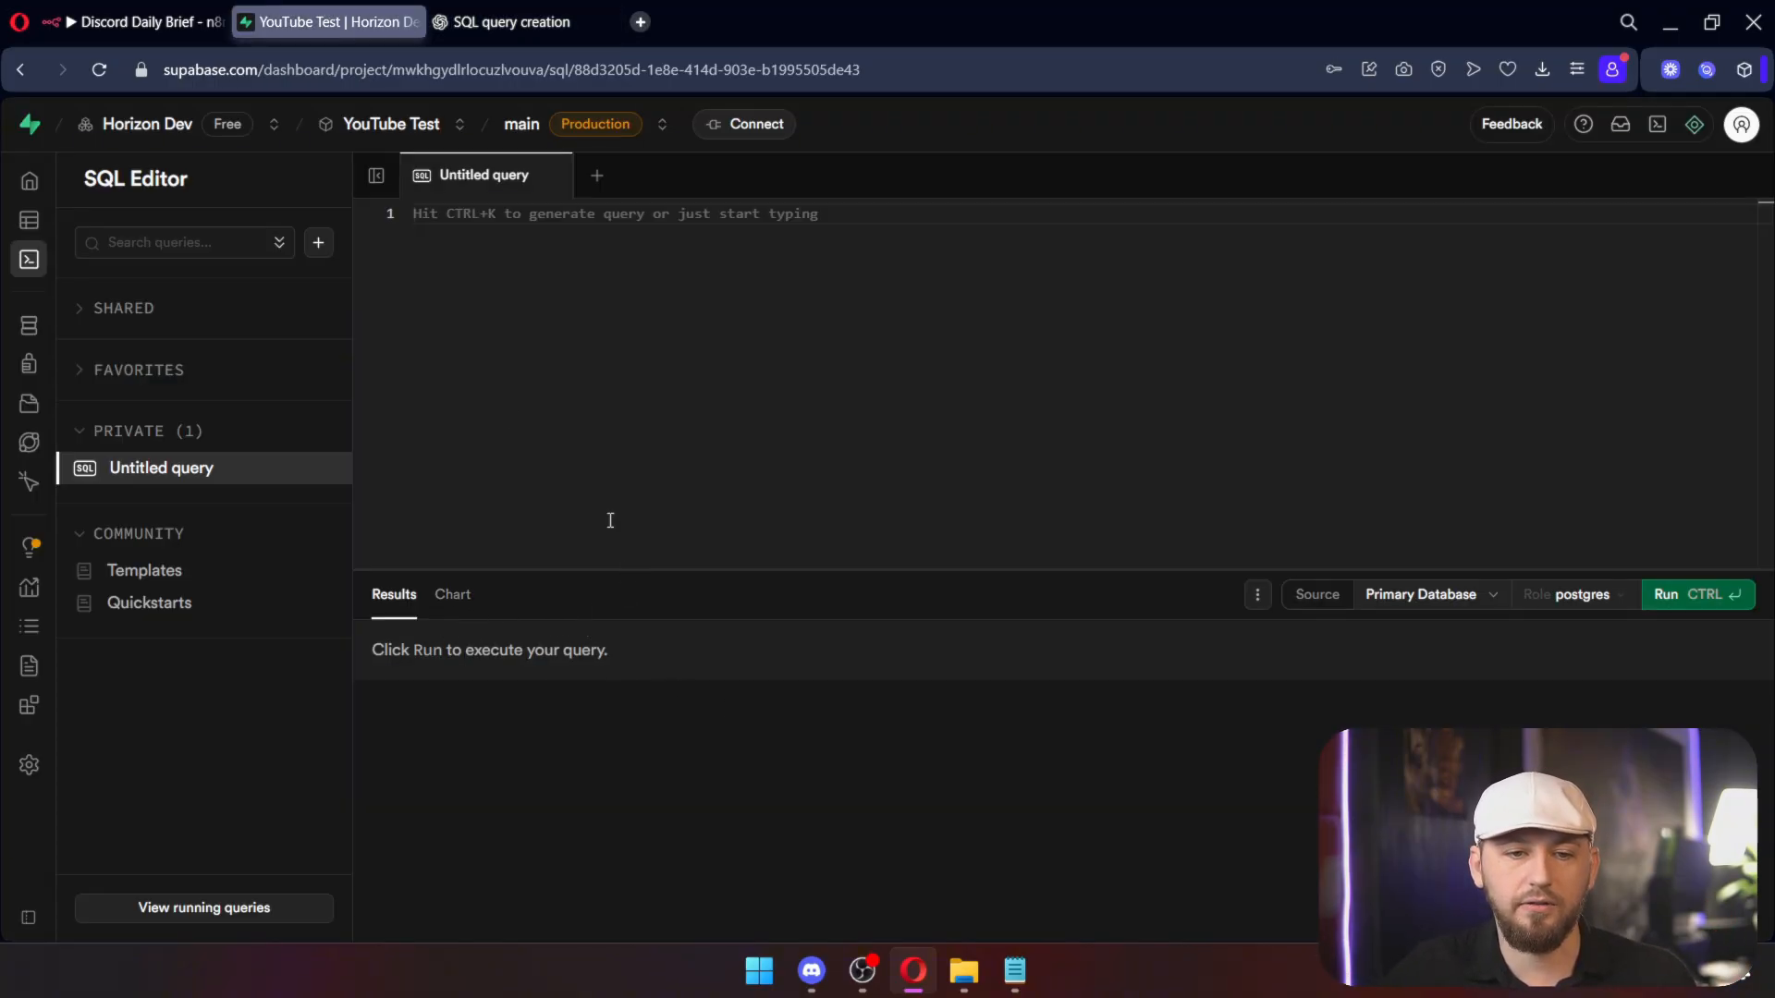
type("CREATE TABLE contacts (     id SERIAL PRIMARY KEY,     first_name VARCHAR(100) NOT NULL,     last_name VARCHAR(100) NOT NULL,     email VARCHAR(255) UNIQUE NOT NULL,     date_added TIMESTAMP DEFAULT CURRENT_TIMESTAMP );")
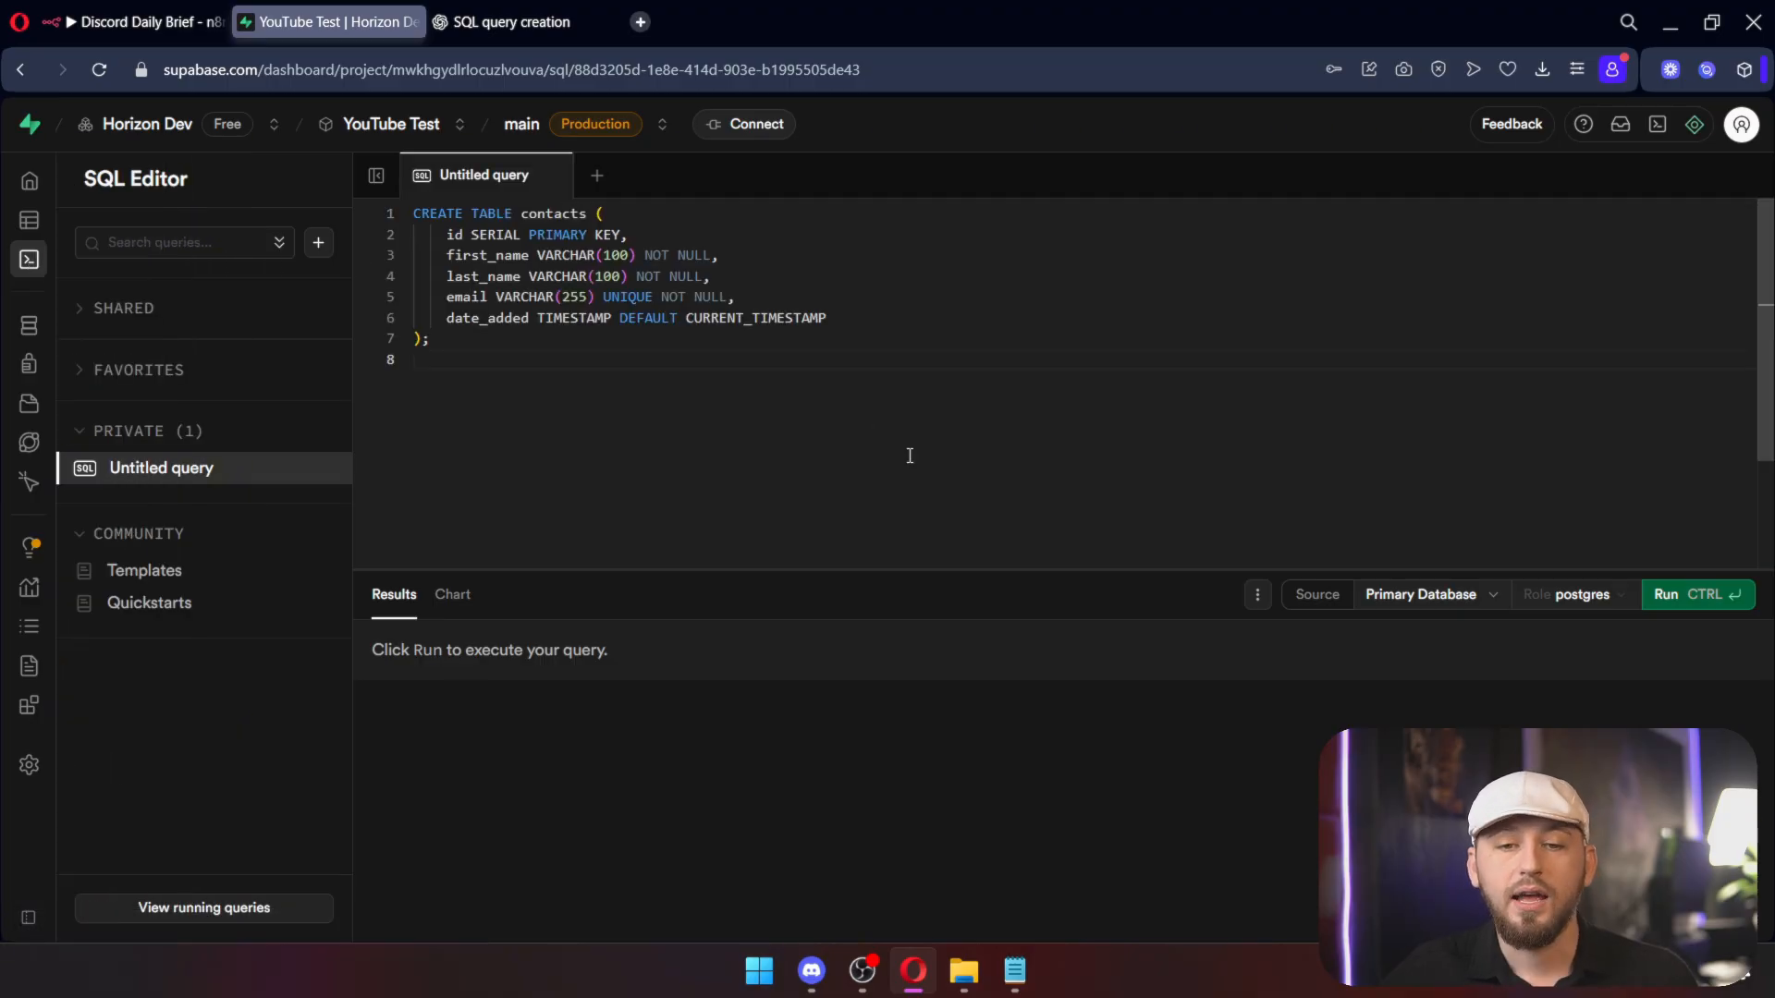
left_click(1711, 599)
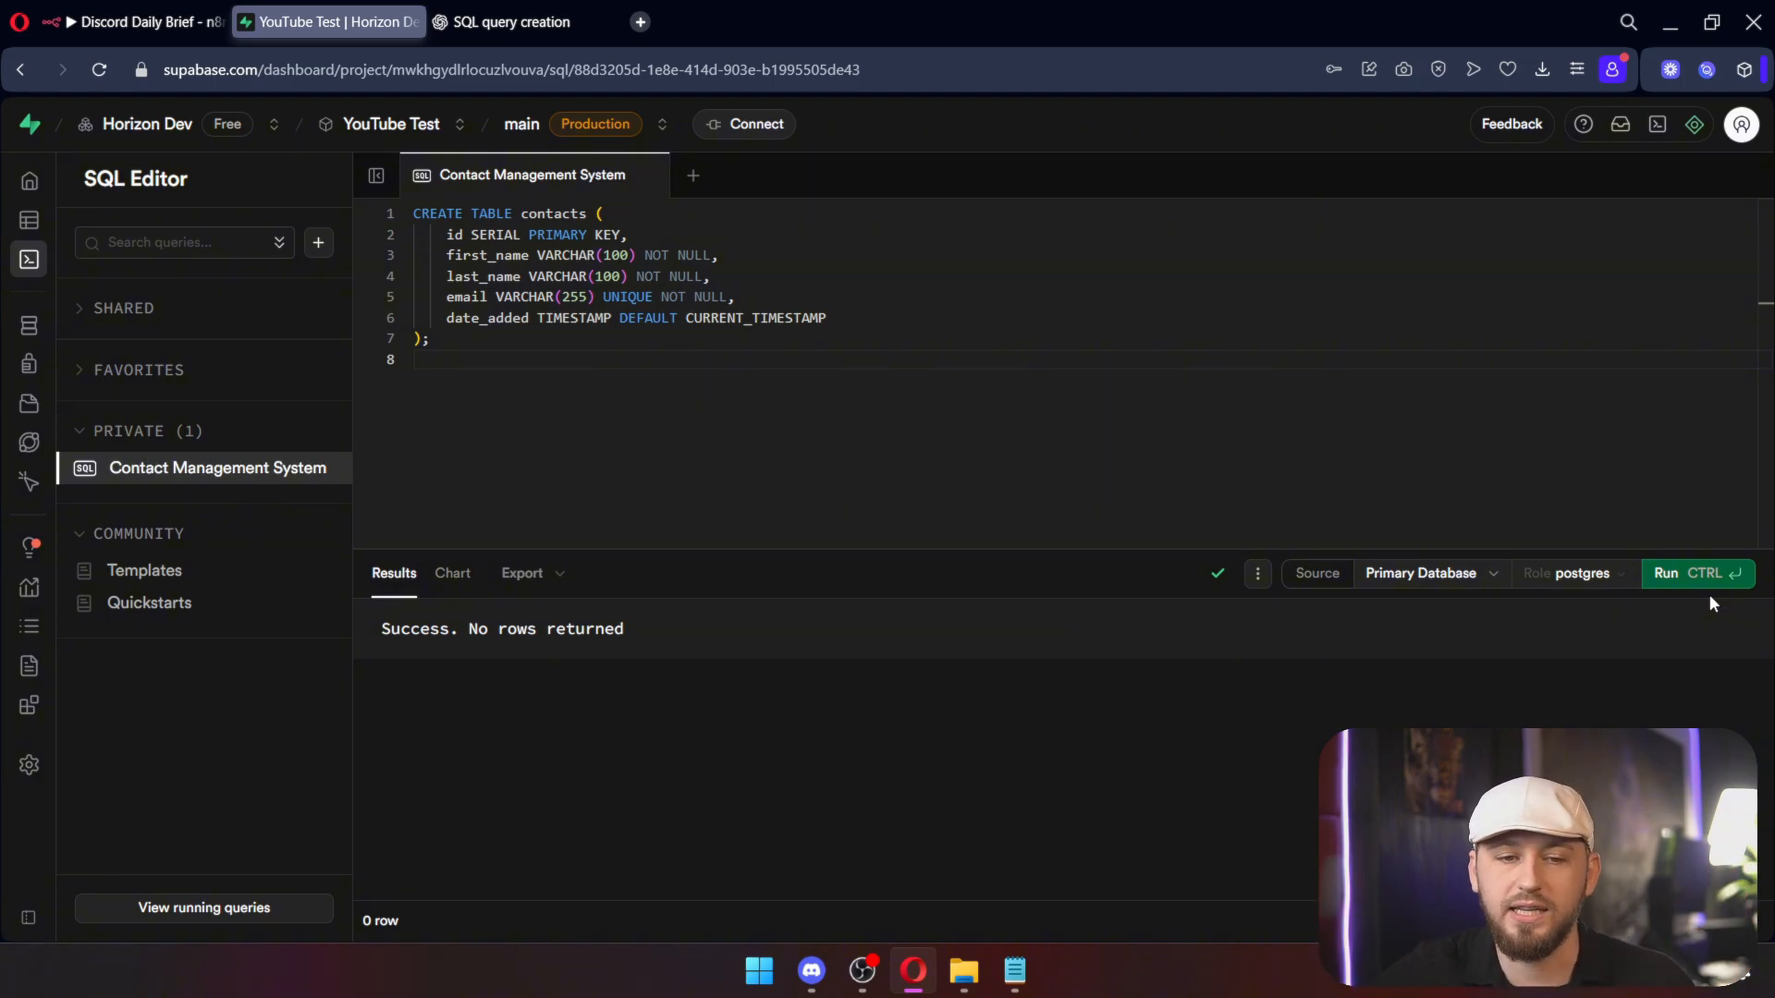
left_click(145, 225)
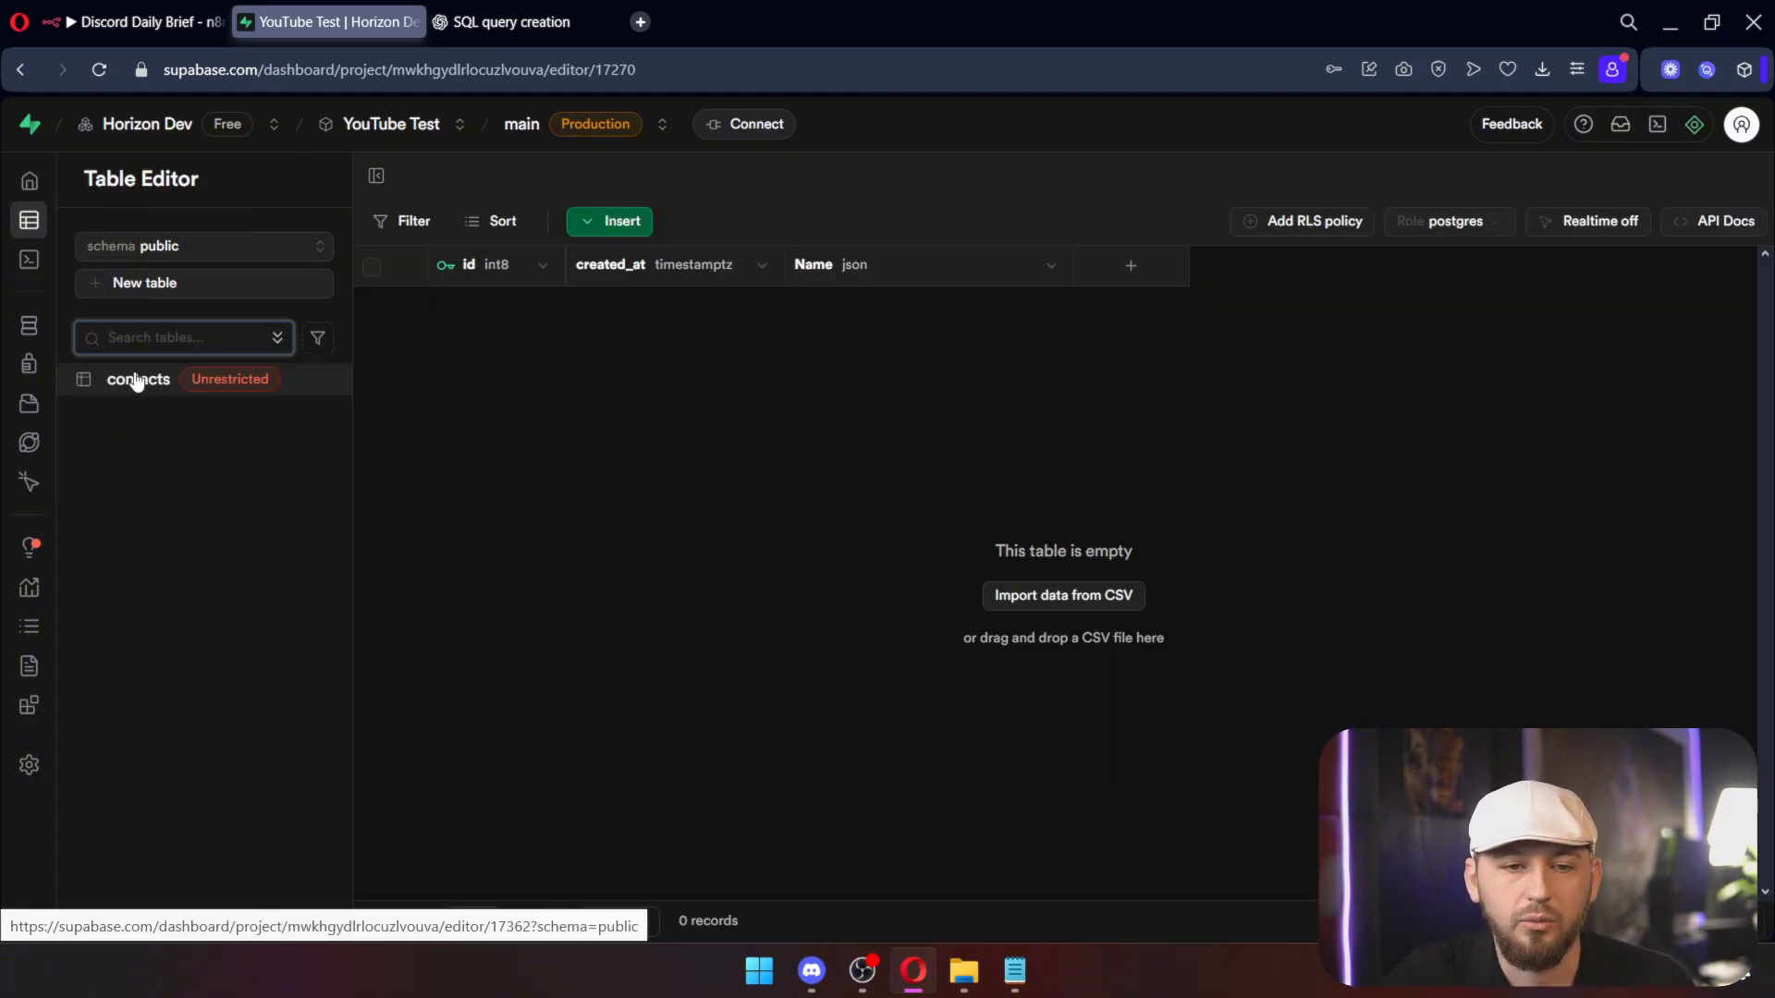
Step: Open the contacts table and reposition its card in the Schema Visualizer to review its columns
left_click(139, 379)
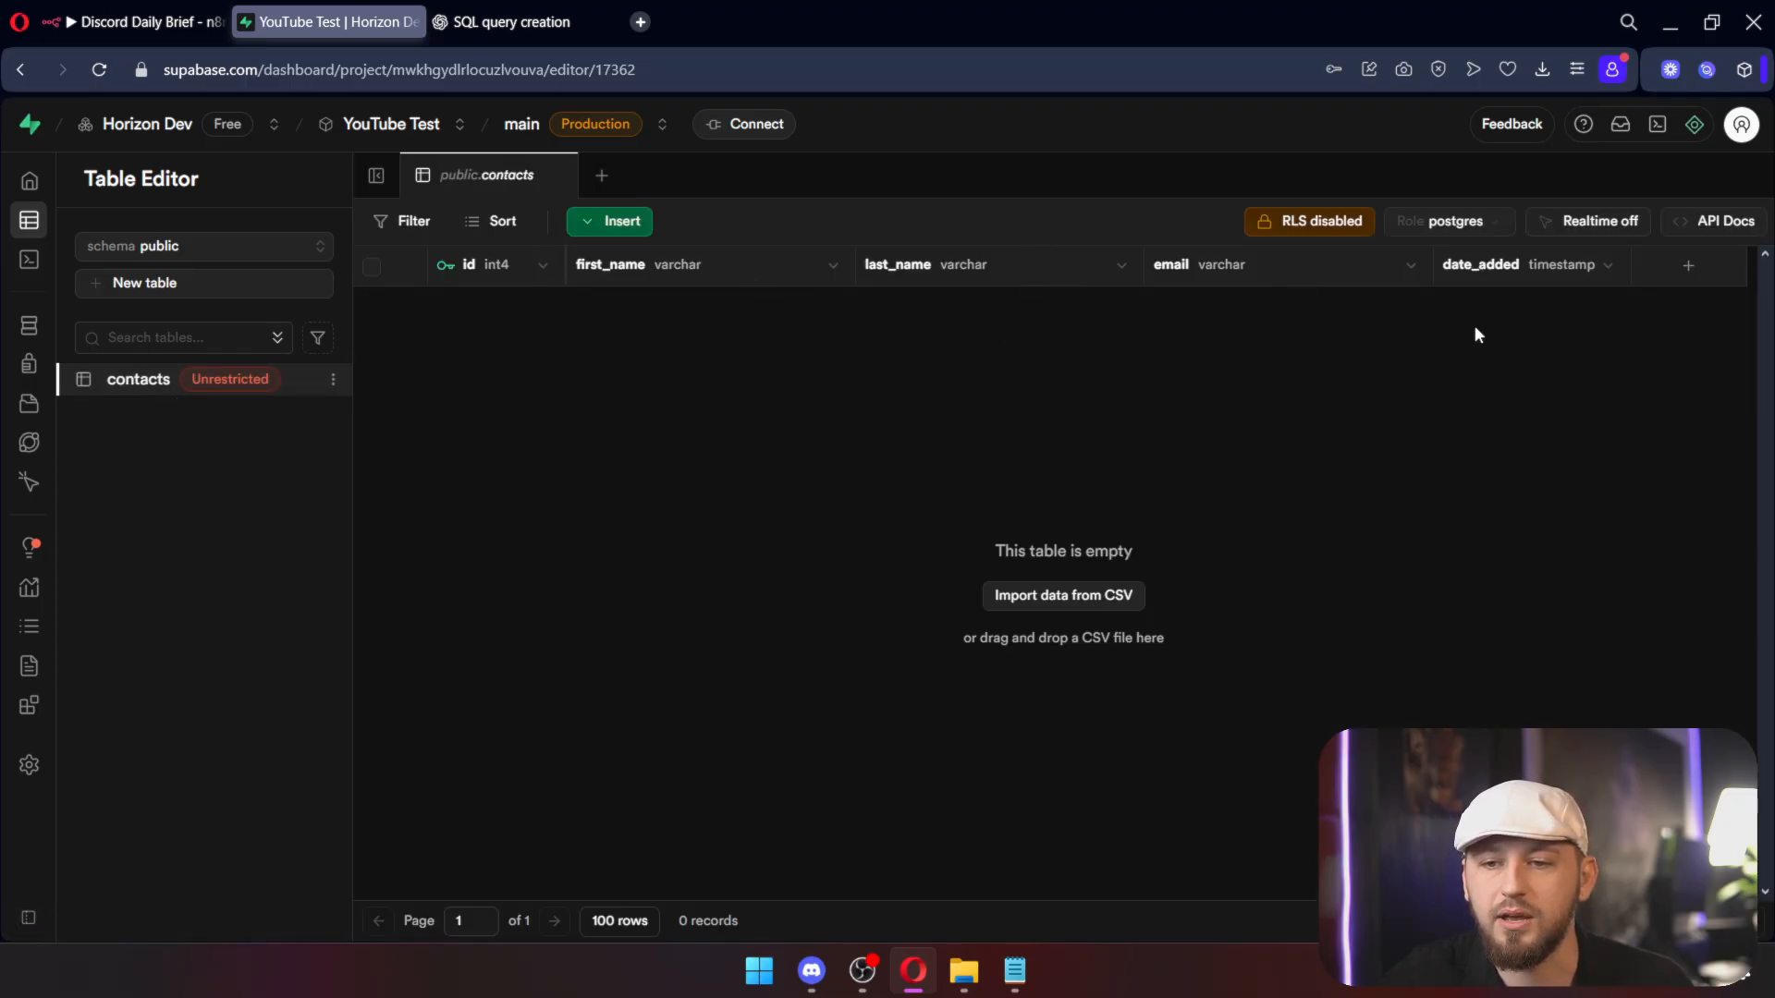
left_click(136, 329)
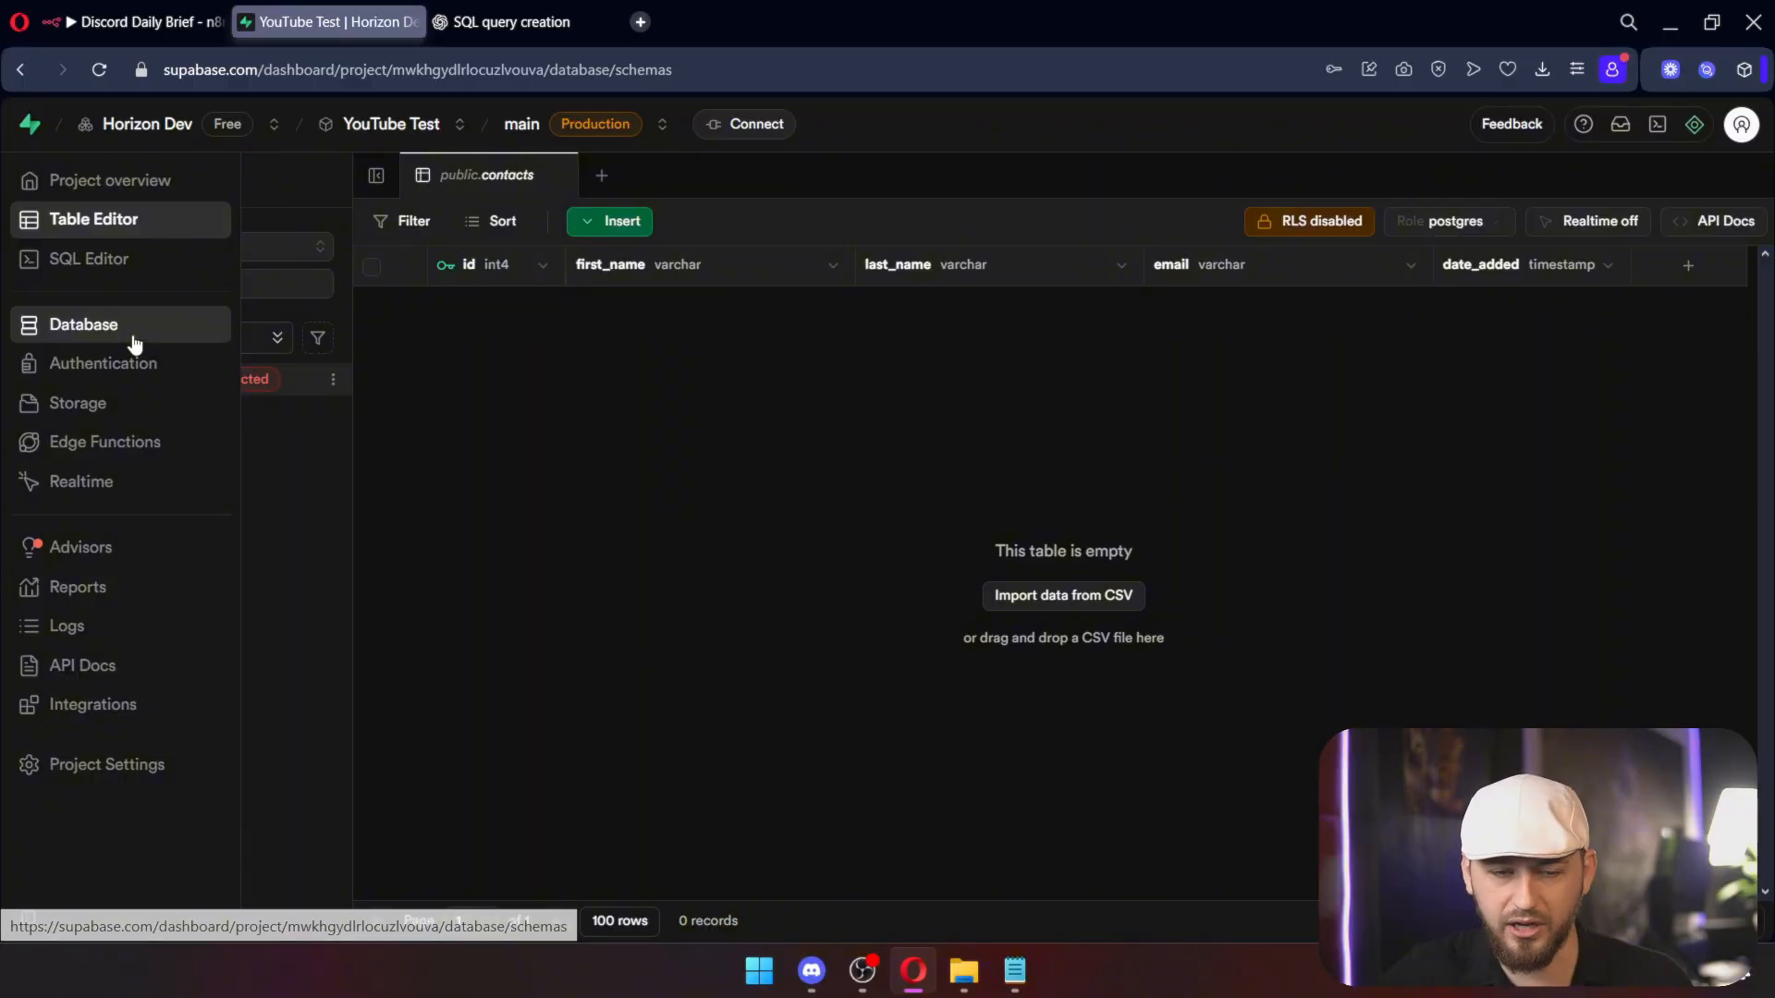
left_click_drag(1020, 459, 790, 345)
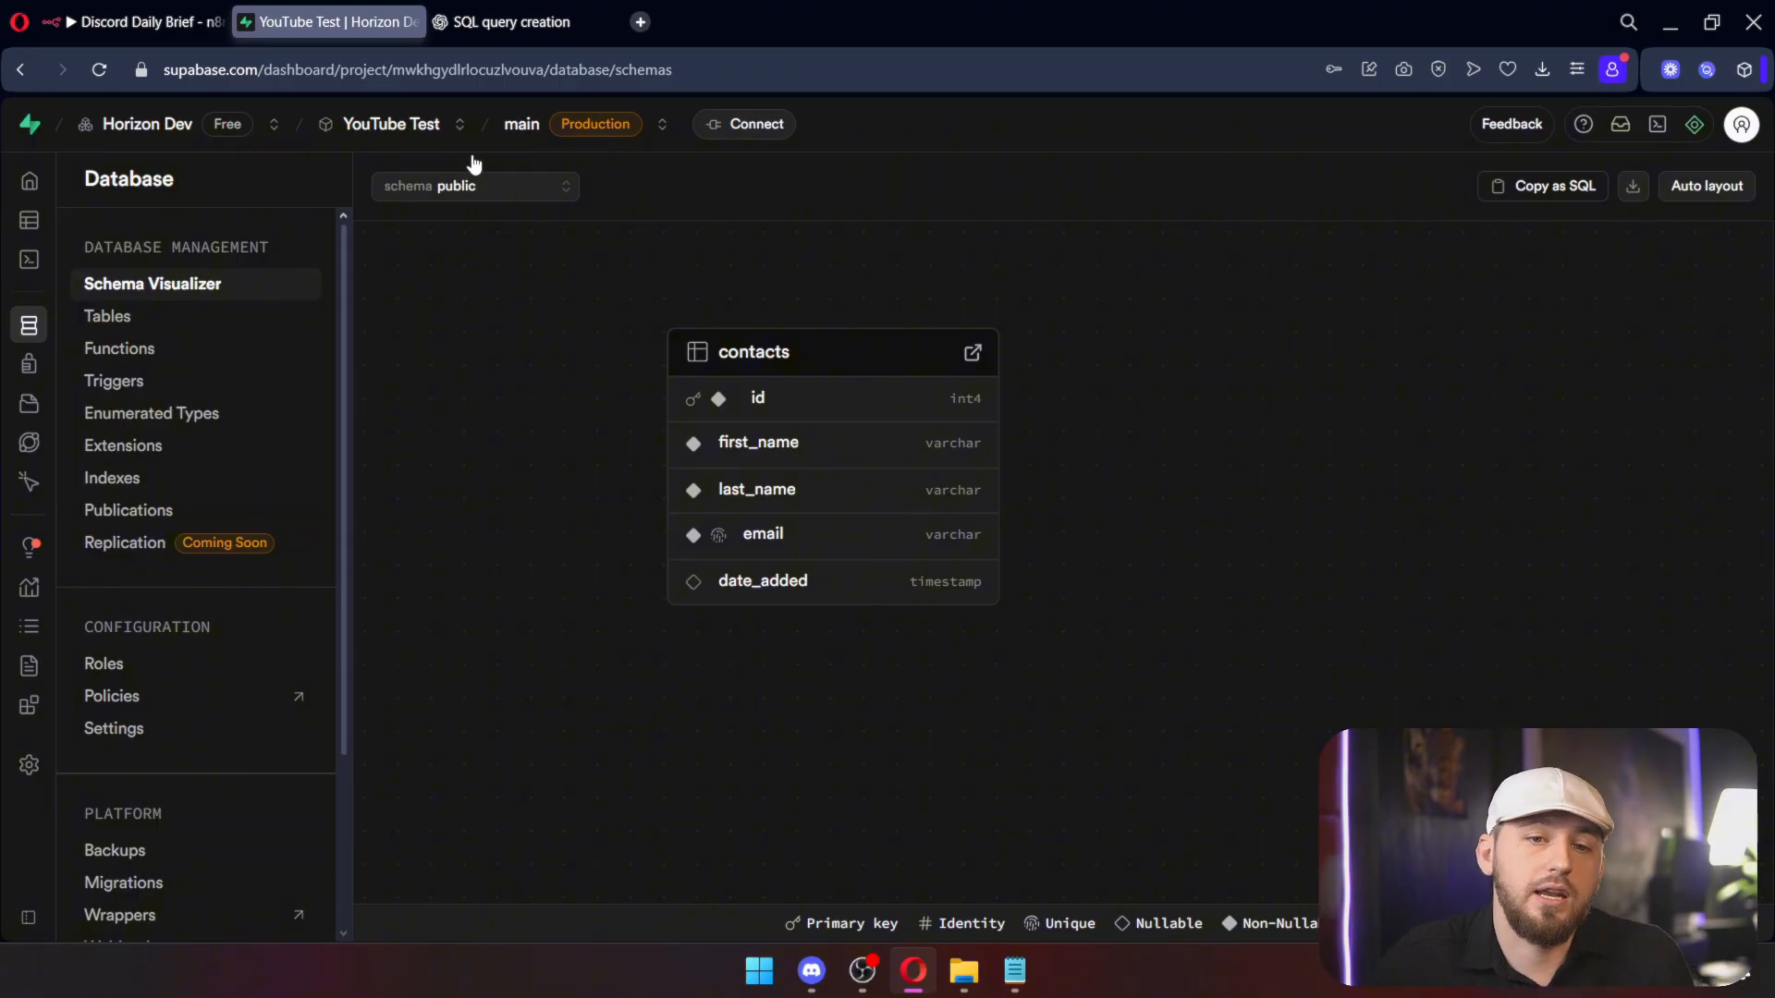
left_click(108, 22)
left_click(931, 546)
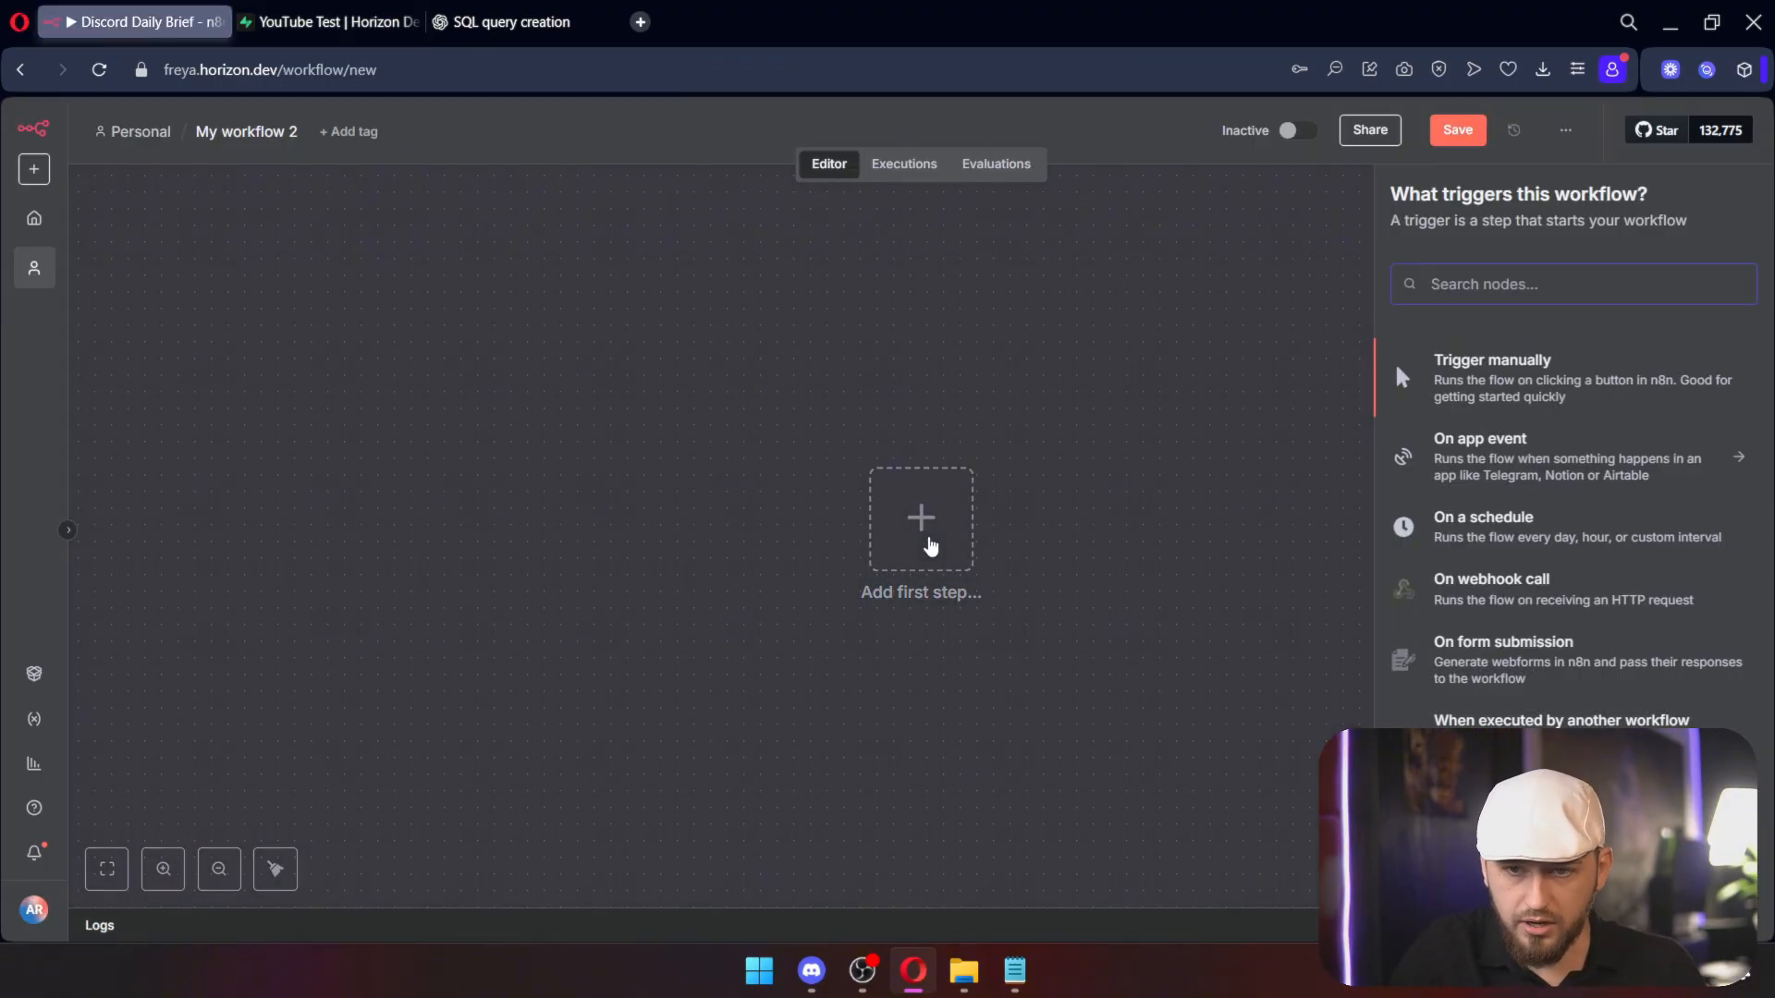
Step: Add a manual trigger followed by a Postgres Insert rows step on the contacts table
left_click(1514, 364)
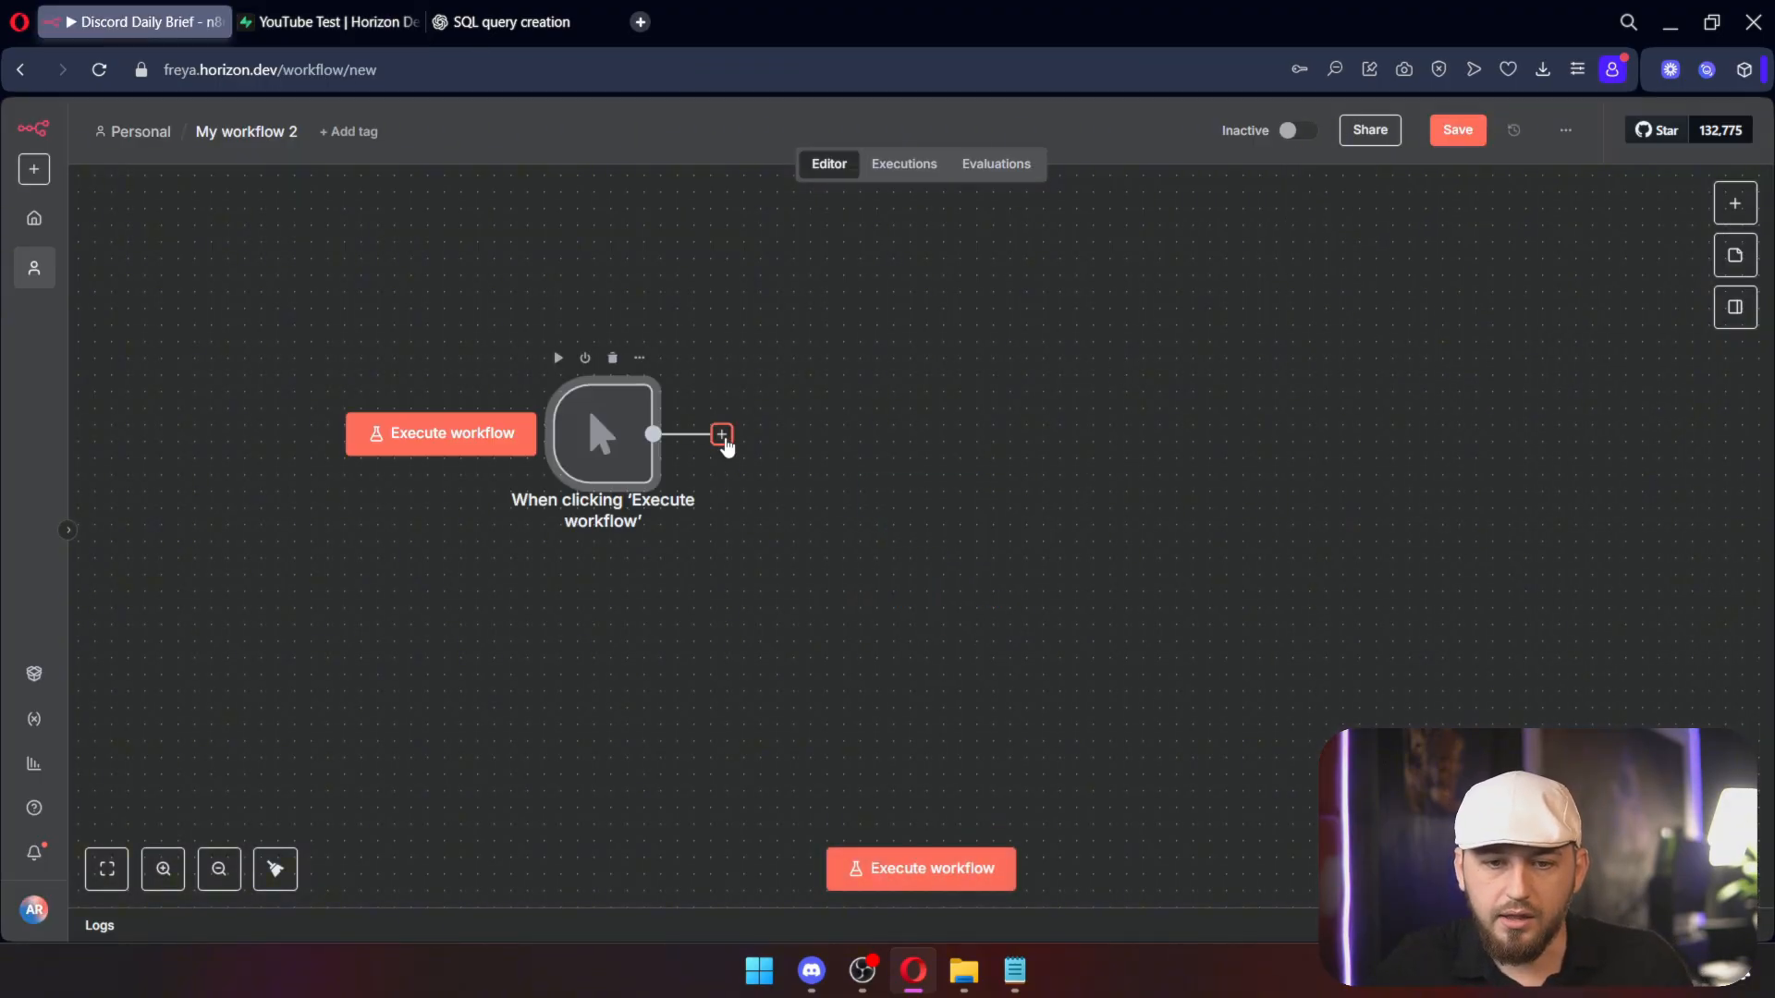
left_click(722, 435)
type("post")
left_click(1460, 442)
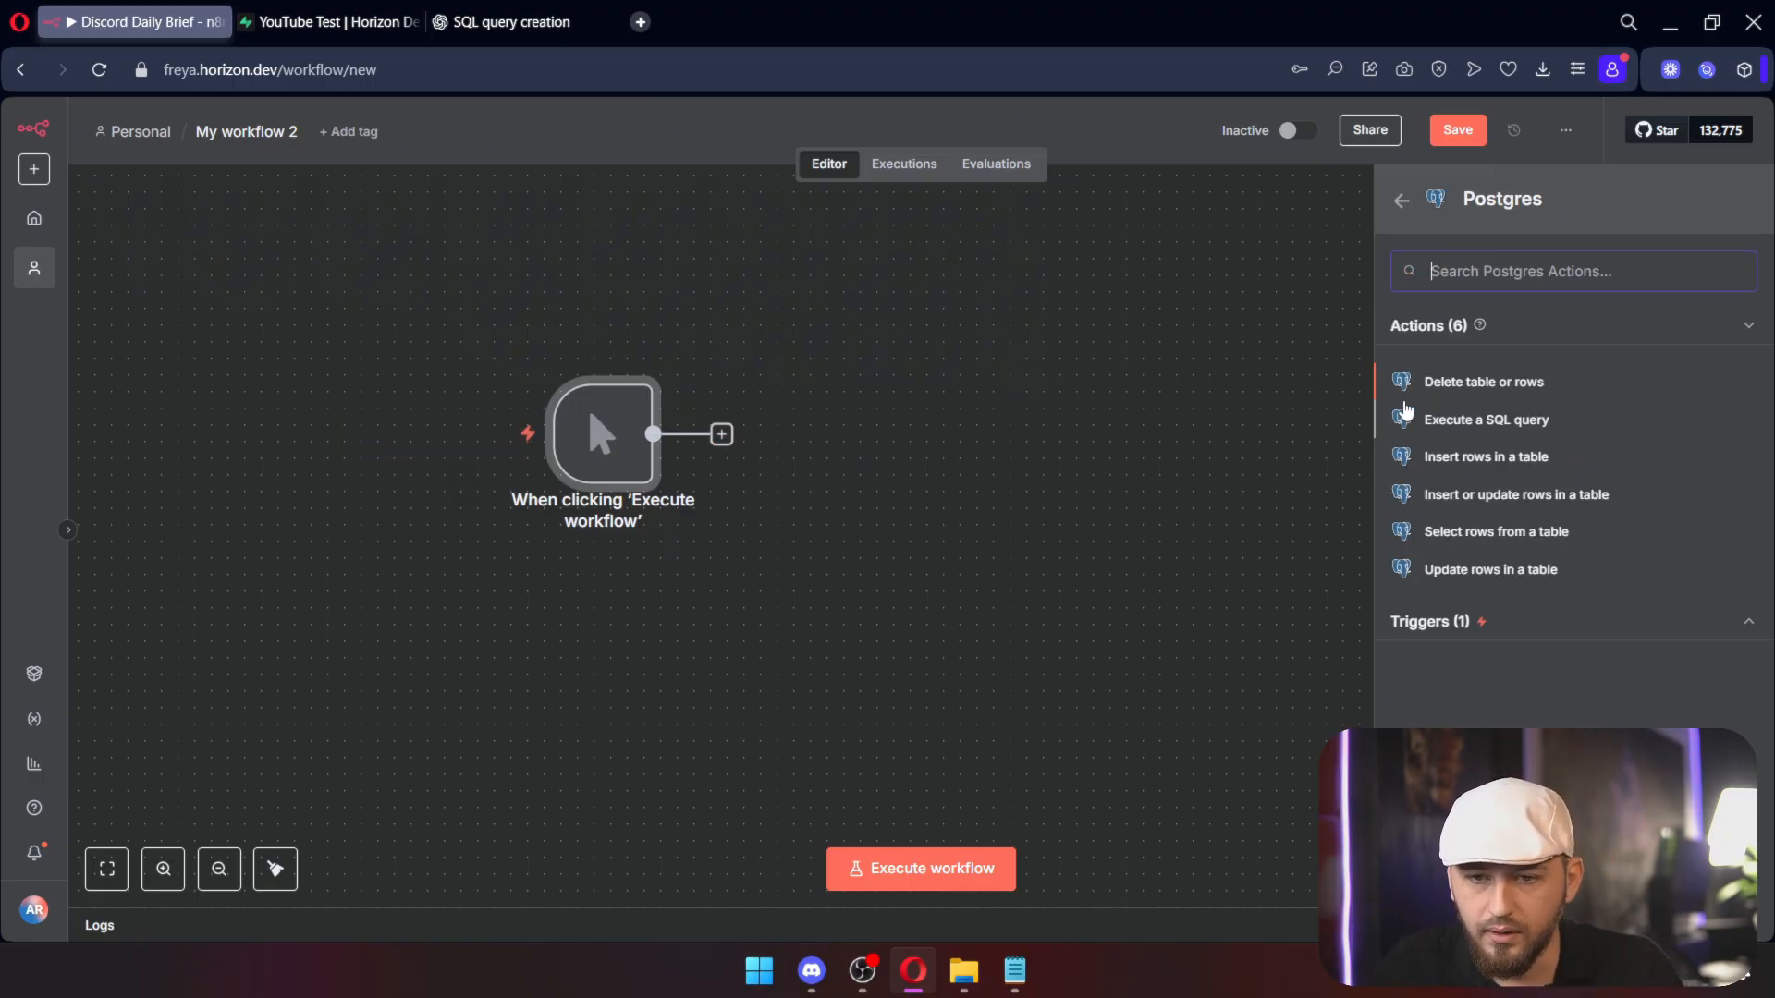
left_click(1483, 458)
left_click(554, 261)
left_click(526, 344)
left_click(532, 347)
left_click(532, 347)
left_click(560, 469)
left_click(449, 513)
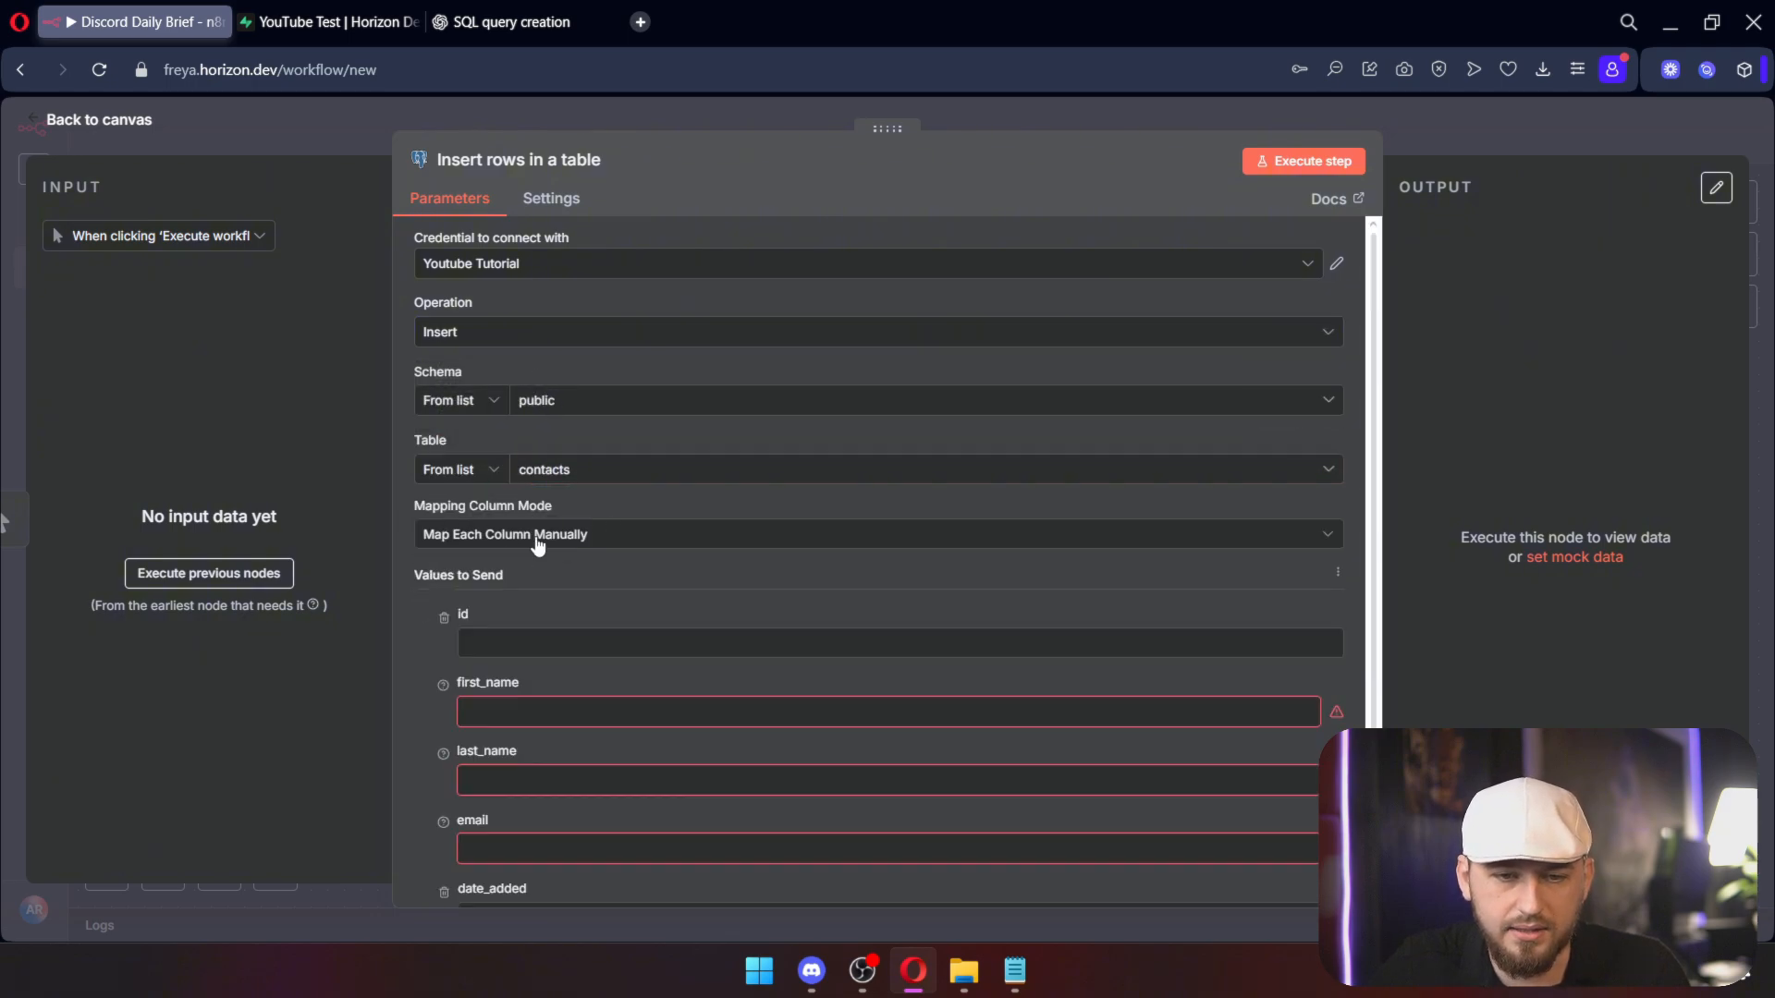
Step: Drop id, enter a sample contact's first name, last name and email, set date_added to 26 August 2025, and run
scroll(541, 425, "down", 3)
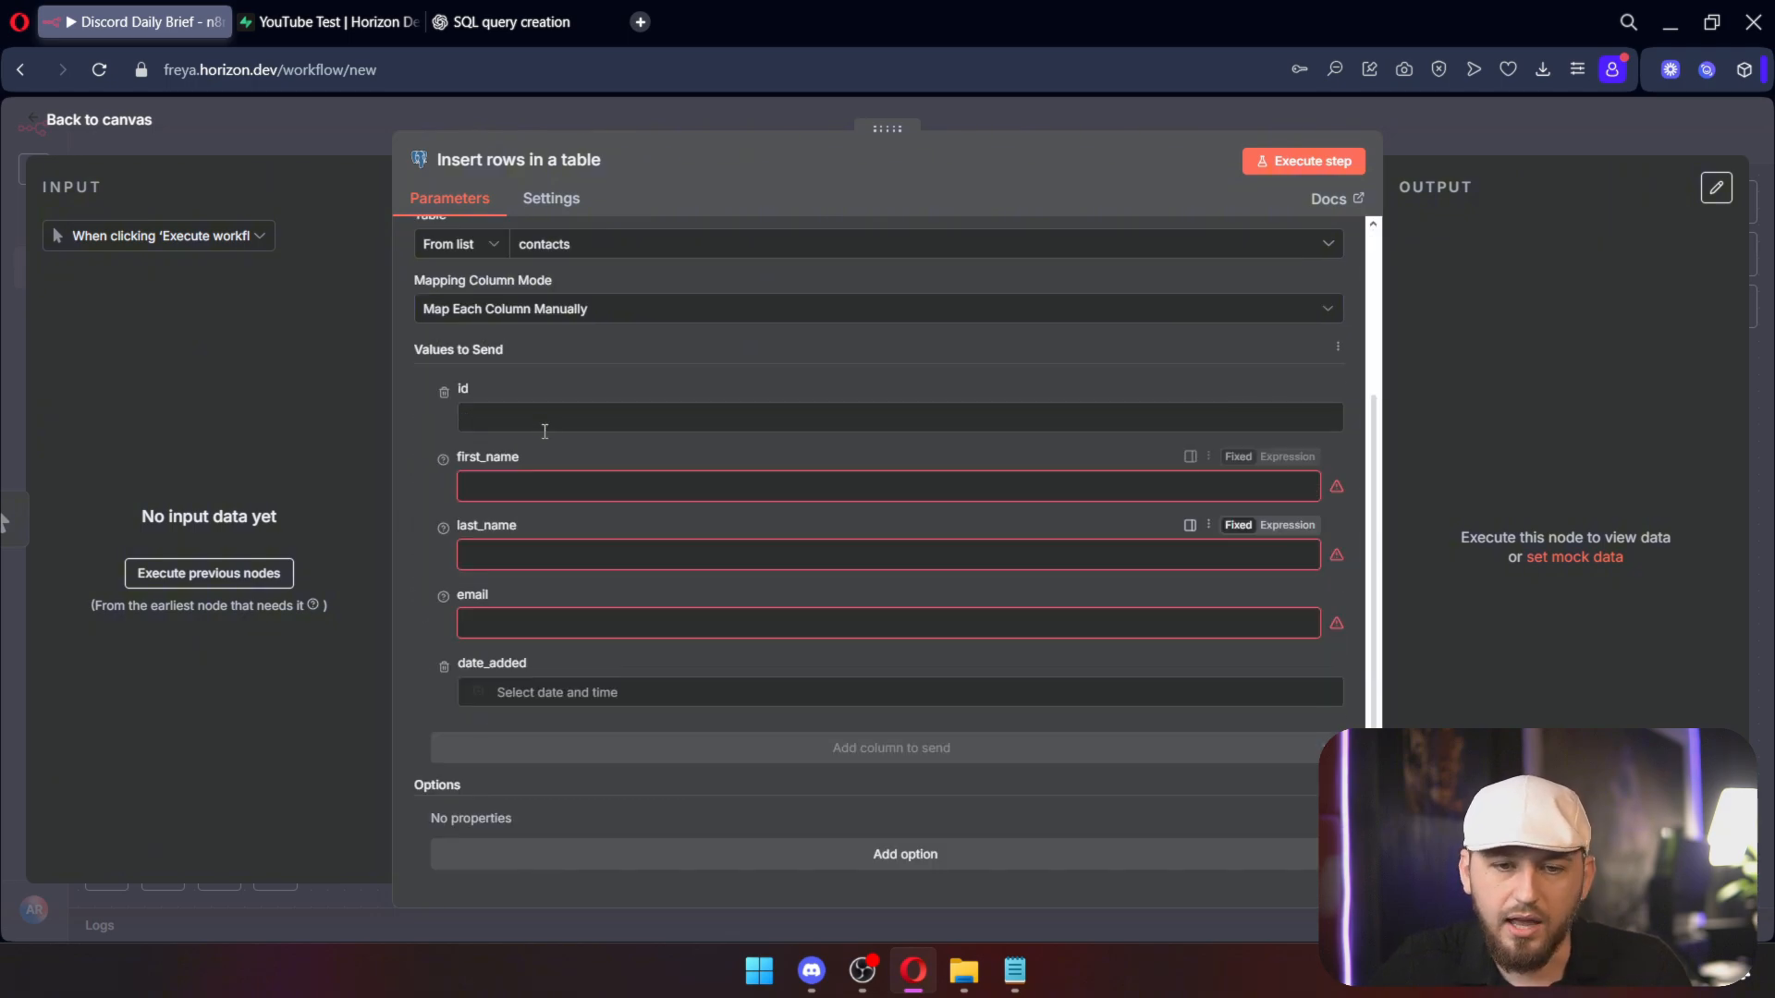
left_click(445, 393)
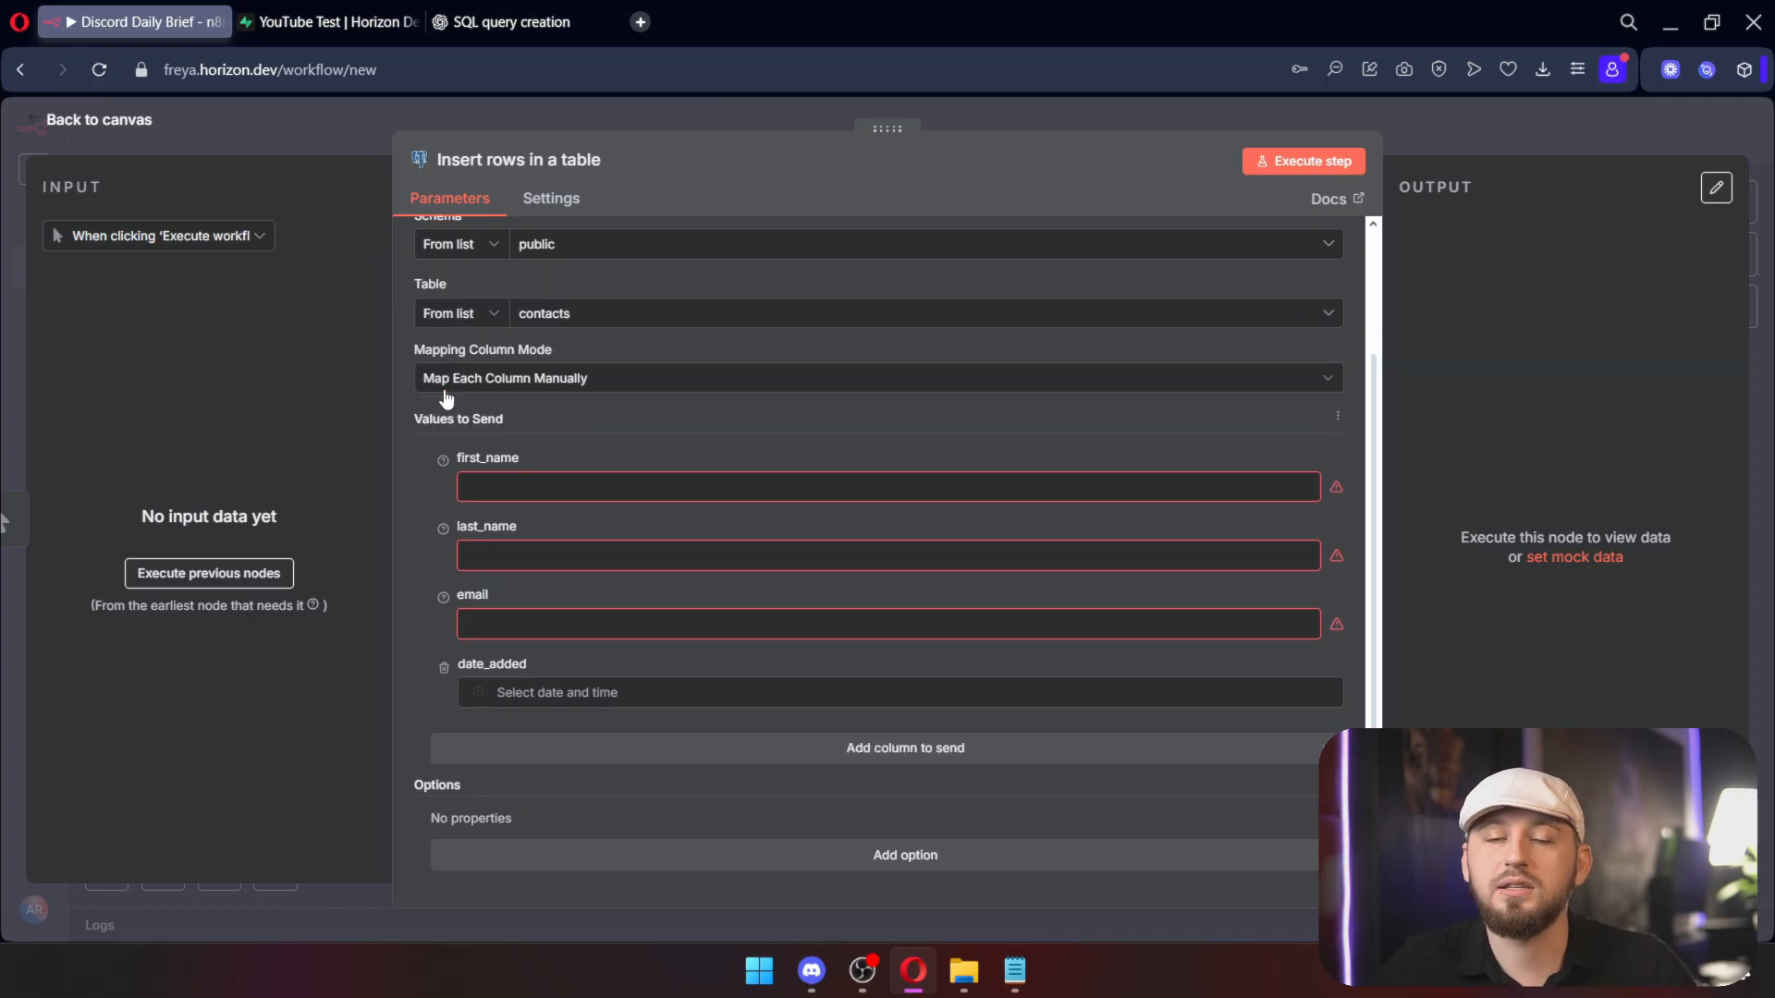
left_click(525, 485)
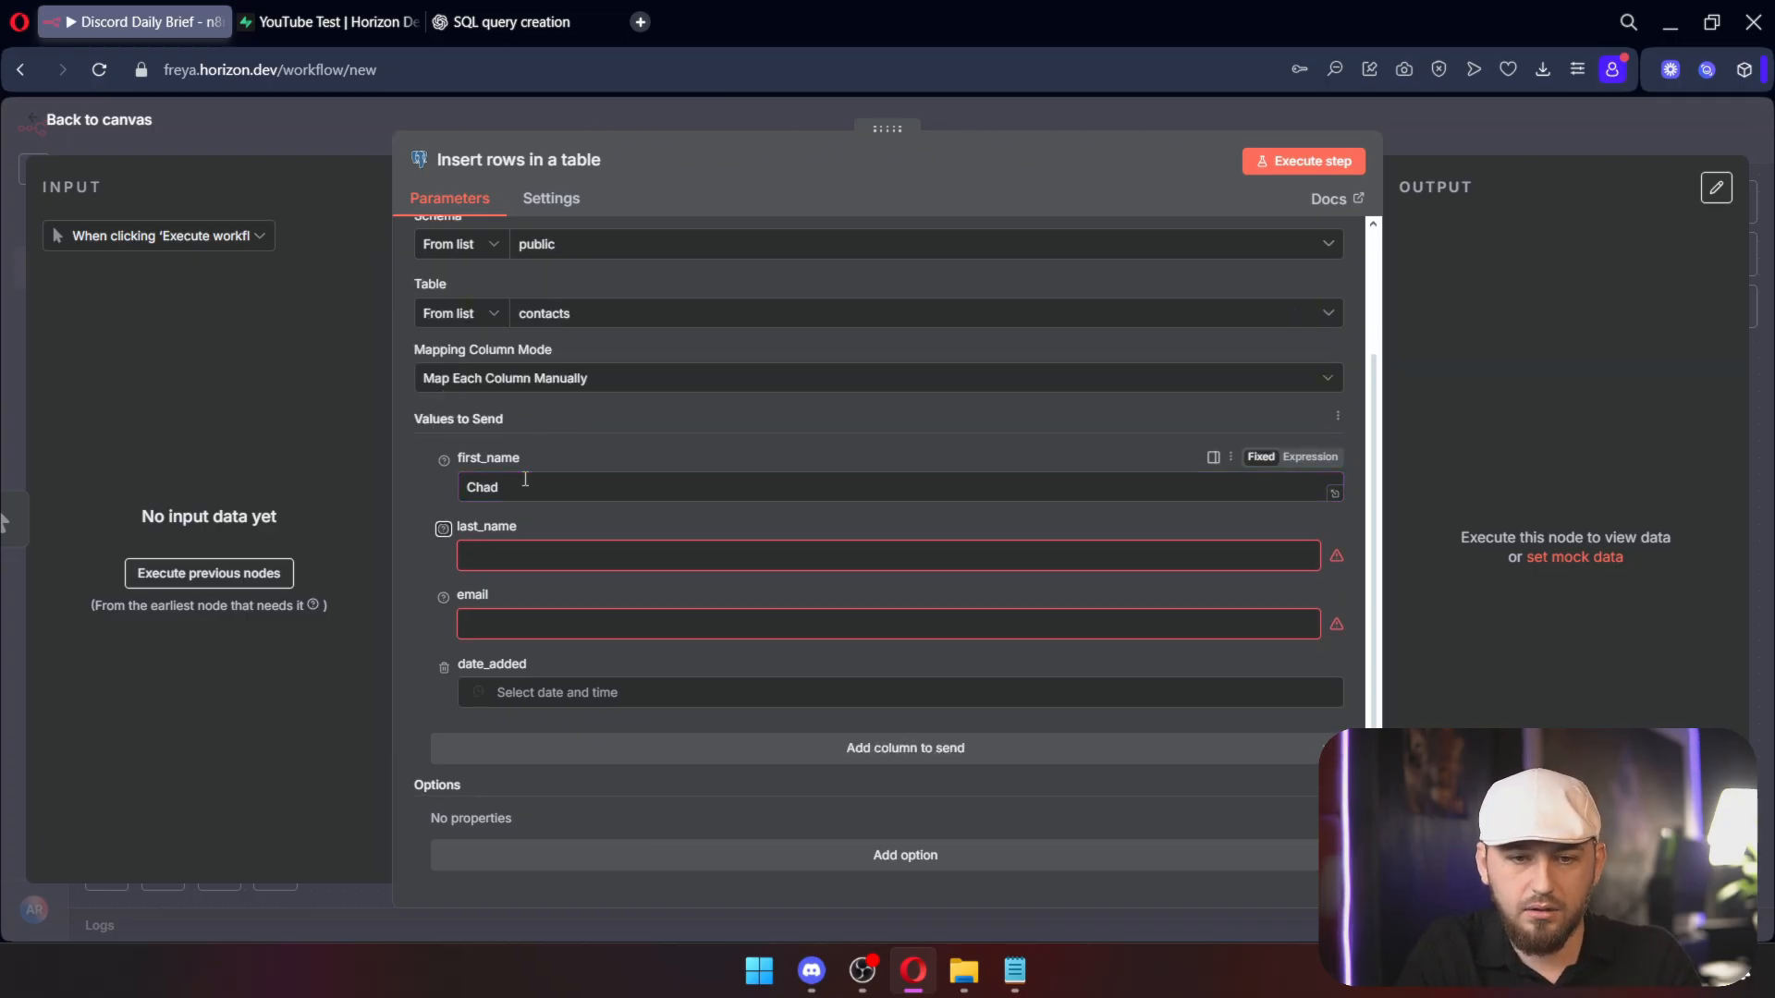
key("Tab")
key("Tab")
left_click(609, 689)
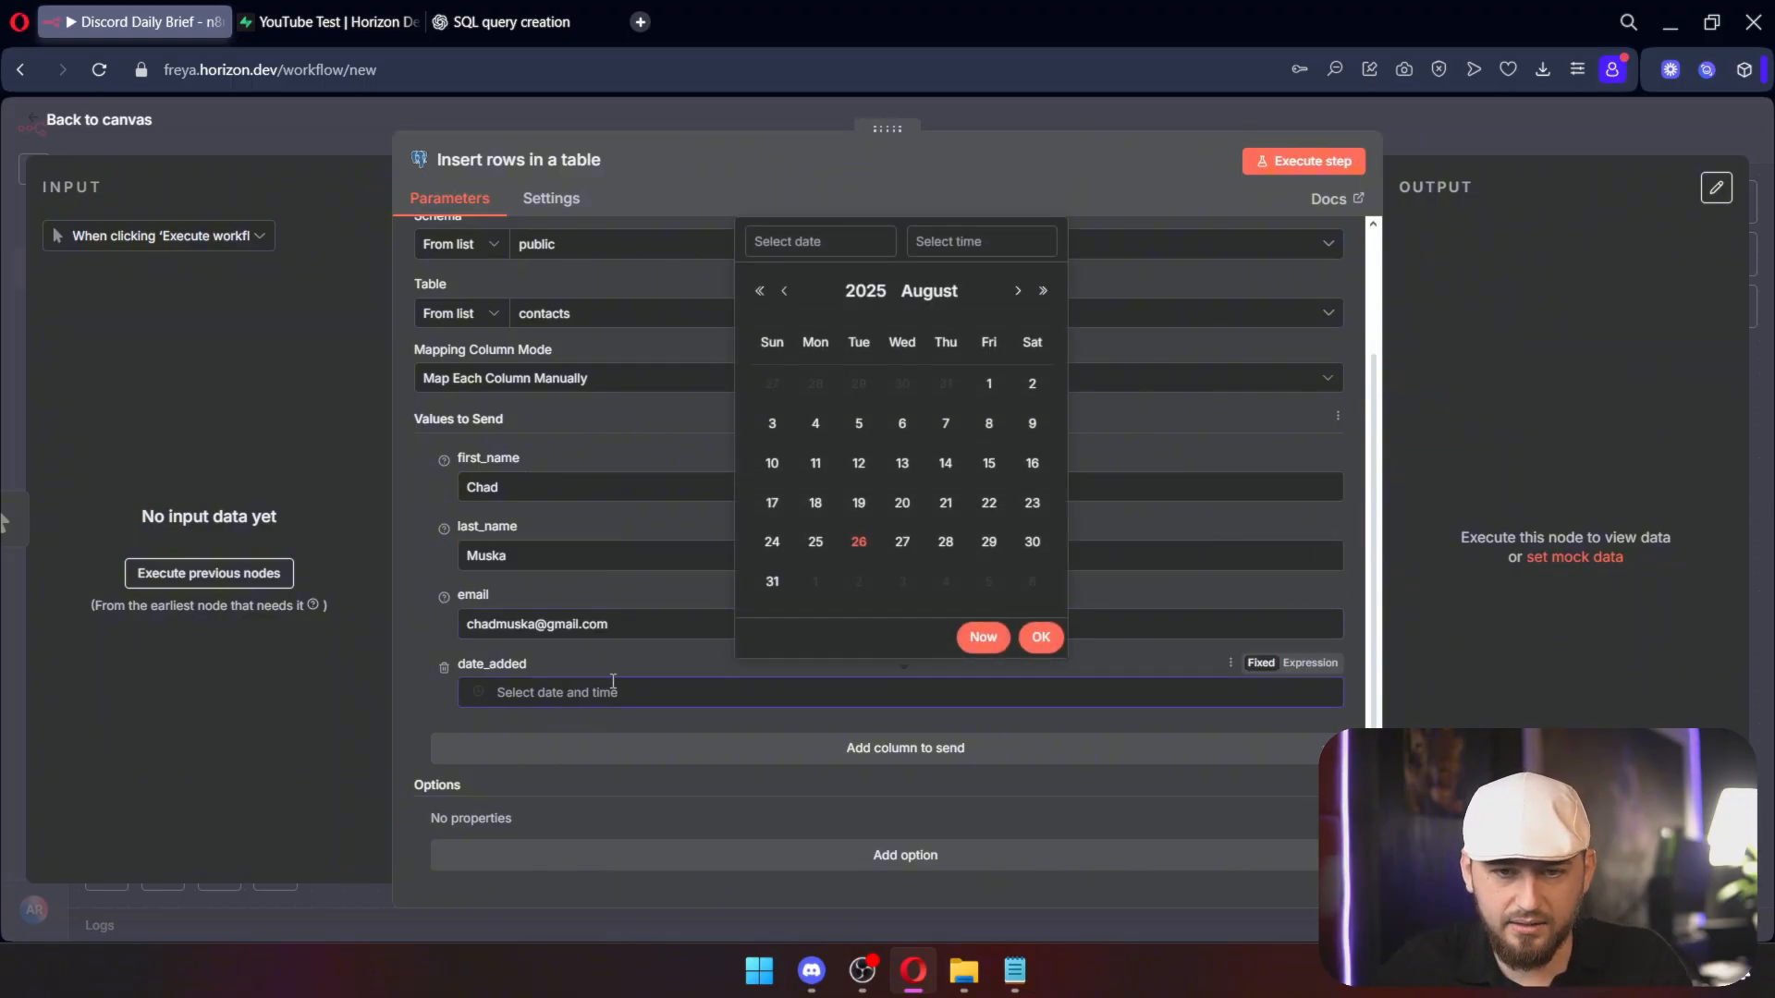
left_click(859, 542)
left_click(1041, 637)
left_click(1304, 161)
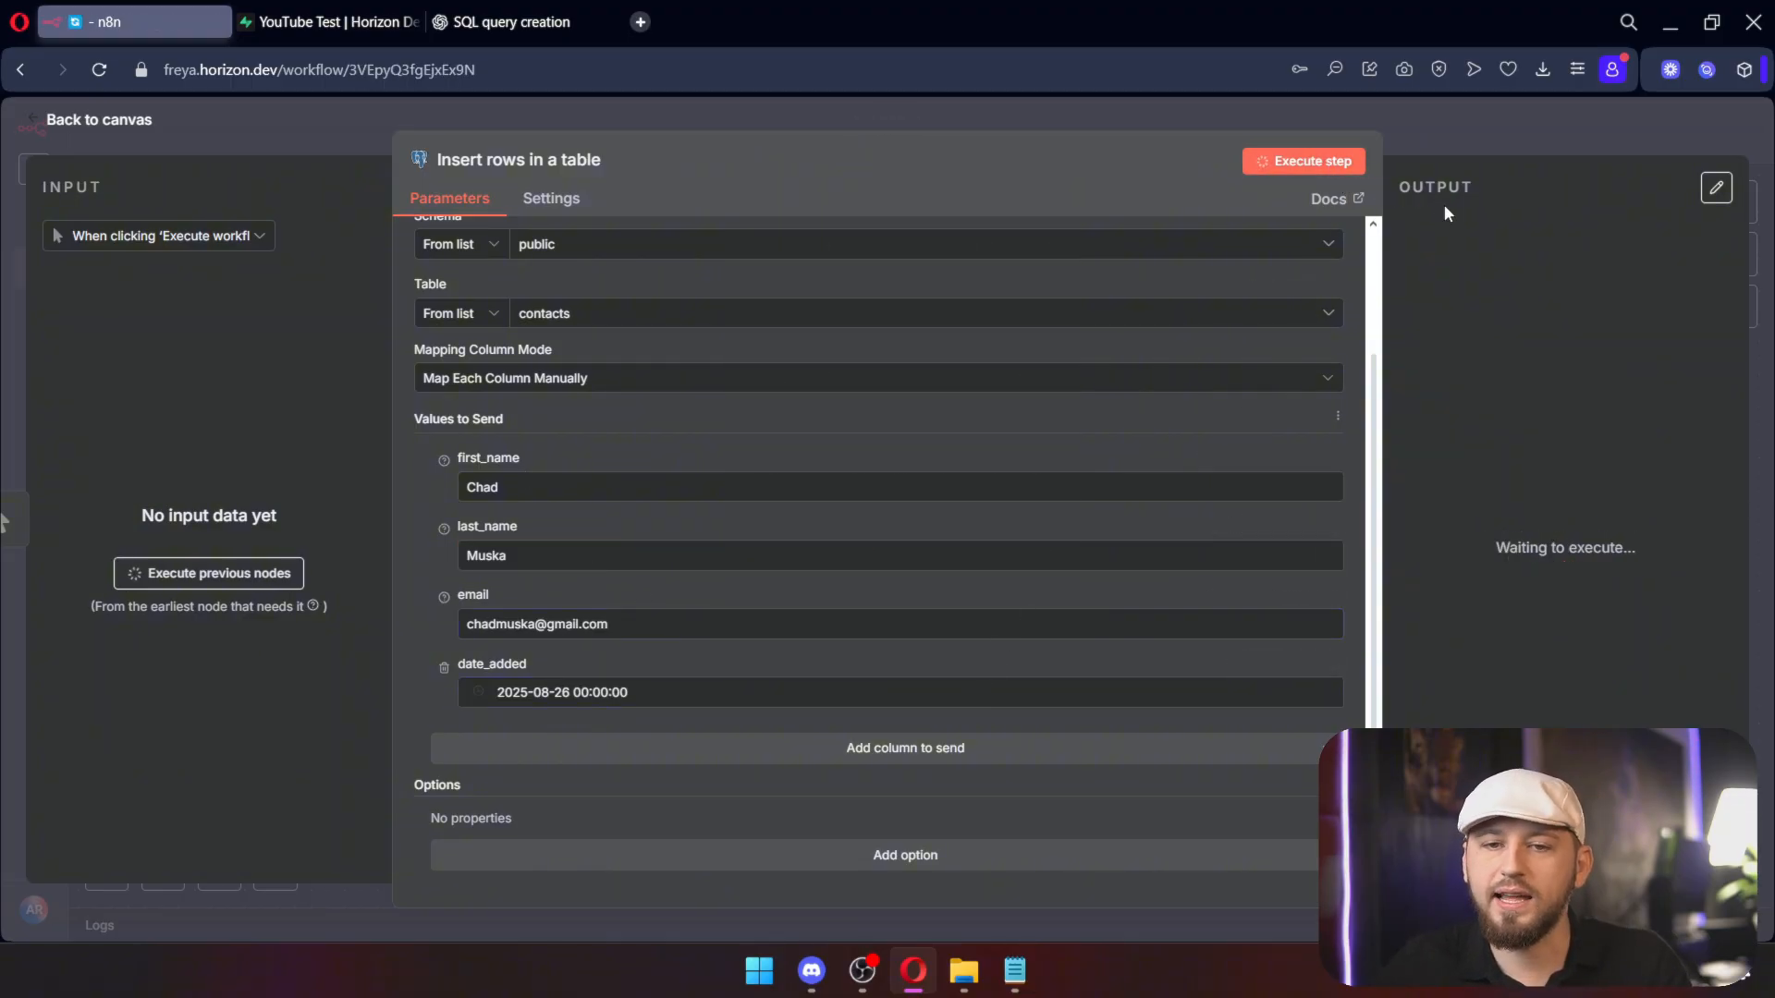
left_click(331, 23)
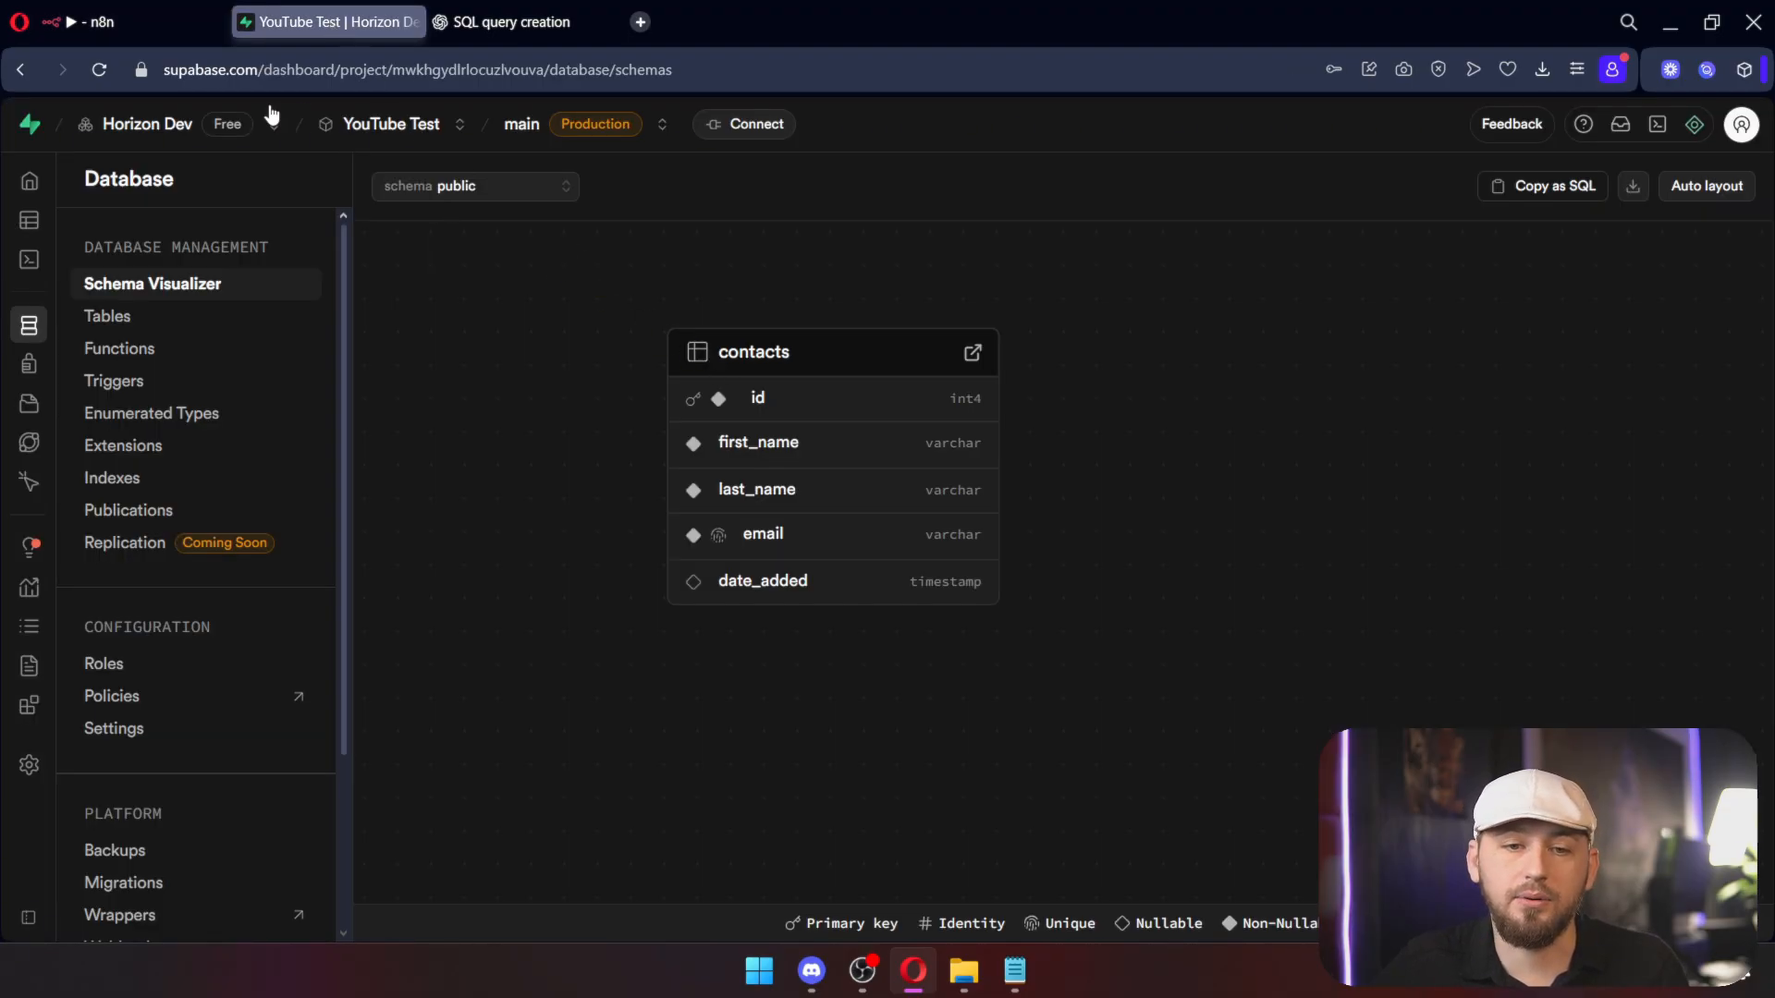
Step: After viewing the inserted row, make date_added a timestamptz column defaulting to now() and save
left_click(37, 220)
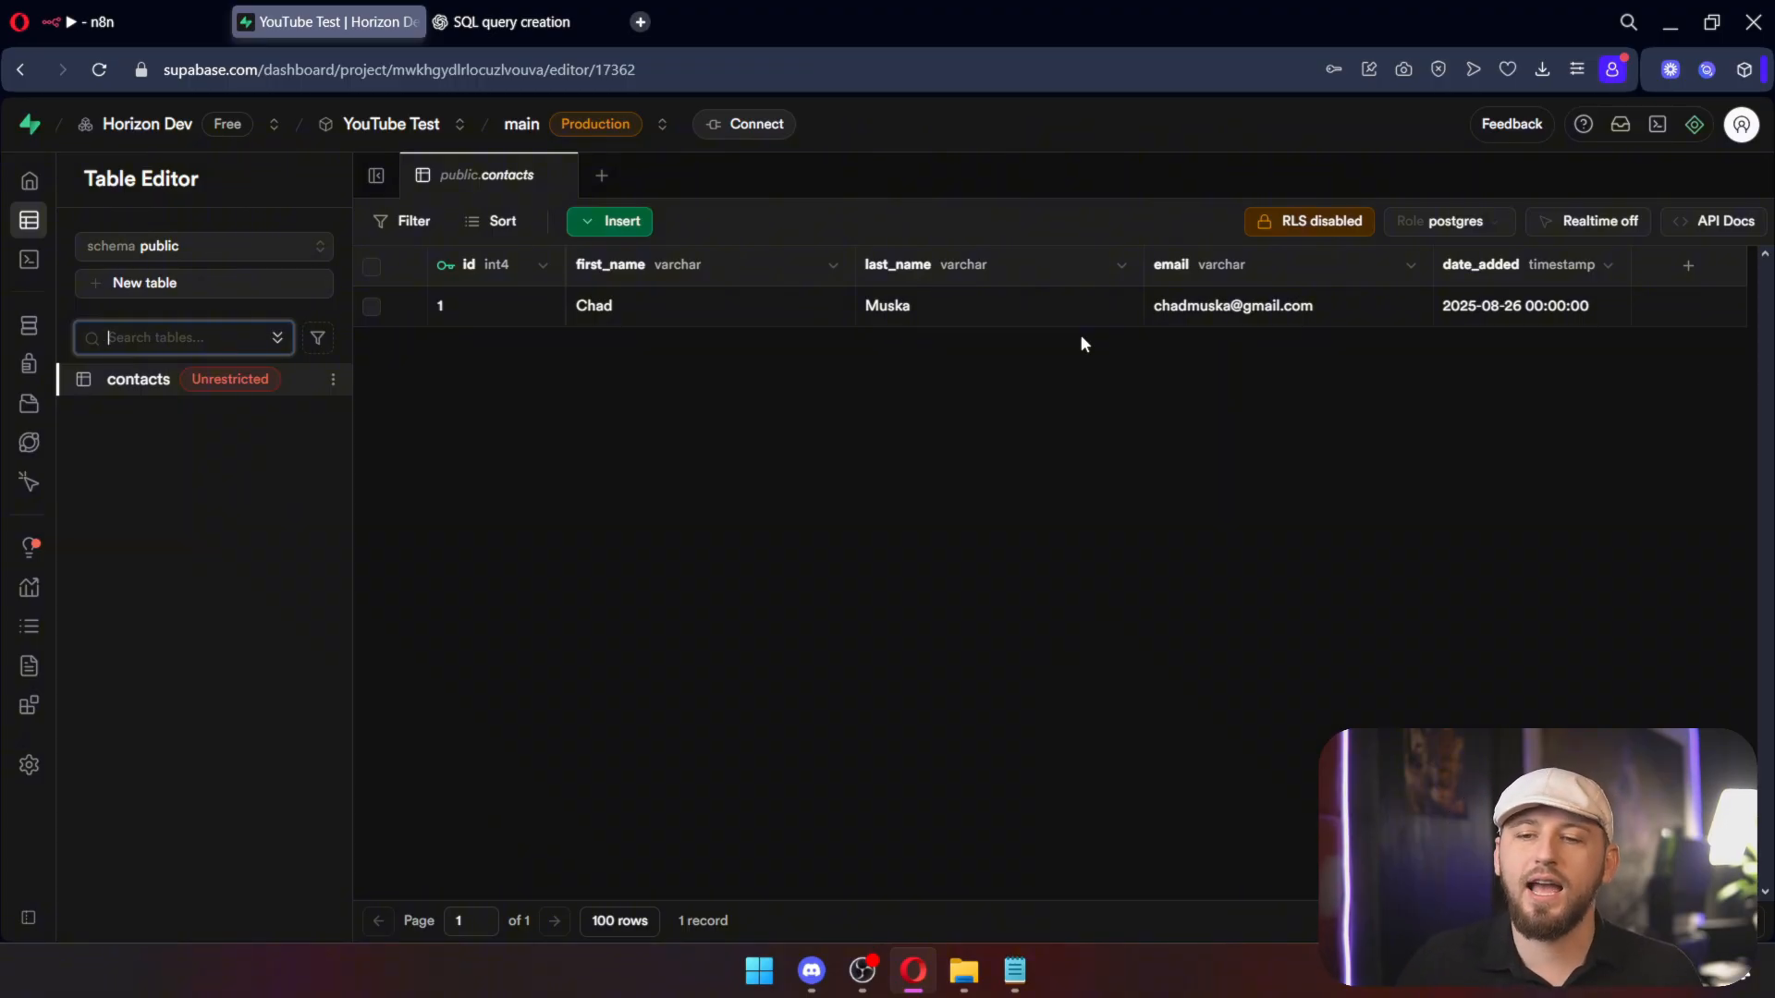
left_click(1608, 265)
left_click(1469, 381)
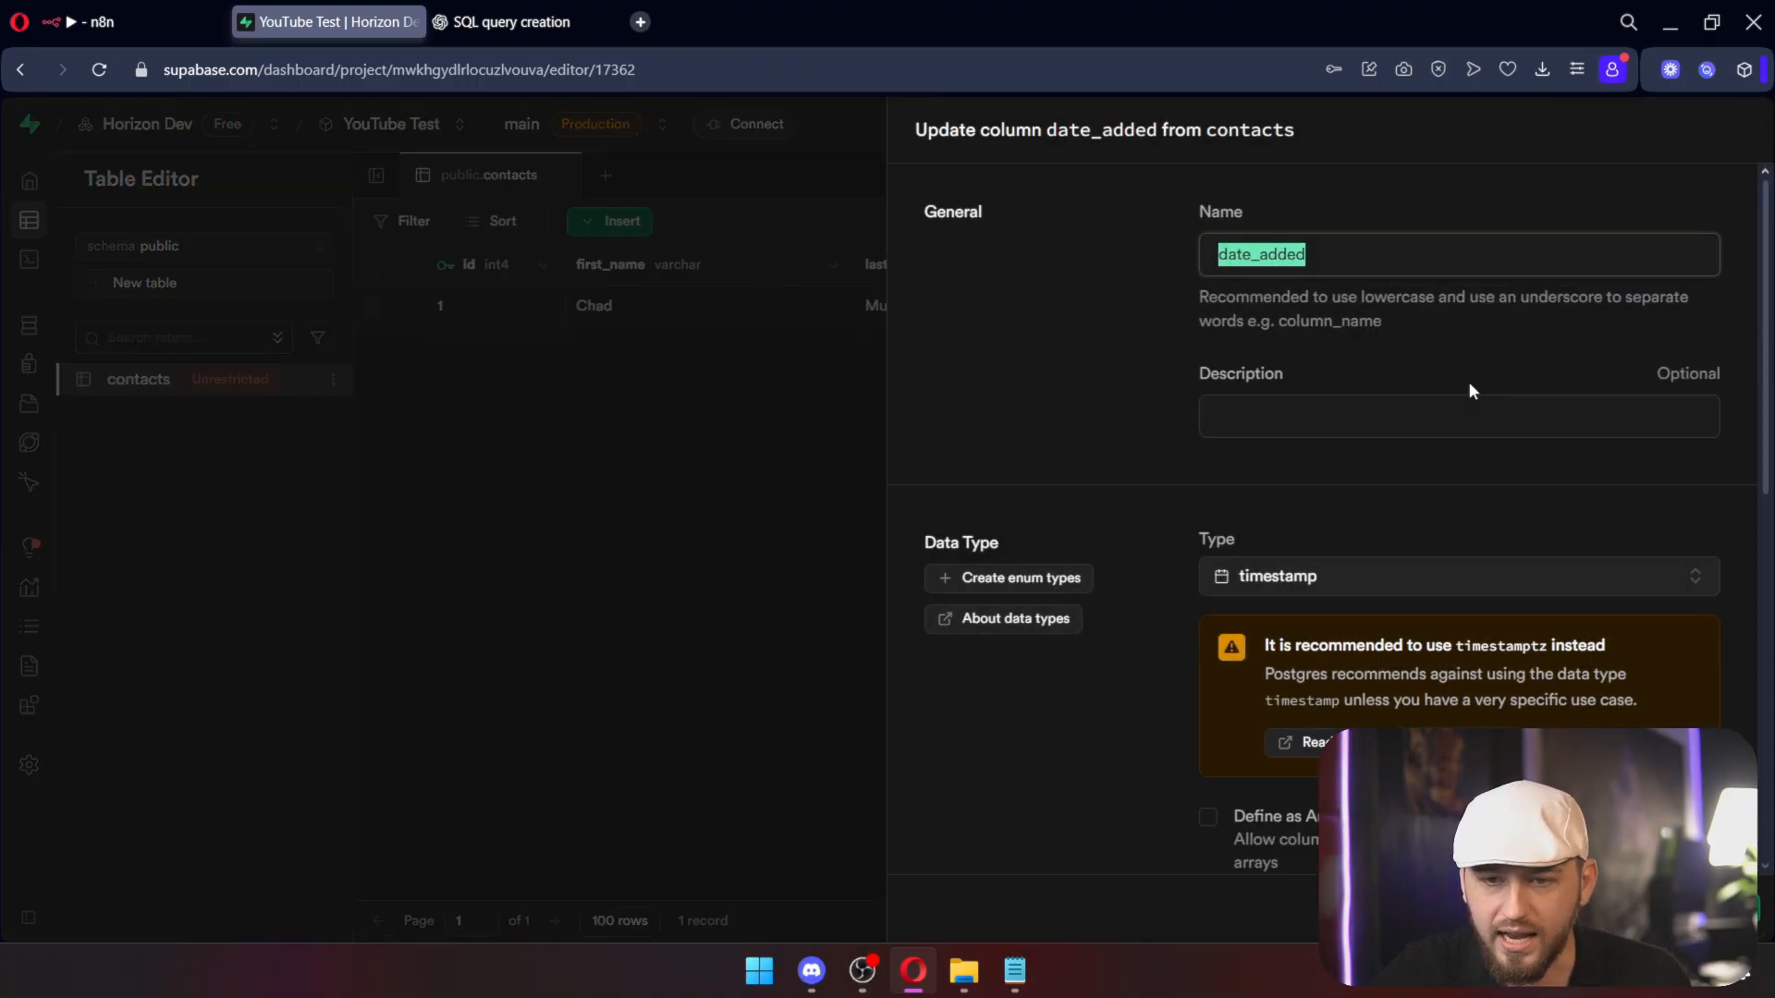
scroll(1253, 338, "down", 3)
left_click(1439, 401)
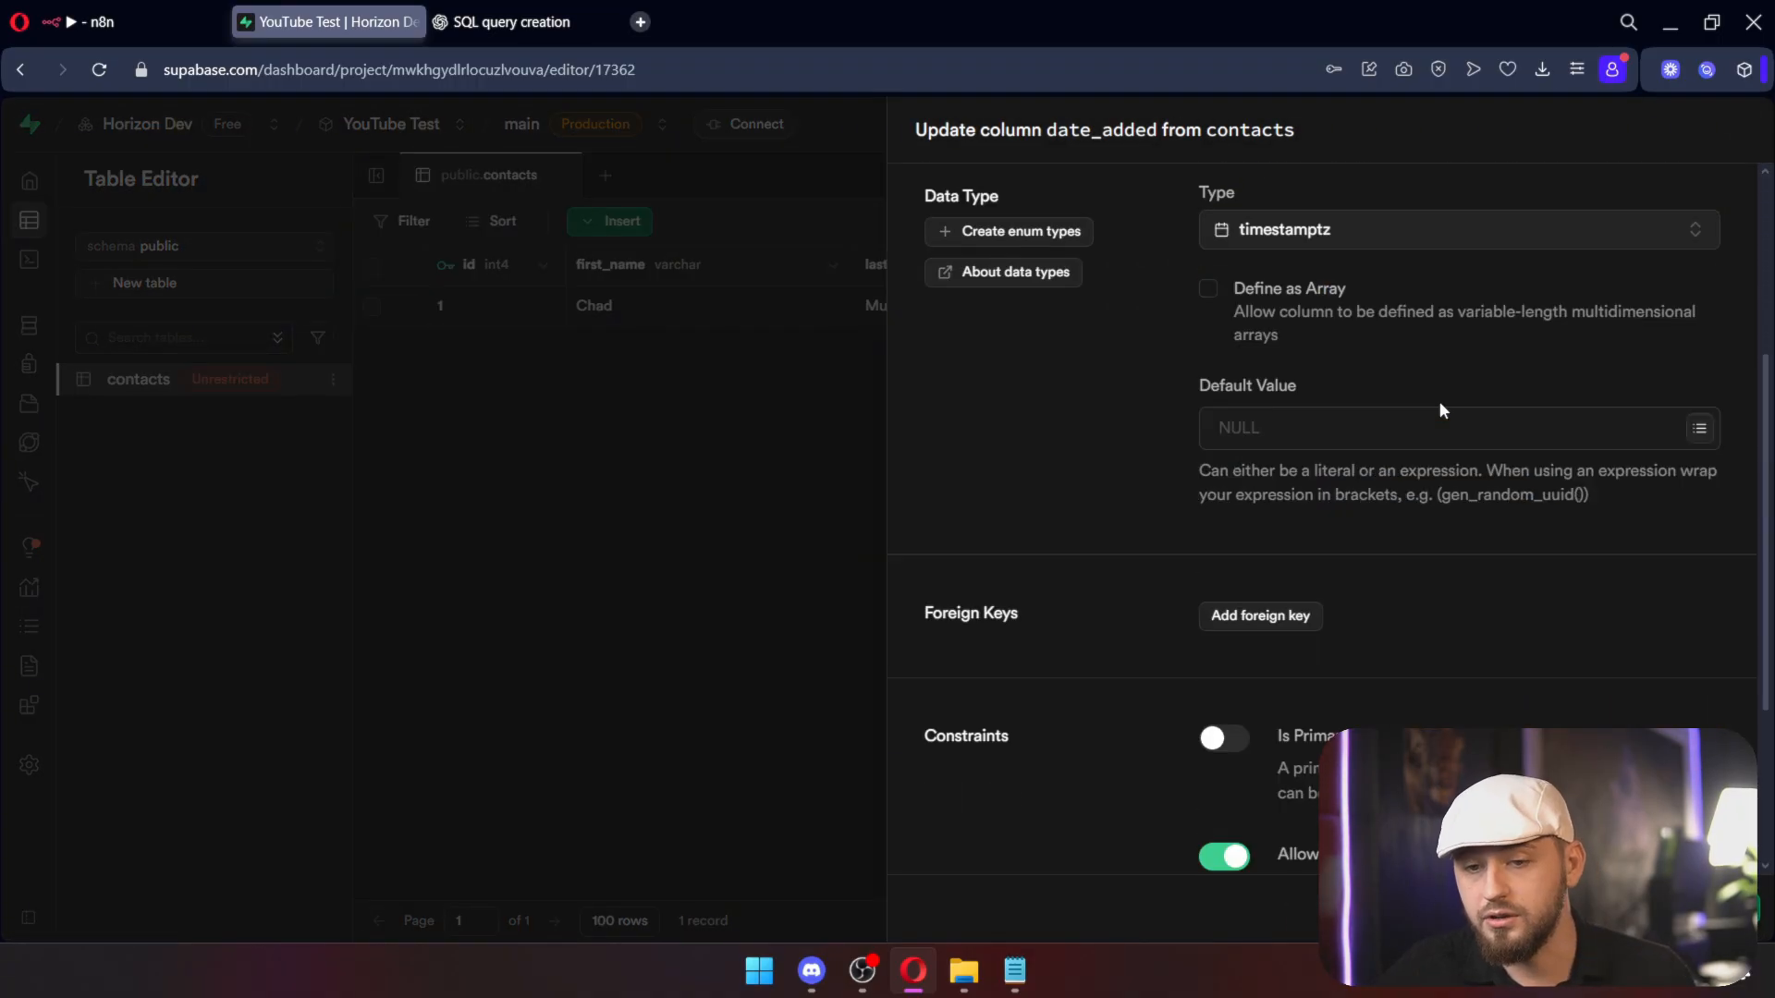
scroll(1347, 388, "down", 3)
scroll(1699, 716, "up", 6)
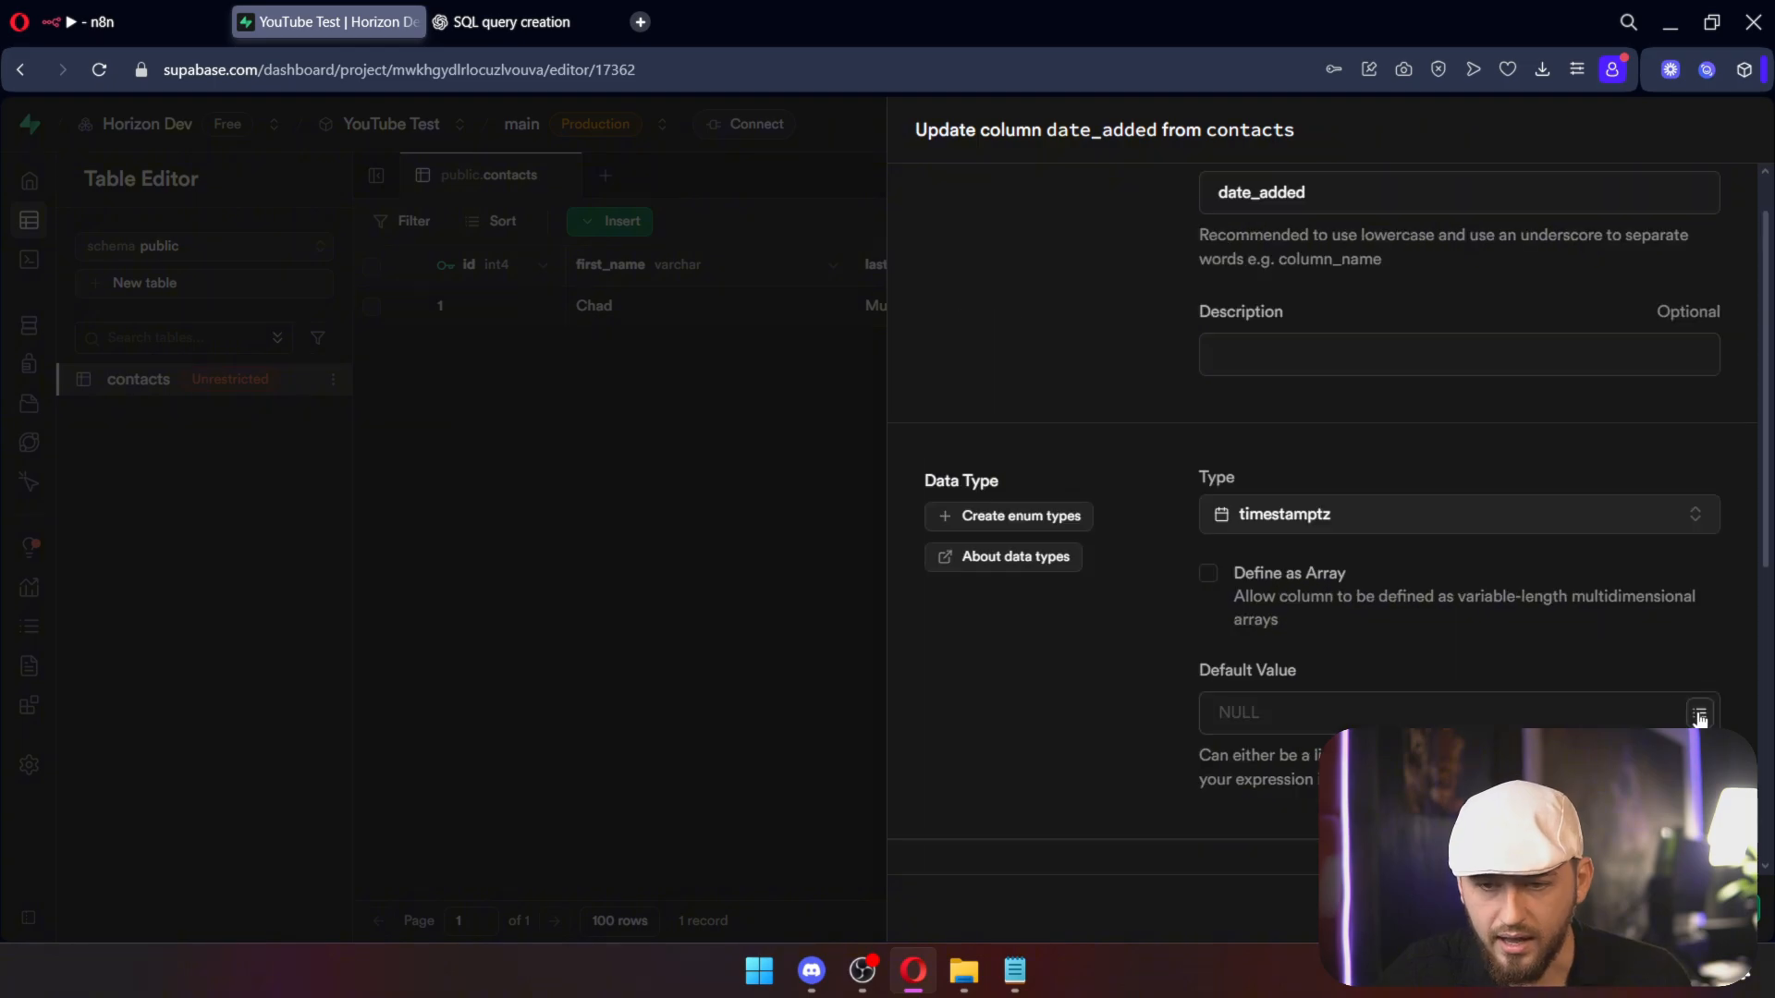
left_click(1590, 802)
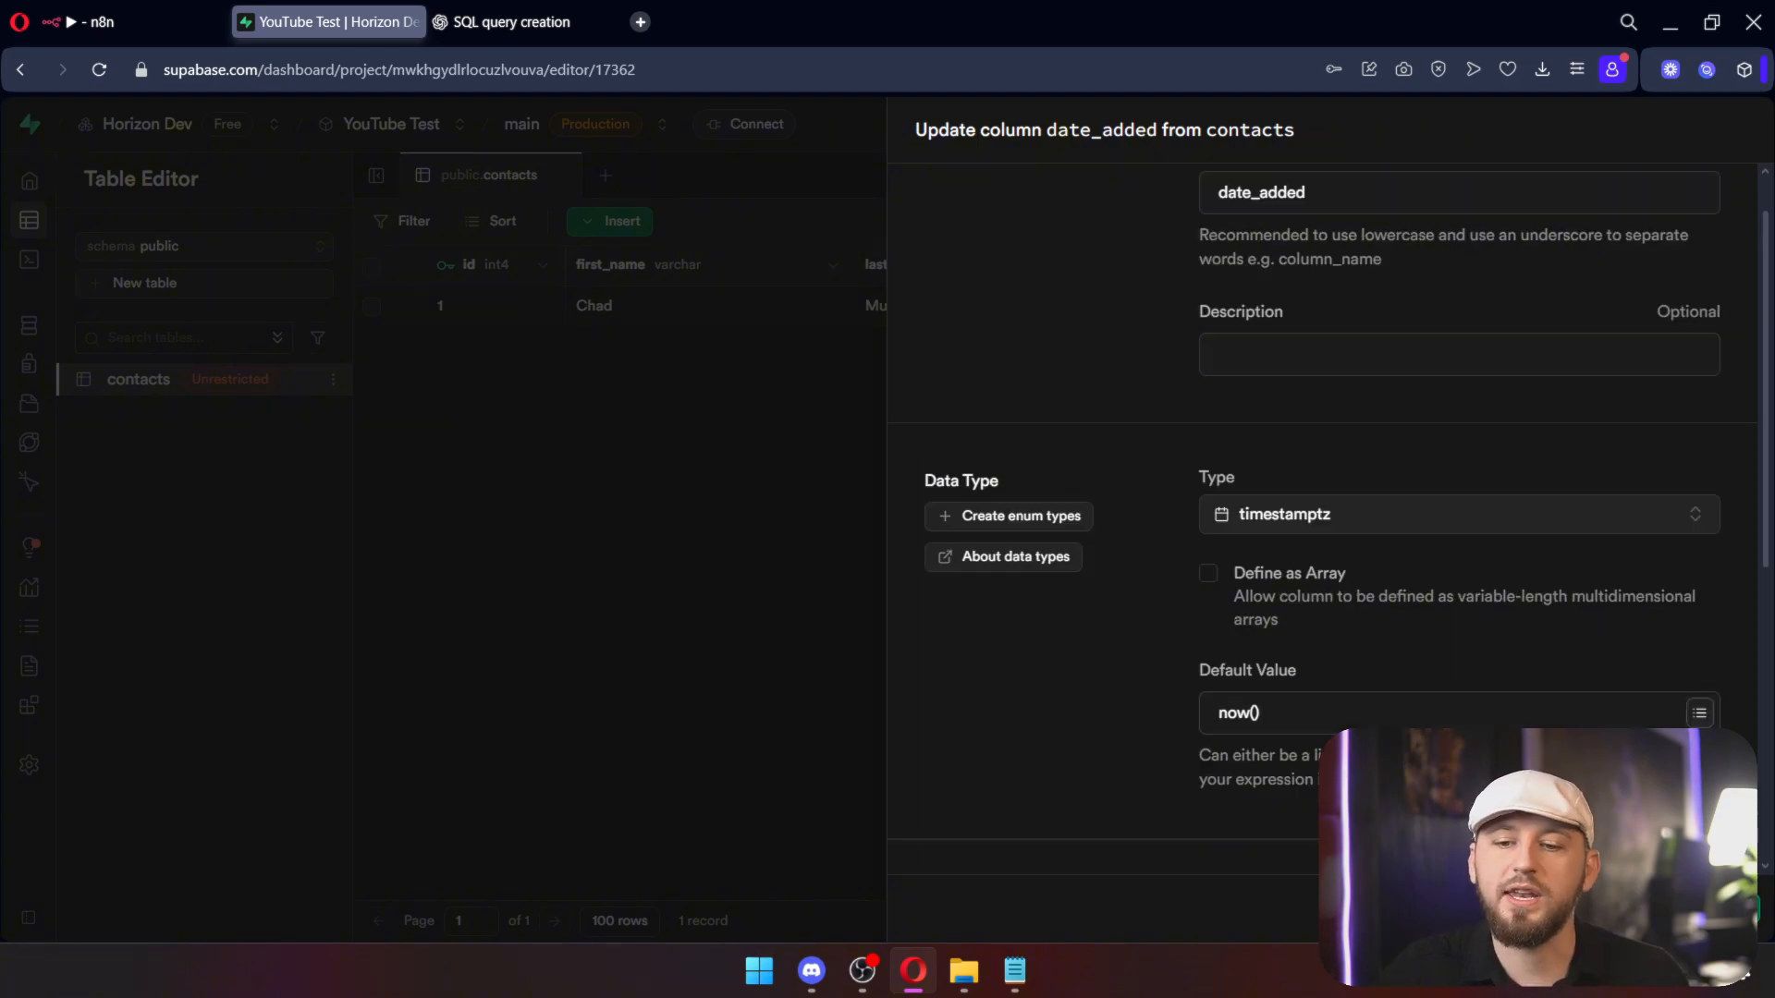
left_click(1737, 910)
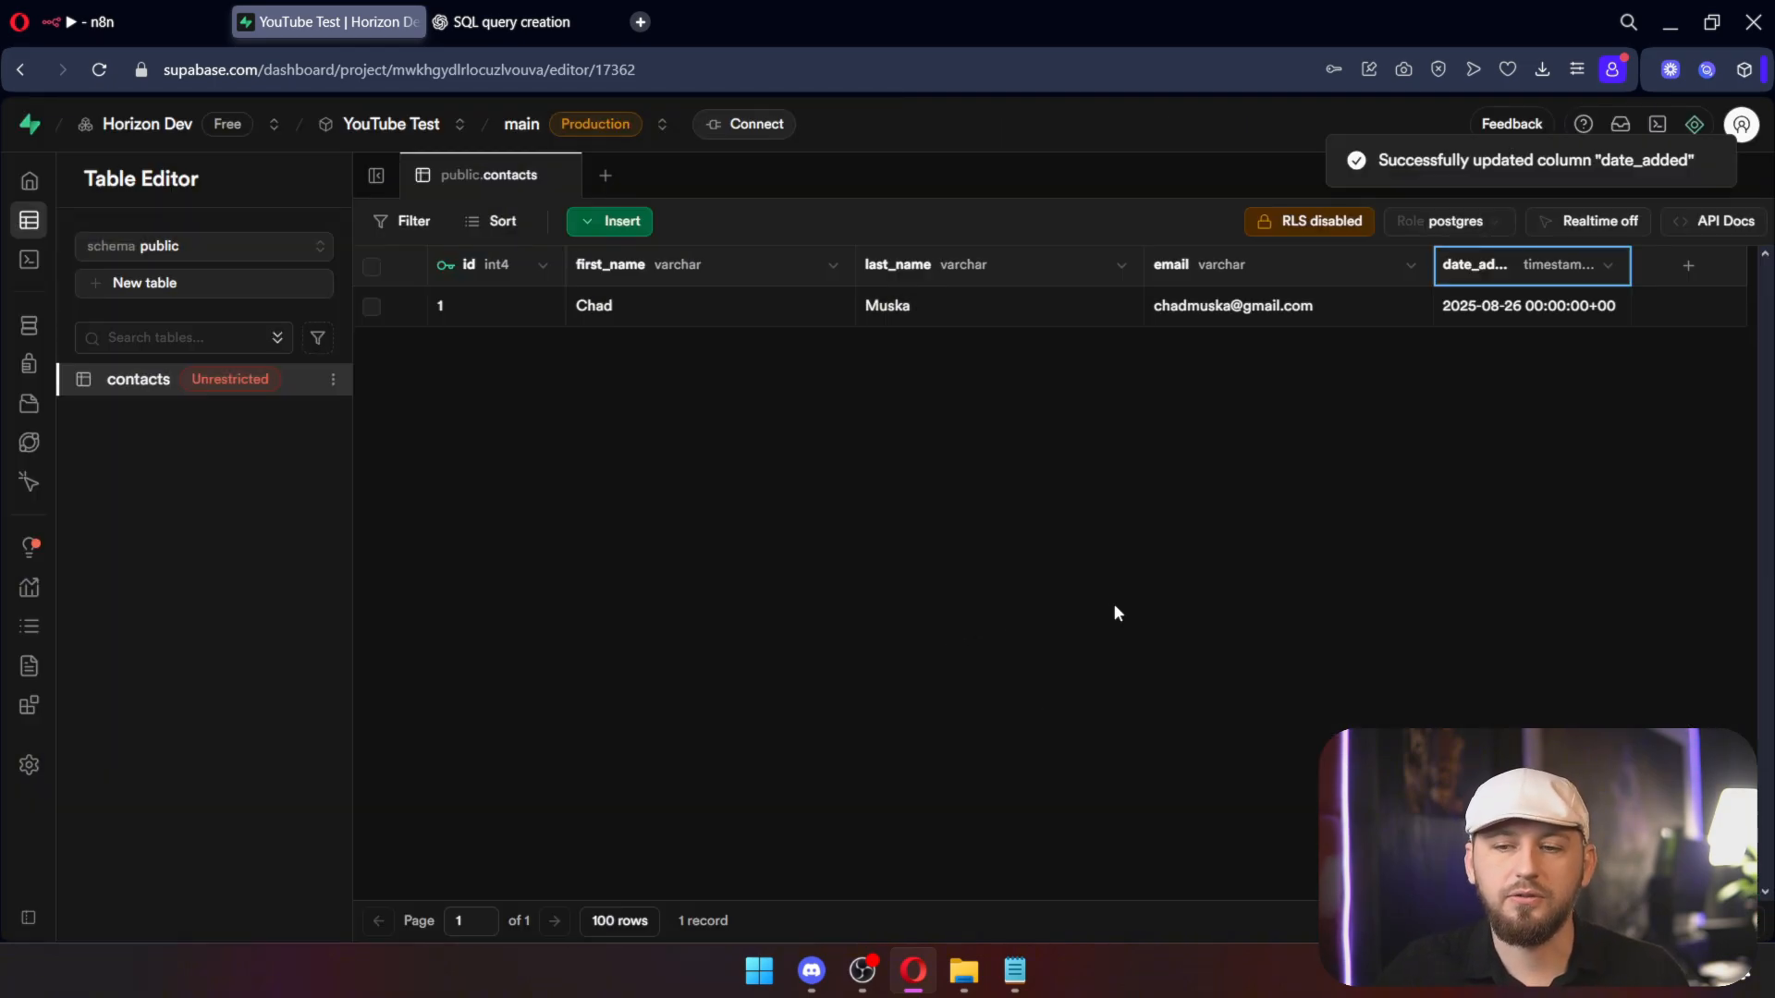
left_click(111, 21)
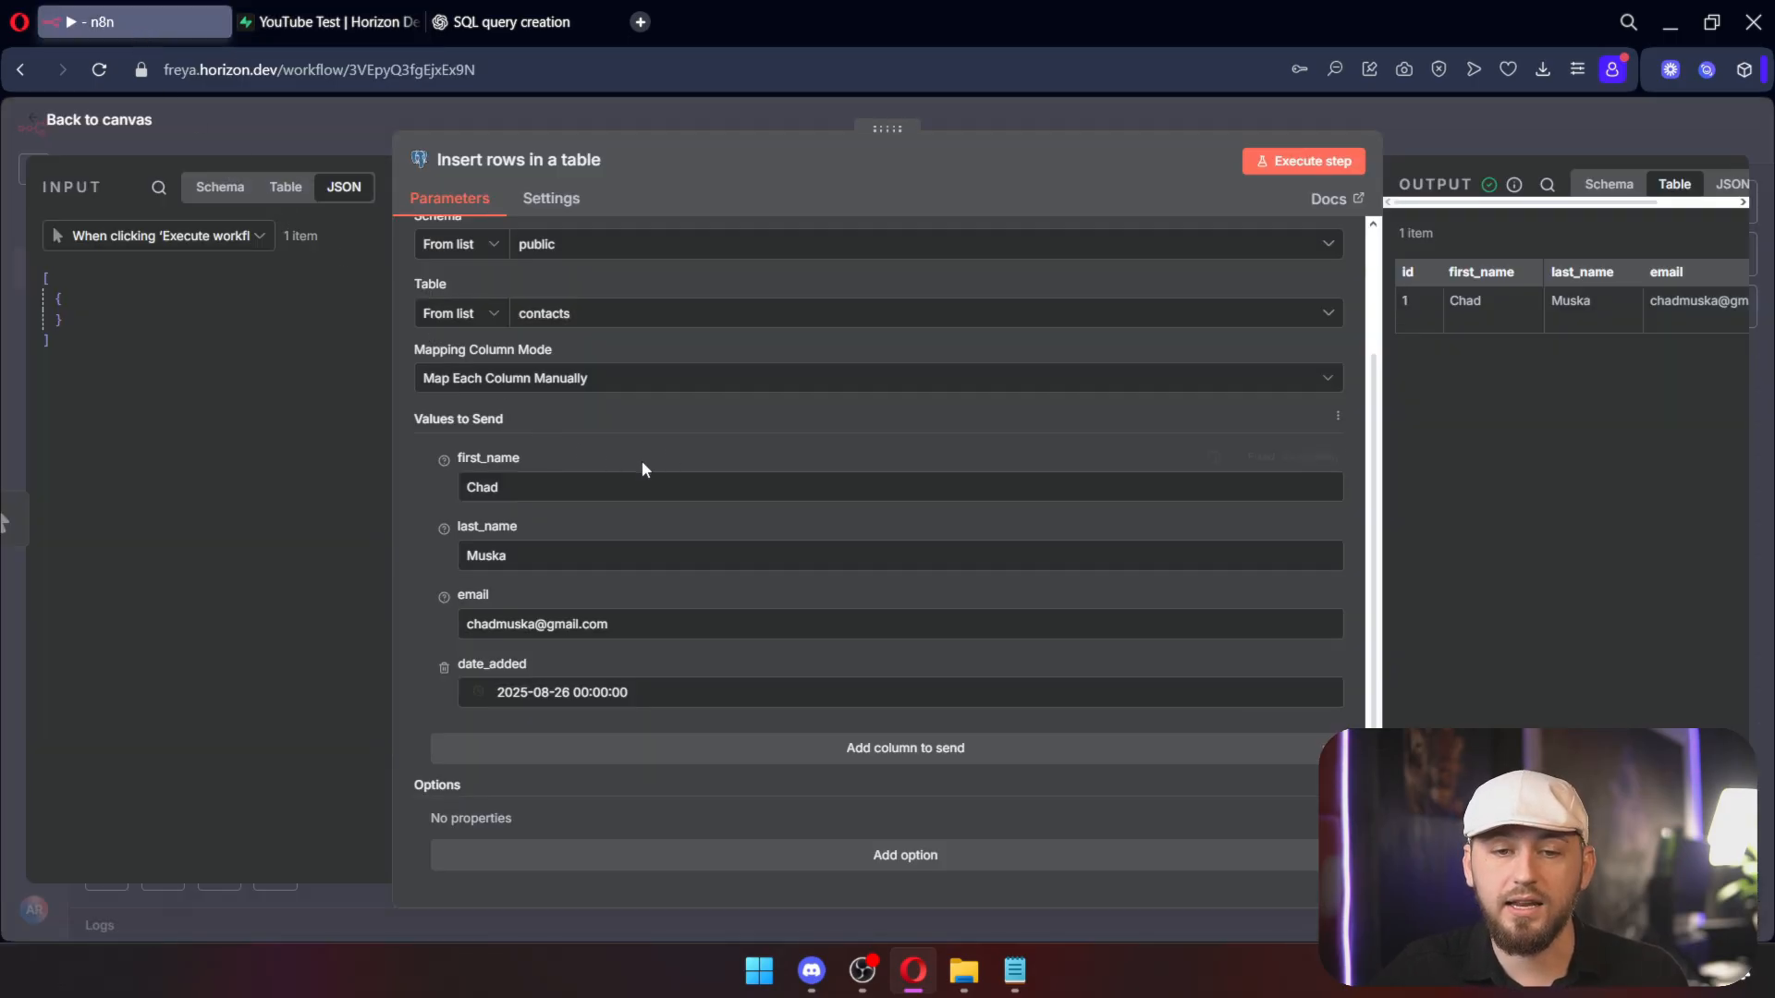
Step: Stop sending date_added, swap in a new sample first name, run the insert, and reload Supabase
left_click(443, 668)
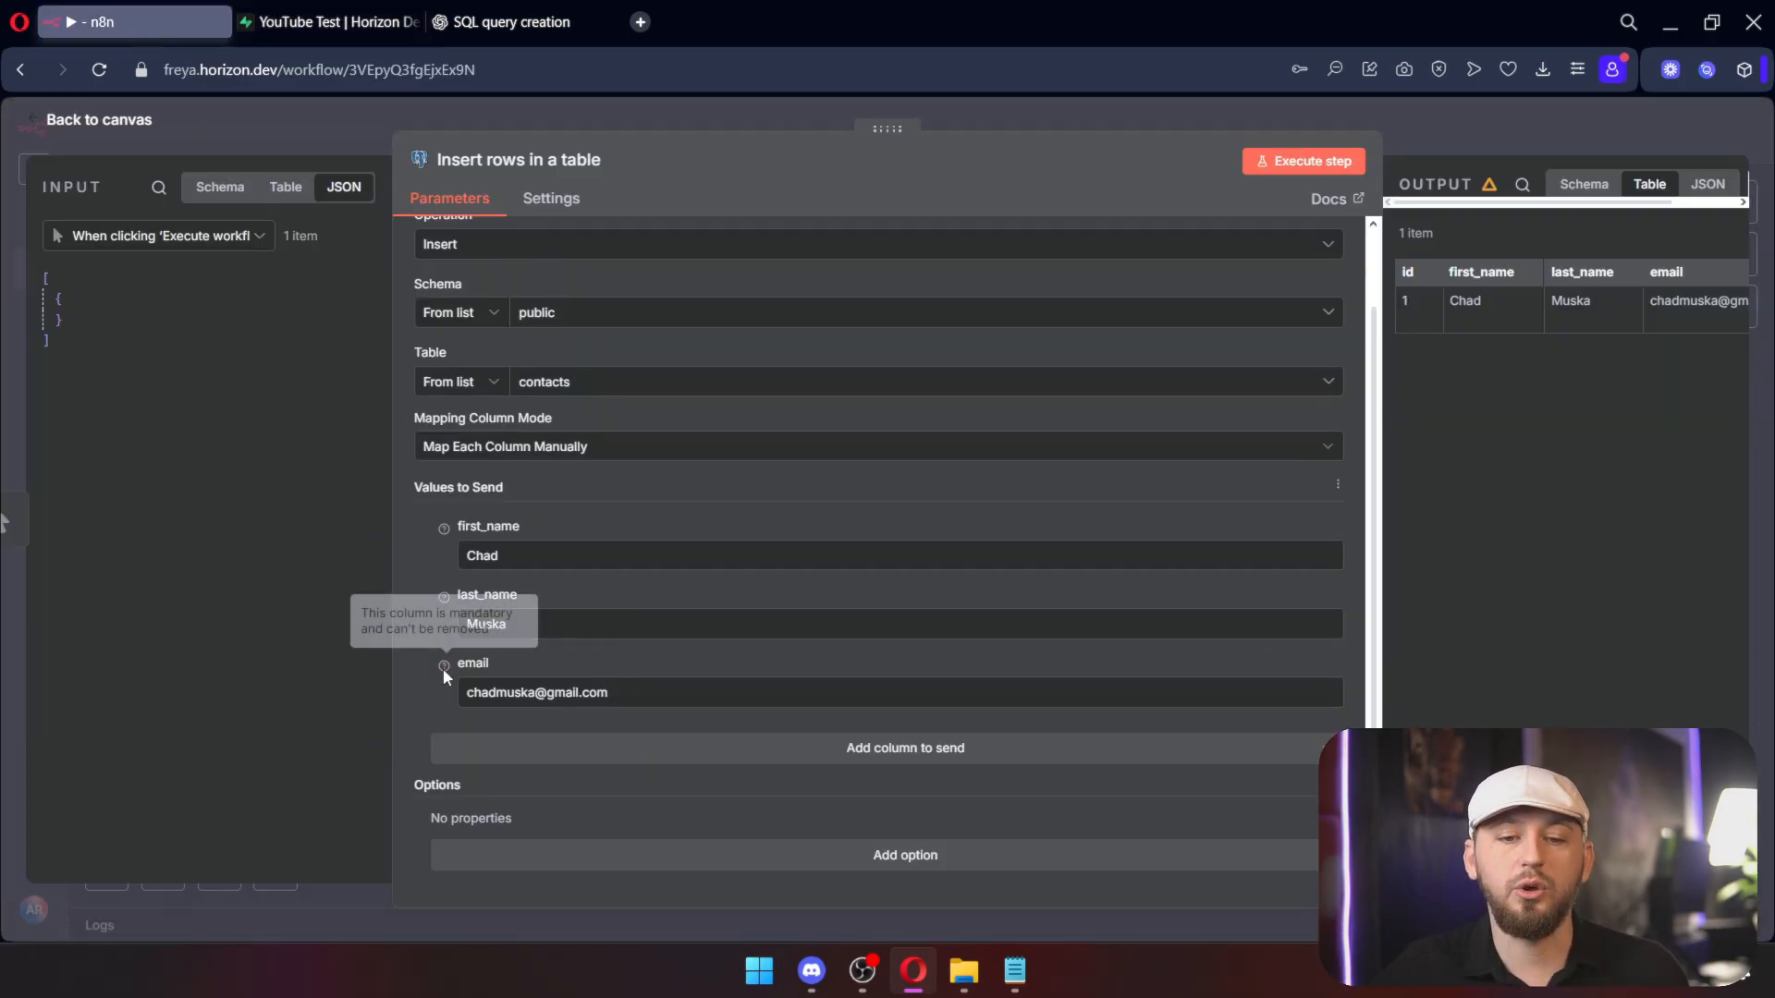
left_click_drag(504, 556, 454, 566)
type("Austin")
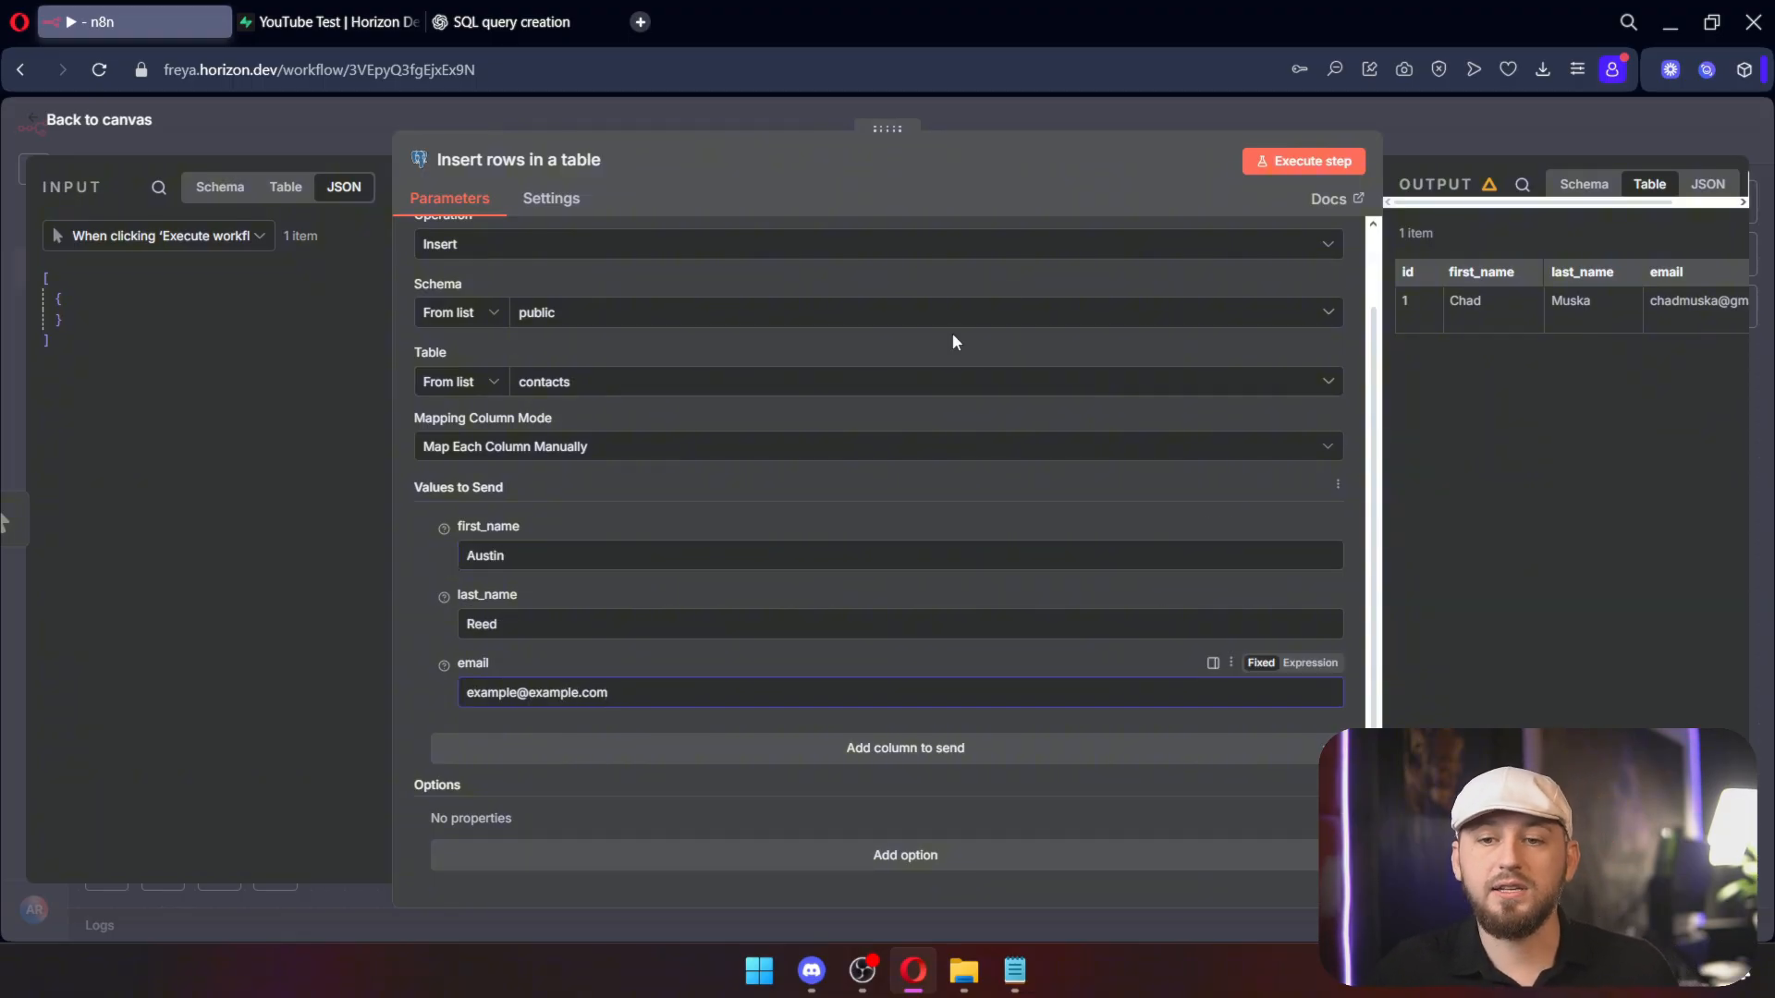
left_click(1303, 161)
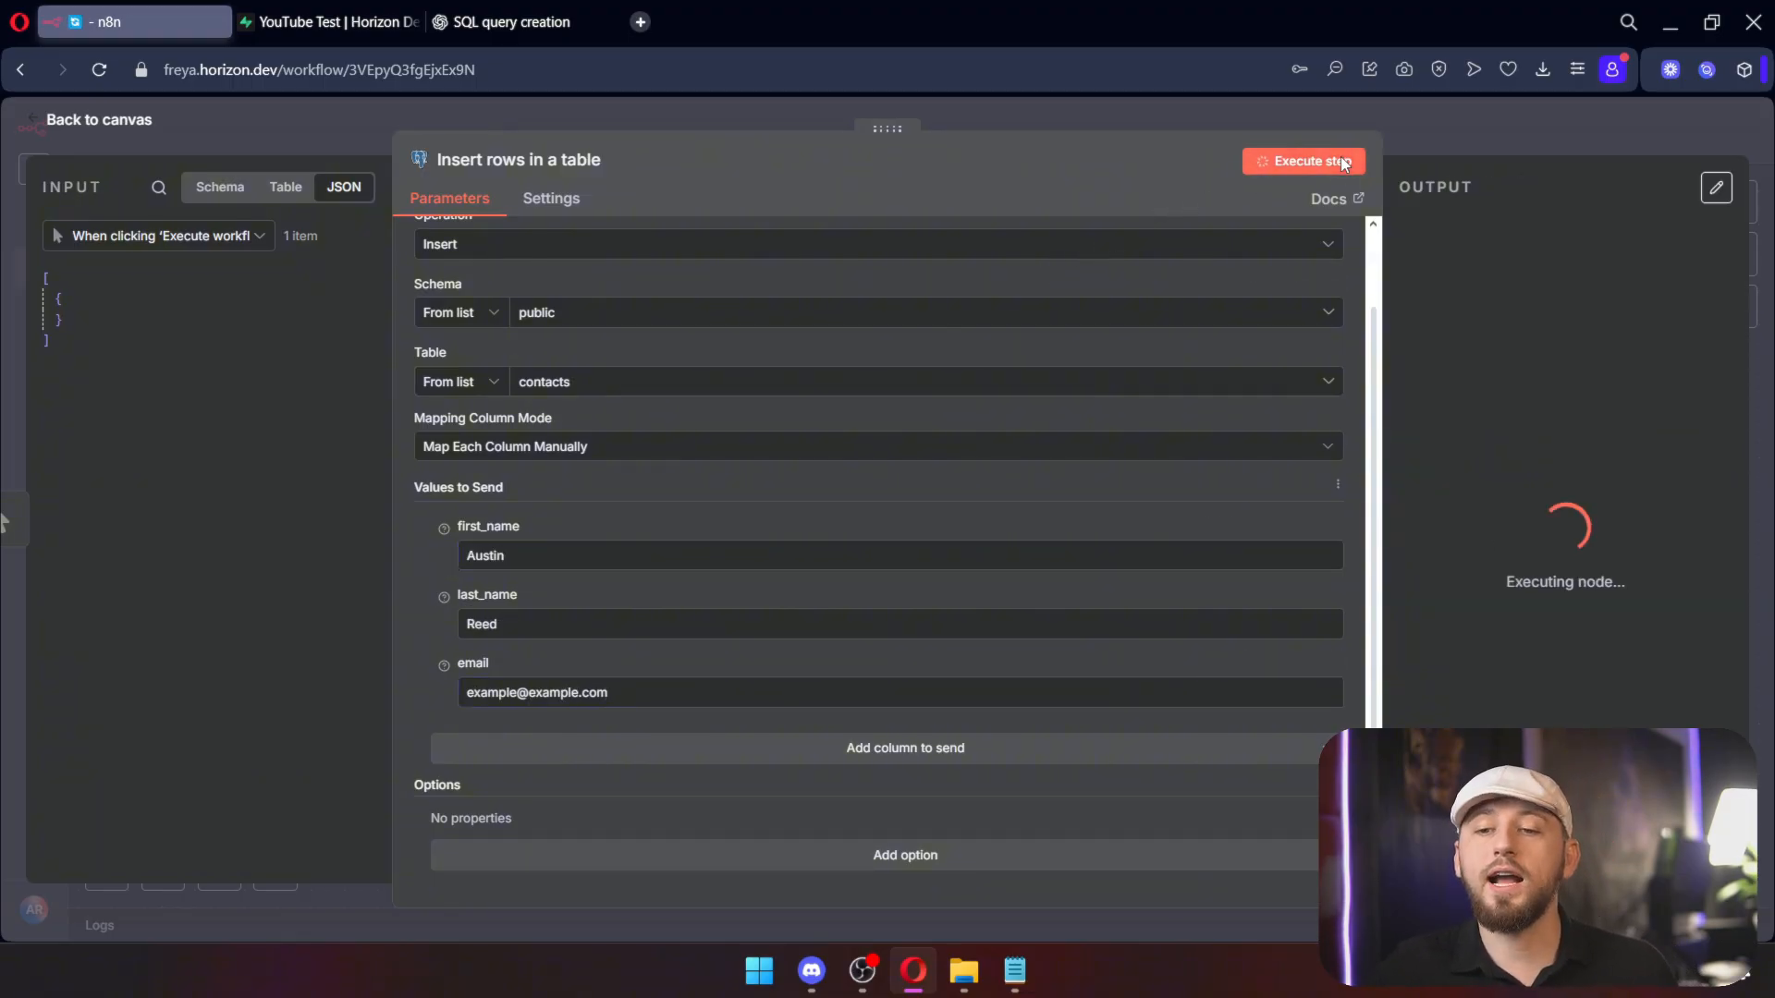
left_click(362, 34)
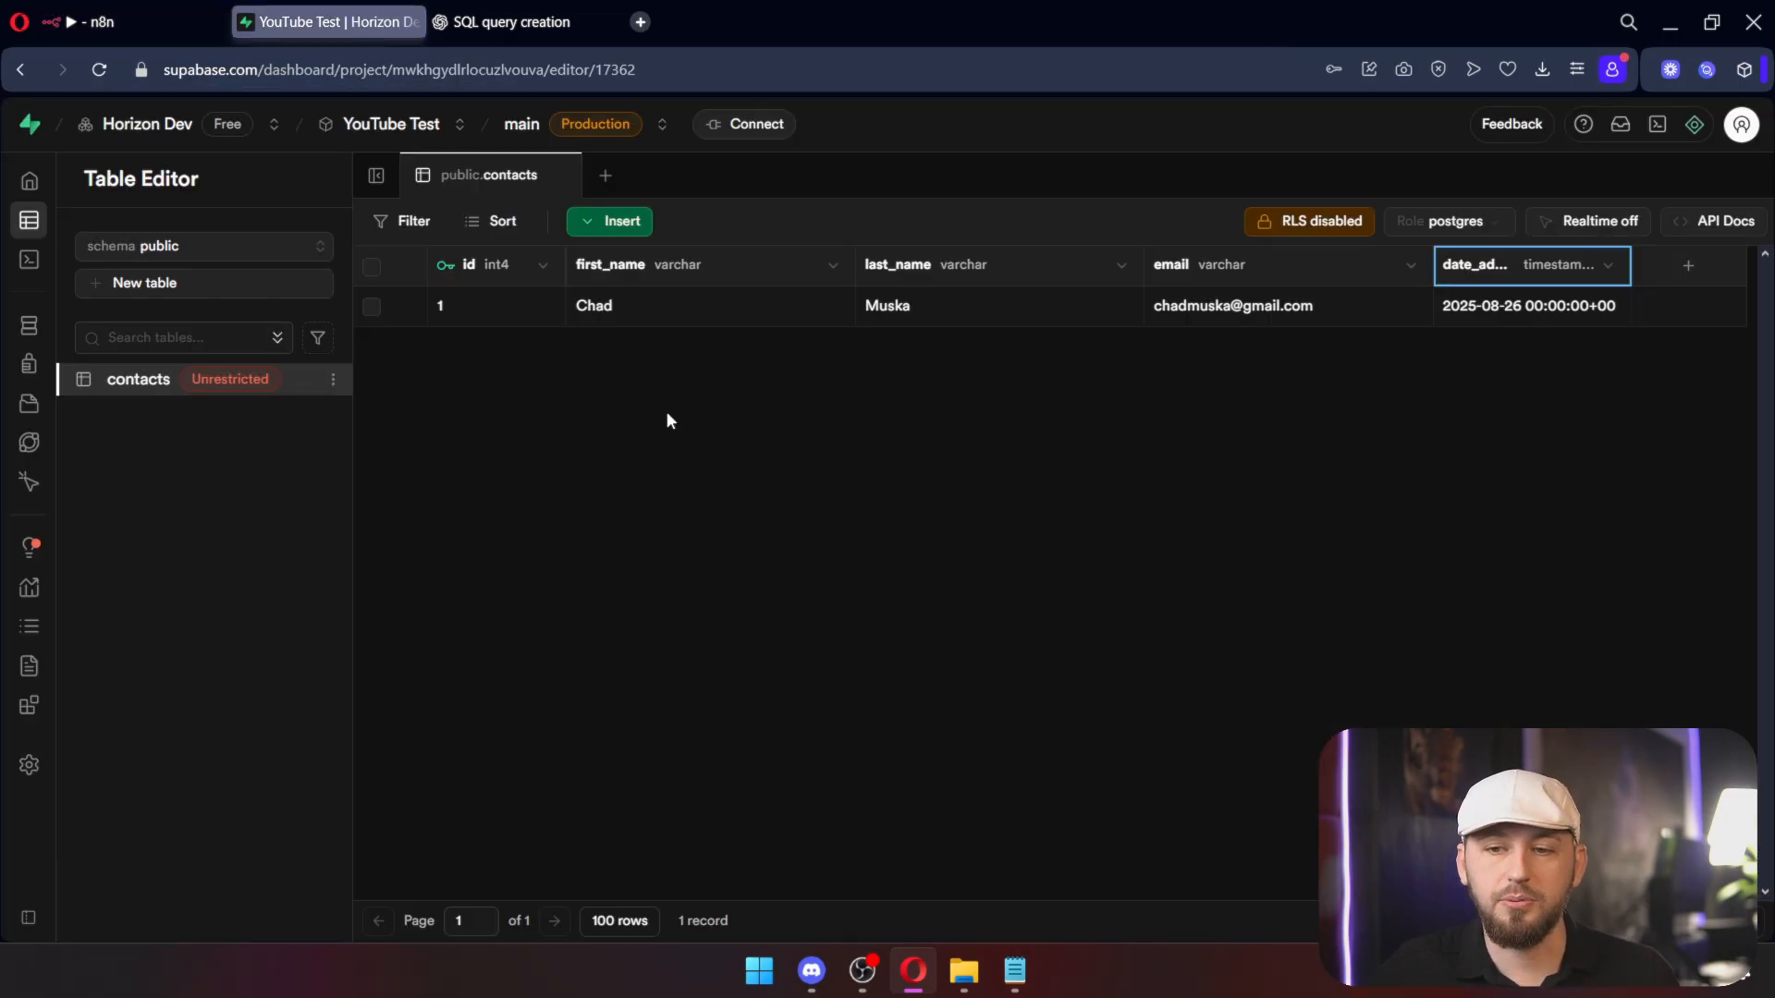
key("F5")
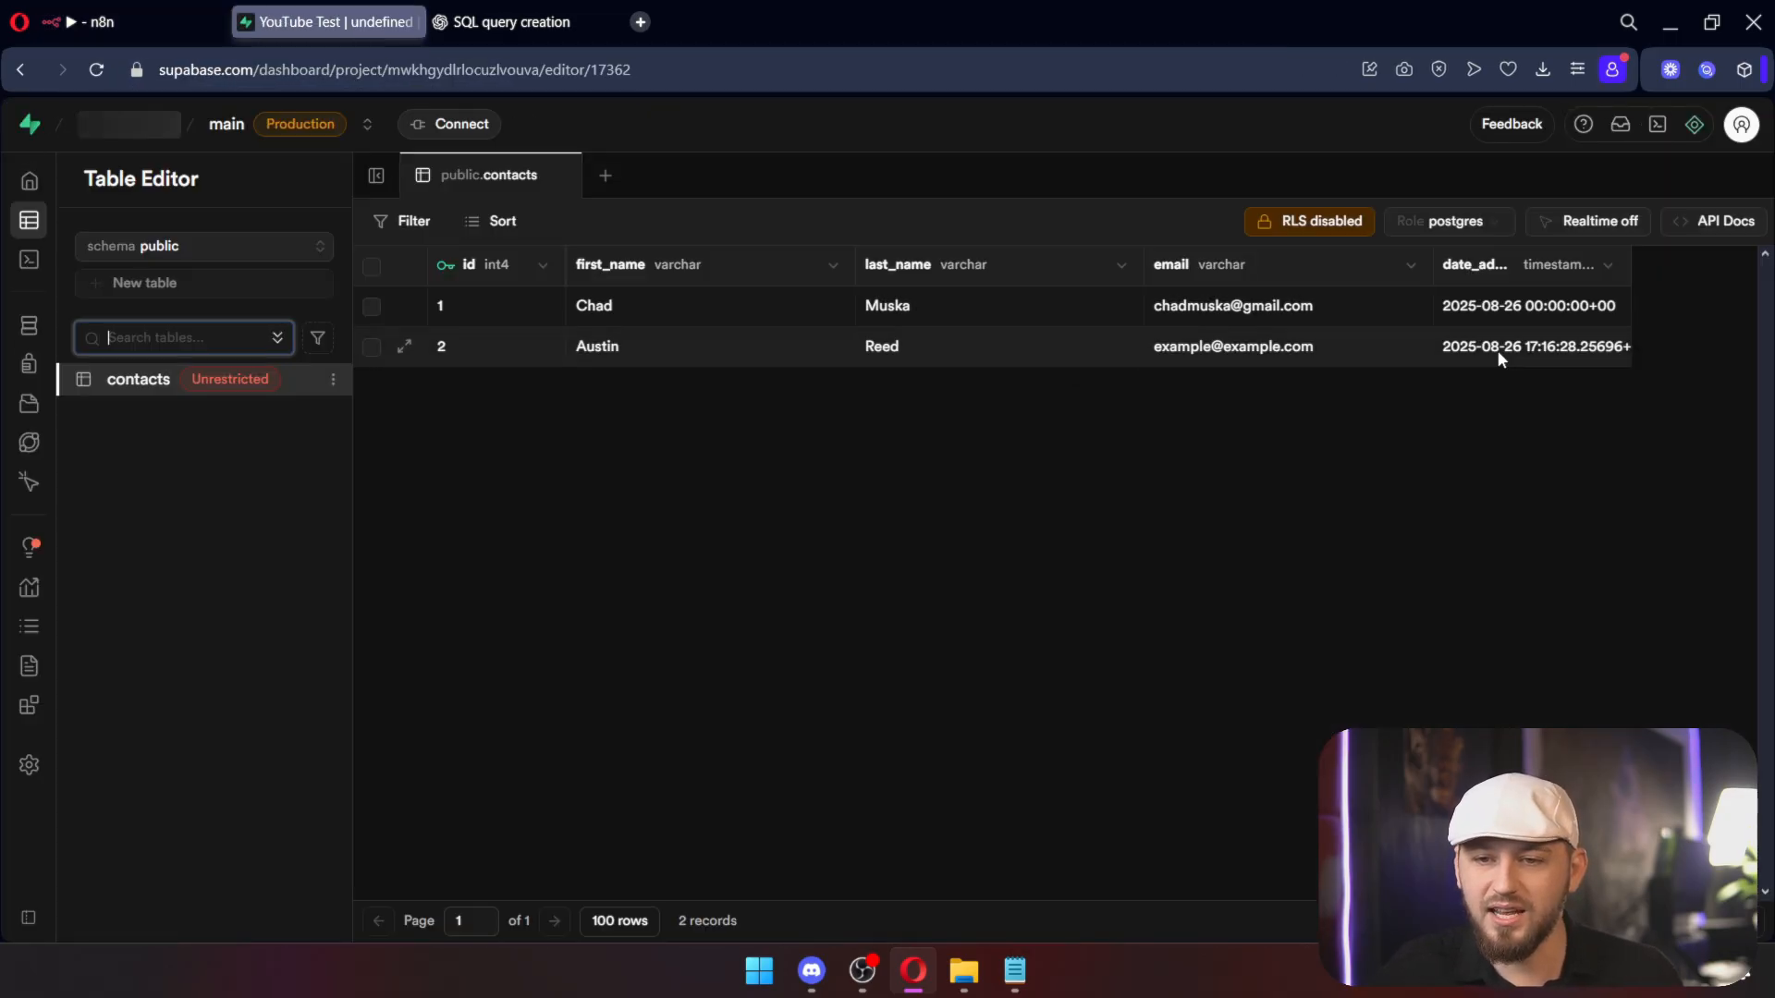
Step: Inspect the second row's auto-filled date_added timestamp and id, then delete the Insert rows node
left_click(1582, 355)
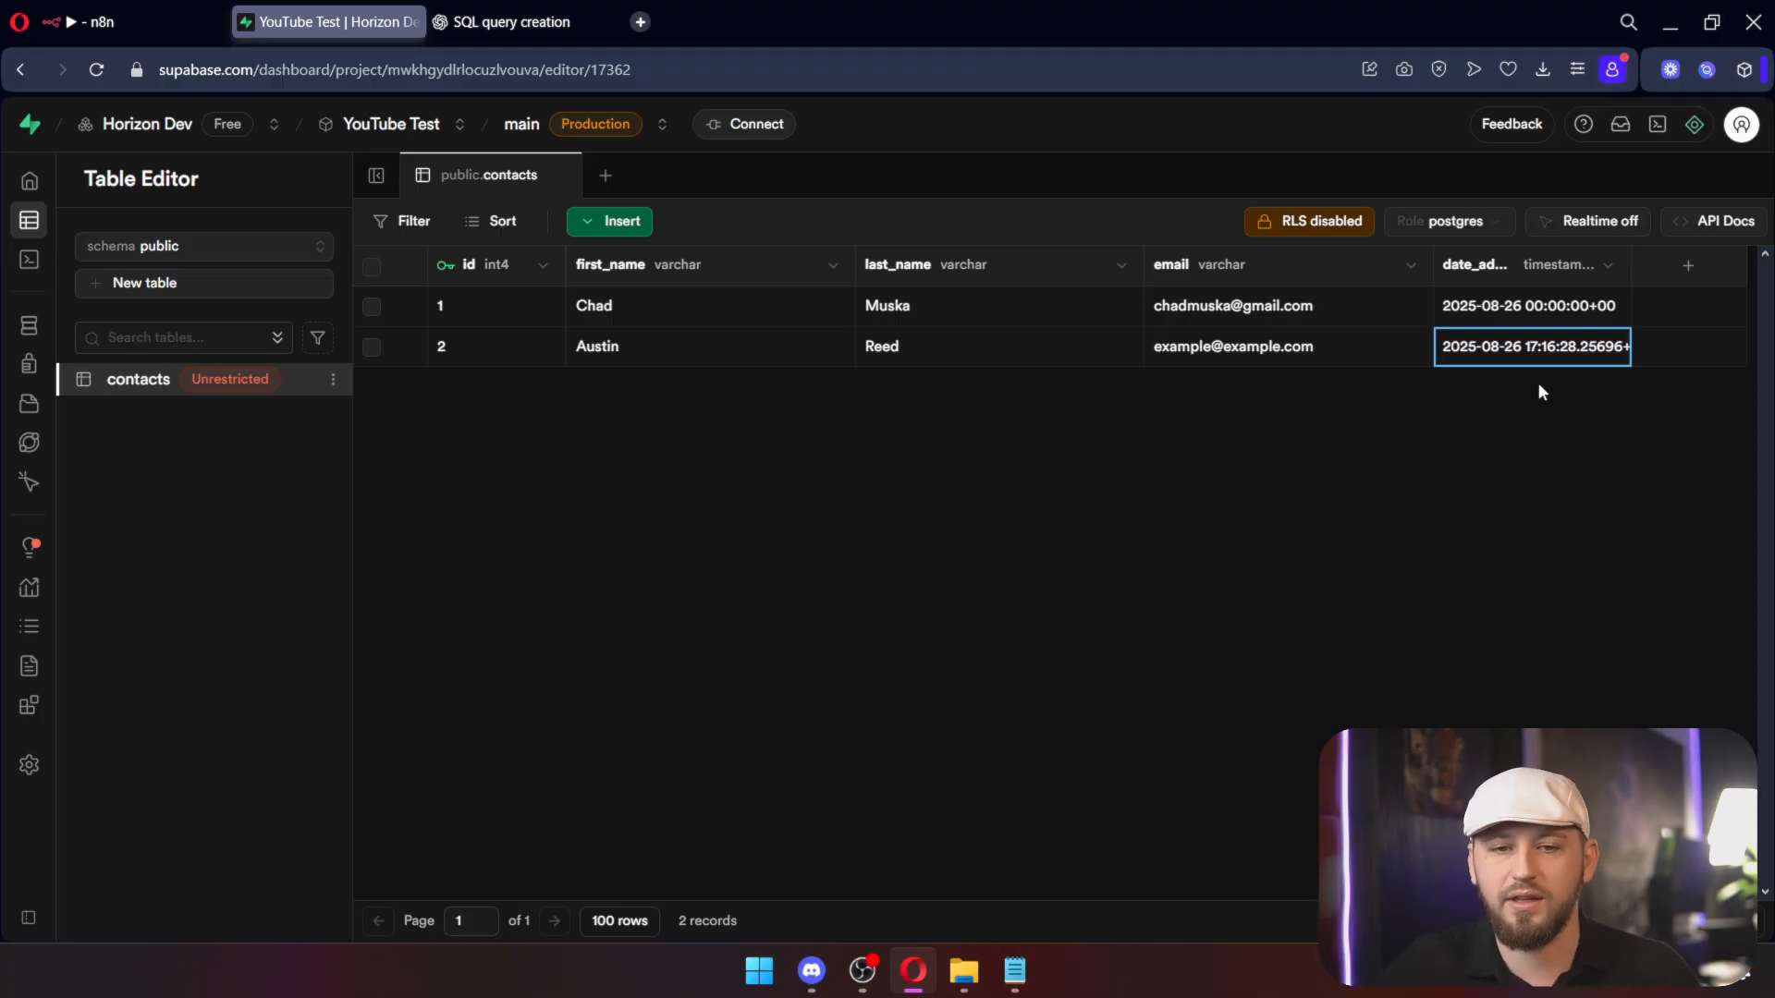
left_click(469, 357)
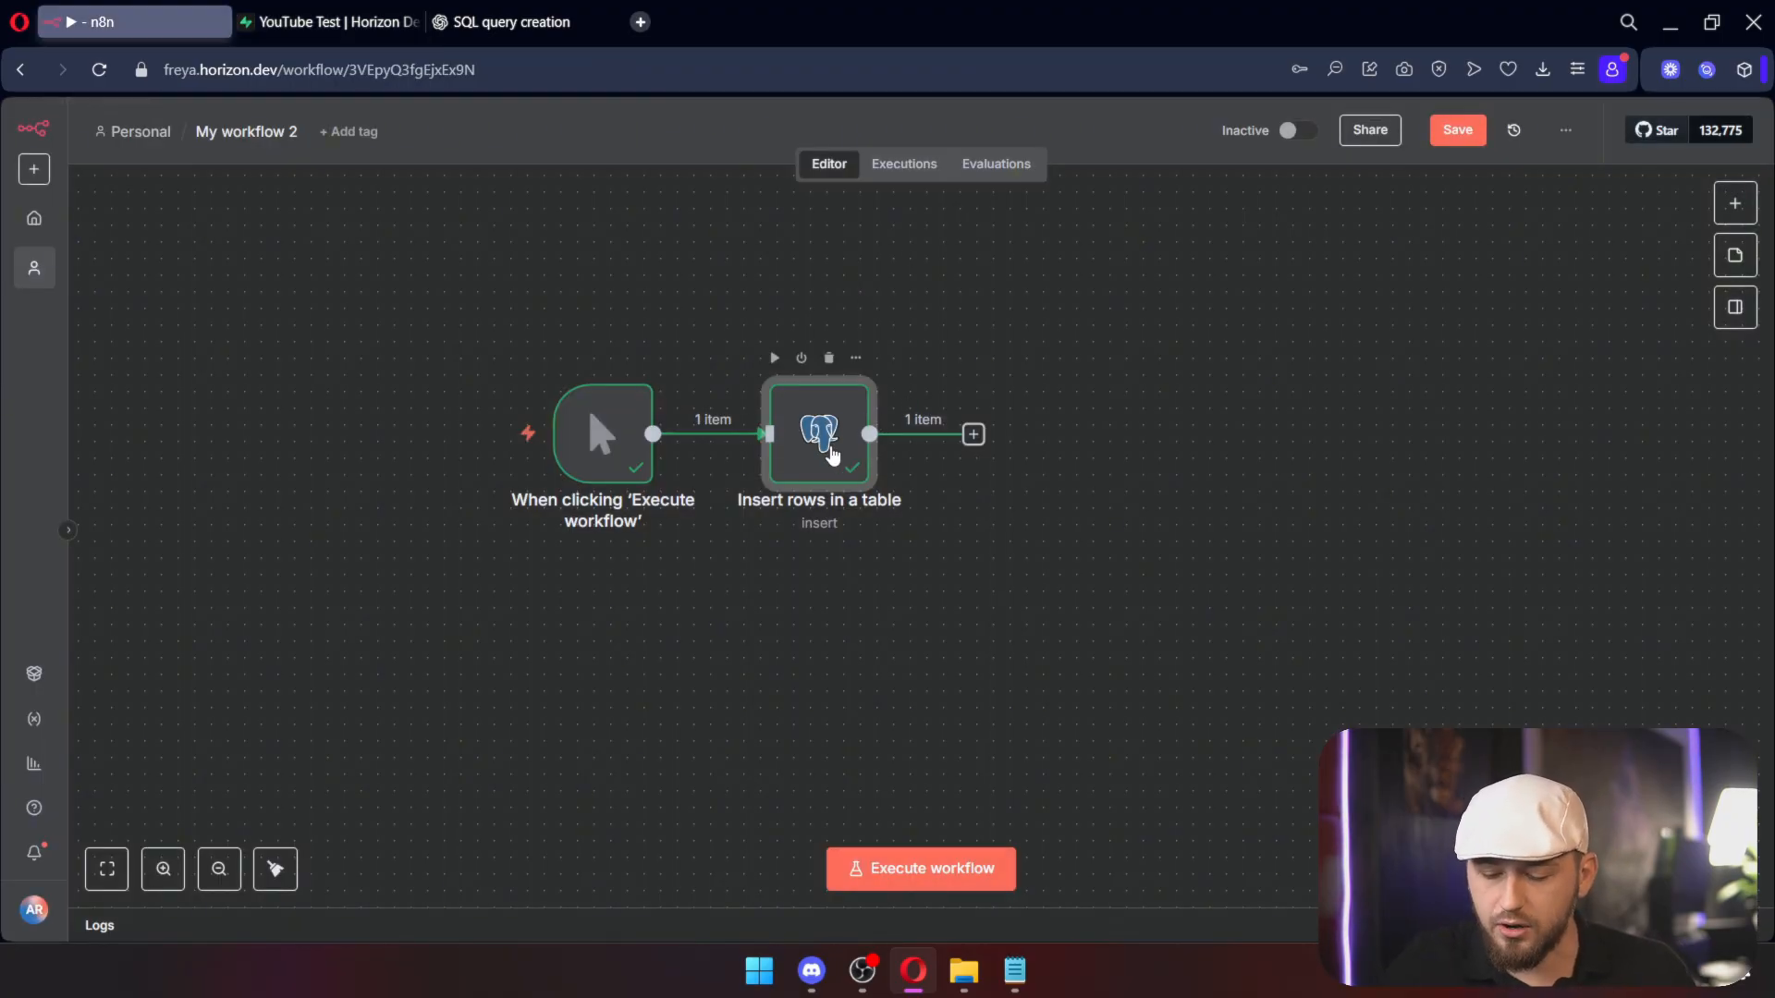
key("Delete")
Step: Add a Postgres Update rows step on contacts, matching on first_name and last_name
left_click(757, 435)
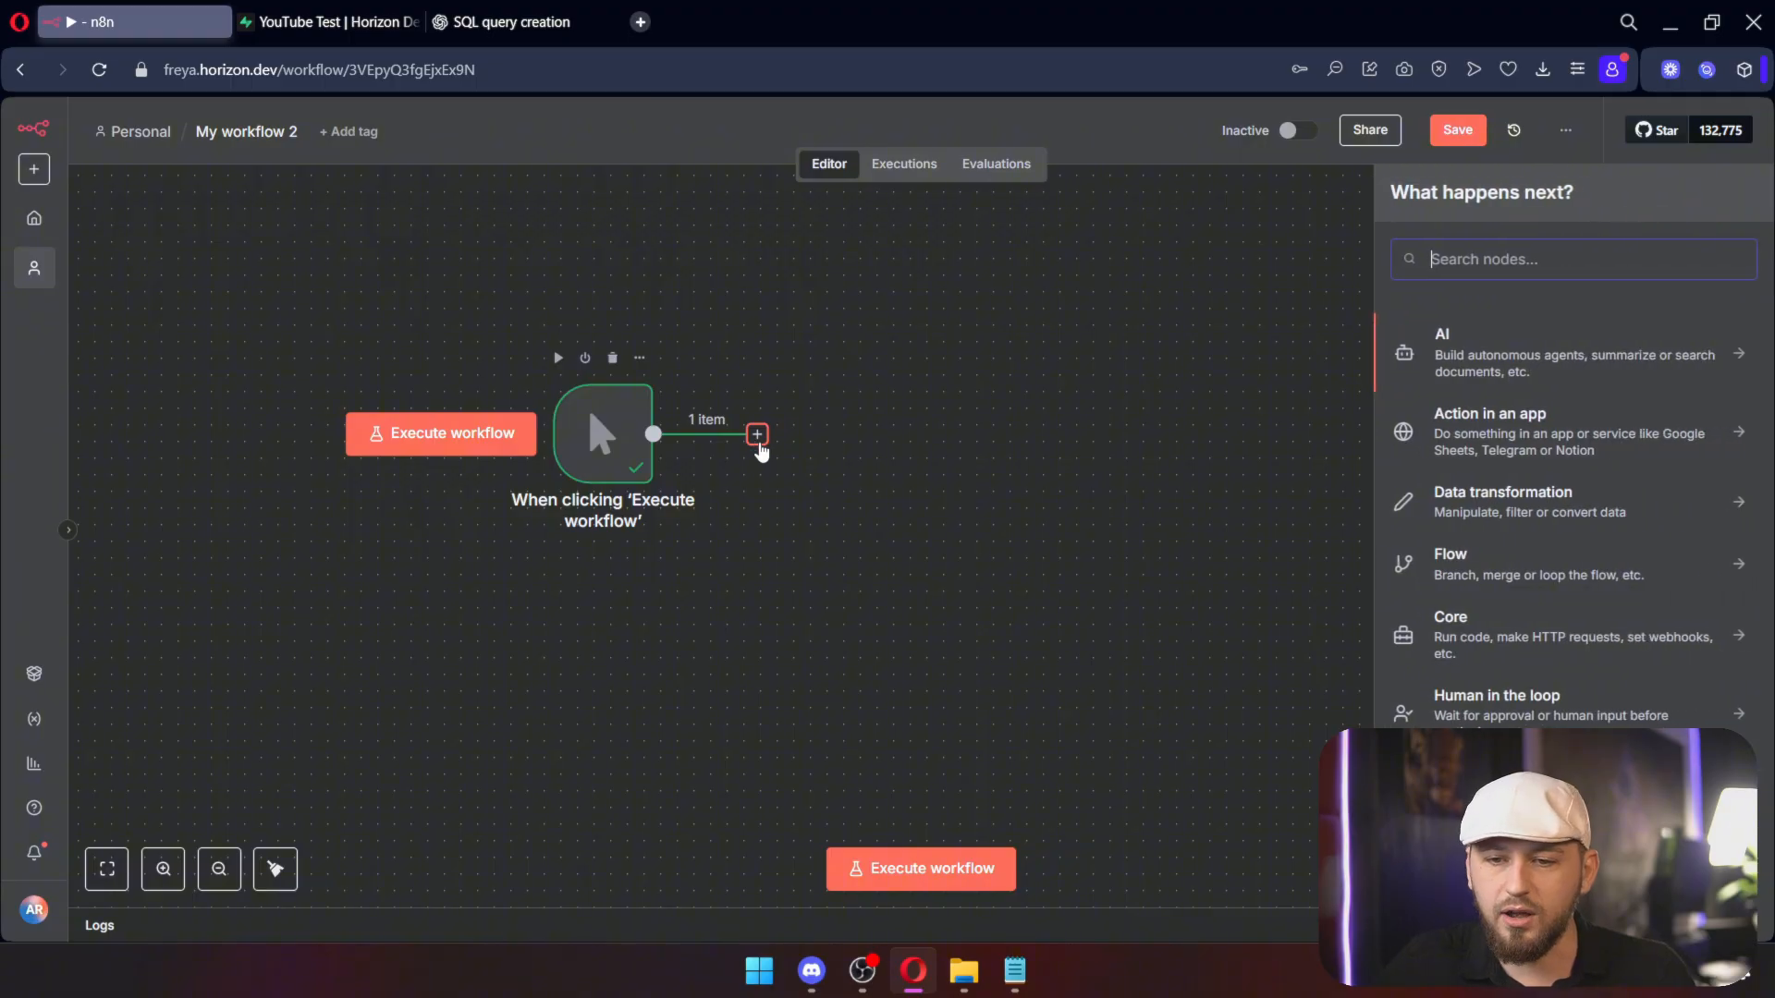
type("p")
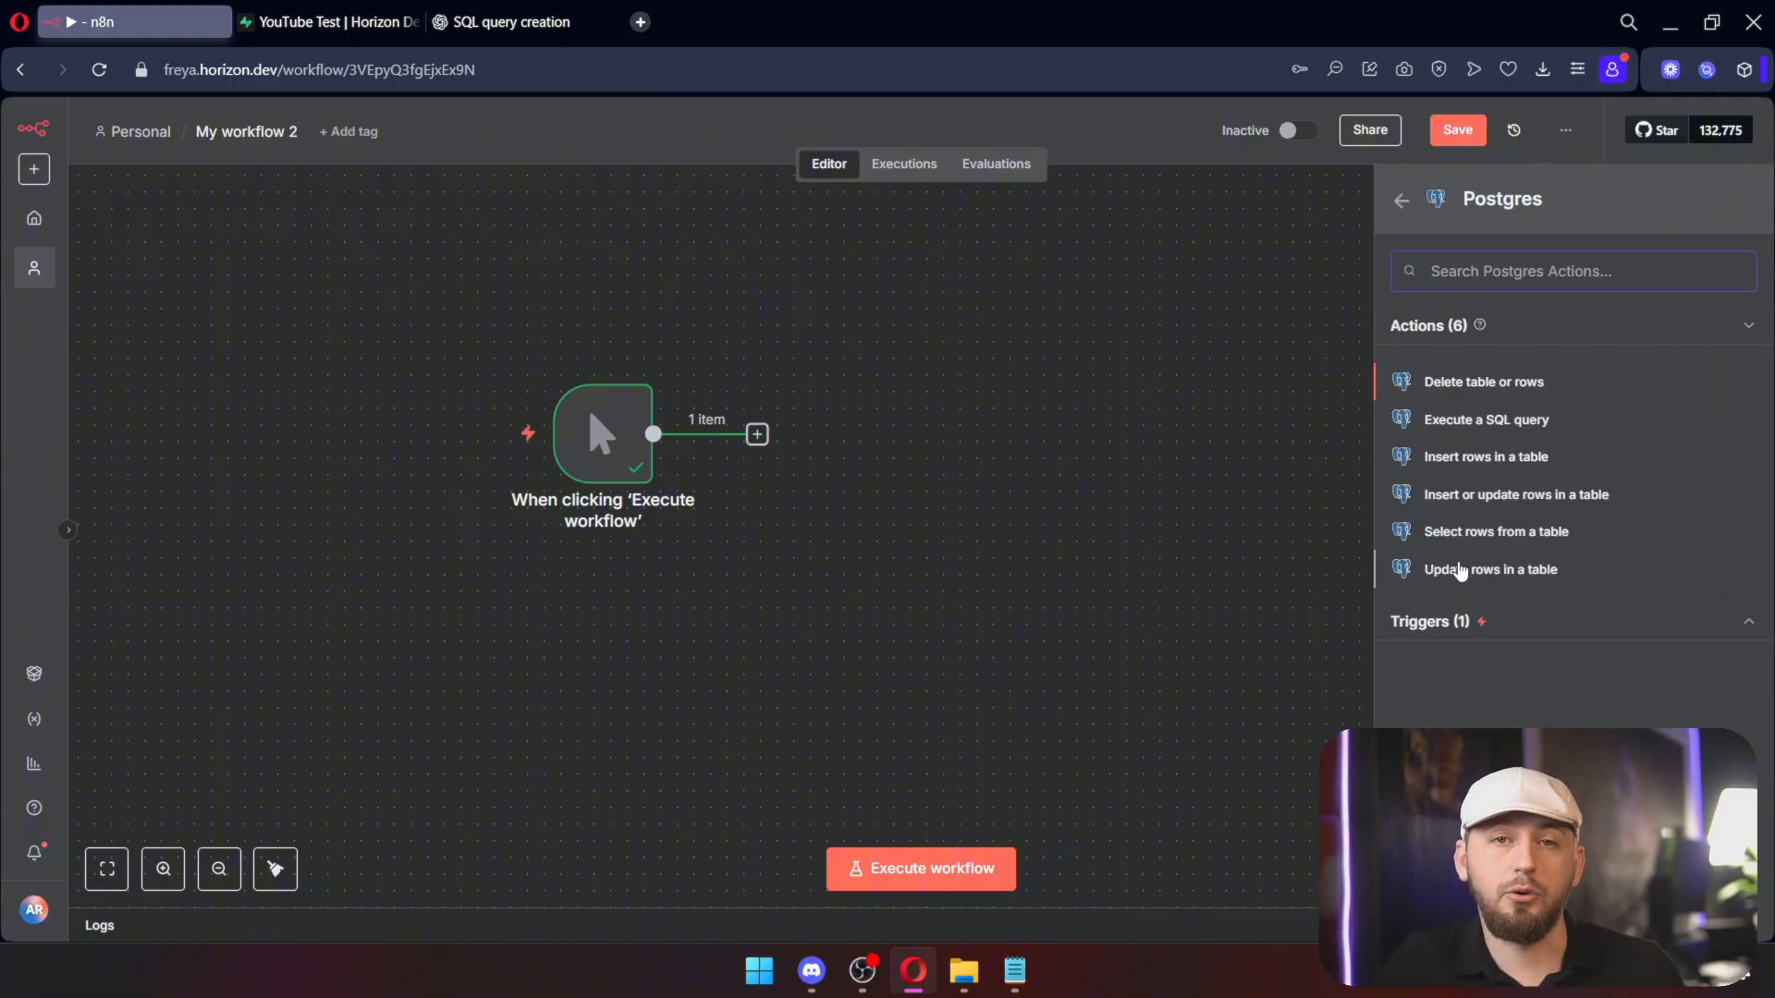
left_click(1460, 569)
left_click(650, 474)
left_click(527, 515)
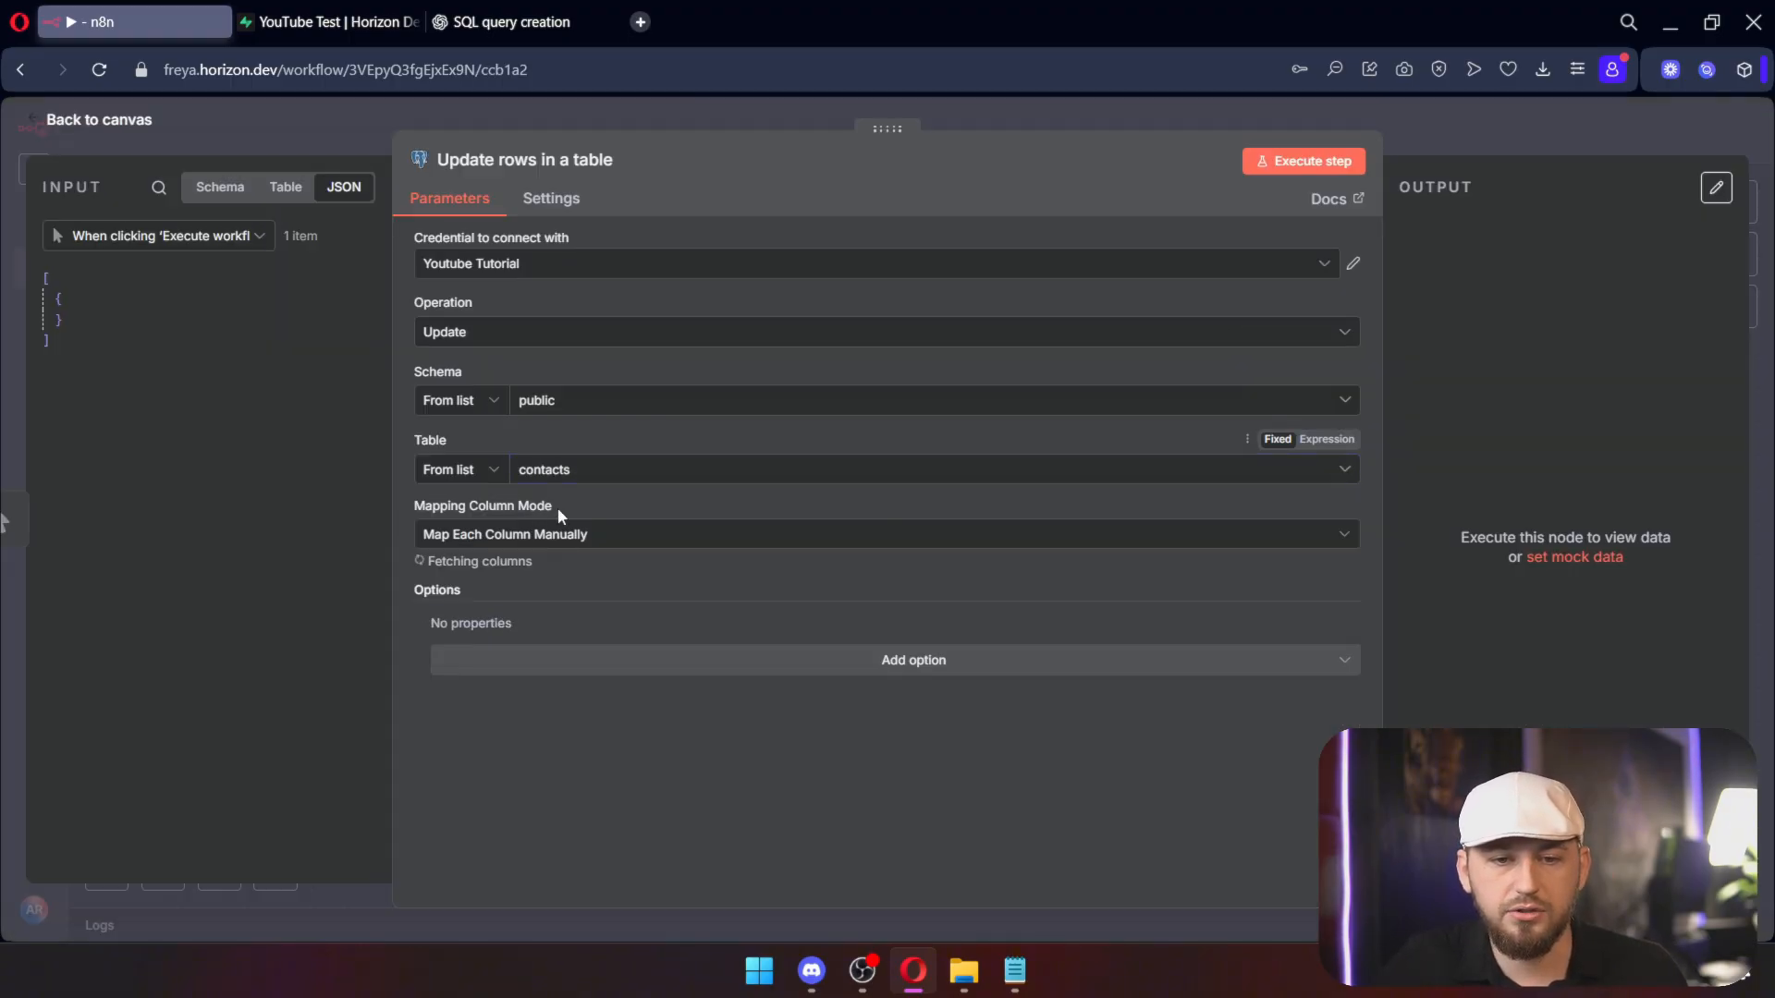
scroll(583, 536, "down", 3)
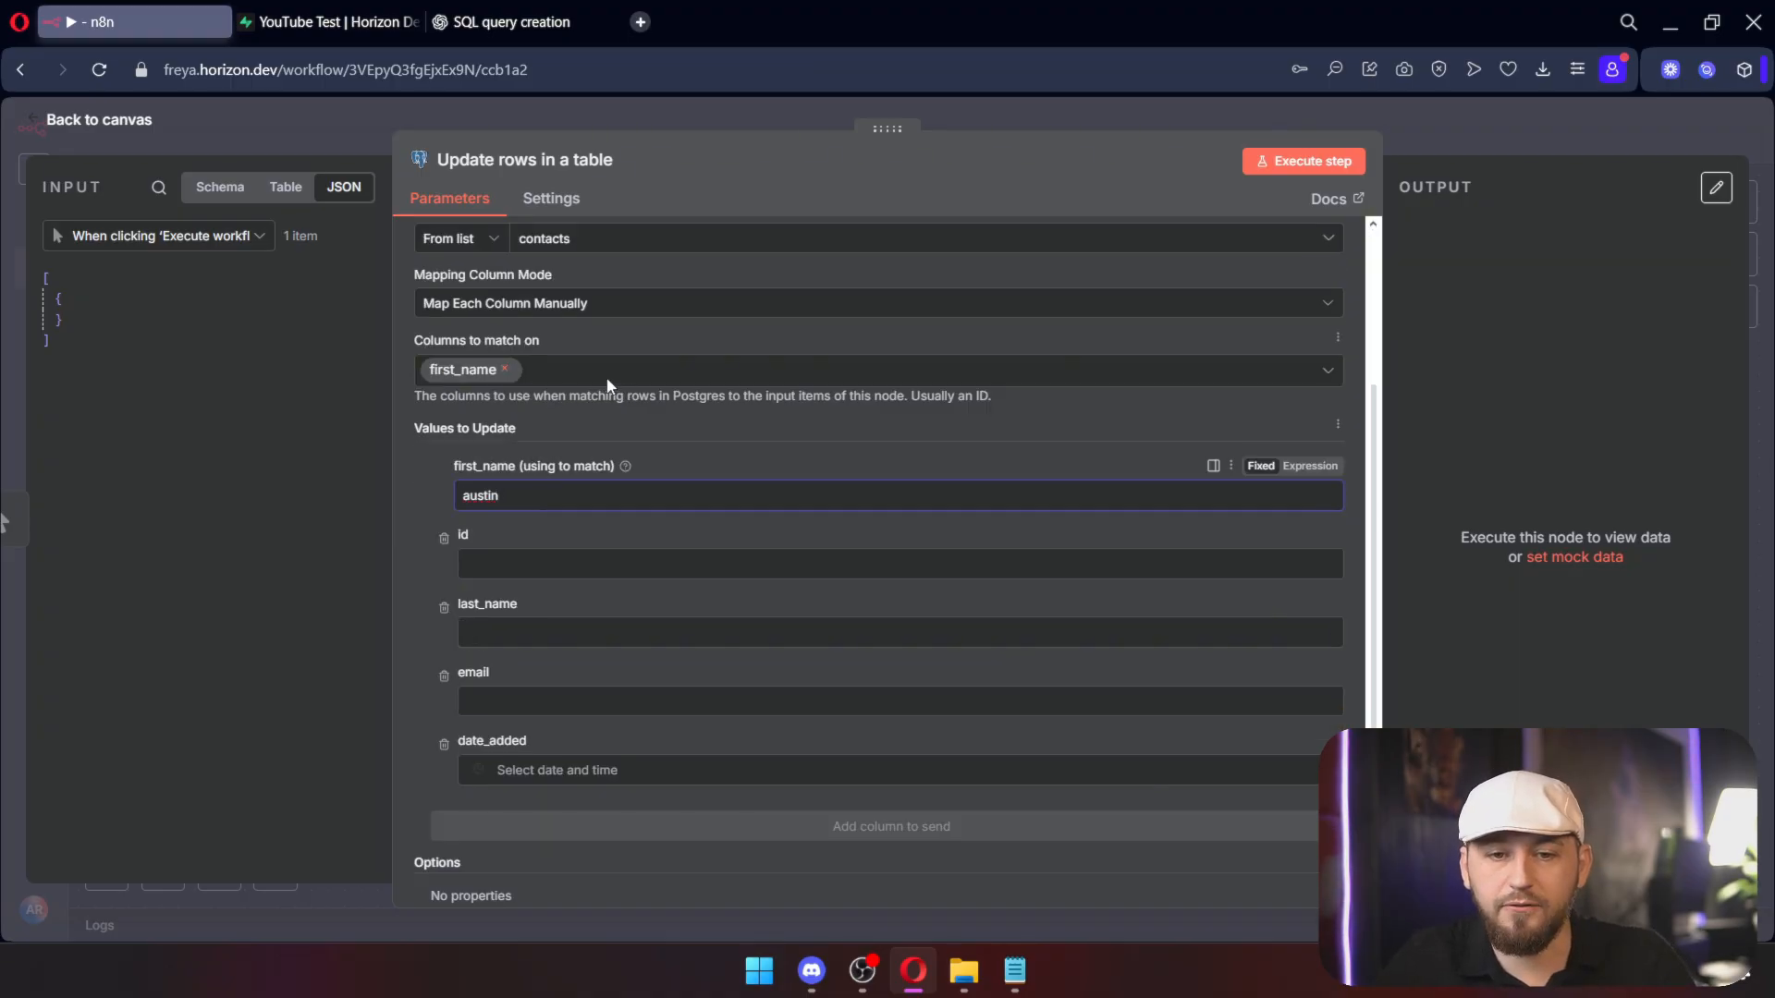
left_click(607, 370)
left_click(535, 487)
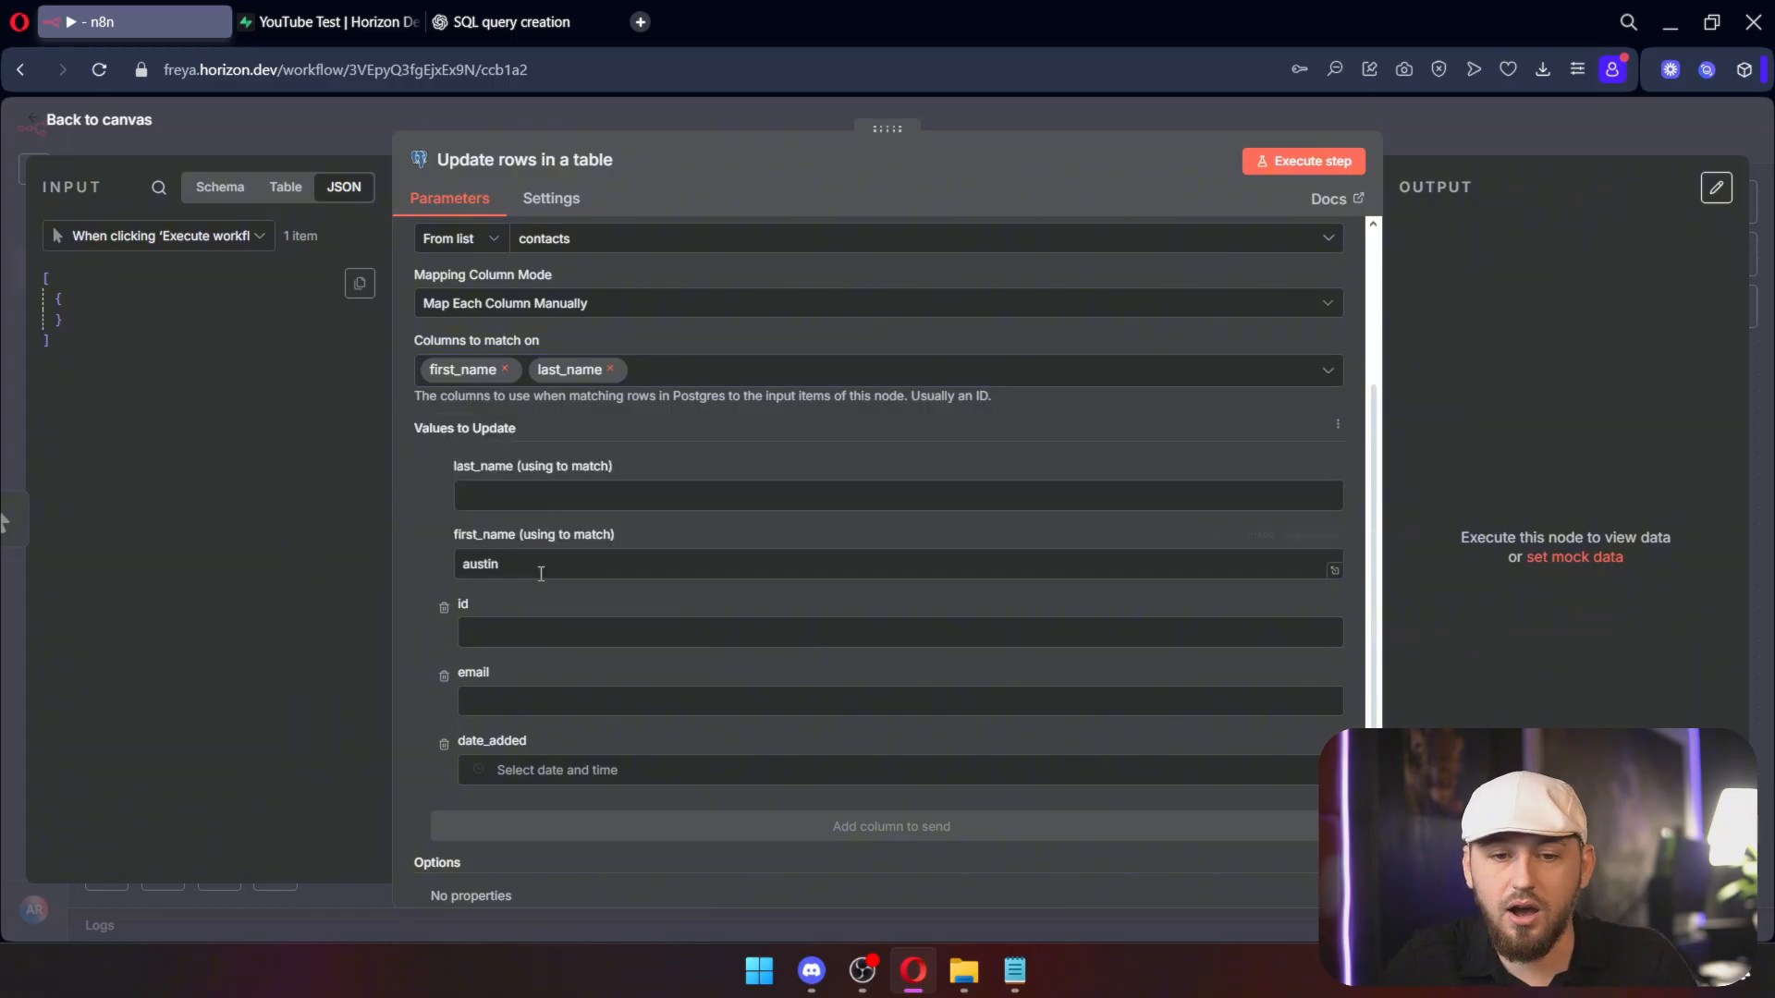
left_click(329, 23)
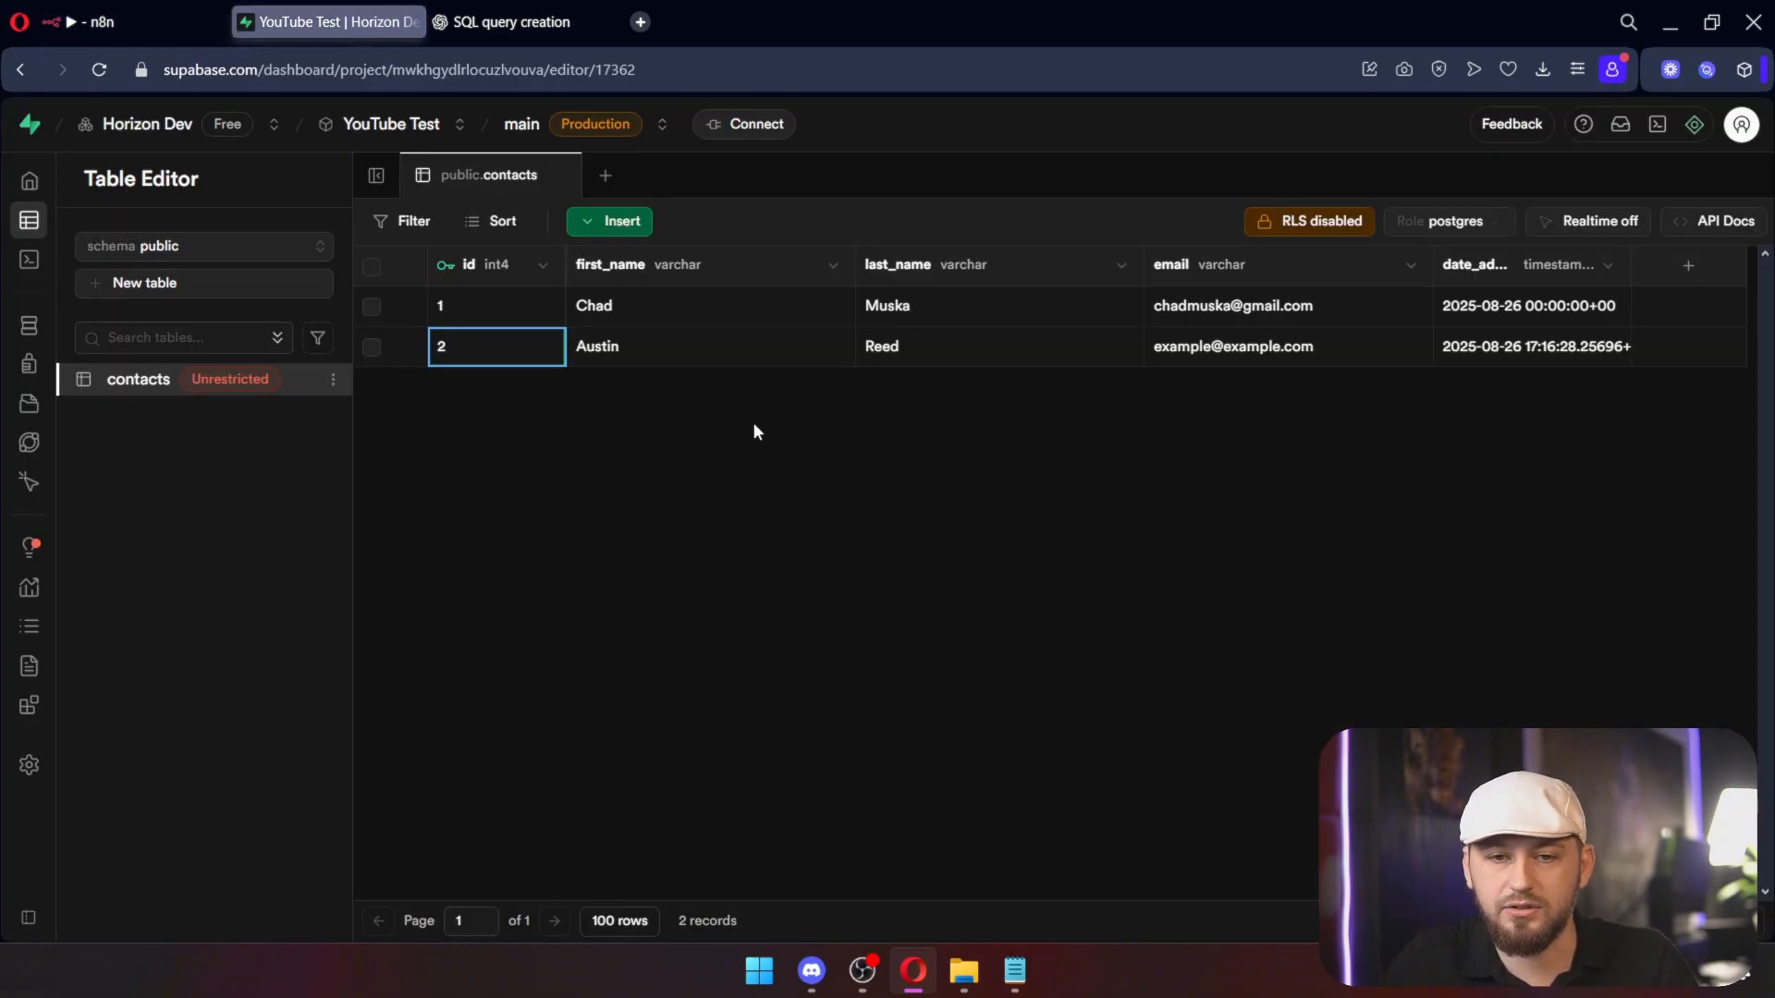
Step: Insert and save a contacts row sharing the second contact's first name, with a different last name and email
left_click(621, 224)
left_click(665, 269)
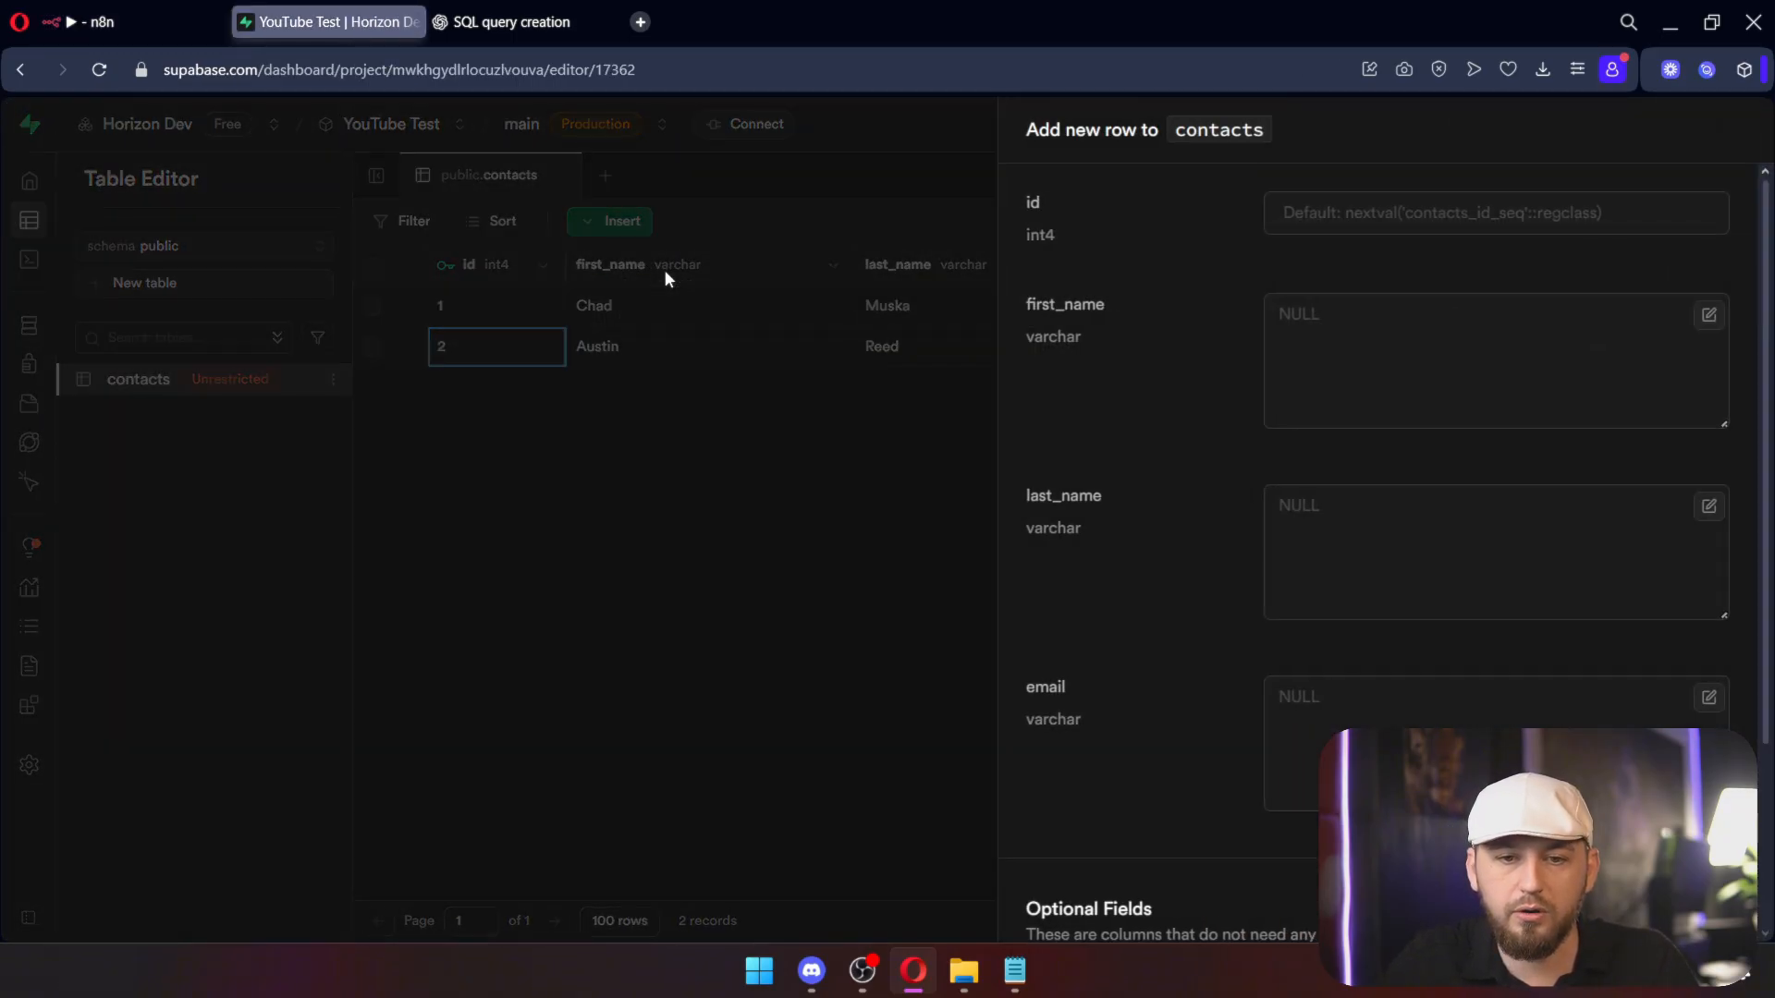
left_click(1319, 329)
type("Austin")
key("Tab")
key("Tab")
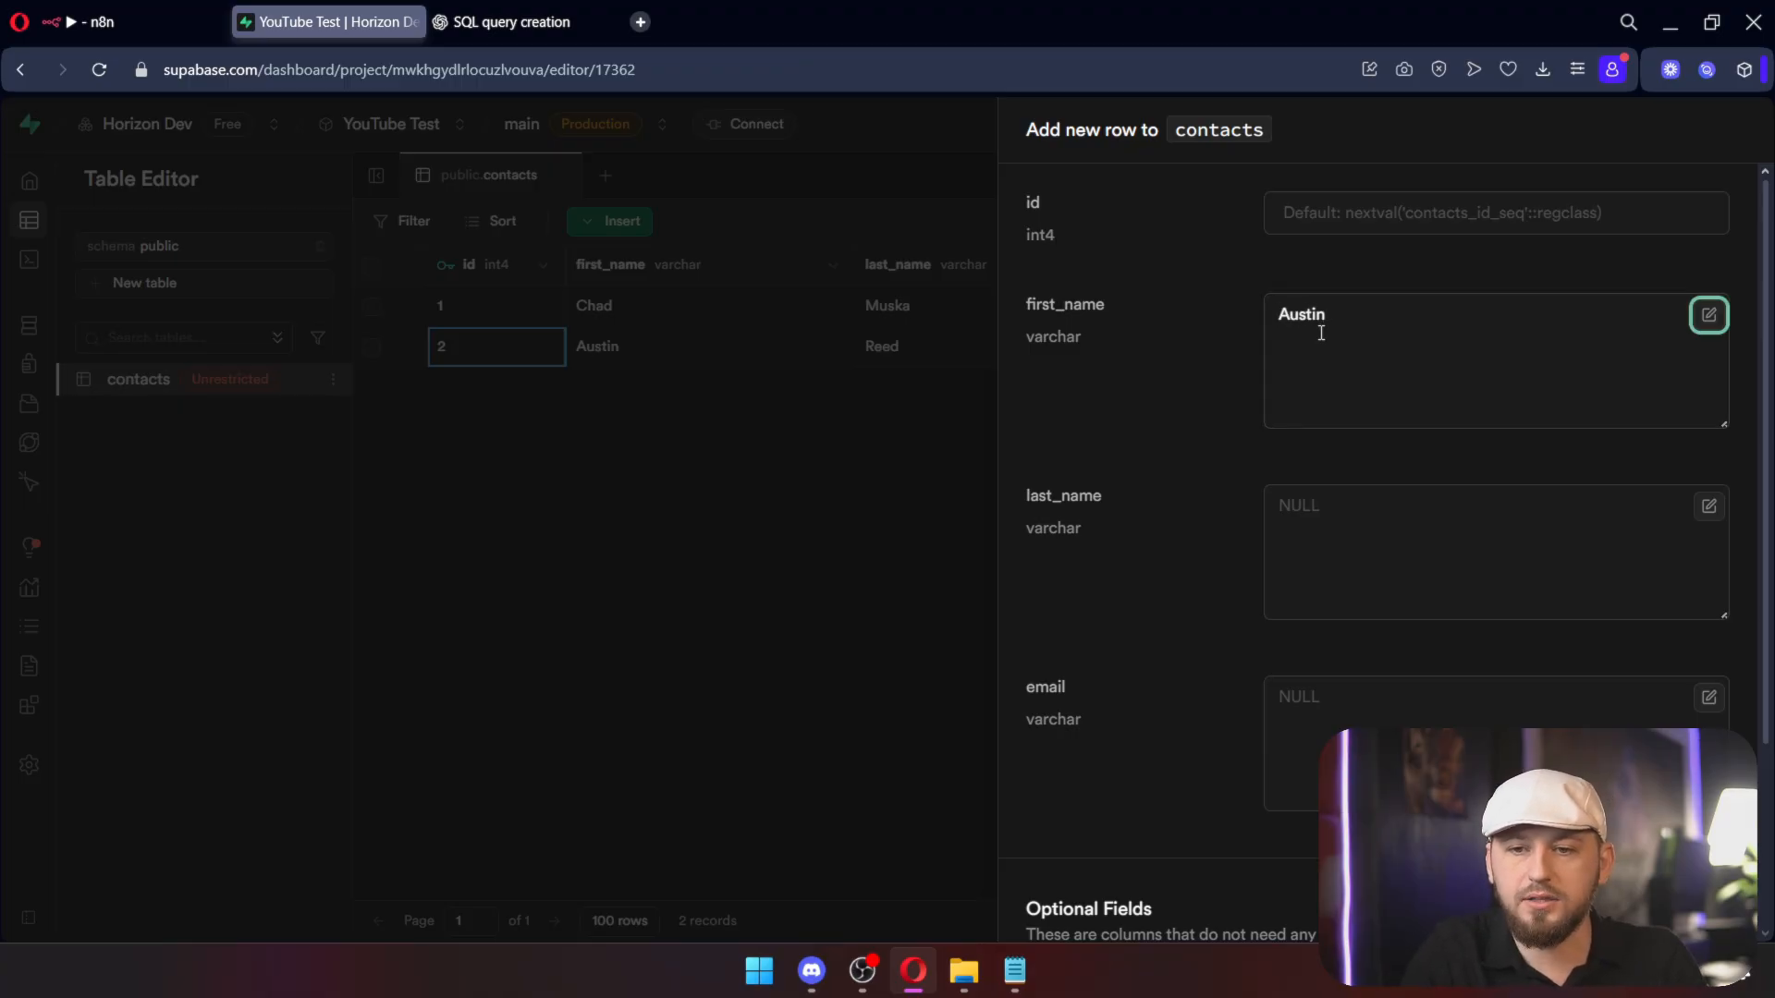
type("Powers")
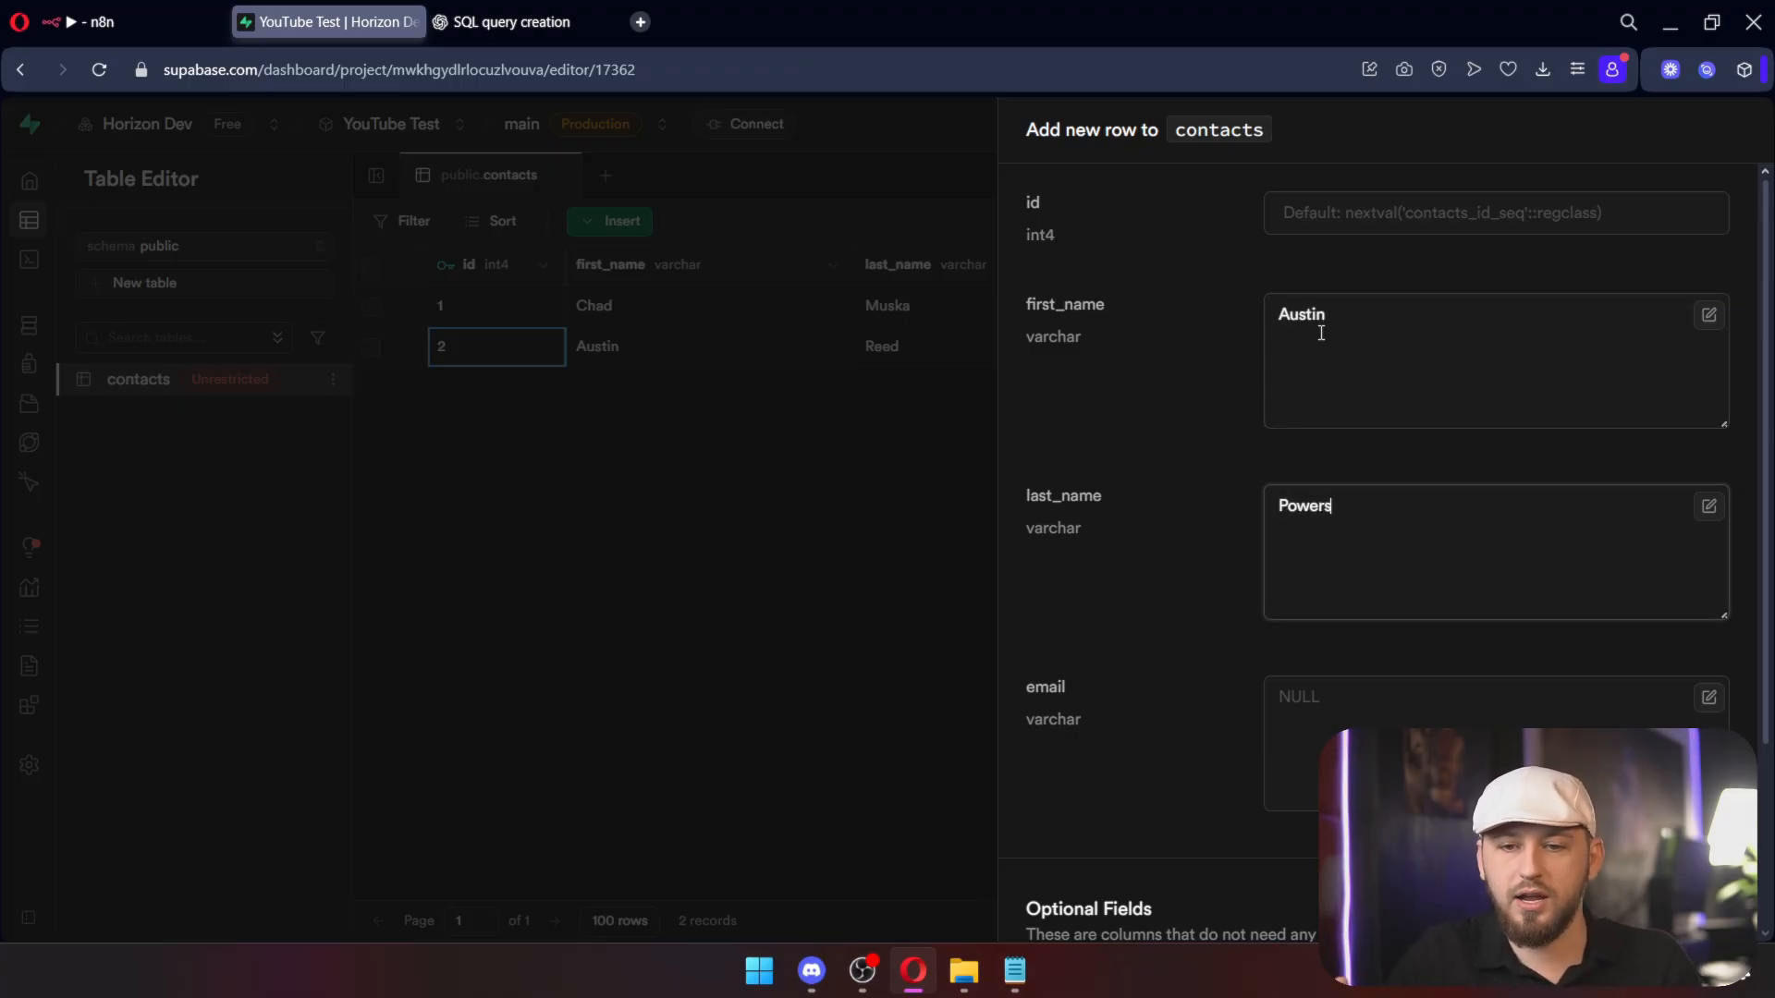
left_click(1389, 704)
type("austin@example.com")
scroll(1439, 693, "down", 3)
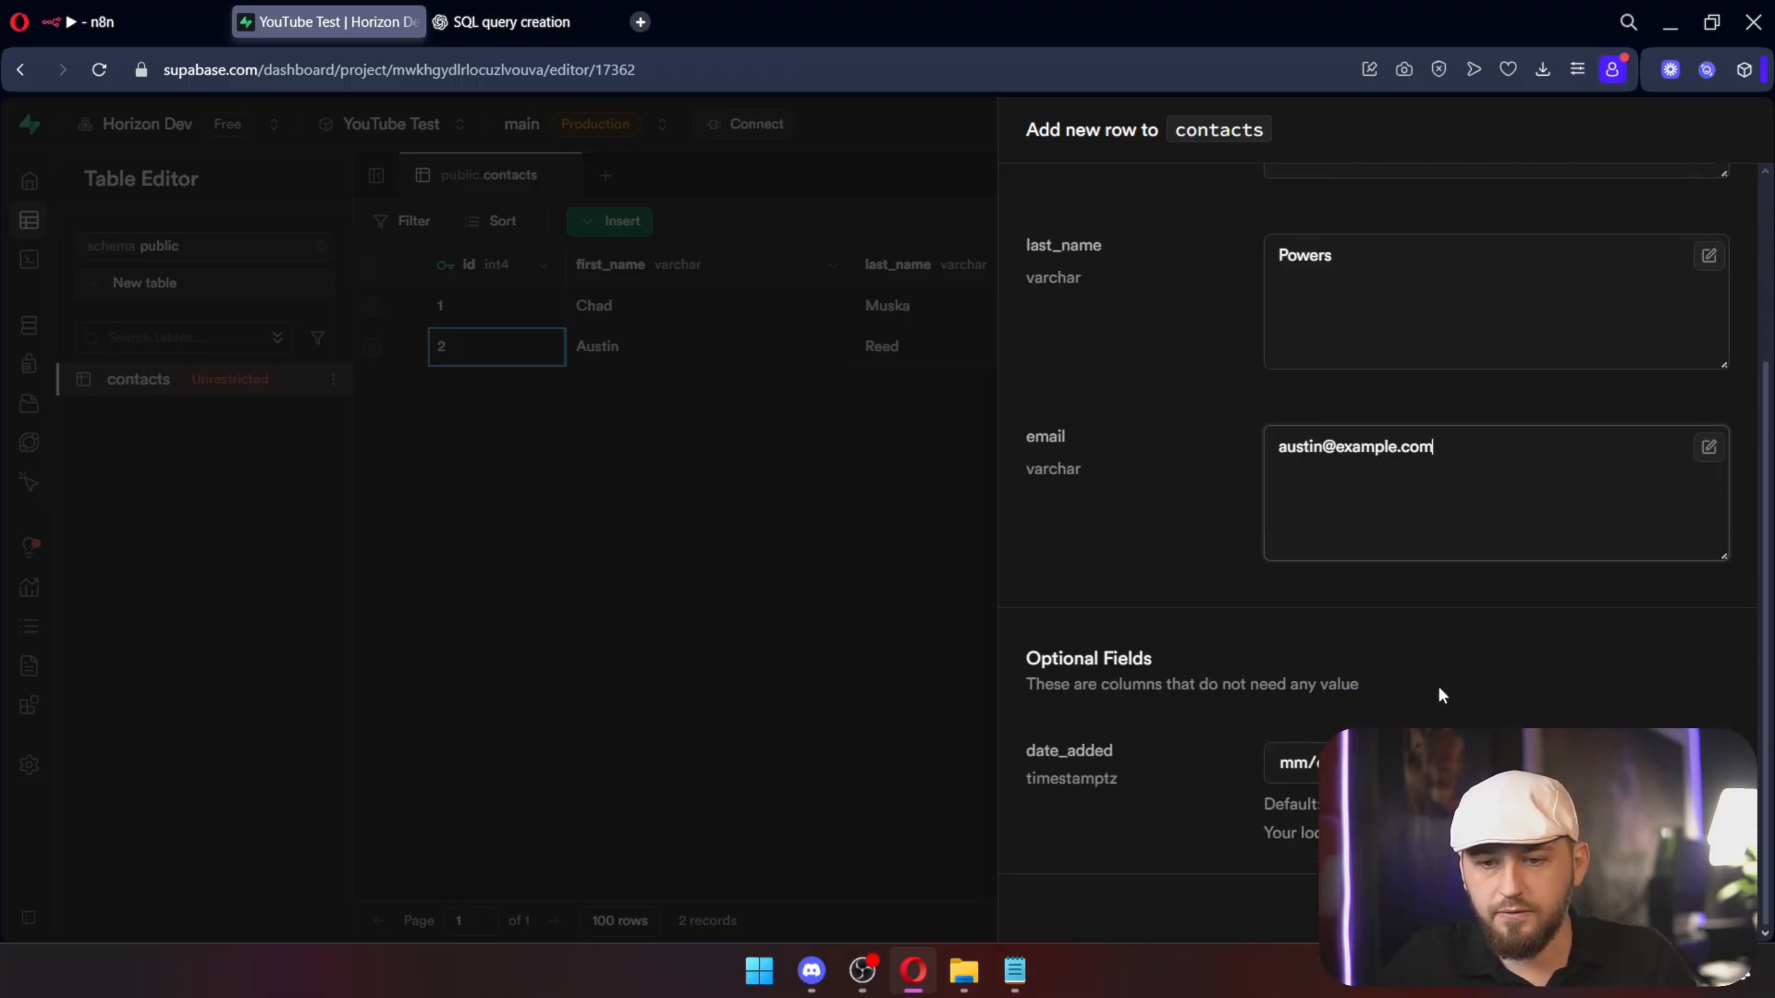
left_click(1712, 915)
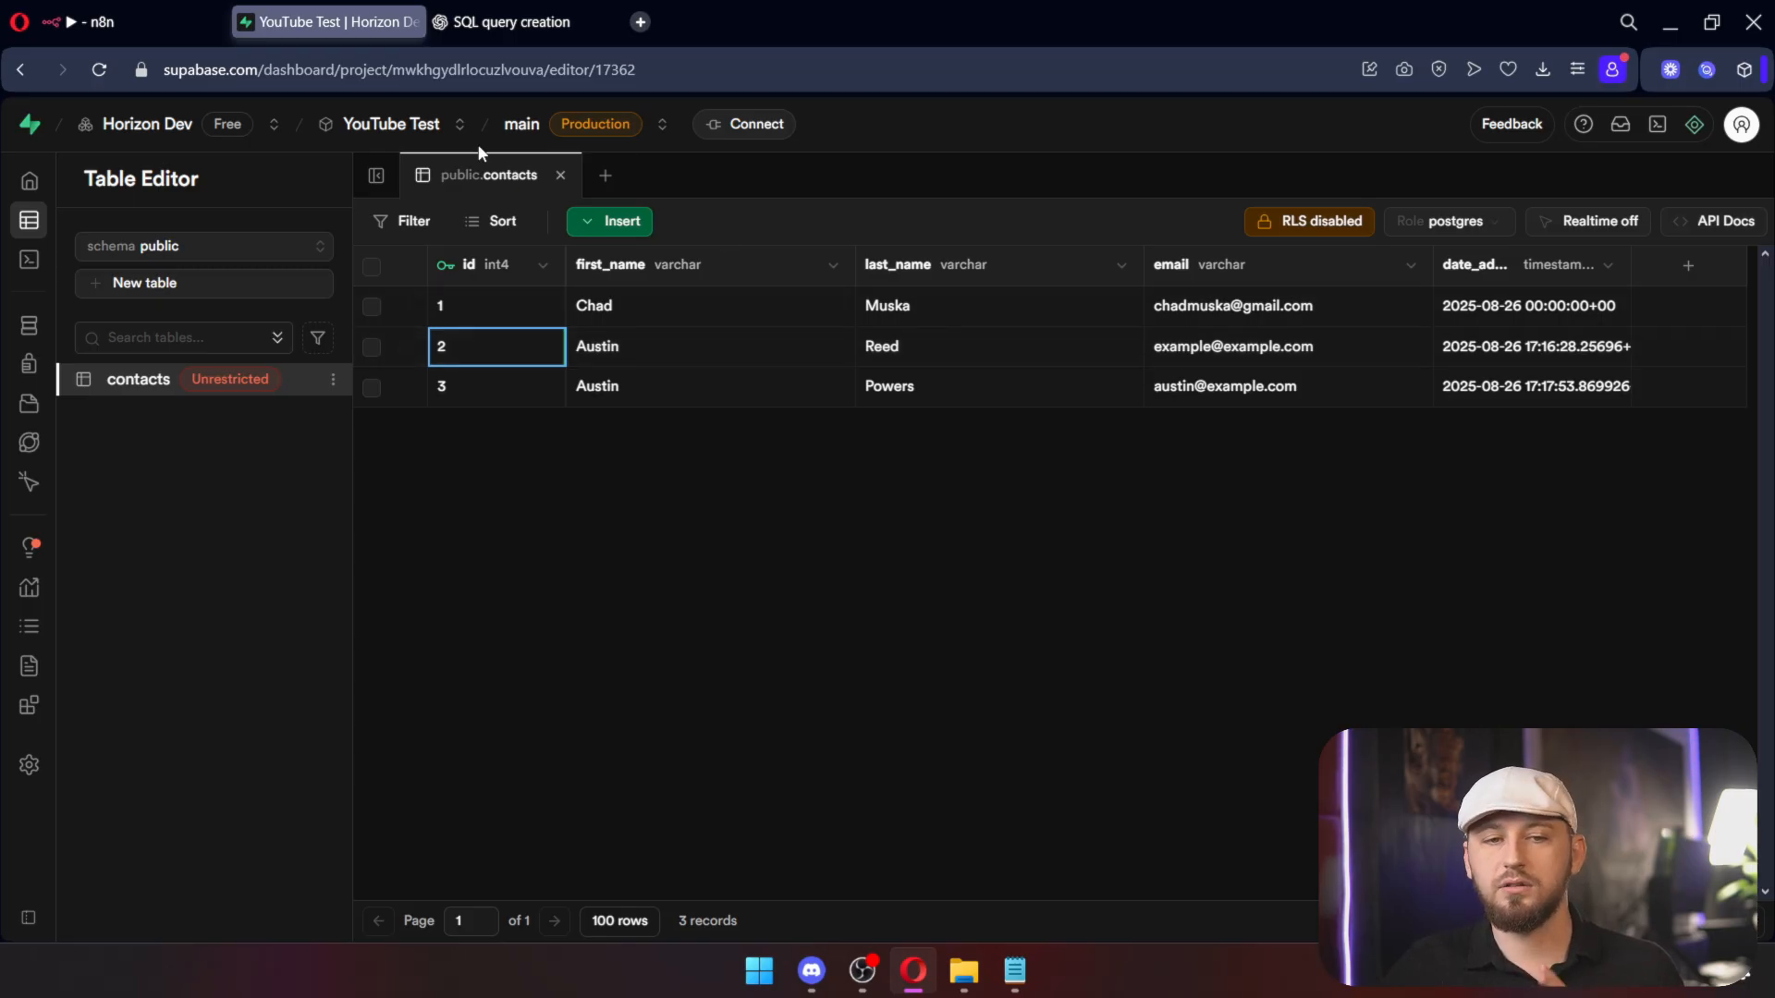
left_click(176, 21)
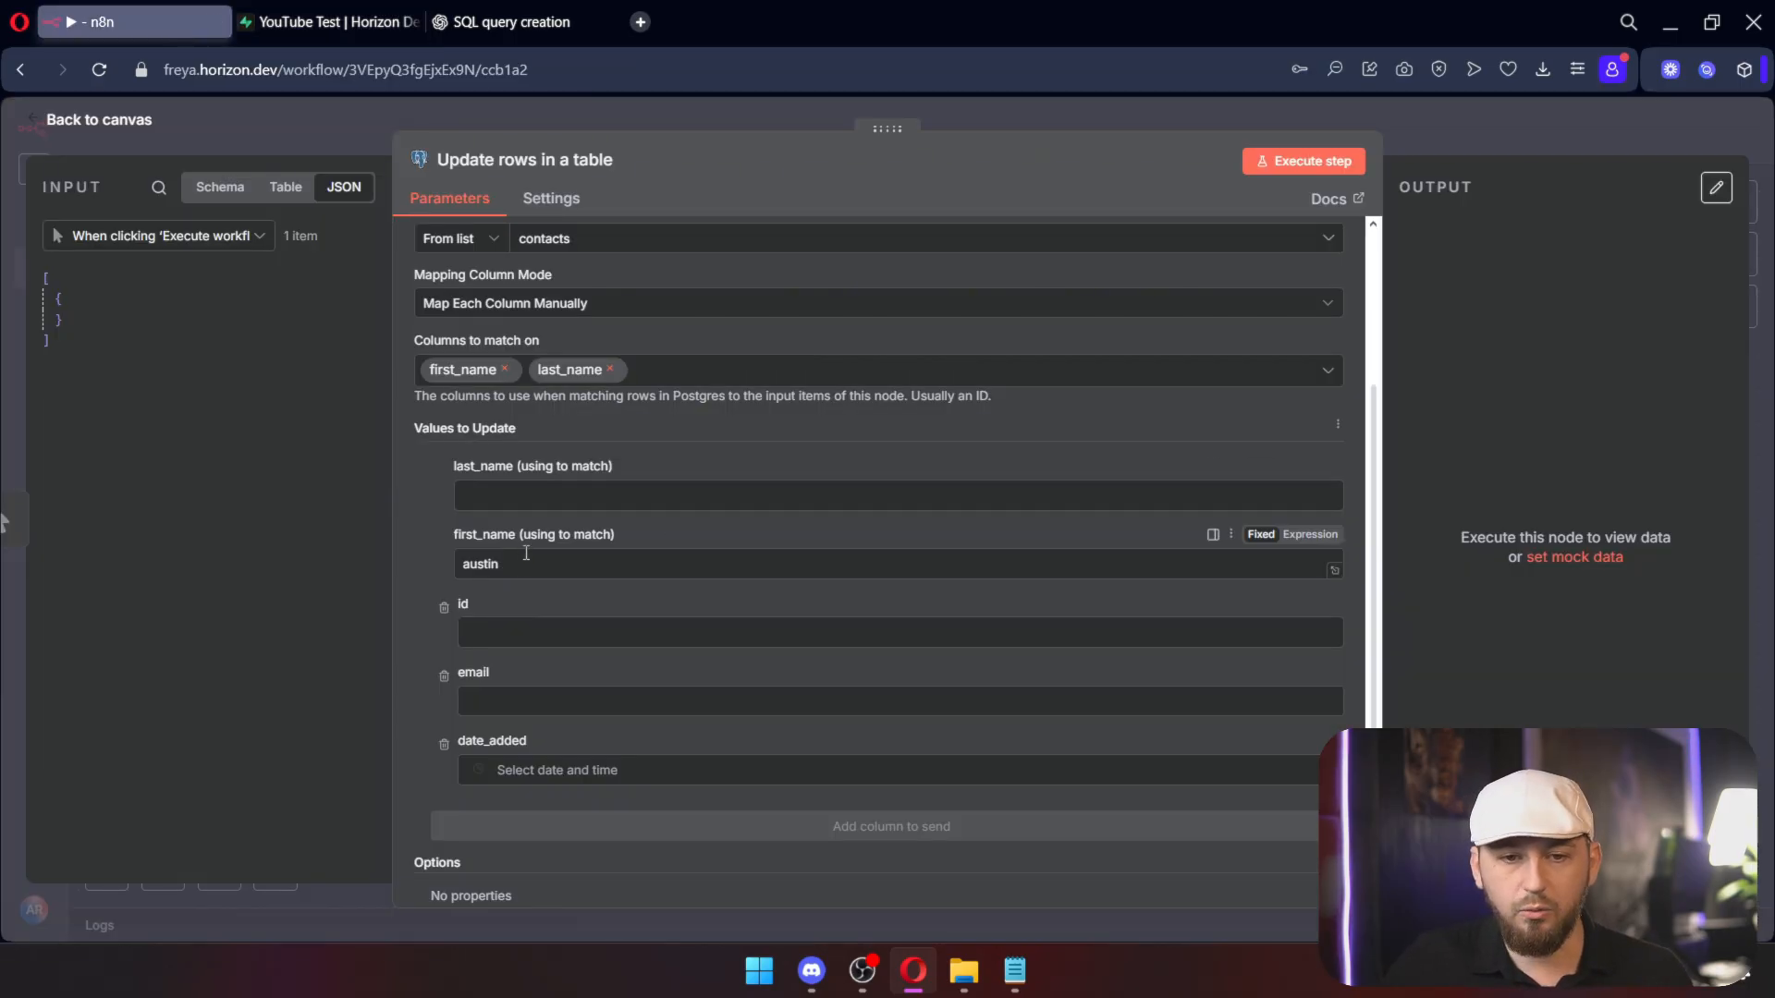
Step: Match the second contact's last and first name, drop id and date_added, enter a new email, and run
left_click(559, 493)
key("ctrl+a")
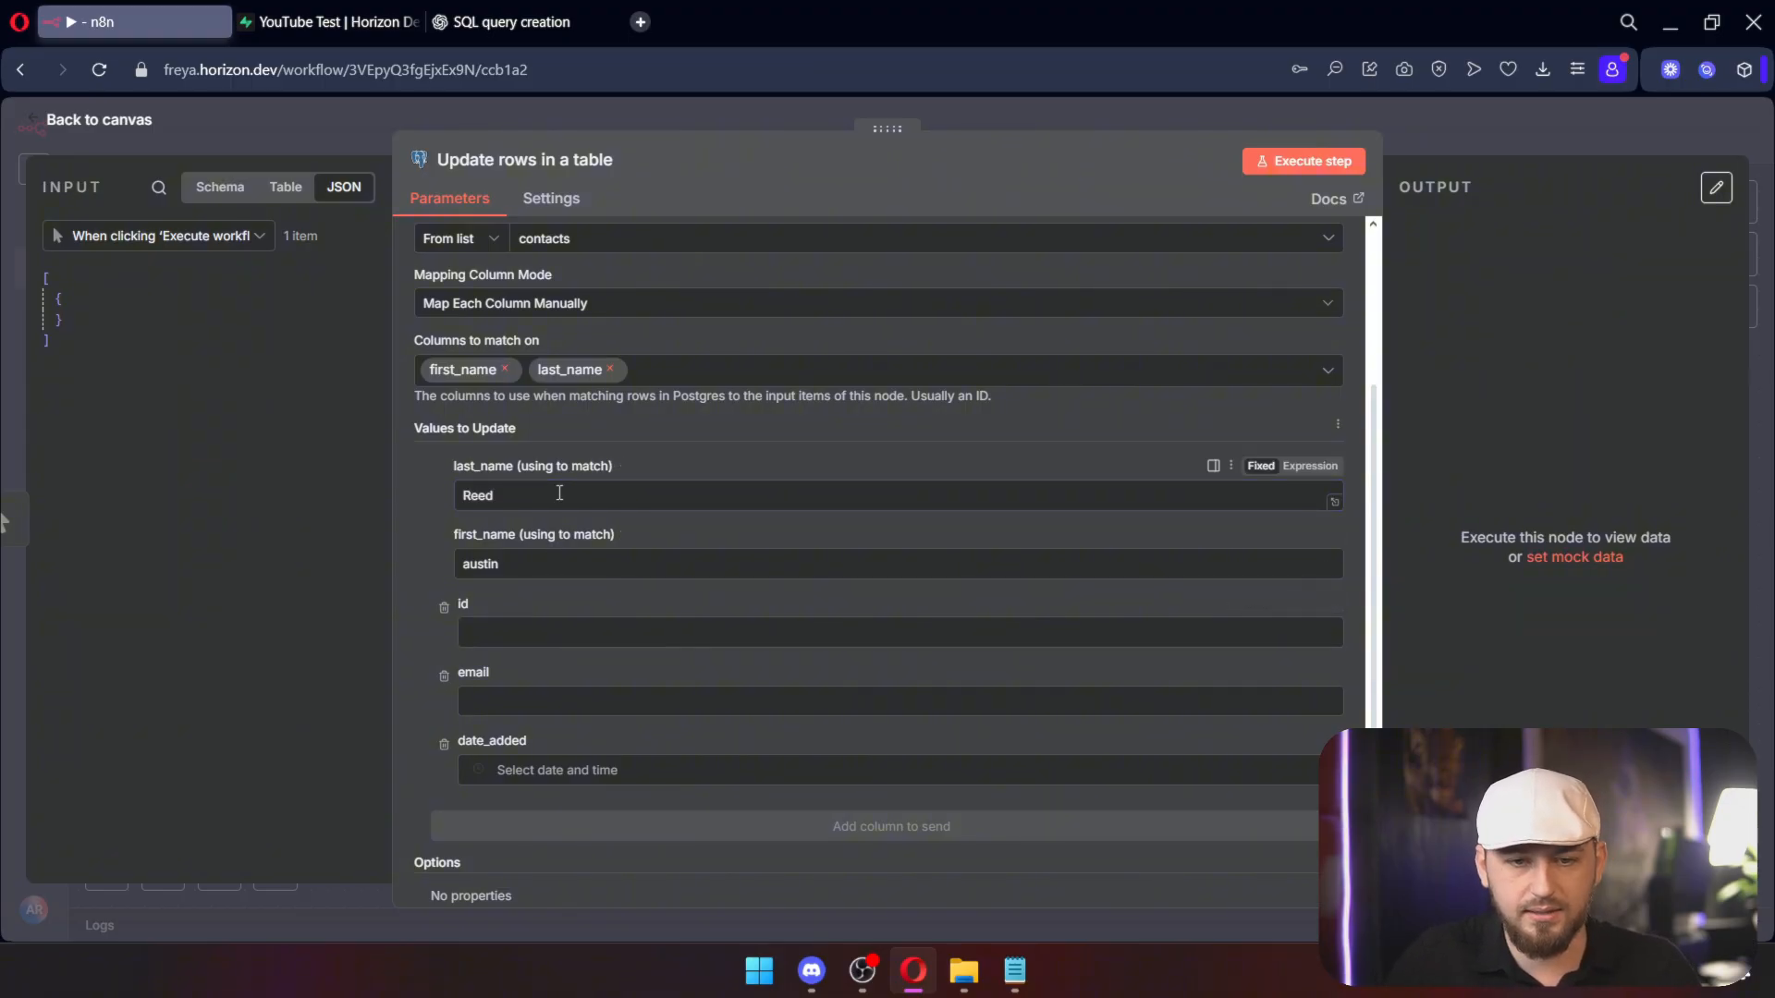
key("Tab")
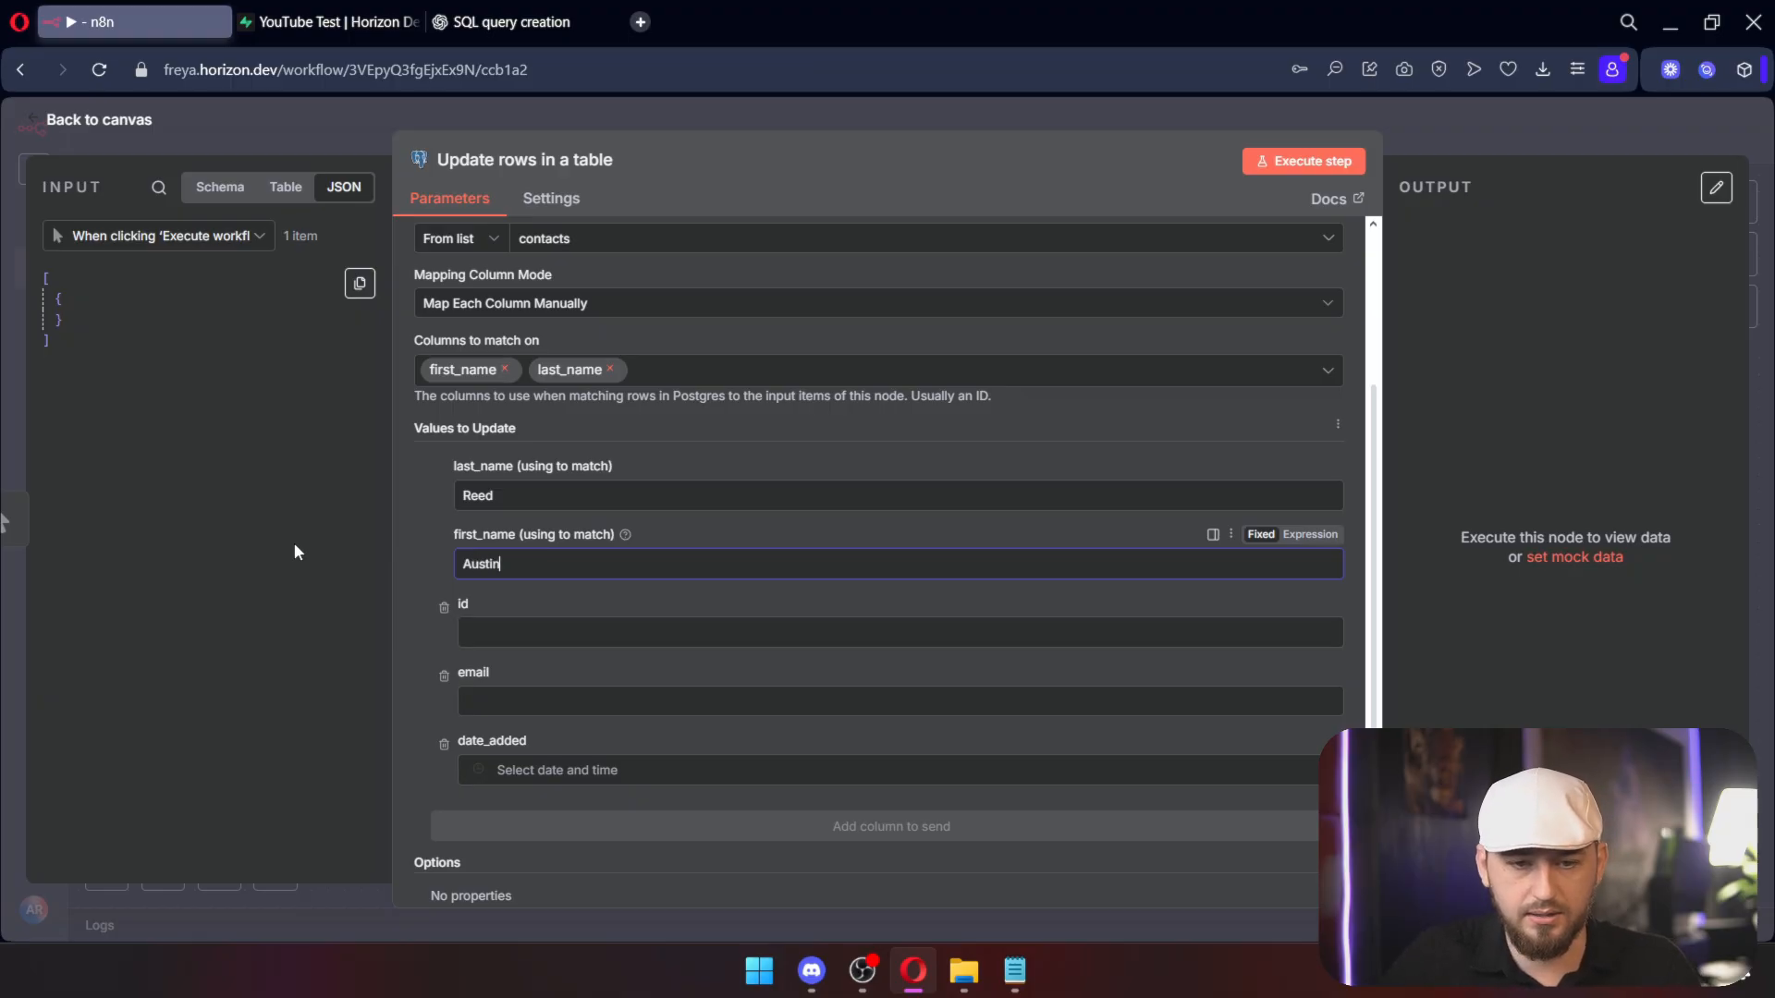
left_click(443, 607)
left_click(443, 675)
left_click(513, 692)
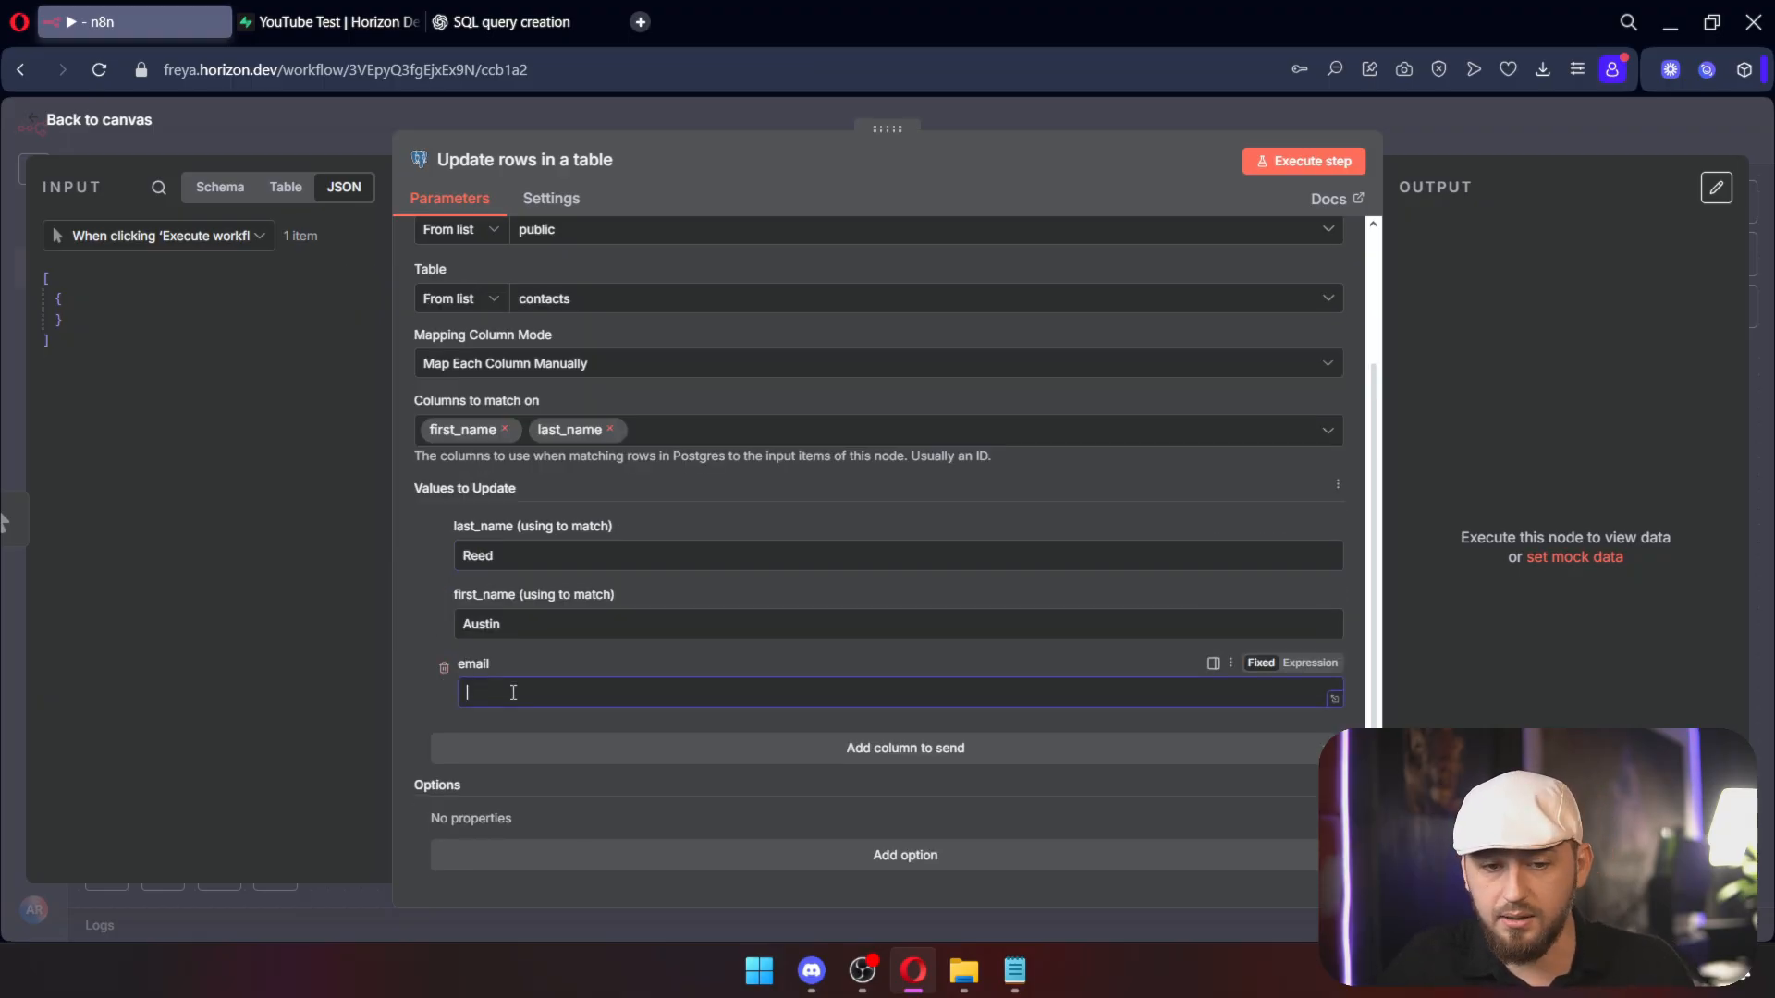
left_click(1310, 164)
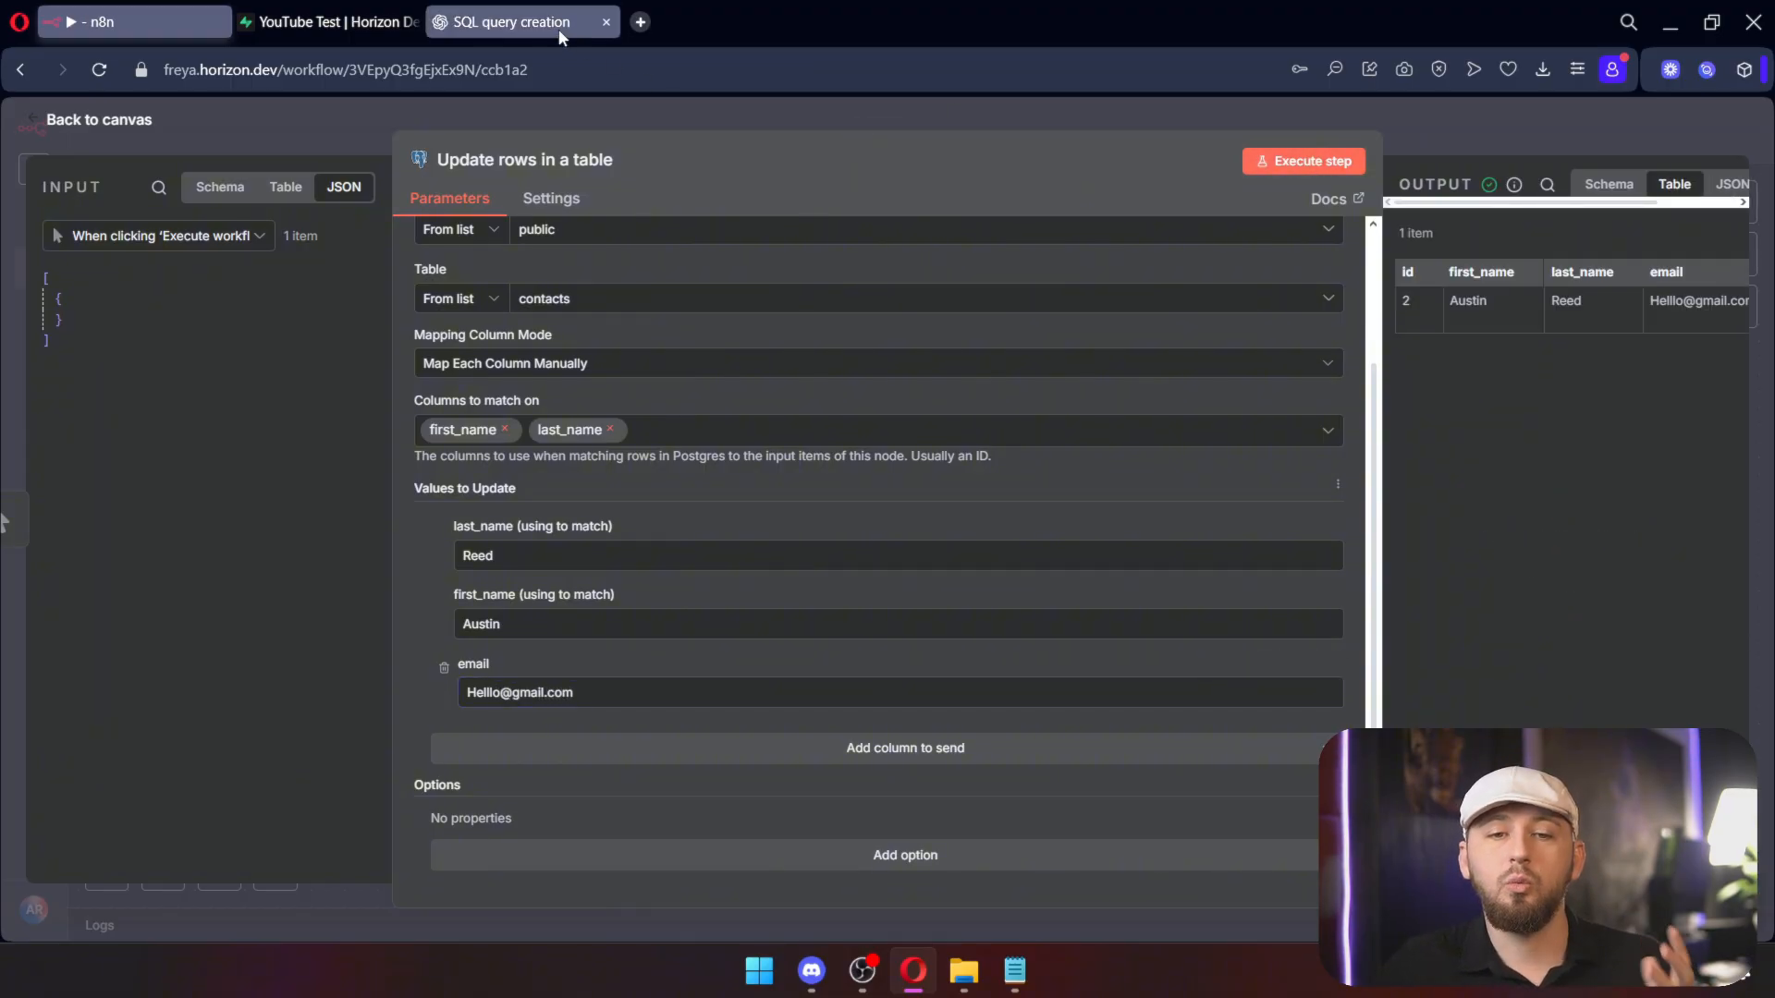
left_click(361, 35)
key("F5")
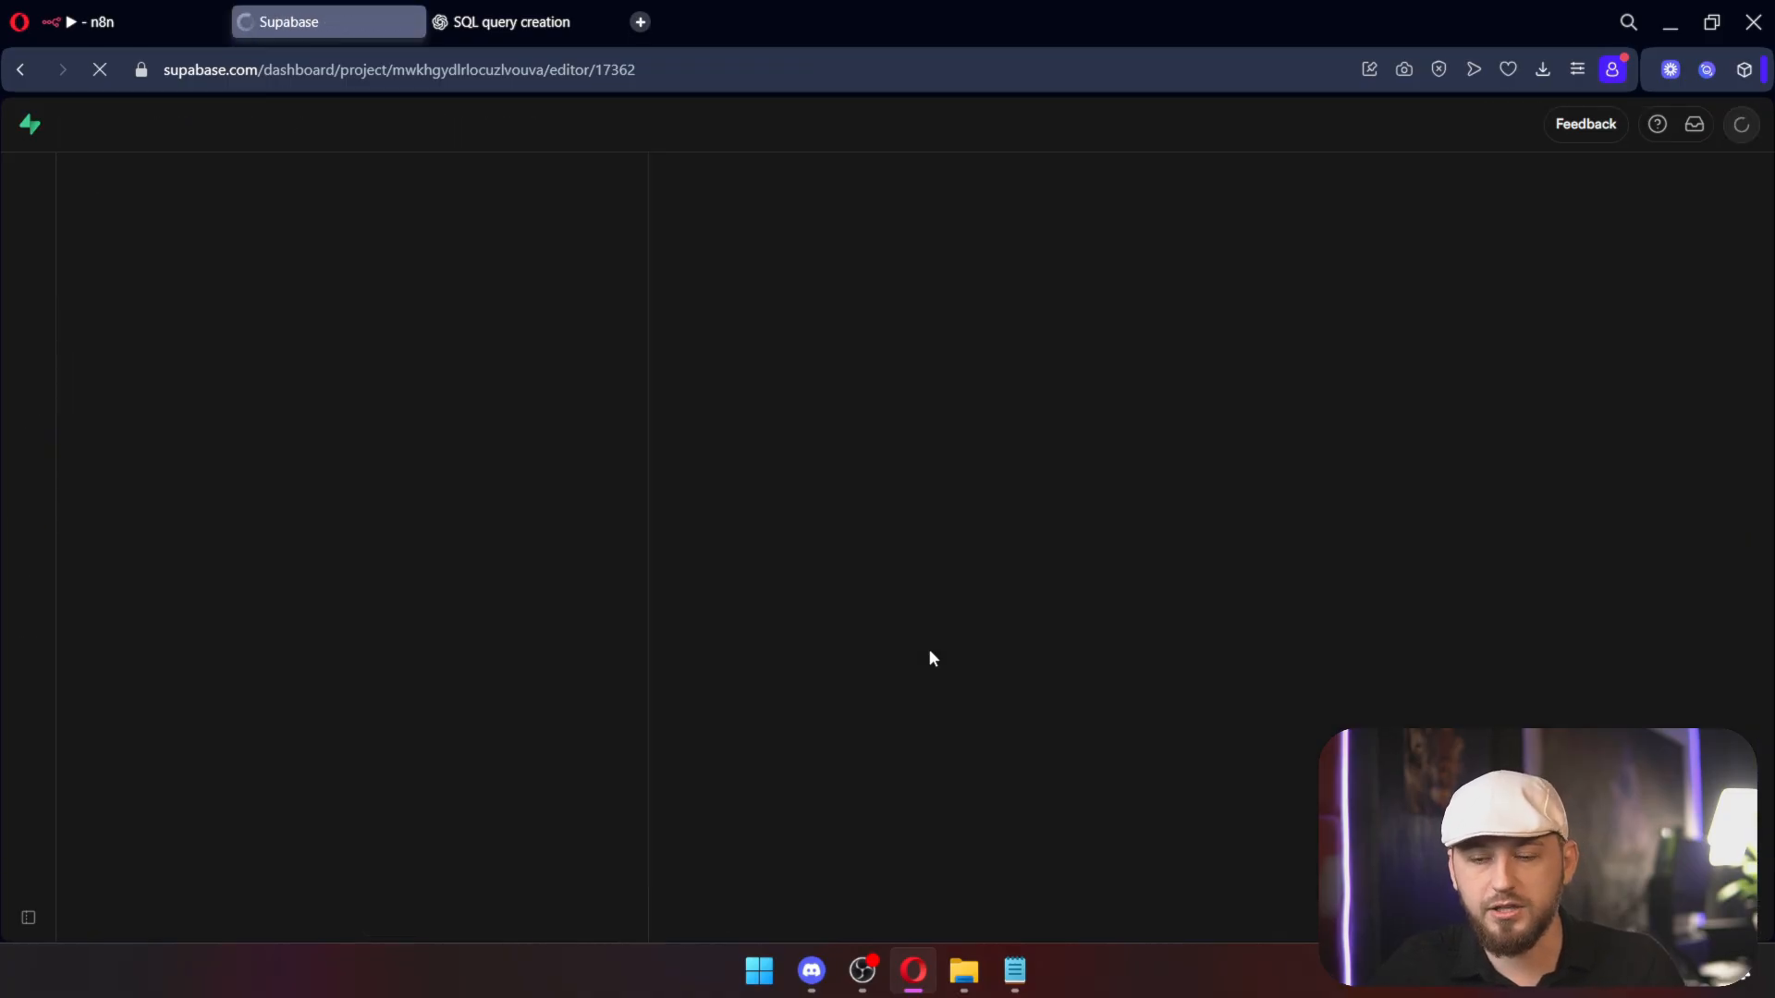
Step: Check that row 2's email cell in the reloaded contacts table shows the updated address
left_click(1272, 355)
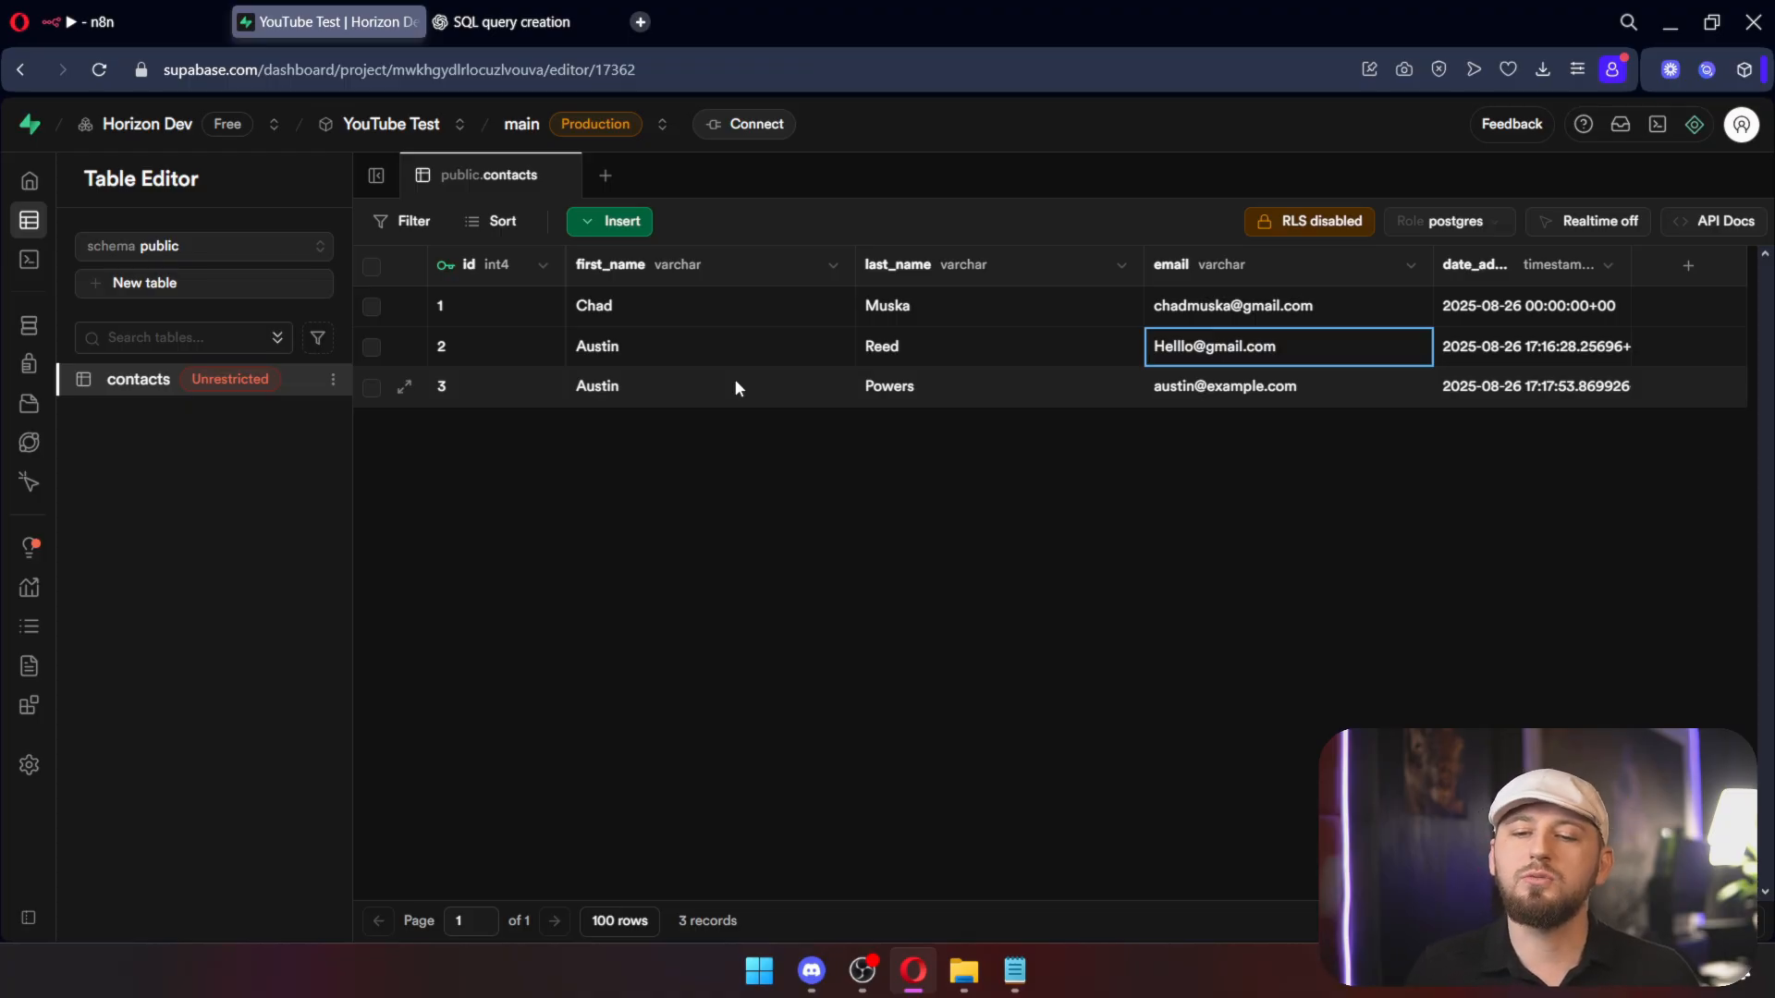
Step: Drop the last_name match, clear the email value, and rerun the update, which now errors
left_click(116, 31)
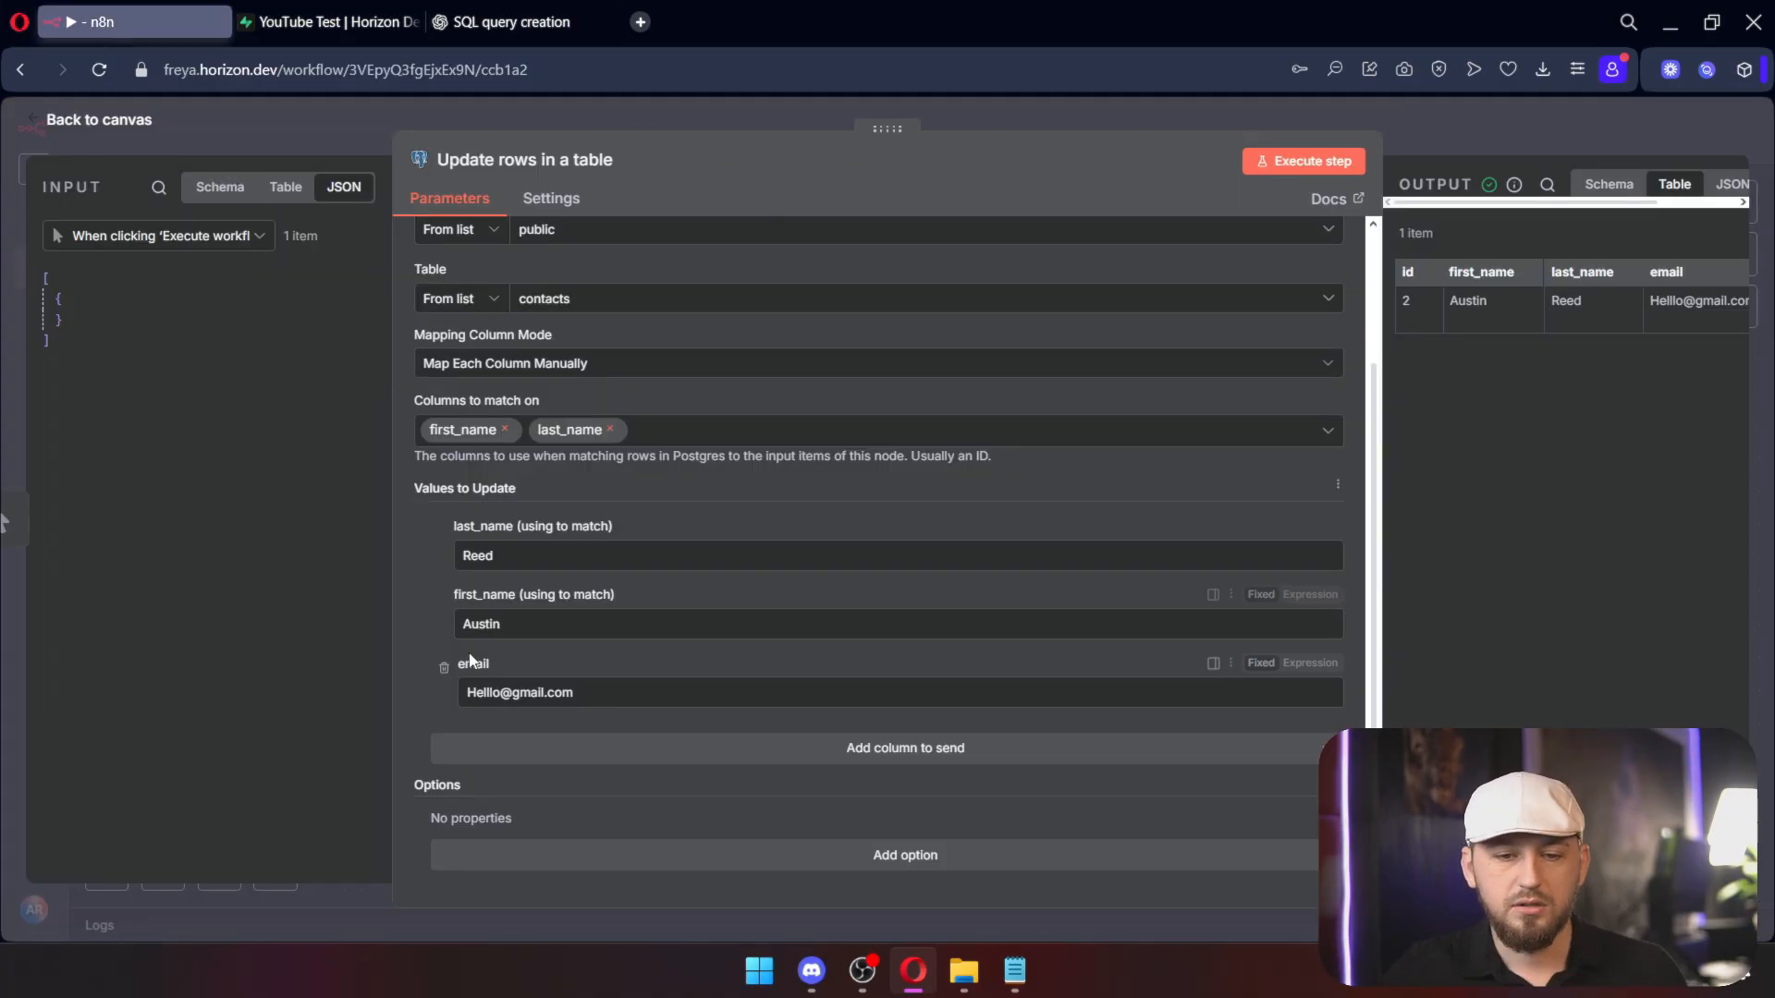
left_click(611, 429)
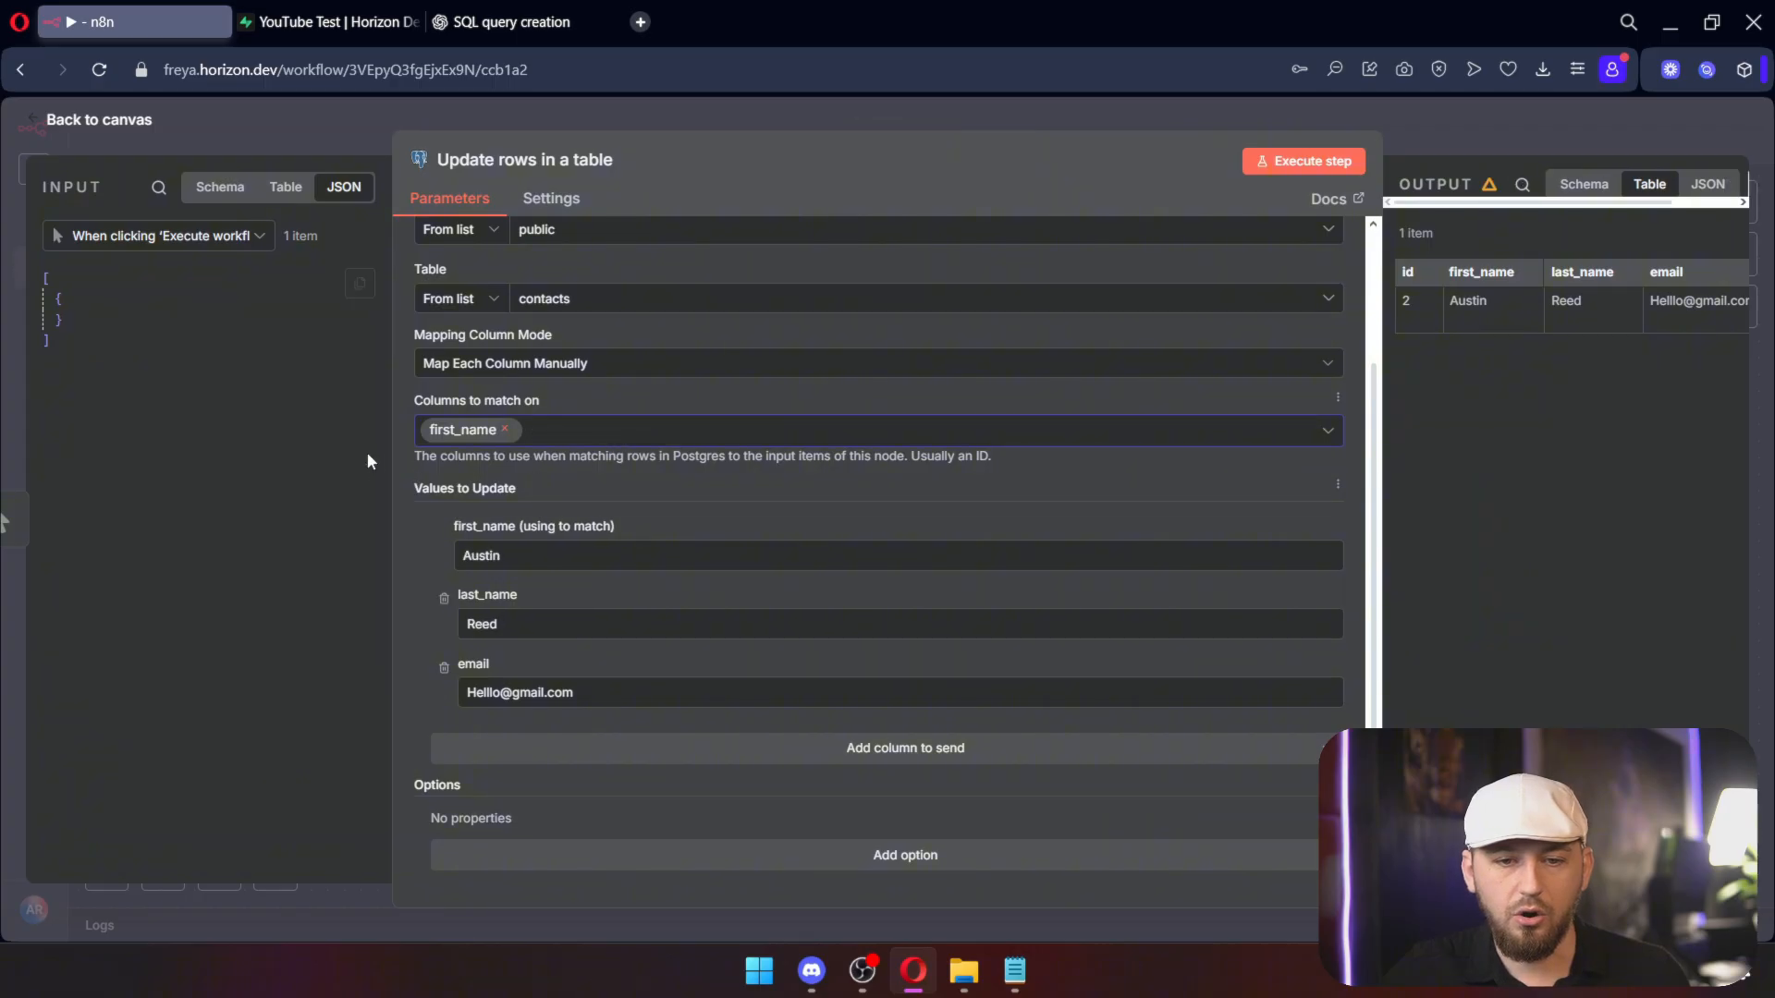
left_click(444, 602)
triple_click(466, 697)
key("BackSpace")
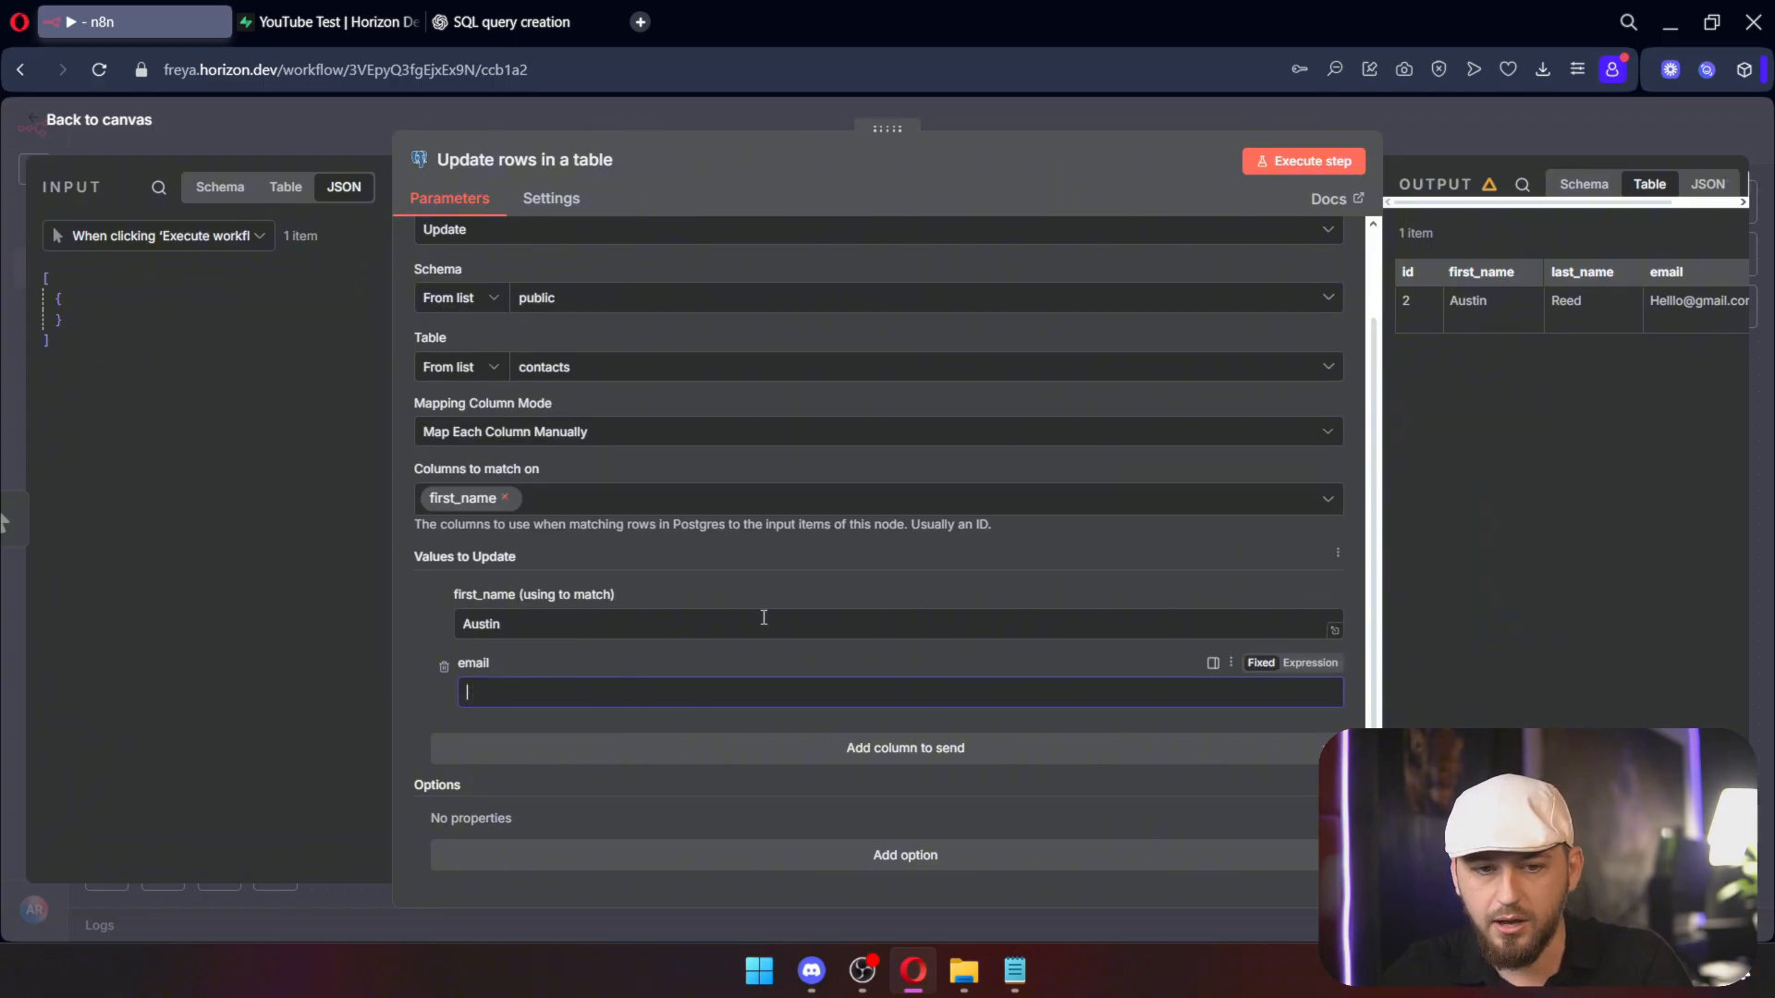
left_click(1303, 161)
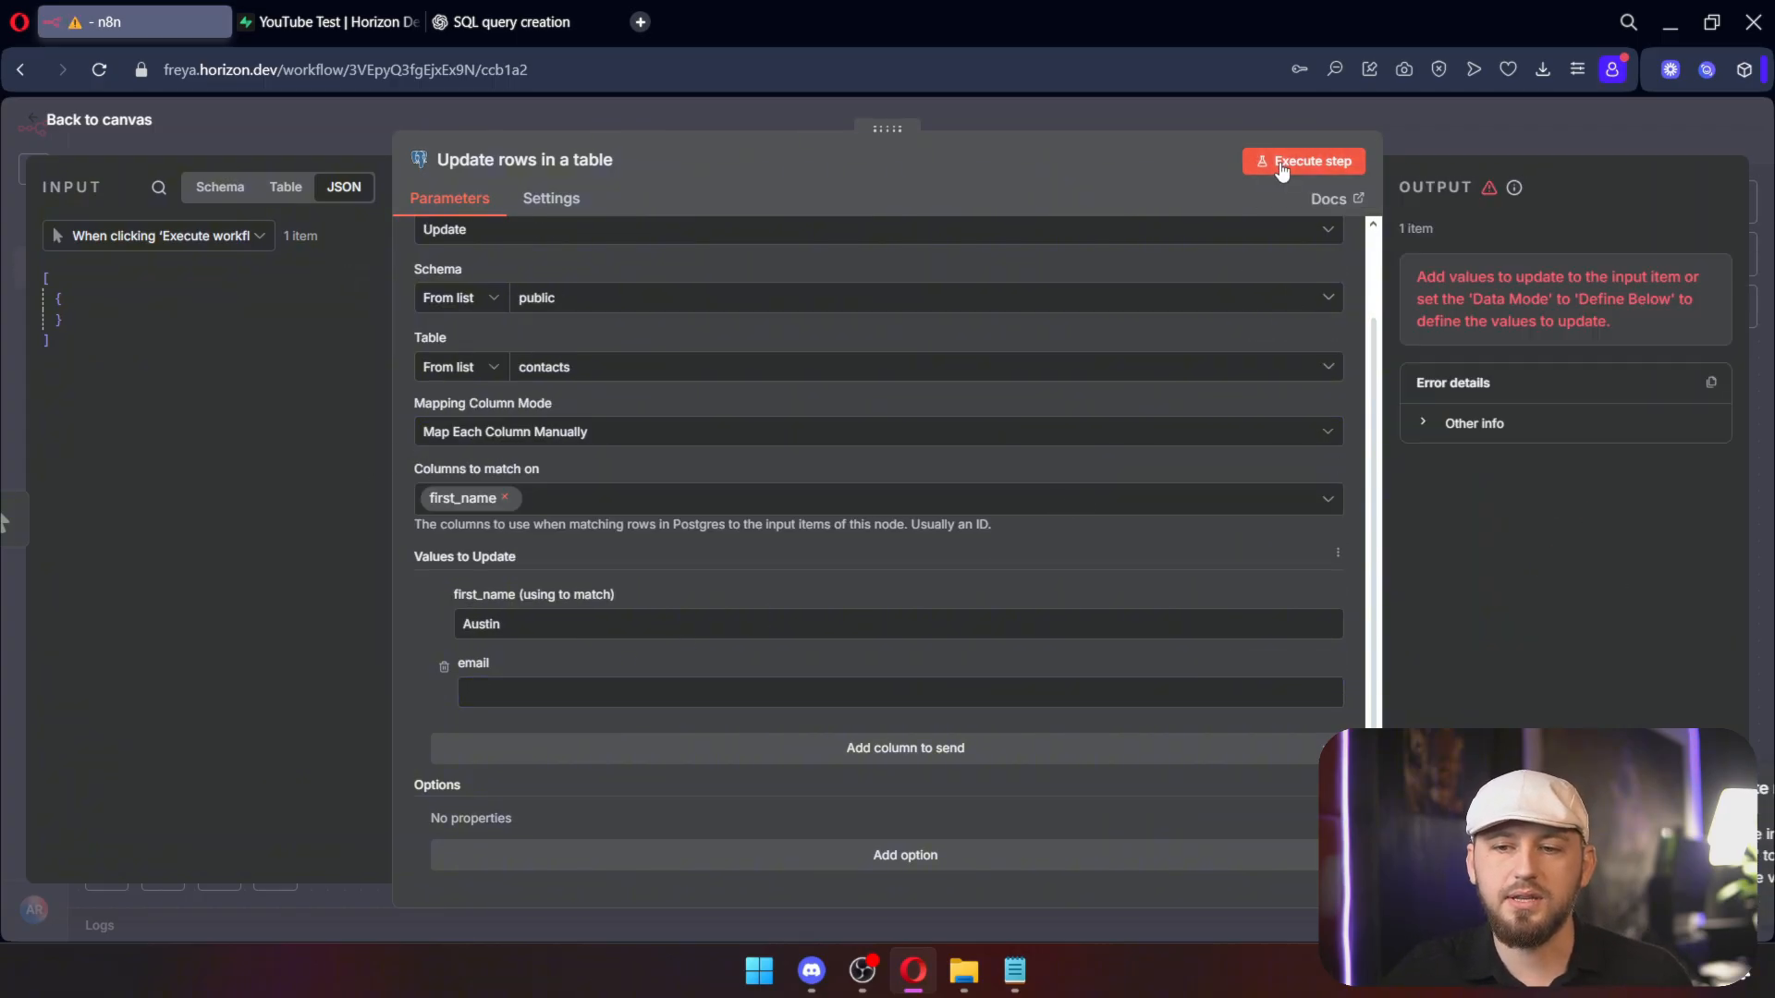
key("ctrl+Tab")
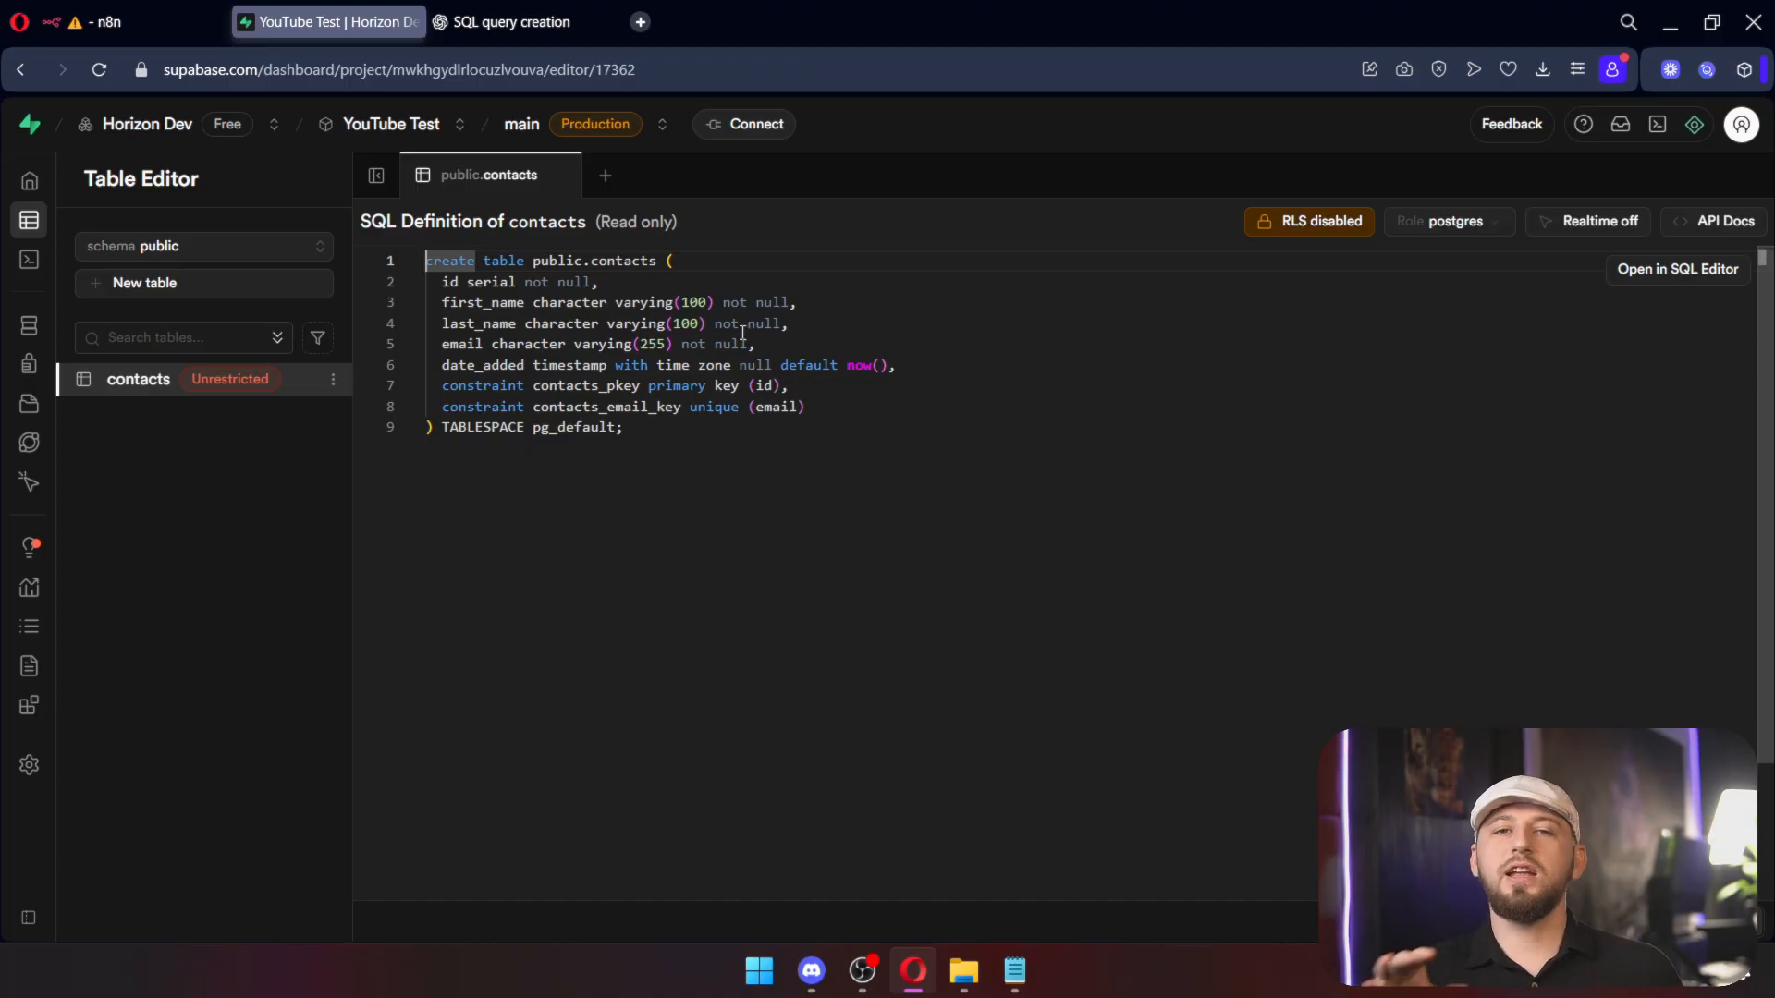
left_click_drag(681, 344, 749, 342)
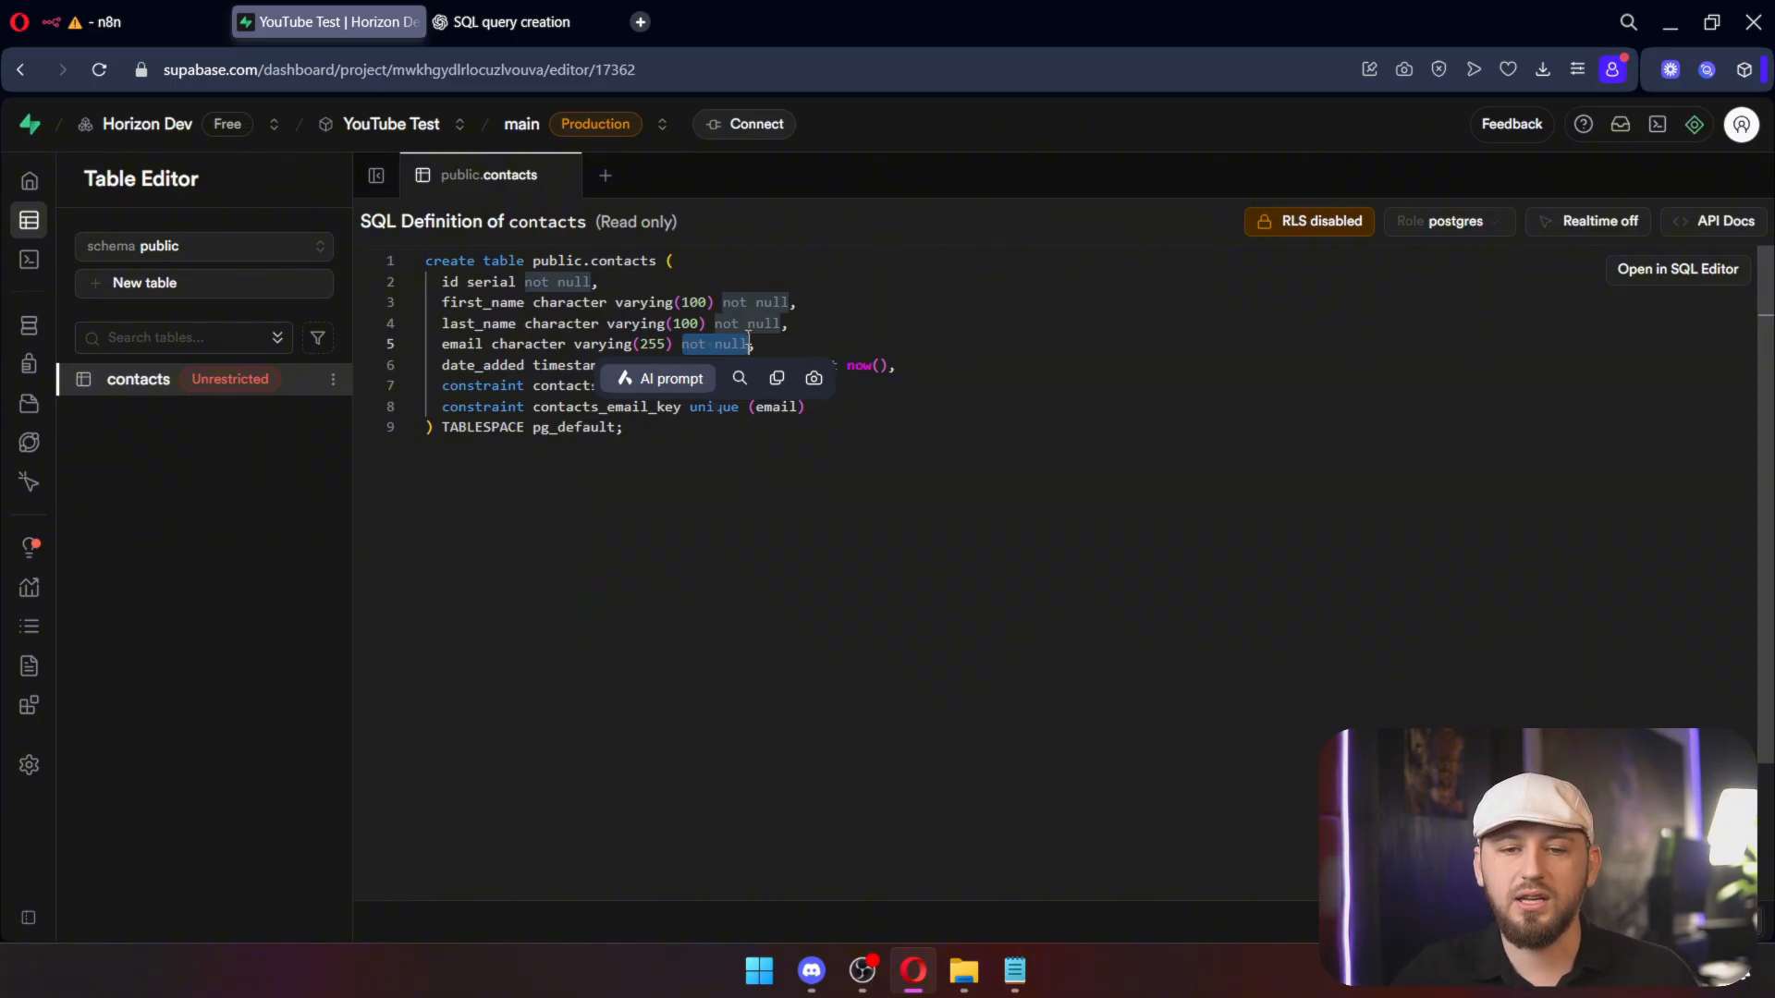
left_click_drag(805, 407, 427, 385)
left_click_drag(788, 385, 437, 384)
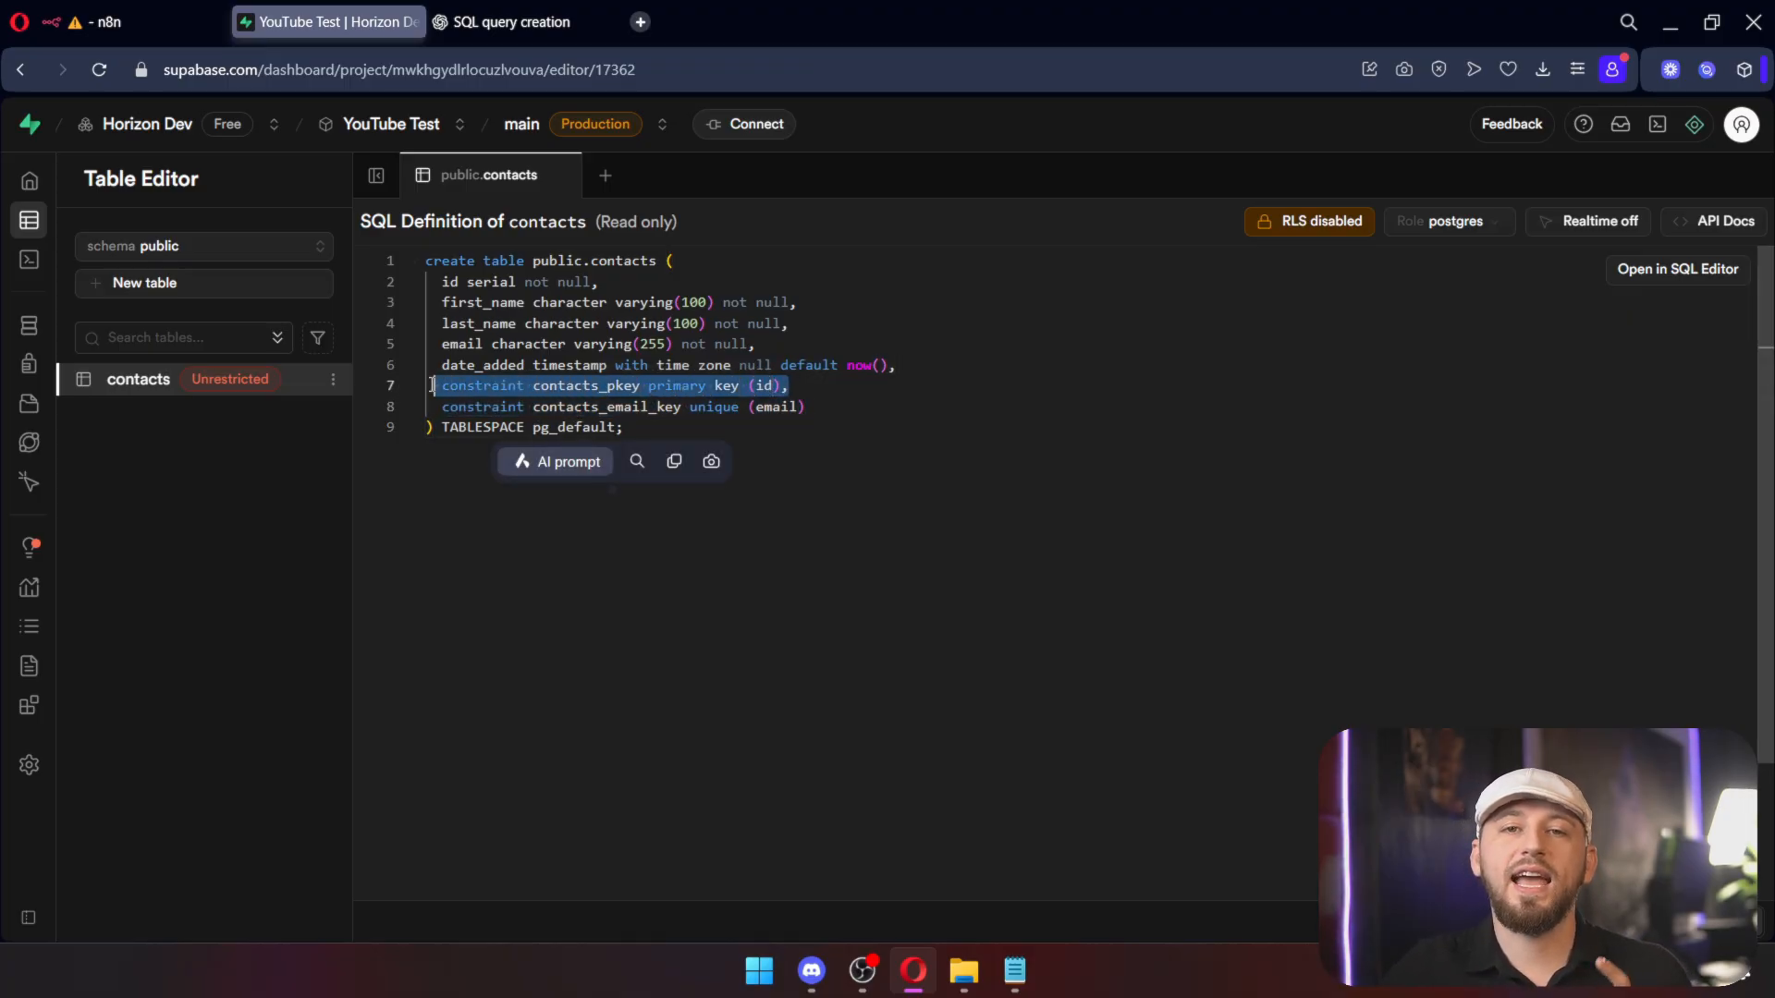
left_click_drag(805, 406, 431, 406)
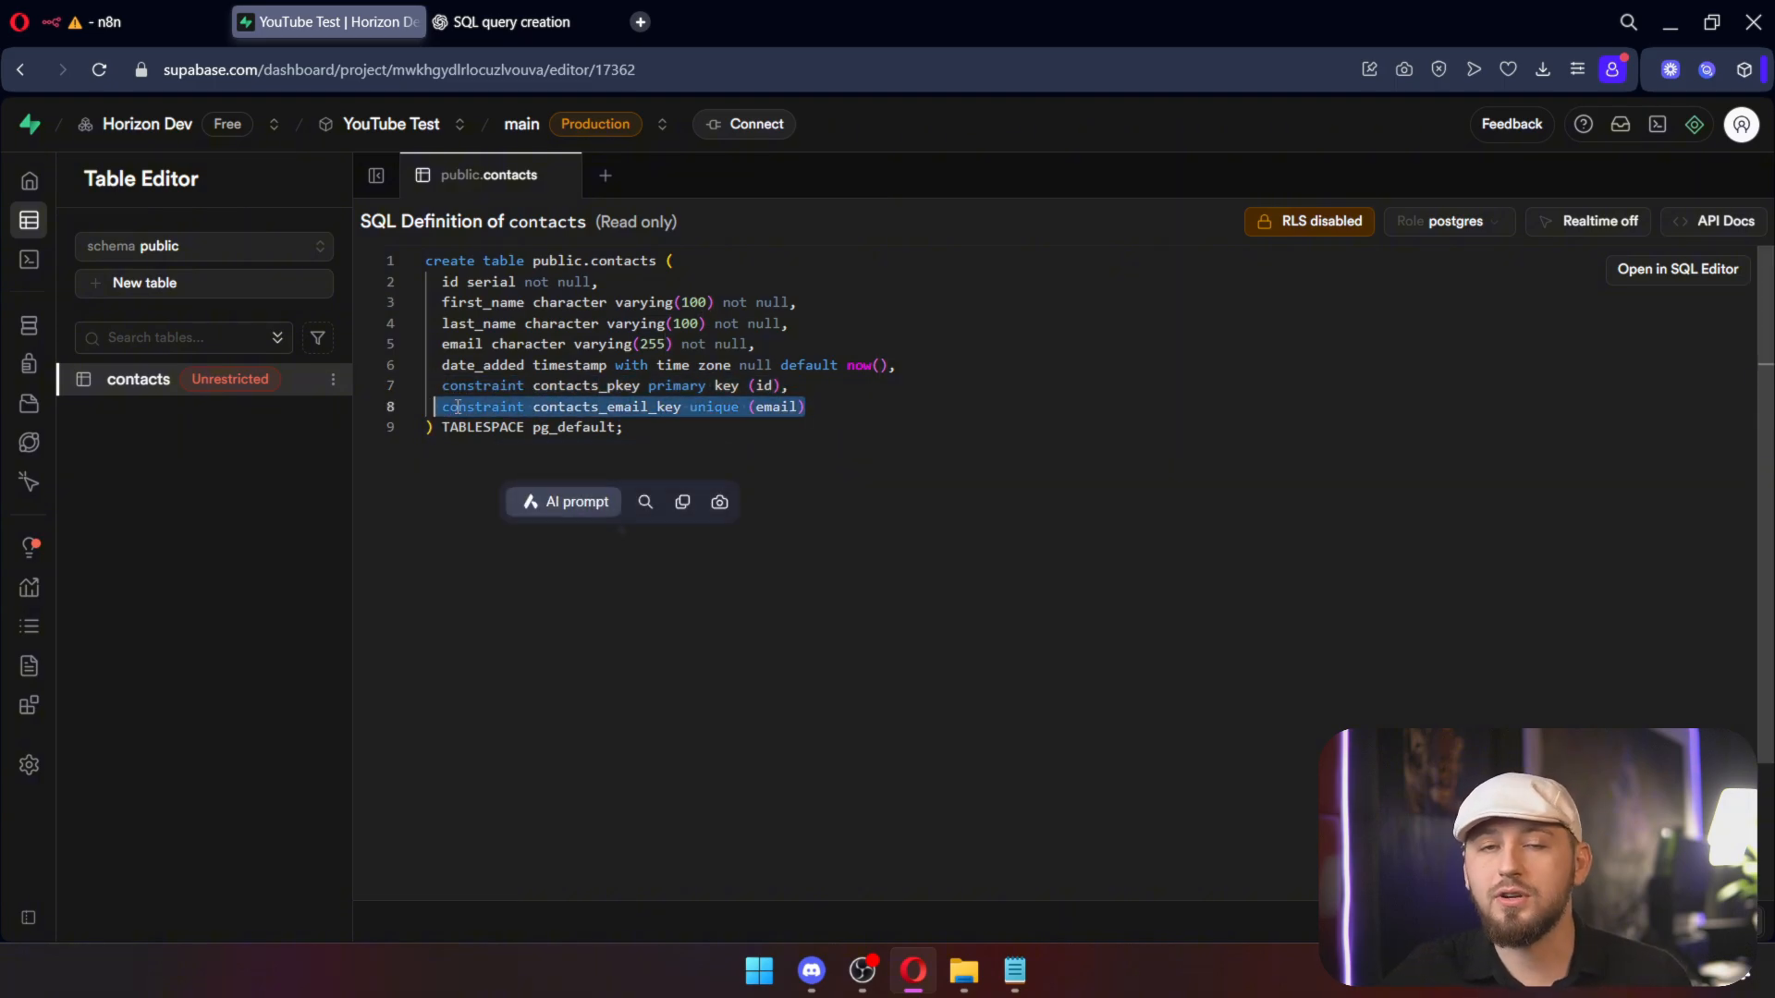
left_click(796, 453)
Step: Remove the email value field, set last_name to test, and run the contacts update
left_click(163, 29)
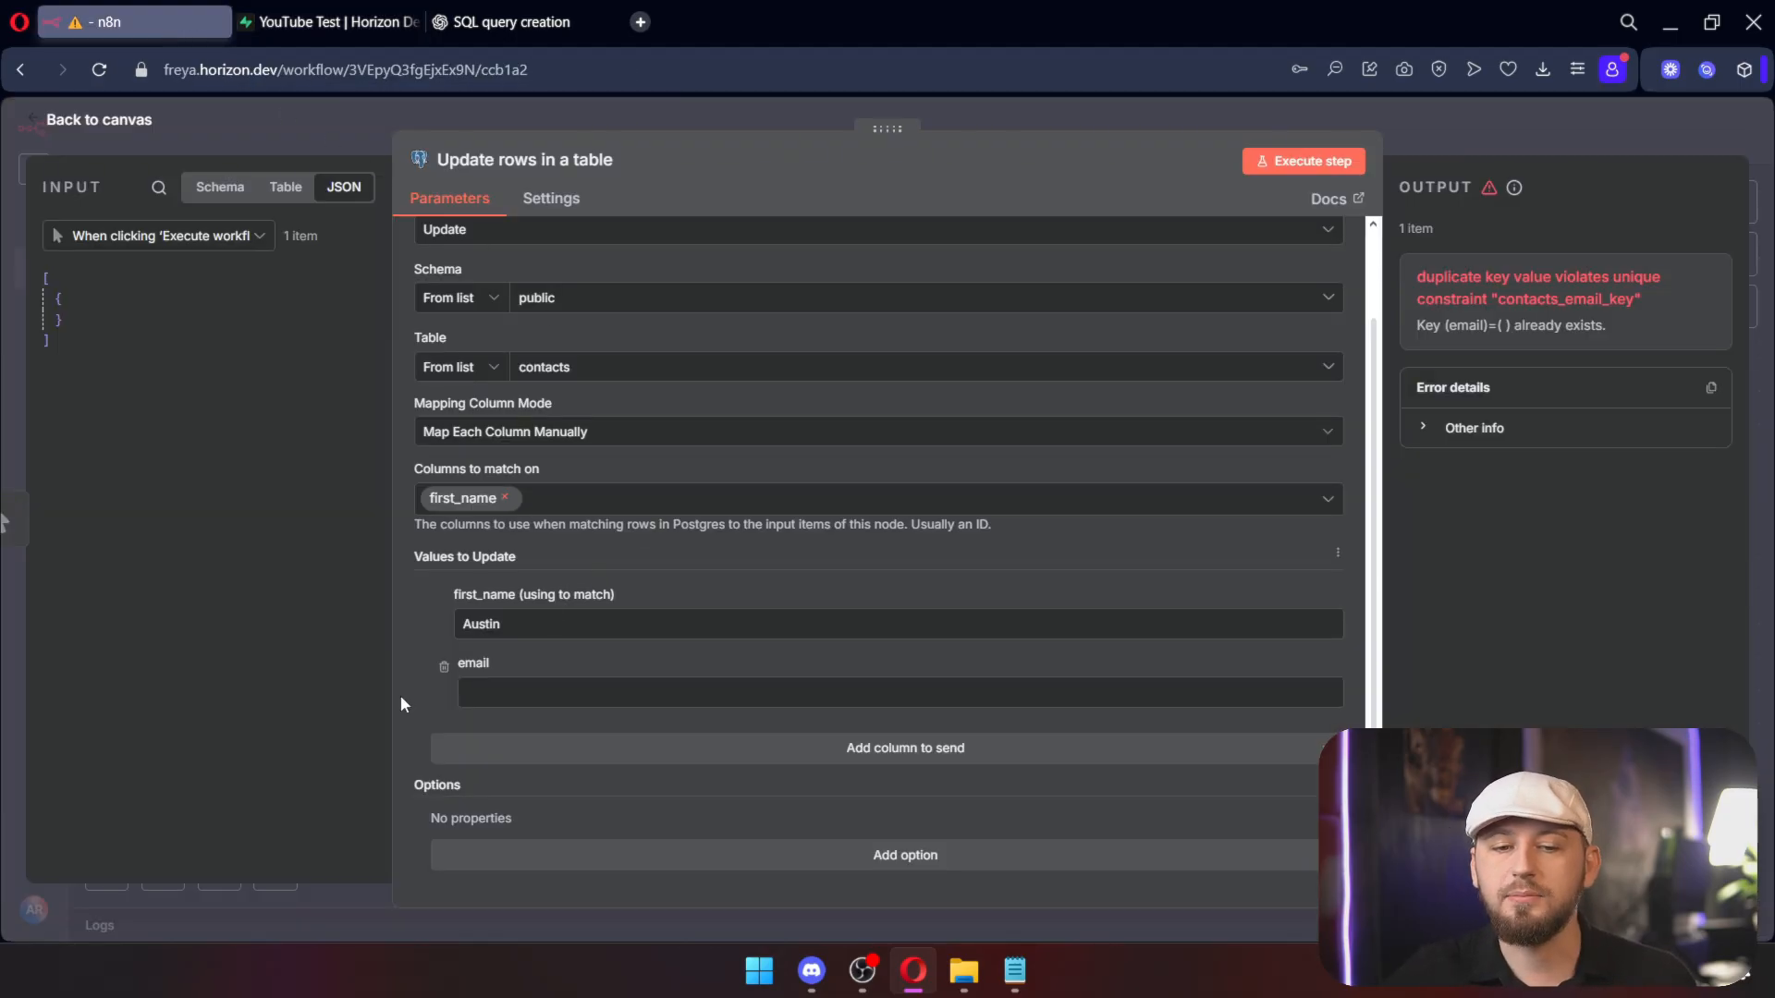
left_click(442, 667)
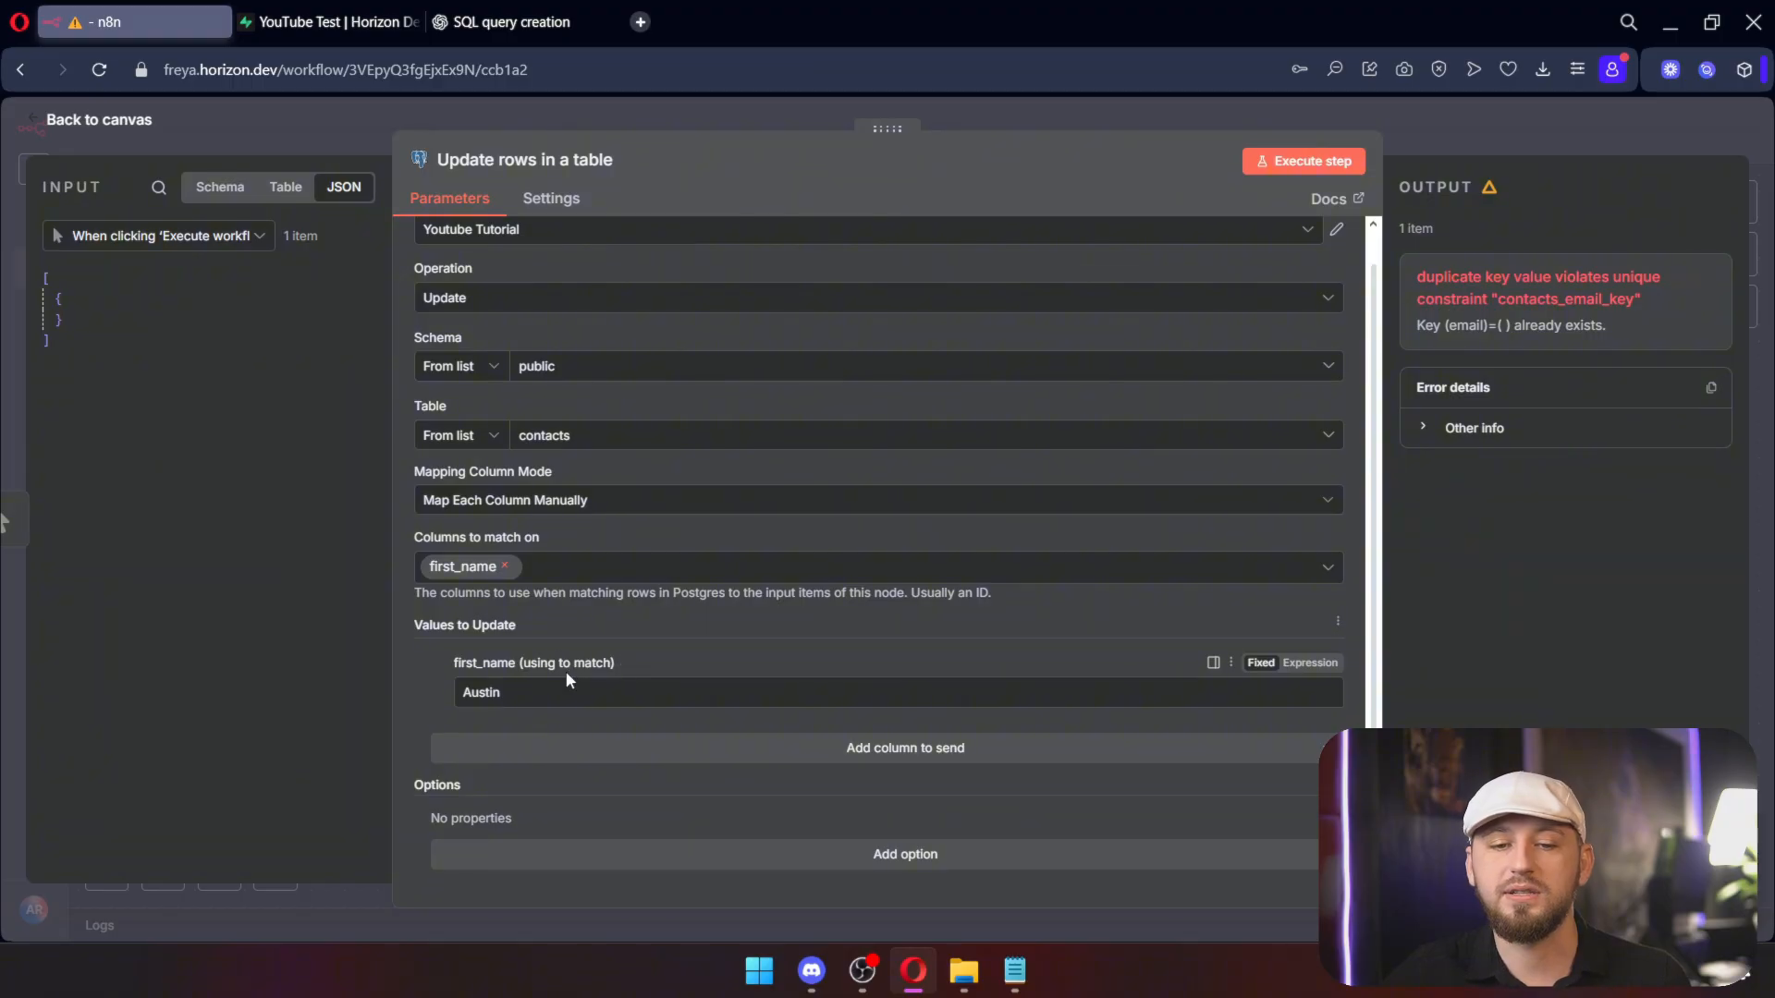
left_click(552, 576)
left_click(354, 660)
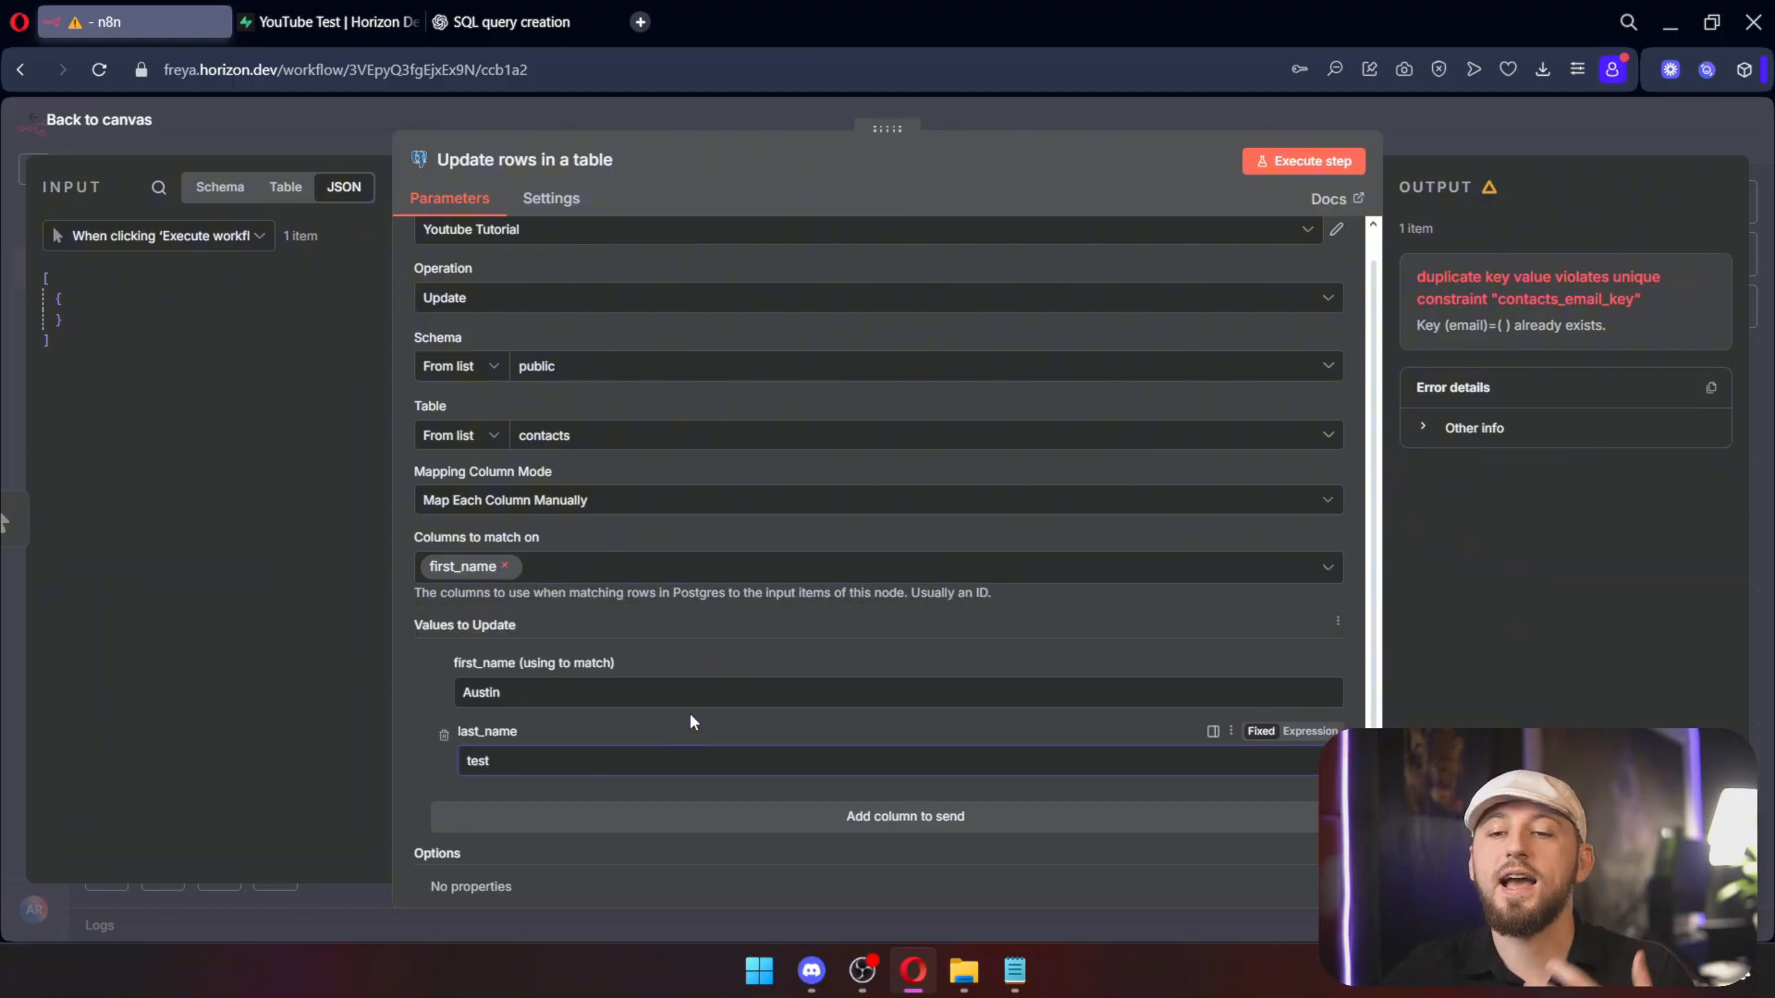
left_click(1285, 161)
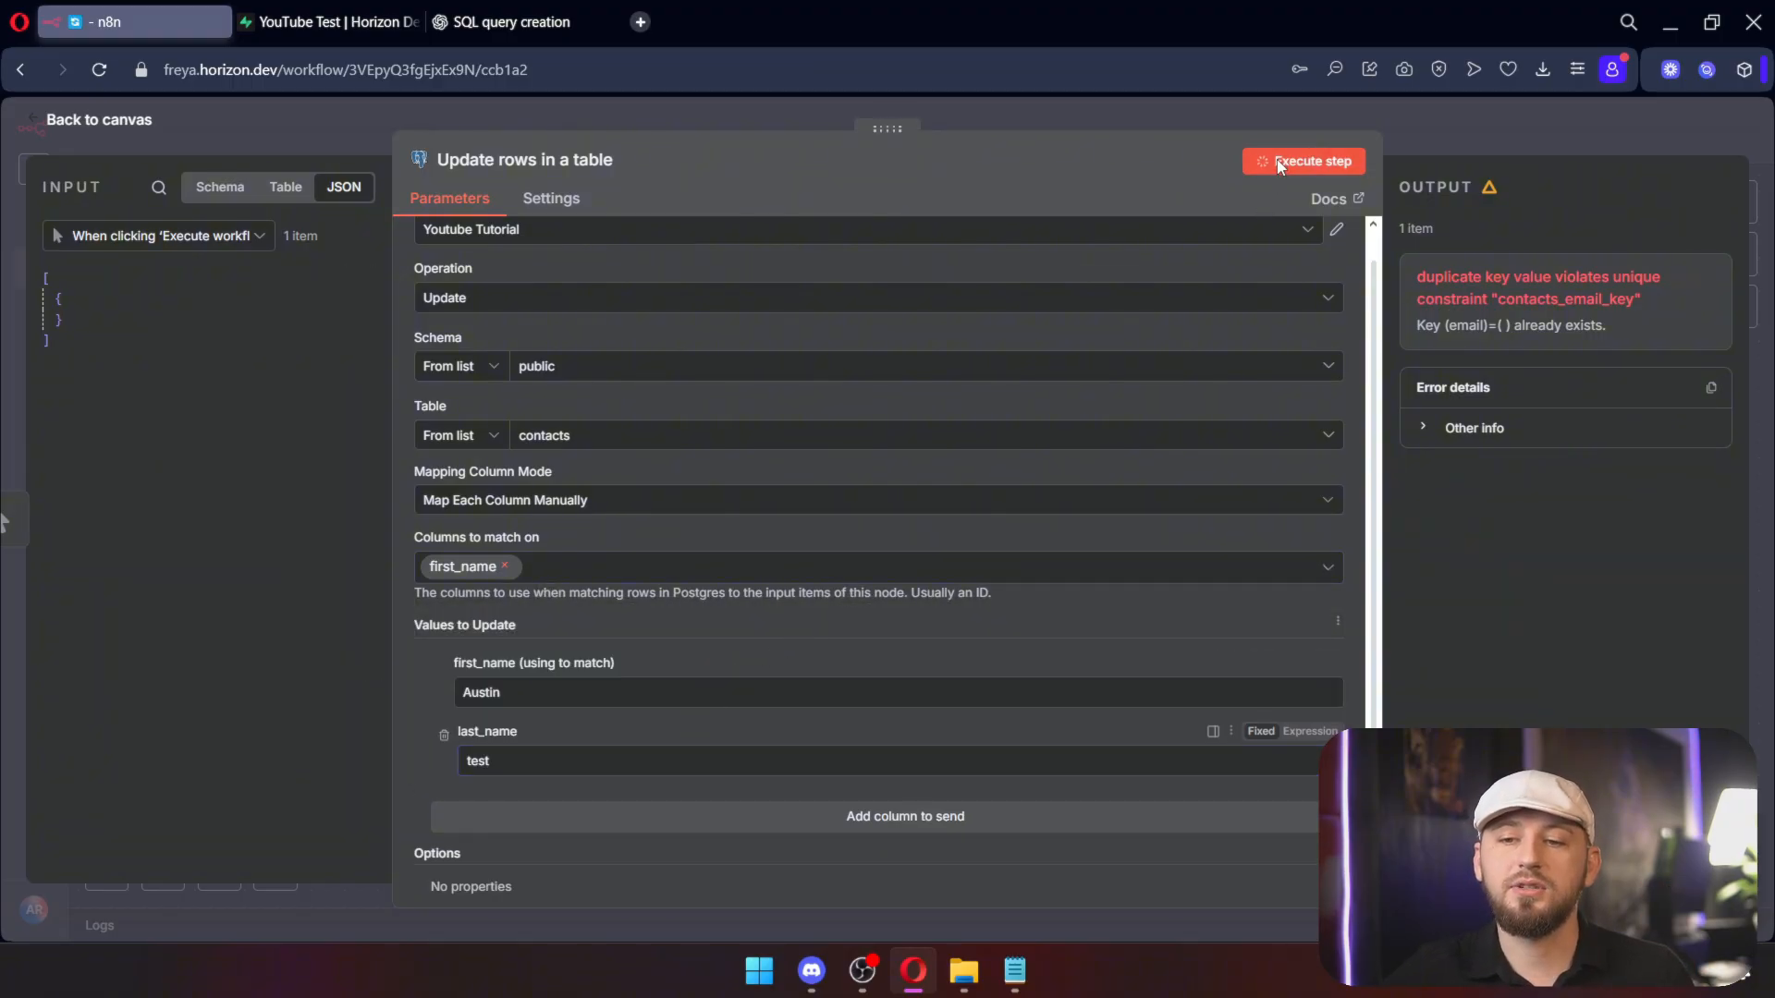
Step: Check the updated rows in Supabase and review the contacts table's SQL definition
left_click(370, 21)
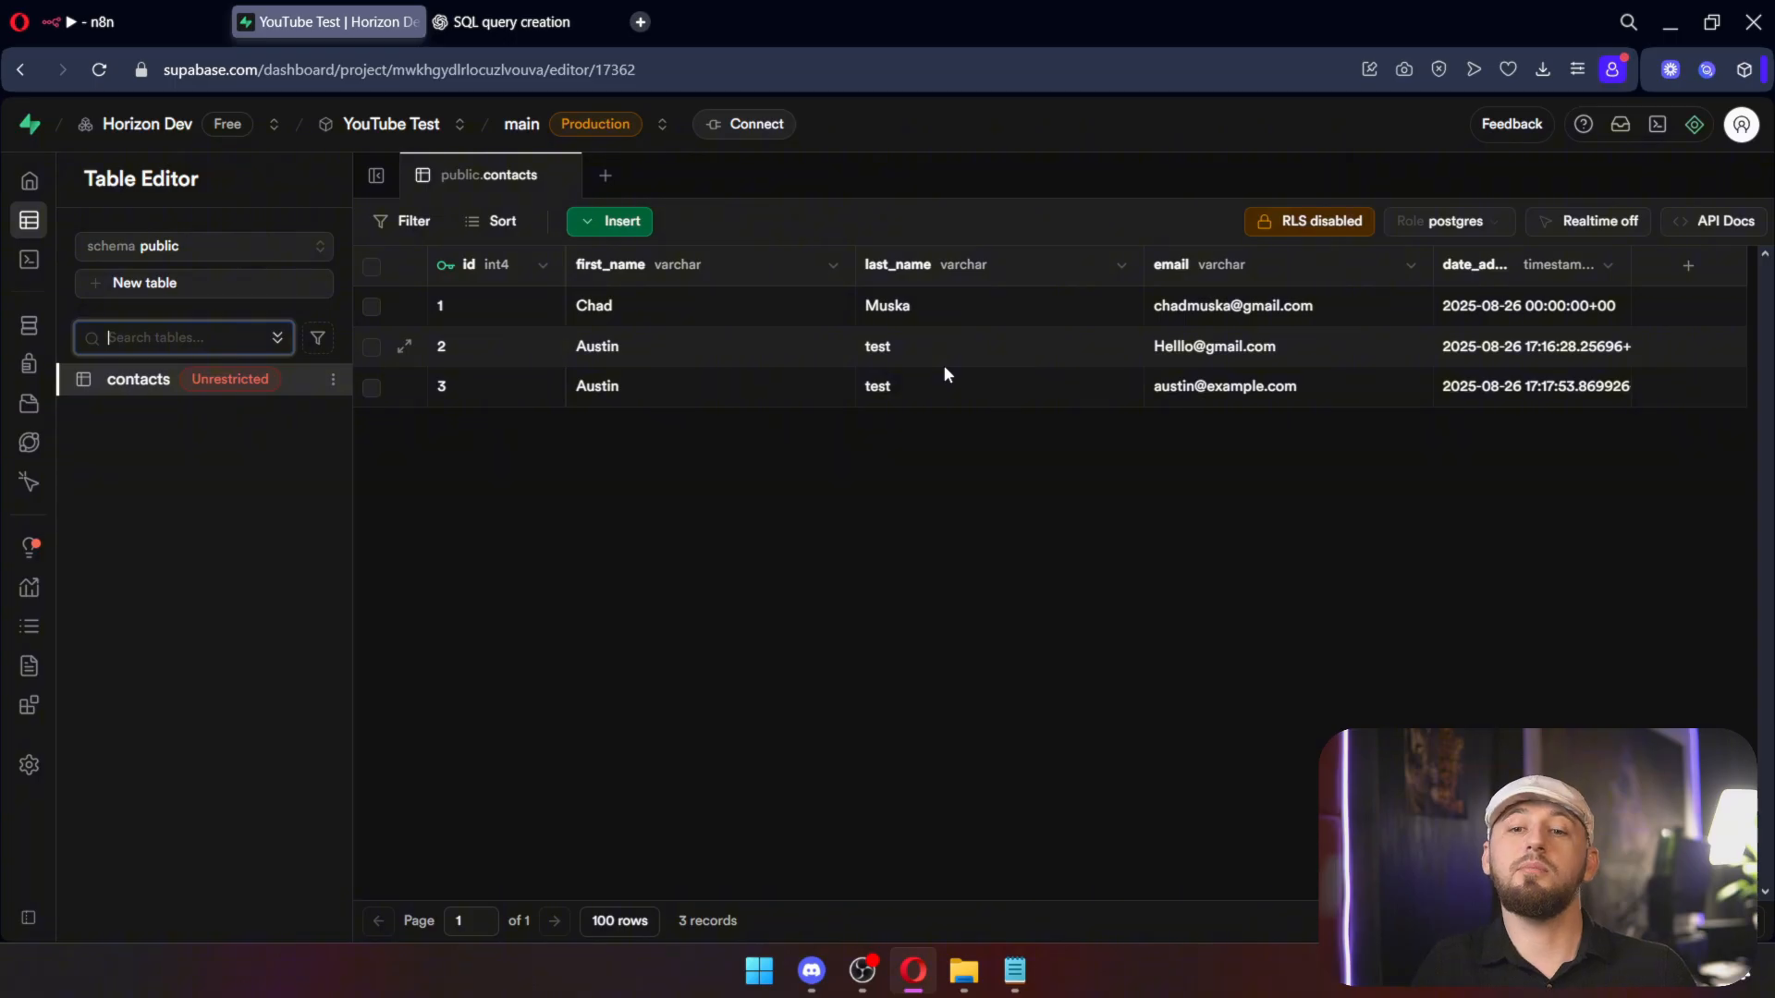
left_click(1717, 921)
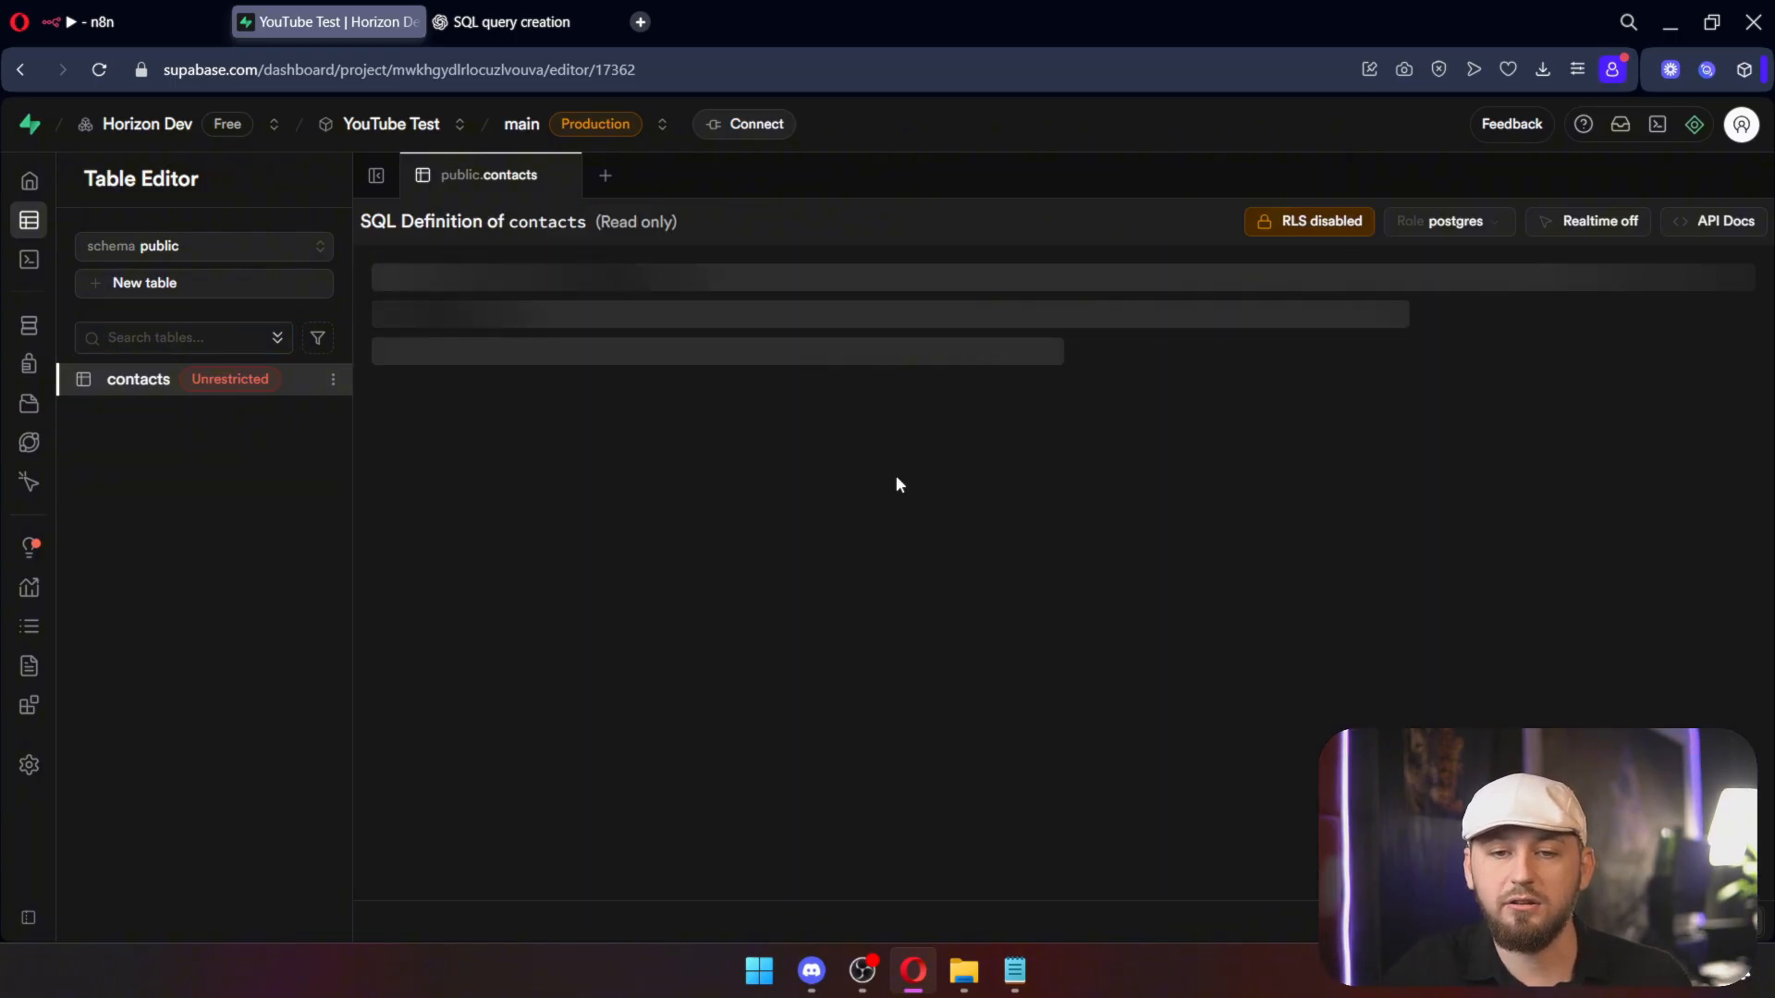
left_click_drag(800, 456, 359, 261)
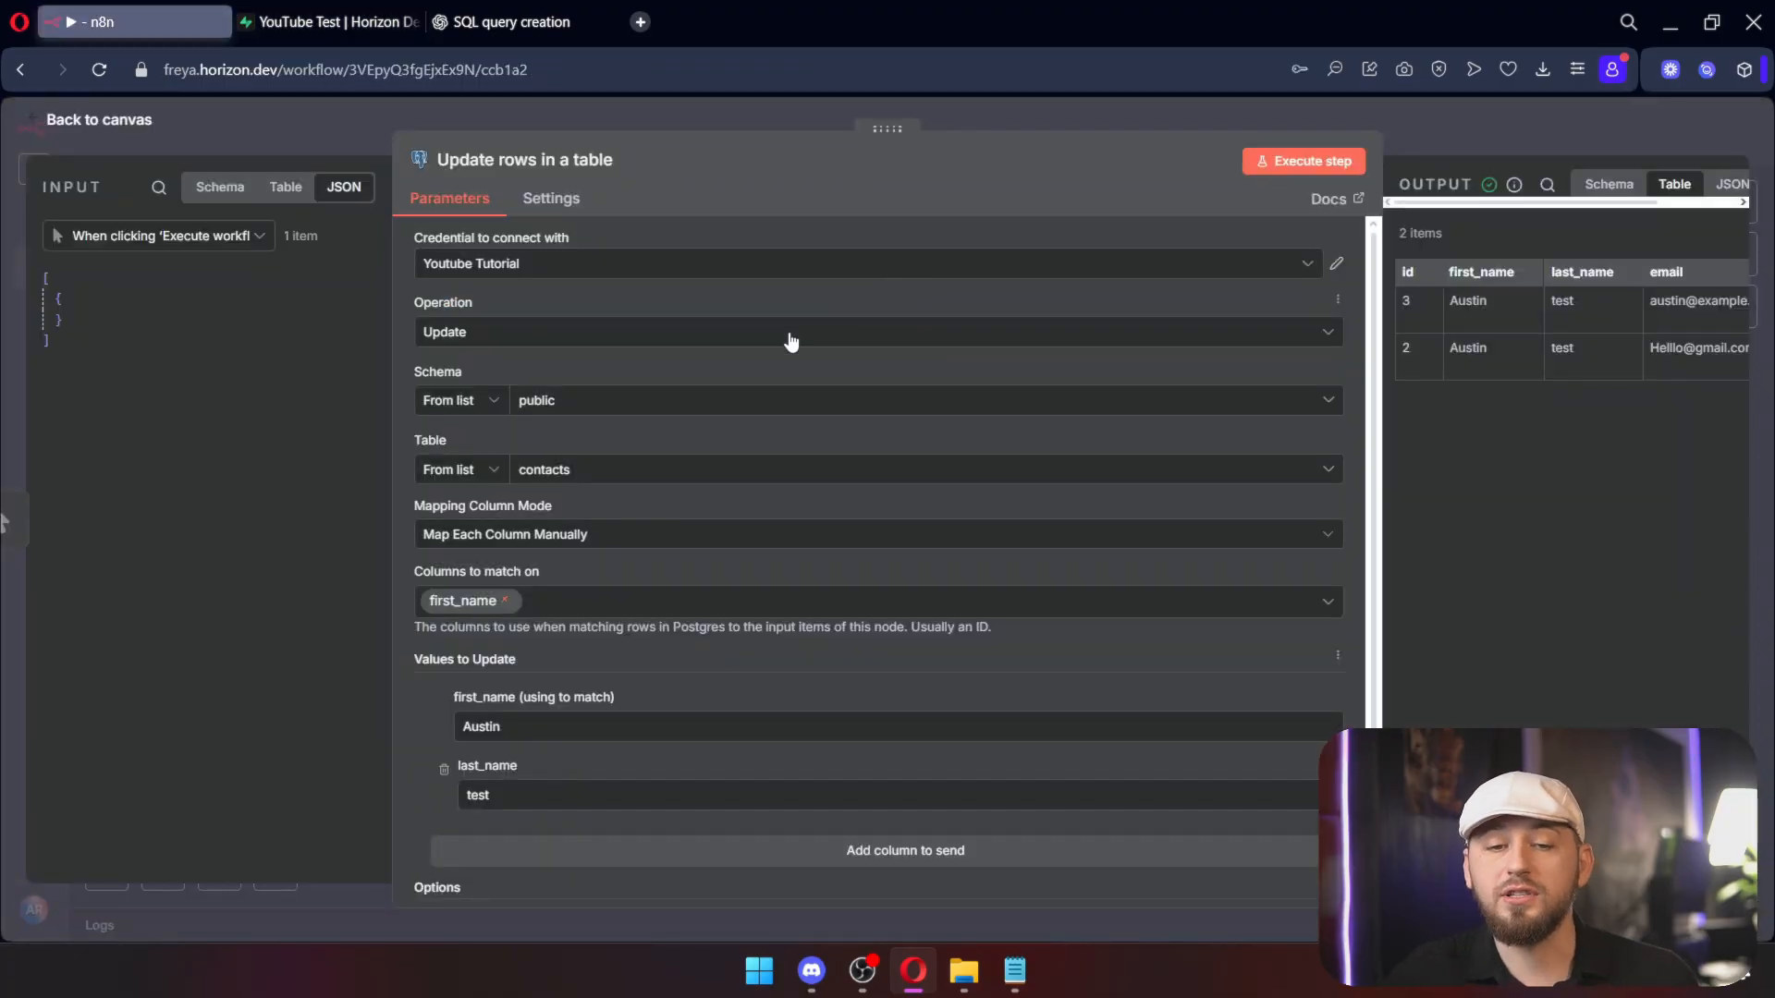
left_click(760, 345)
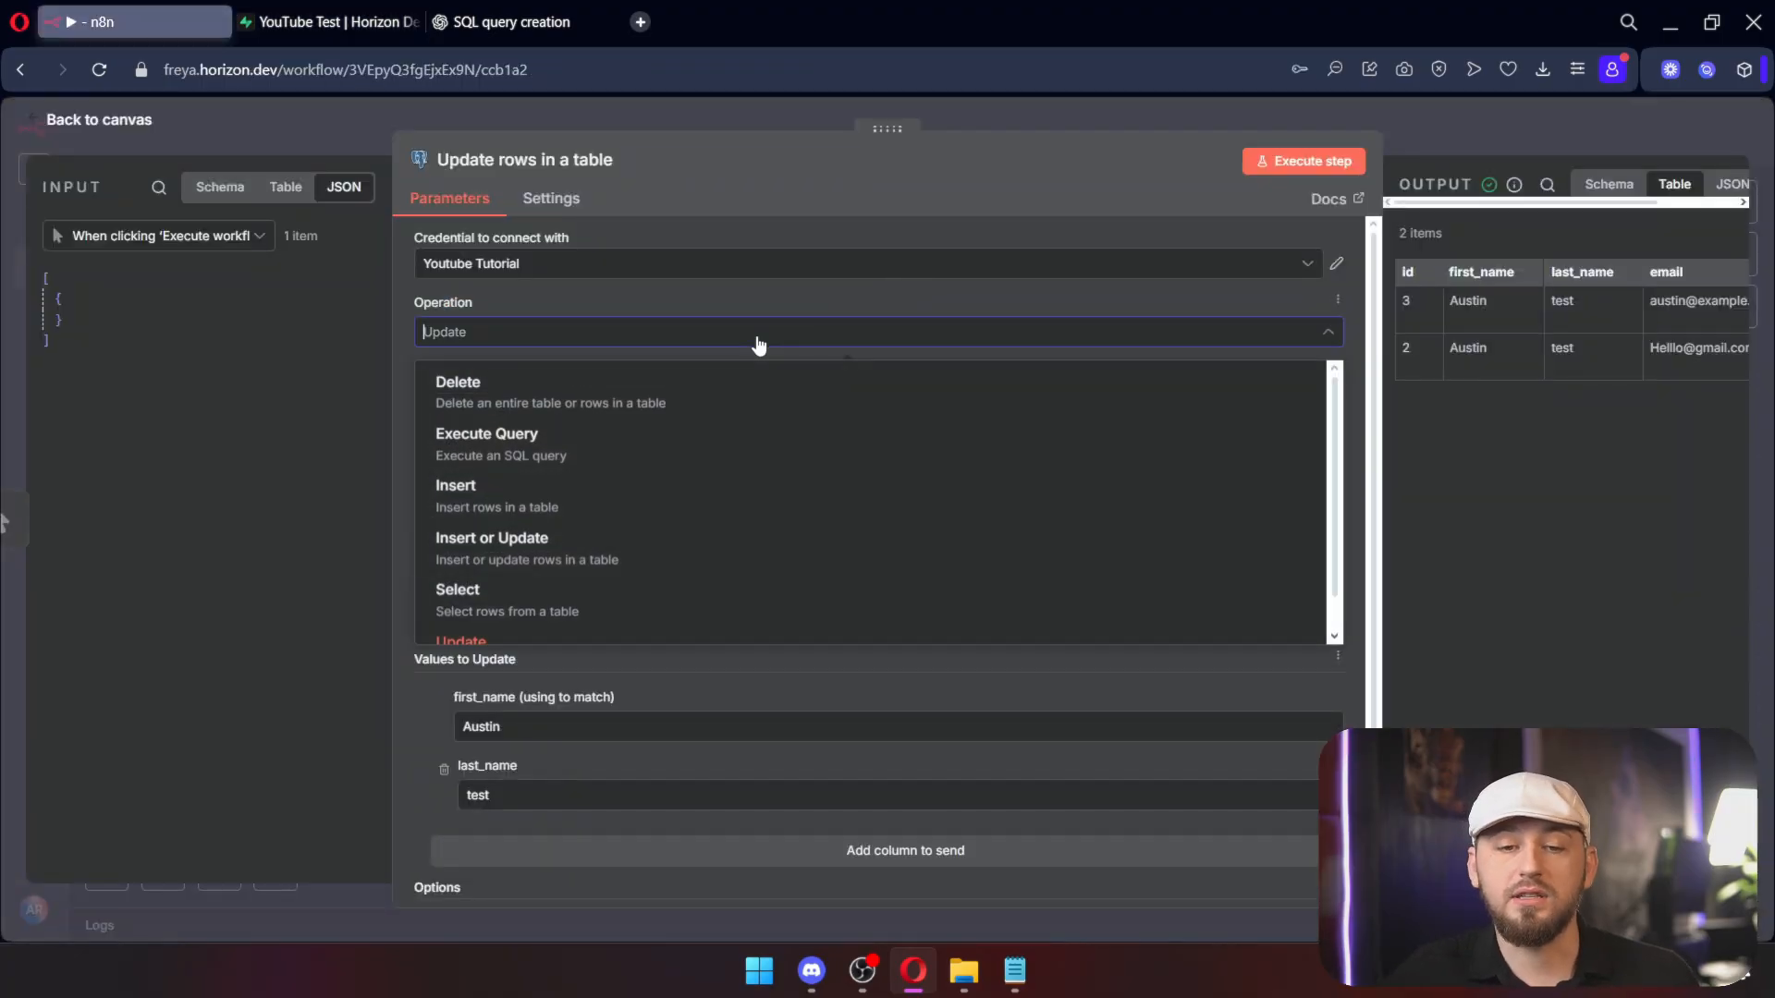
scroll(712, 365, "down", 2)
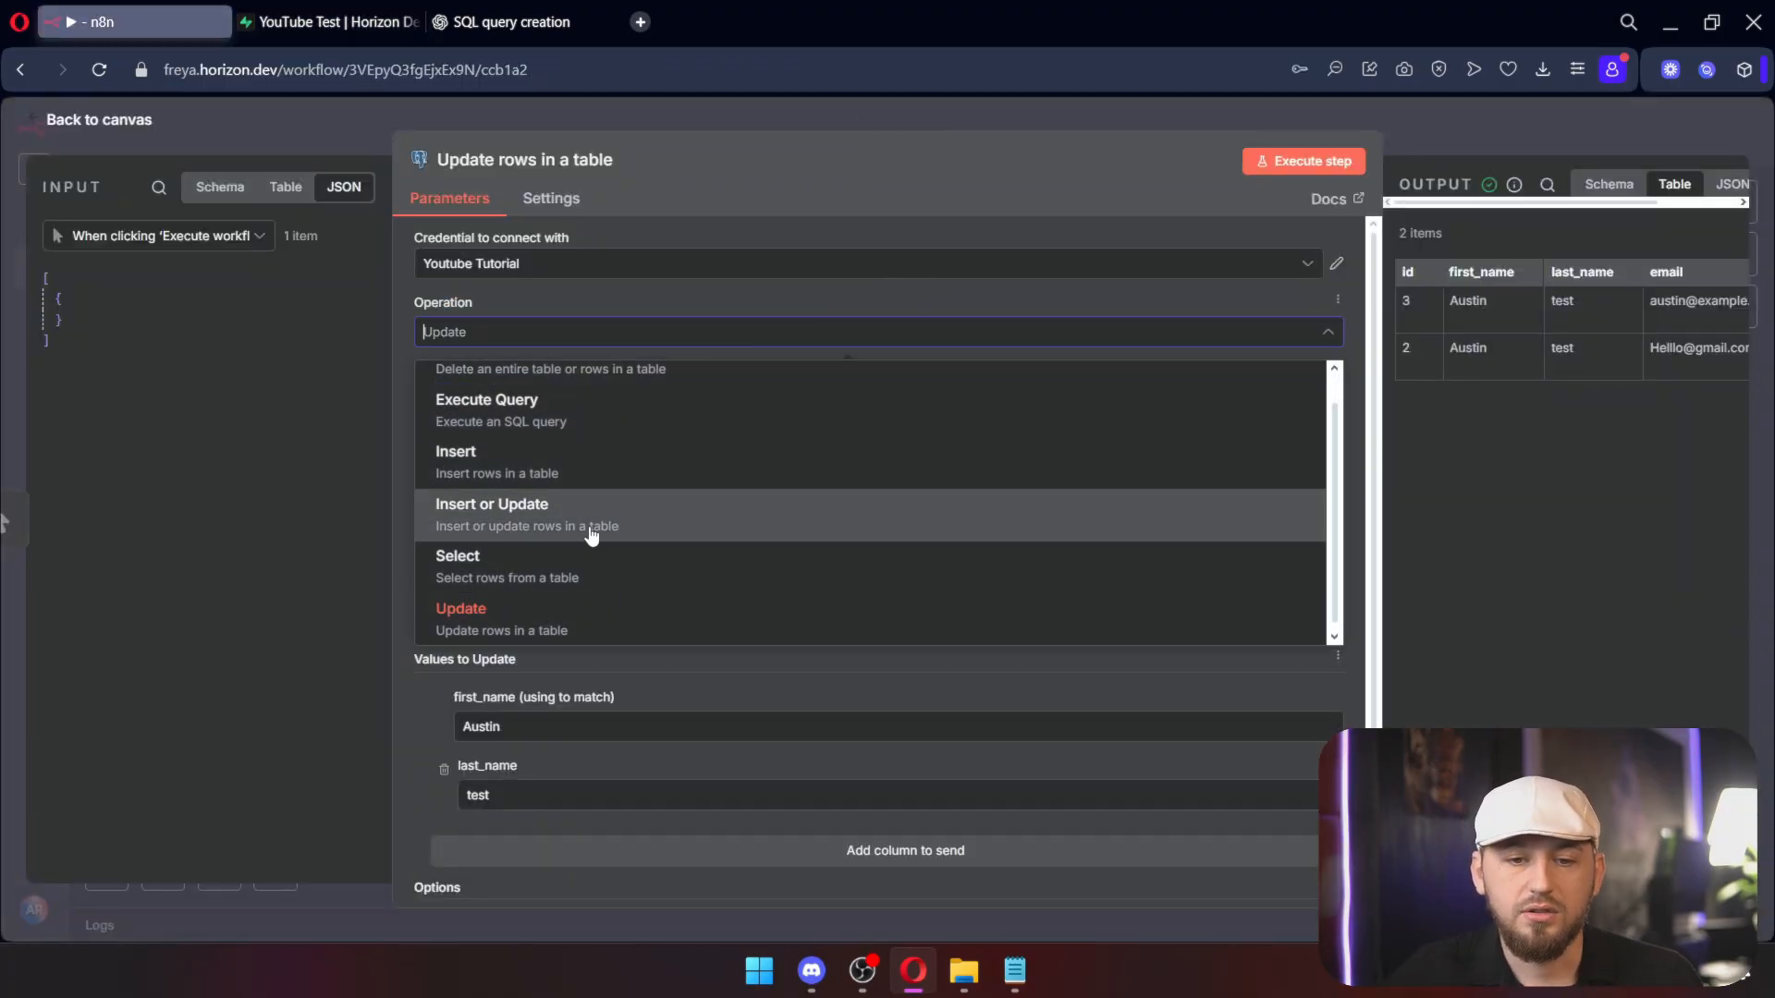
Step: Configure a Postgres Delete of rows where first_name equals Austin and run it
scroll(549, 497, "up", 1)
left_click(551, 410)
left_click(536, 543)
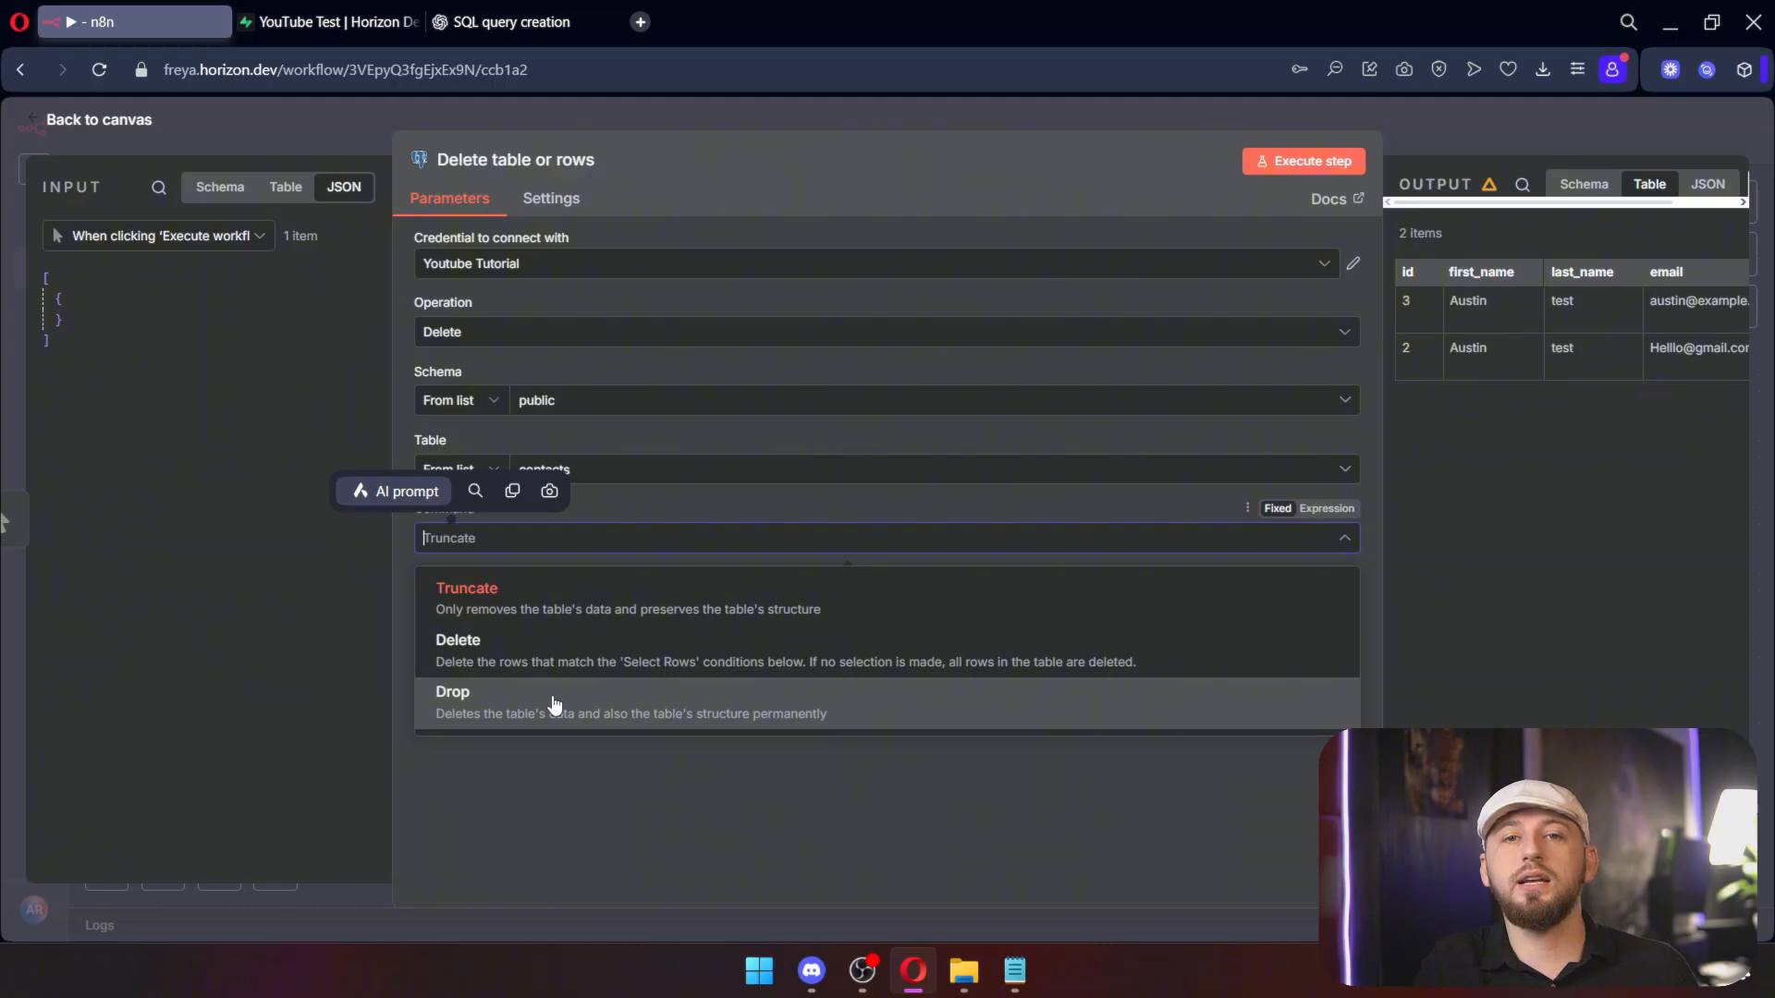
left_click(553, 651)
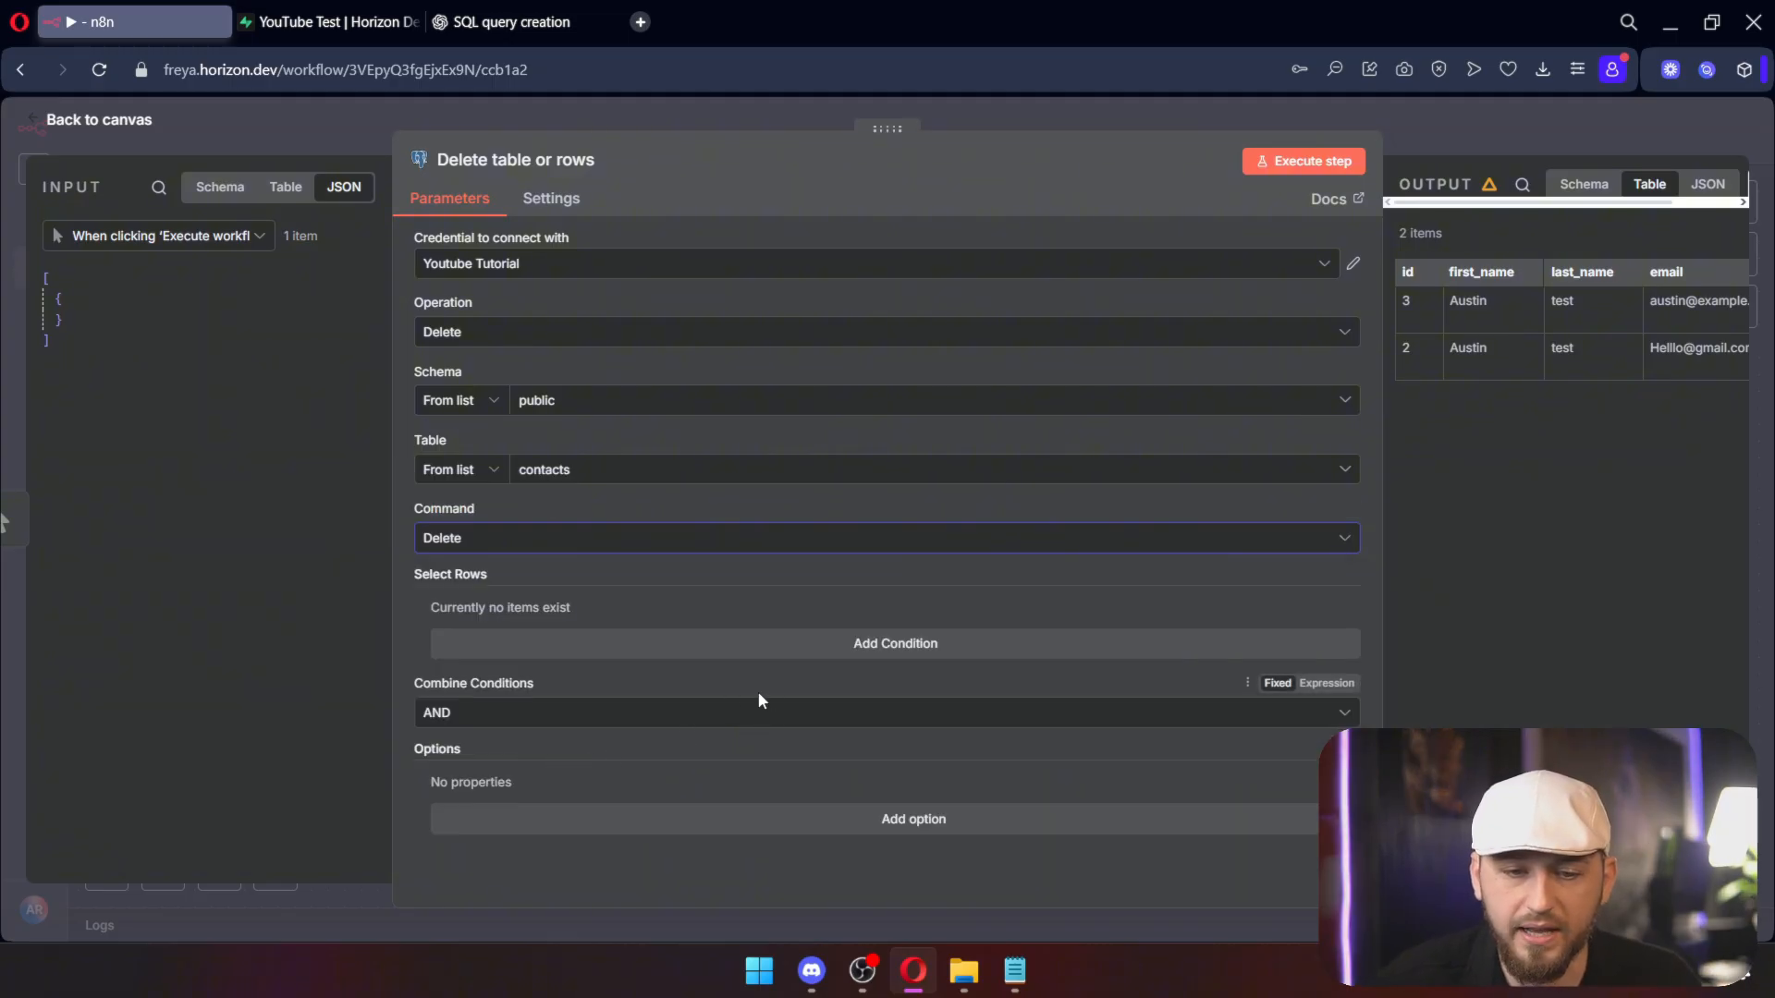
left_click(755, 645)
left_click(592, 641)
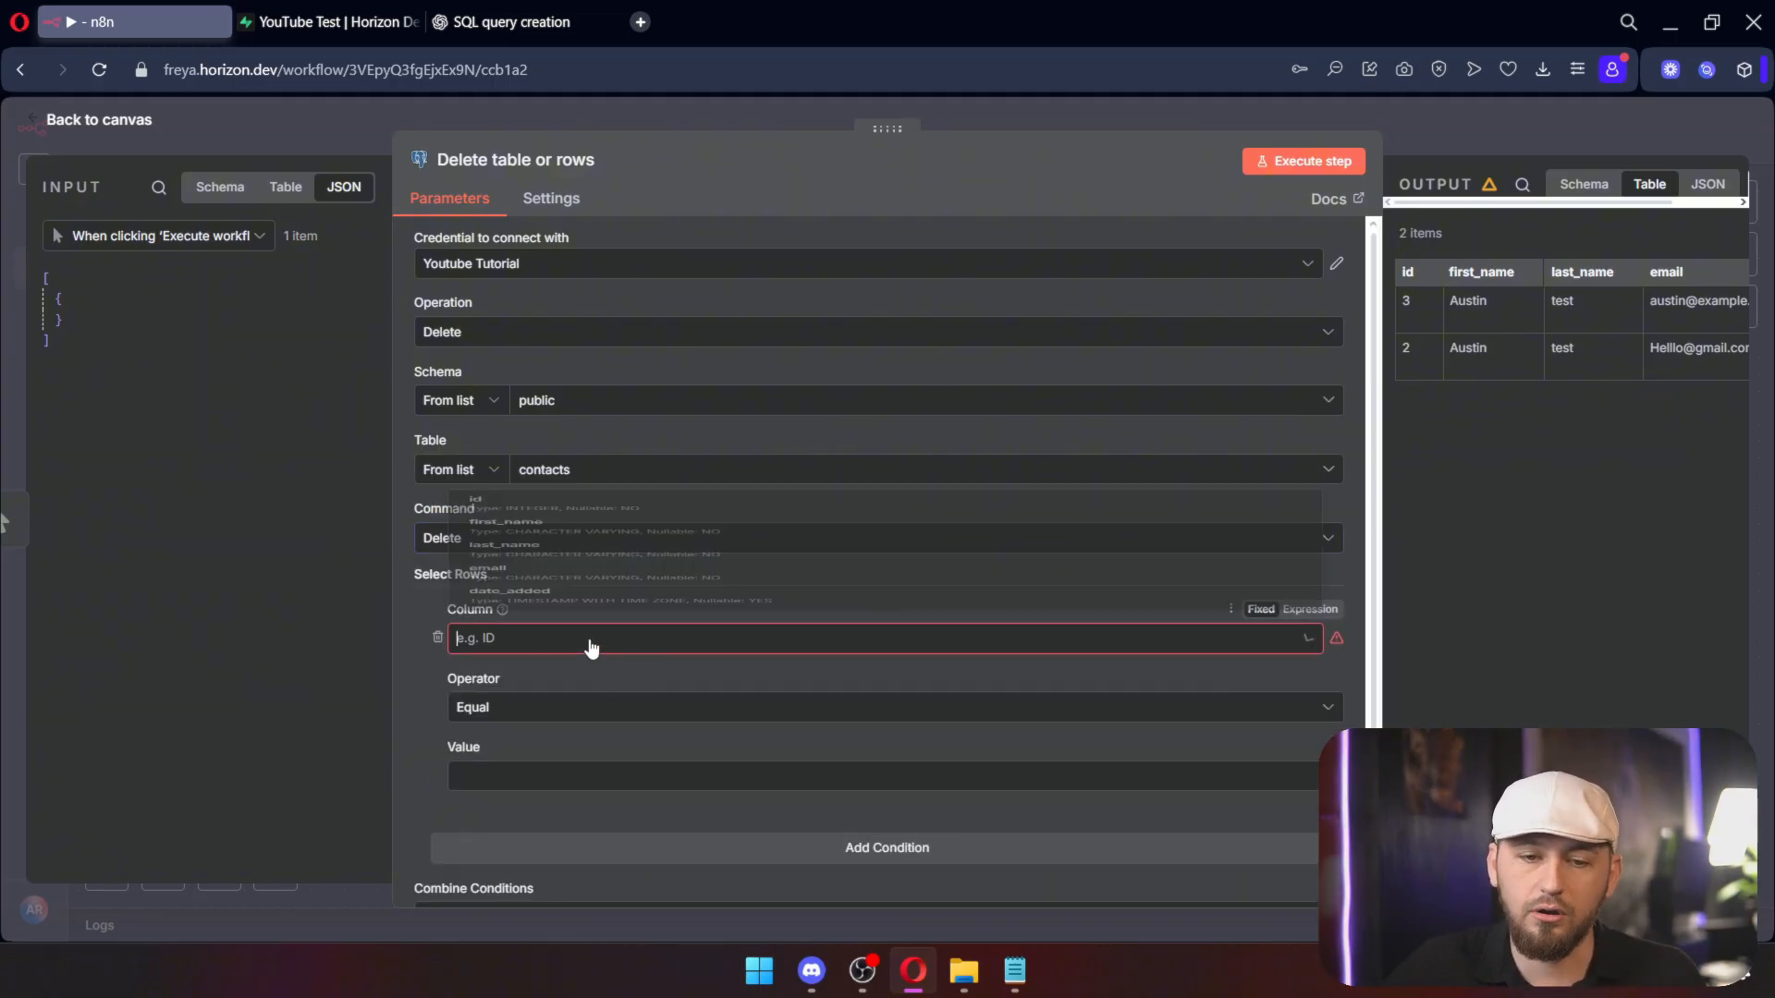
left_click(597, 448)
left_click(557, 769)
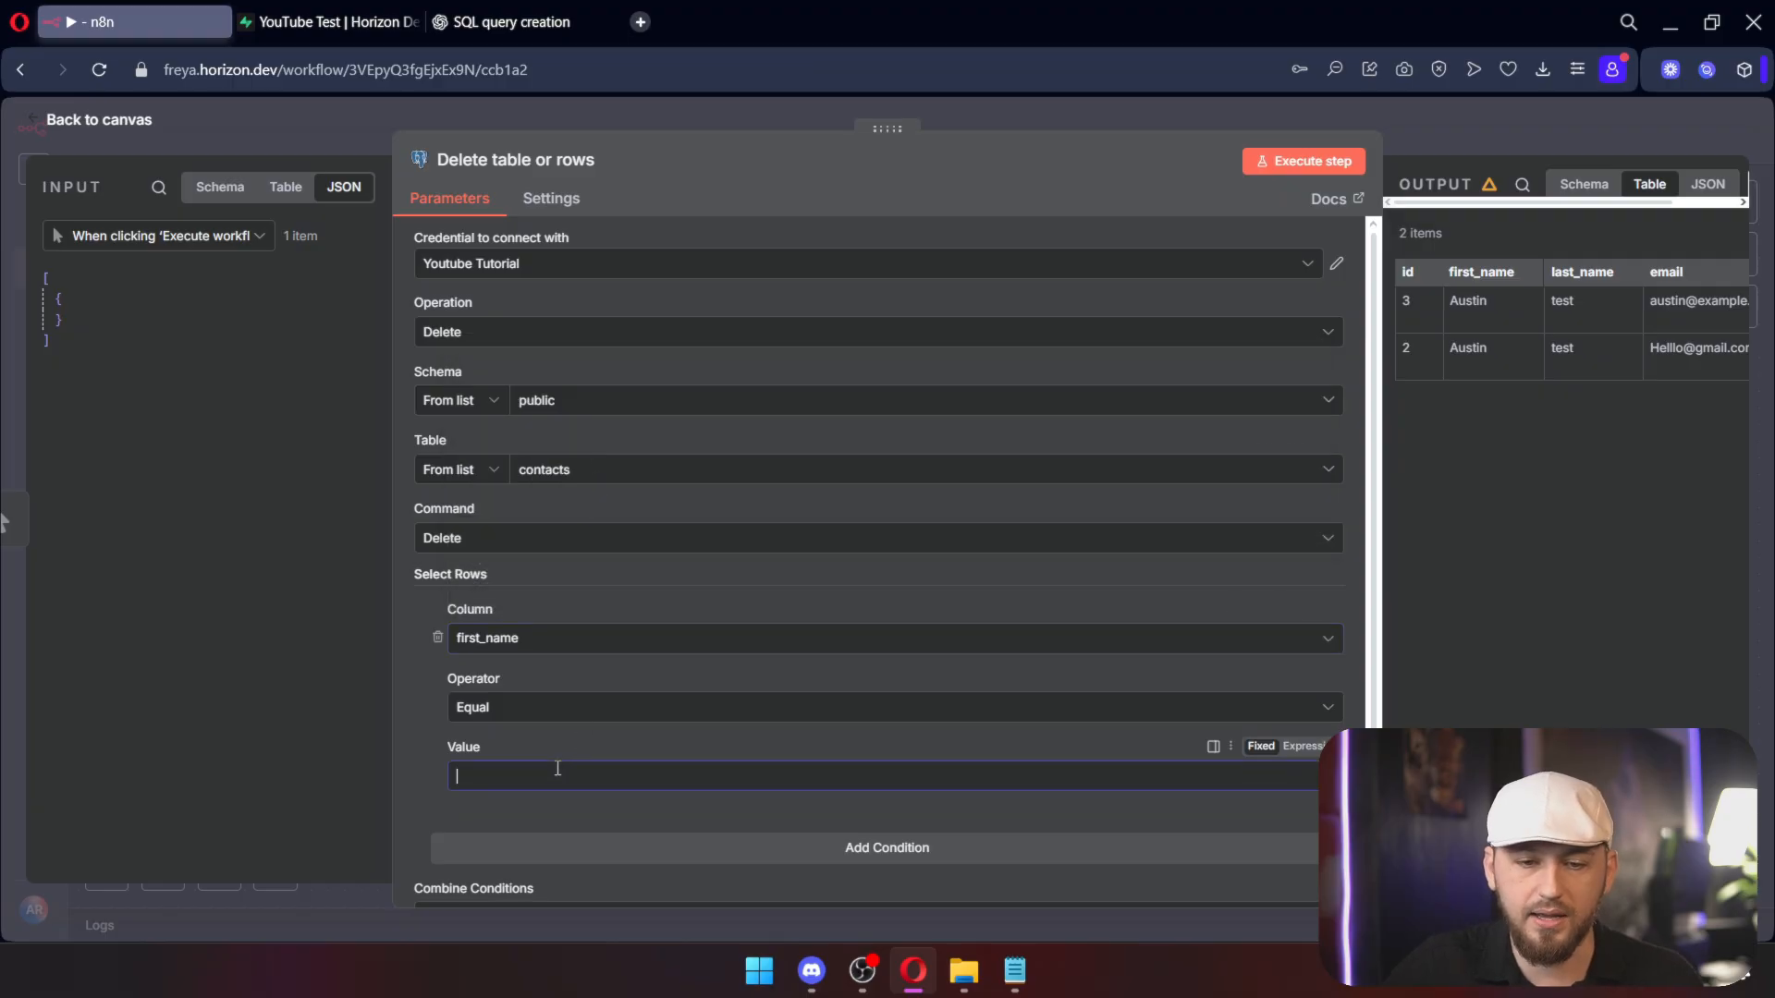
type("Austin")
left_click(1303, 161)
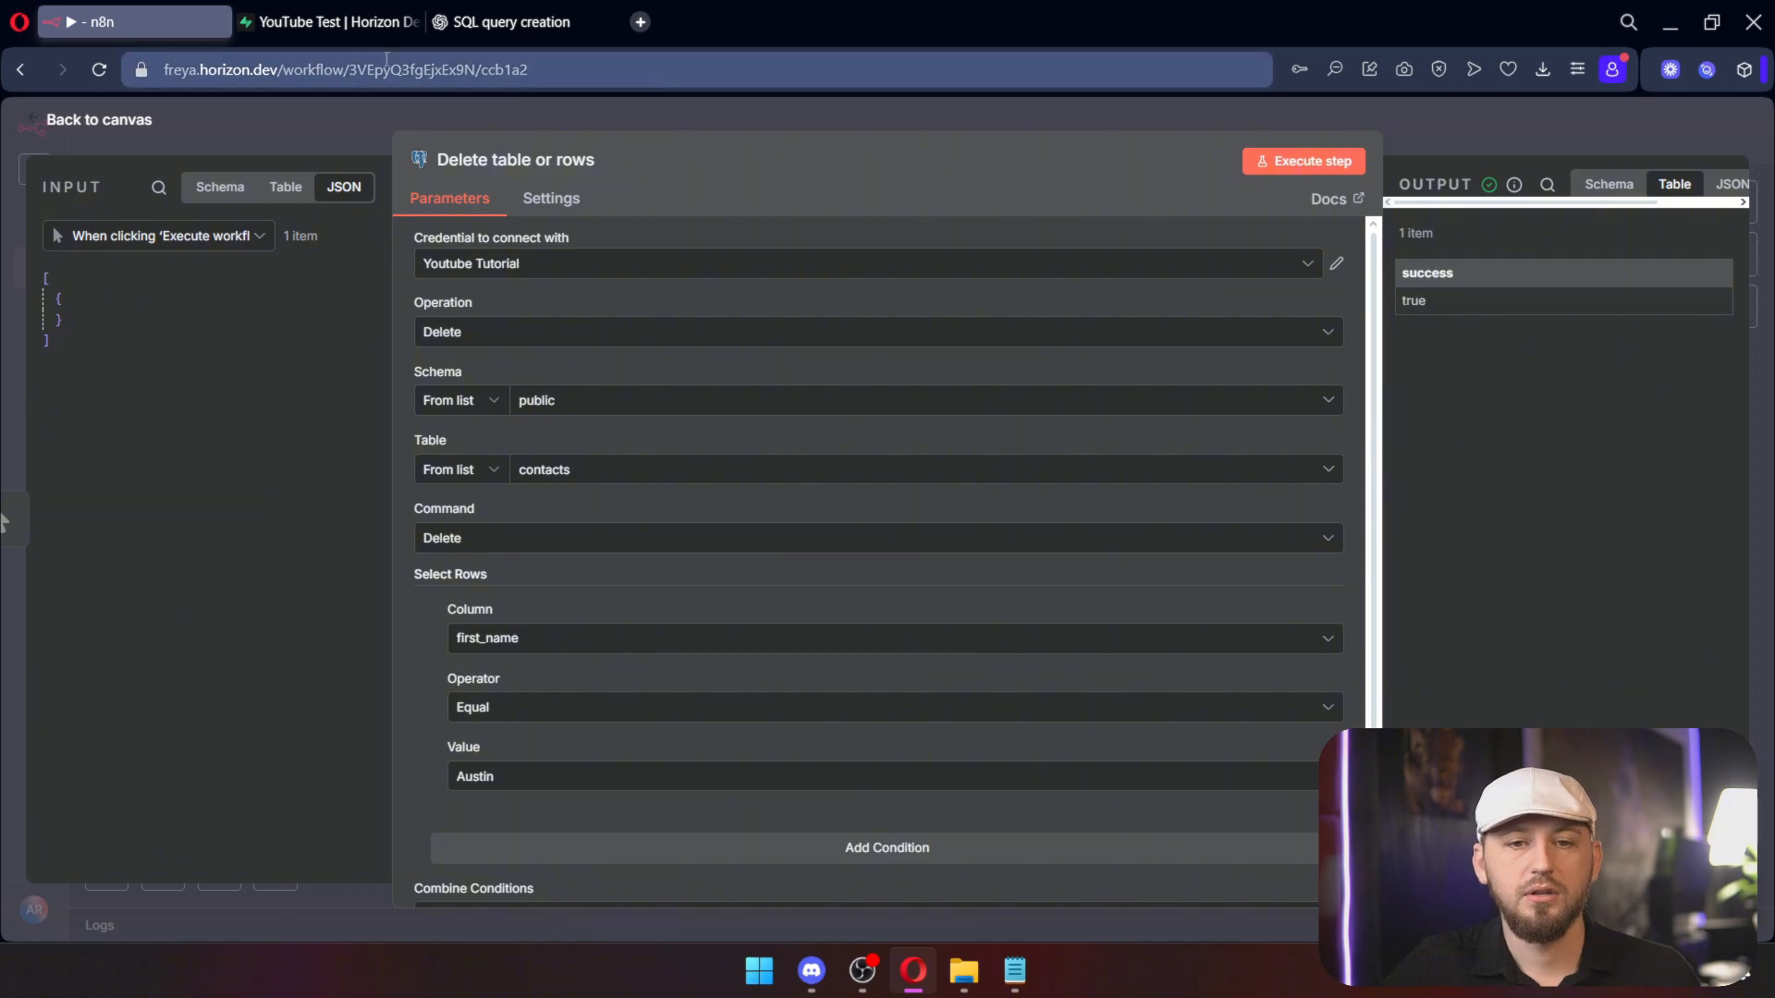
Step: Reopen the Supabase contacts table to confirm only the original row remains
left_click(322, 23)
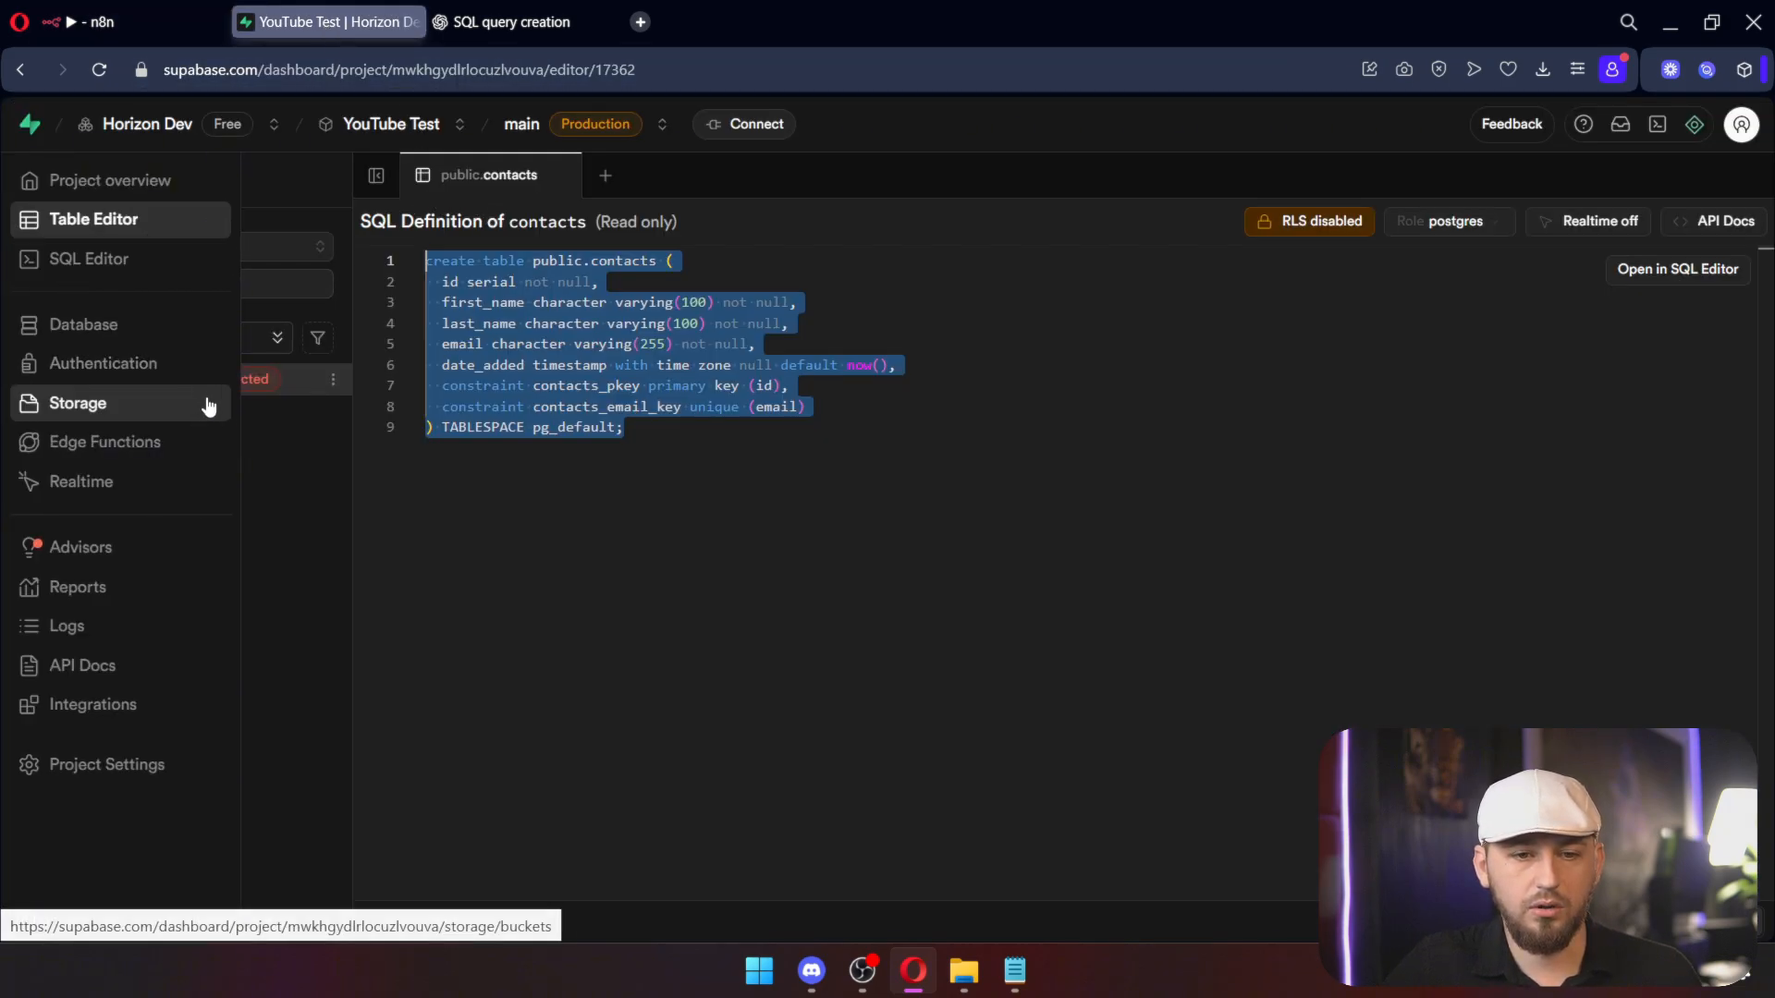
left_click(158, 382)
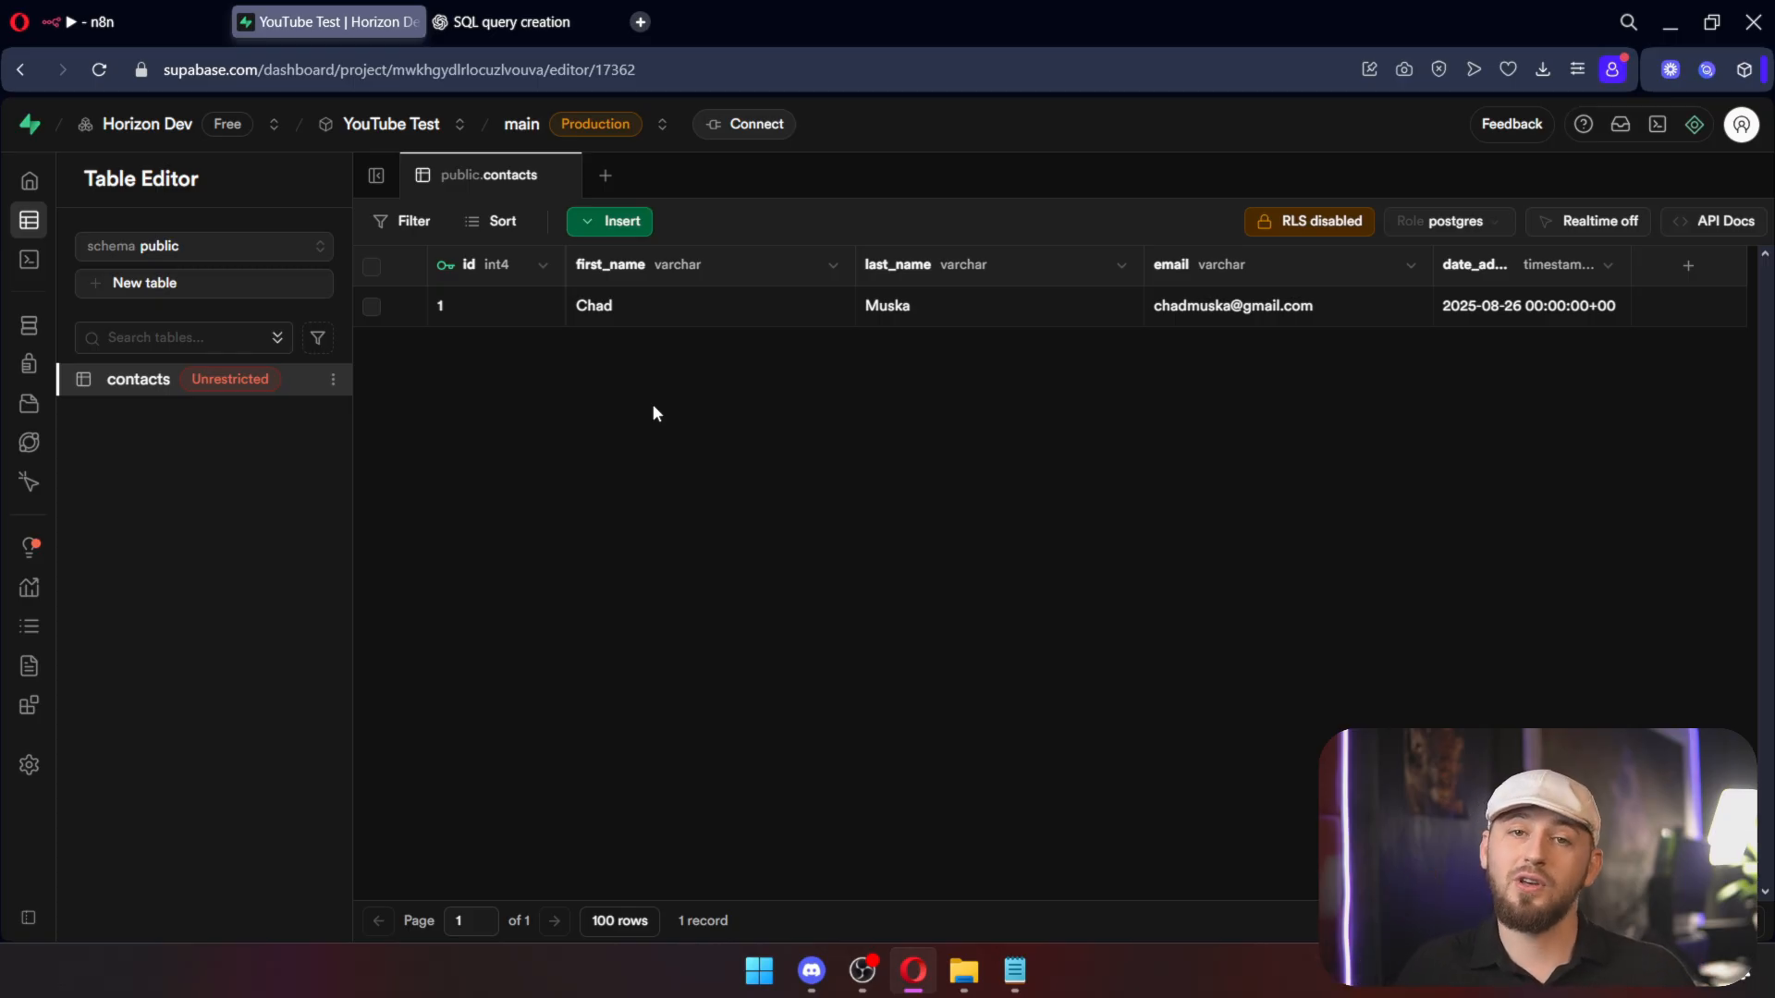
left_click(757, 435)
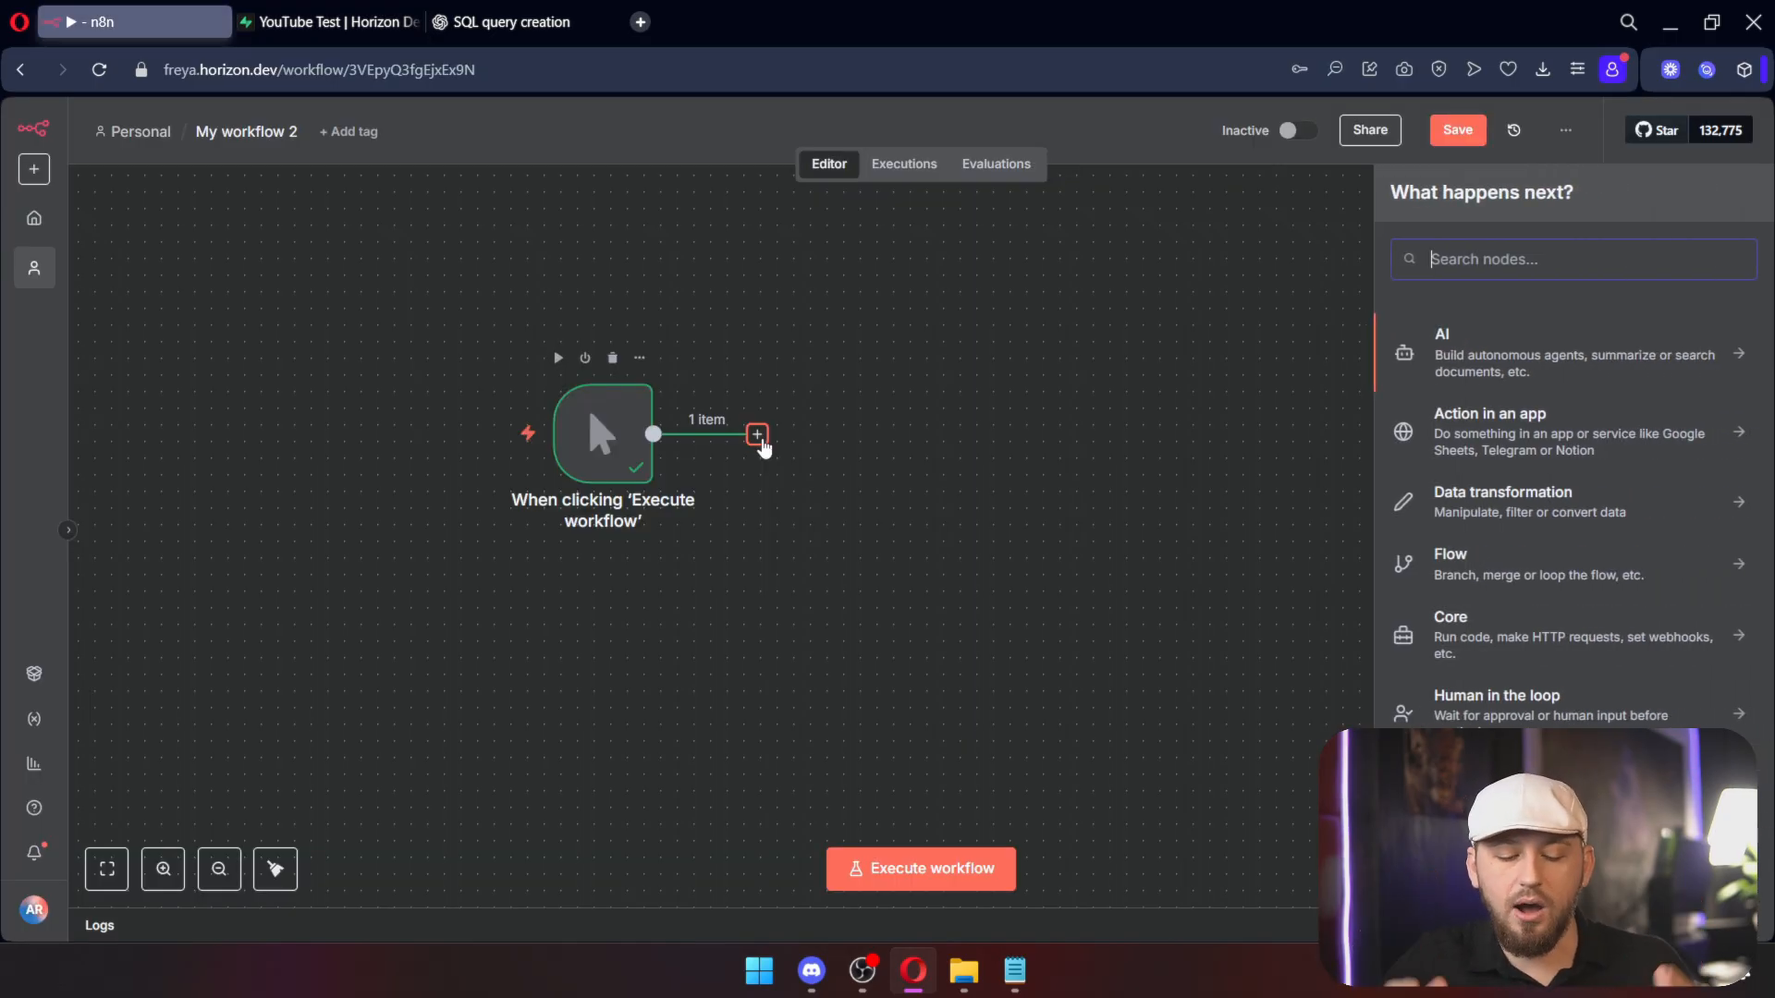
Step: Add a Postgres 'Insert or update rows' step on contacts, fill the contact values, and run it
type("pos")
left_click(1513, 346)
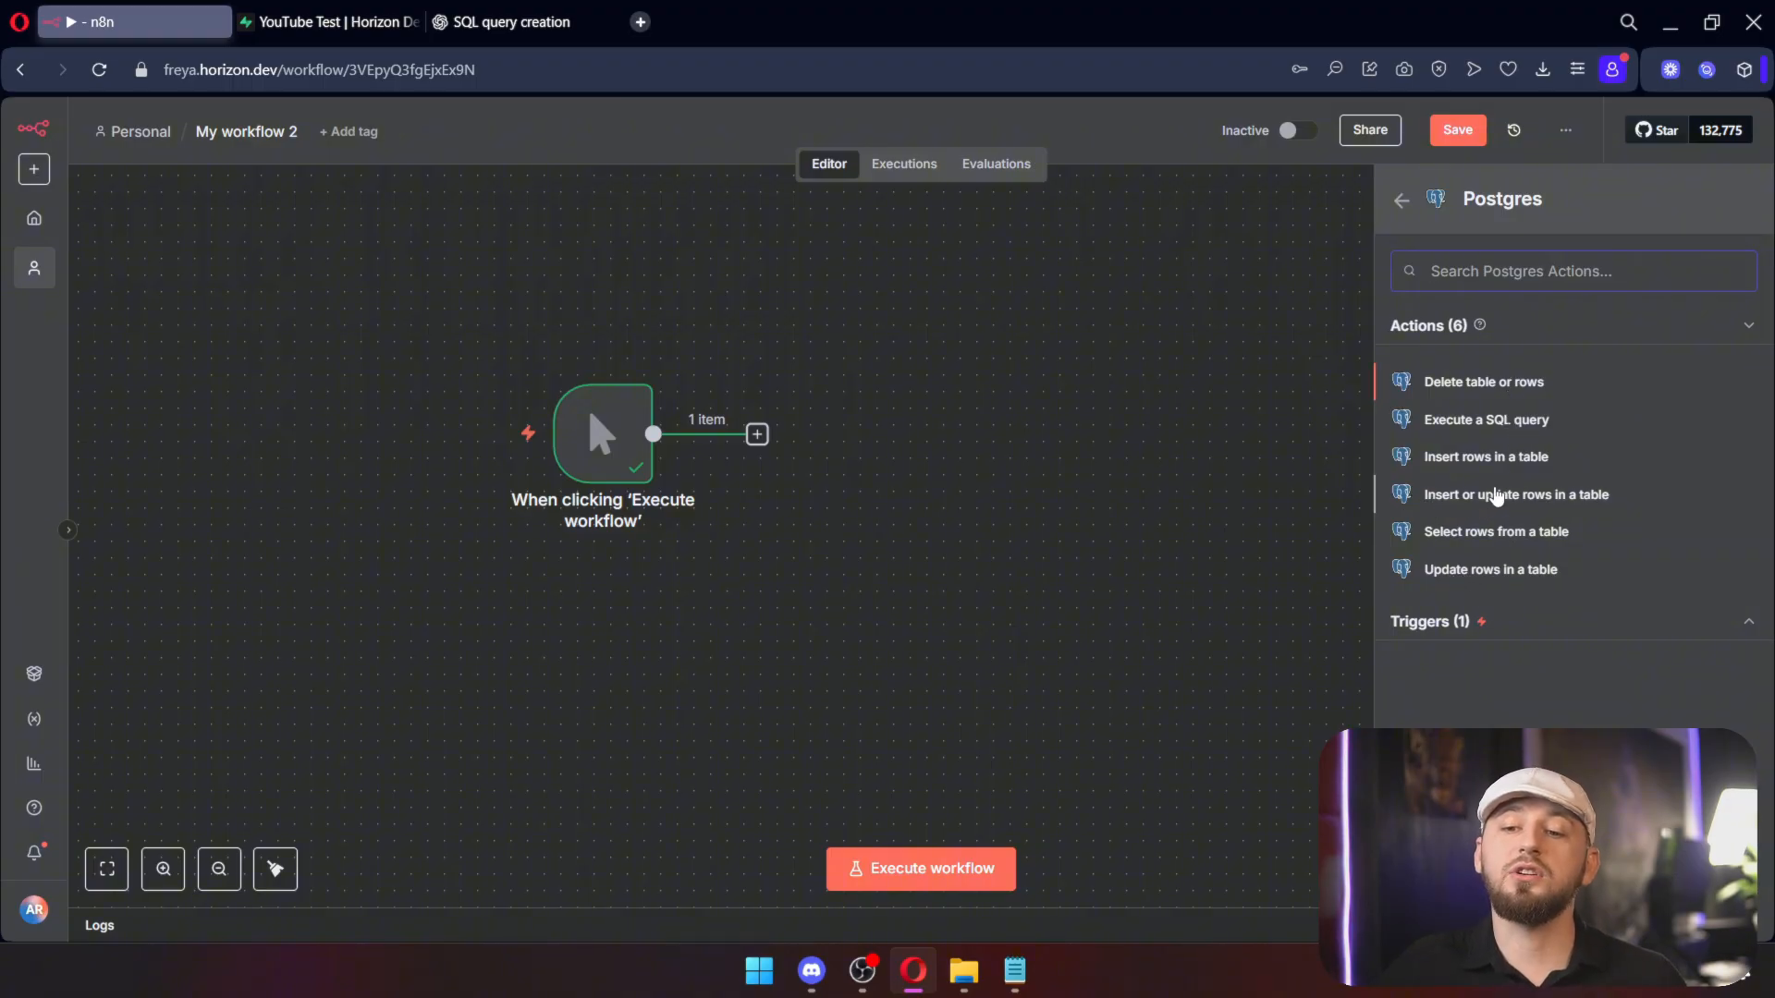
left_click(1499, 498)
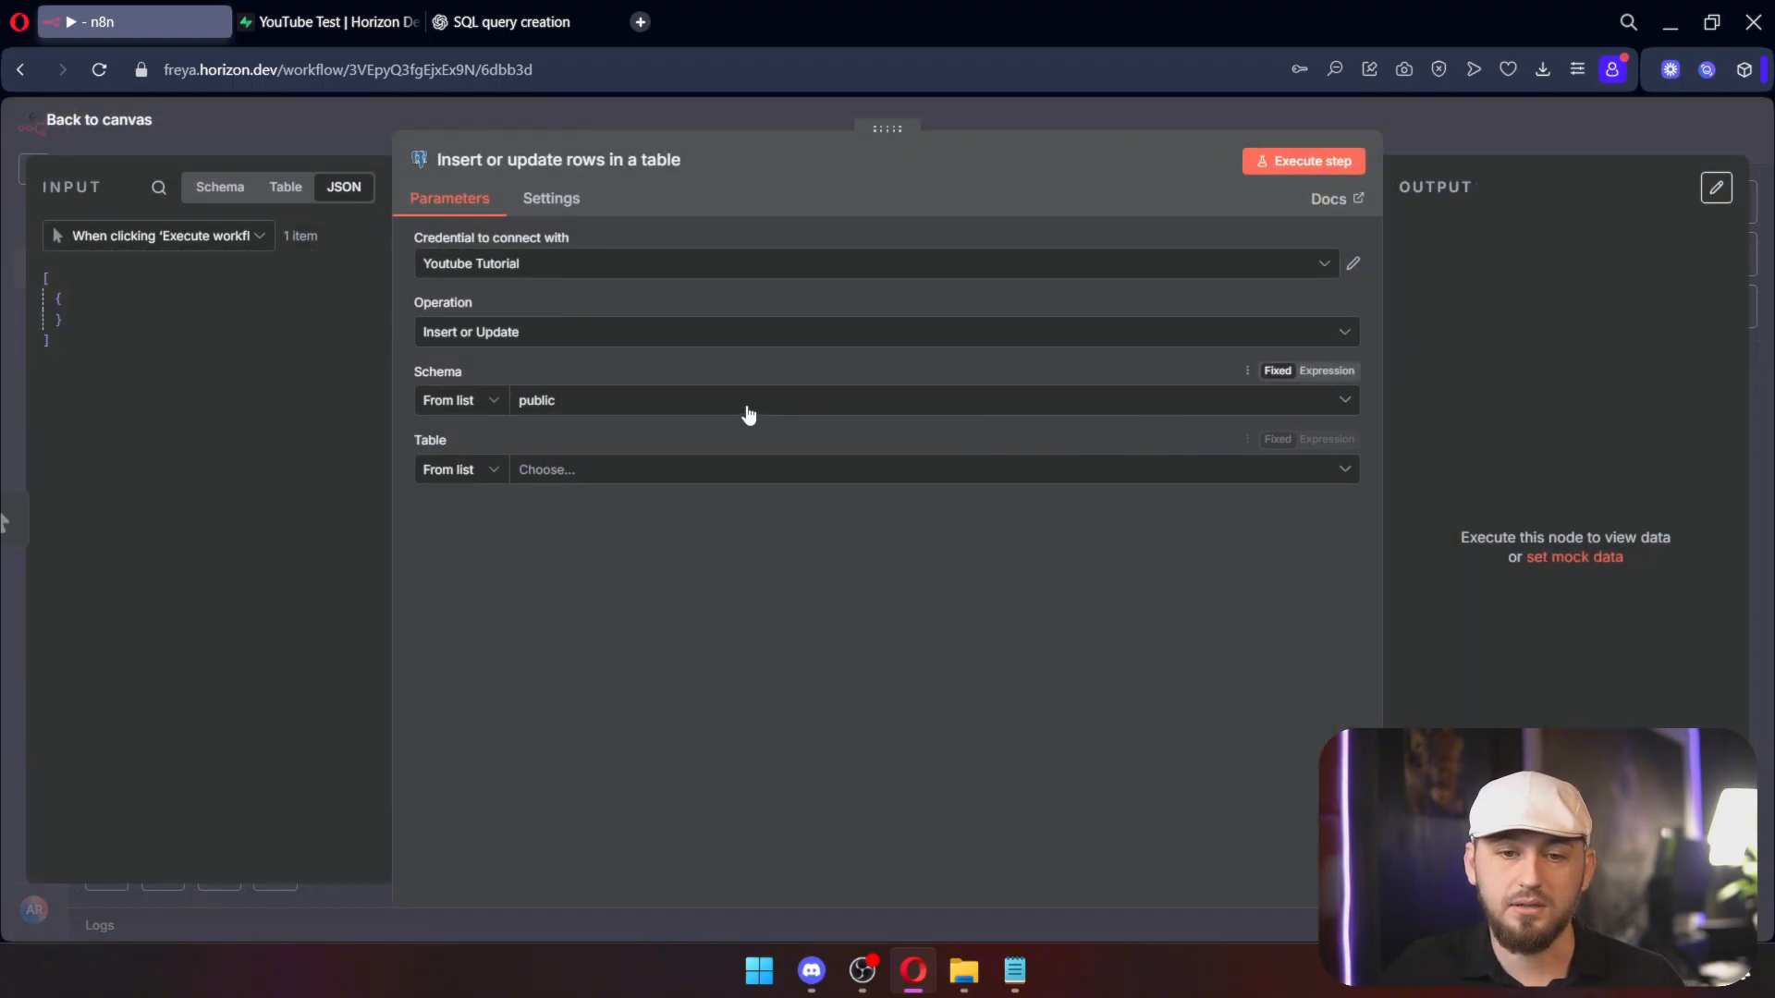
left_click(610, 471)
left_click(534, 520)
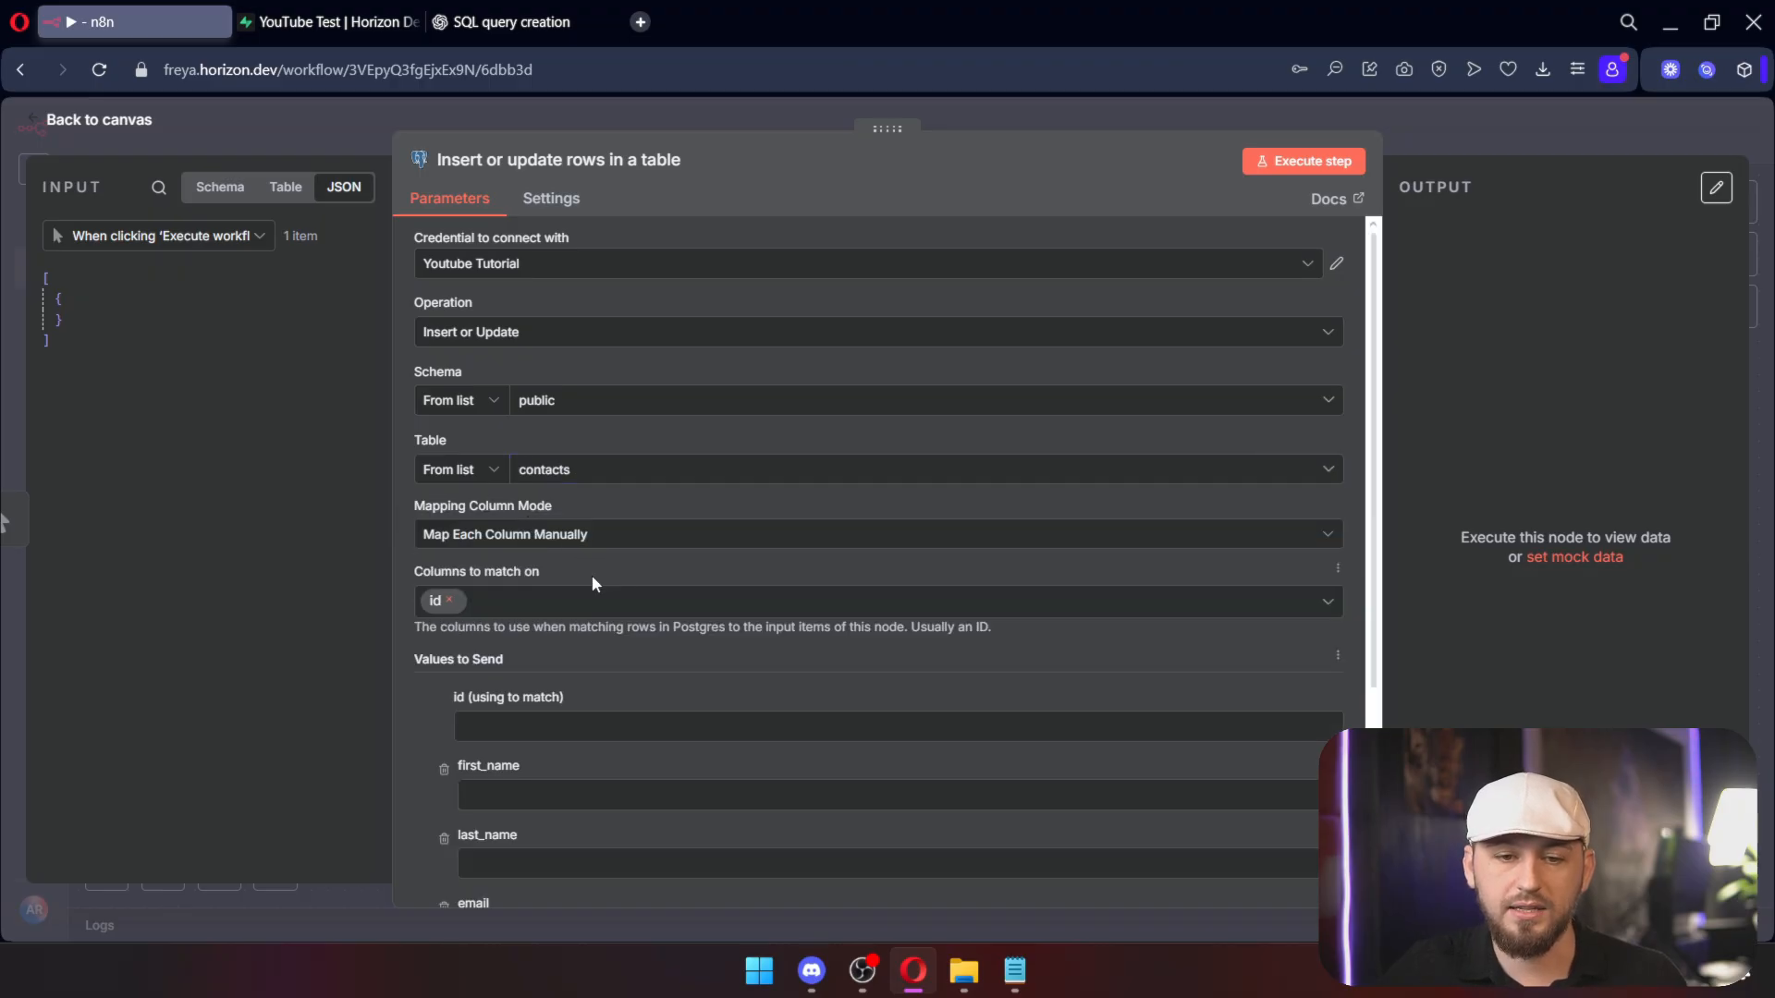
scroll(603, 612, "down", 3)
left_click(541, 562)
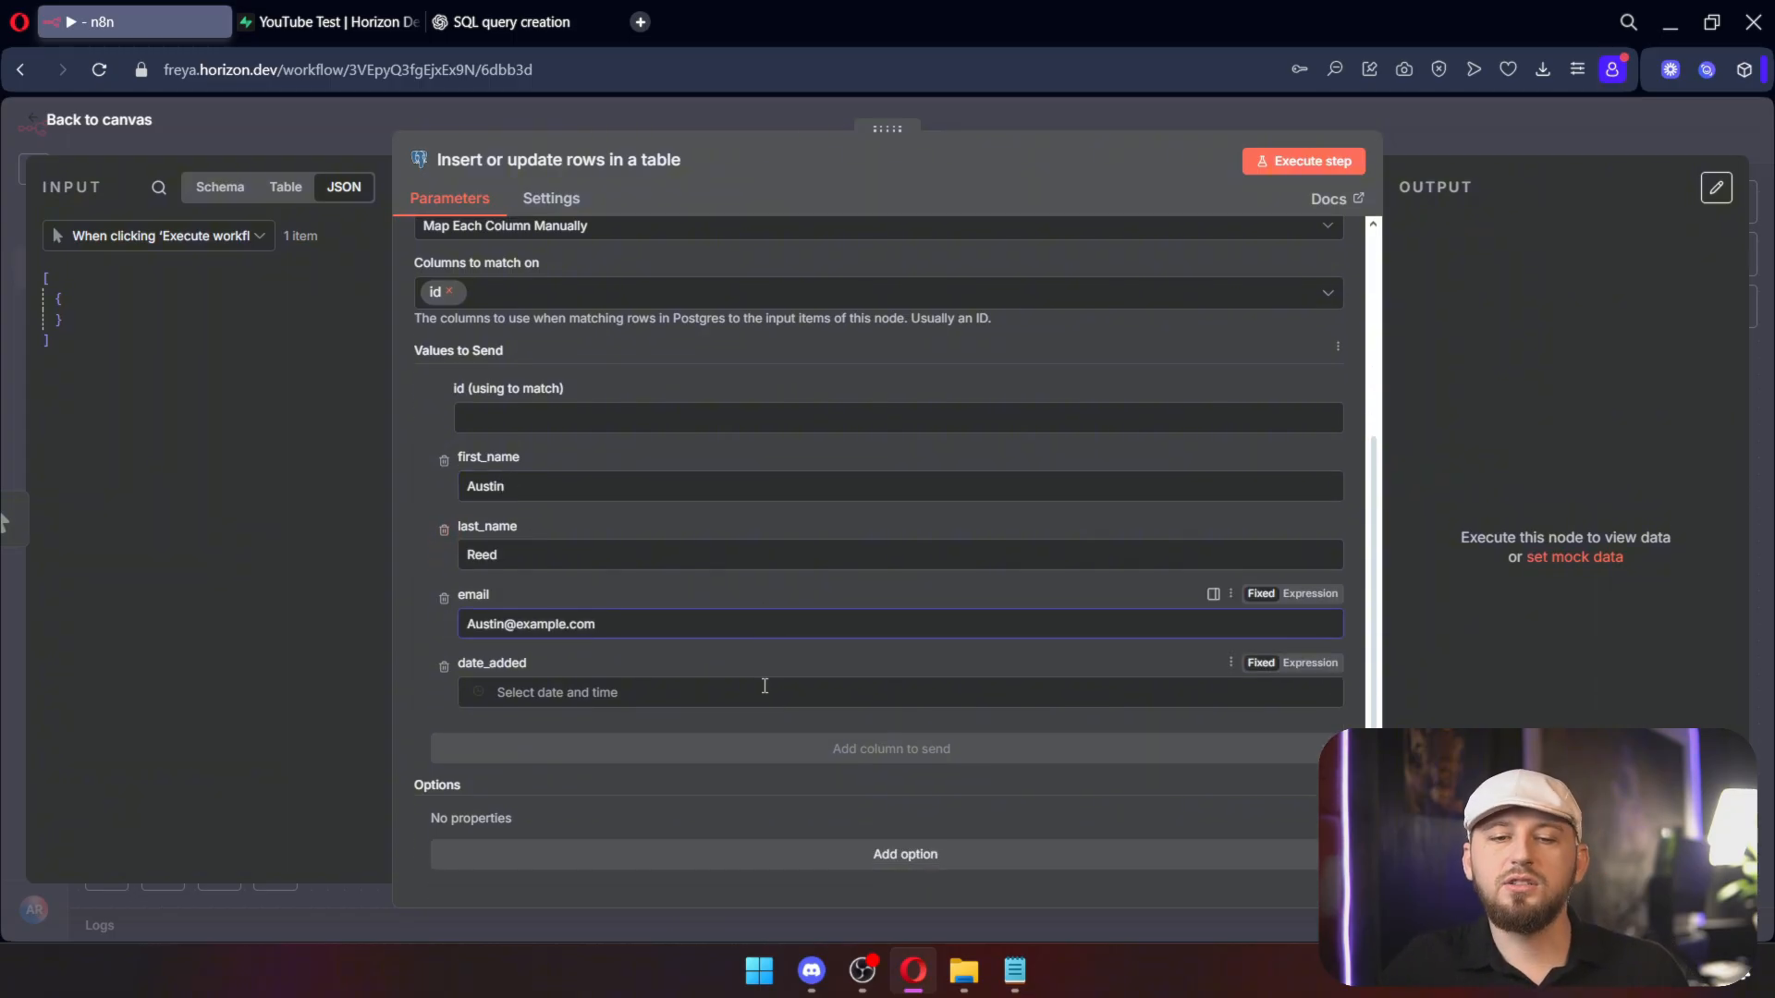
scroll(629, 407, "up", 1)
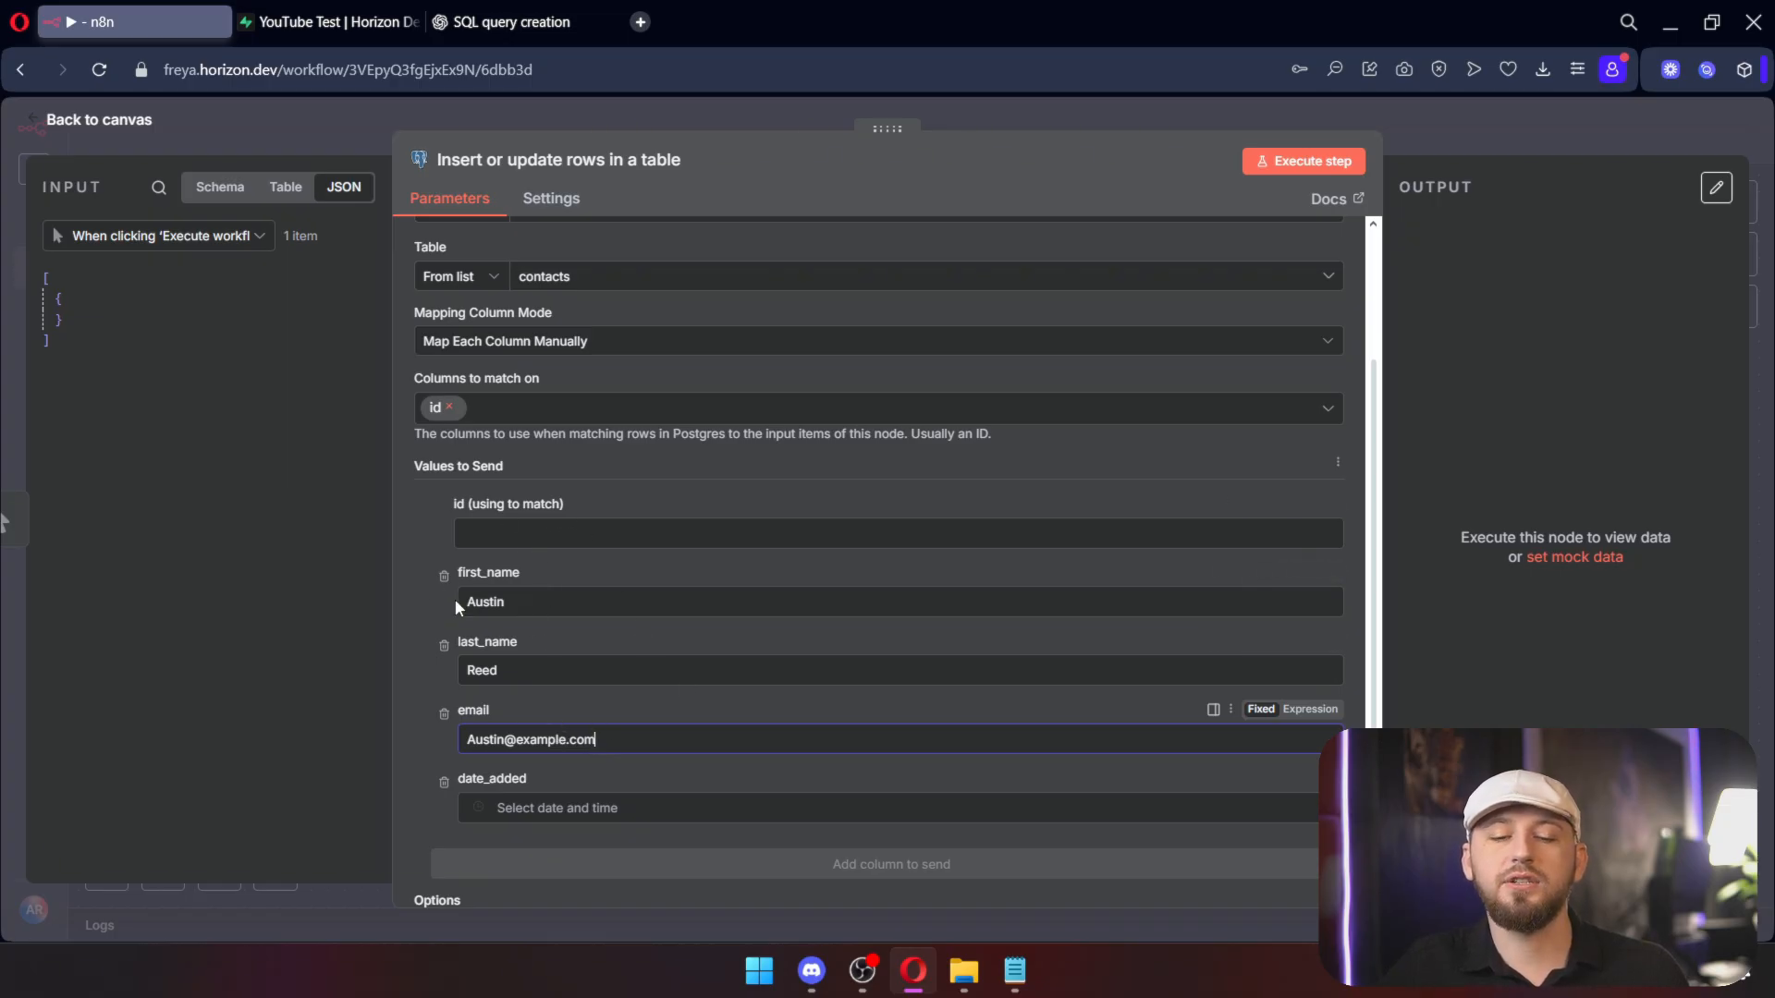
scroll(621, 501, "down", 1)
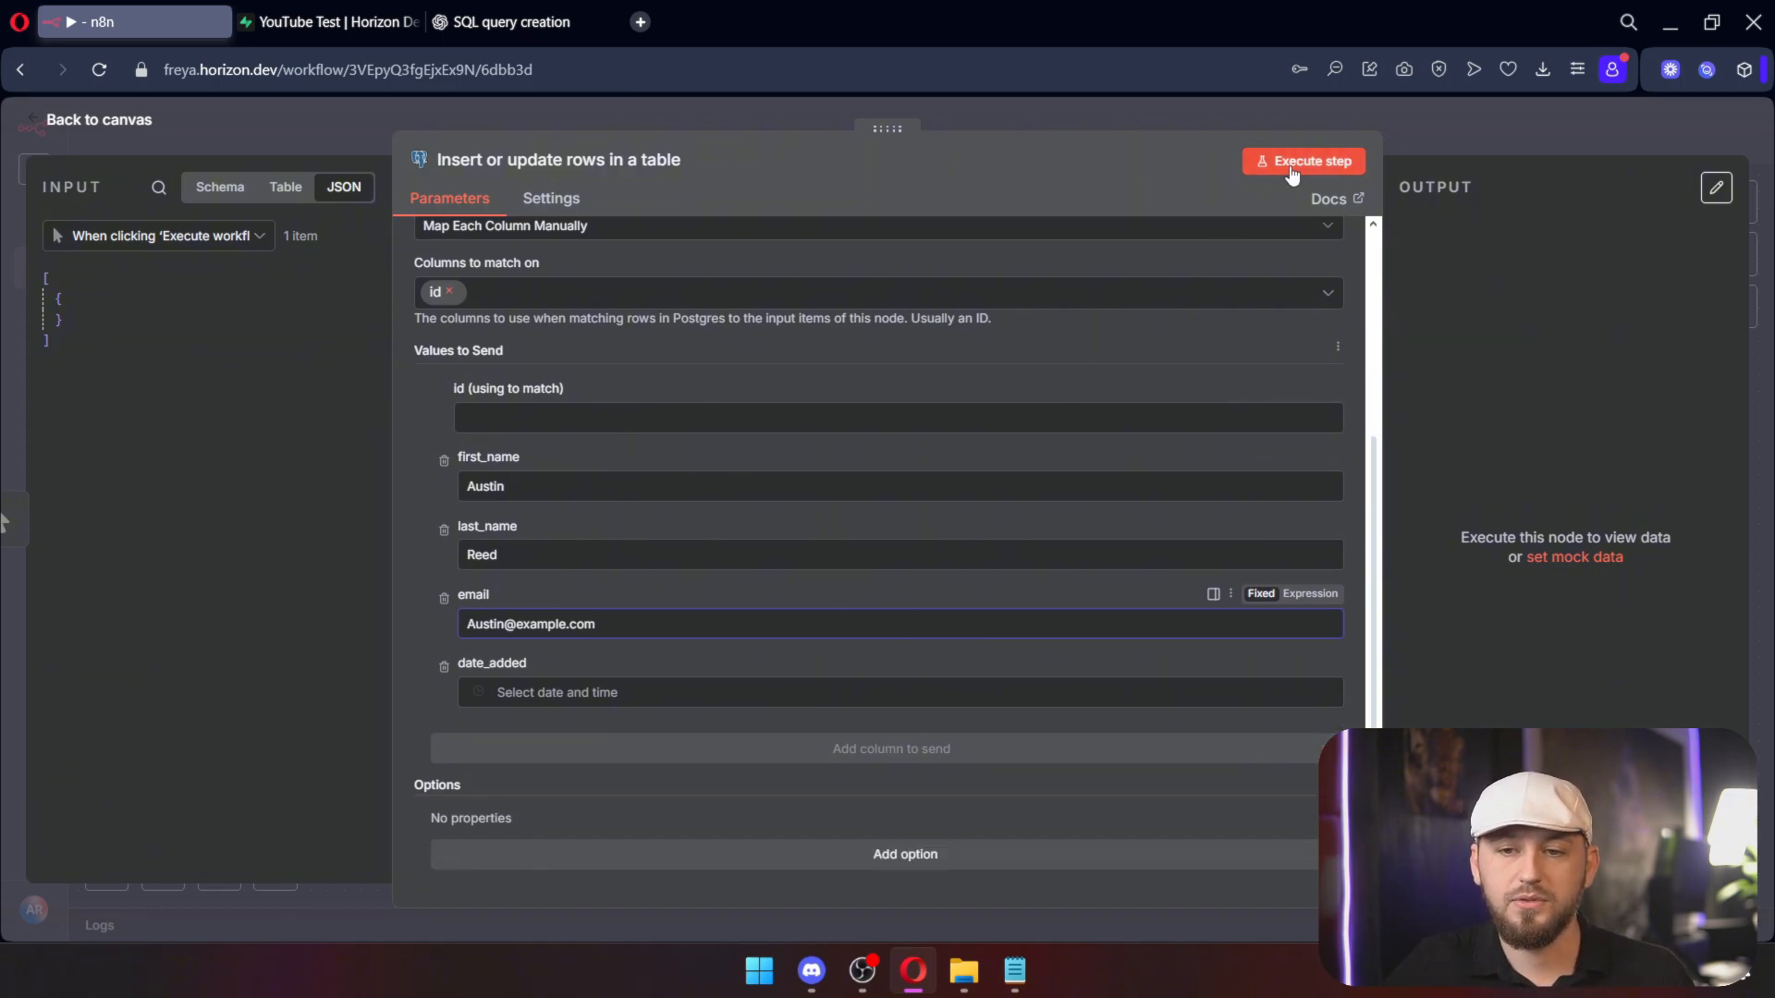
left_click(1327, 163)
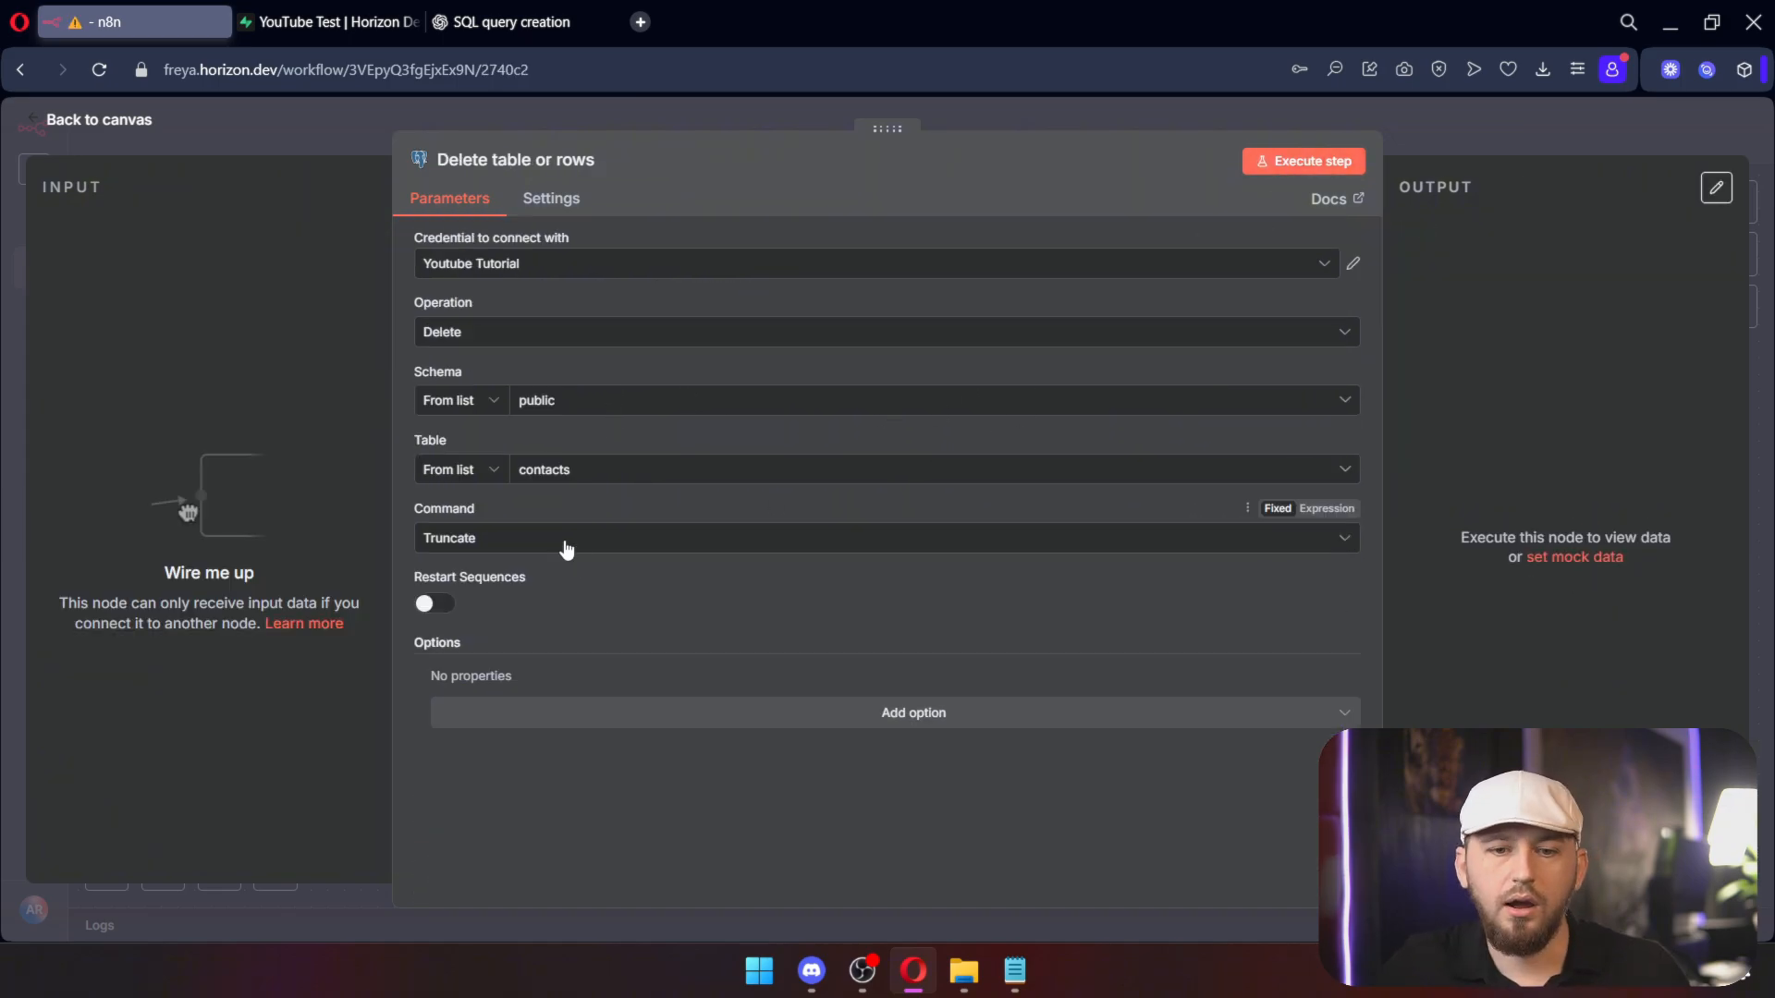
Step: Set the Delete node's command to Drop
left_click(567, 549)
left_click(562, 546)
left_click(562, 546)
left_click(514, 700)
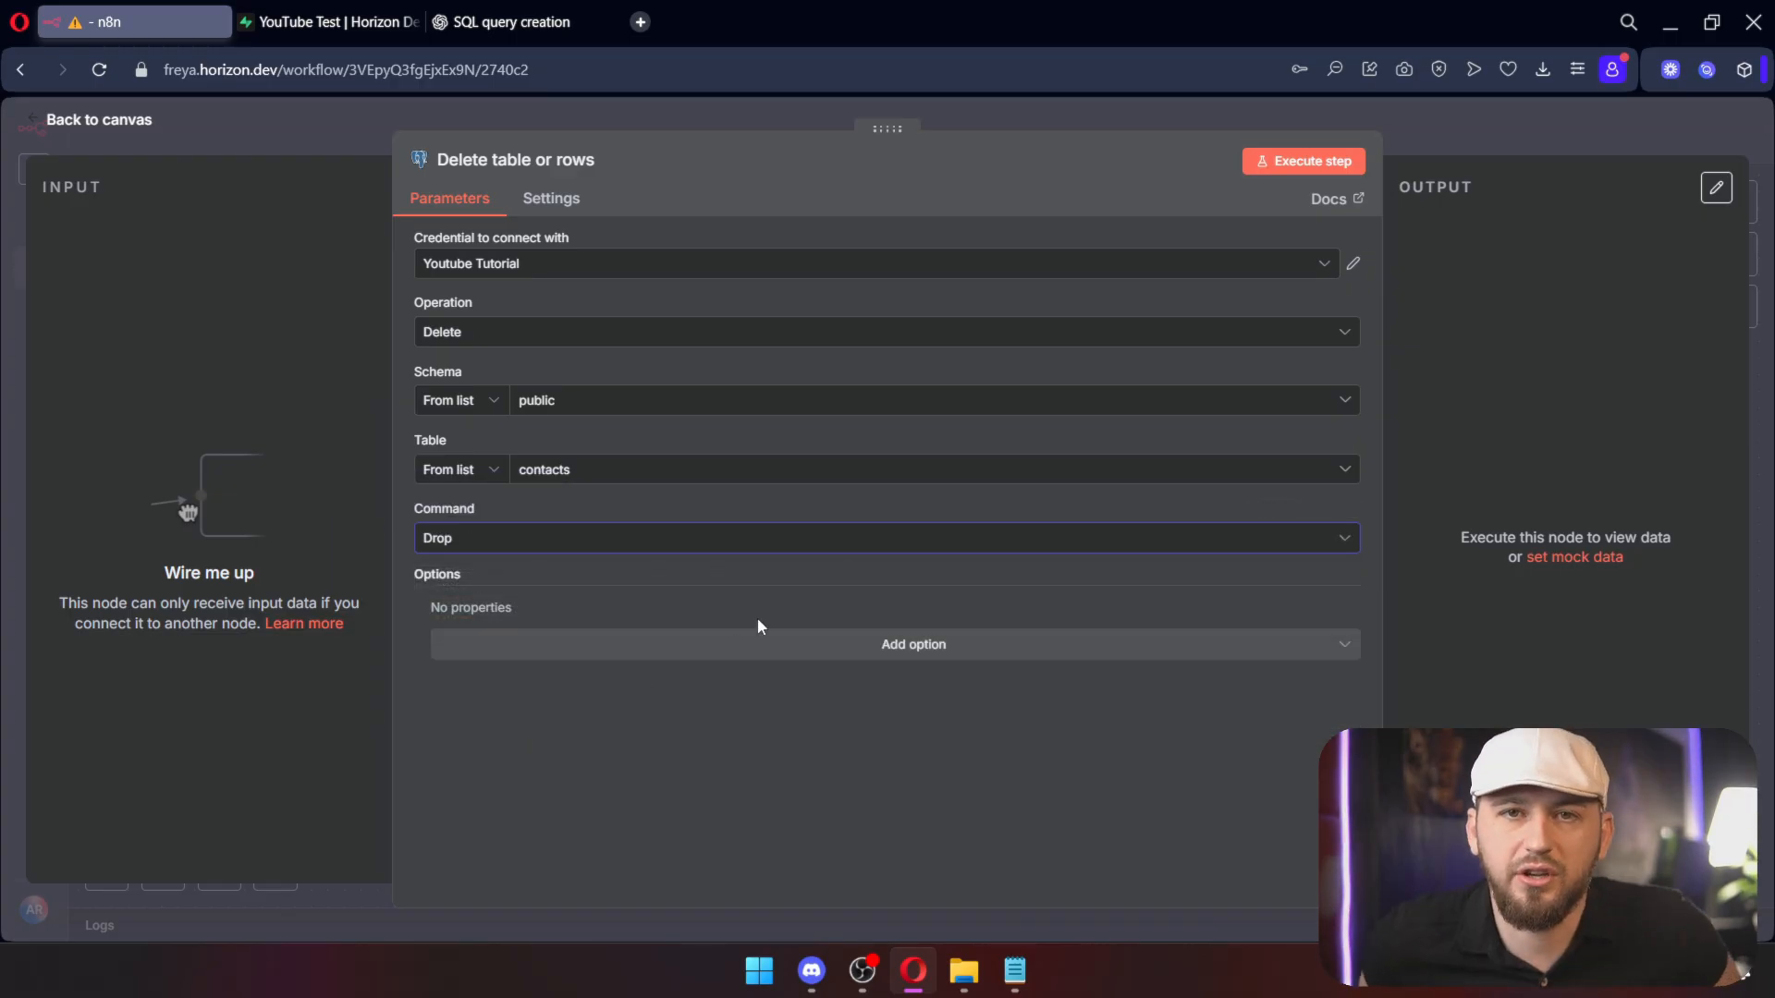
Step: Run the Drop step and confirm in Supabase that the contacts table is gone
left_click(1282, 163)
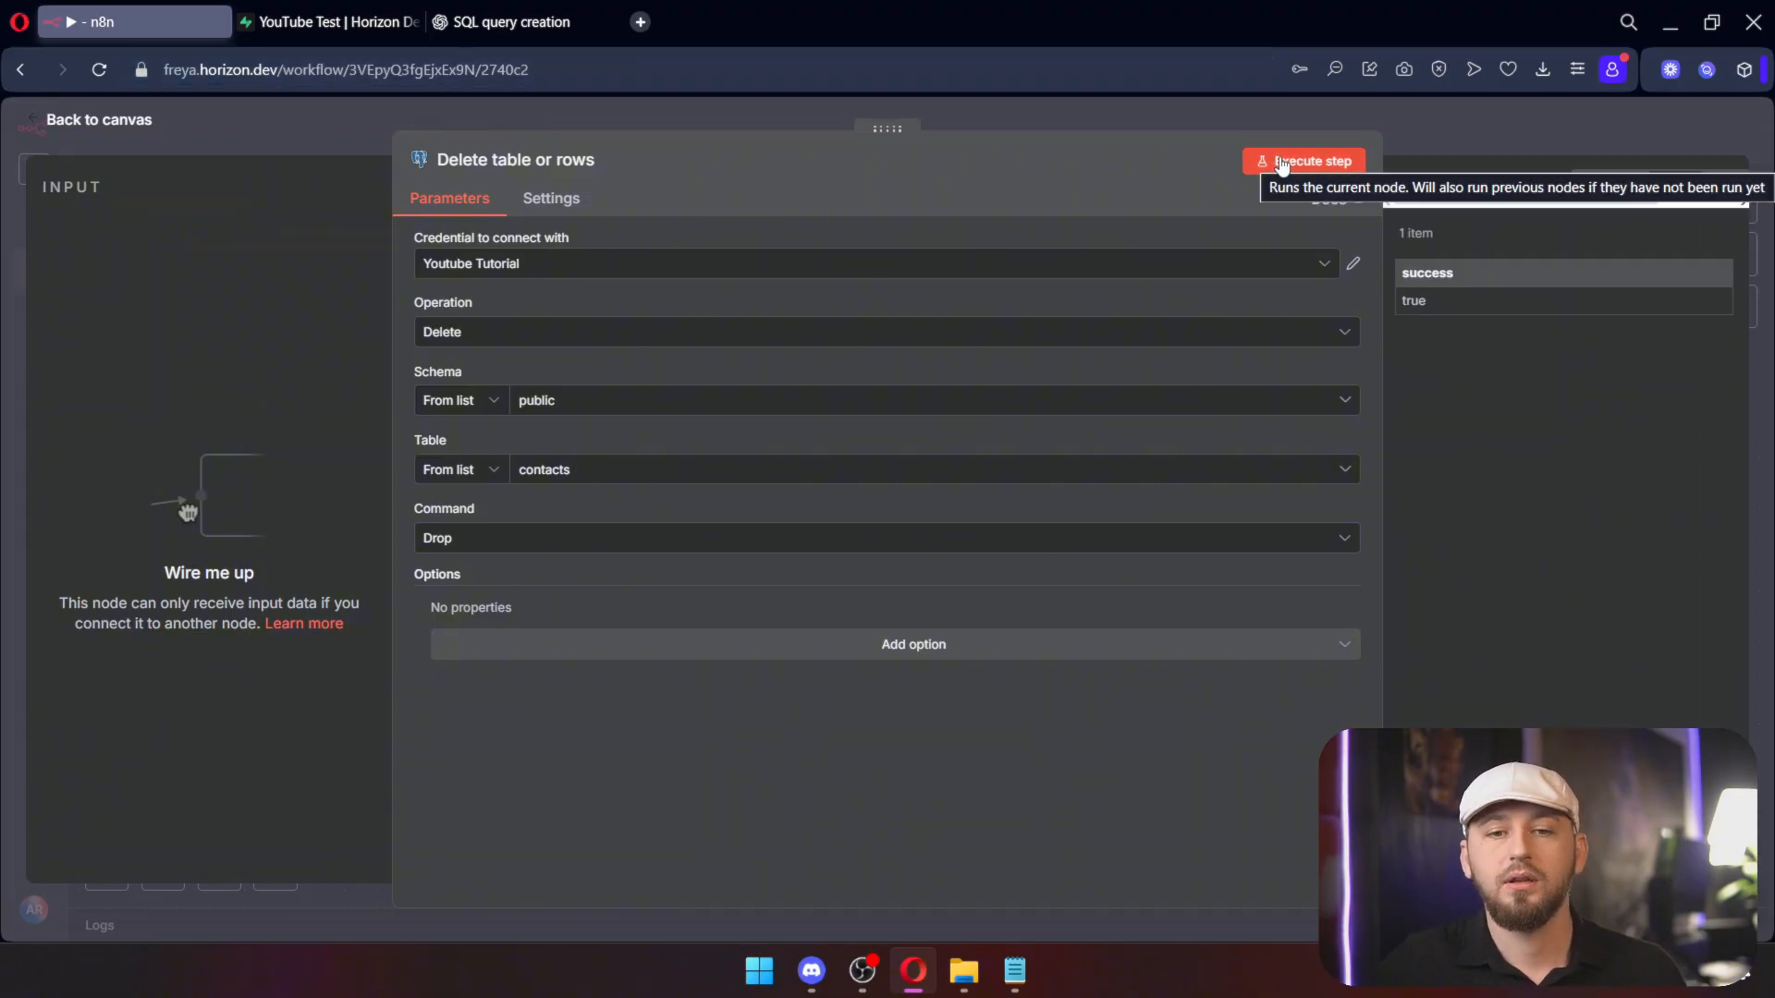
left_click(331, 22)
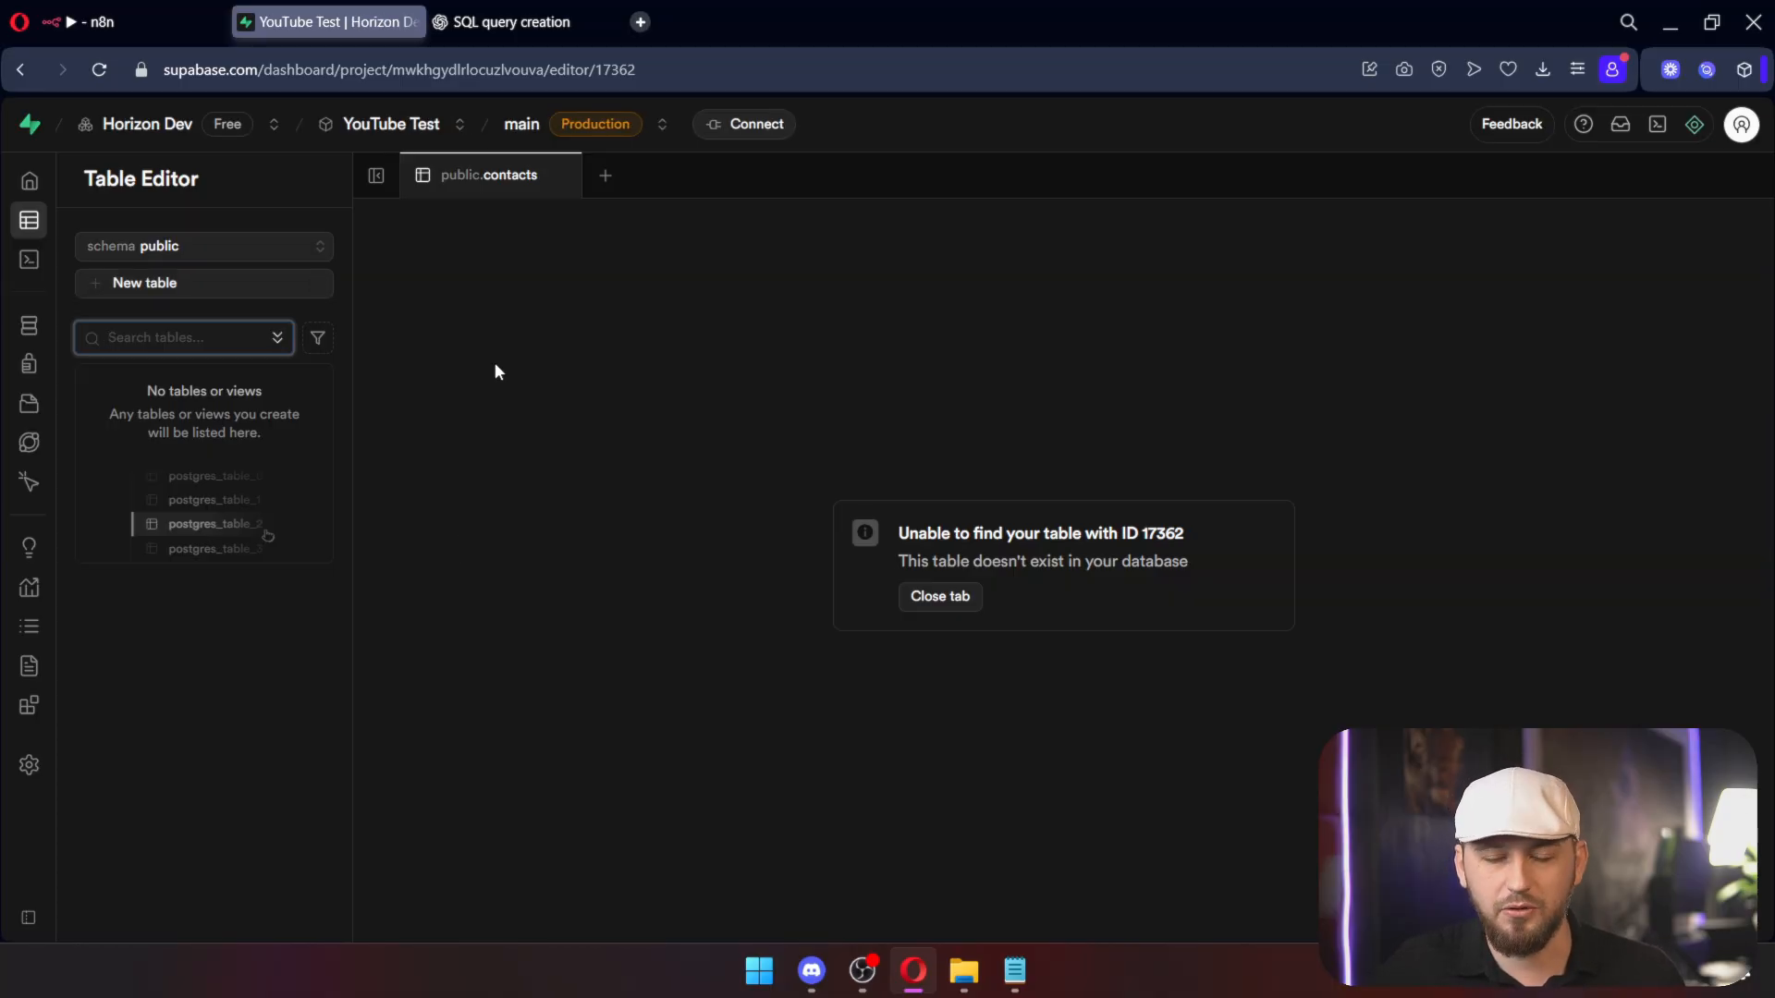
left_click(530, 22)
Step: Scroll down the ChatGPT reply proposing a companies table linked to contacts
scroll(779, 581, "down", 3)
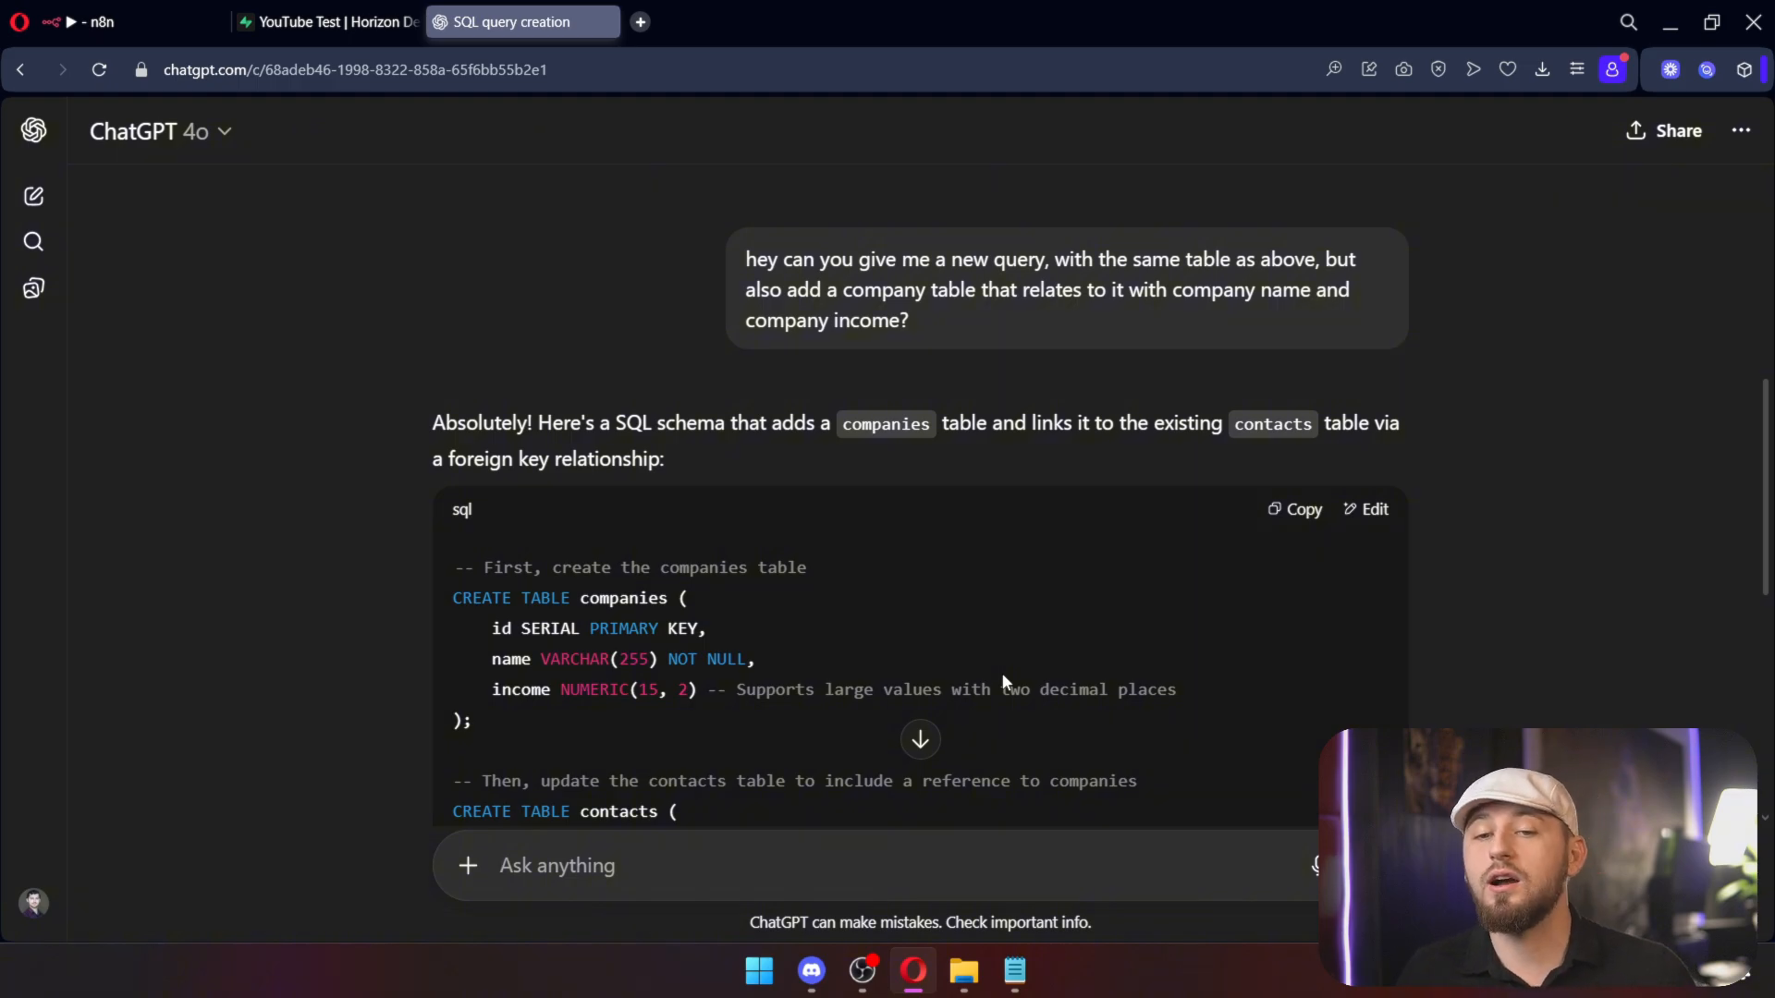
scroll(1003, 666, "down", 4)
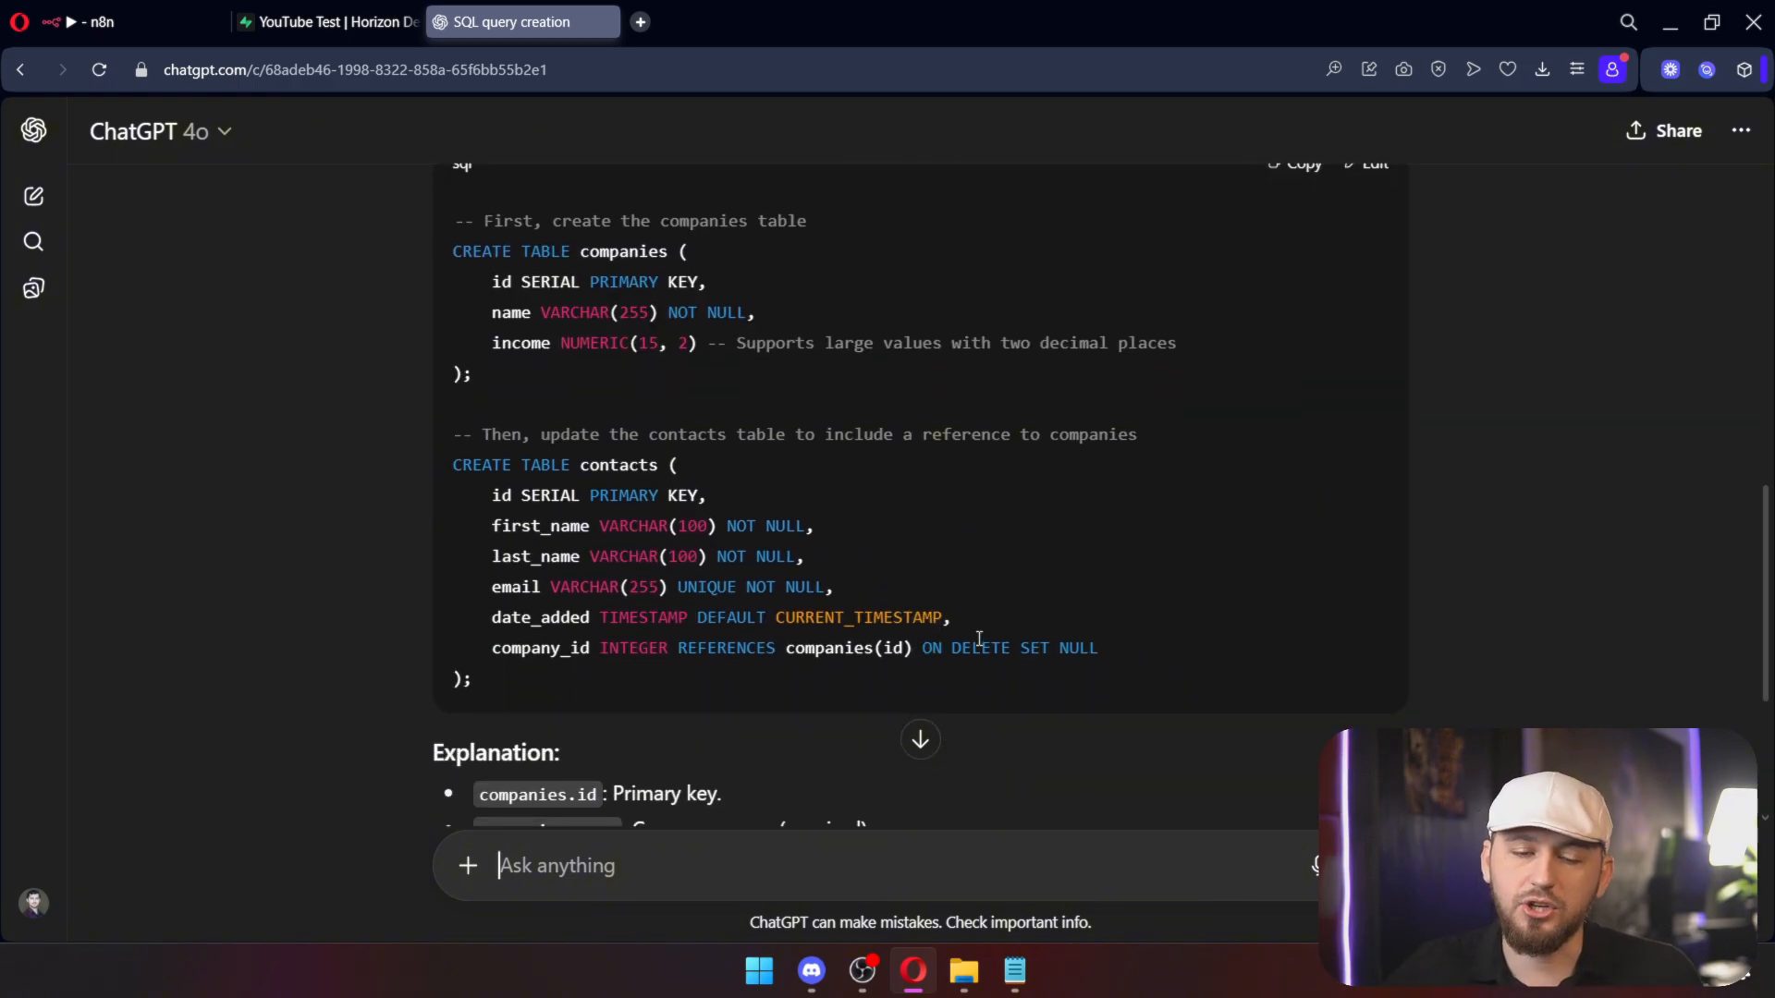
left_click_drag(454, 220, 672, 372)
left_click_drag(523, 434, 872, 737)
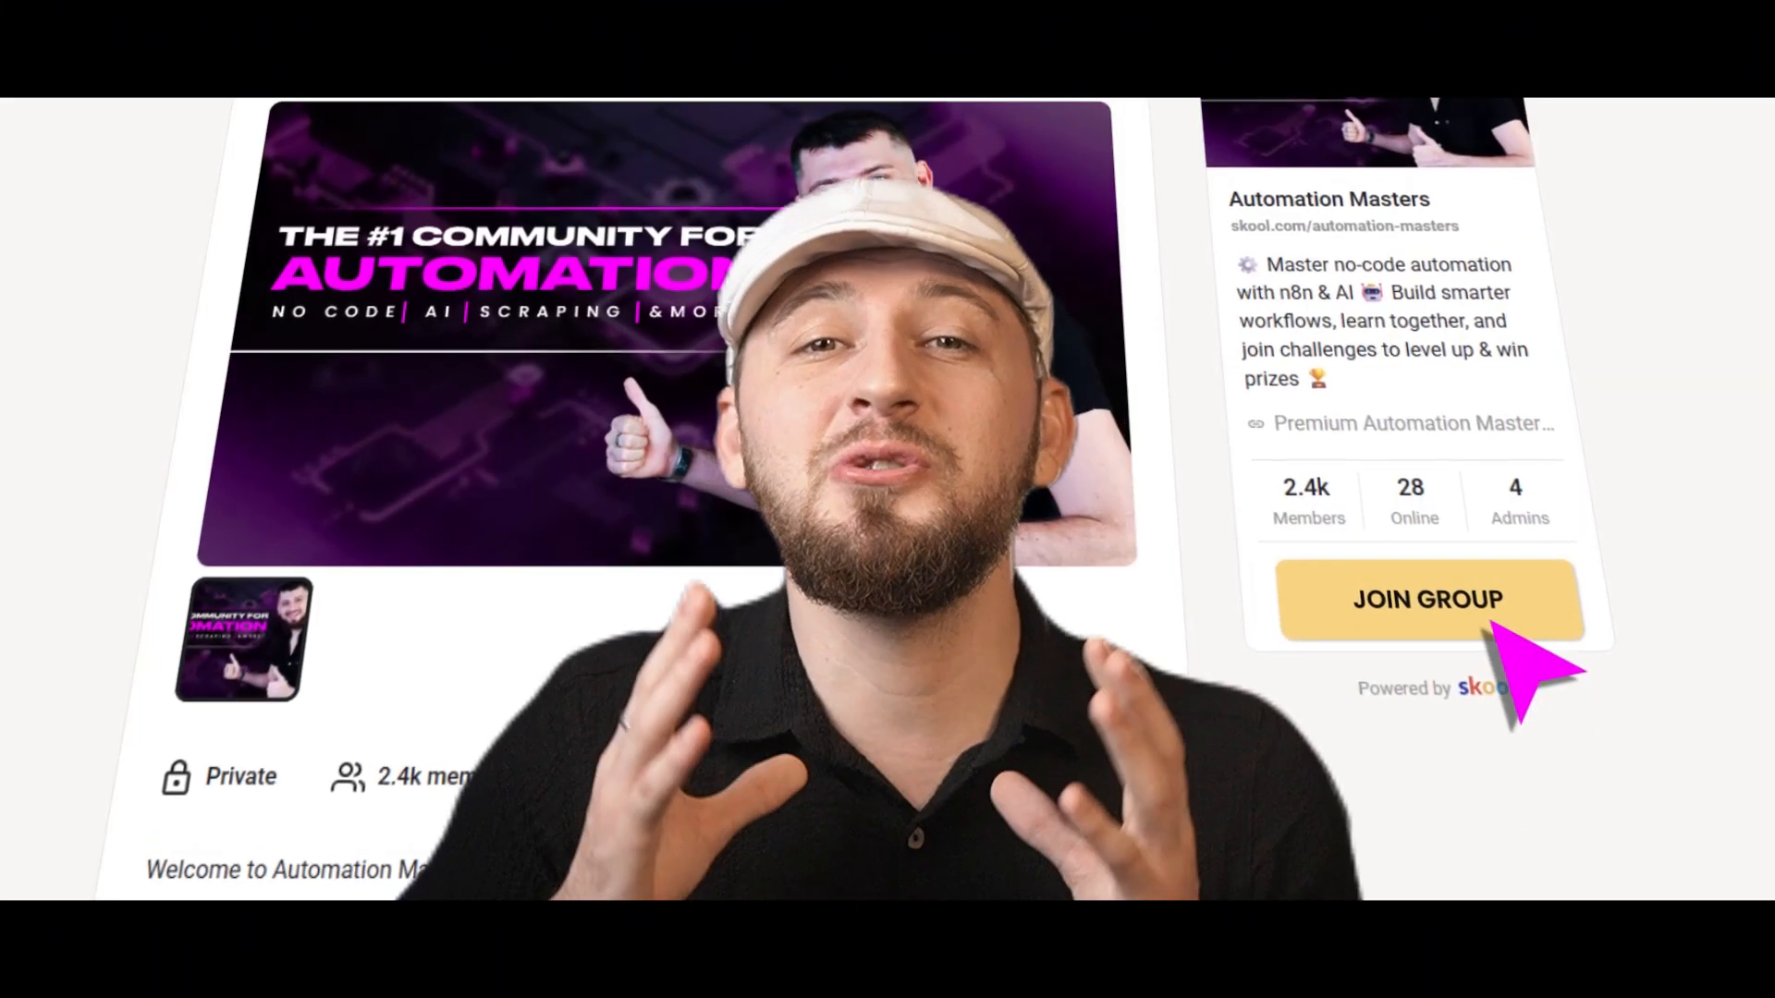
left_click(1493, 631)
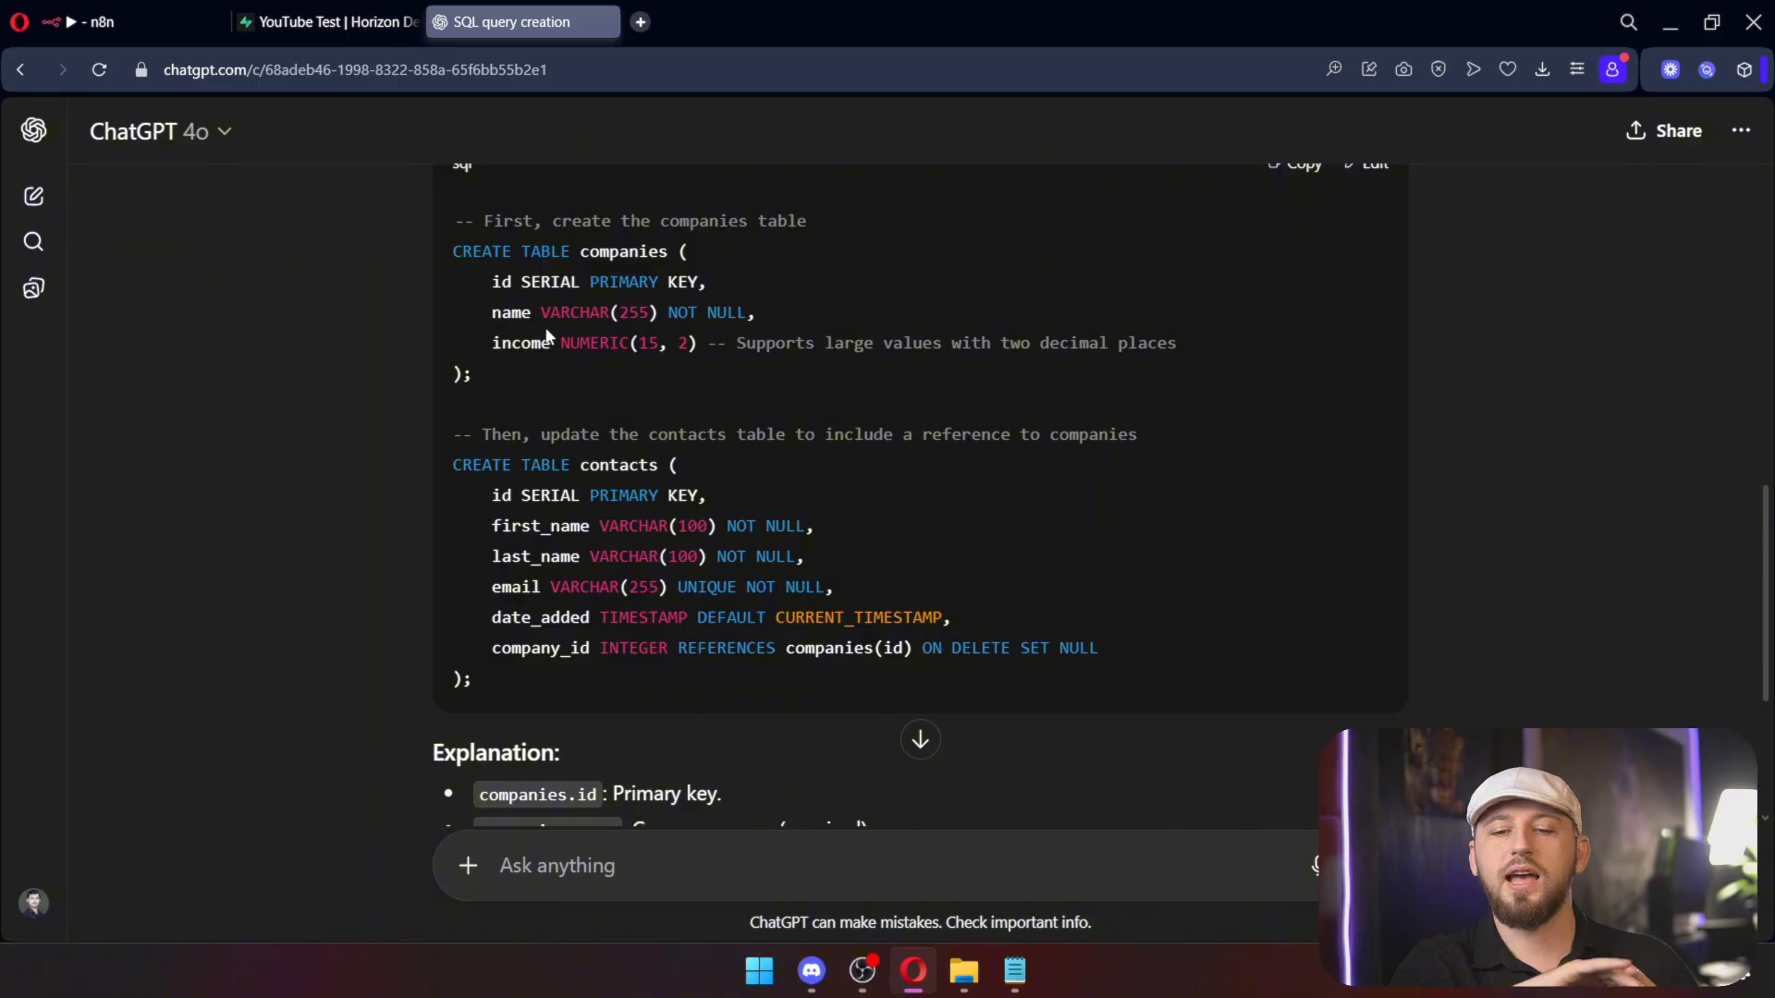
Step: Highlight the company_id REFERENCES clause and the companies id PRIMARY KEY in the SQL
left_click_drag(1097, 655, 518, 605)
left_click(682, 659)
left_click_drag(682, 649, 913, 653)
left_click_drag(551, 282, 483, 281)
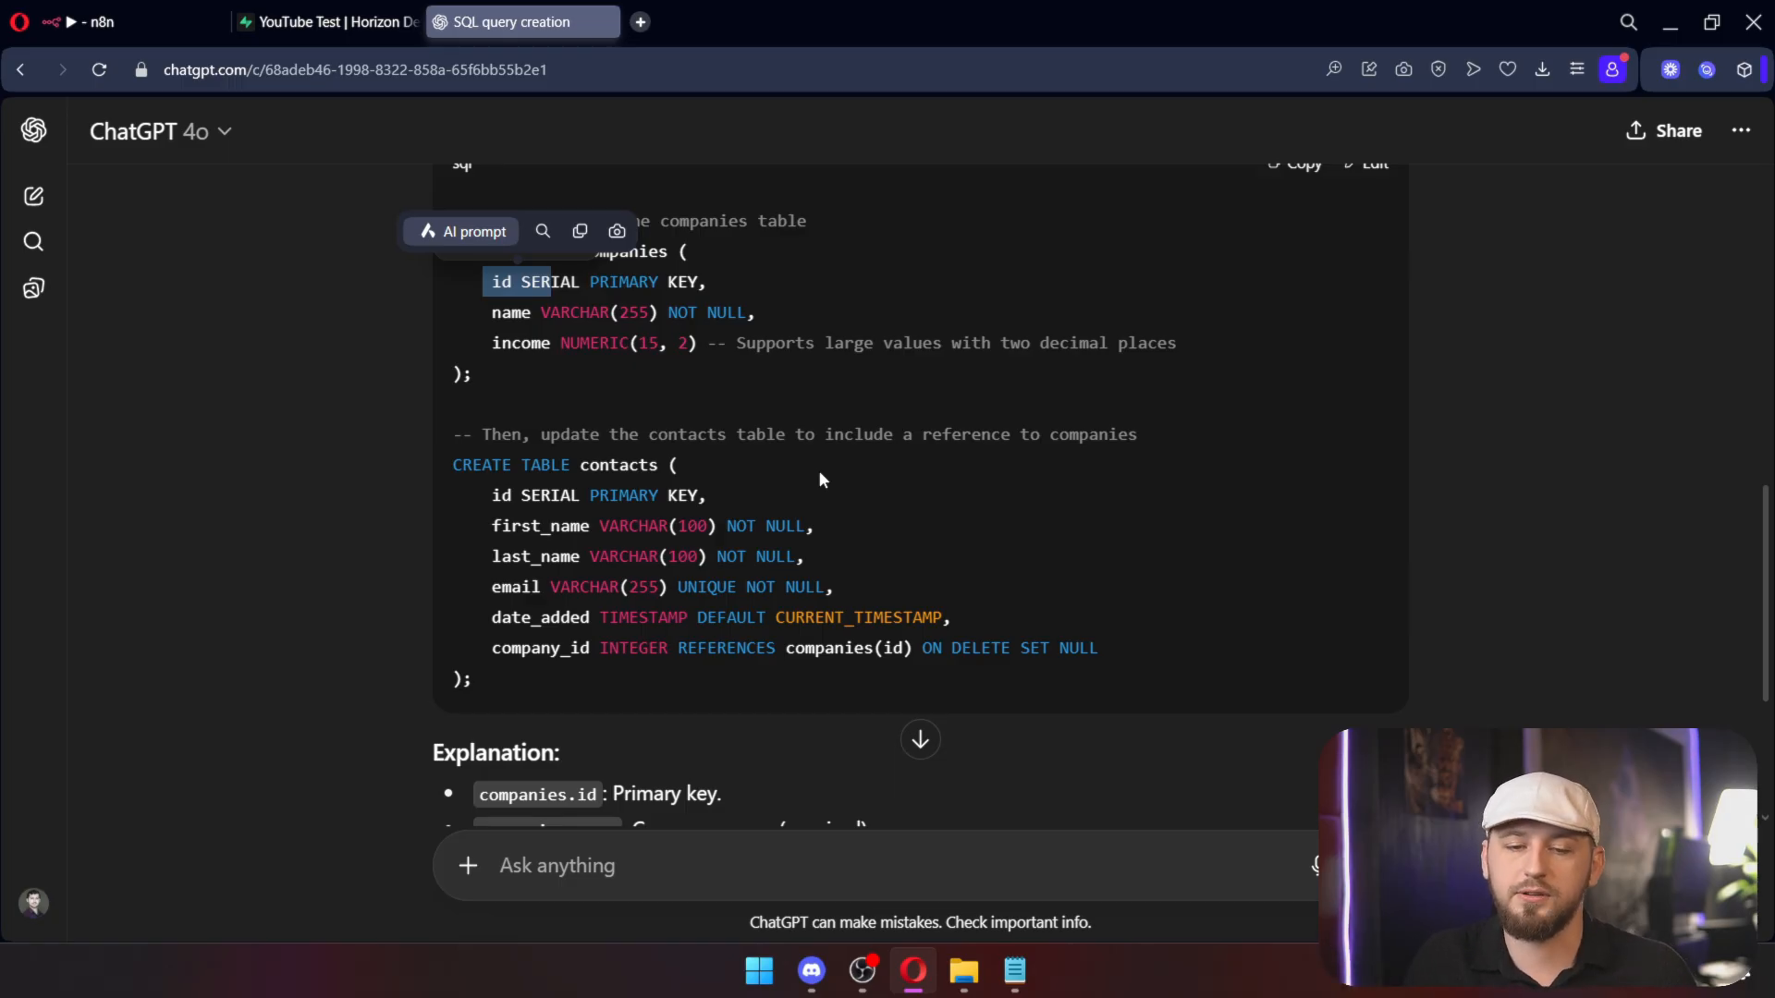
left_click_drag(699, 282, 593, 277)
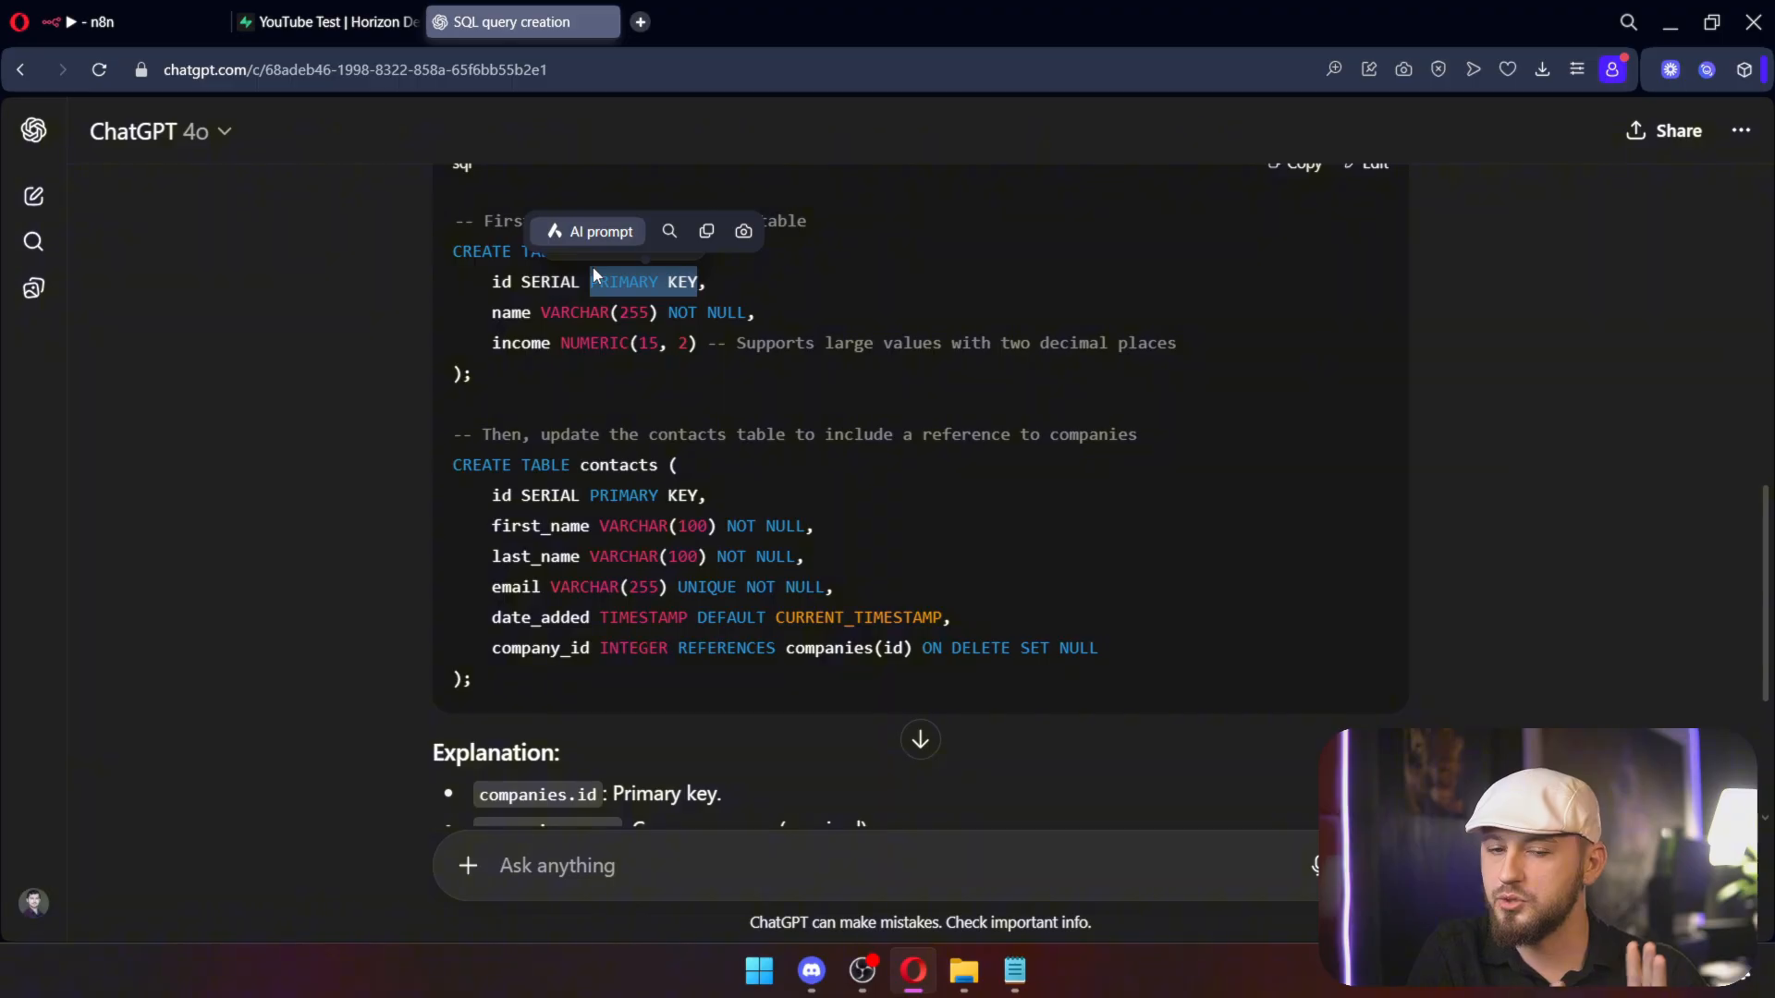
left_click(595, 275)
left_click_drag(491, 281, 765, 275)
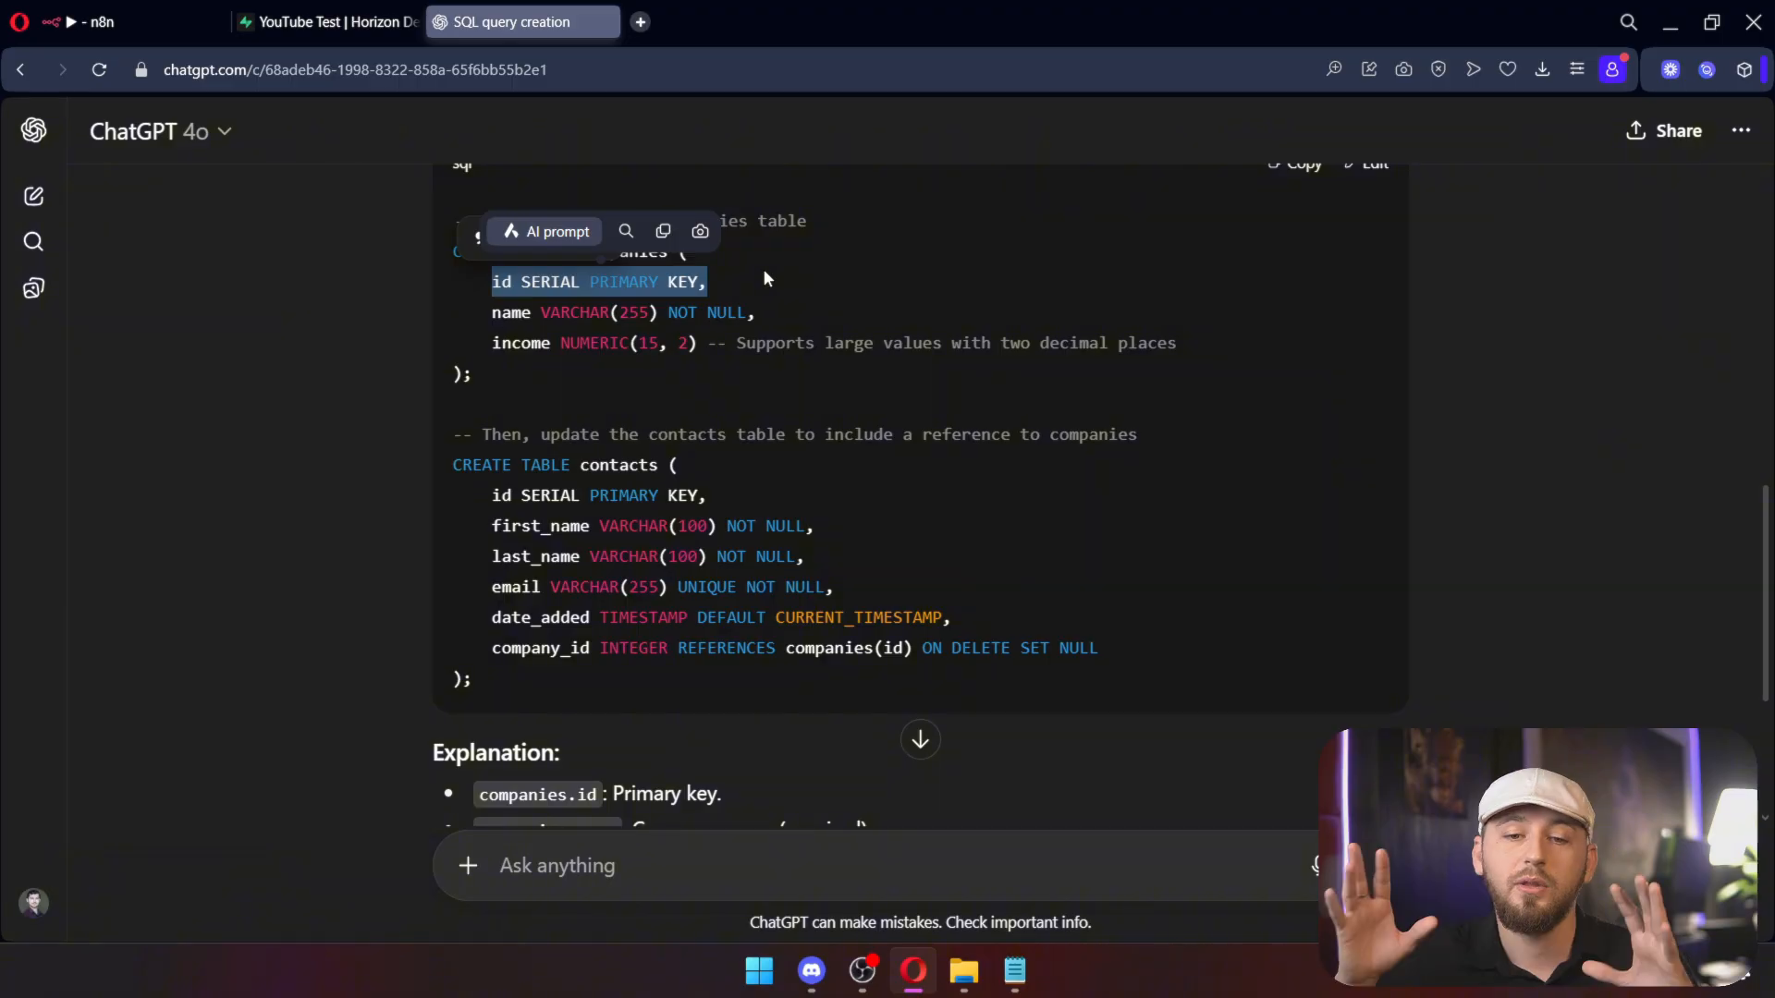
Step: Select and copy the full two-table SQL script for companies and contacts
left_click(597, 379)
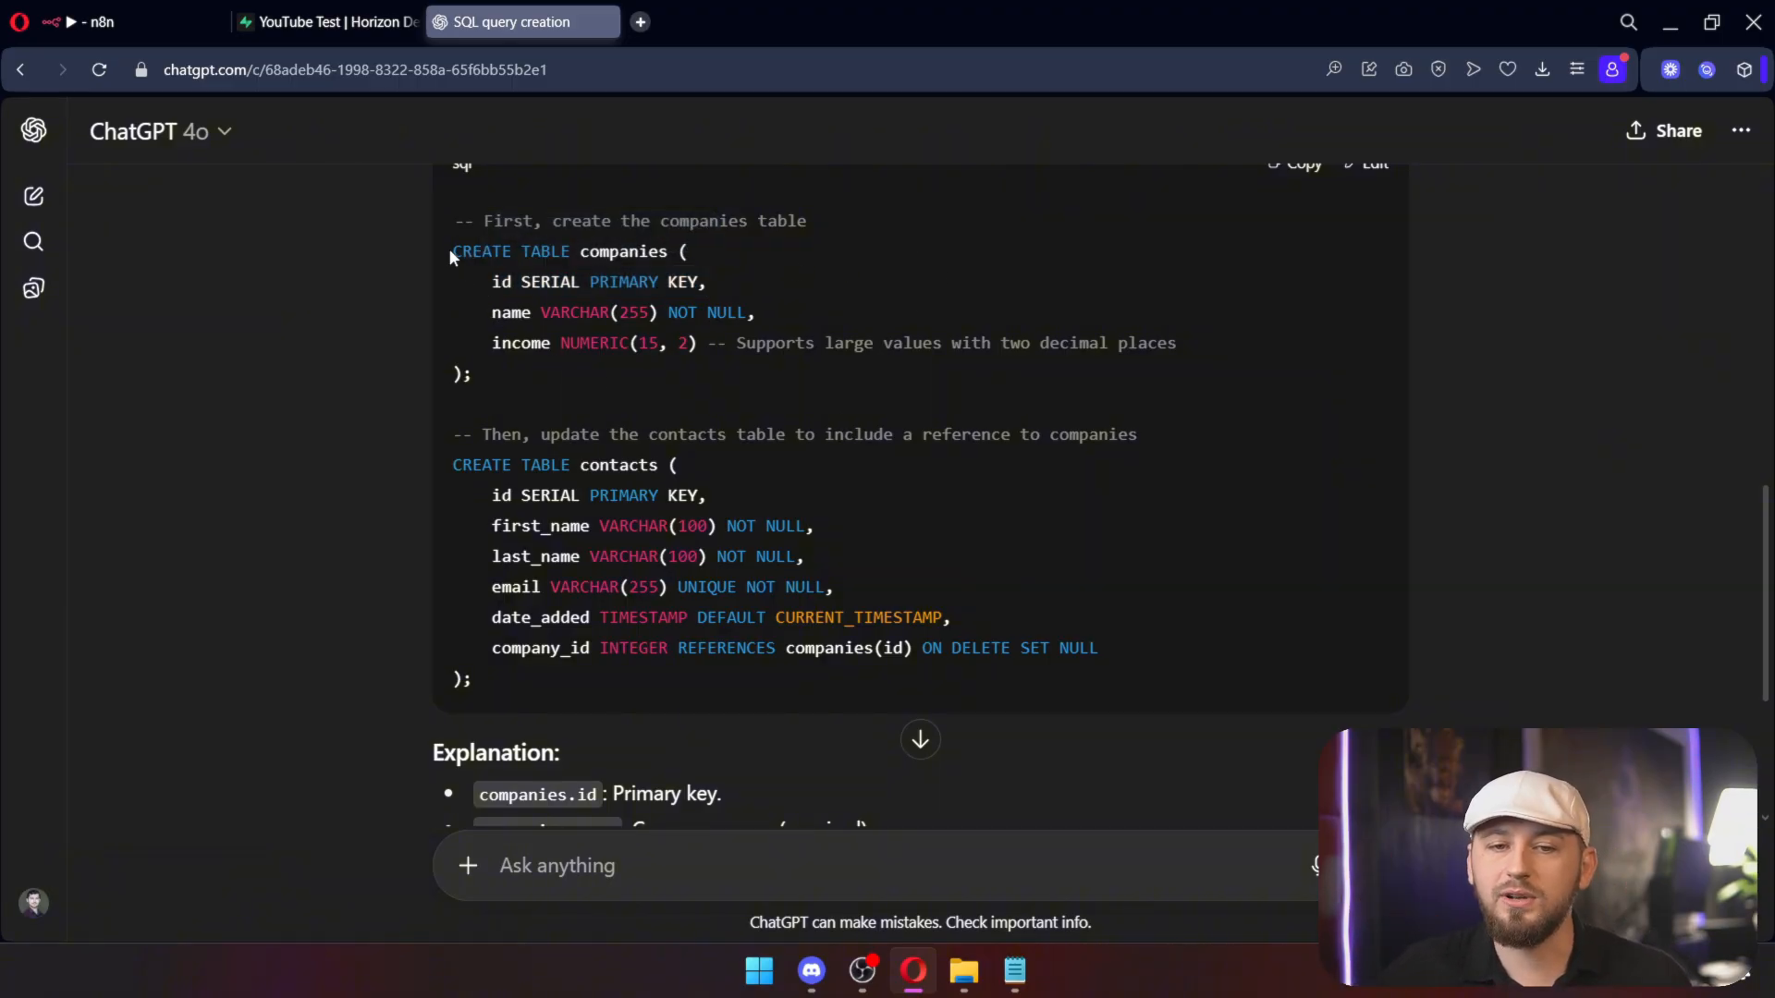
left_click_drag(453, 256, 695, 407)
left_click_drag(453, 464, 453, 215)
key("ctrl+c")
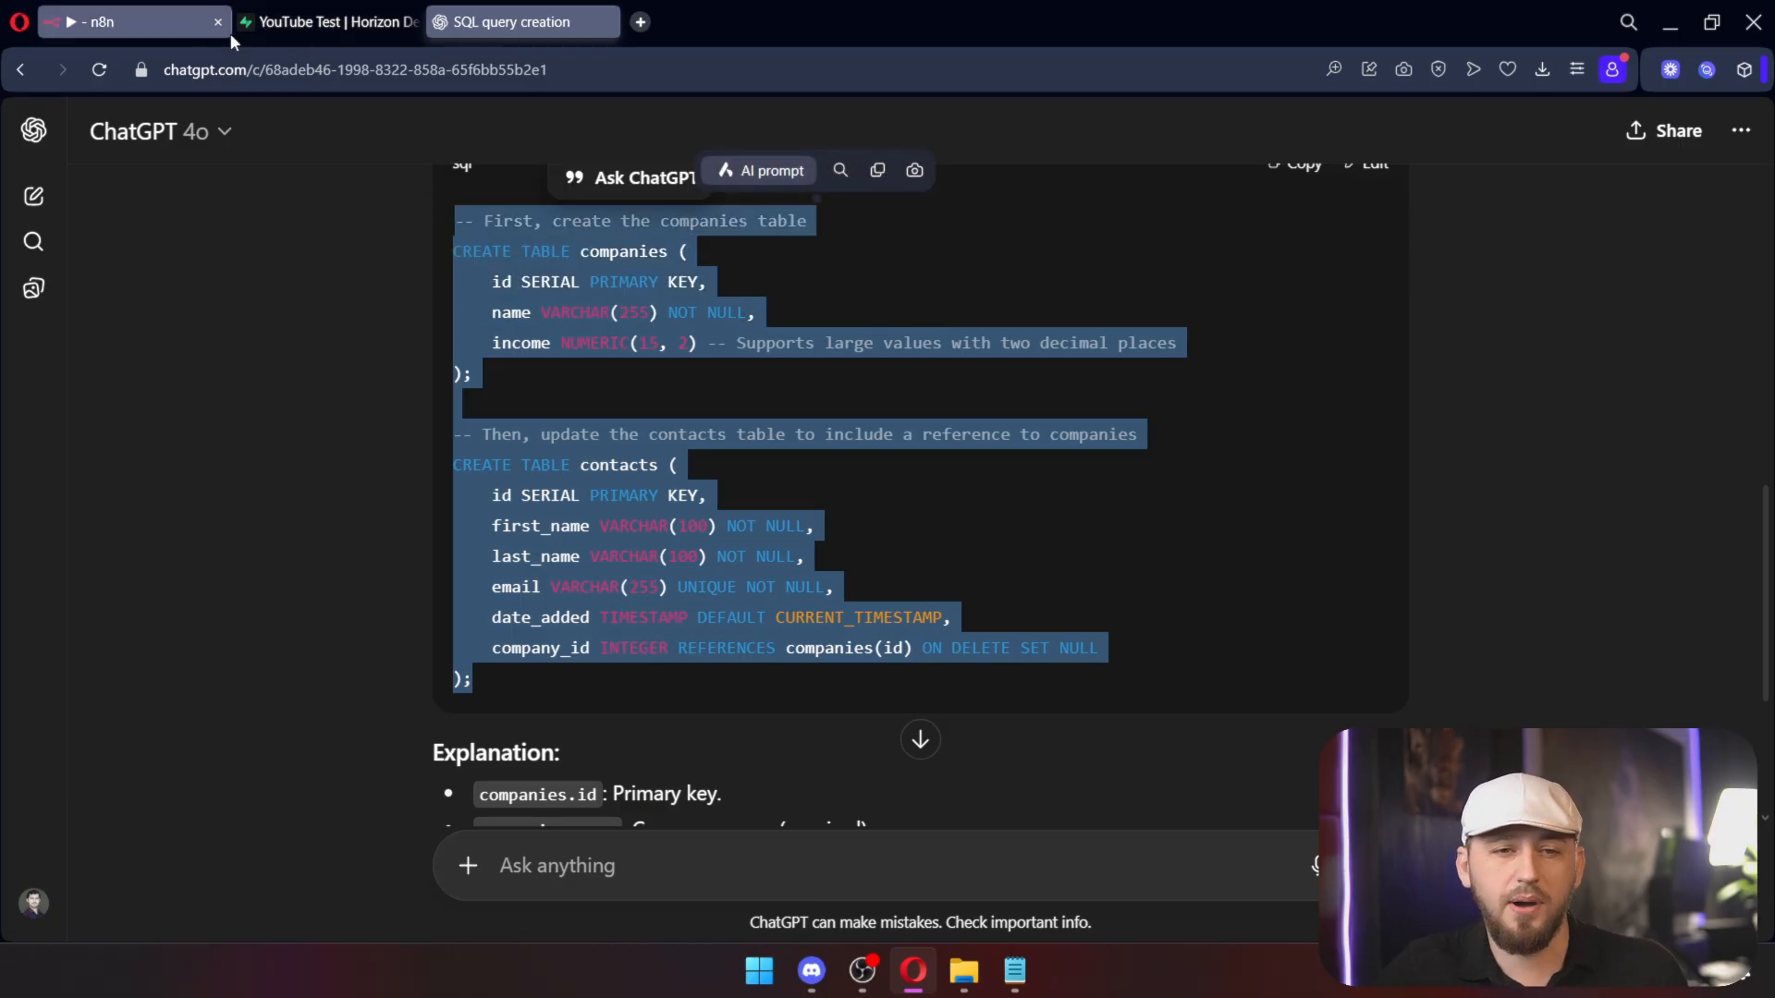
left_click(324, 22)
Step: Paste the two-table script into a new SQL Editor snippet, run it, and open companies
left_click(30, 257)
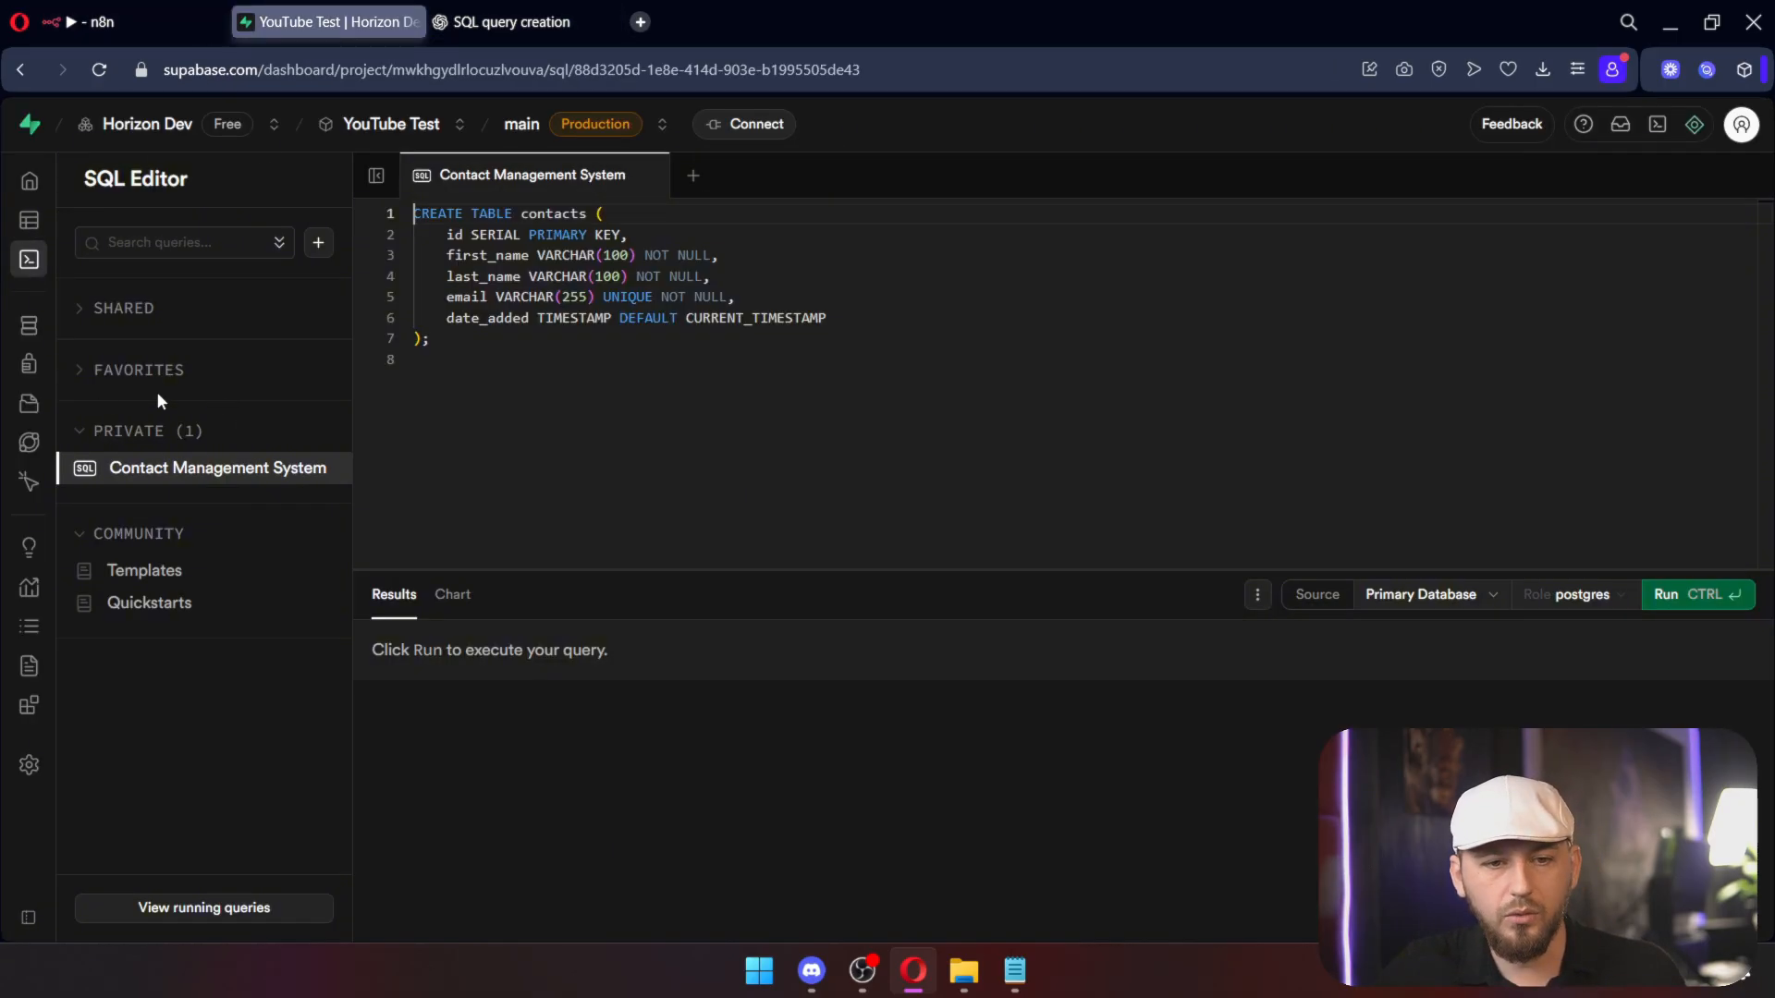
left_click(318, 243)
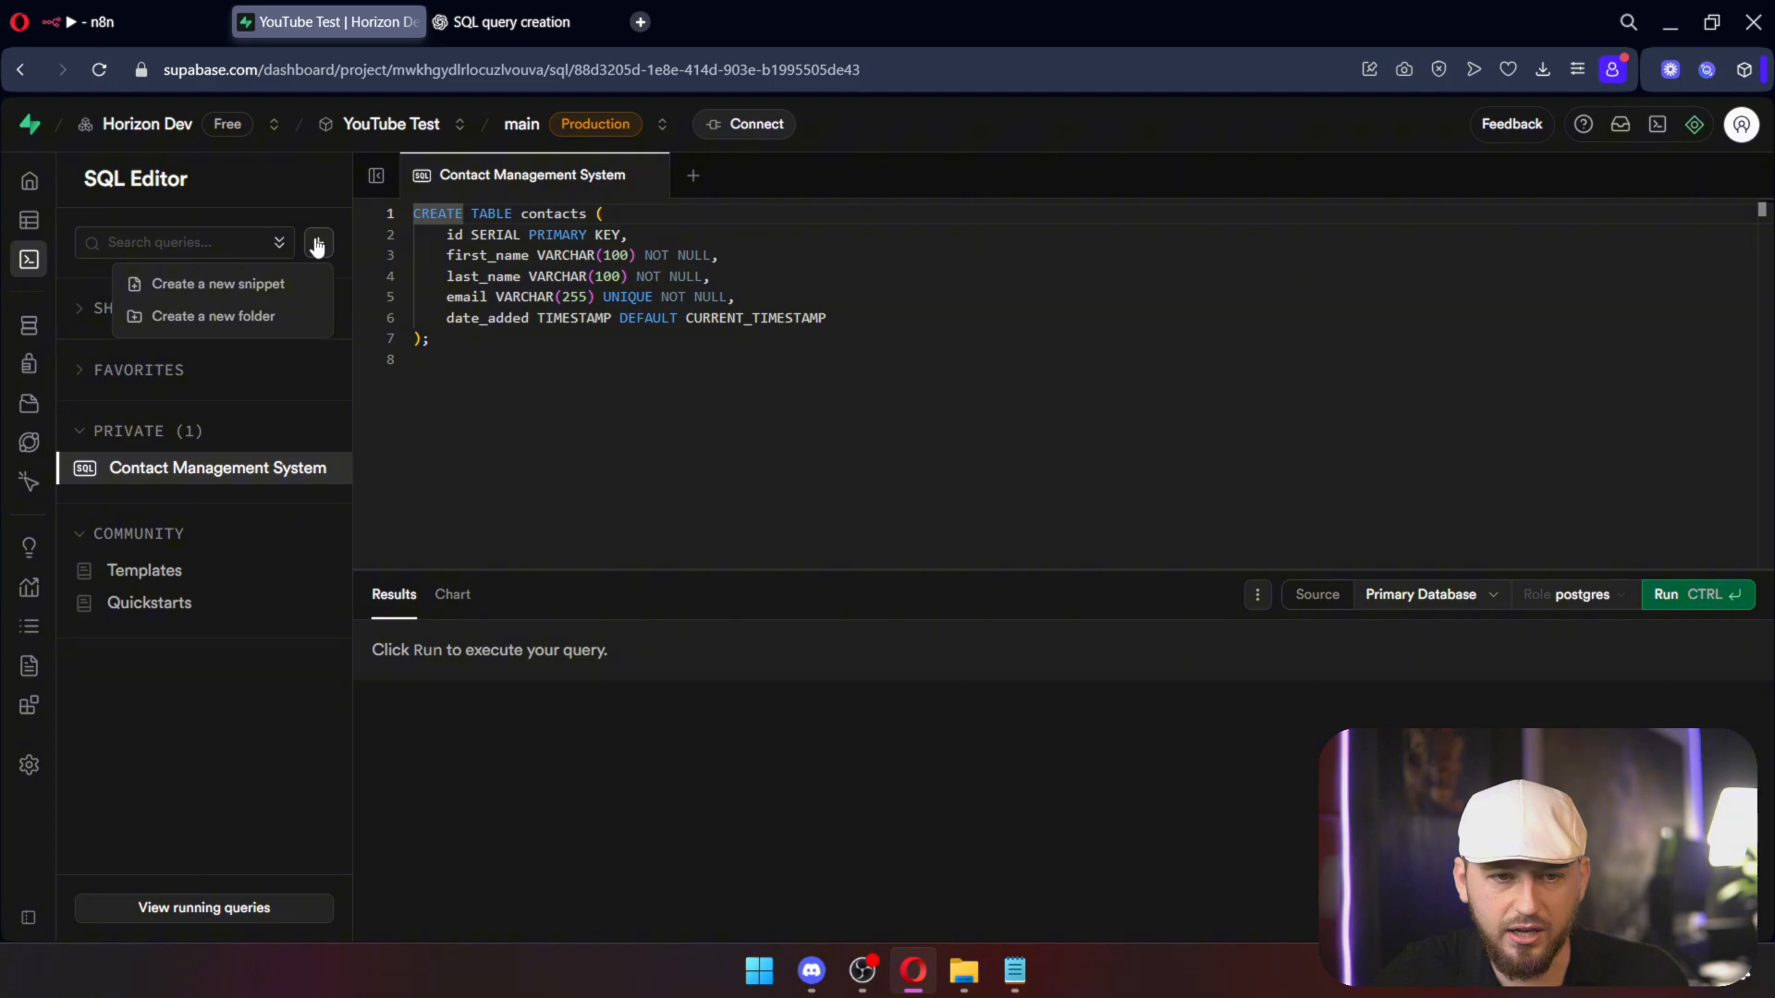
left_click(258, 284)
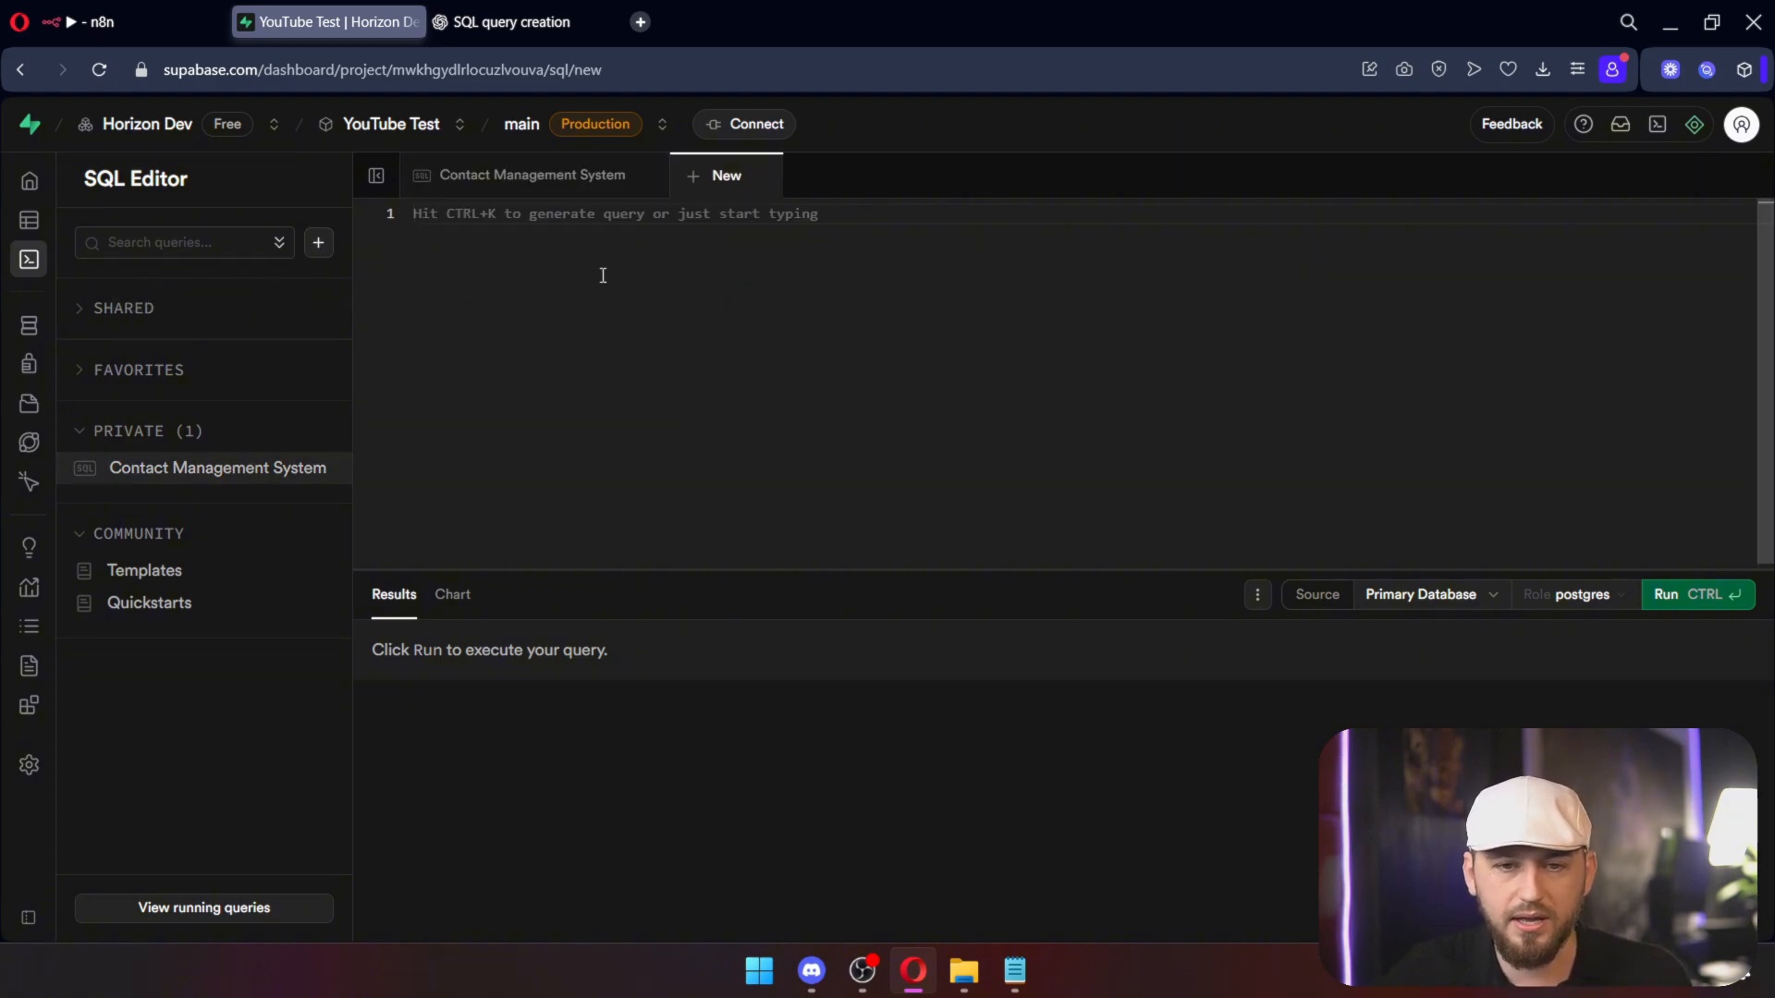
key("ctrl+v")
left_click(1715, 600)
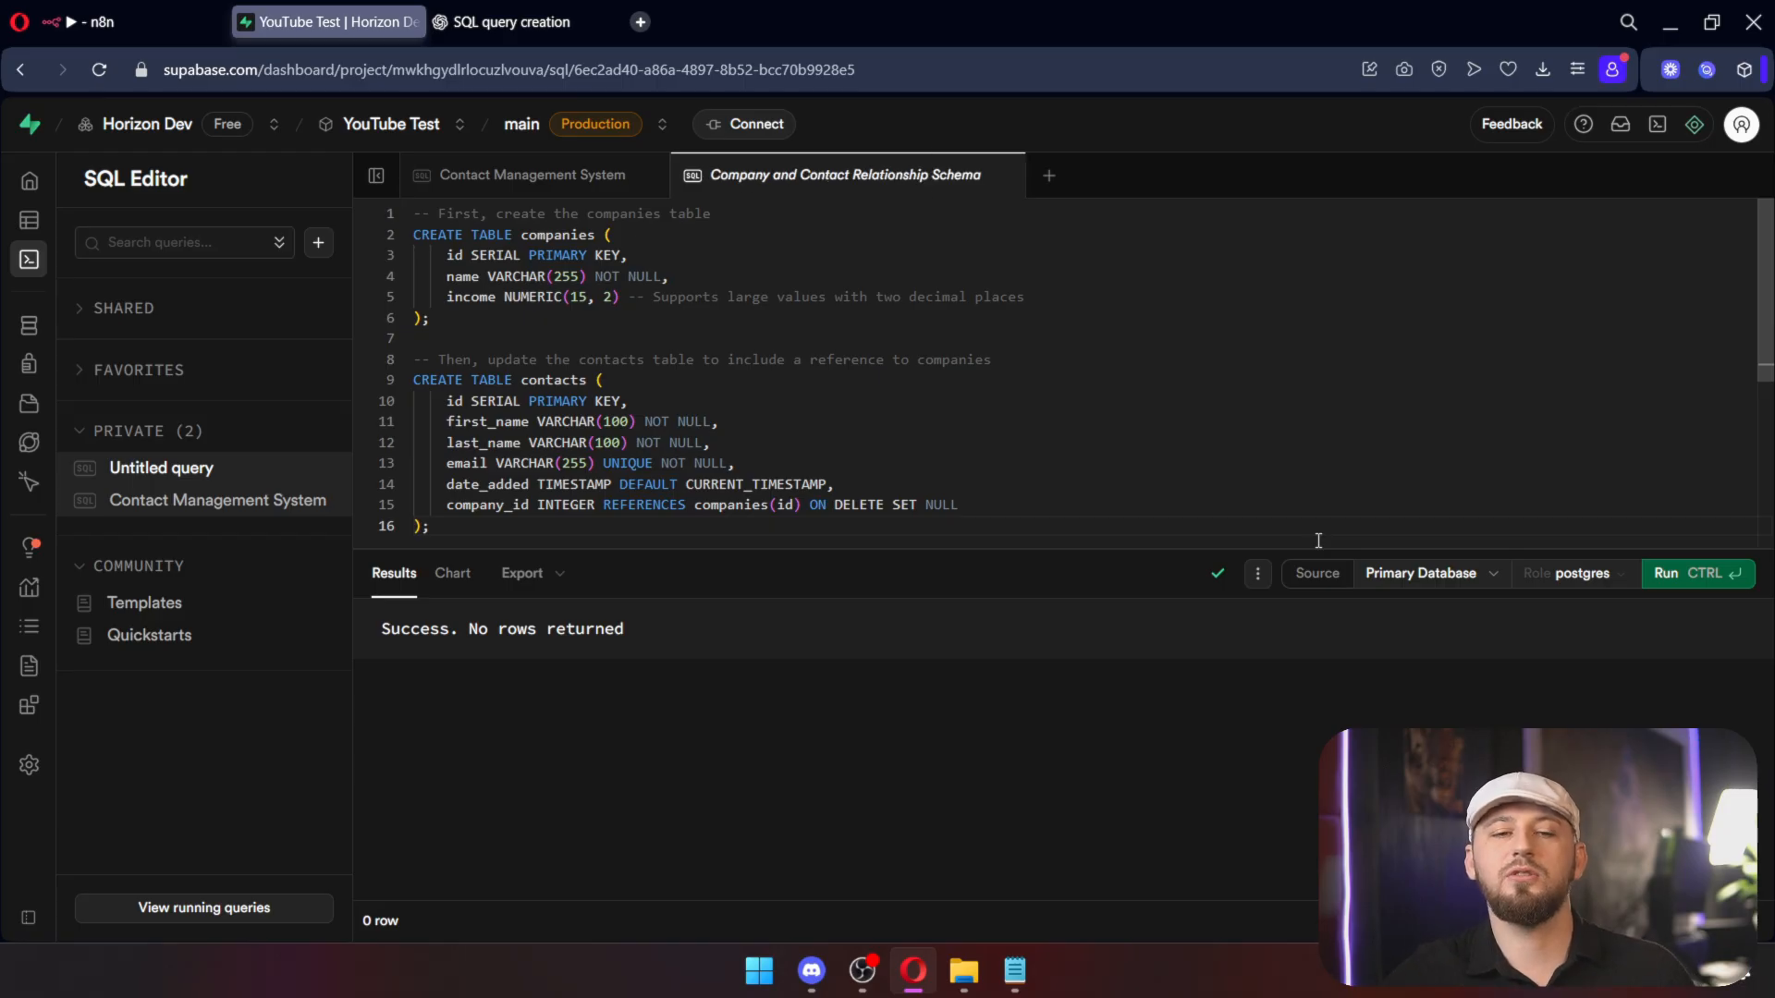
left_click(56, 220)
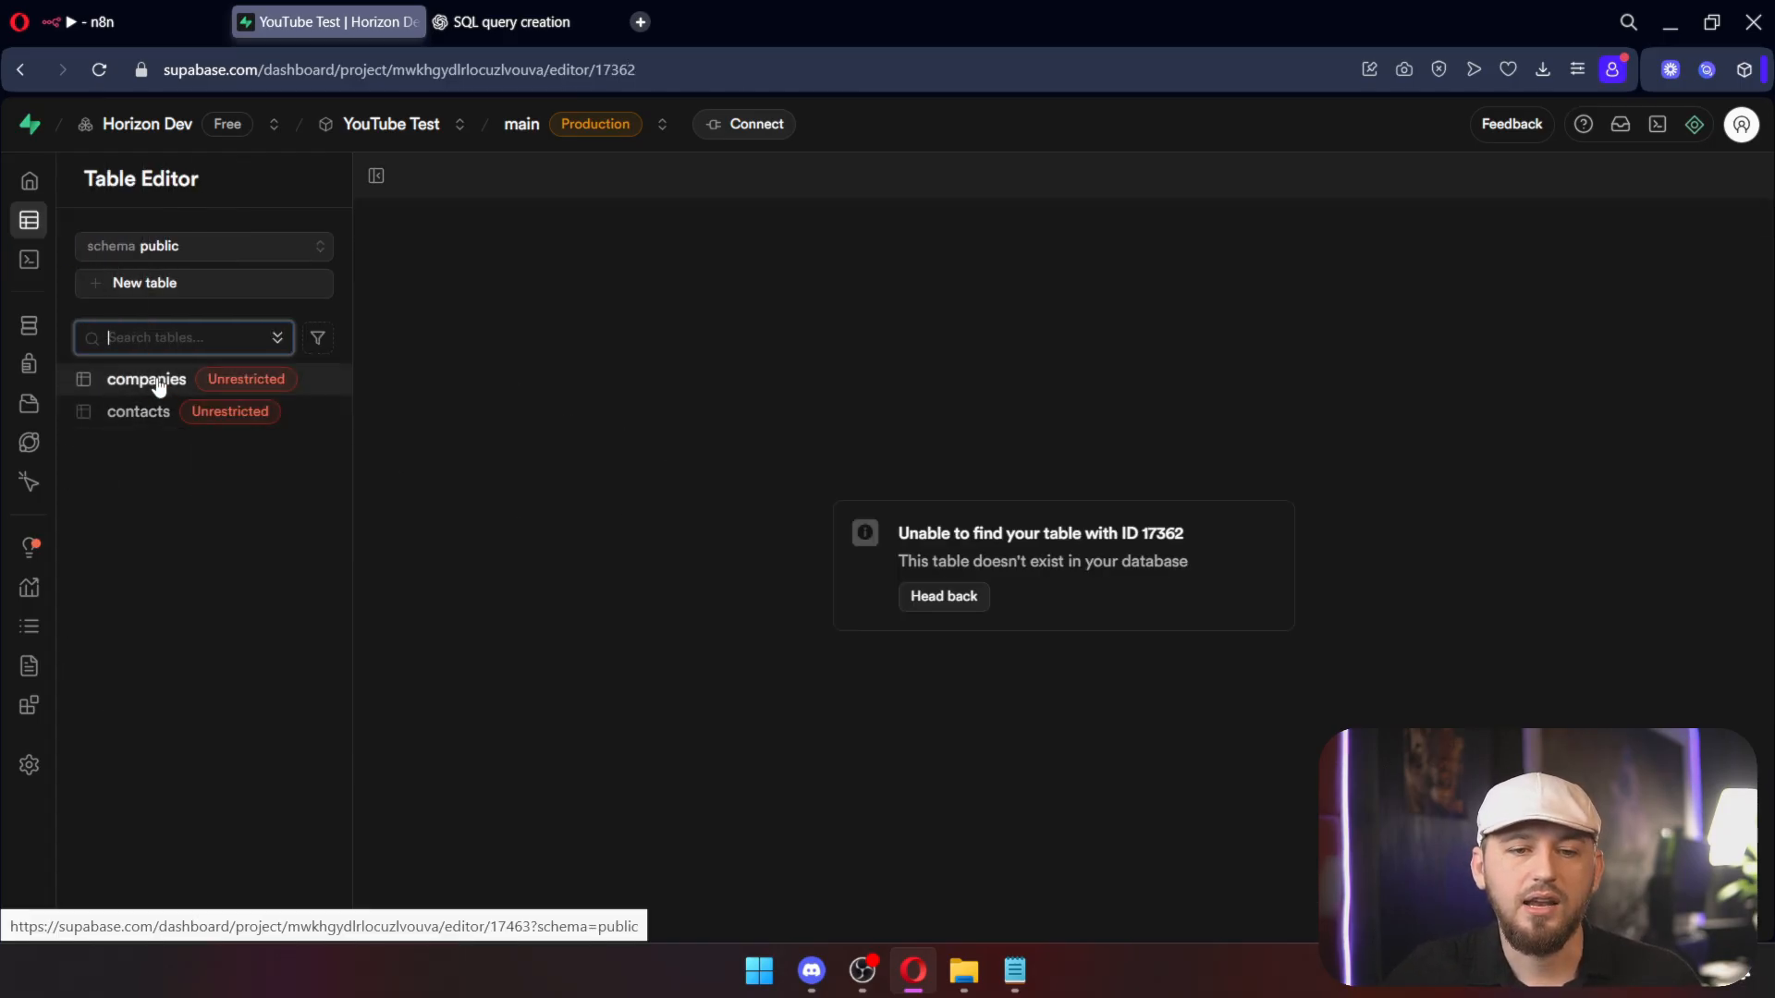
left_click(146, 381)
Step: Open the new contacts and companies tables to look at their data
left_click(148, 414)
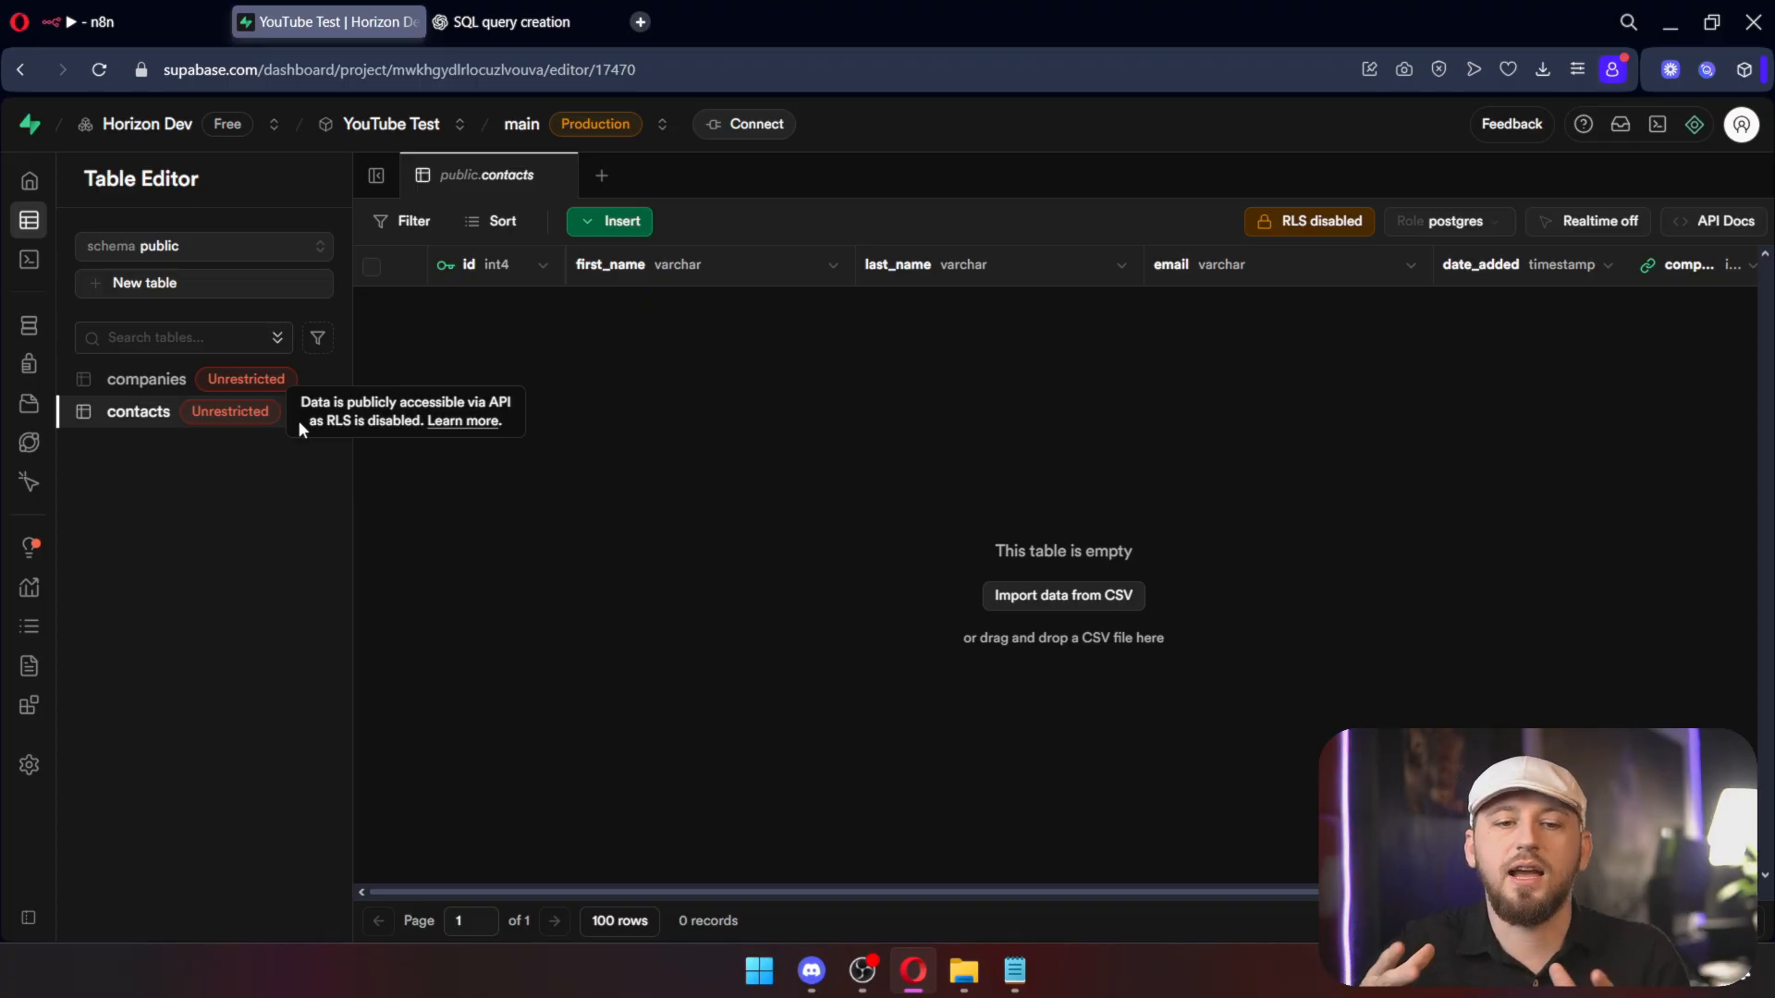
left_click(153, 30)
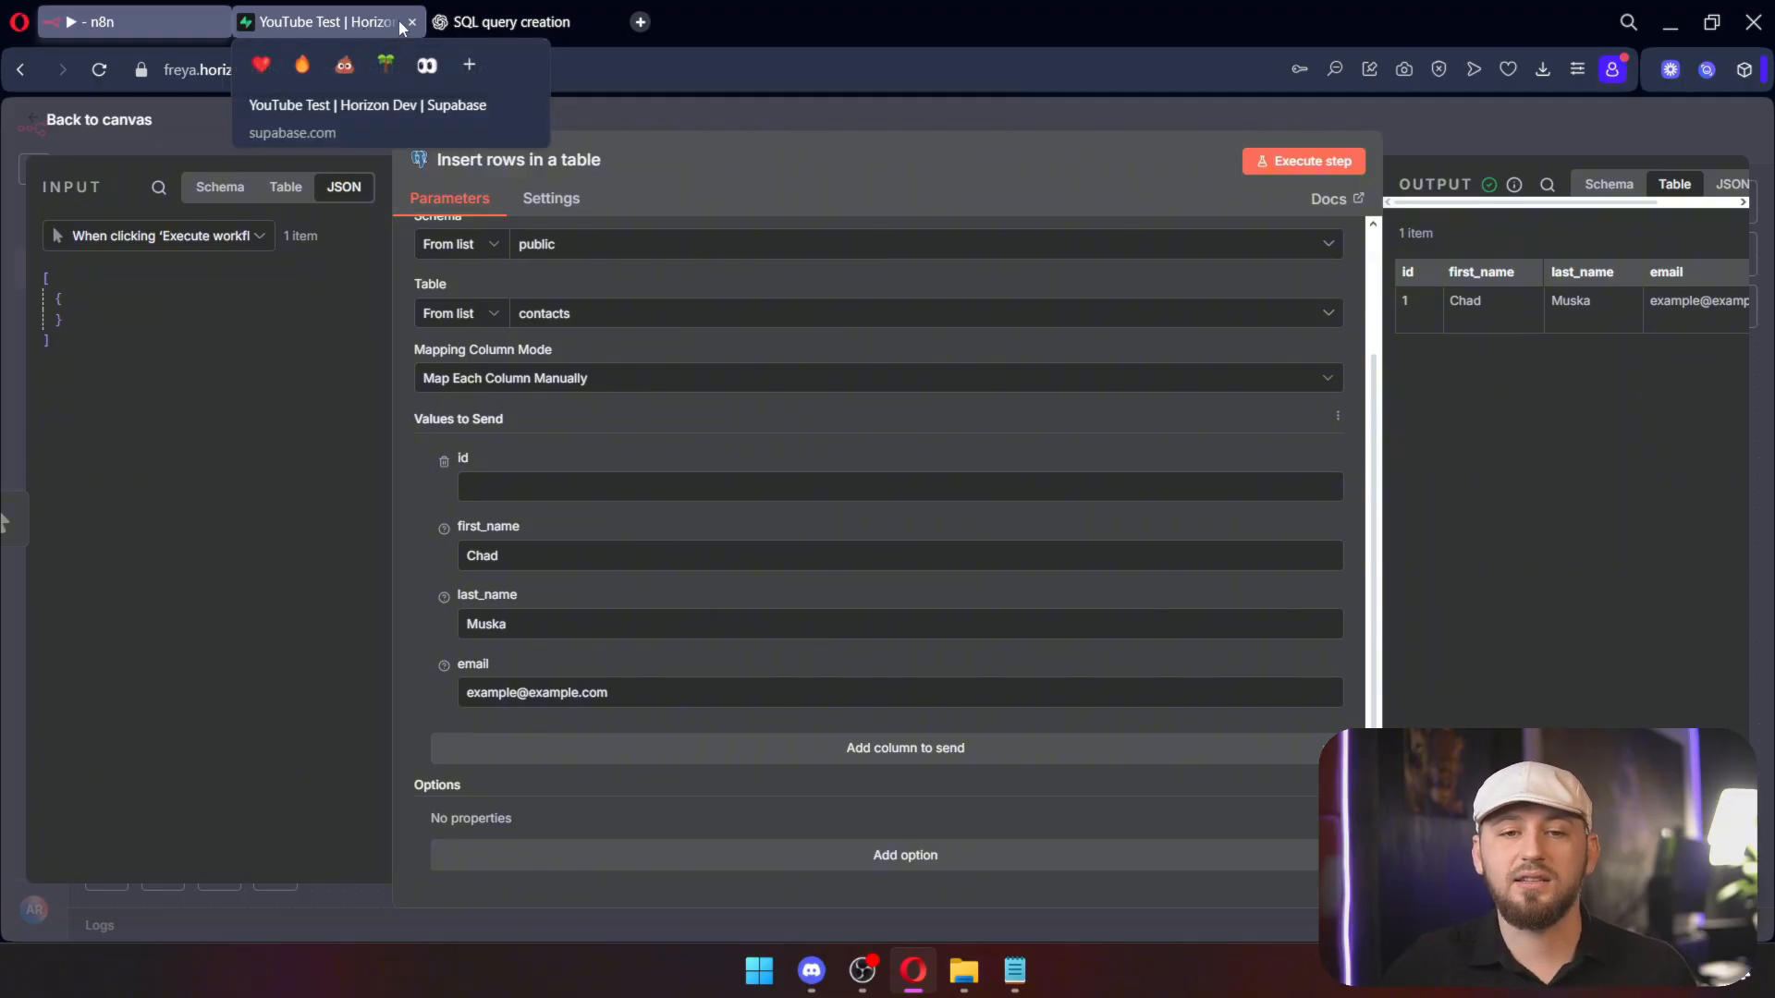
left_click(397, 20)
left_click(148, 387)
left_click(148, 411)
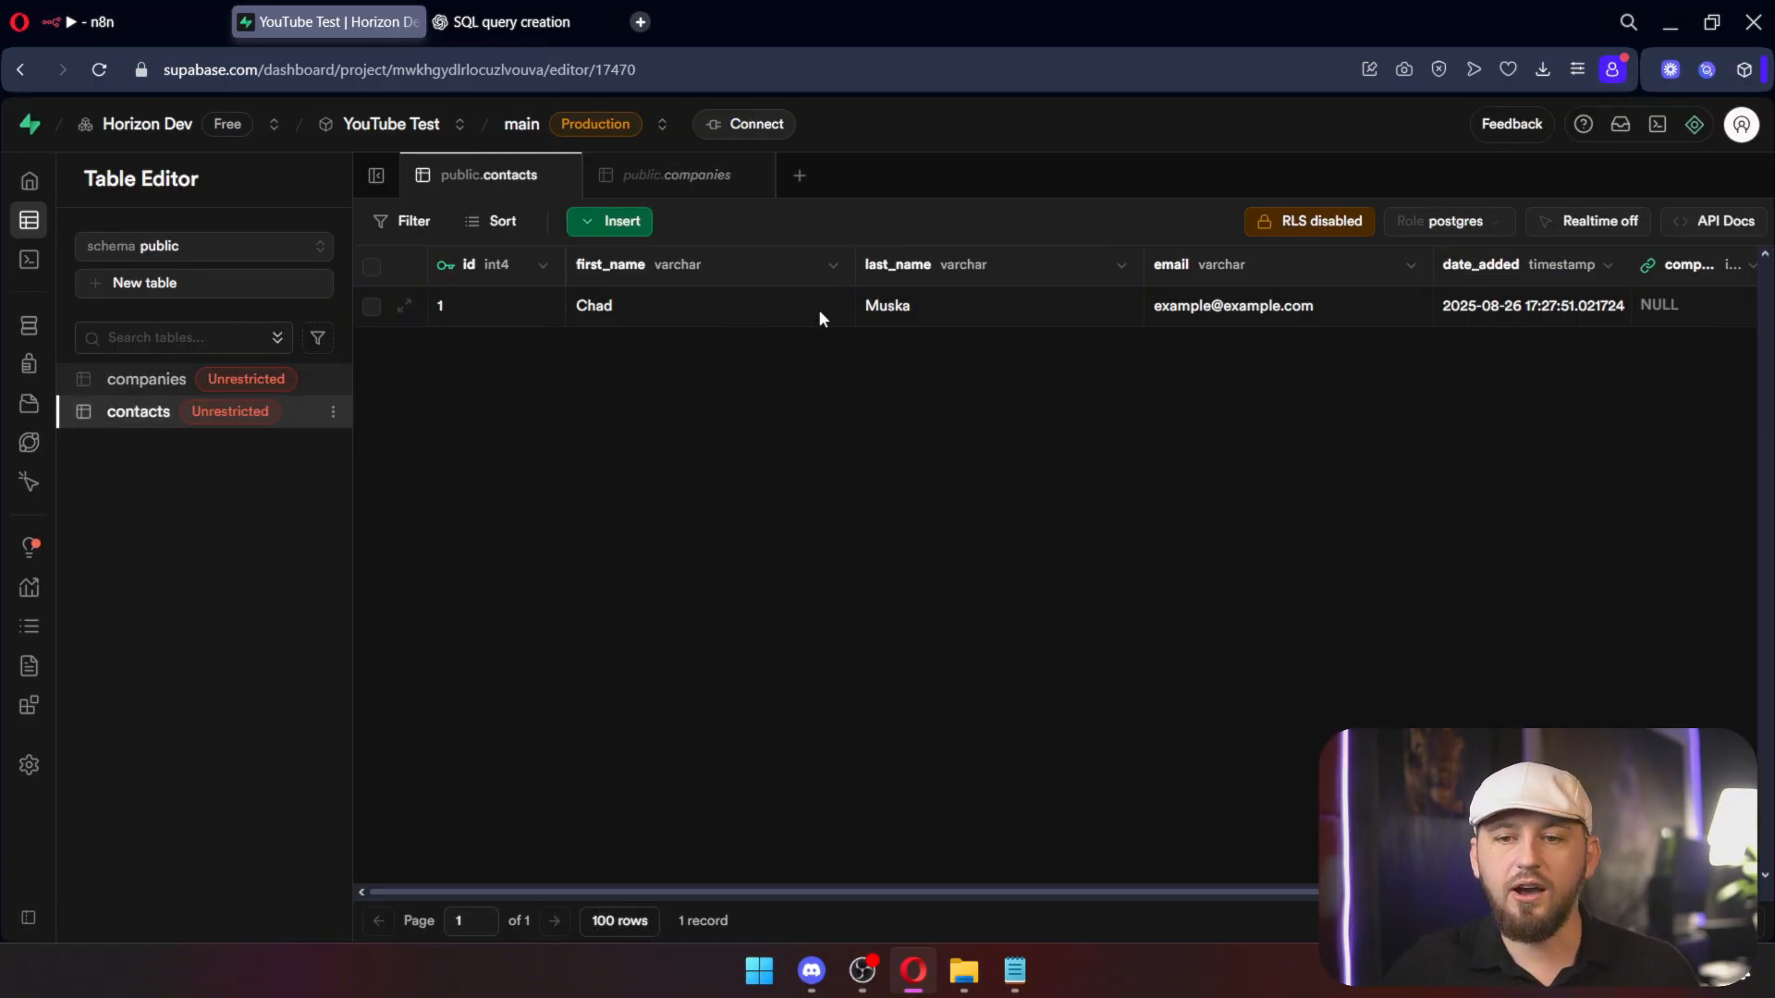
left_click_drag(718, 892, 1063, 842)
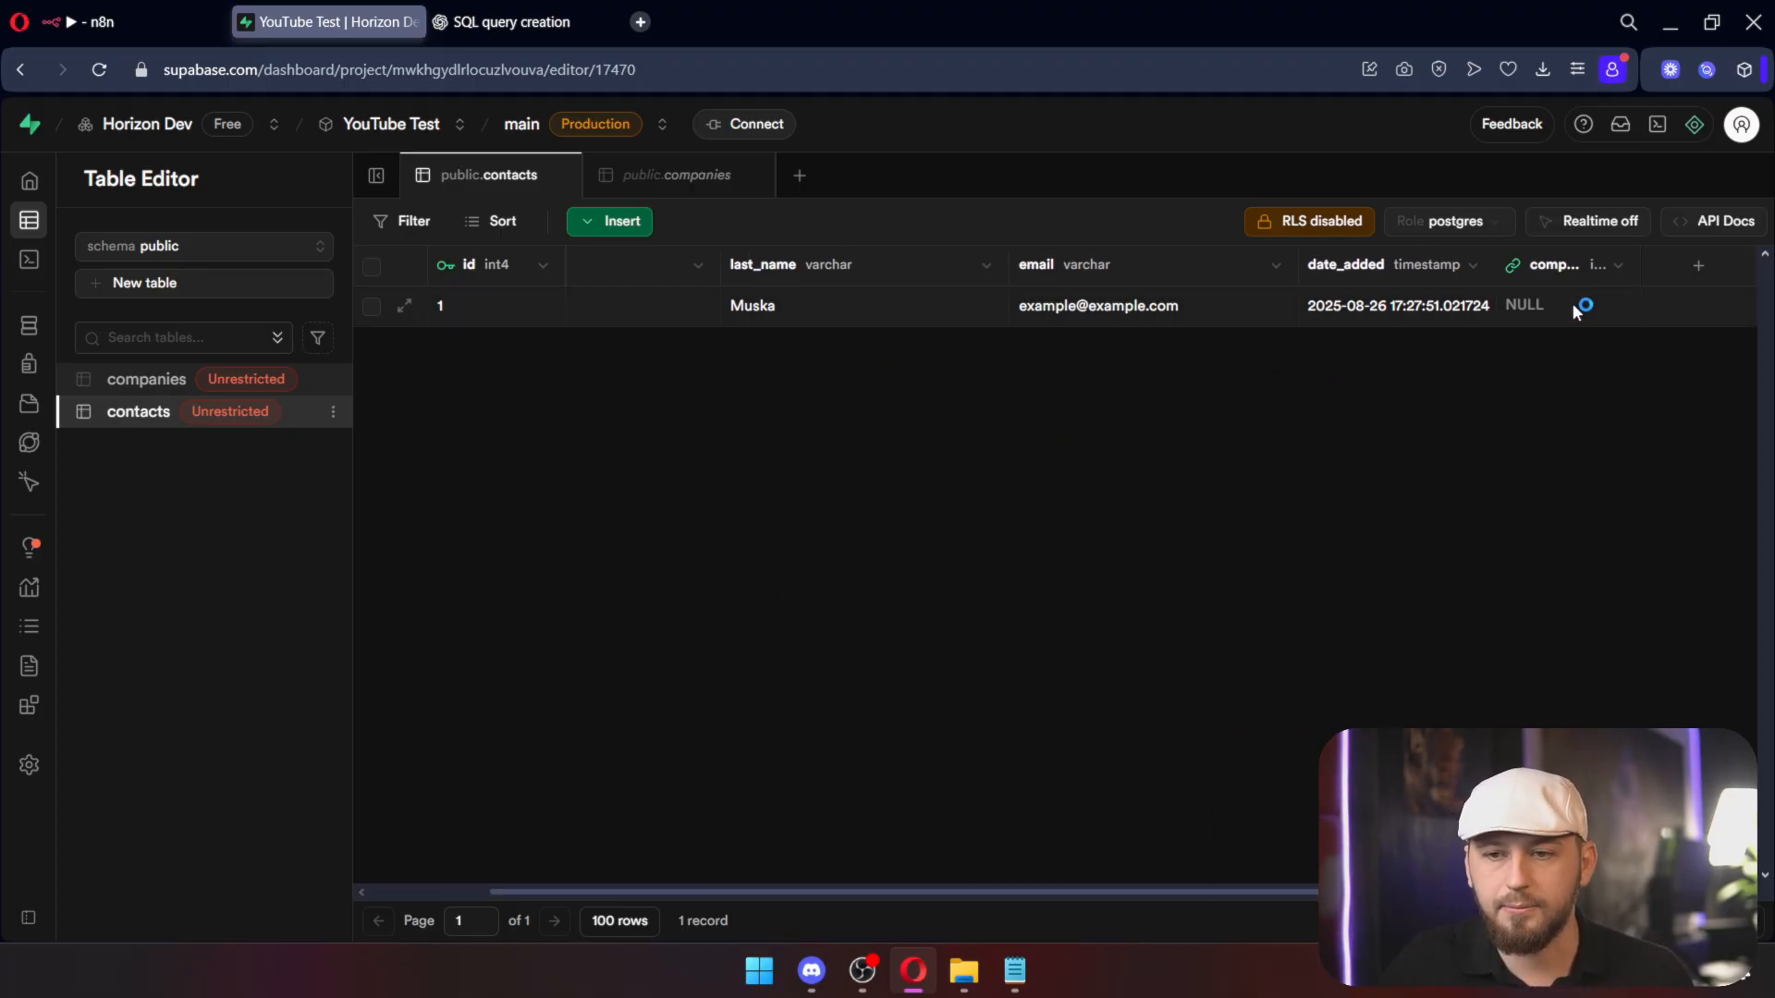
Step: Inspect the contacts SQL definition's company_id foreign key, then return to its data grid
left_click(1721, 922)
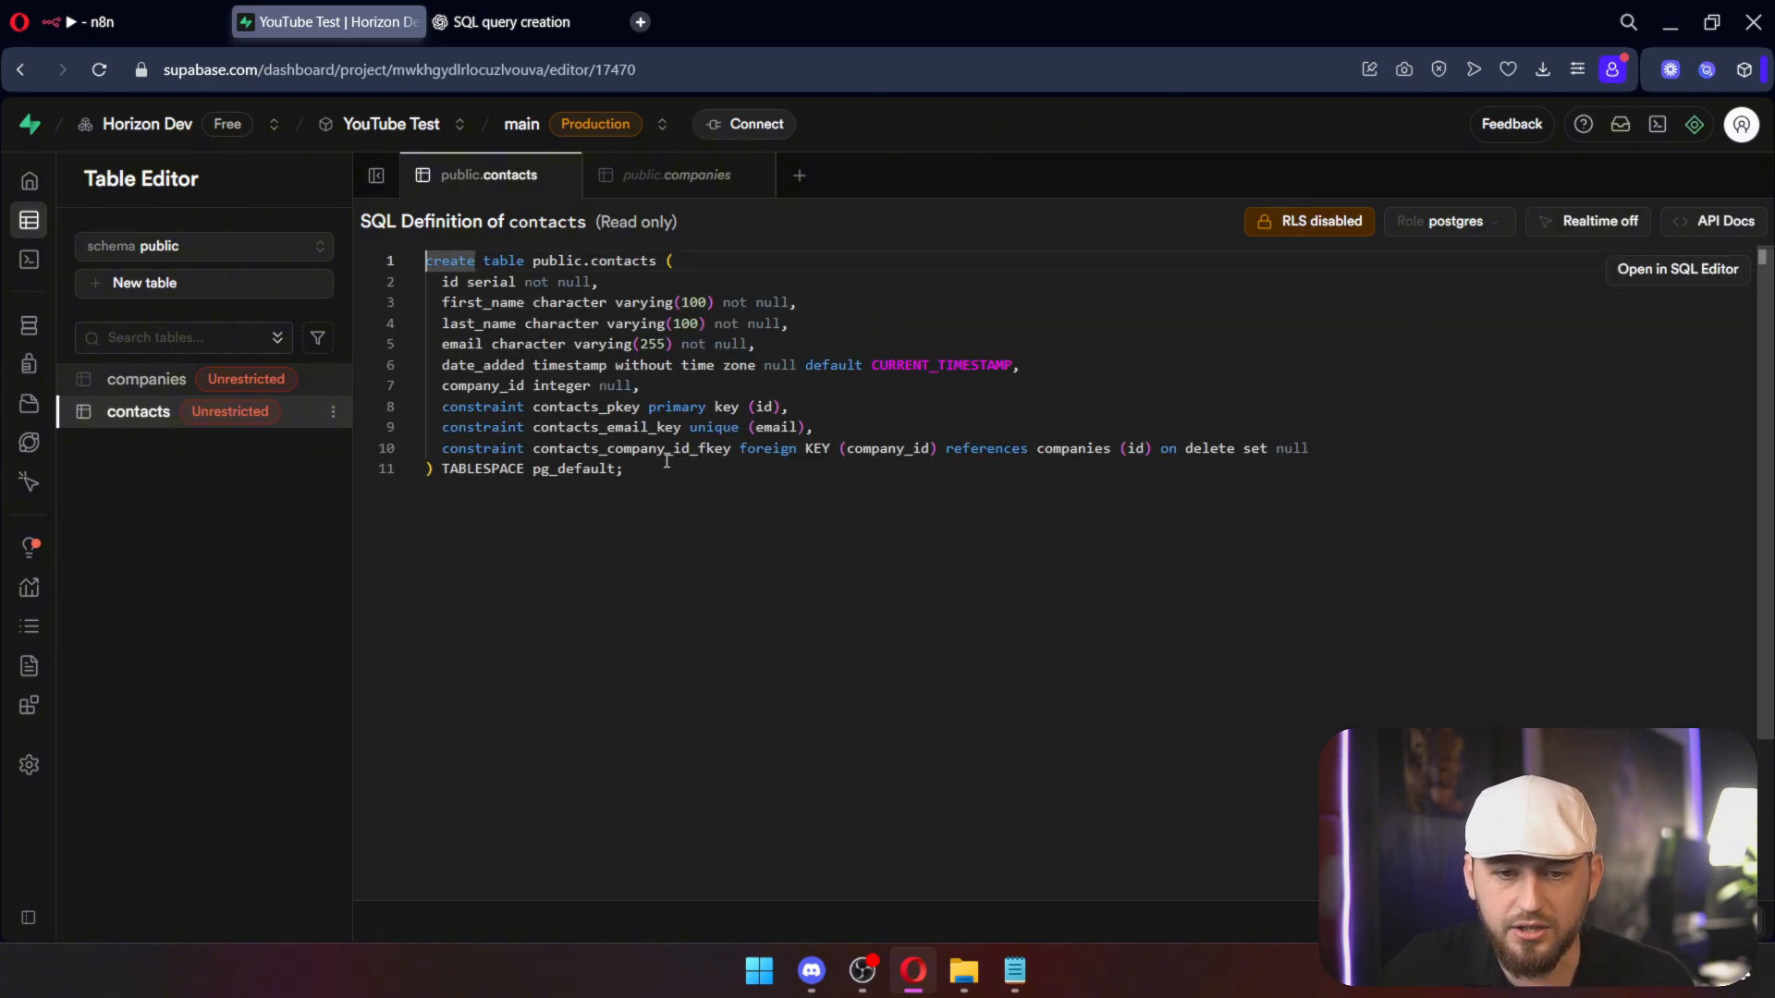
triple_click(666, 452)
left_click_drag(752, 344, 431, 301)
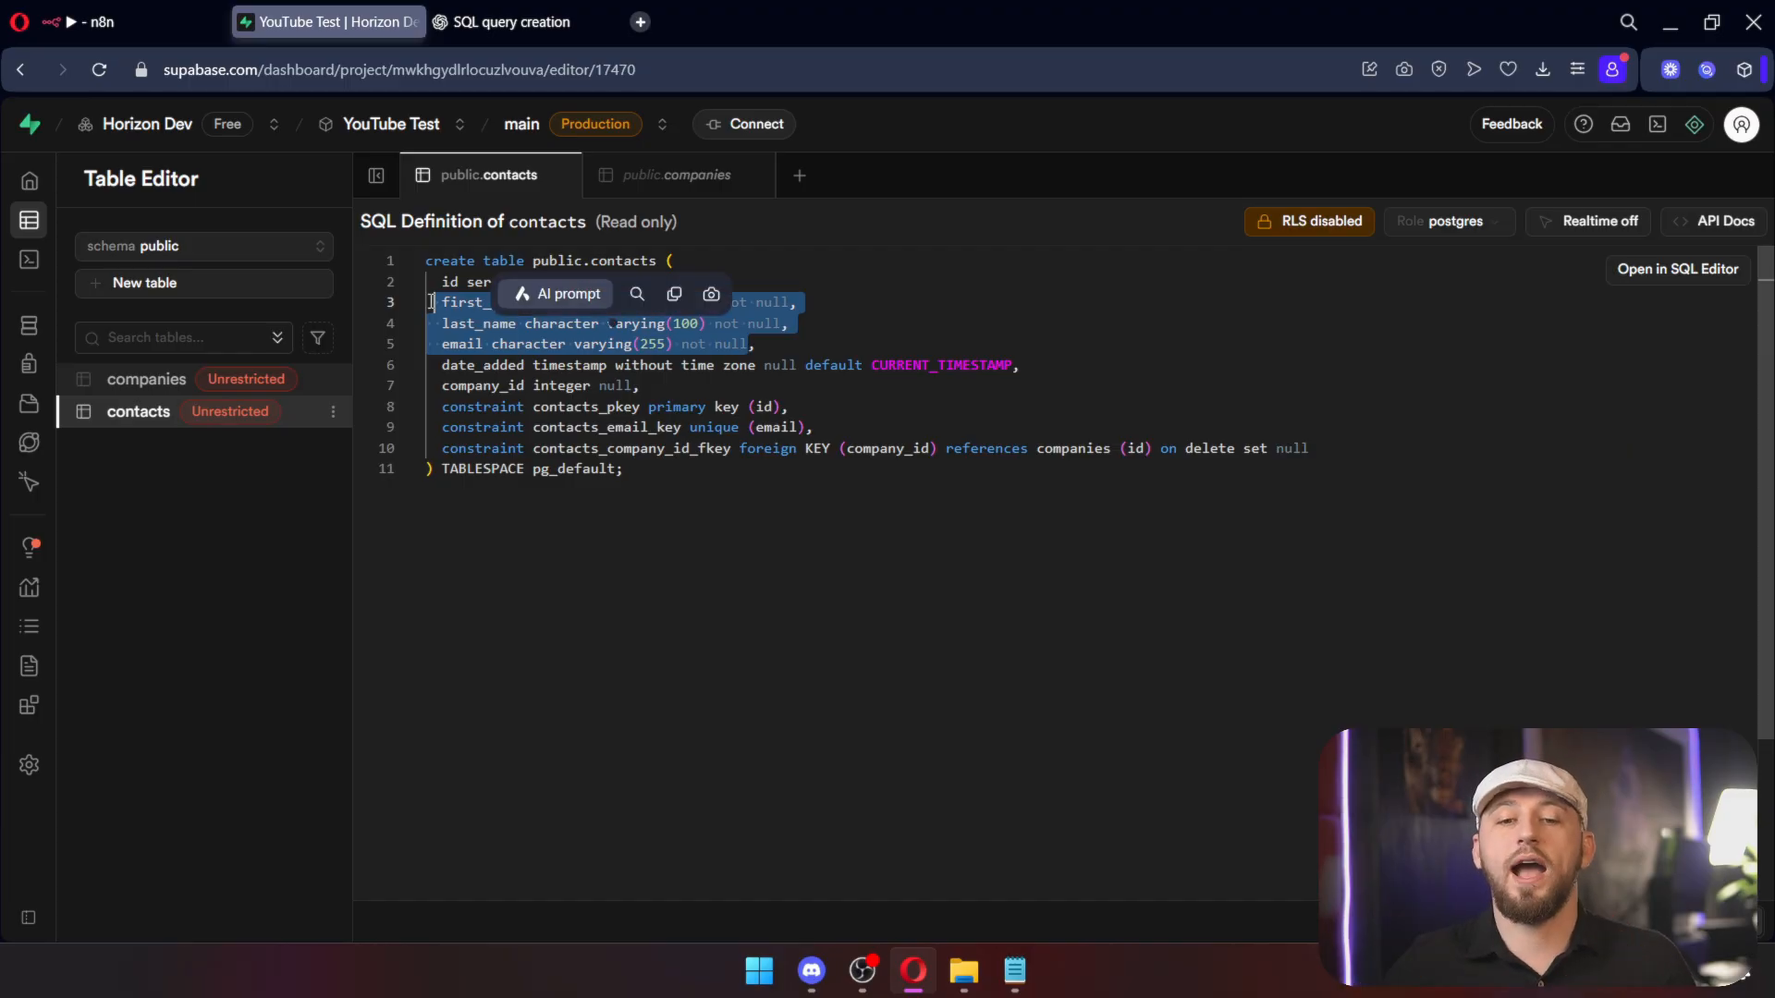
left_click(1292, 448)
triple_click(1292, 448)
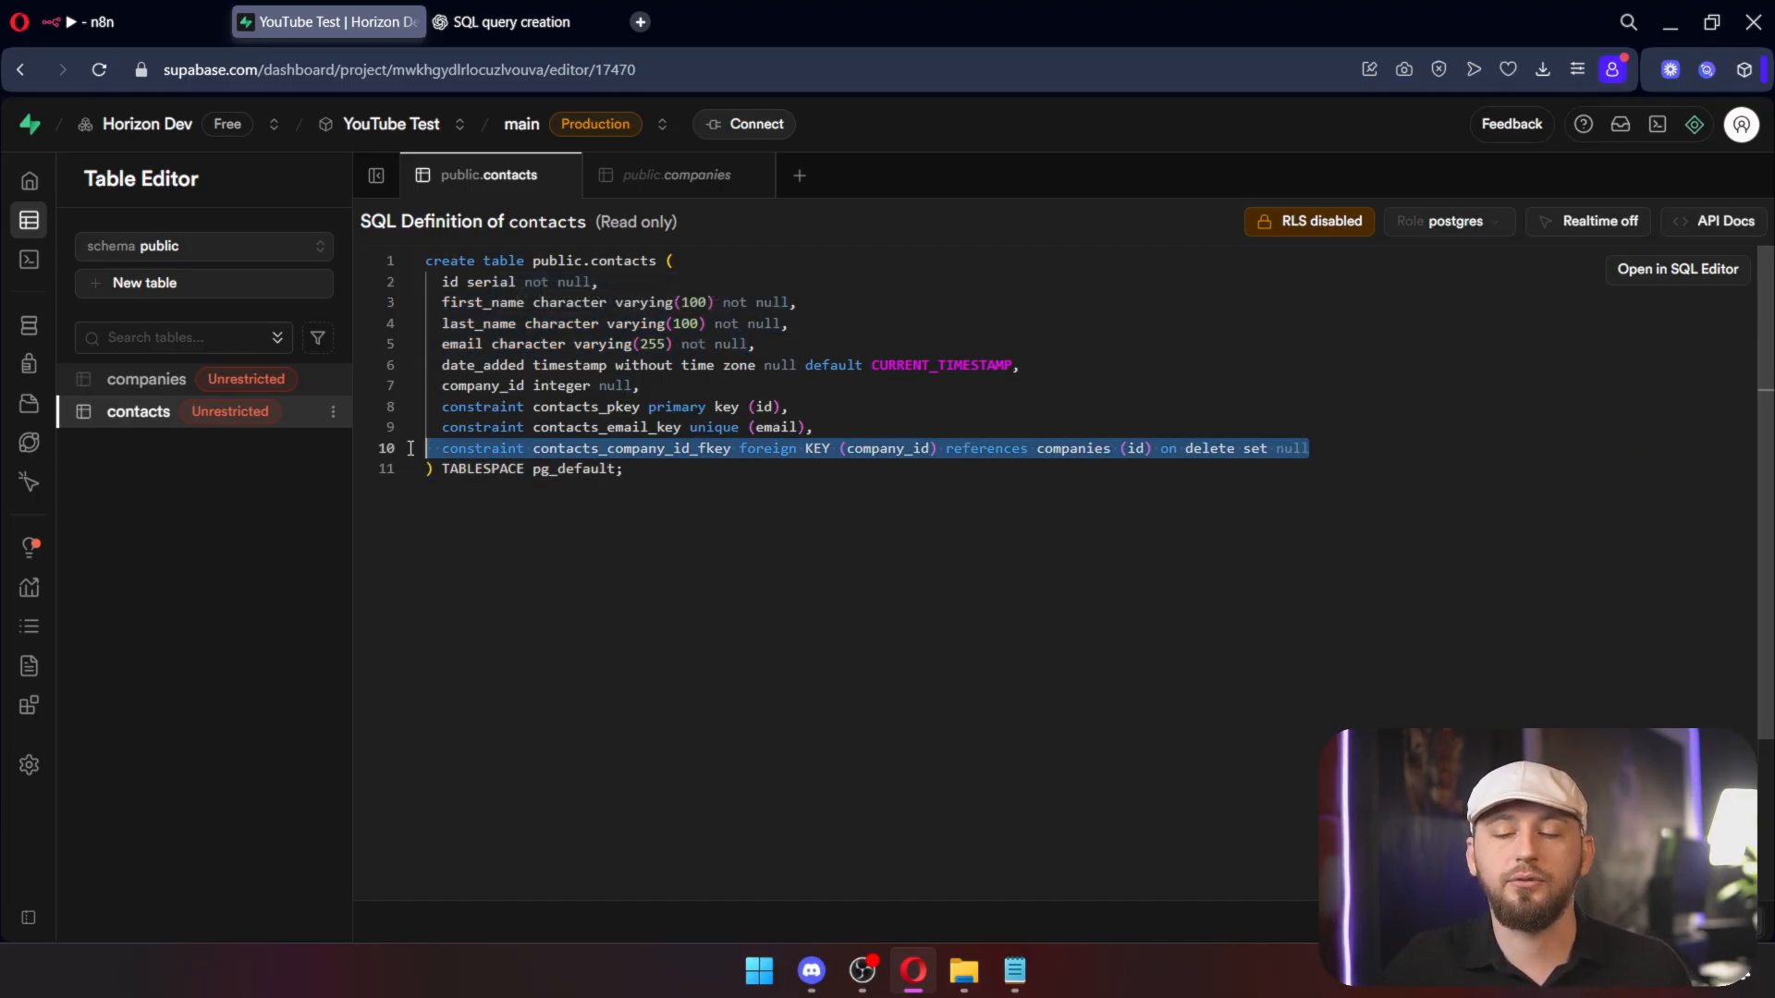
left_click(143, 414)
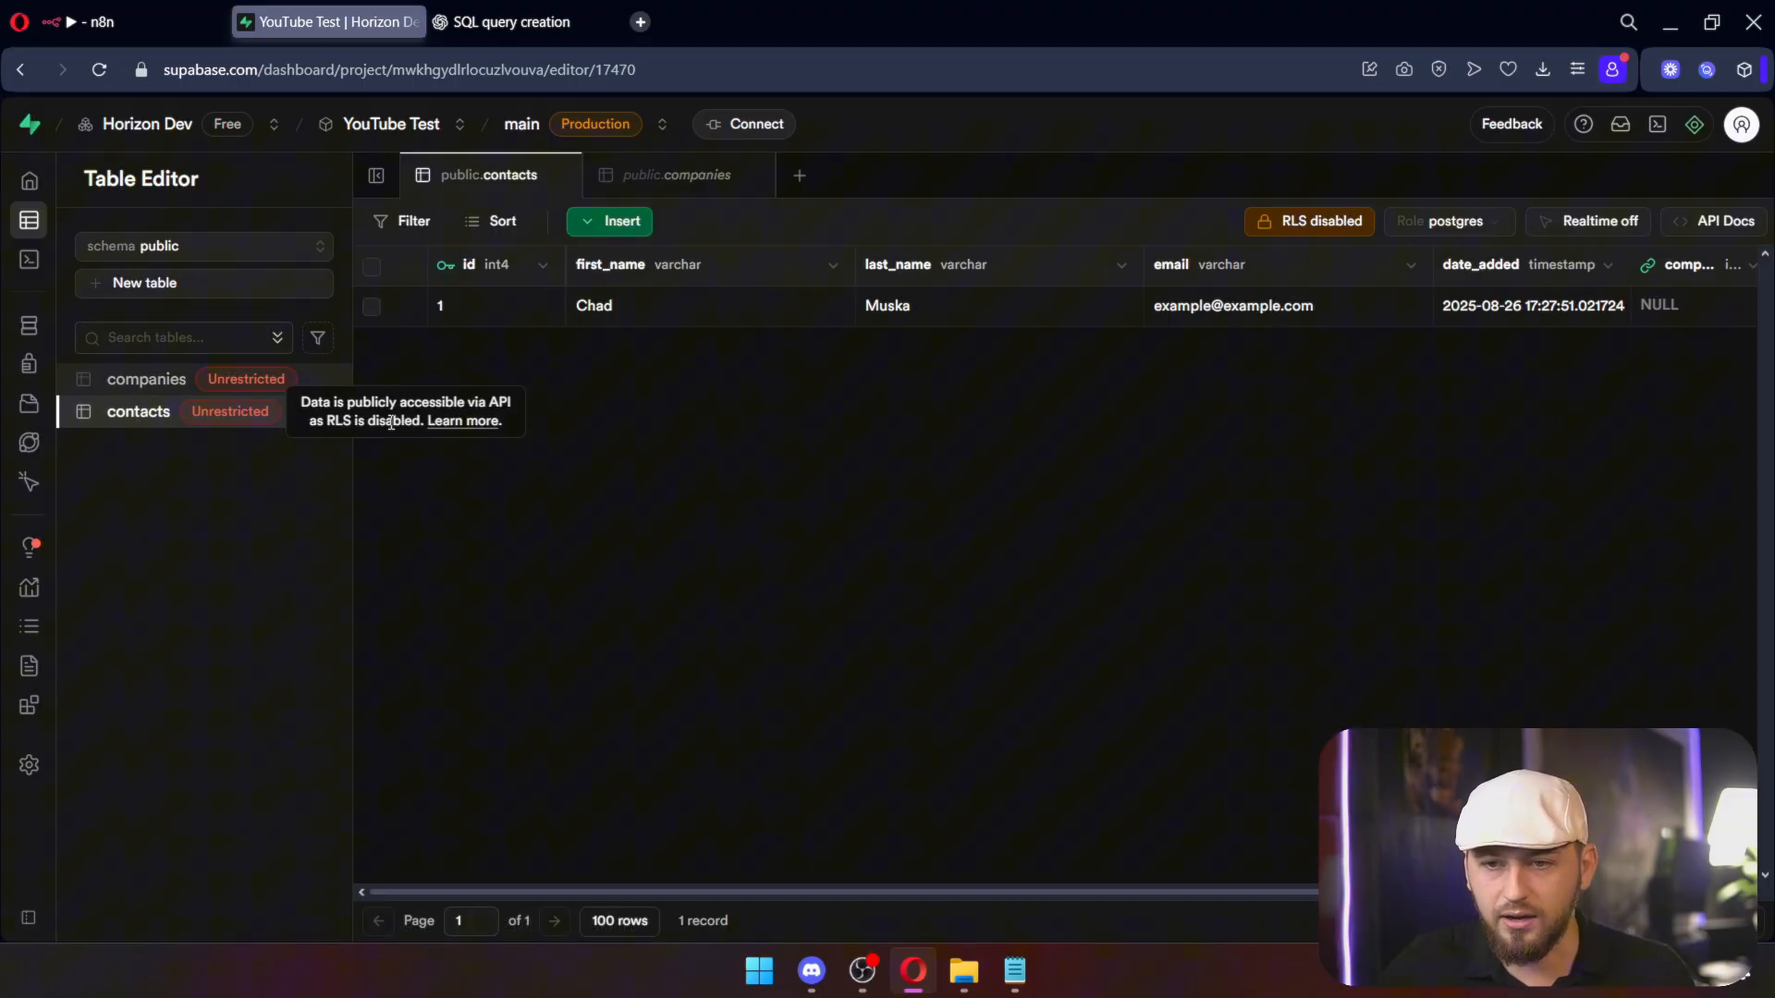
scroll(974, 865, "right", 3)
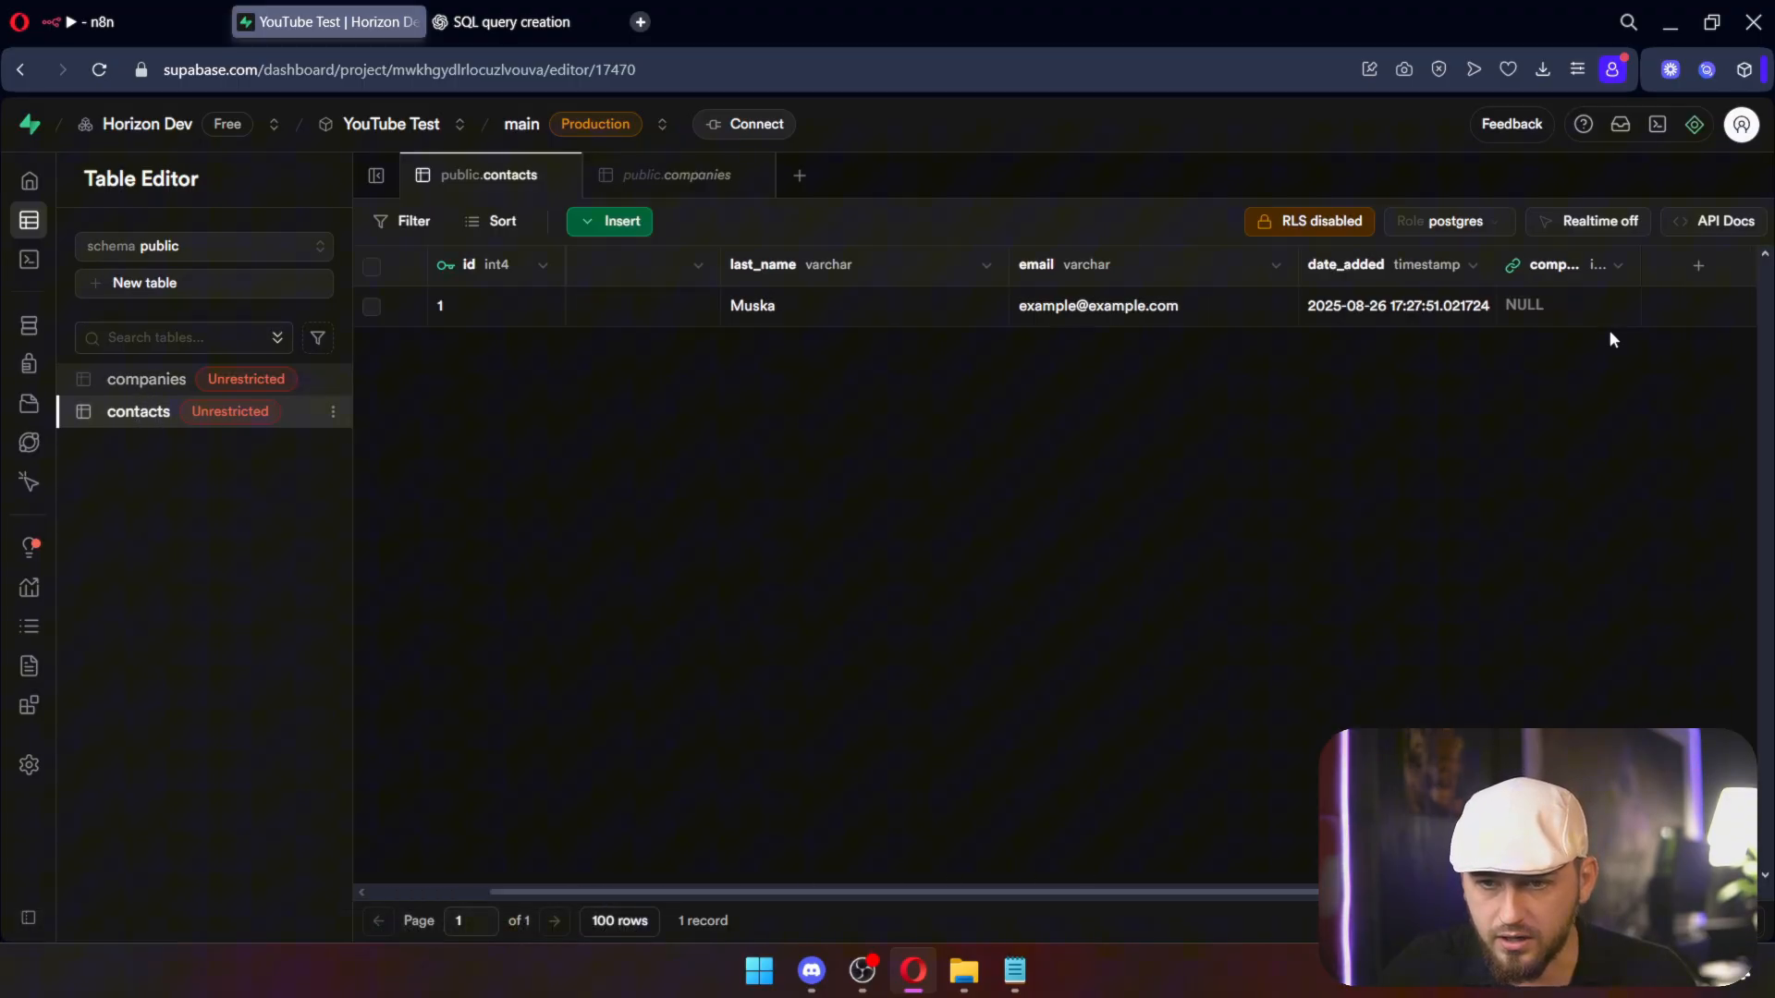
Step: Try making company_id non-nullable, then discard the change after the save error
left_click(1619, 266)
left_click(1402, 384)
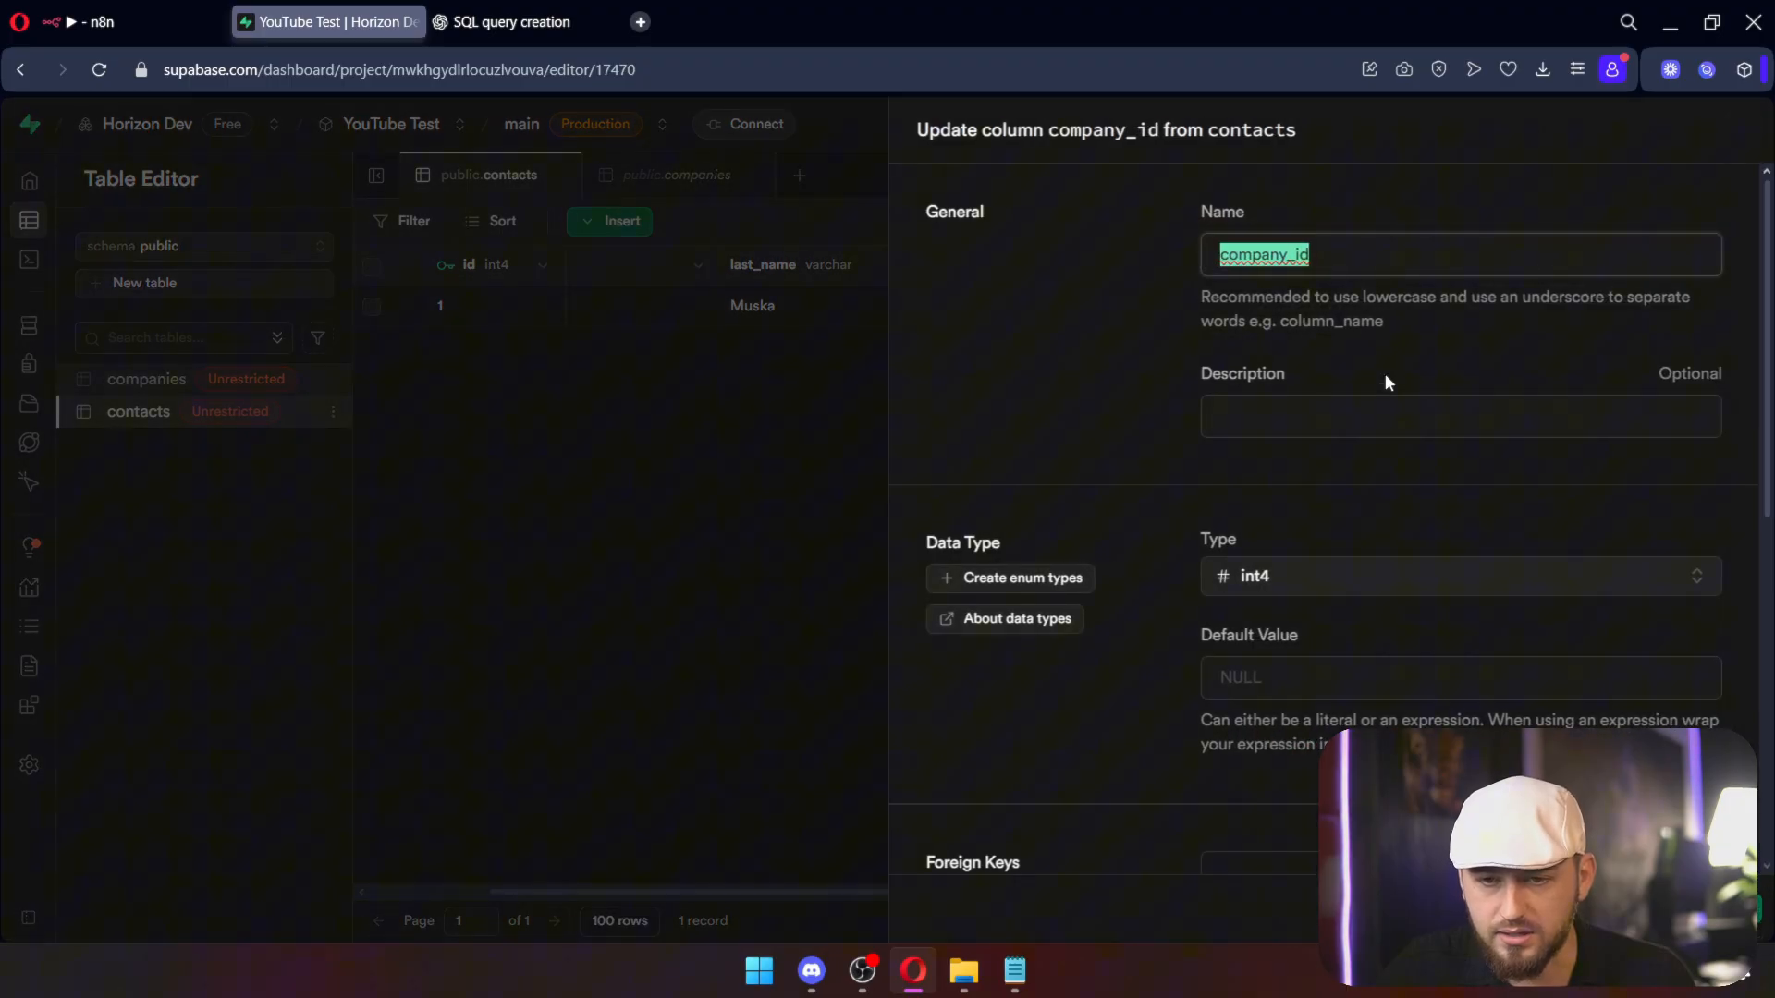
scroll(1155, 387, "down", 5)
scroll(1155, 395, "down", 2)
left_click(1222, 566)
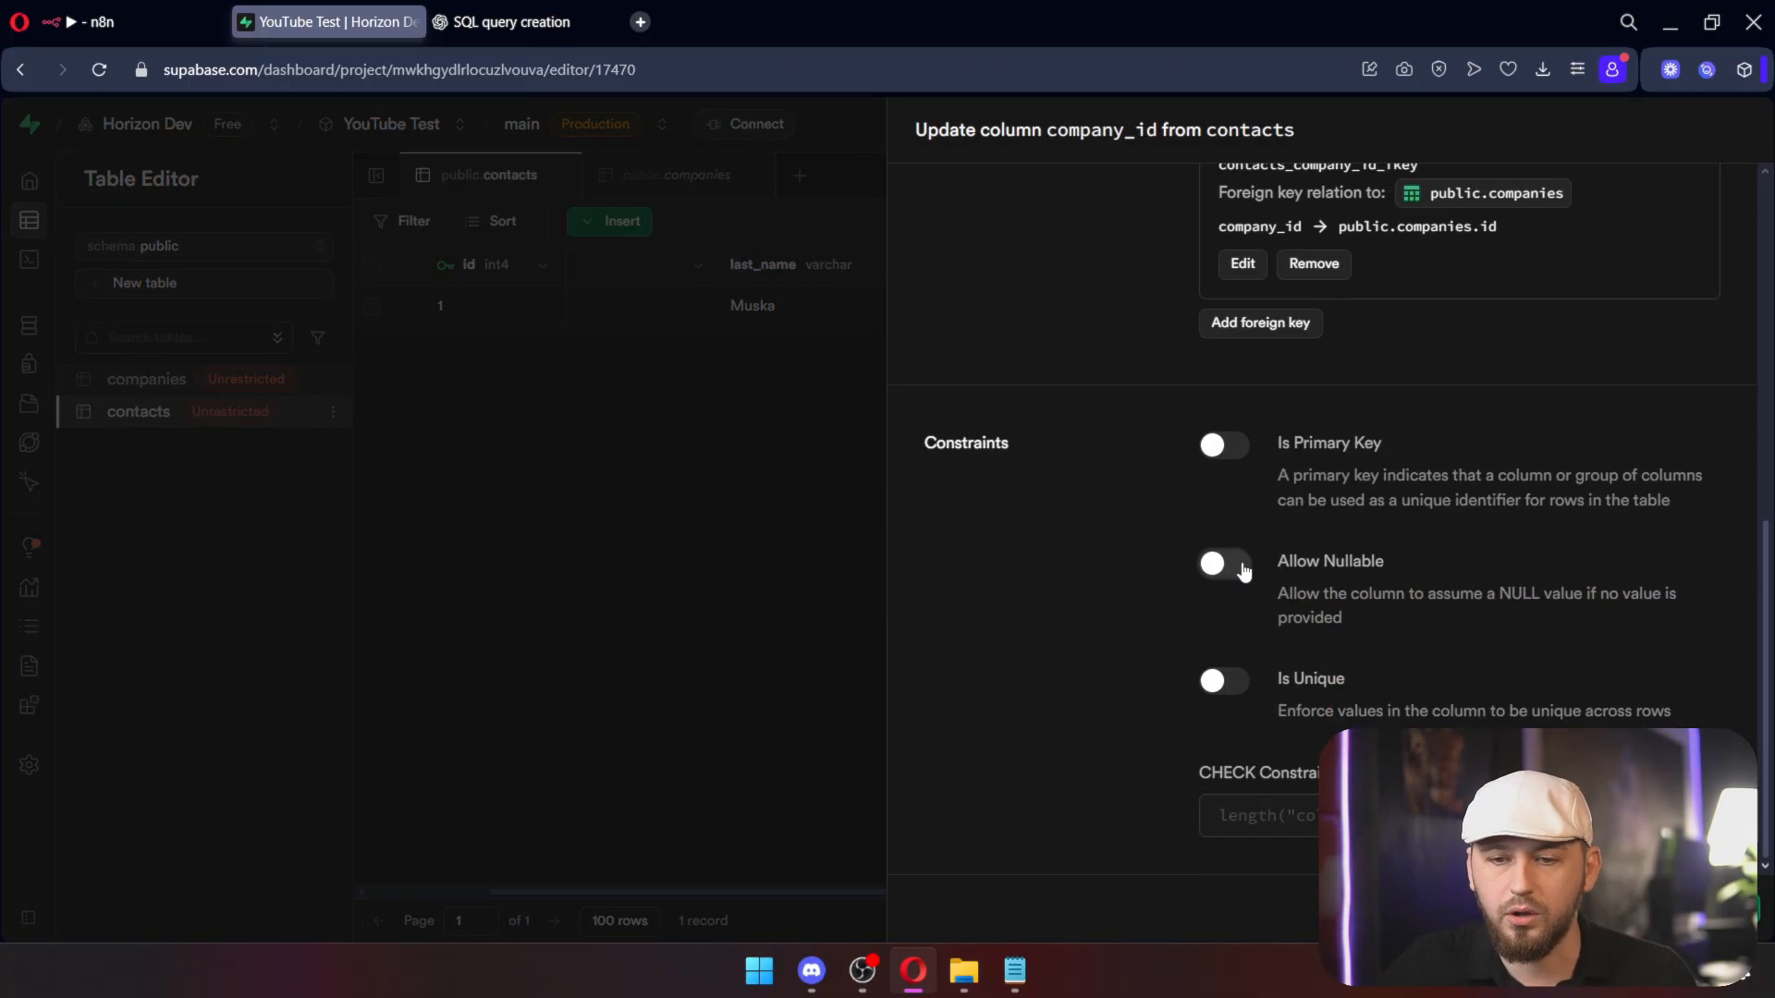
scroll(1343, 618, "up", 5)
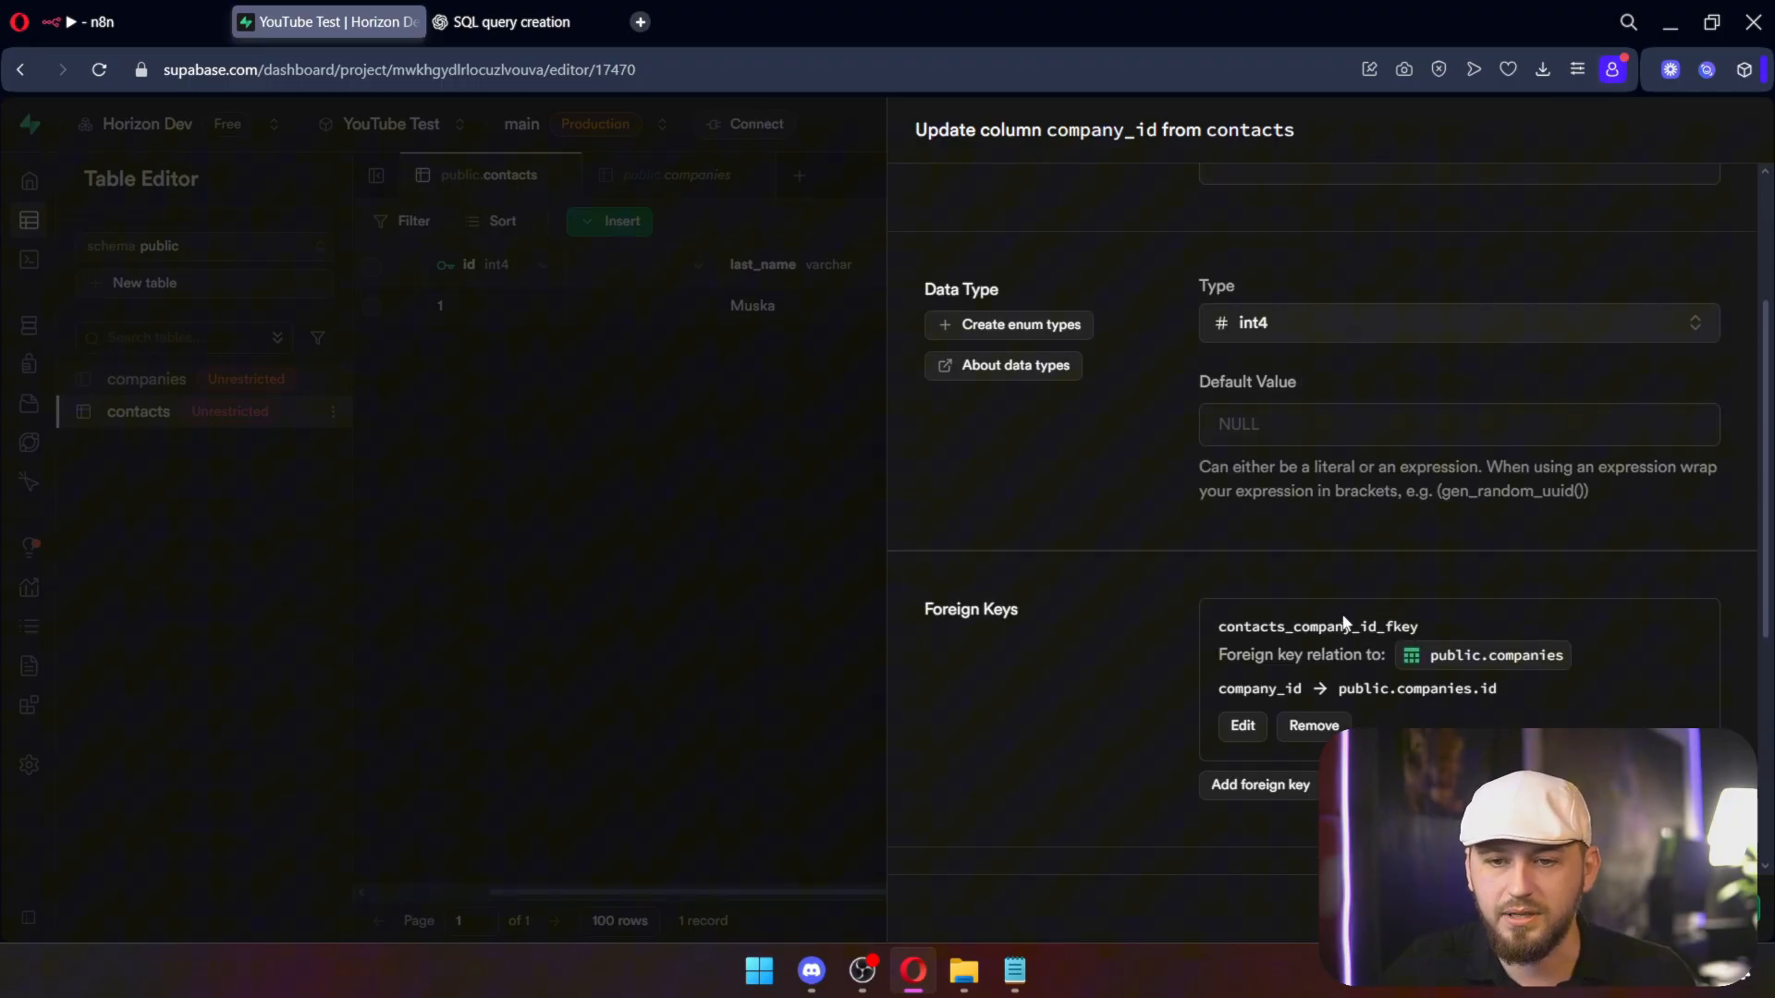
scroll(1345, 623, "up", 3)
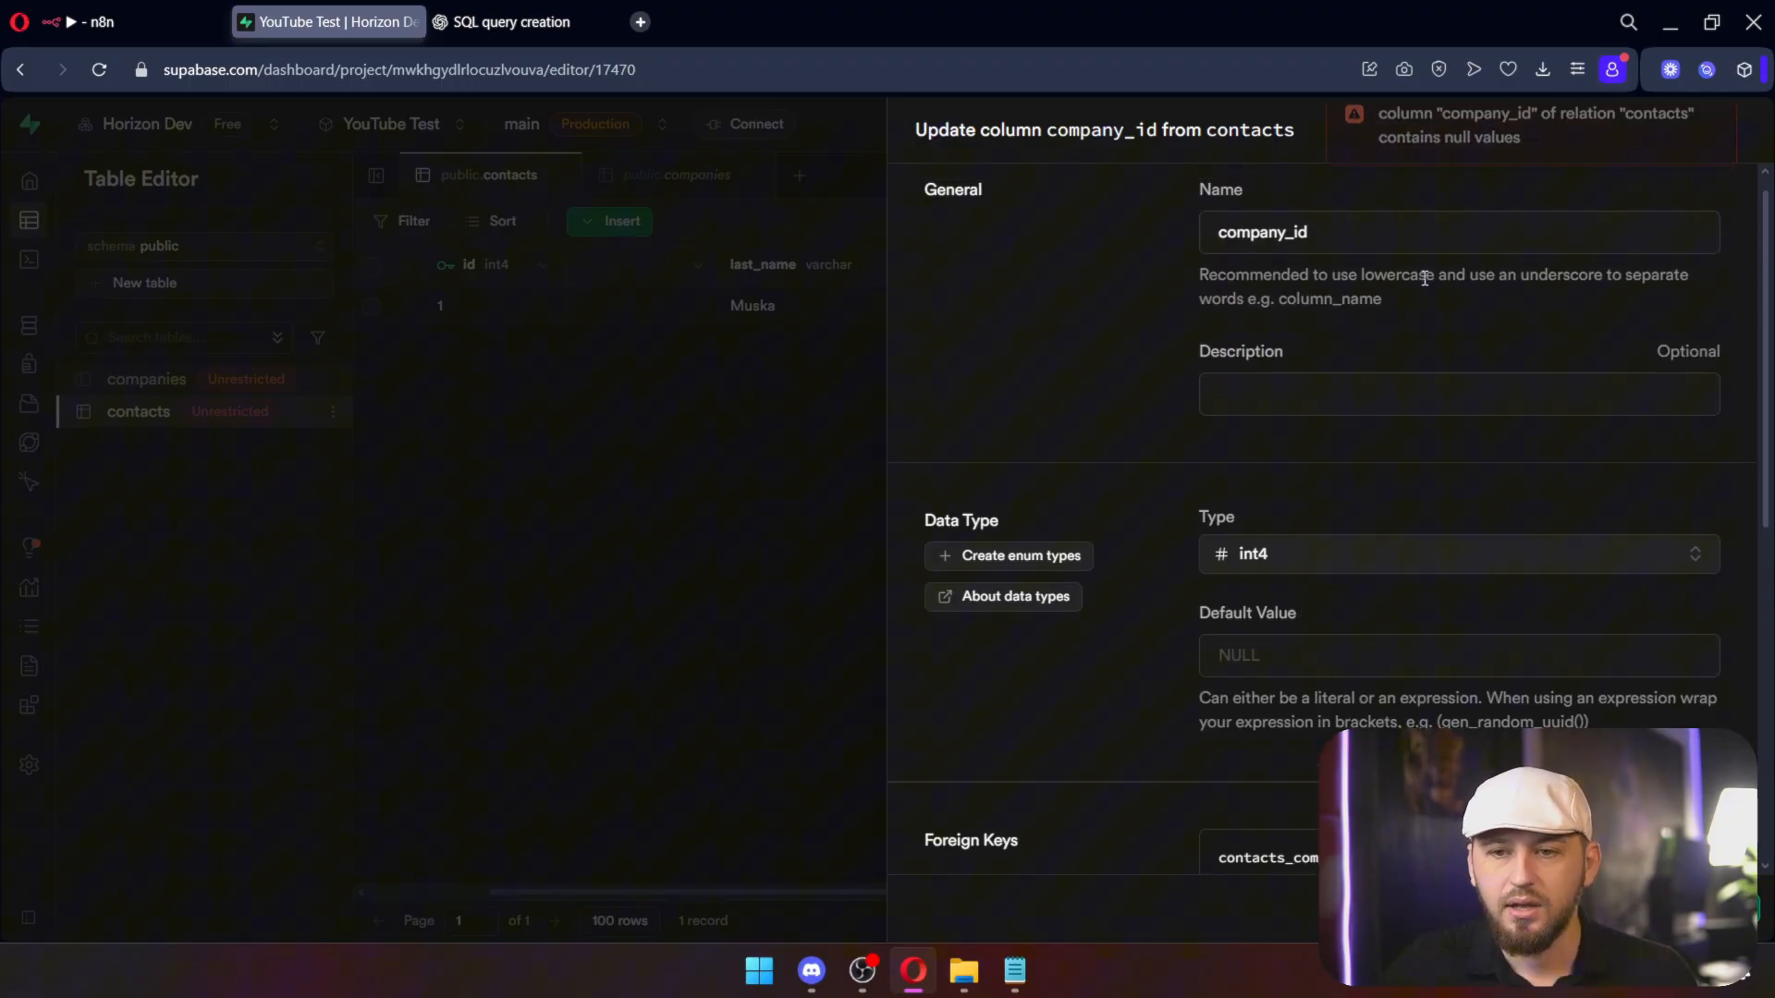
left_click(718, 468)
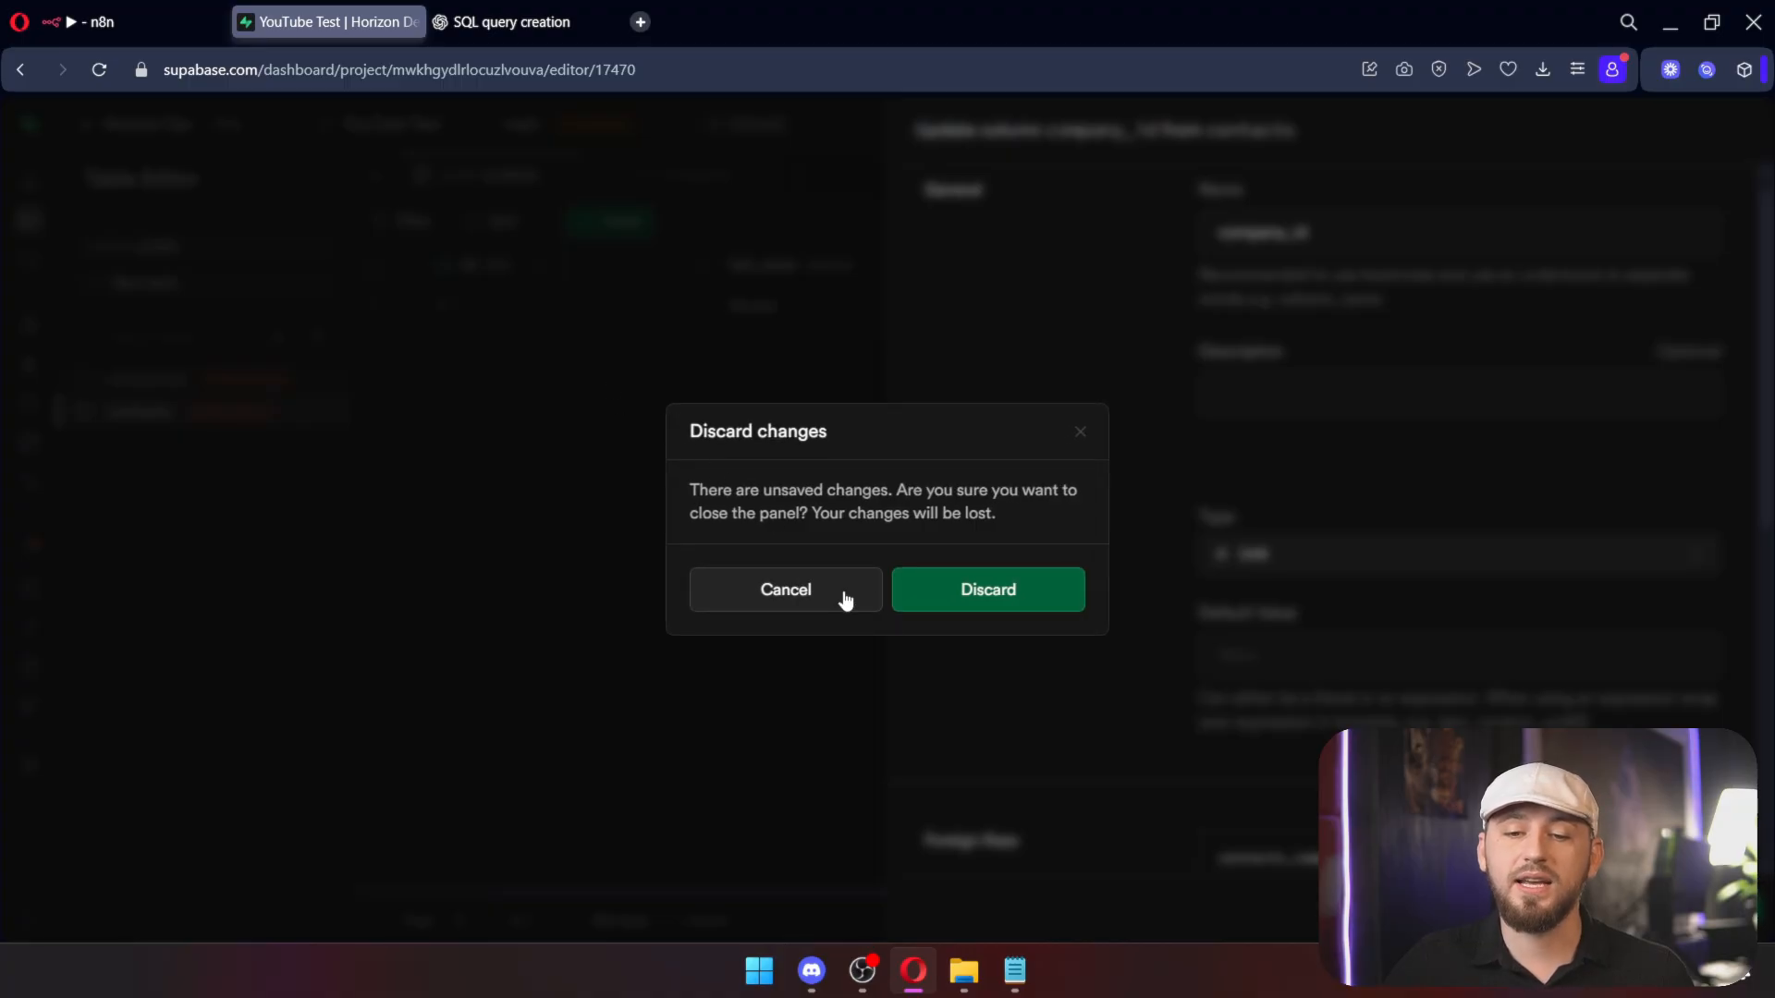
left_click(971, 589)
Step: Delete the only contact row and save company_id as a required column
left_click(372, 307)
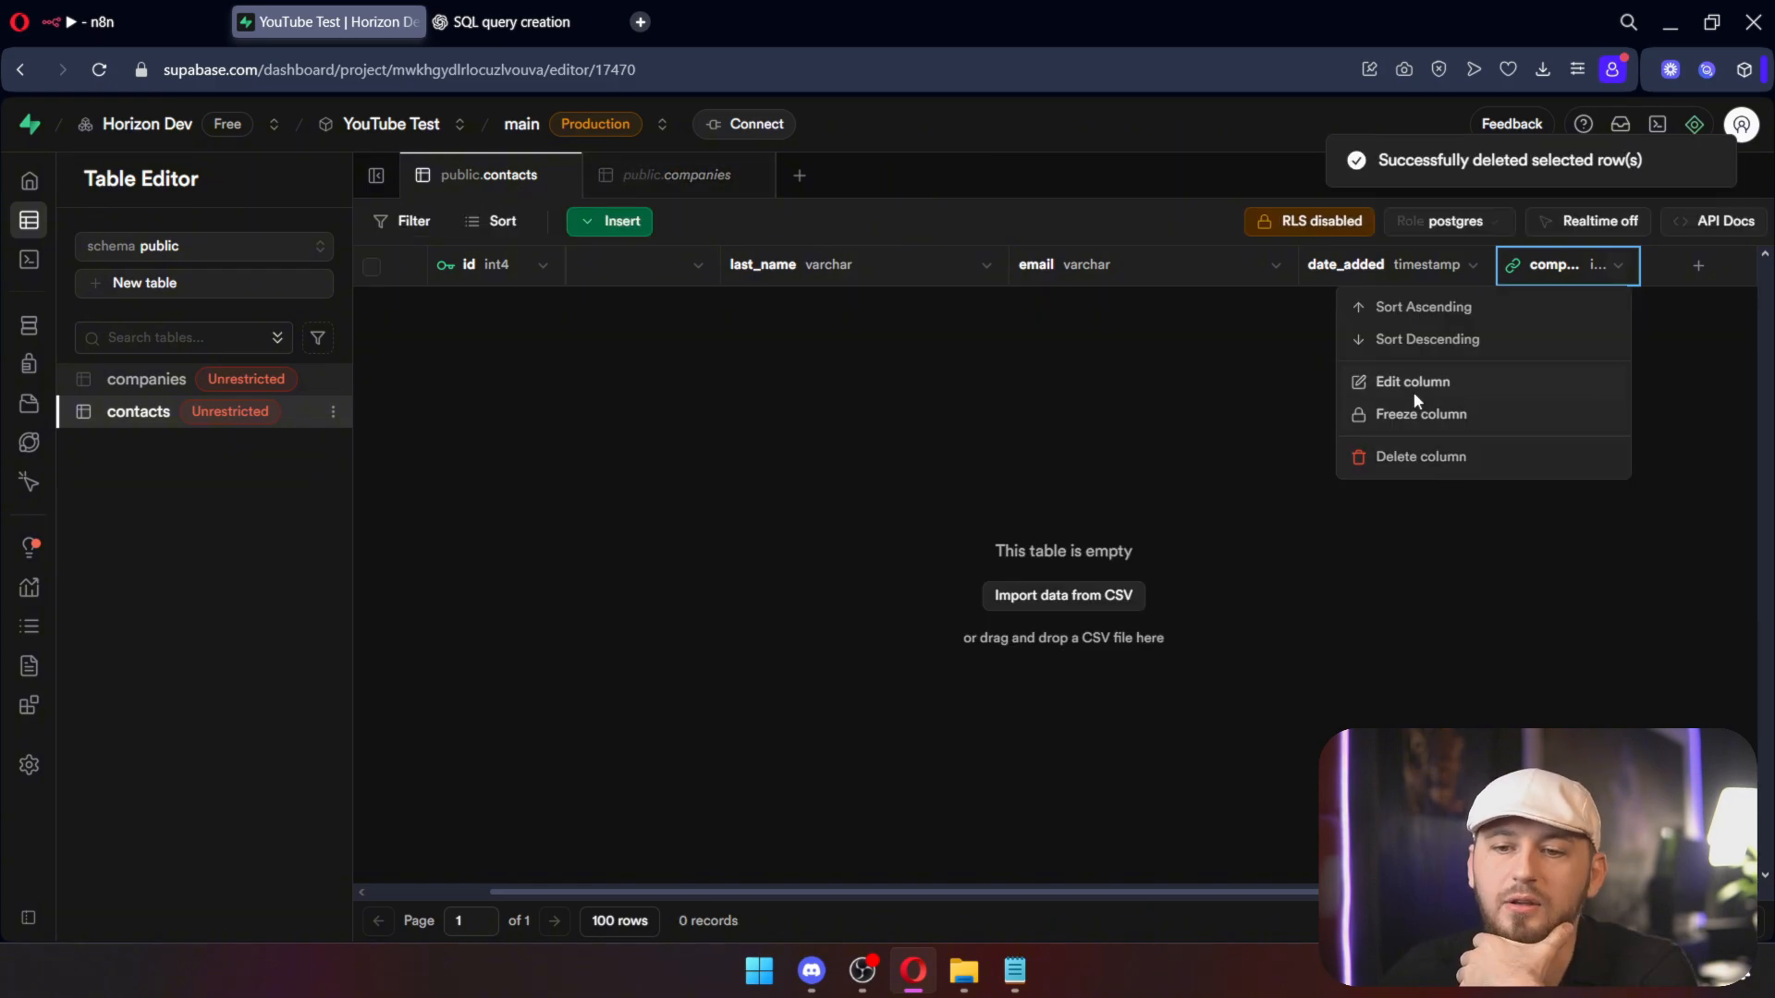
left_click(1414, 379)
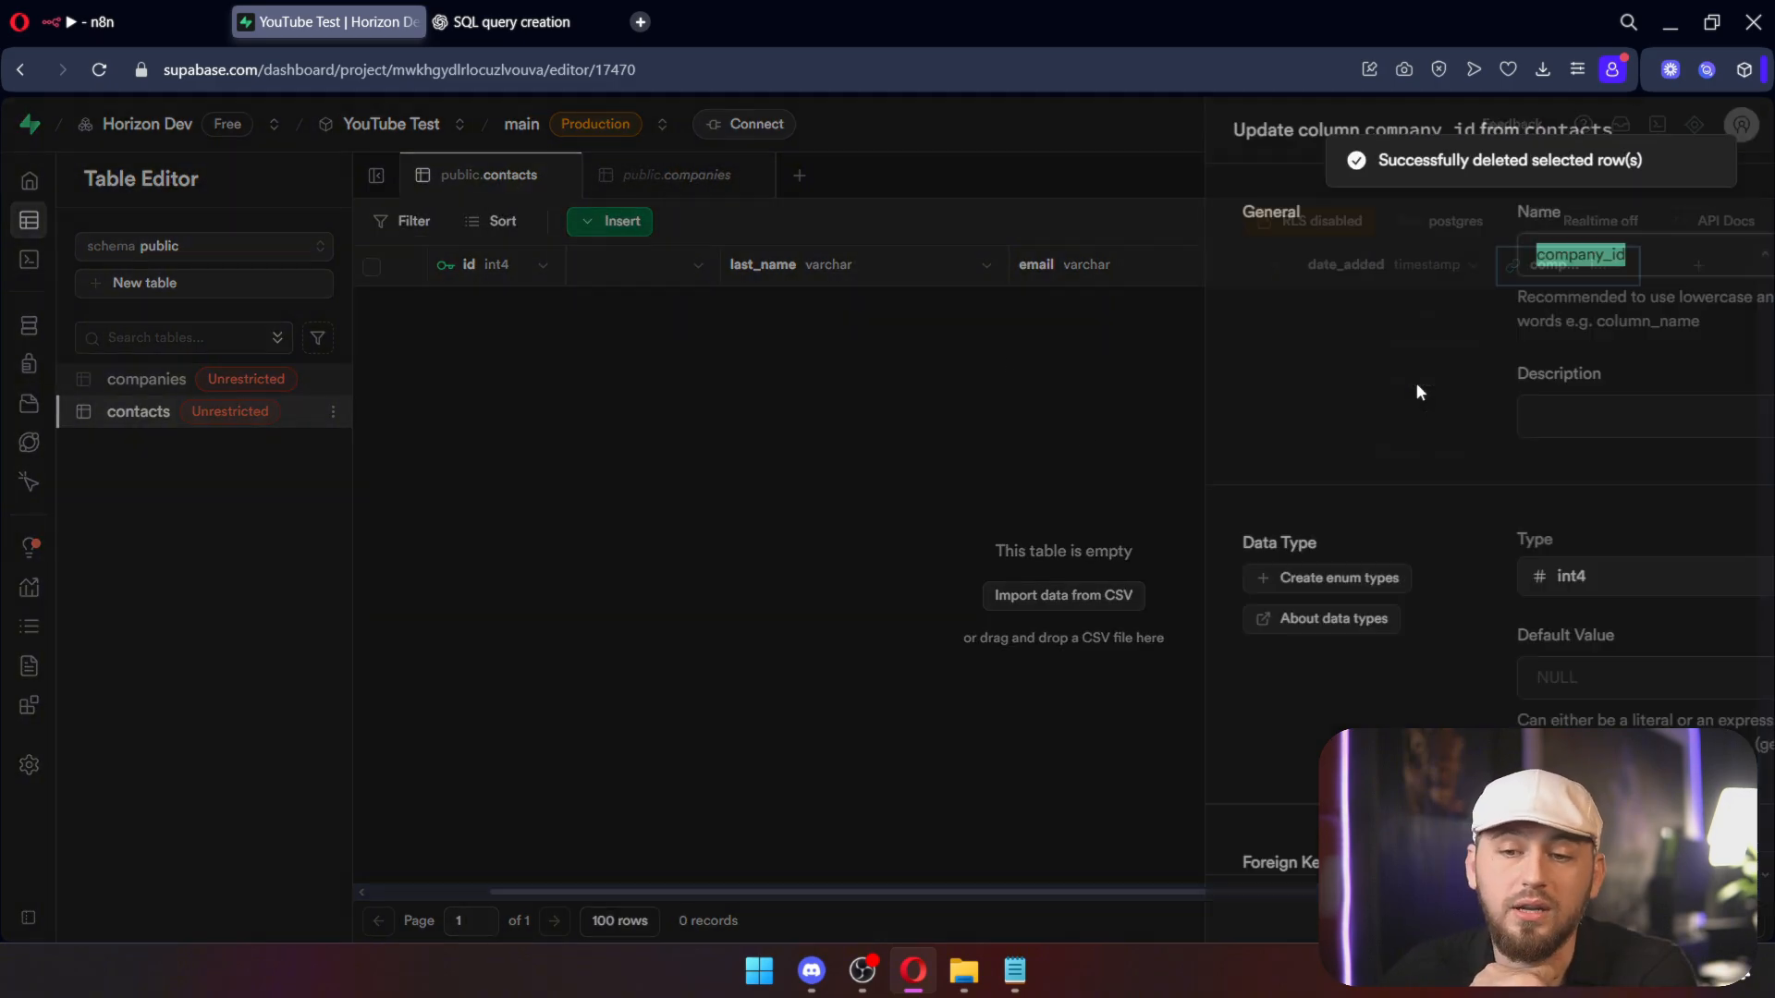
scroll(1414, 389, "down", 5)
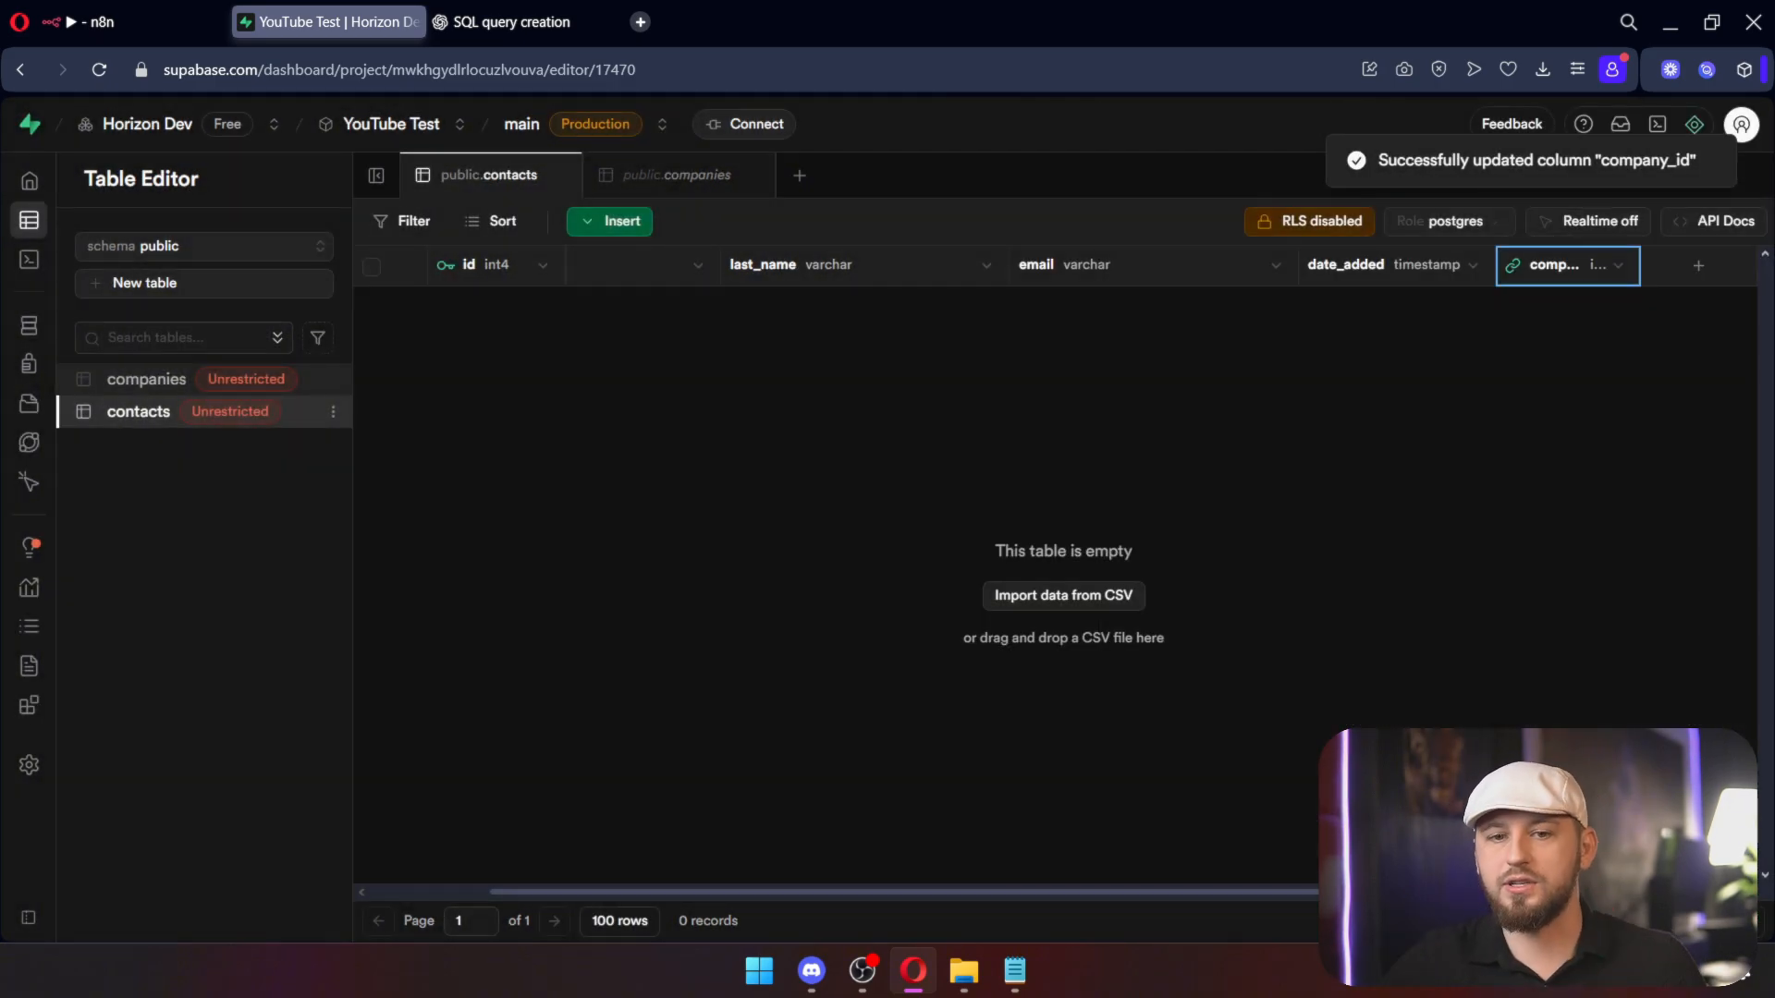
left_click(1038, 594)
left_click(96, 25)
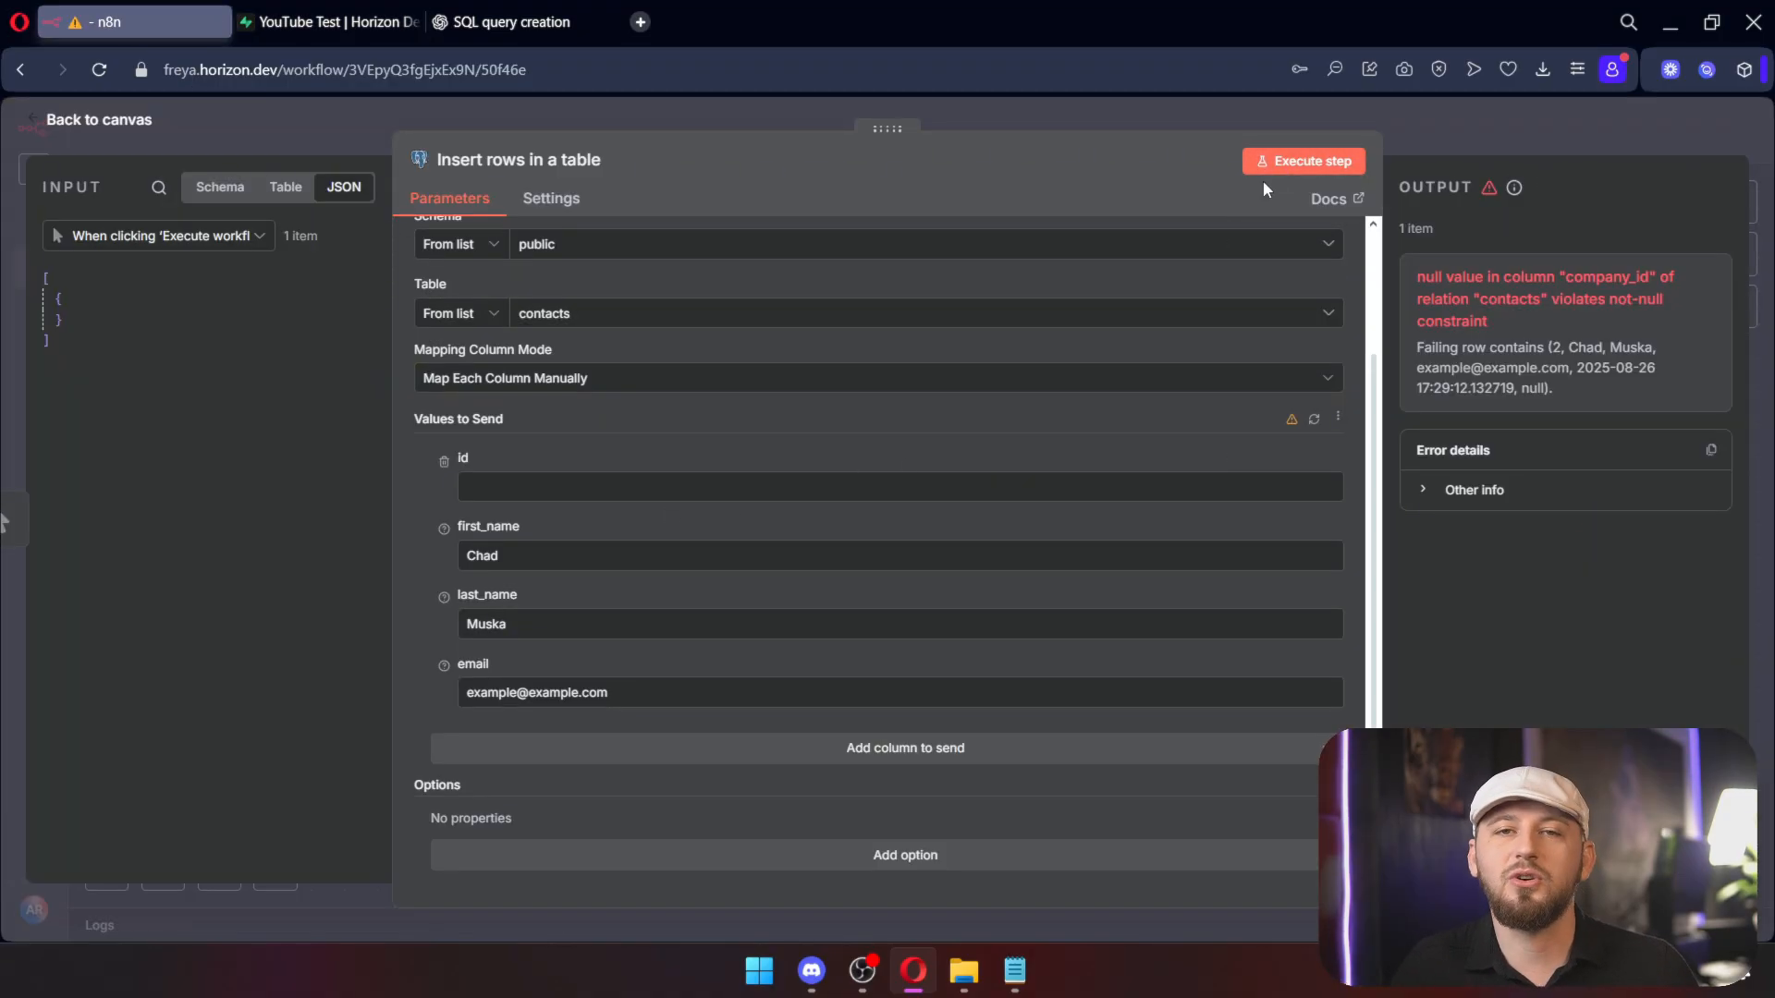
Step: Re-add the id column to the insert values, then shift the Insert rows node right on the canvas
left_click(444, 462)
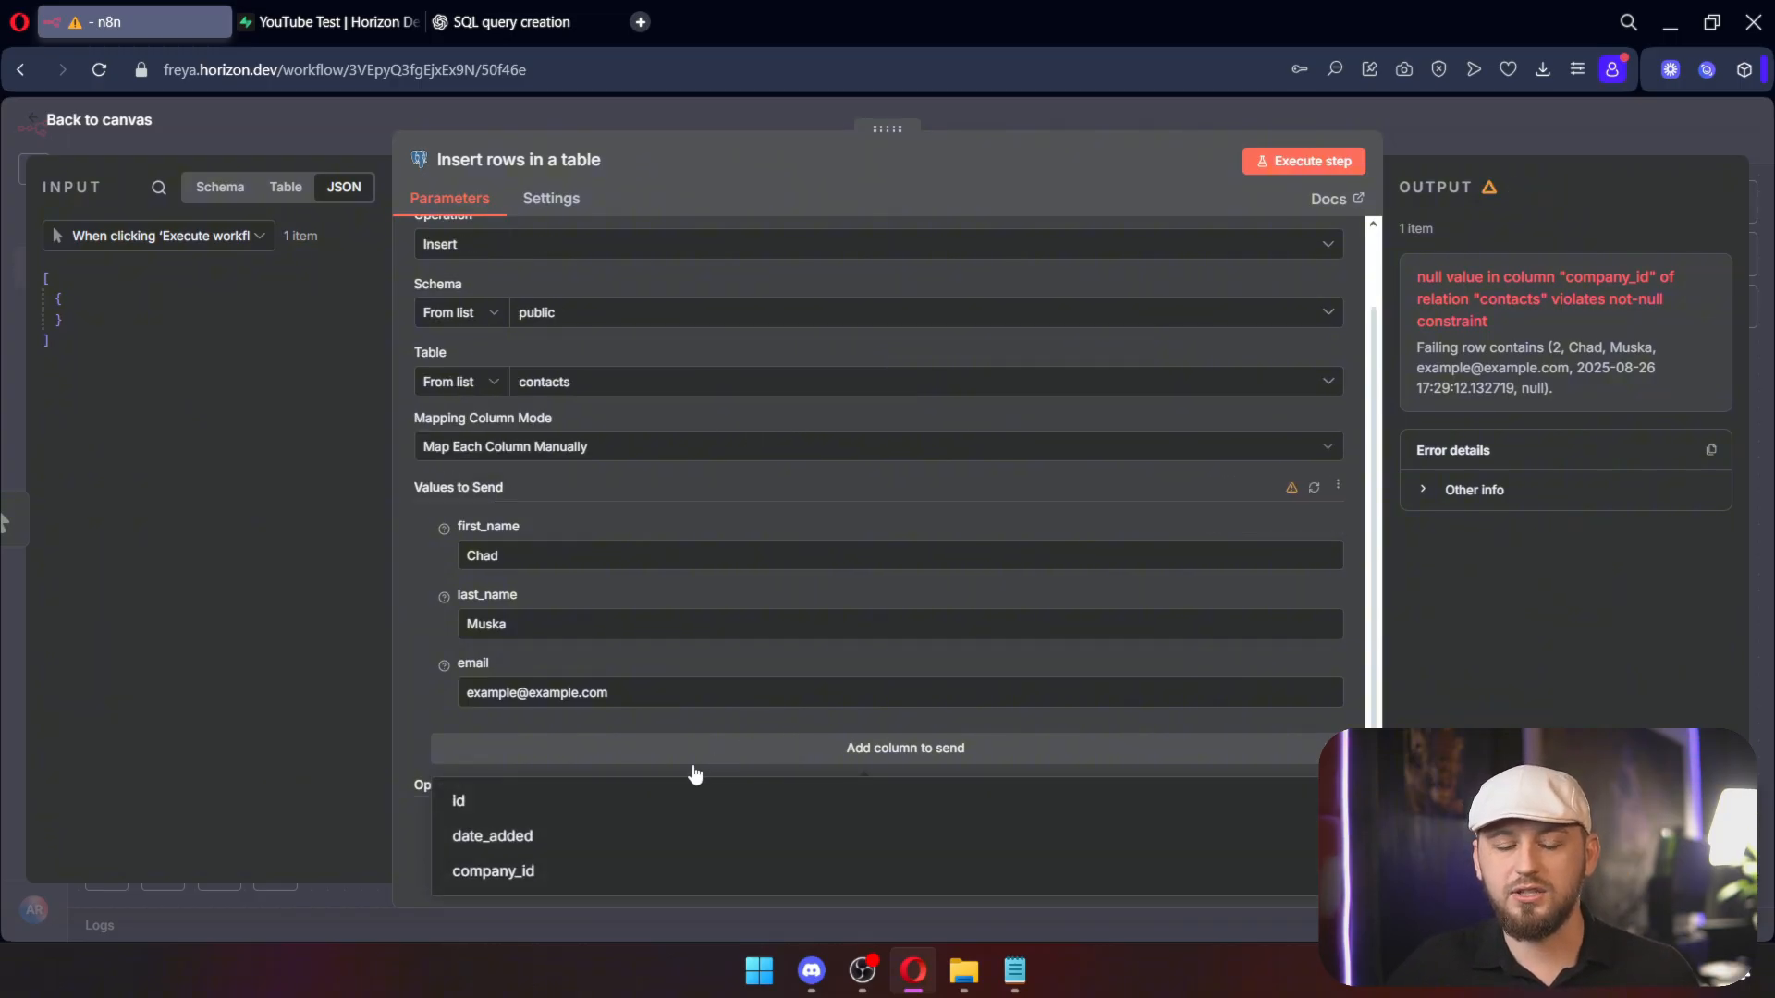
left_click(693, 797)
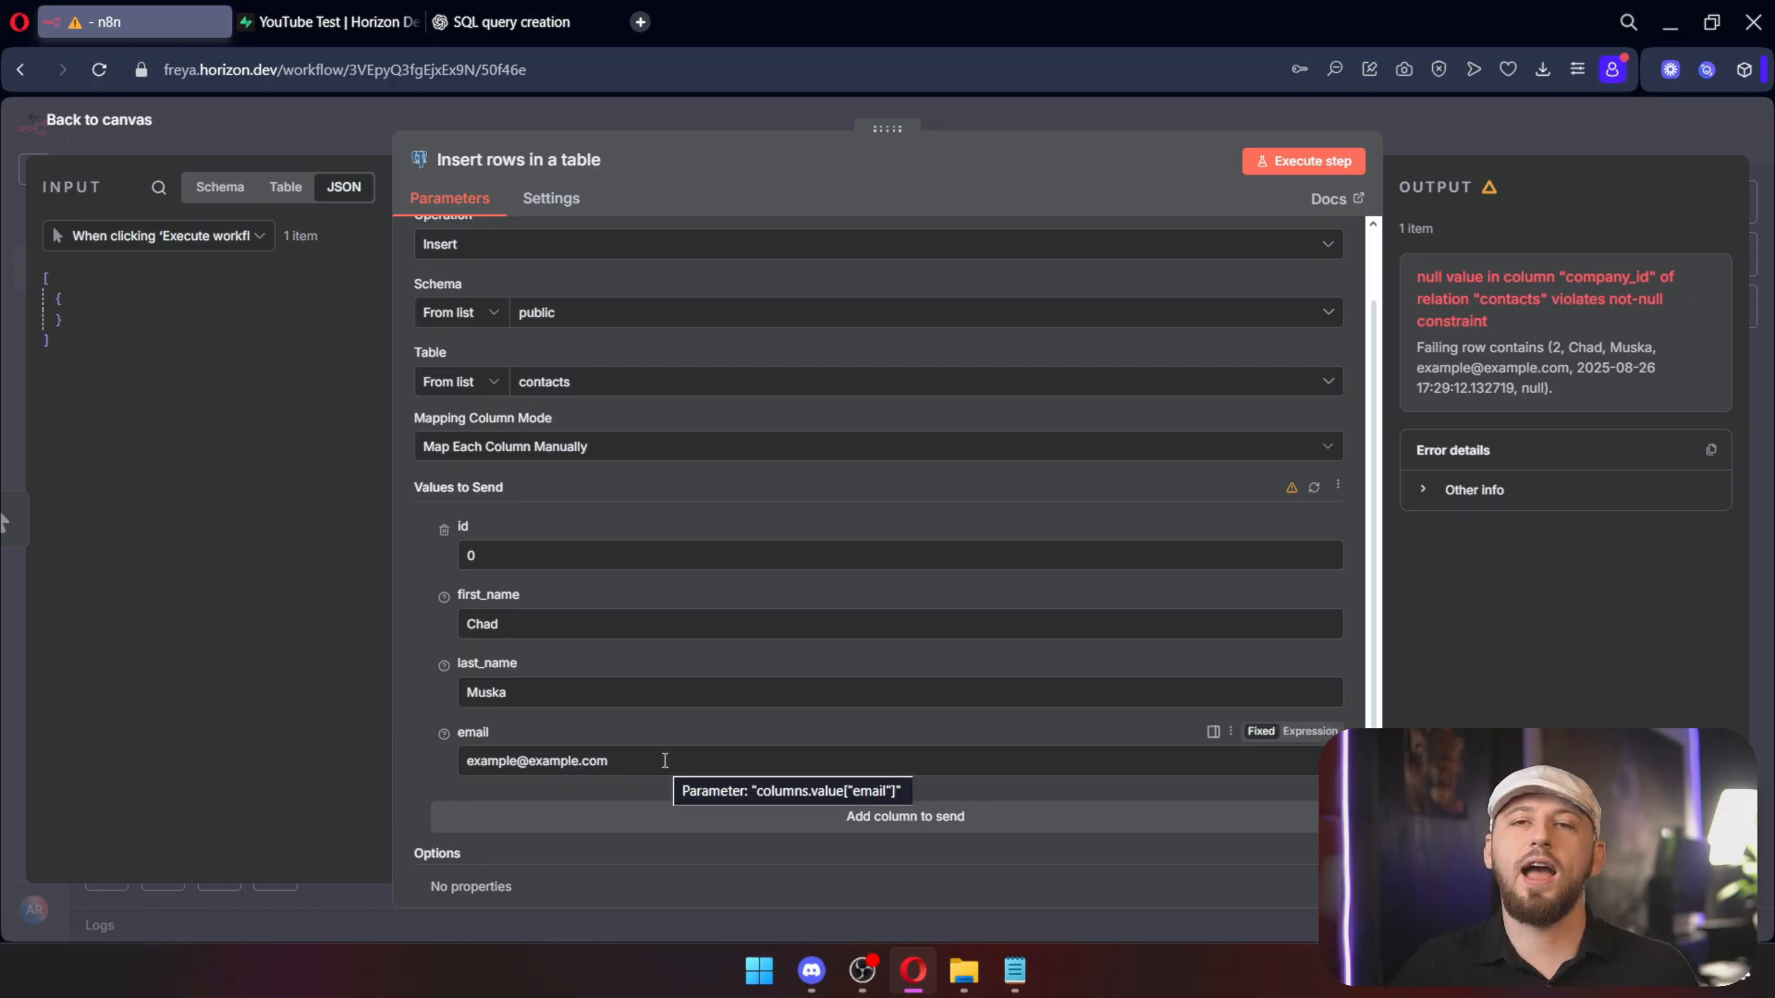
left_click(1535, 141)
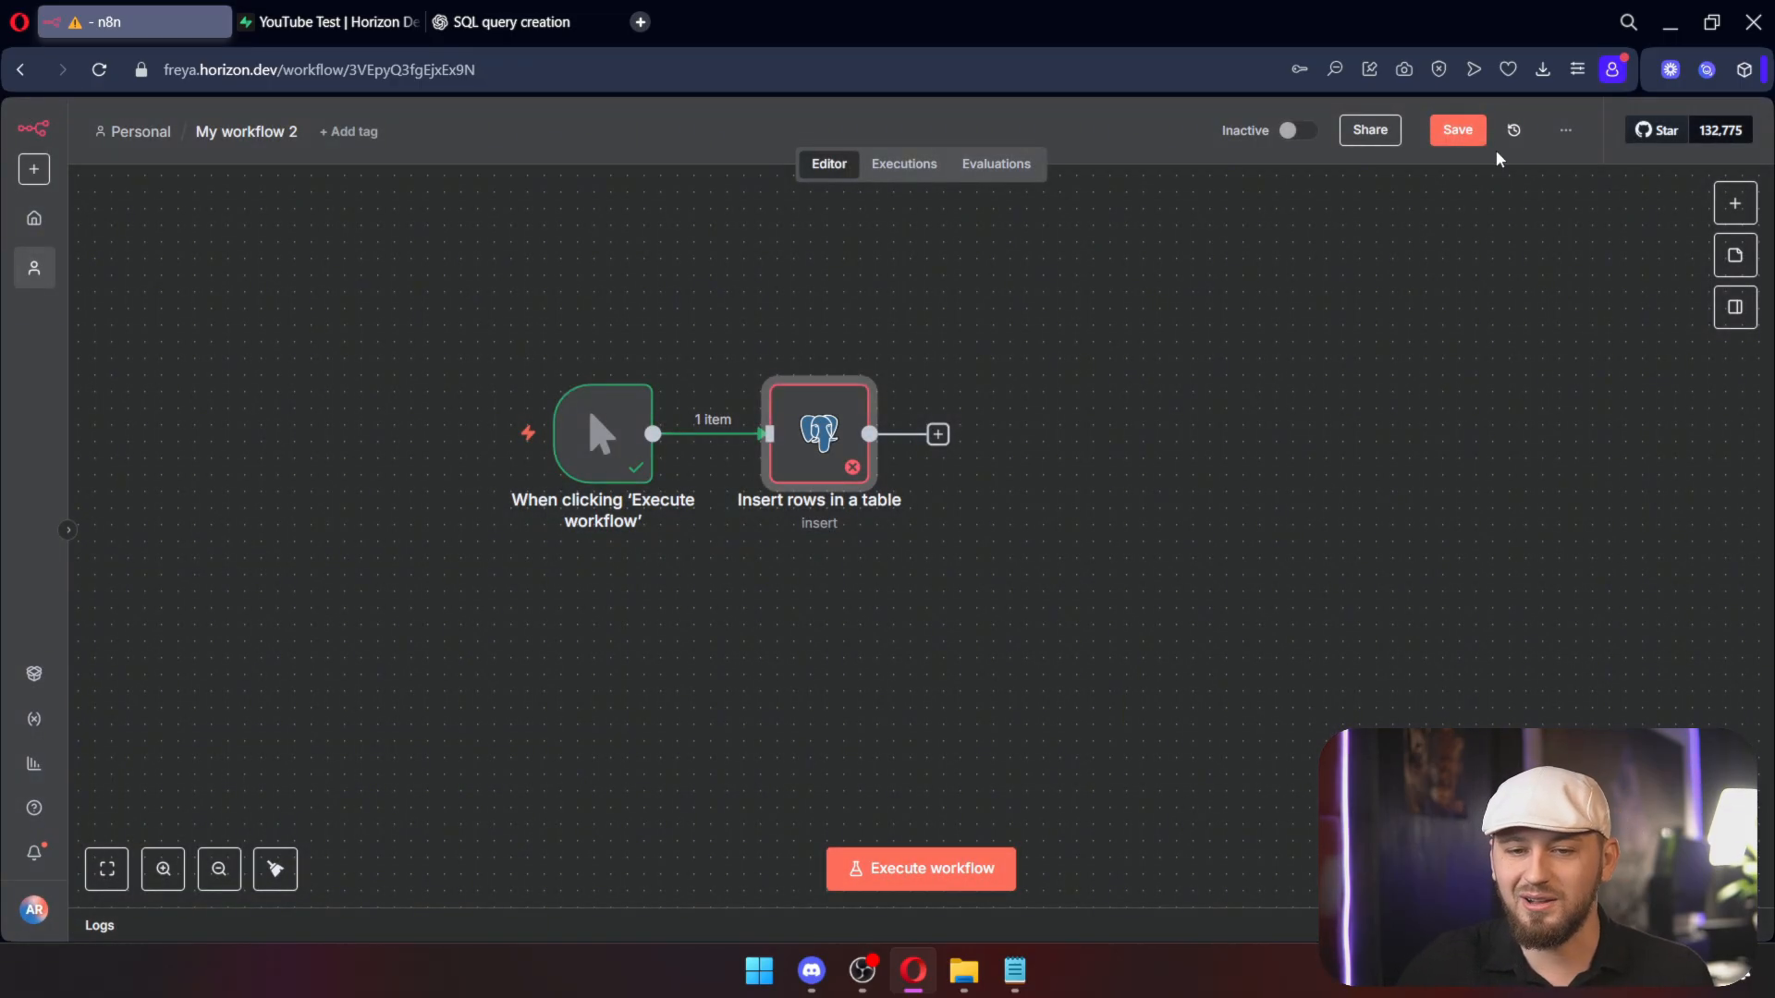
left_click_drag(812, 434, 1162, 418)
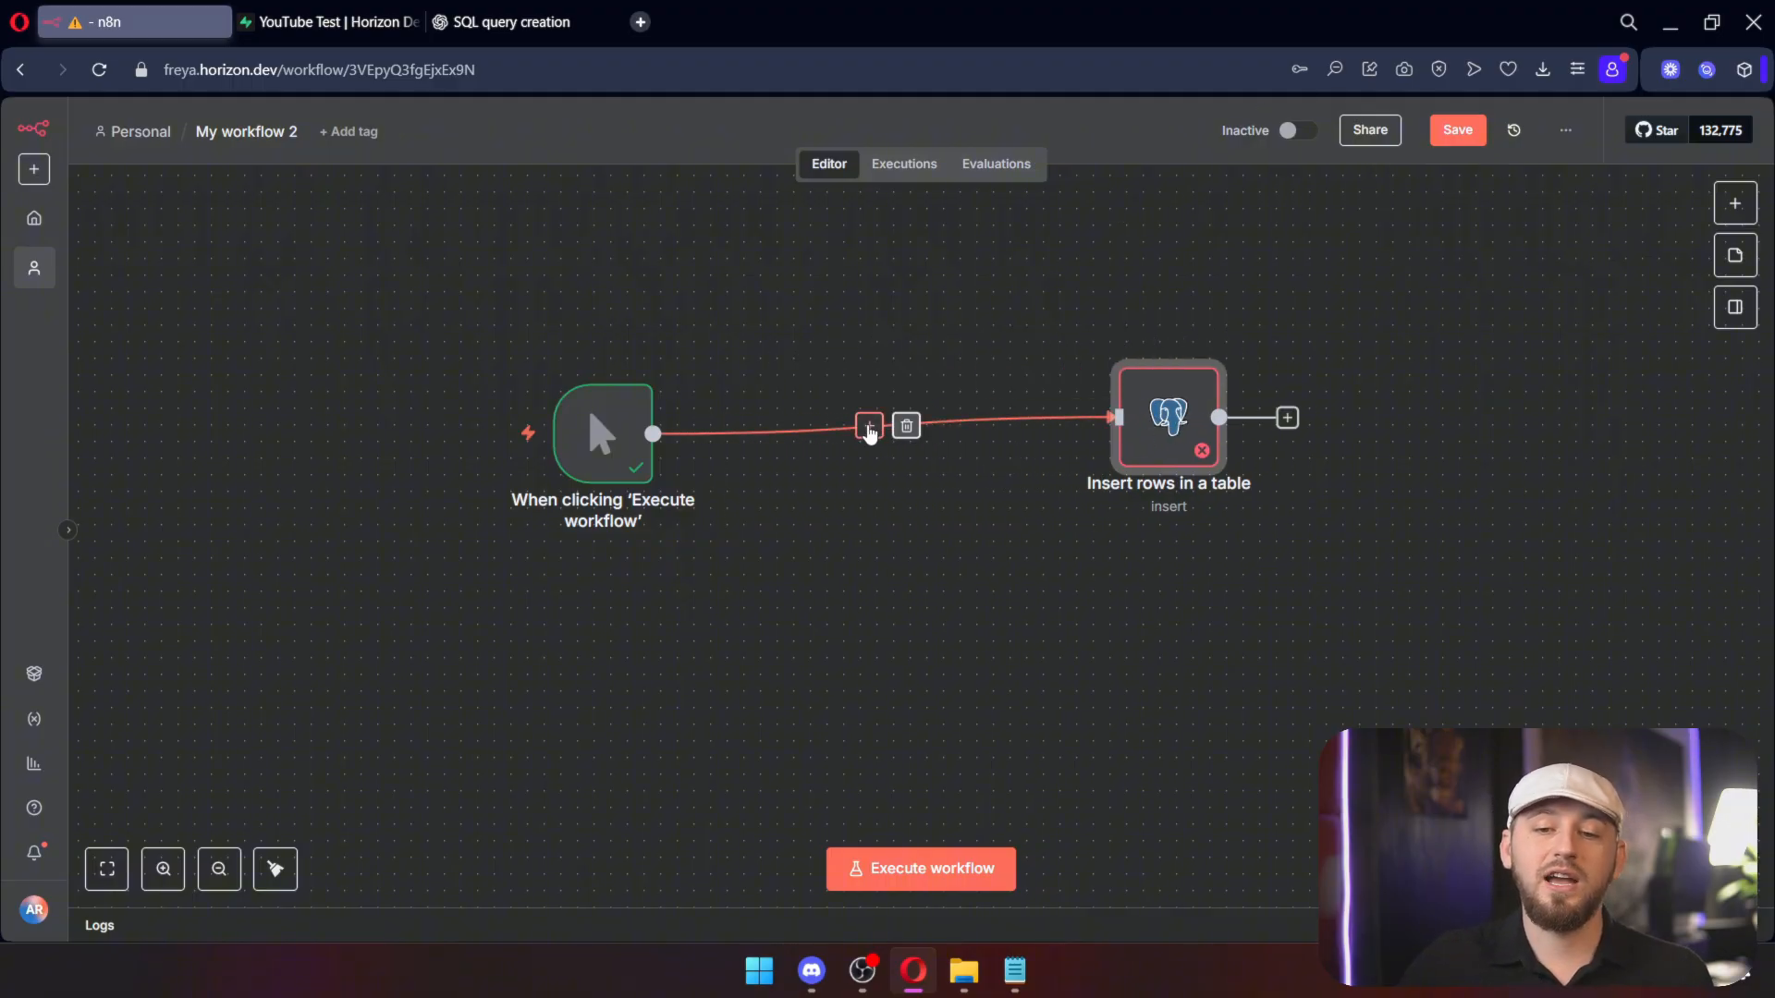
left_click(869, 427)
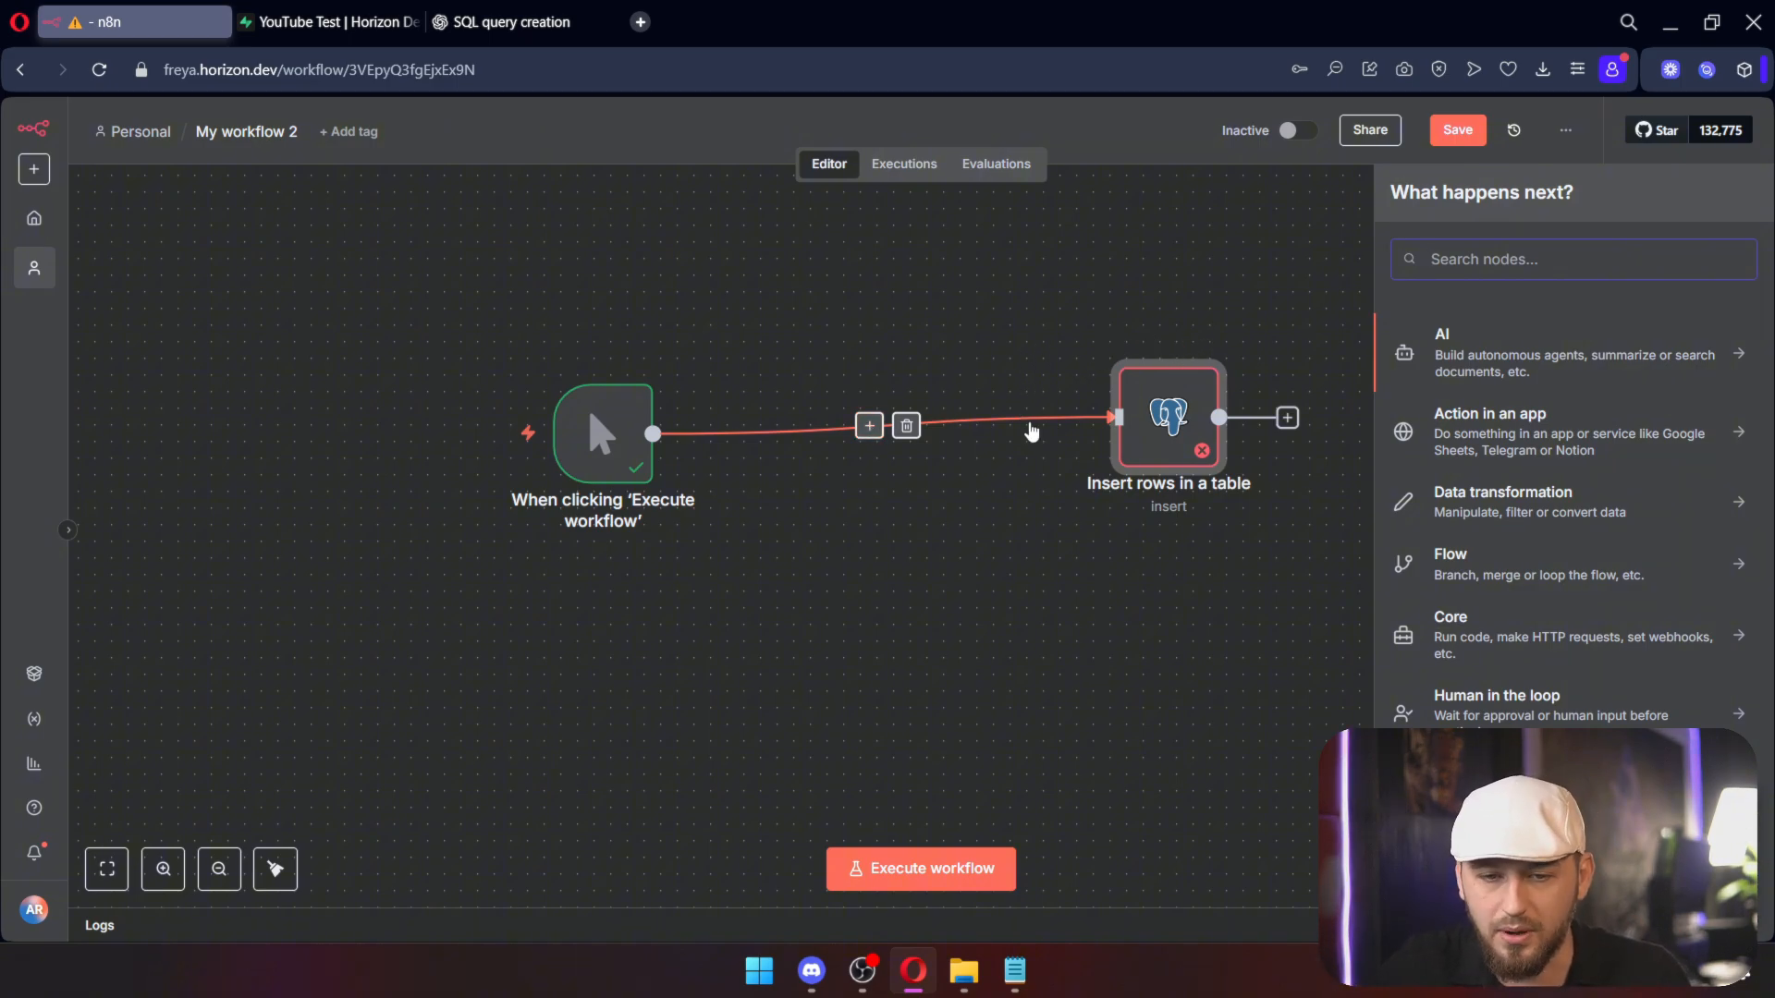
Step: Add a Postgres 'Insert rows in a table' step targeting the companies table
type("post")
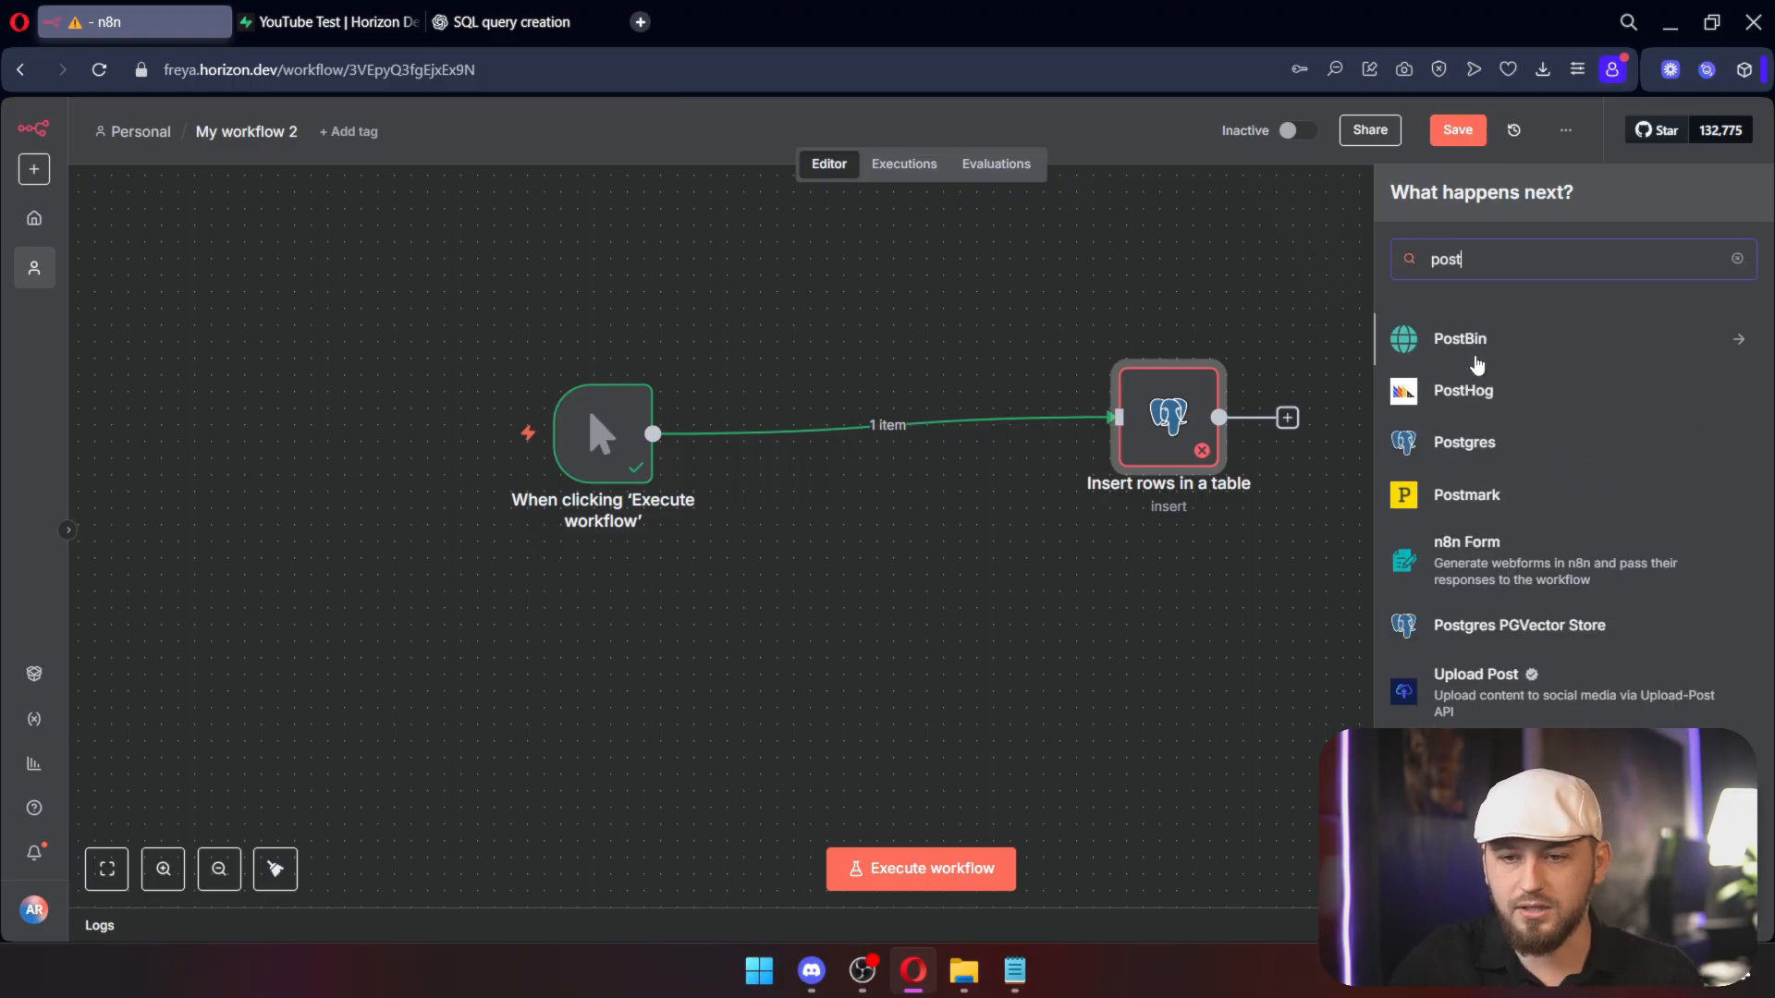
left_click(1502, 442)
left_click(1512, 456)
left_click(647, 470)
left_click(564, 540)
Step: Set name 'Horizon Dev' and income 3, stop sending id, and run the company insert
scroll(571, 533, "down", 1)
left_click(518, 621)
type("Hor")
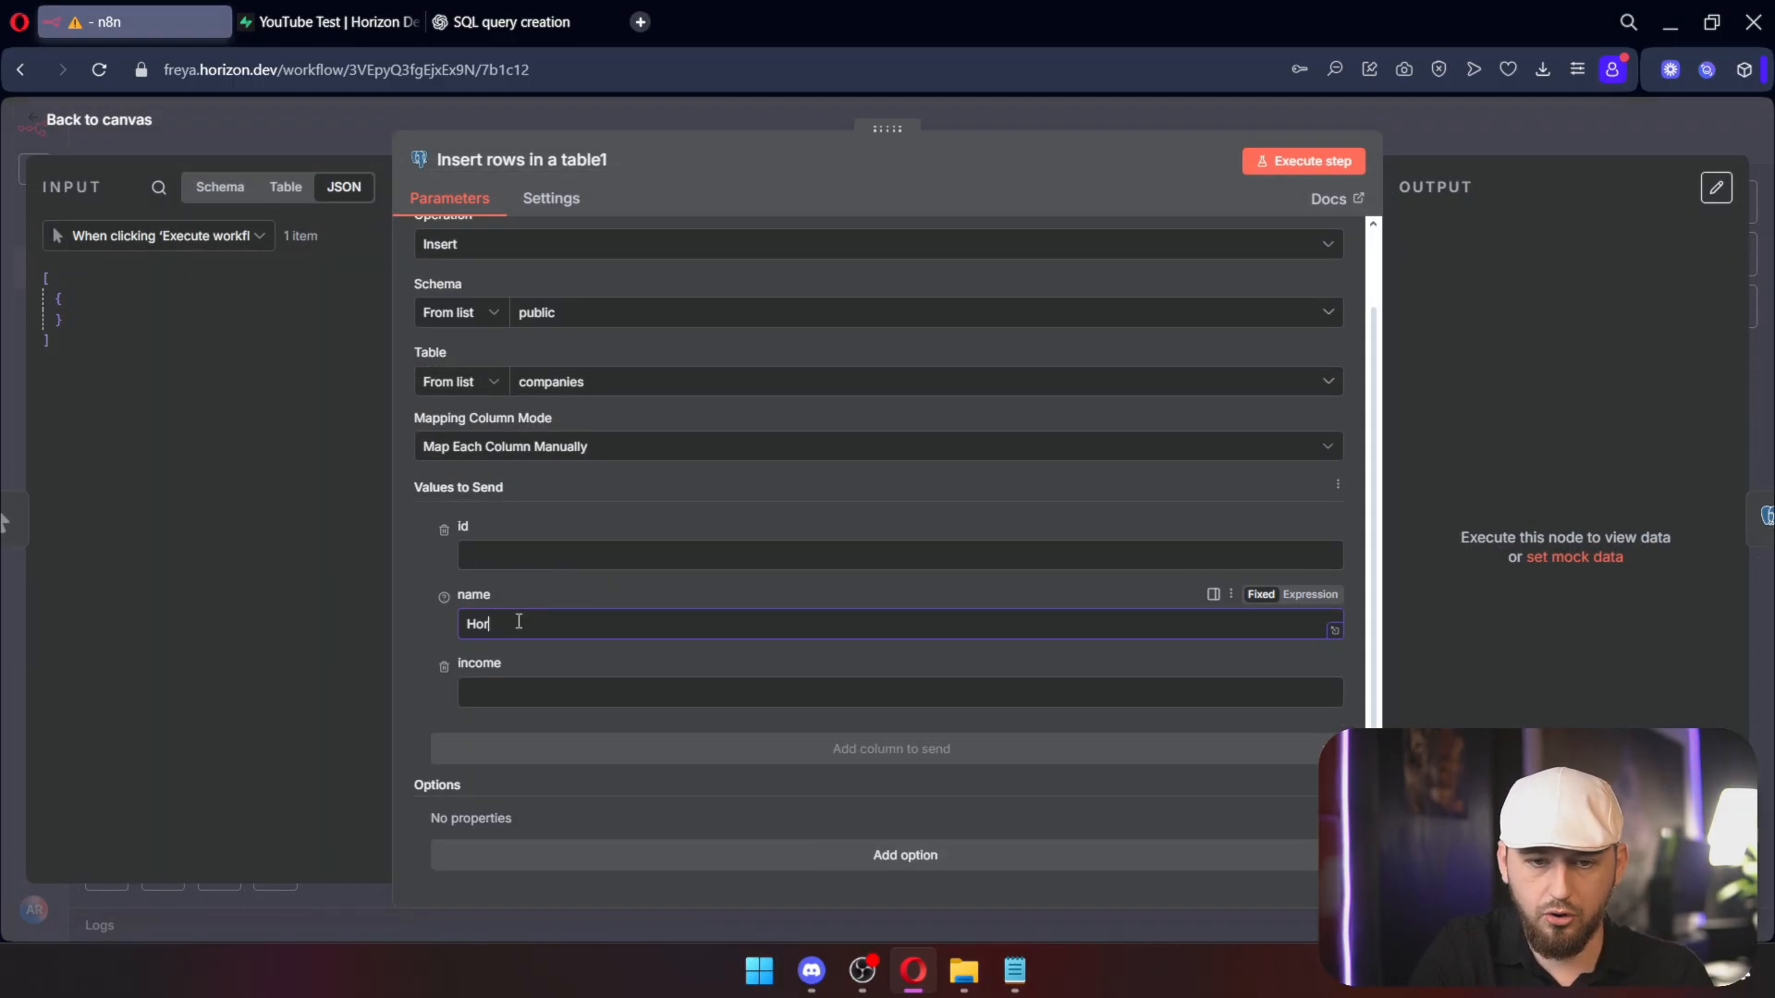
type("izon Dev")
left_click(677, 689)
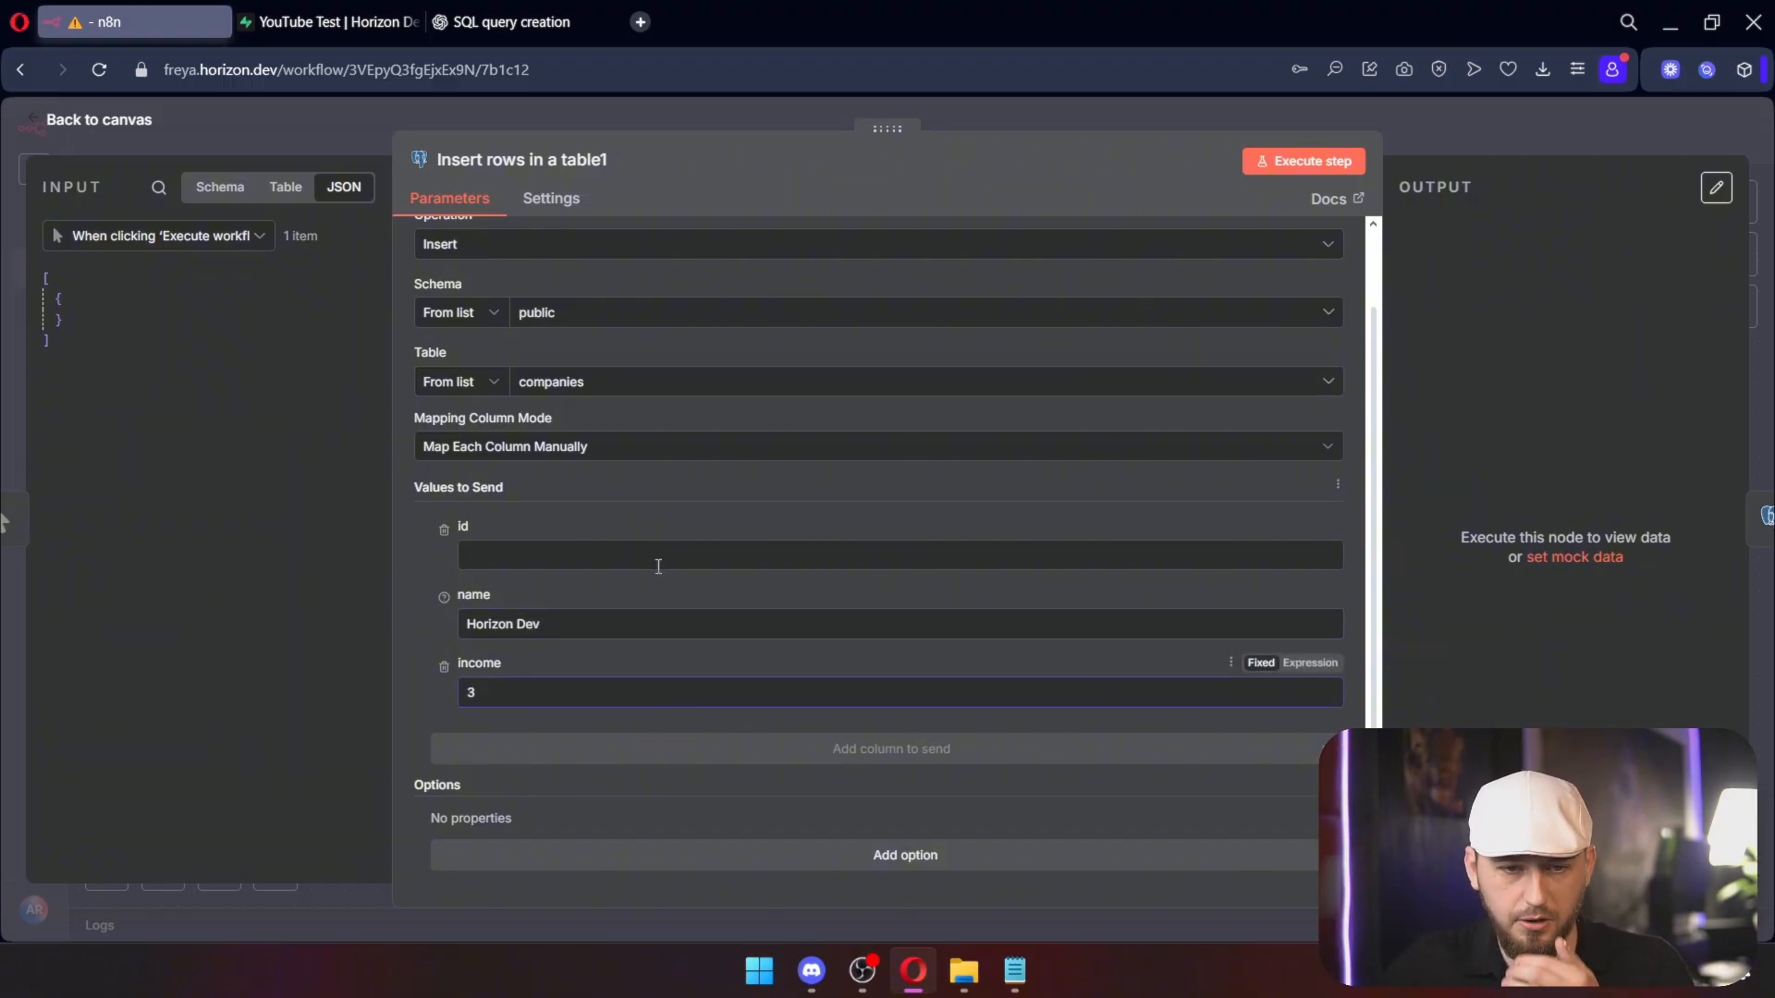
left_click(444, 529)
left_click(1326, 159)
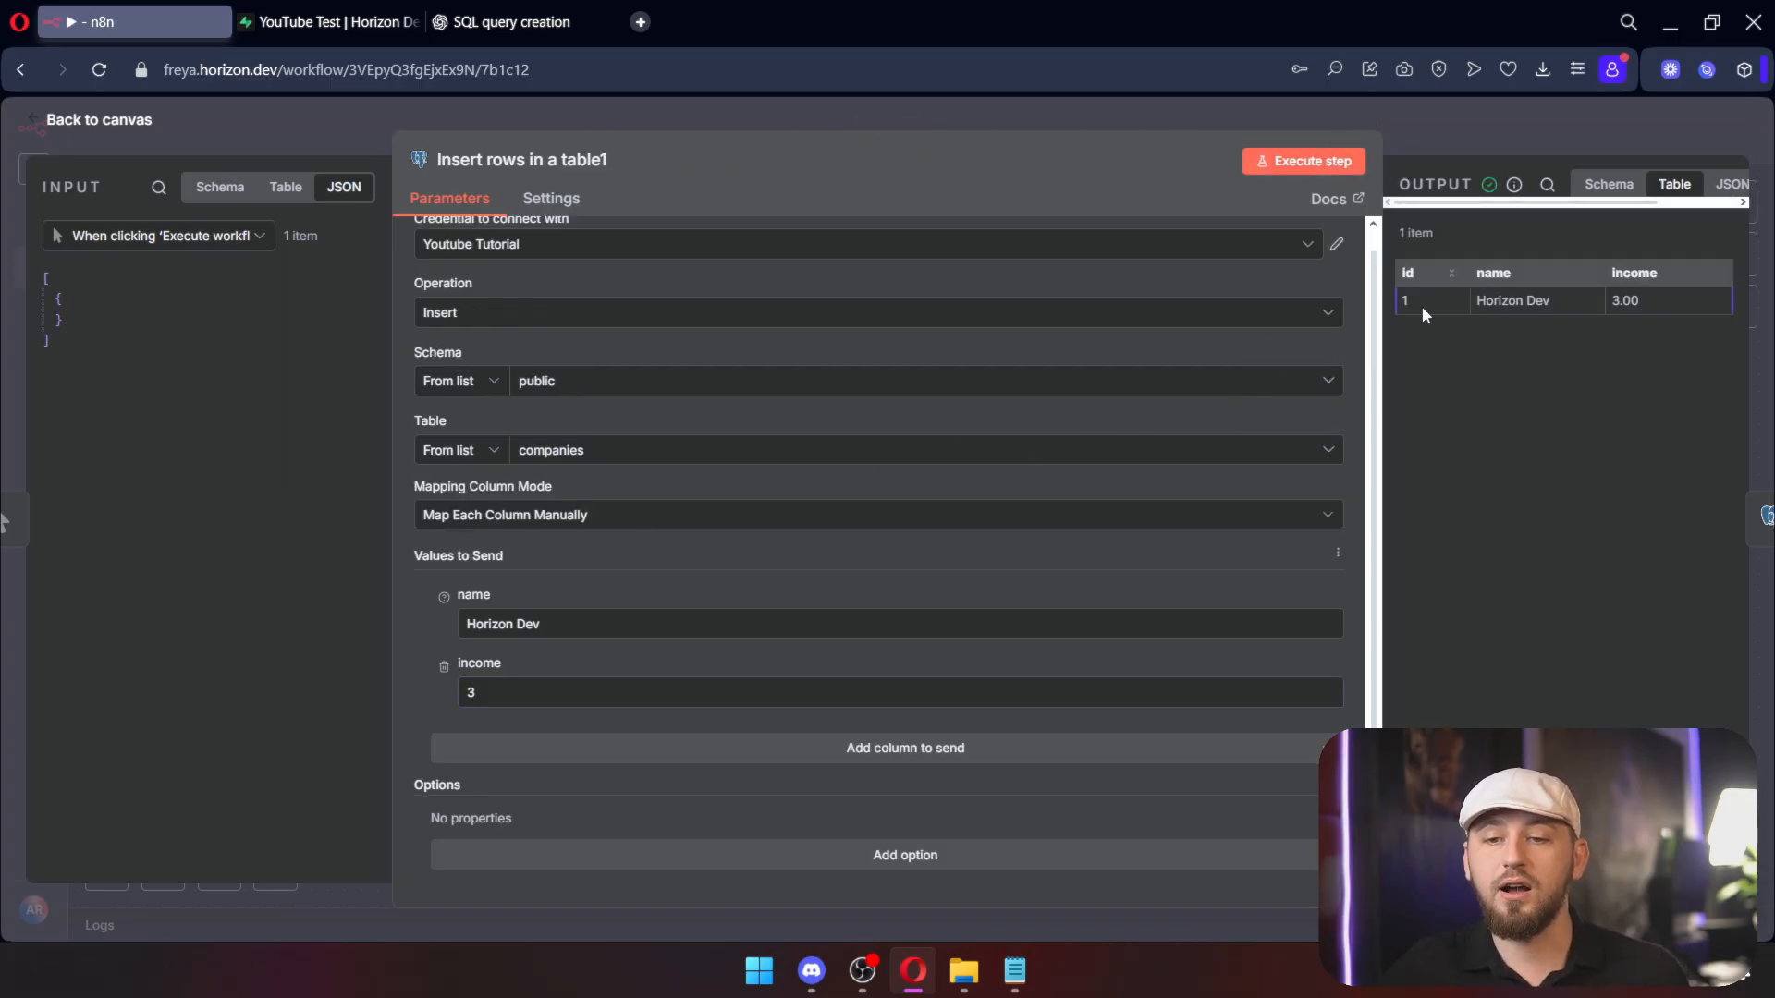
left_click(1446, 131)
double_click(1412, 403)
Step: Add company_id with value 1 to the contact insert and run it
scroll(700, 765, "down", 1)
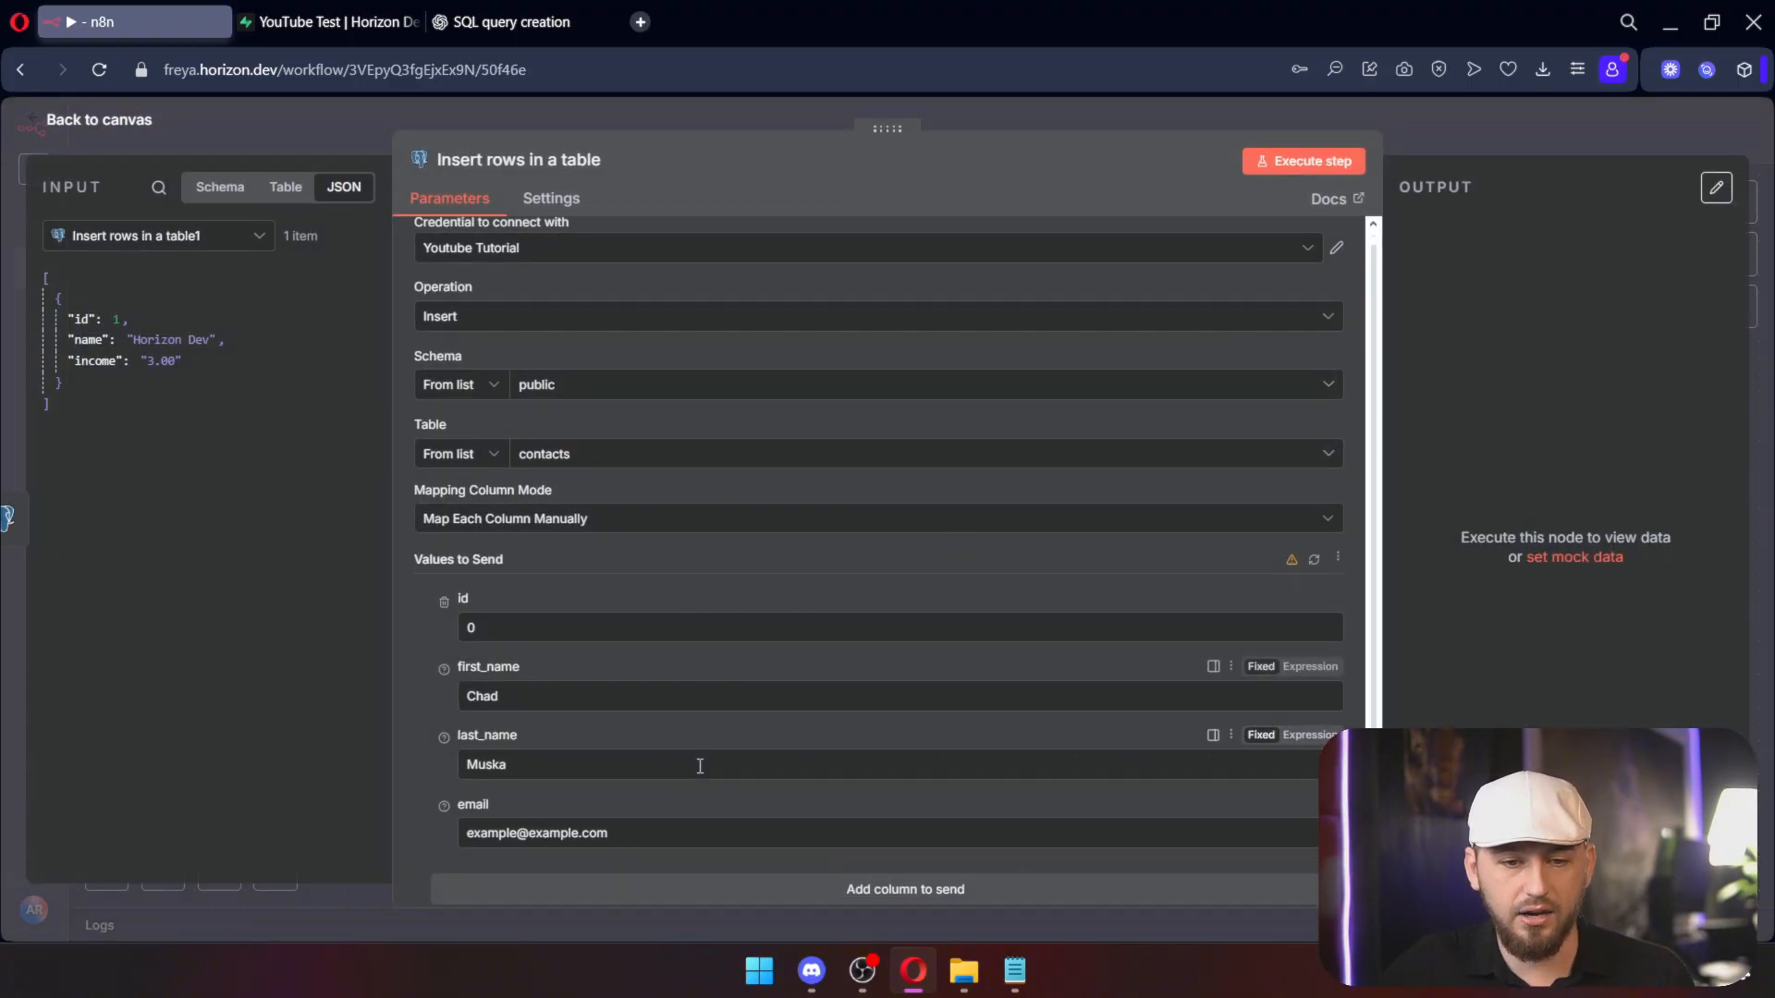
scroll(700, 765, "down", 2)
left_click(782, 750)
left_click(544, 837)
left_click(525, 760)
type("12")
key("BackSpace")
left_click(1305, 161)
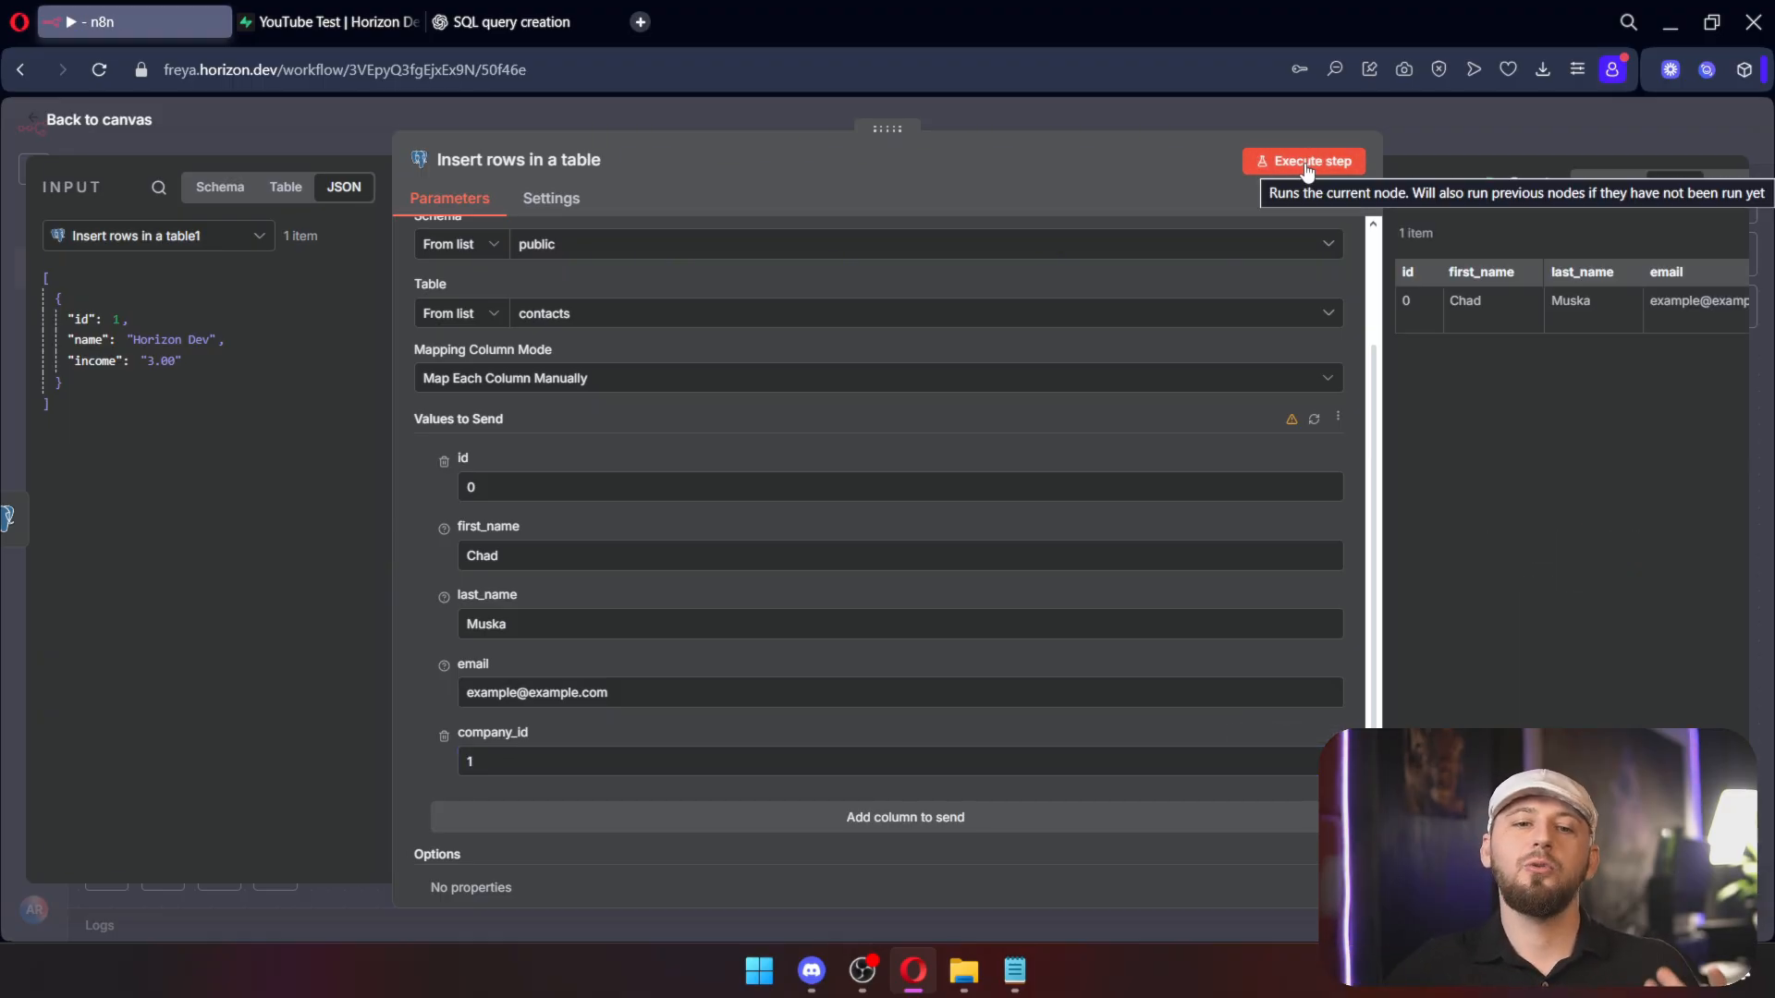
Step: Check the new contact row in Supabase and preview its referenced company, Horizon Dev
left_click(328, 21)
left_click(622, 383)
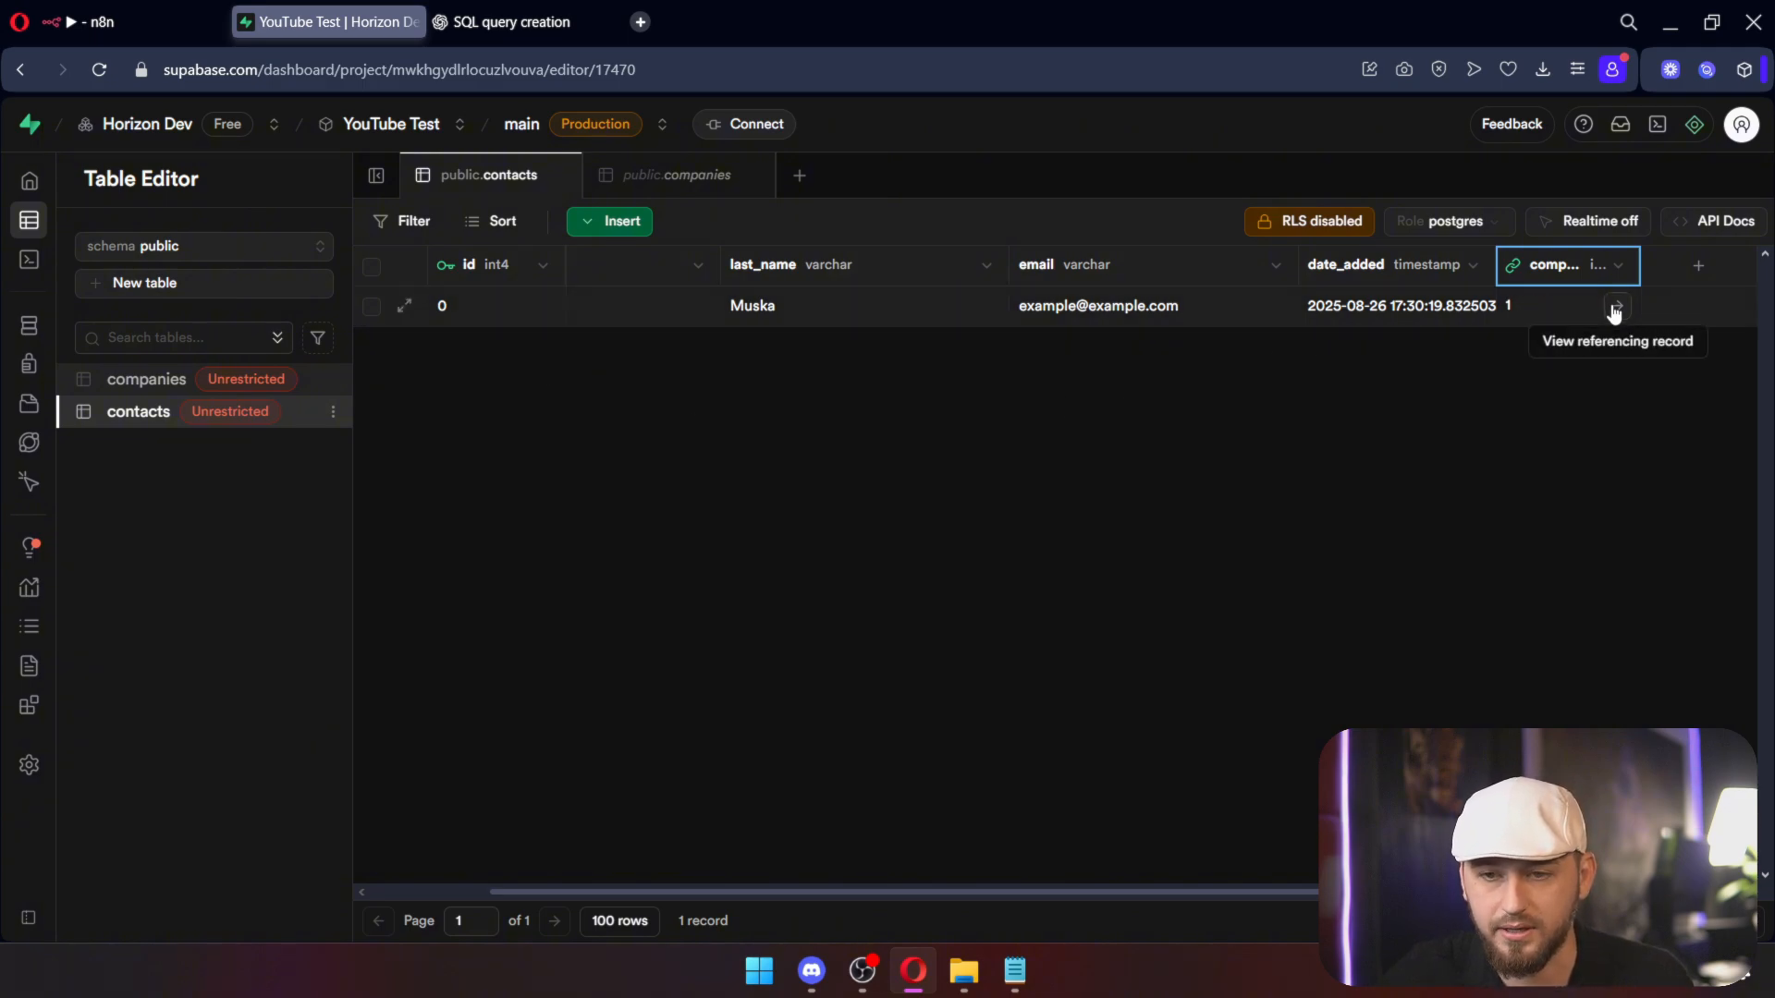
left_click(1616, 310)
mouse_move(1316, 503)
left_mouse_down()
mouse_move(1506, 502)
mouse_move(1285, 503)
left_mouse_up()
left_click(634, 436)
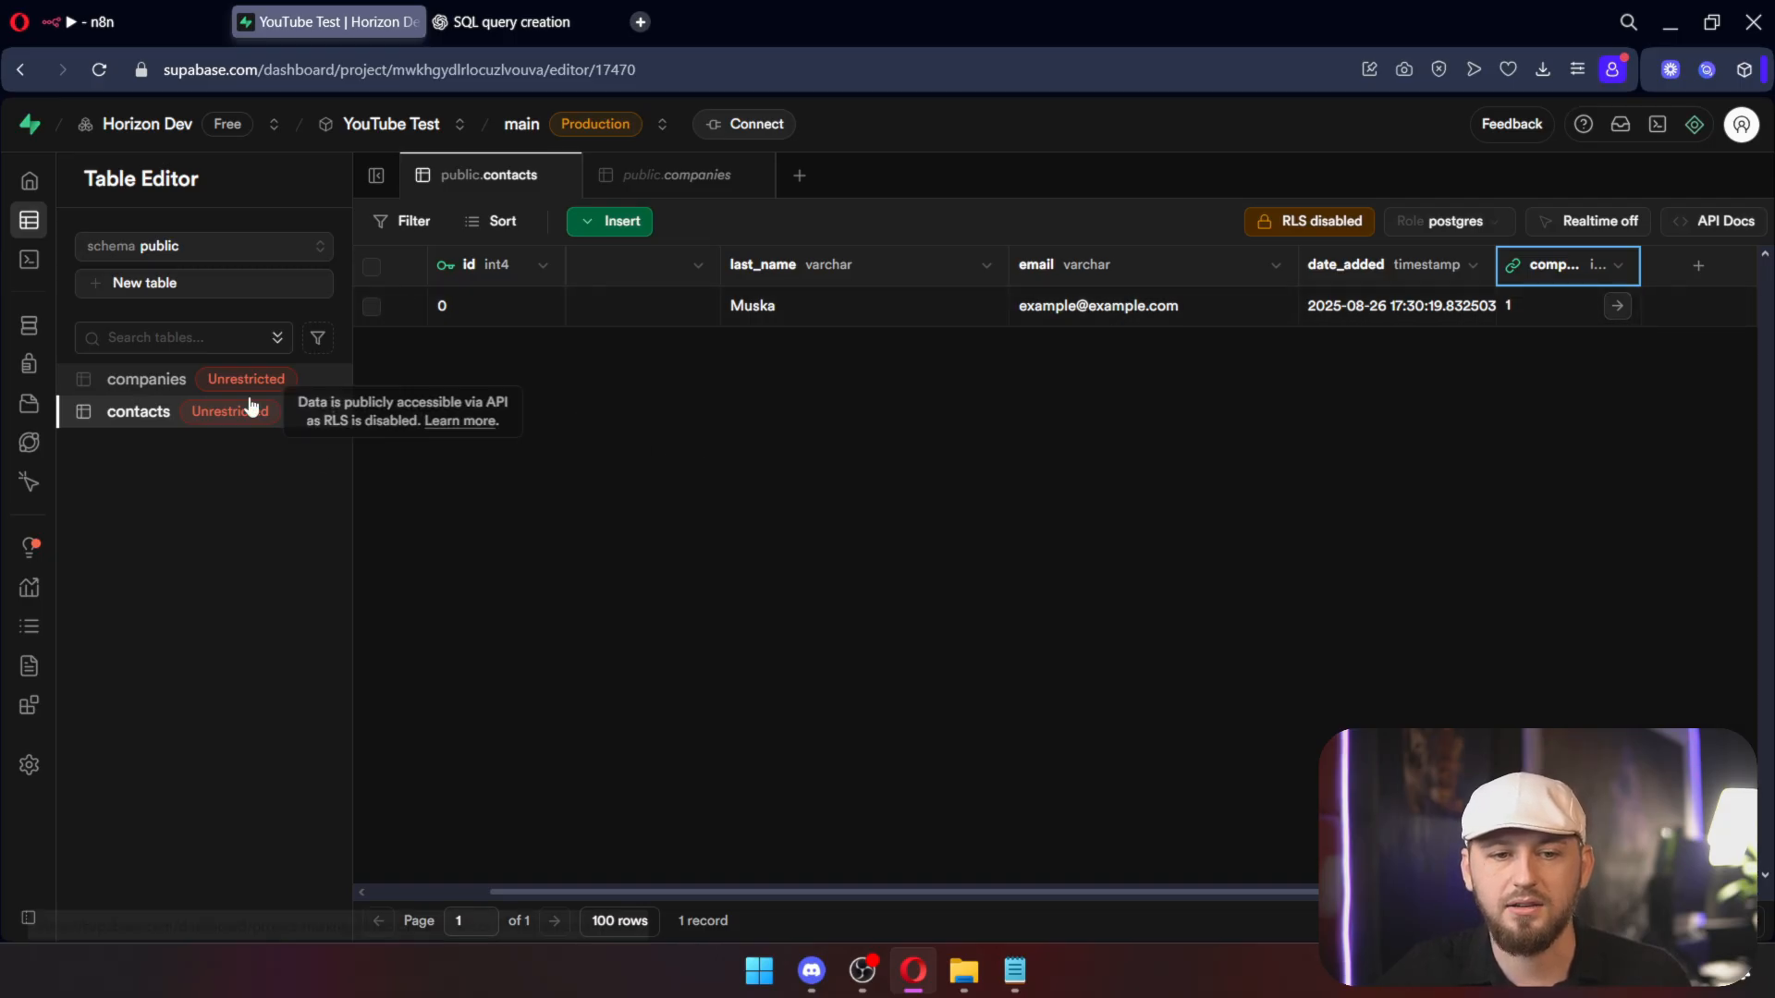
mouse_move(74, 270)
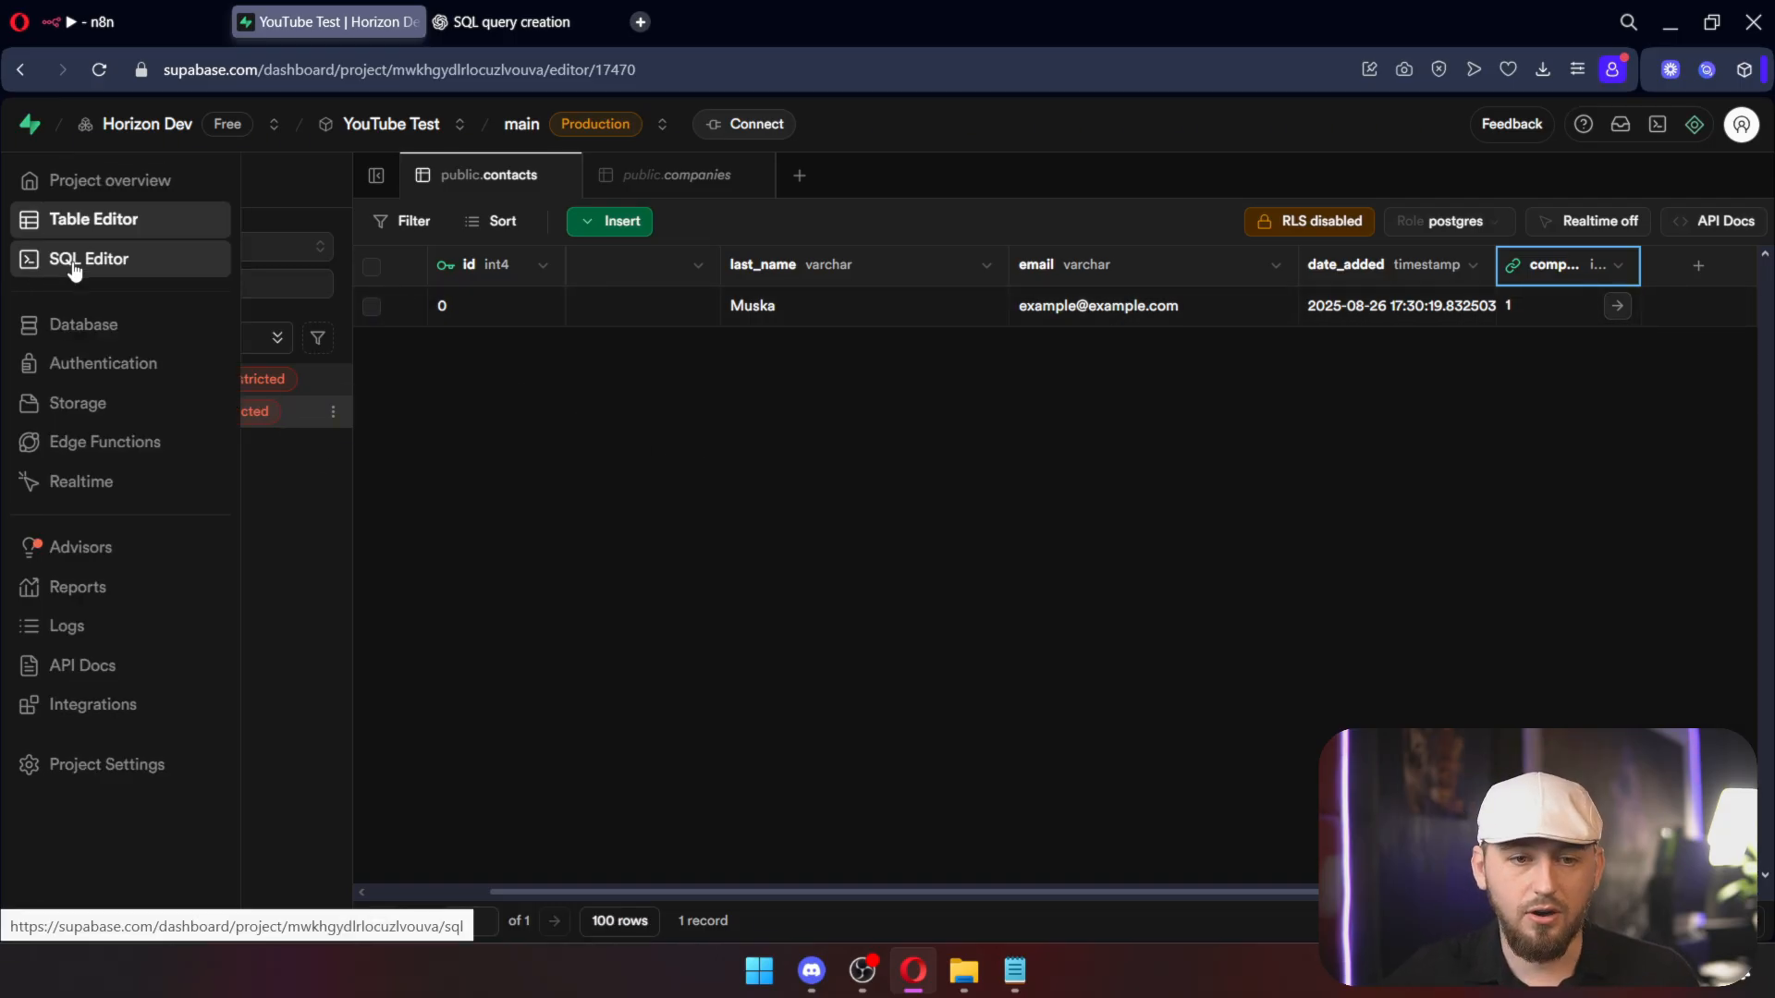
Step: Open the Supabase schema diagram and lay the contacts and companies tables side by side
left_click(83, 324)
left_click_drag(638, 566, 607, 460)
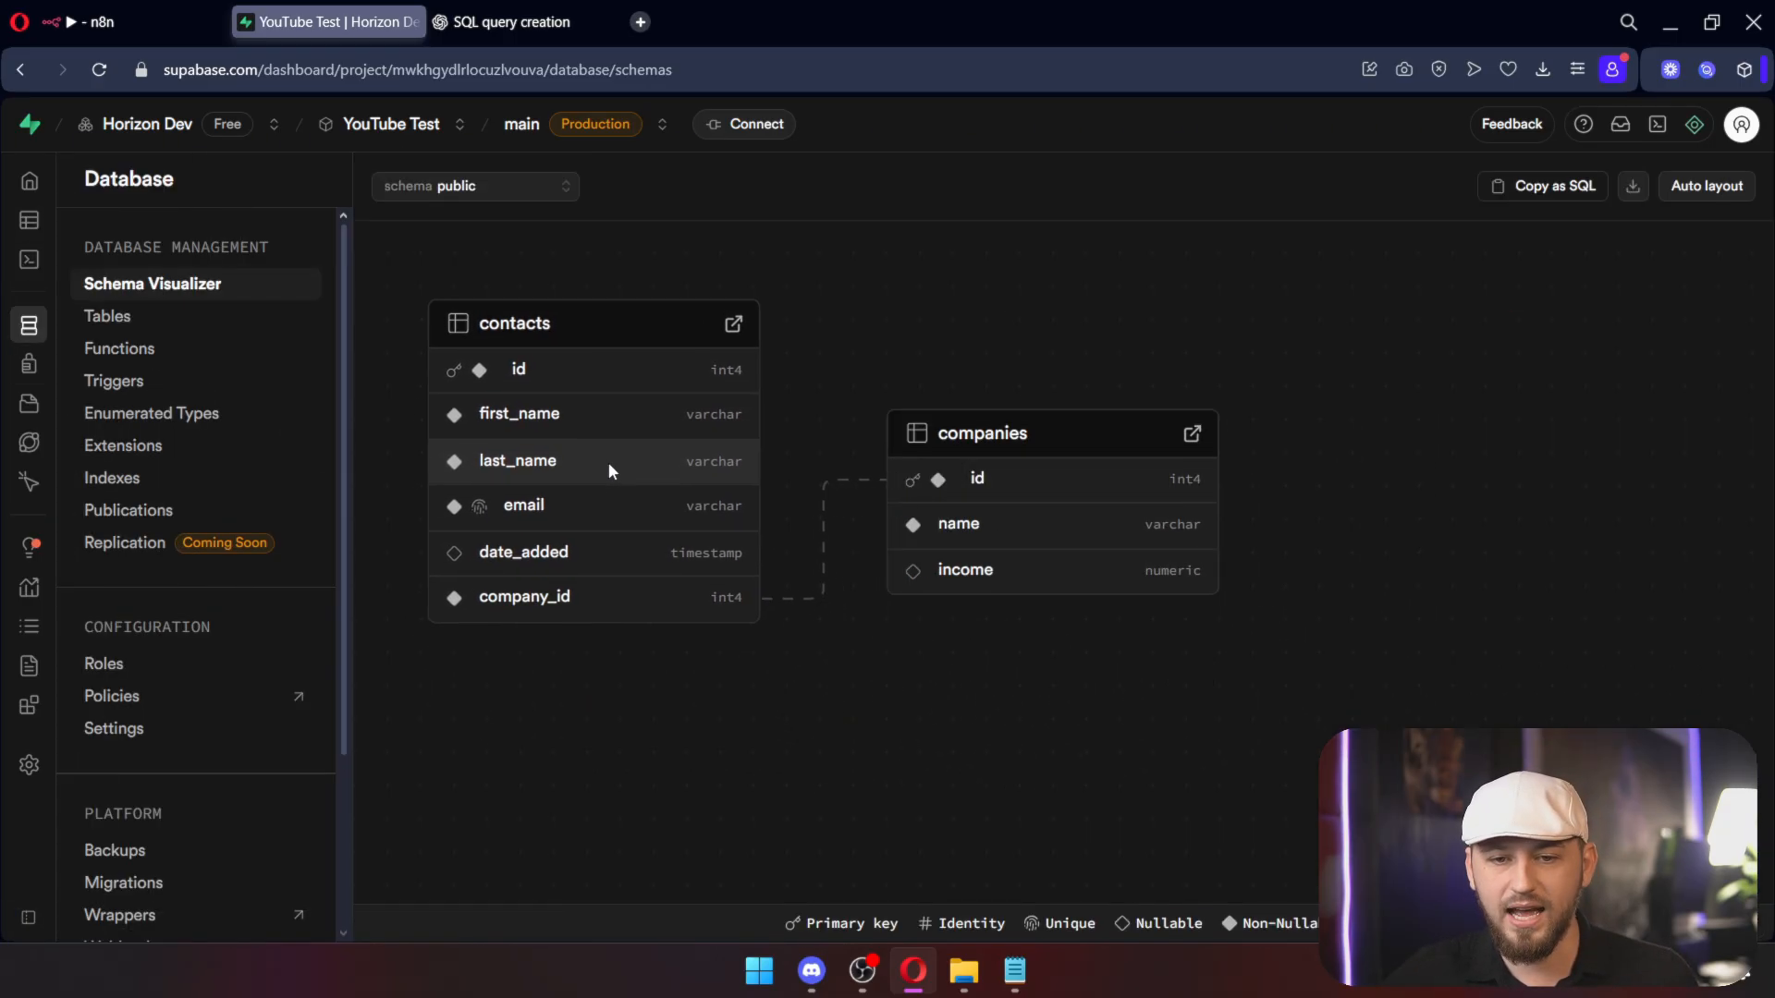
left_click_drag(923, 513, 1170, 652)
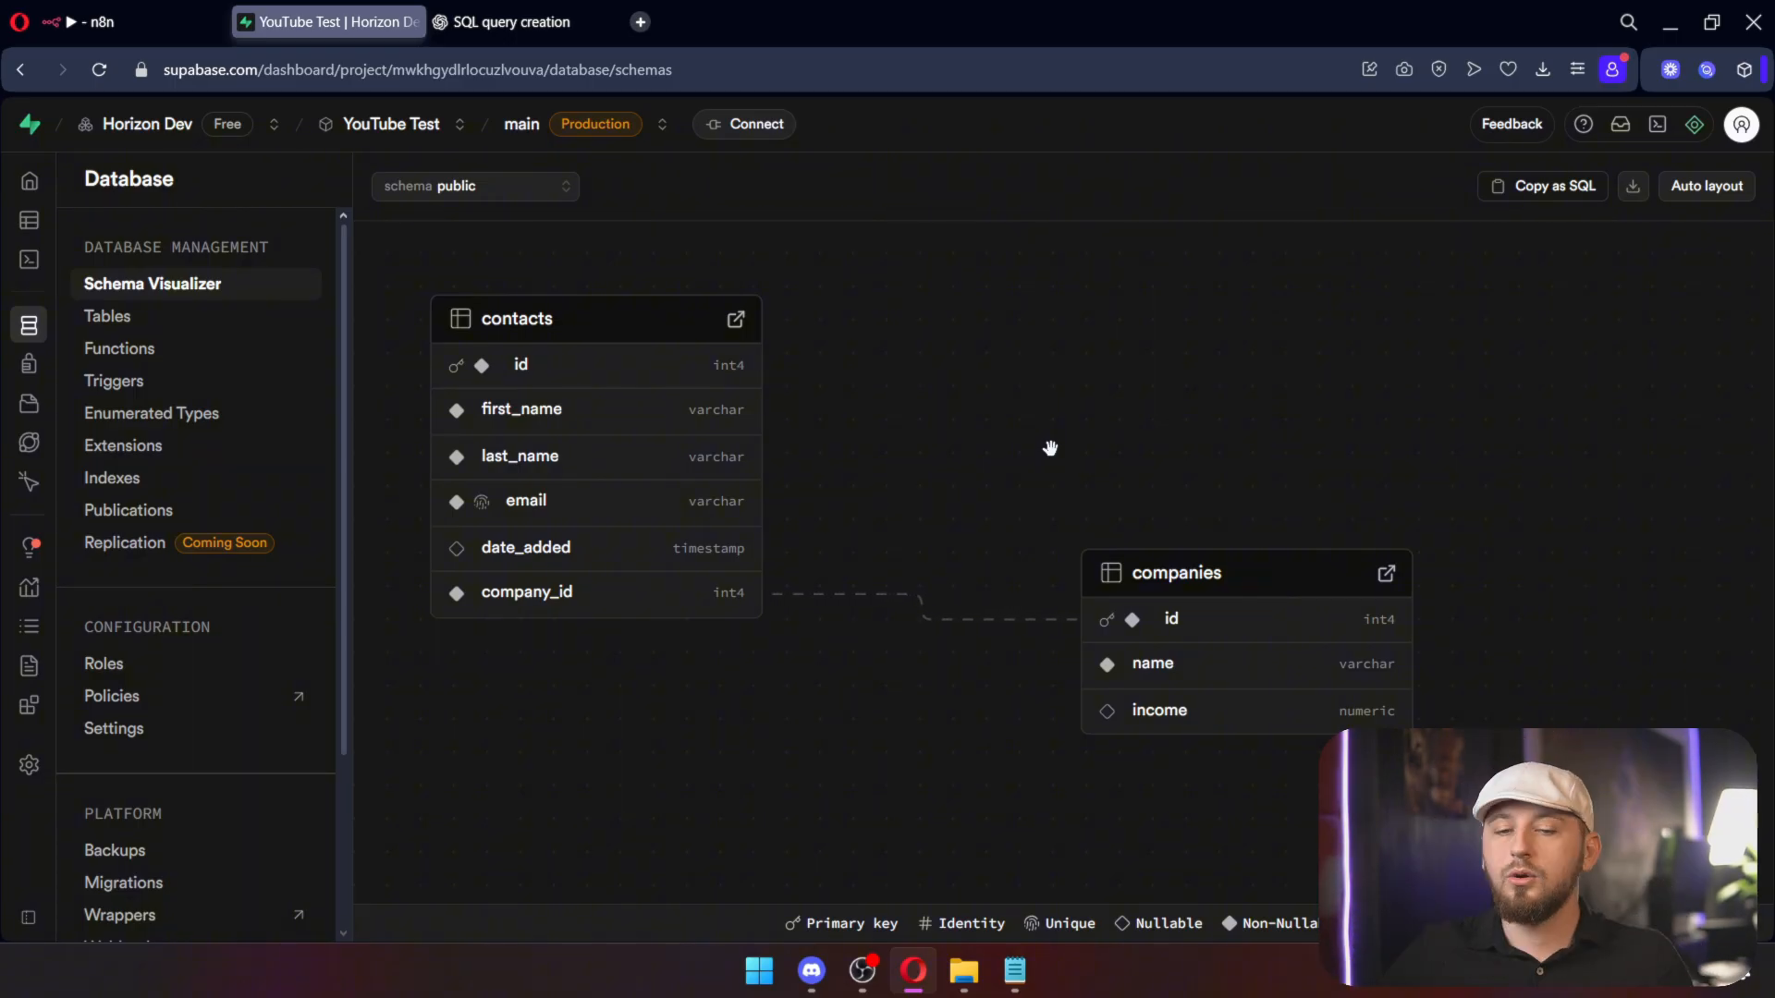
left_click(513, 22)
Step: Copy ChatGPT's LEFT JOIN query combining contacts with company name and income
left_click(497, 302)
left_click_drag(496, 297, 796, 695)
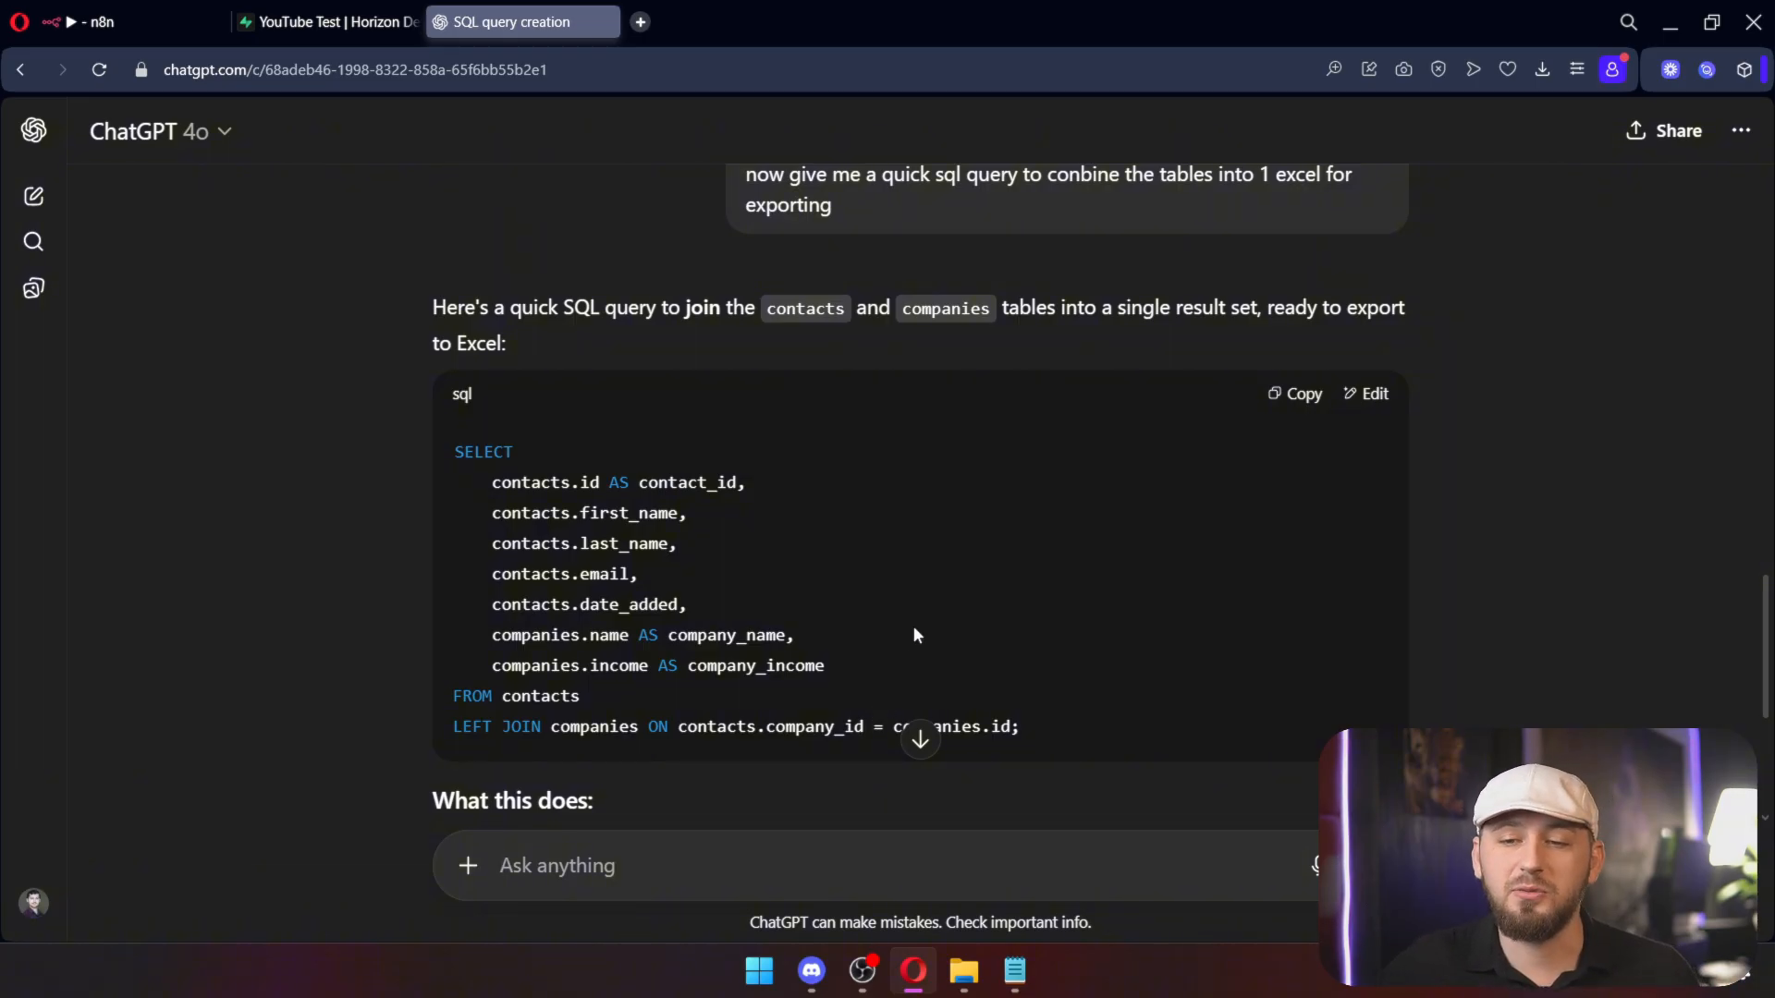
left_click(1299, 398)
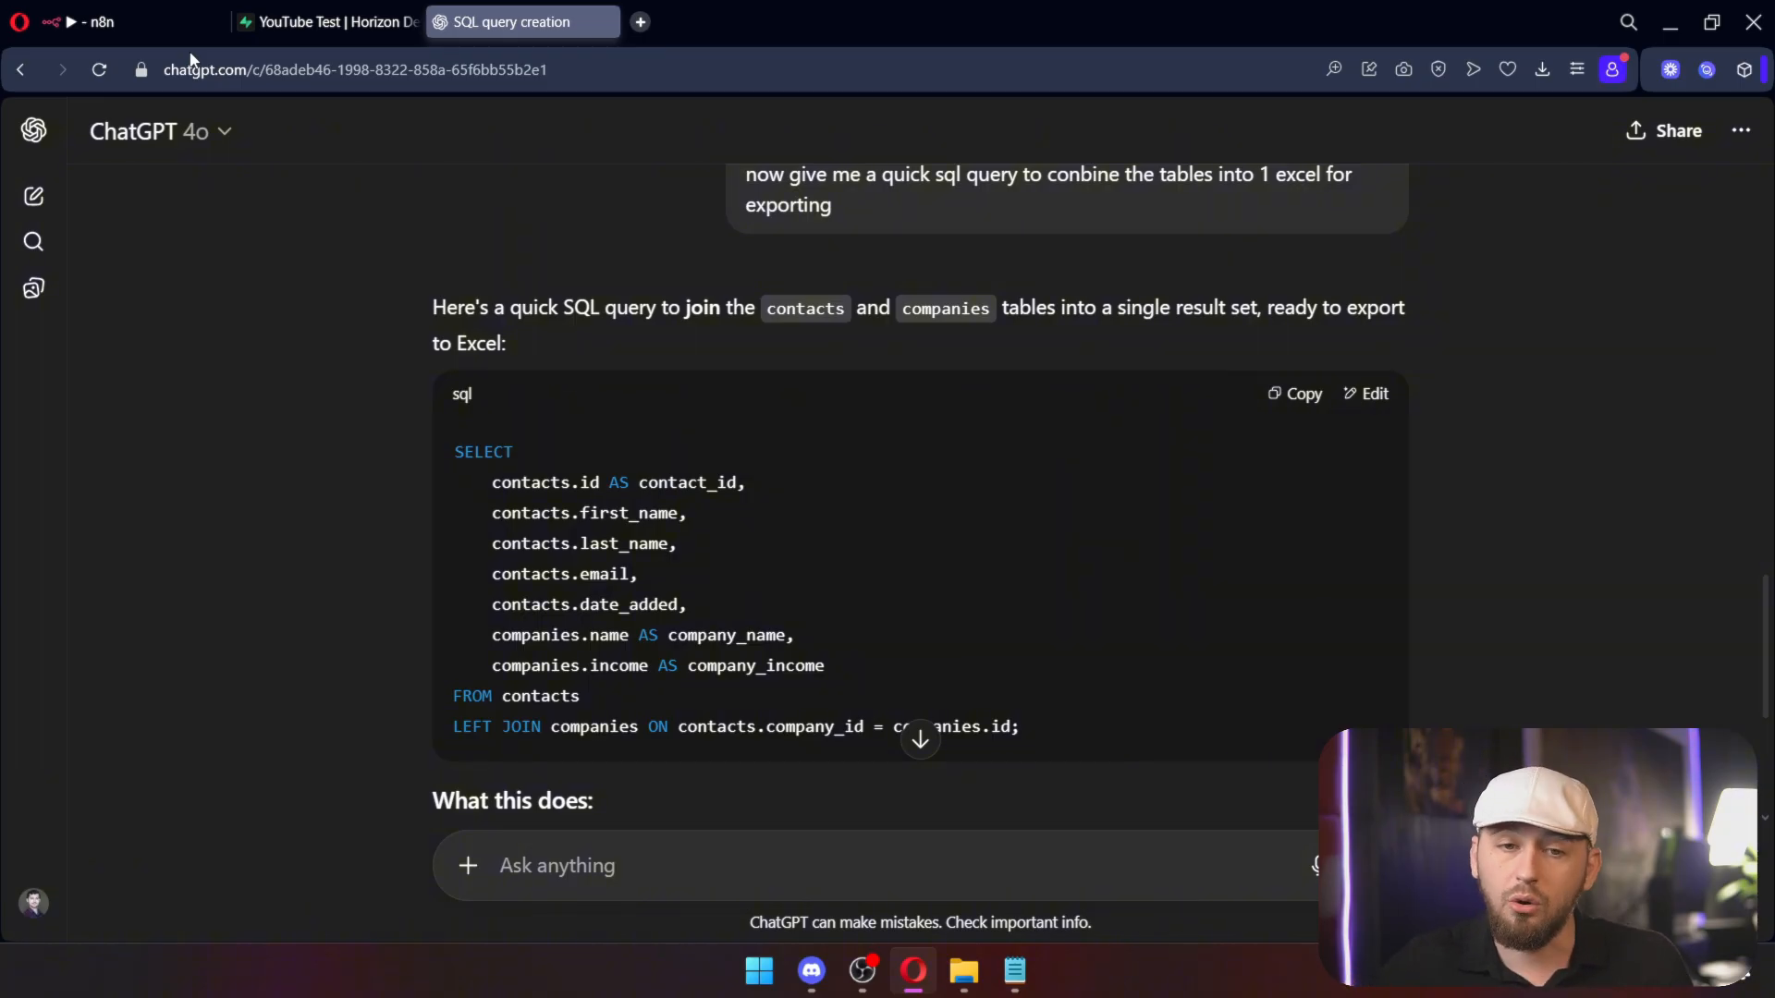
left_click(261, 21)
Step: Run the join query in a new SQL Editor snippet and download the results as CSV
mouse_move(31, 265)
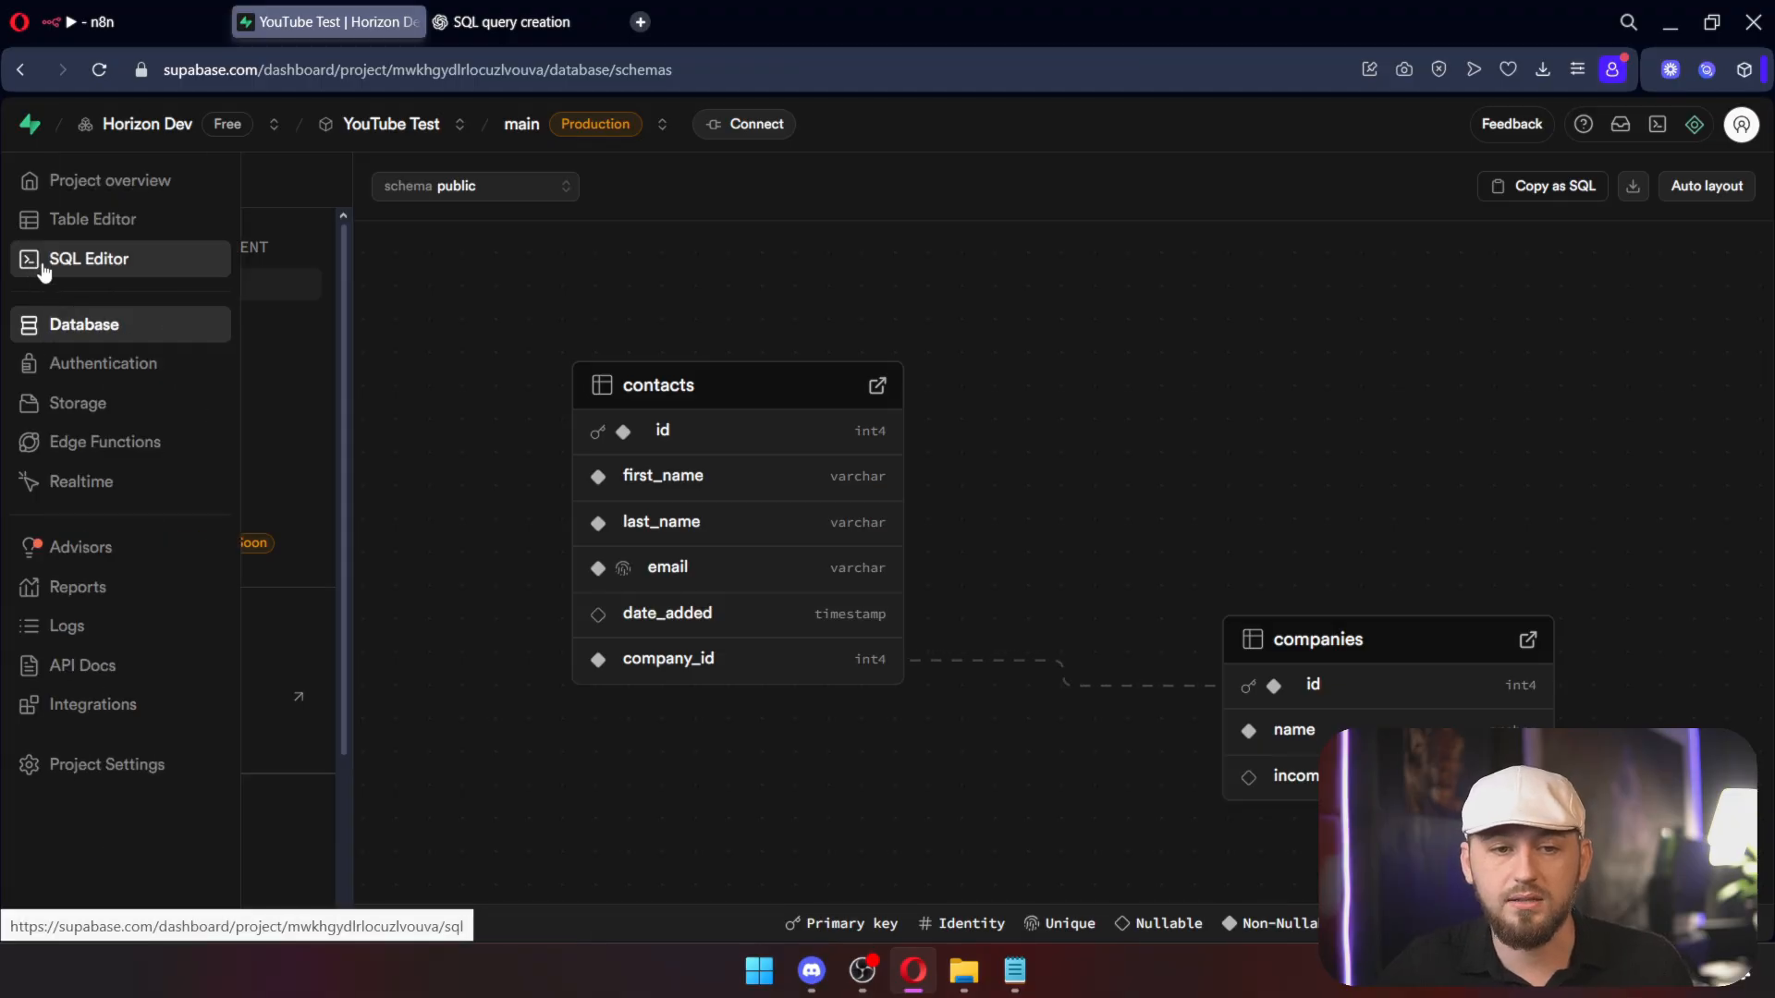
left_click(44, 269)
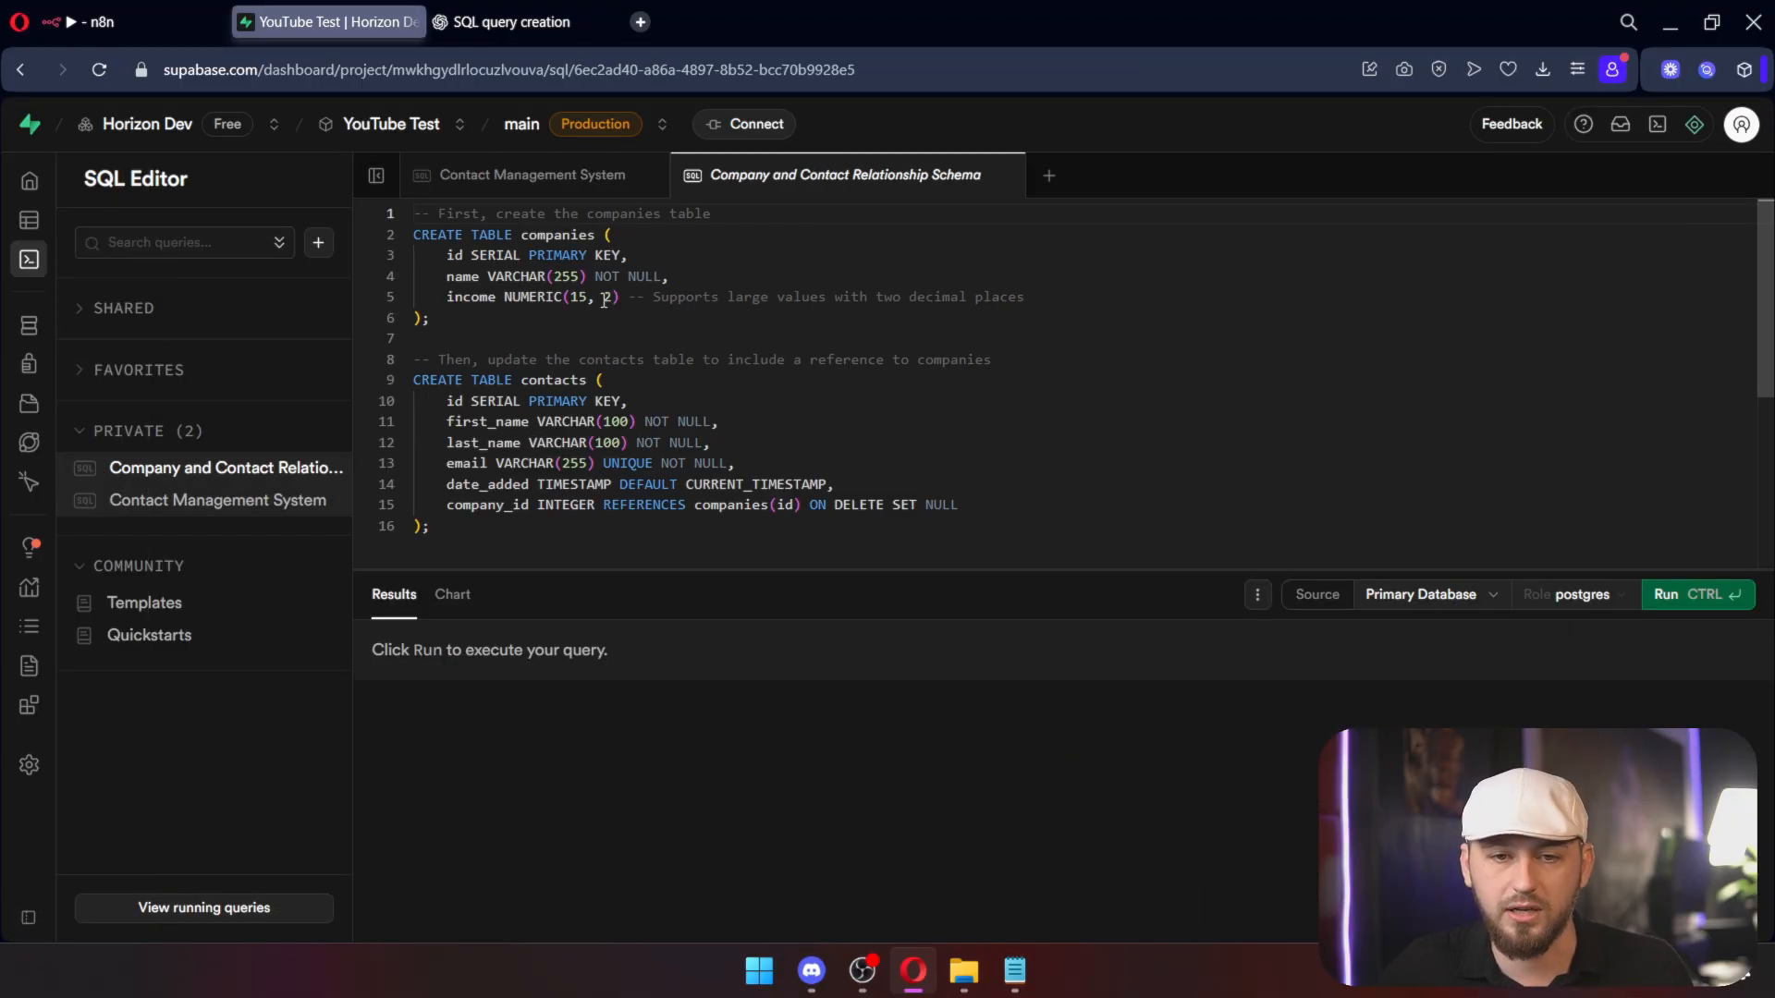
left_click(318, 243)
left_click(212, 281)
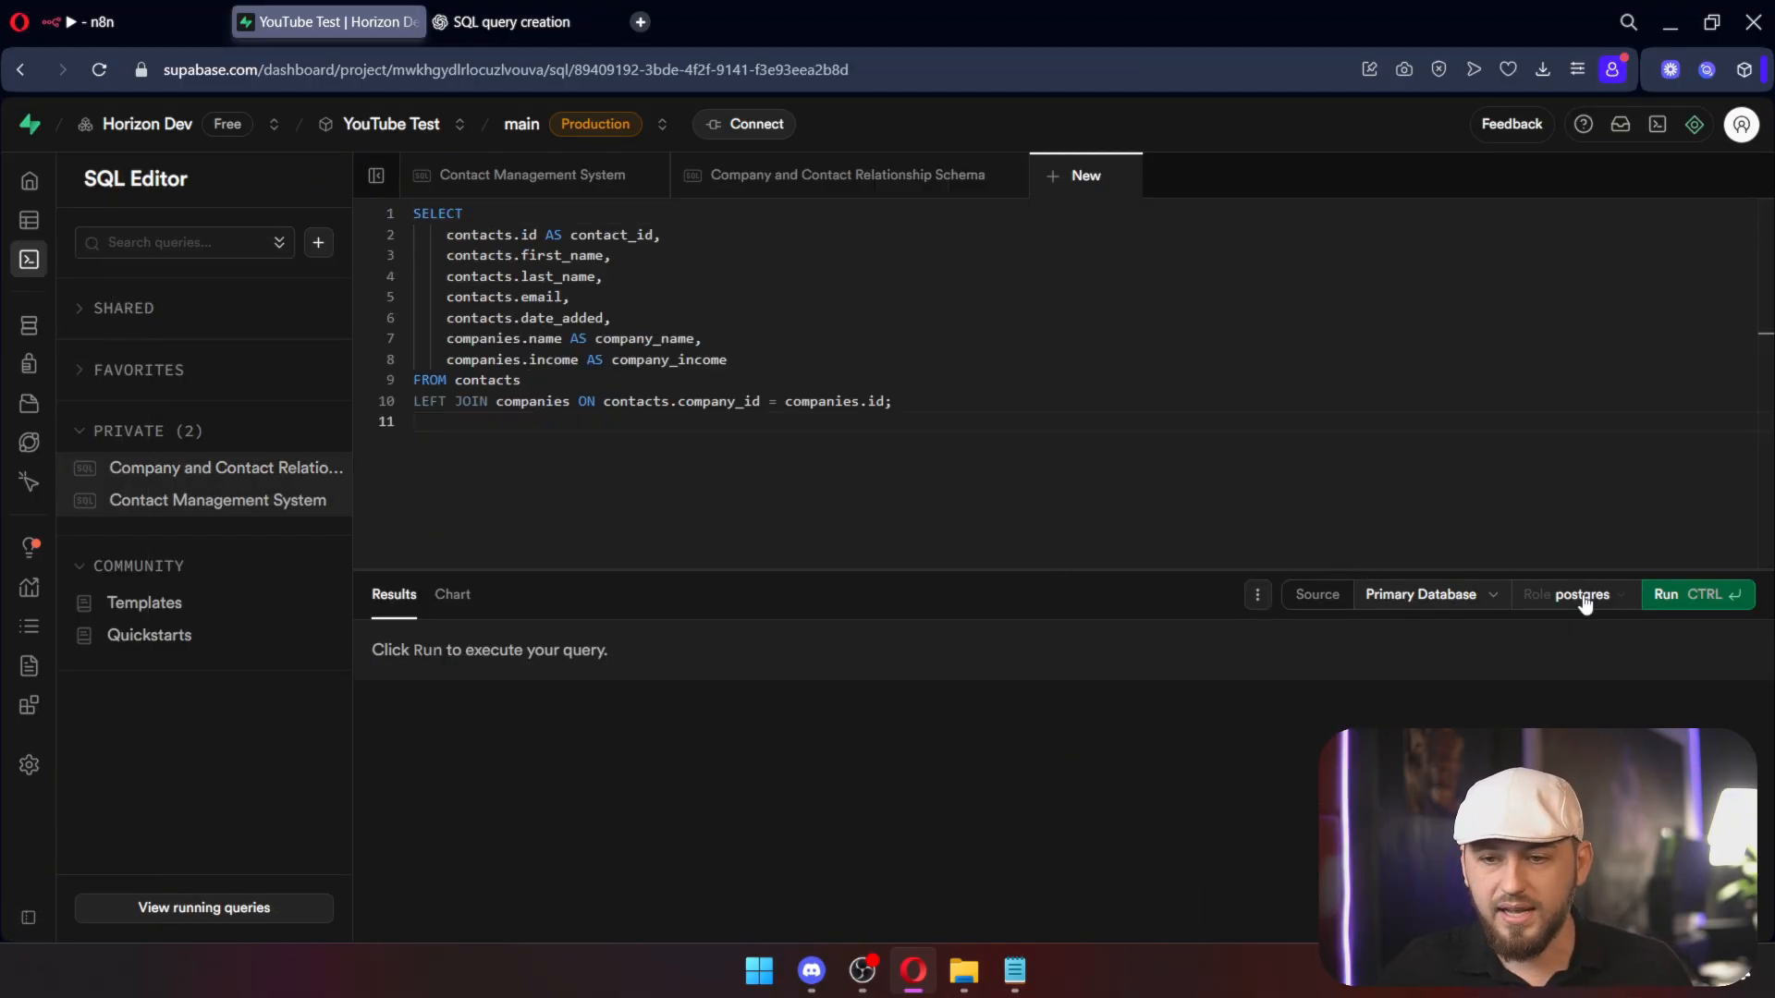
left_click(1701, 594)
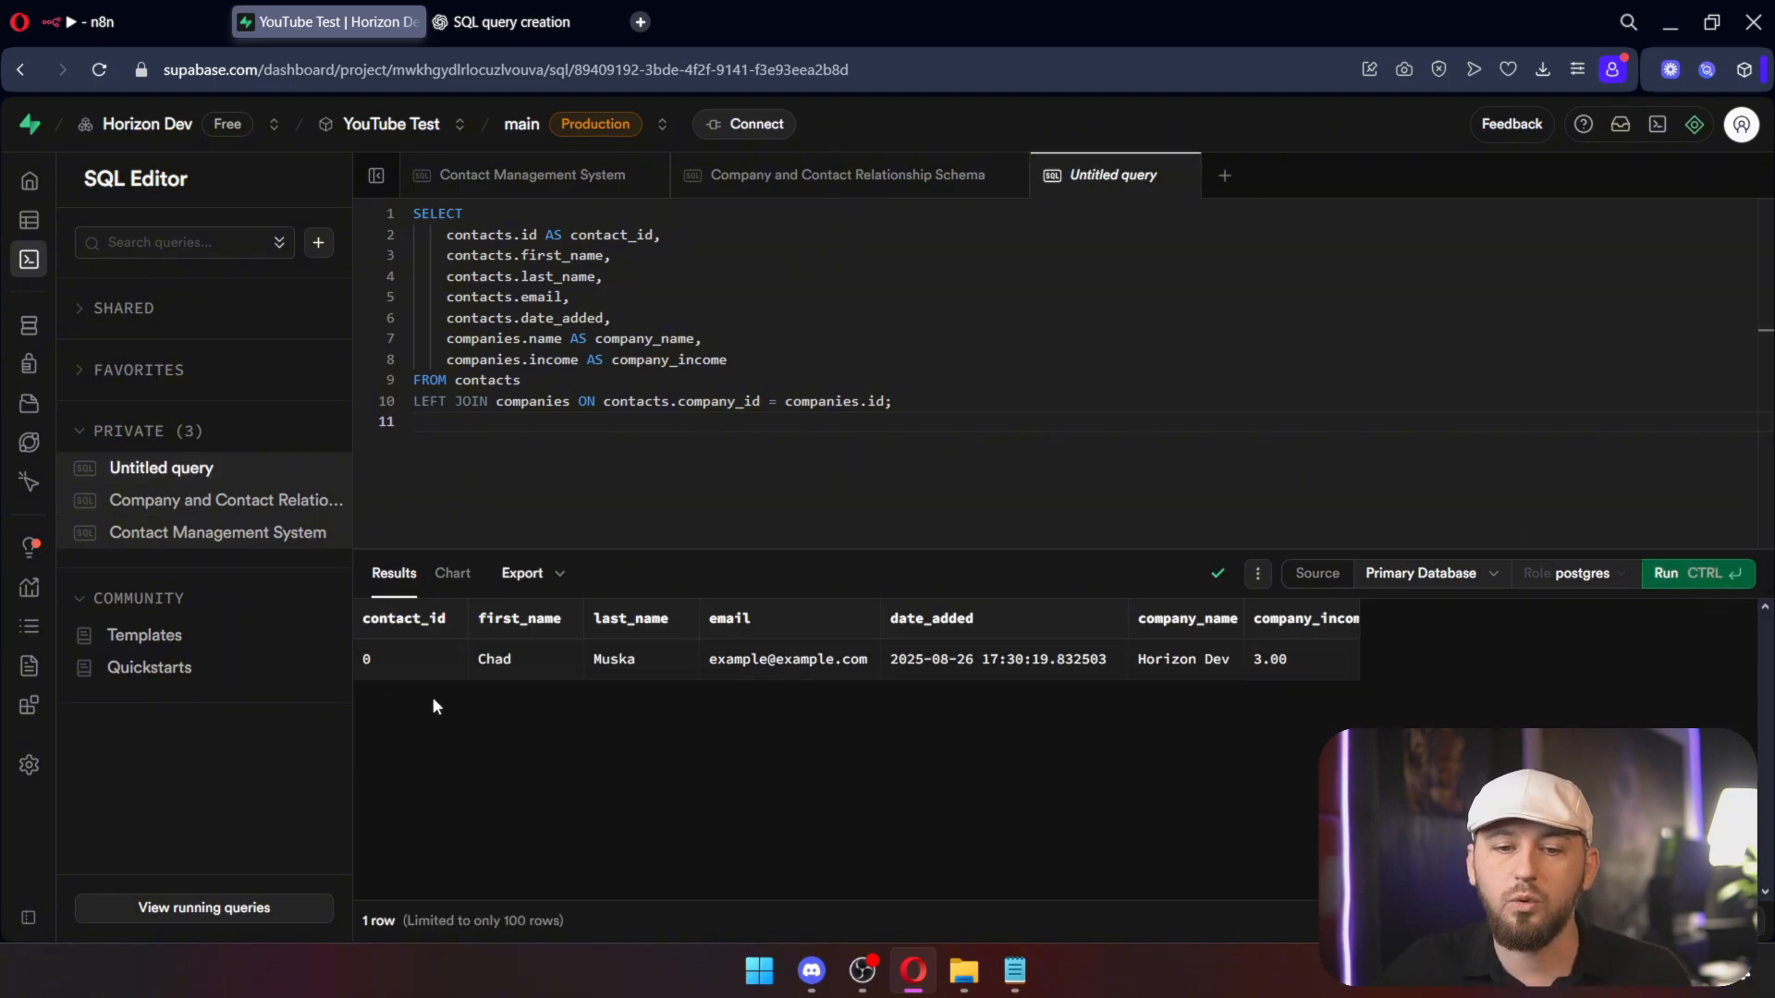
left_click(524, 573)
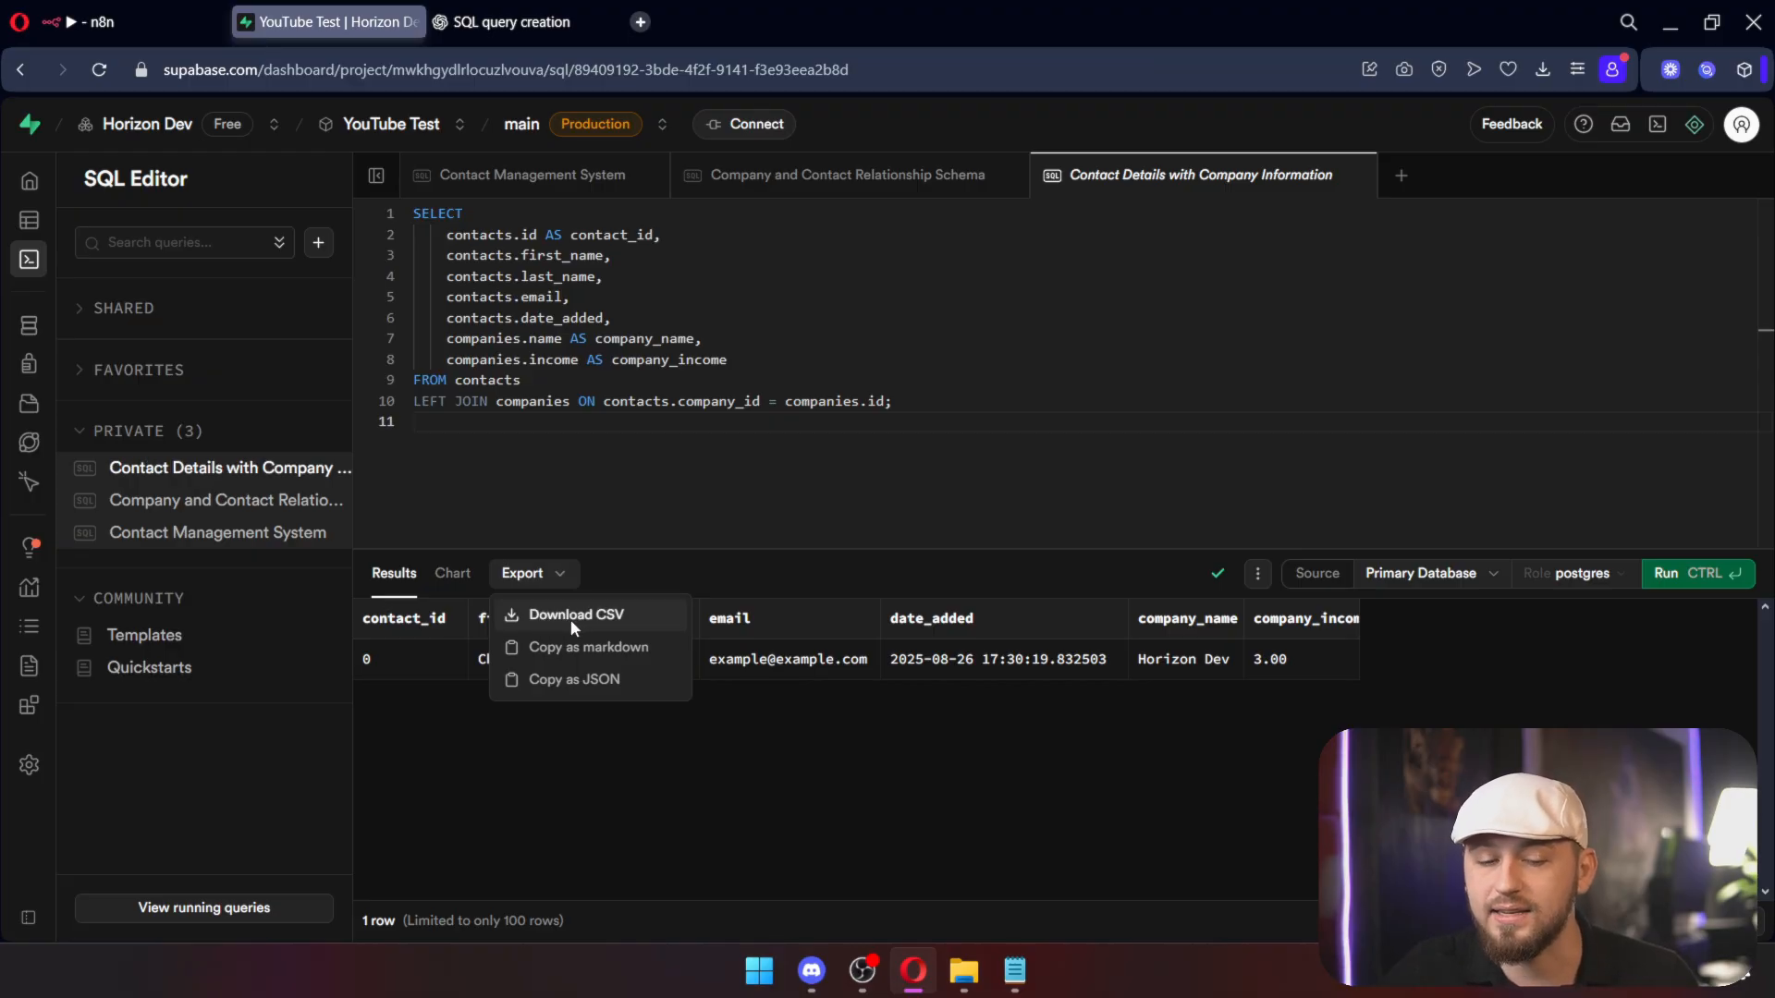
left_click(569, 617)
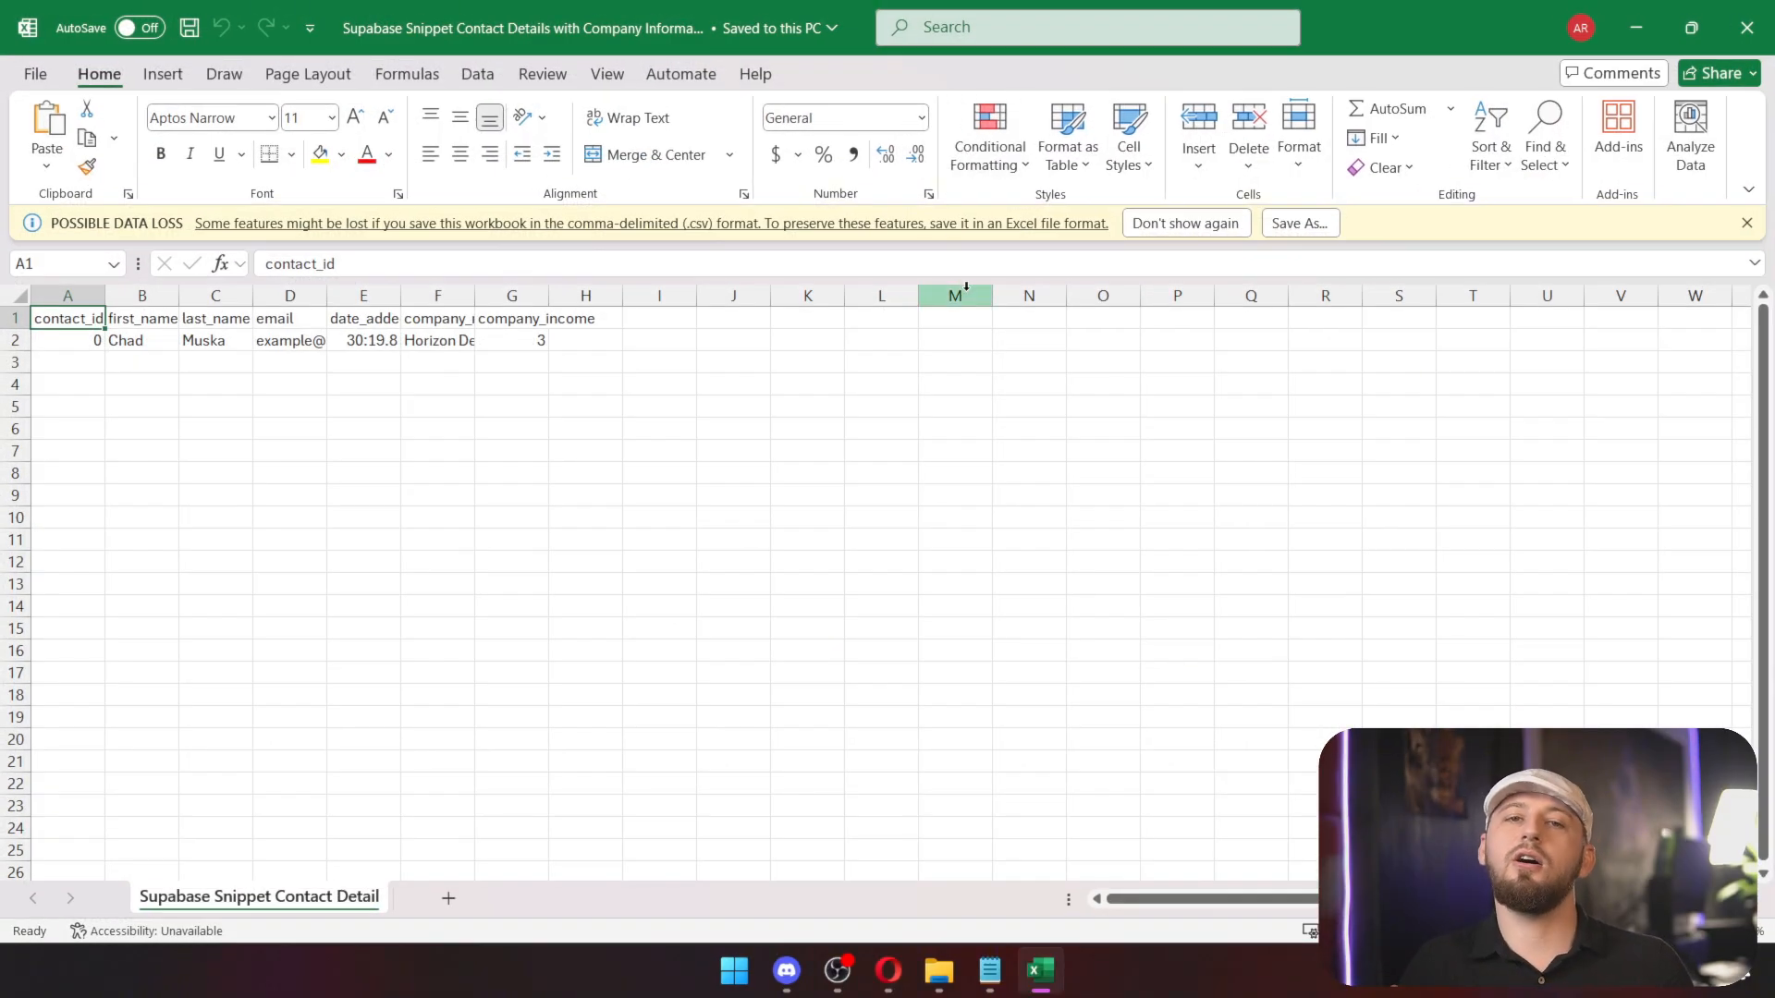
Step: Close the CSV in Excel, return to n8n and select both Postgres insert nodes
left_click(1746, 28)
left_click(205, 35)
left_click_drag(845, 433, 1034, 396)
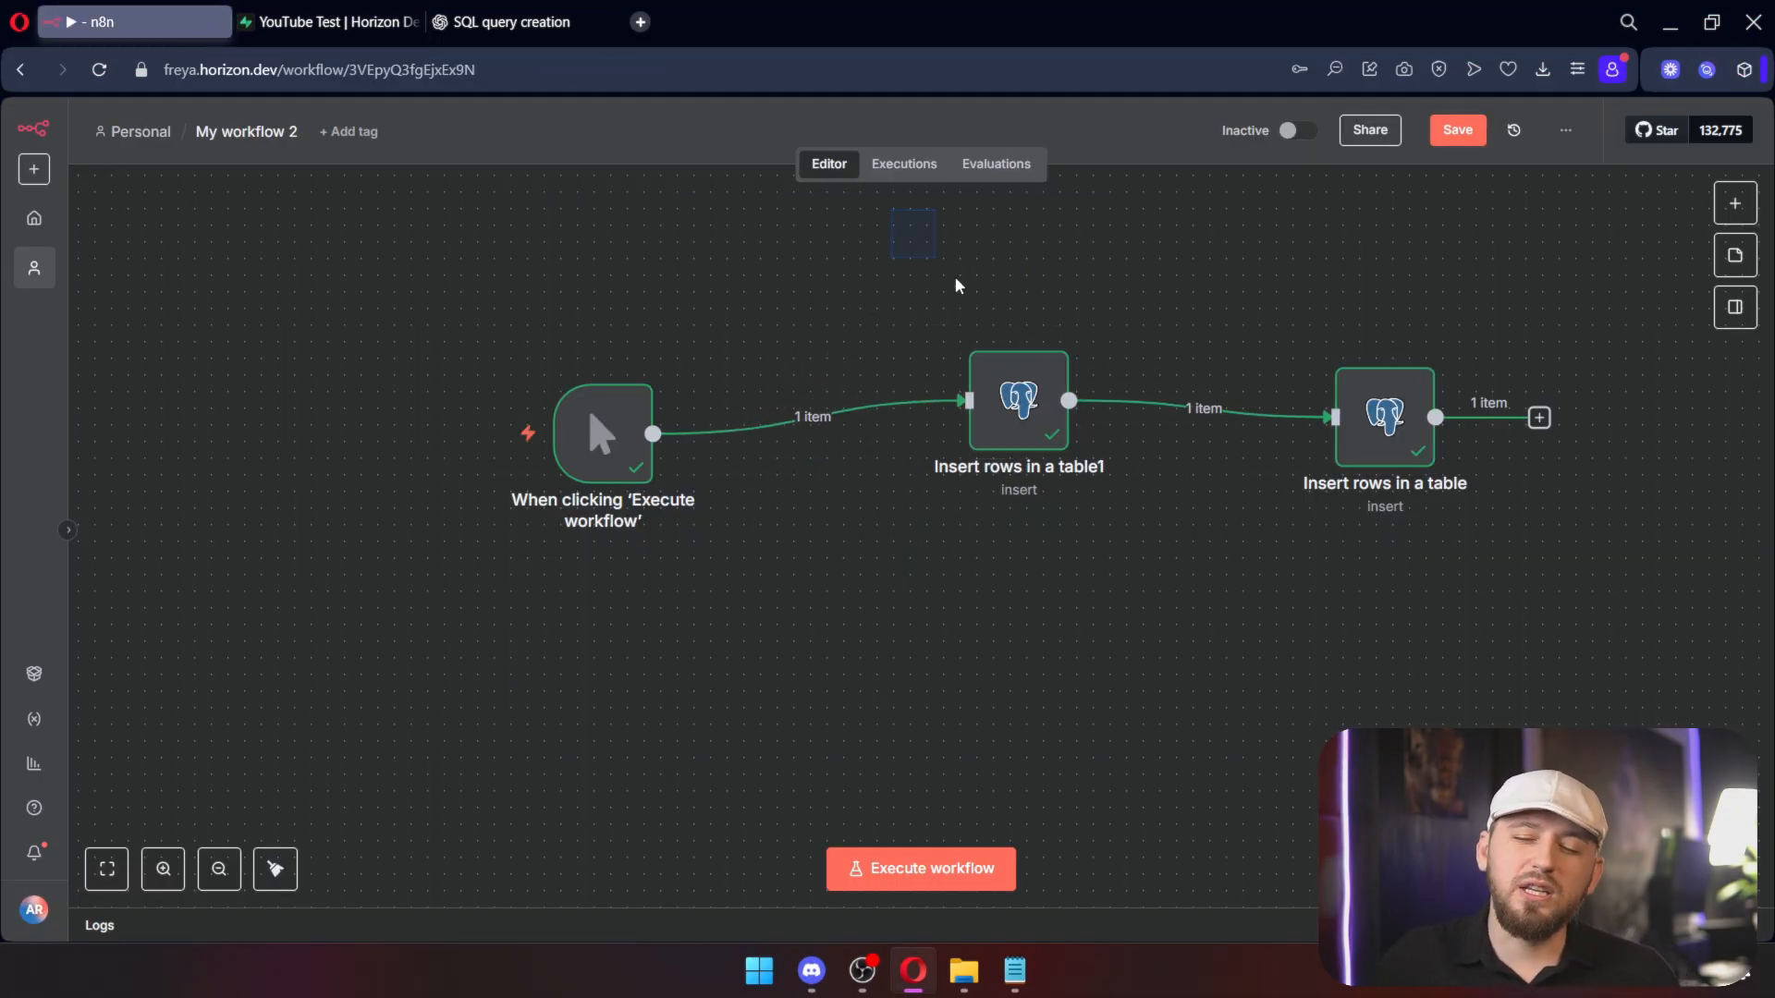
left_click_drag(891, 209, 1645, 642)
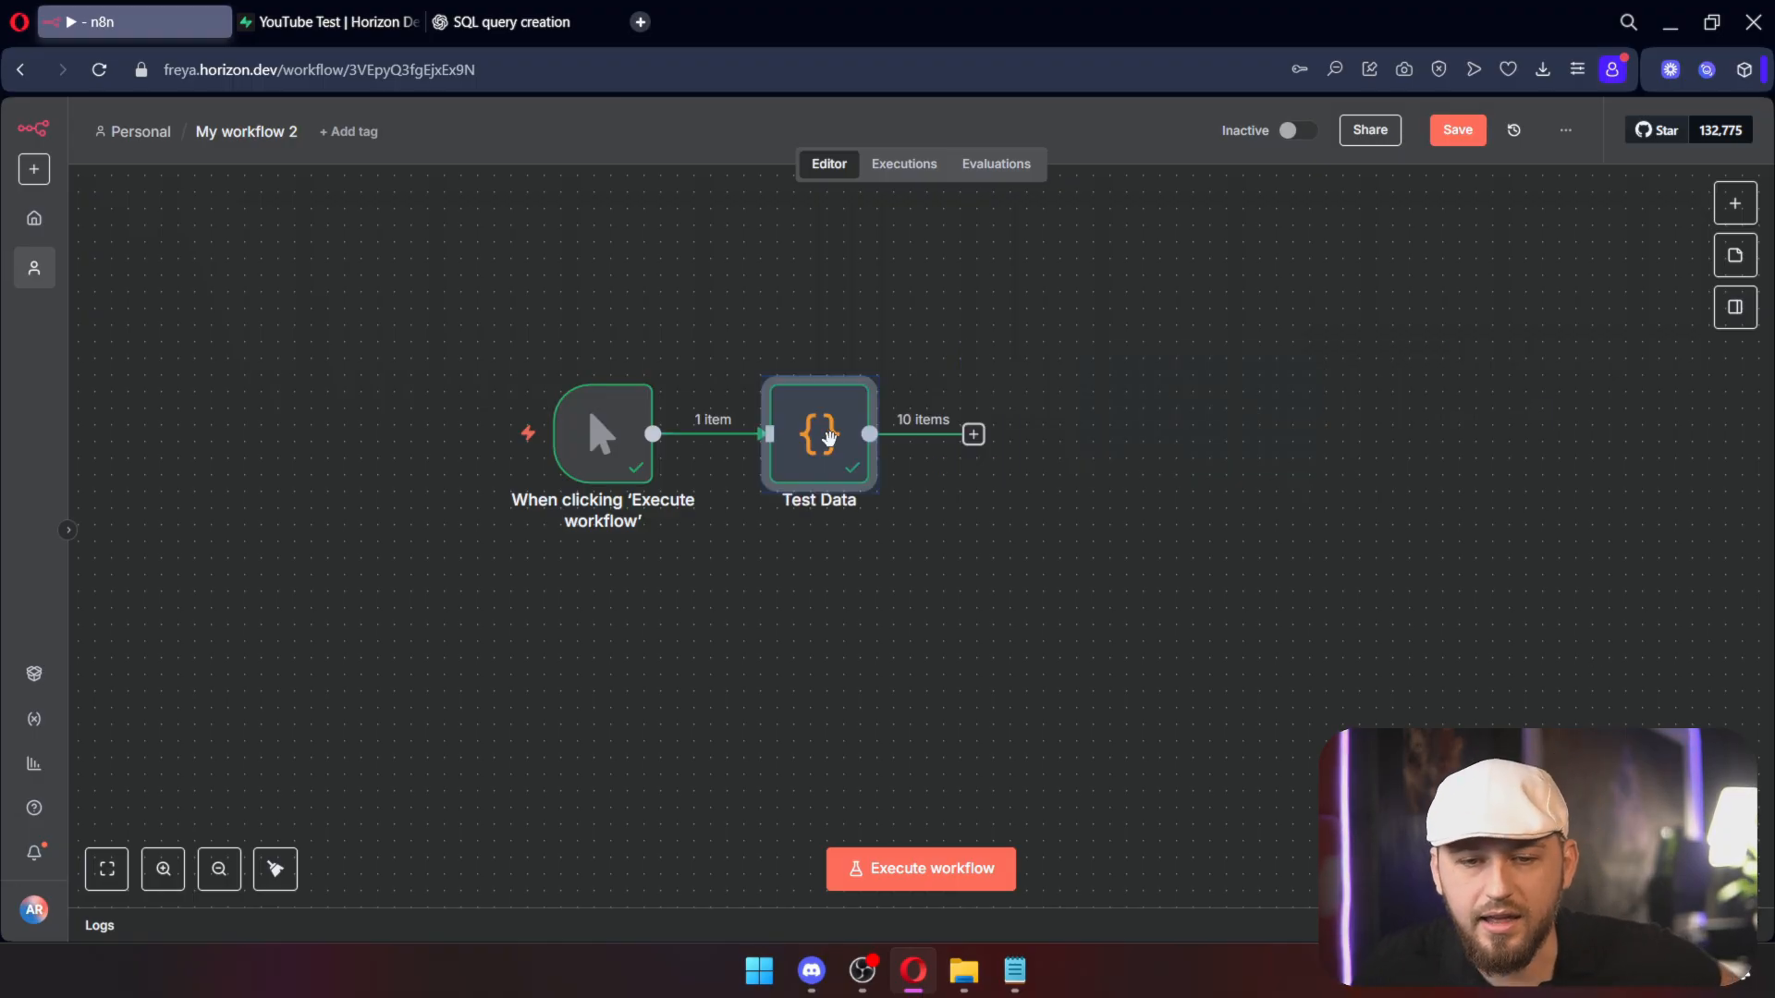
Step: Inspect the Test Data node's 10-item output table with all columns visible
left_click(1003, 364)
double_click(835, 444)
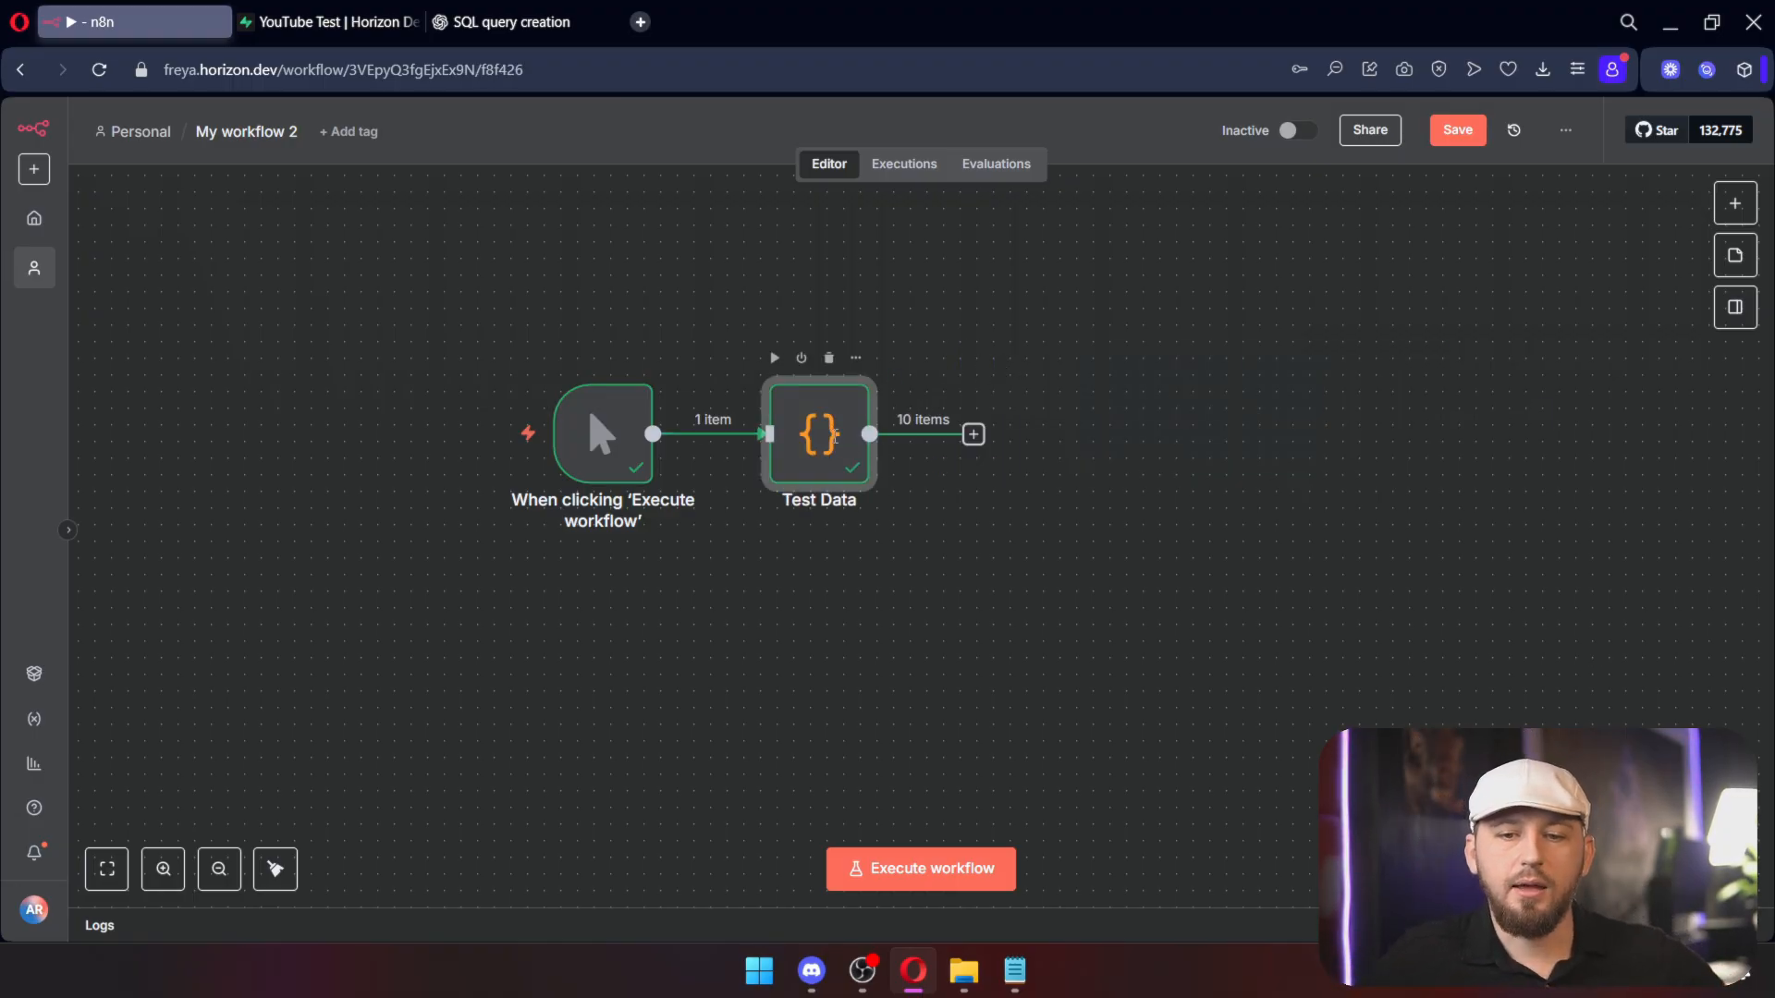
left_click_drag(1375, 511, 979, 580)
mouse_move(1103, 875)
left_mouse_down()
mouse_move(1129, 875)
mouse_move(1107, 873)
left_mouse_up()
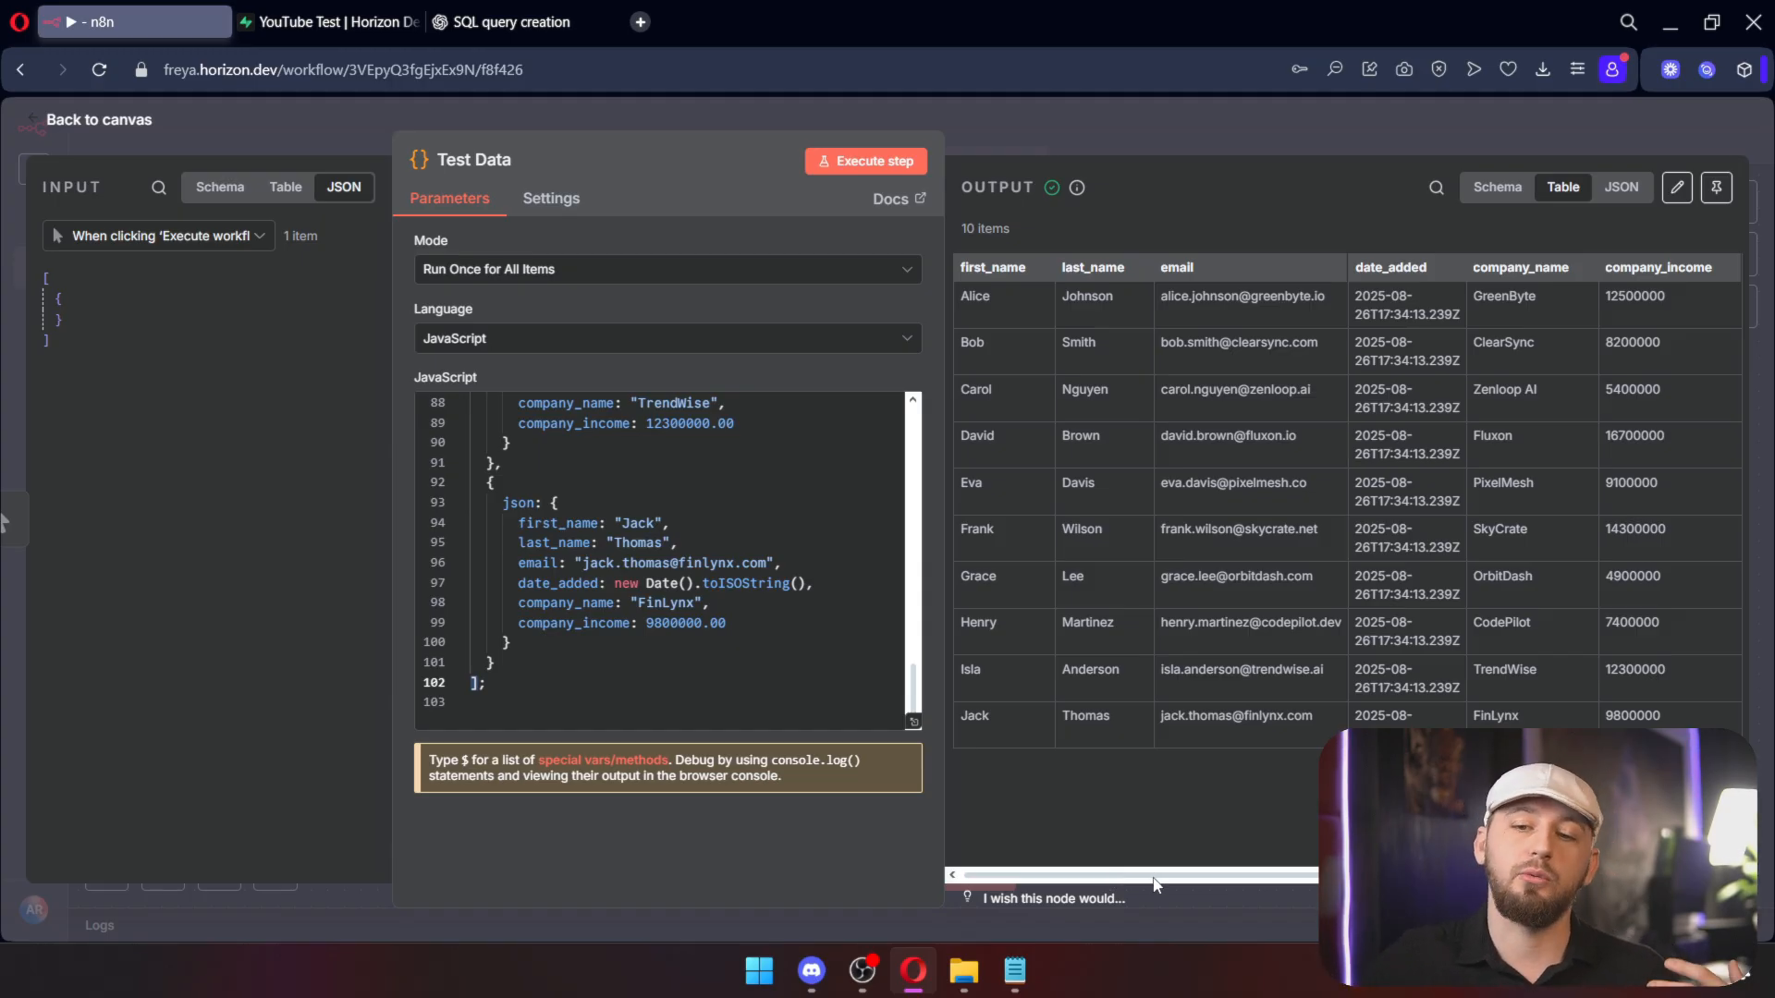
left_click(1155, 126)
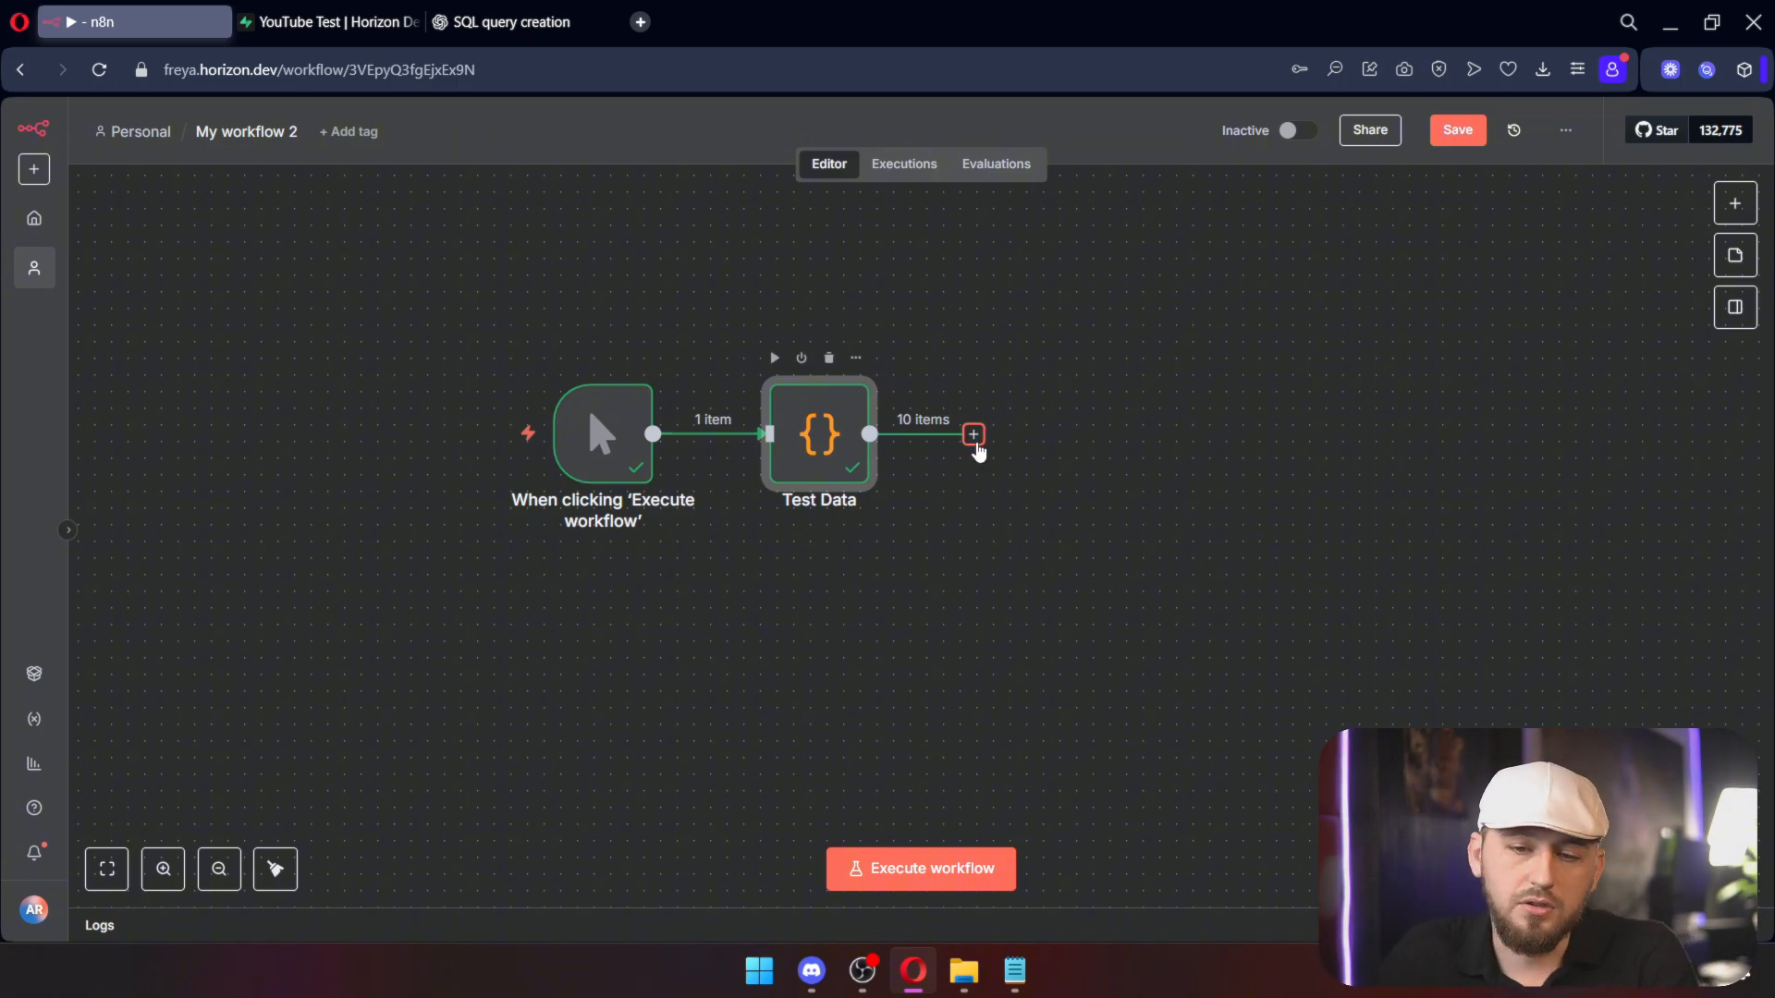
left_click(973, 434)
Step: Add a Loop Over Items step after Test Data and delete the placeholder node
type("loo")
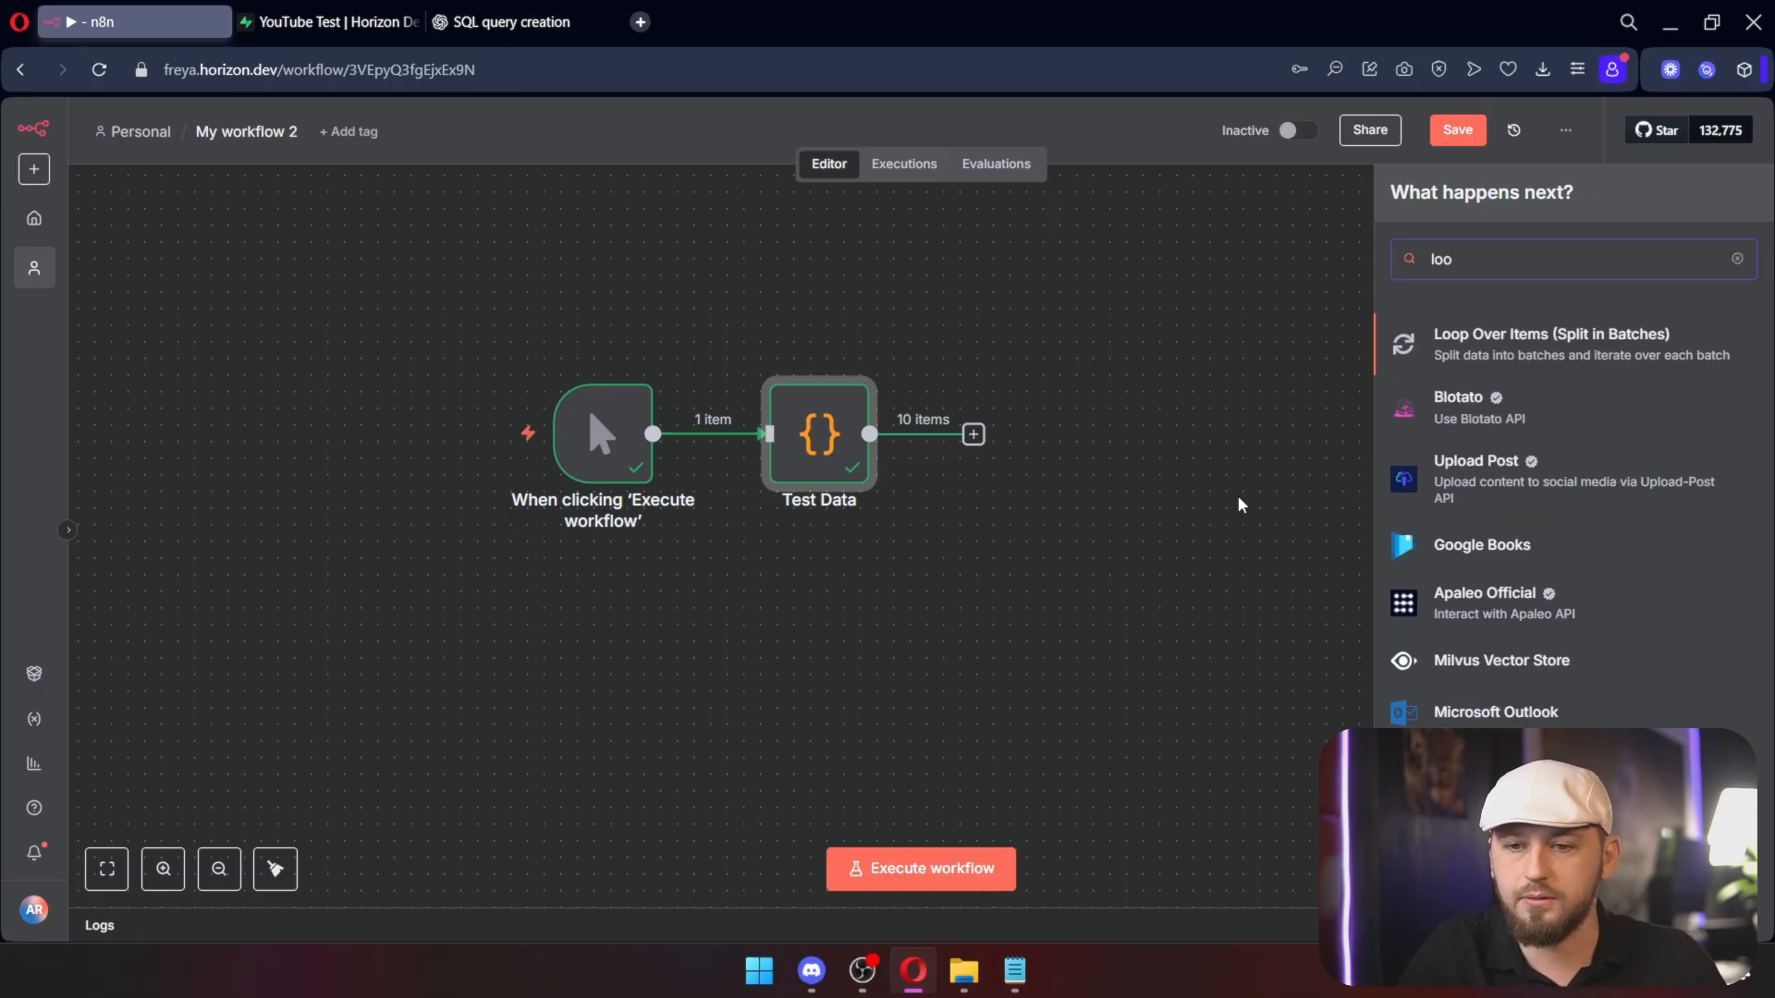
key("Return")
left_click_drag(1254, 434, 1401, 541)
key("Delete")
left_click(1017, 584)
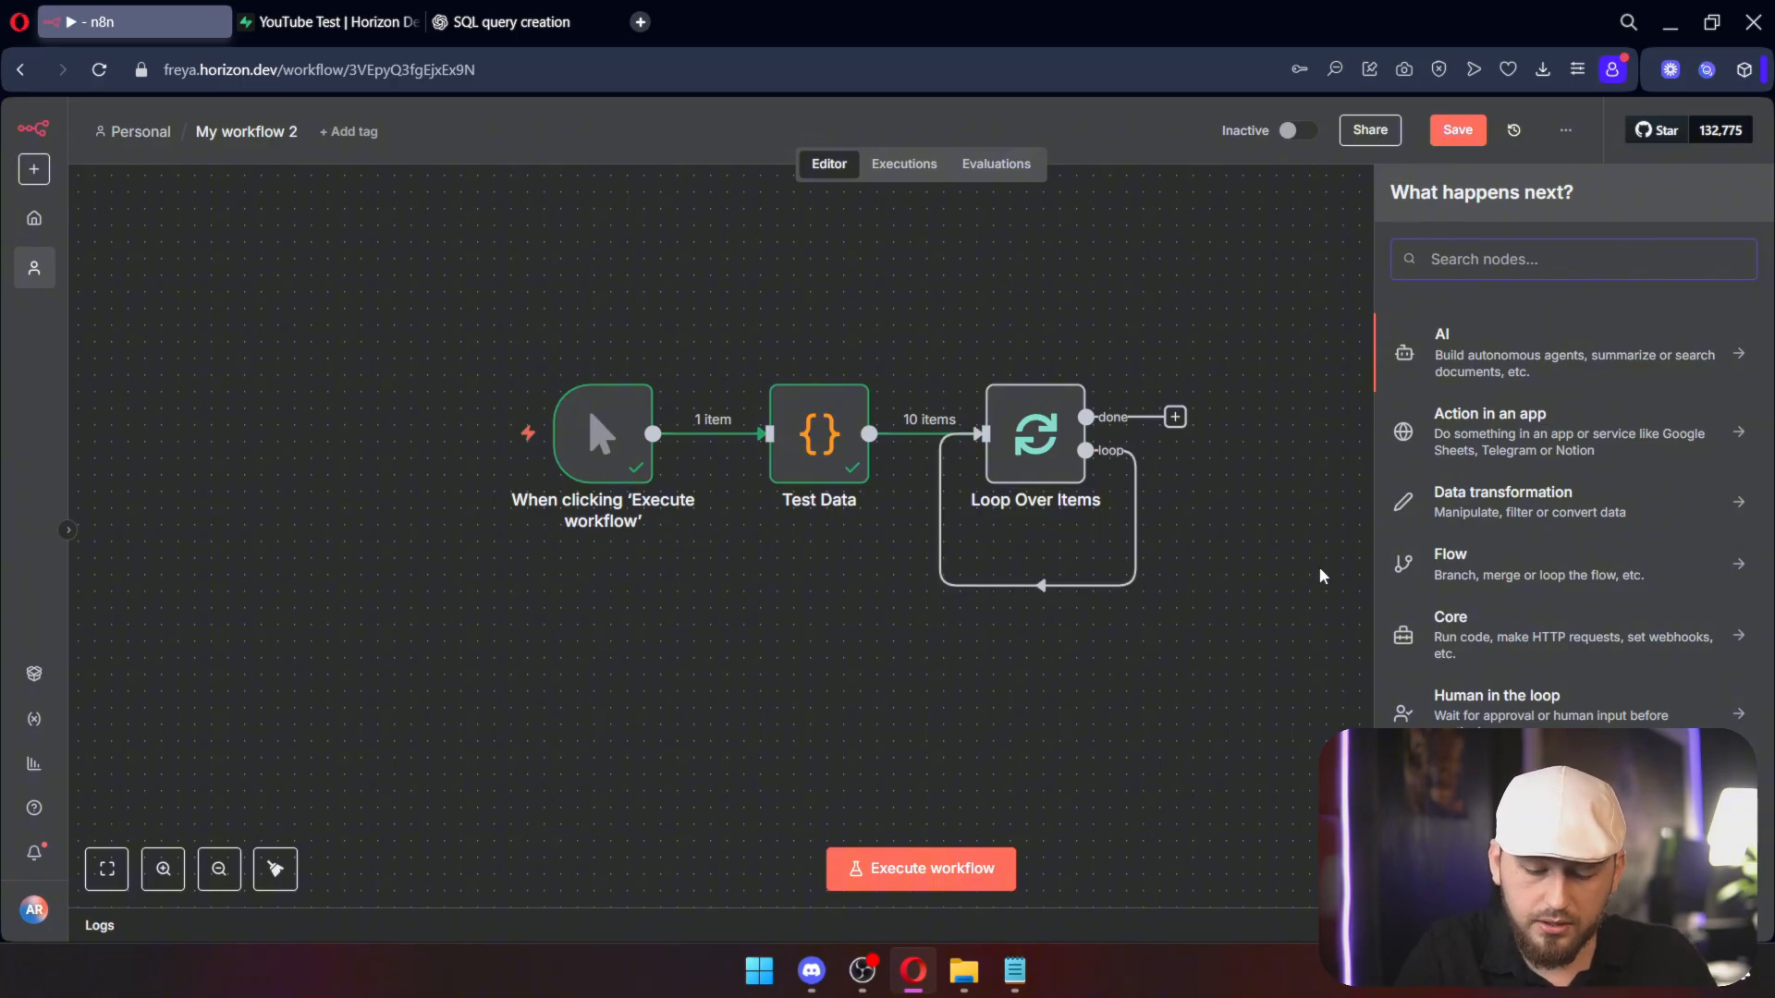
Step: Add a Postgres 'Execute a SQL query' node on the loop branch
type("postg")
key("Return")
key("Down")
key("Return")
left_click_drag(1281, 551, 1445, 548)
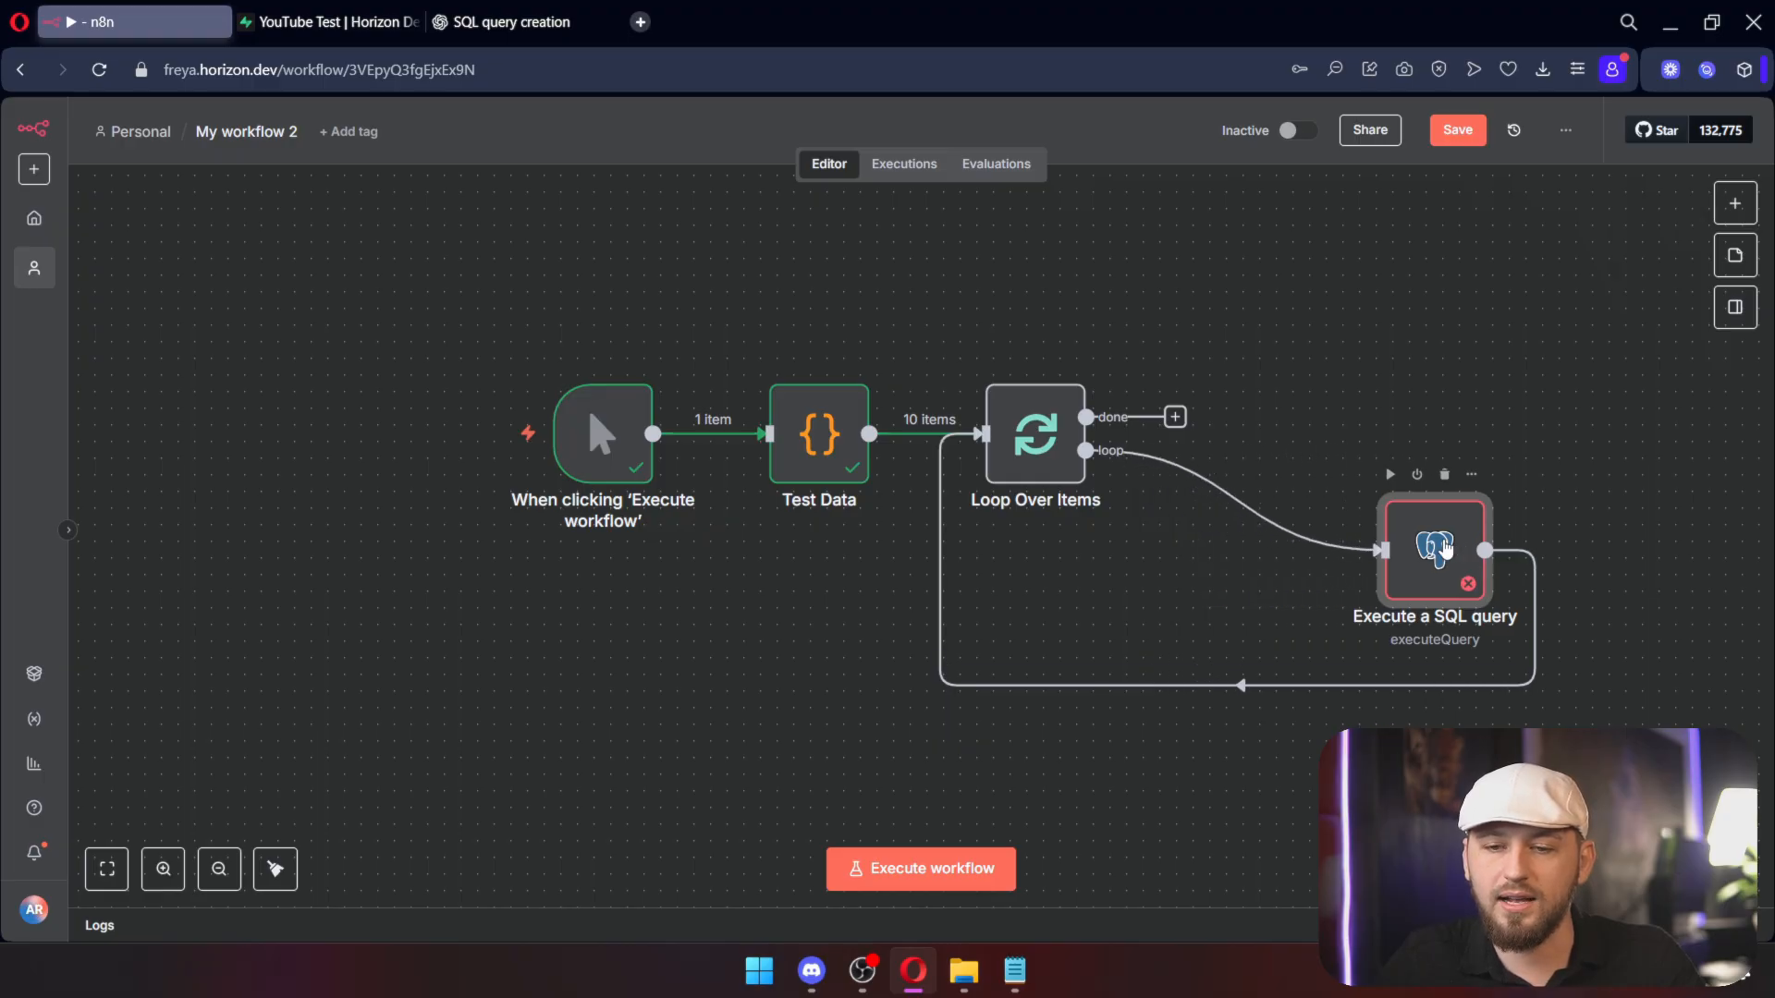
Step: Begin the SQL query and test-run the node to load the incoming item's JSON
double_click(1428, 546)
left_click(741, 428)
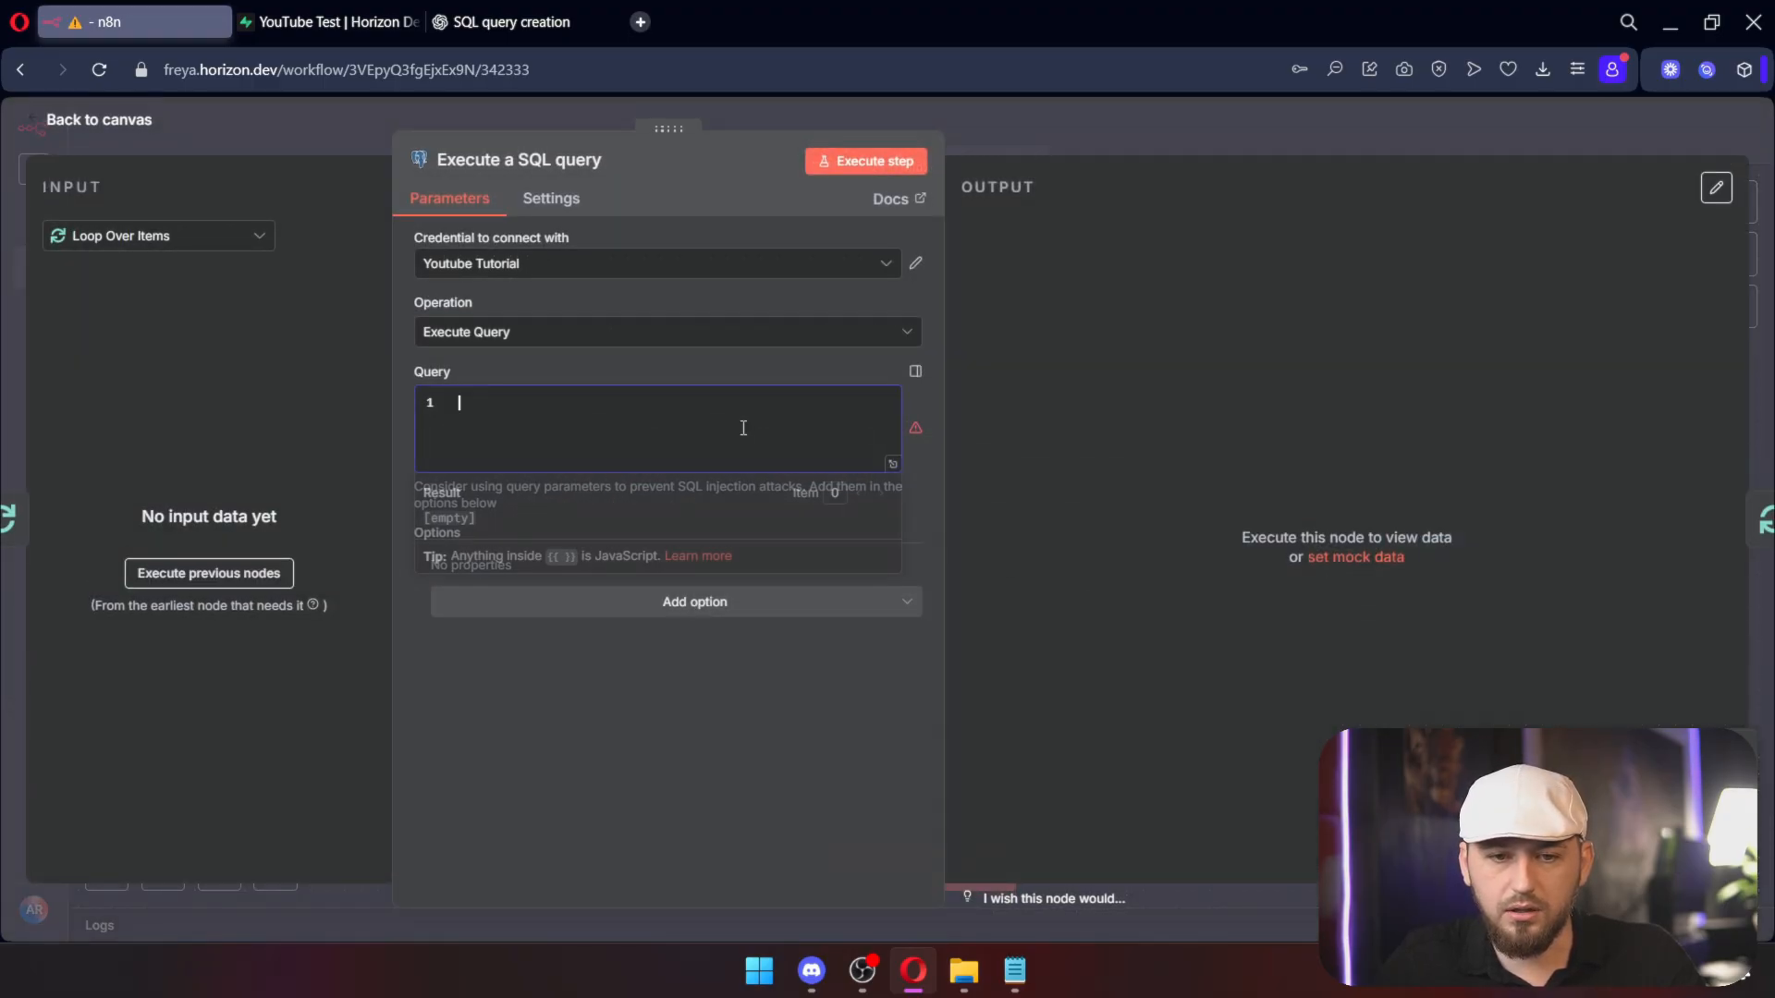
type("d")
left_click(874, 162)
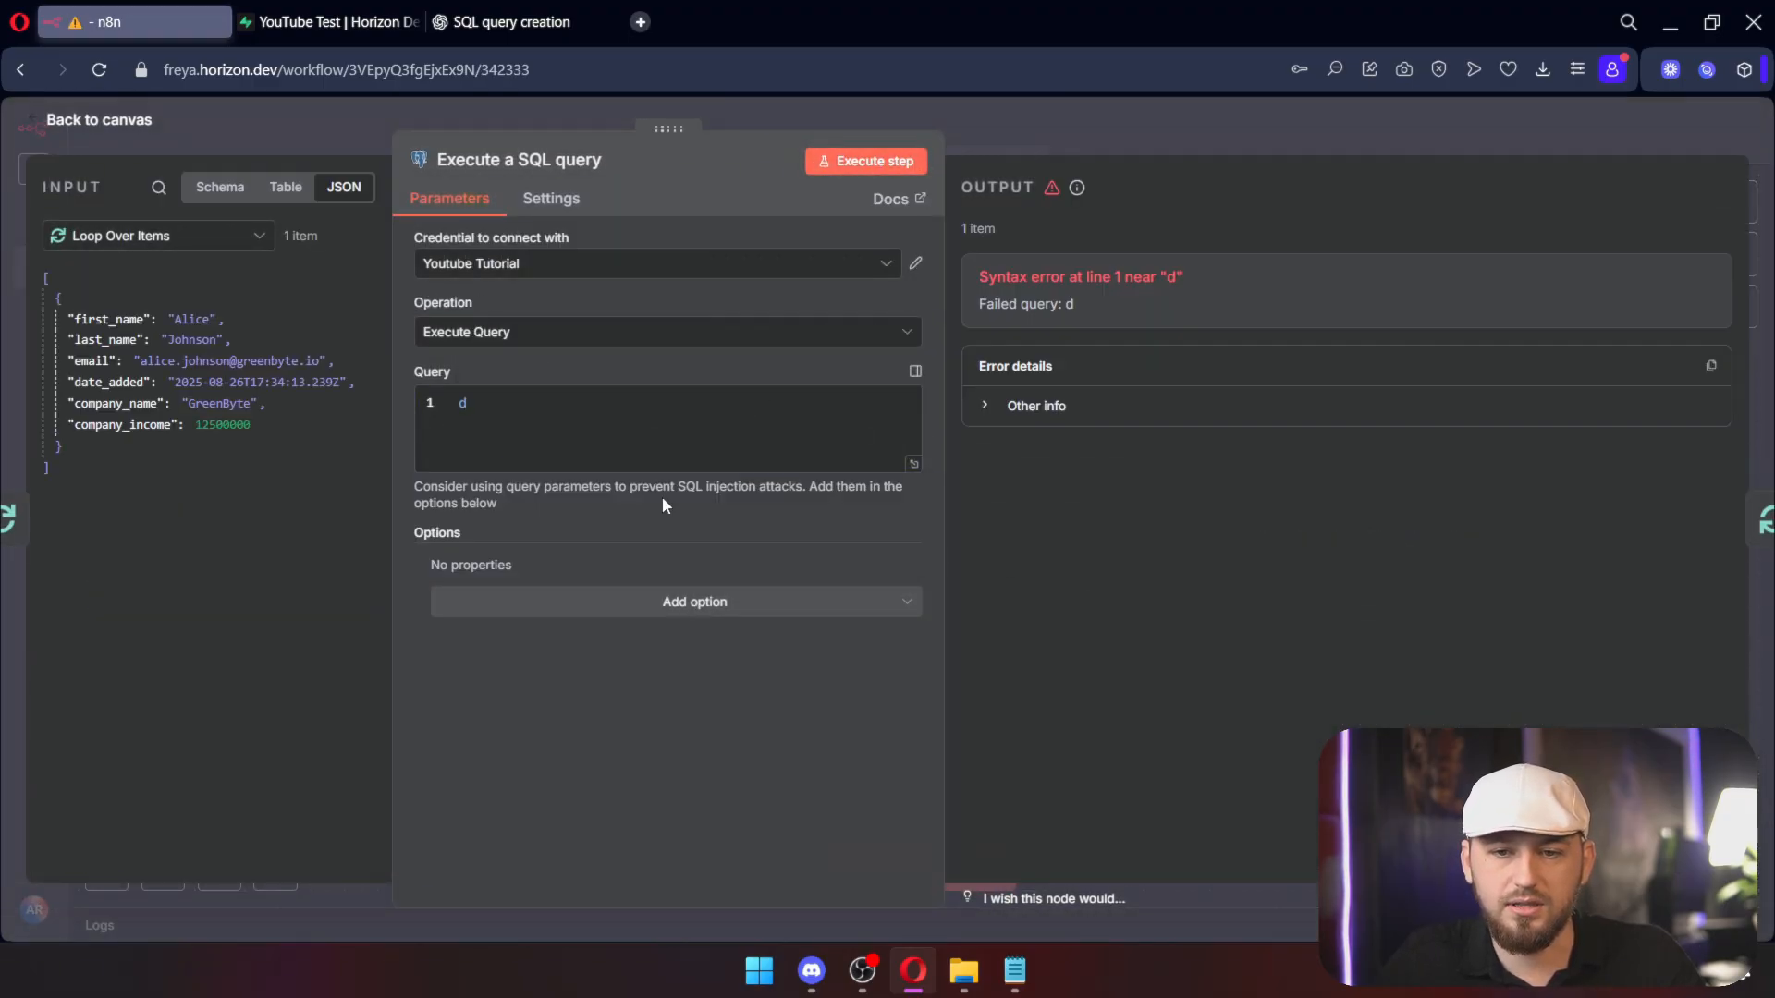
left_click_drag(185, 476, 37, 281)
Step: Send ChatGPT the previous node's sample JSON, asking for insert SQL, and review its reply
left_click(499, 22)
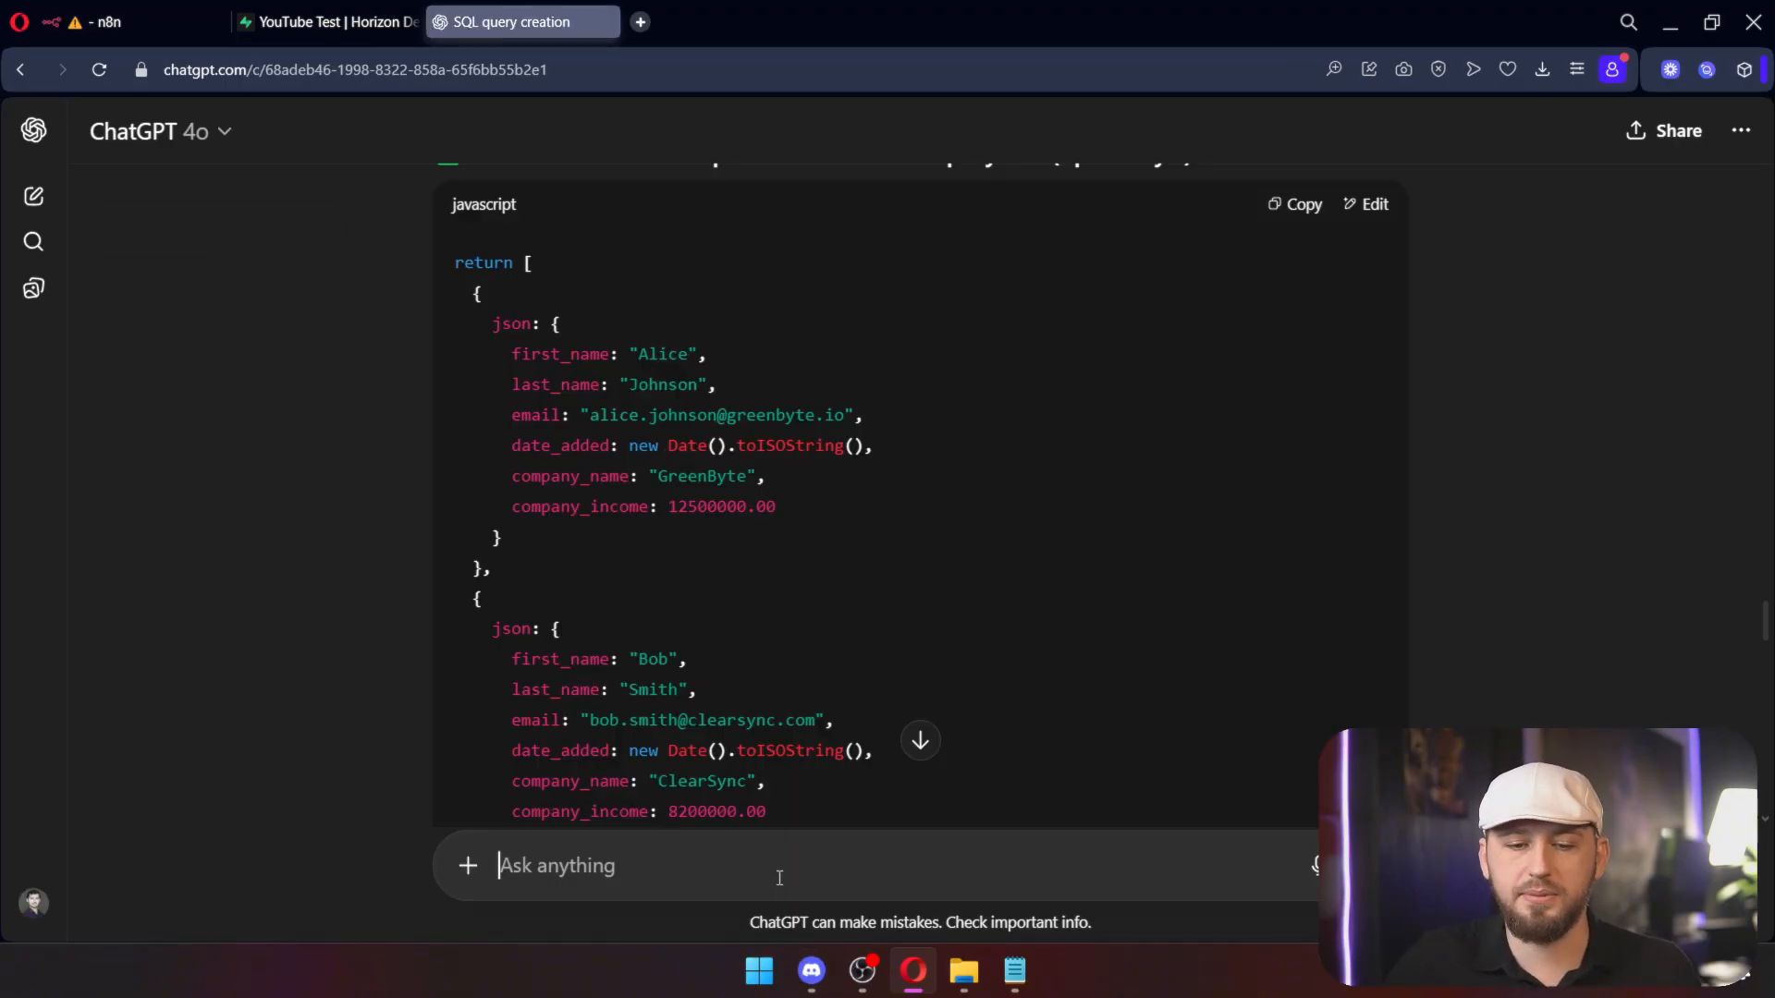
key("ctrl+v")
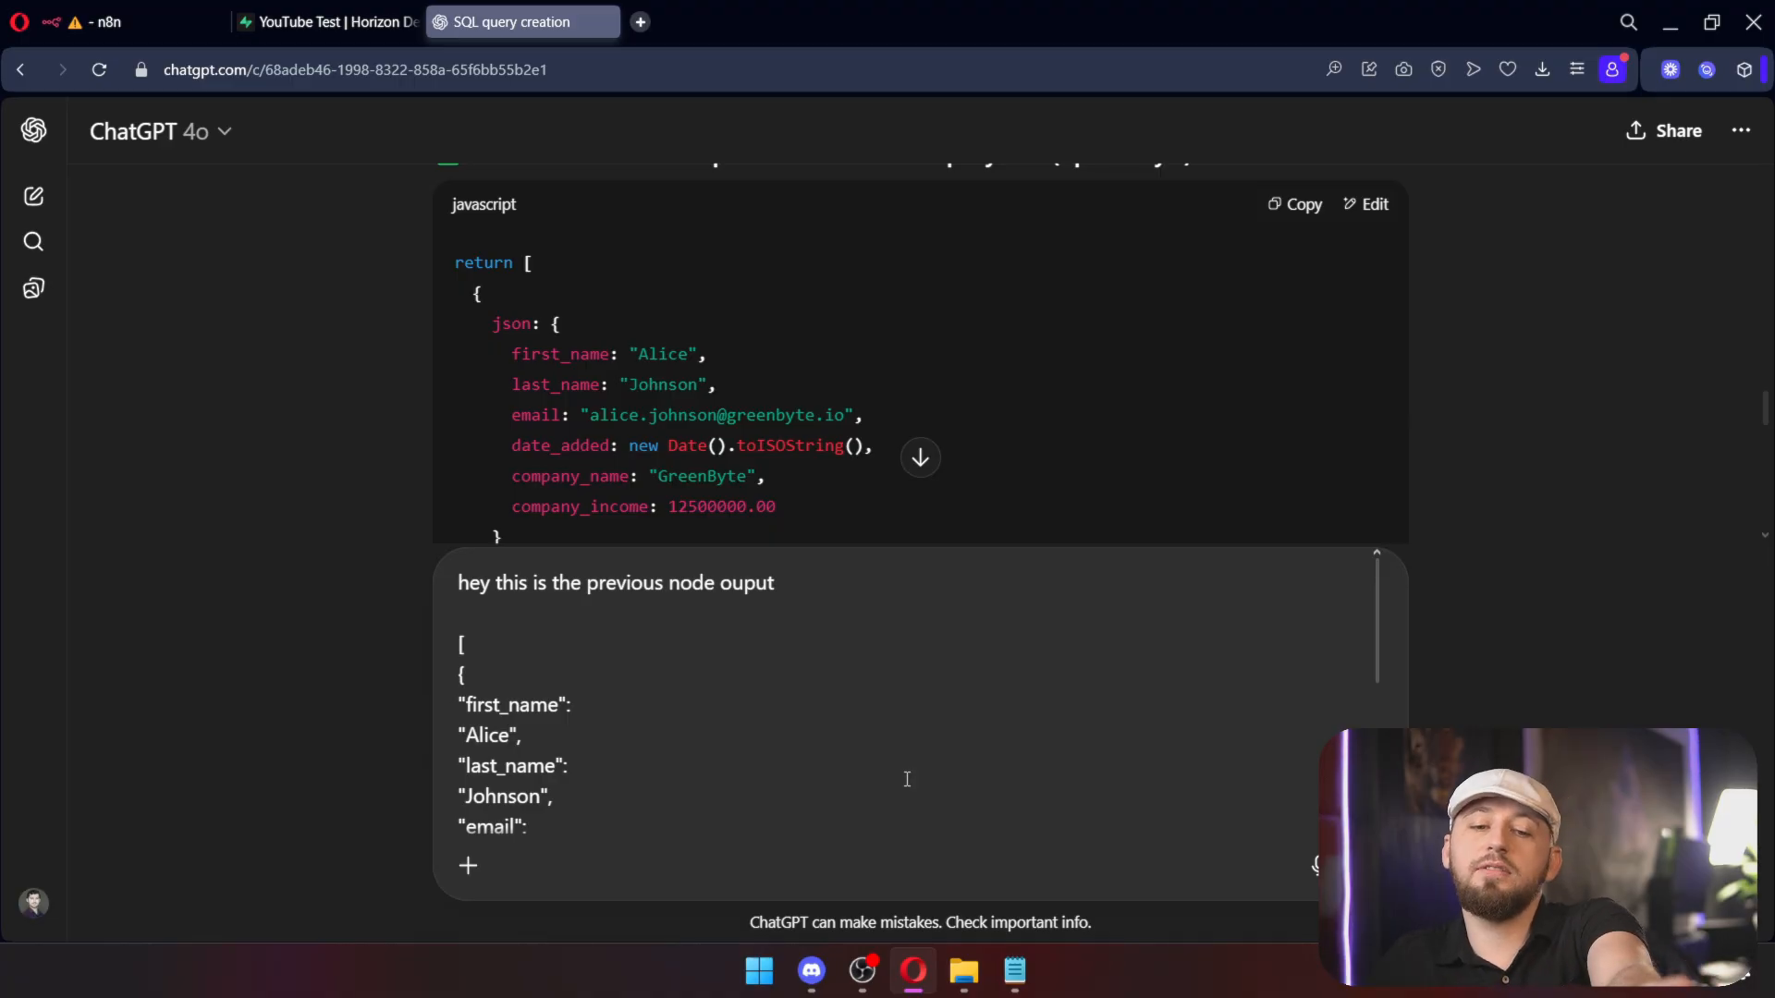
scroll(907, 779, "down", 5)
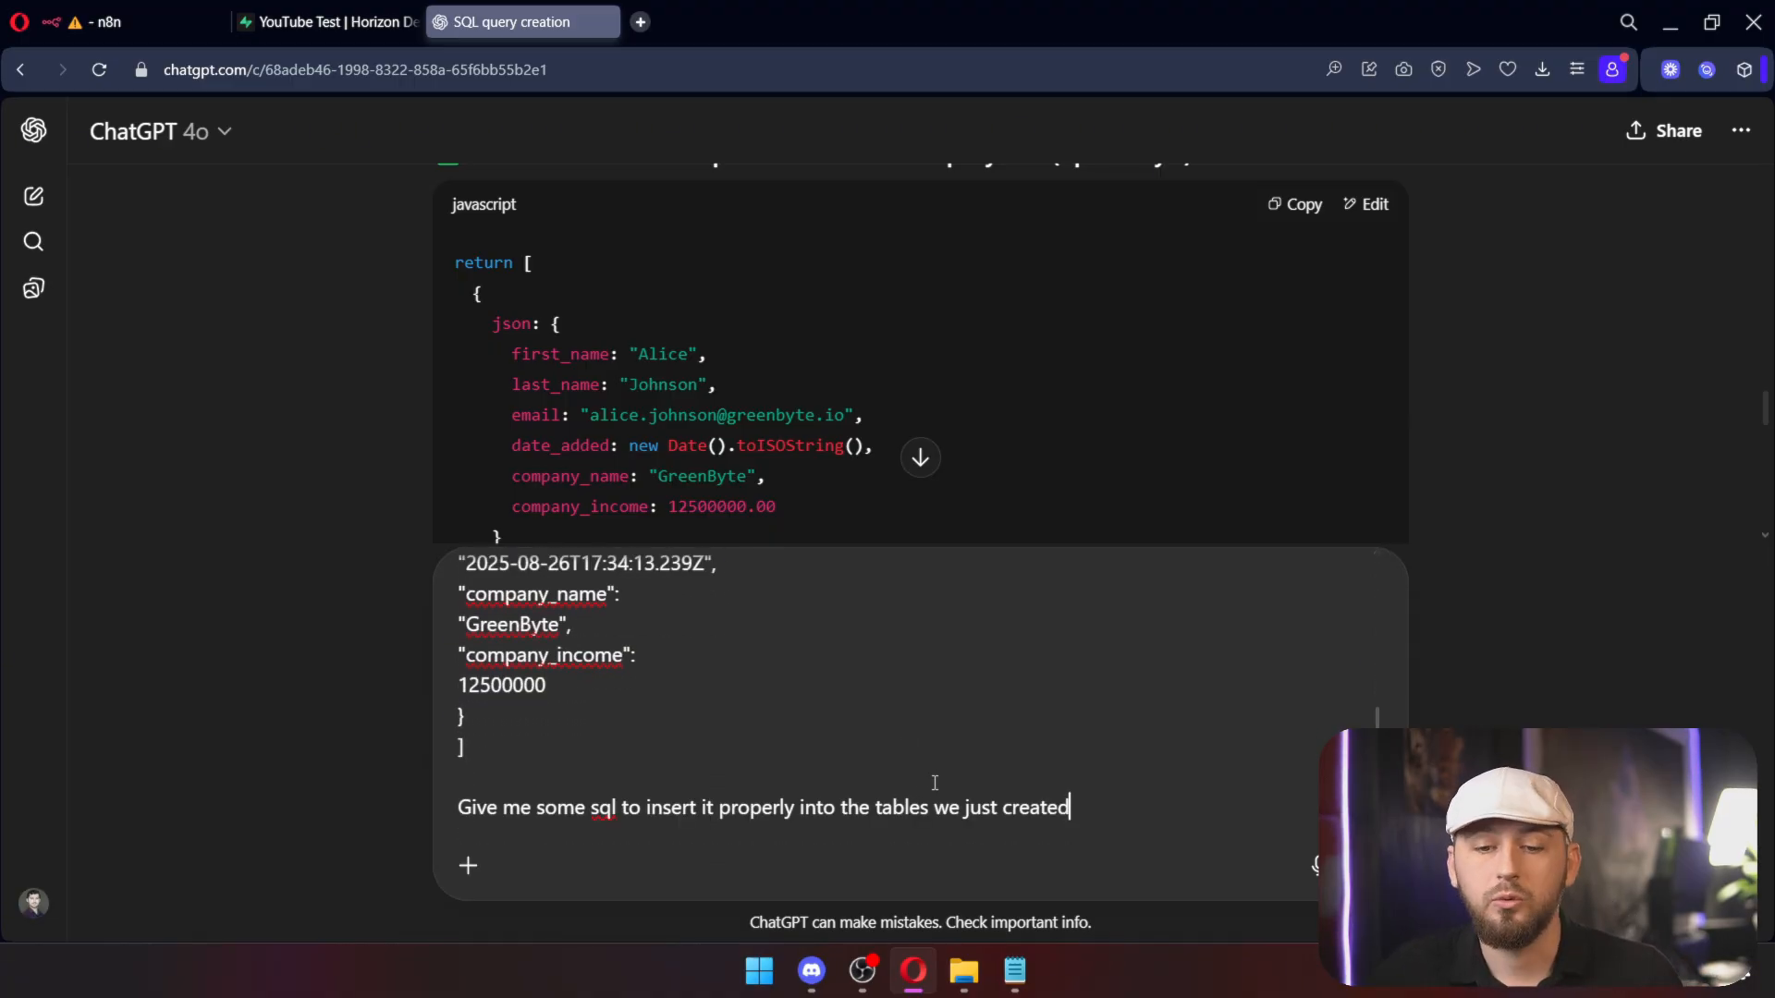
key("Return")
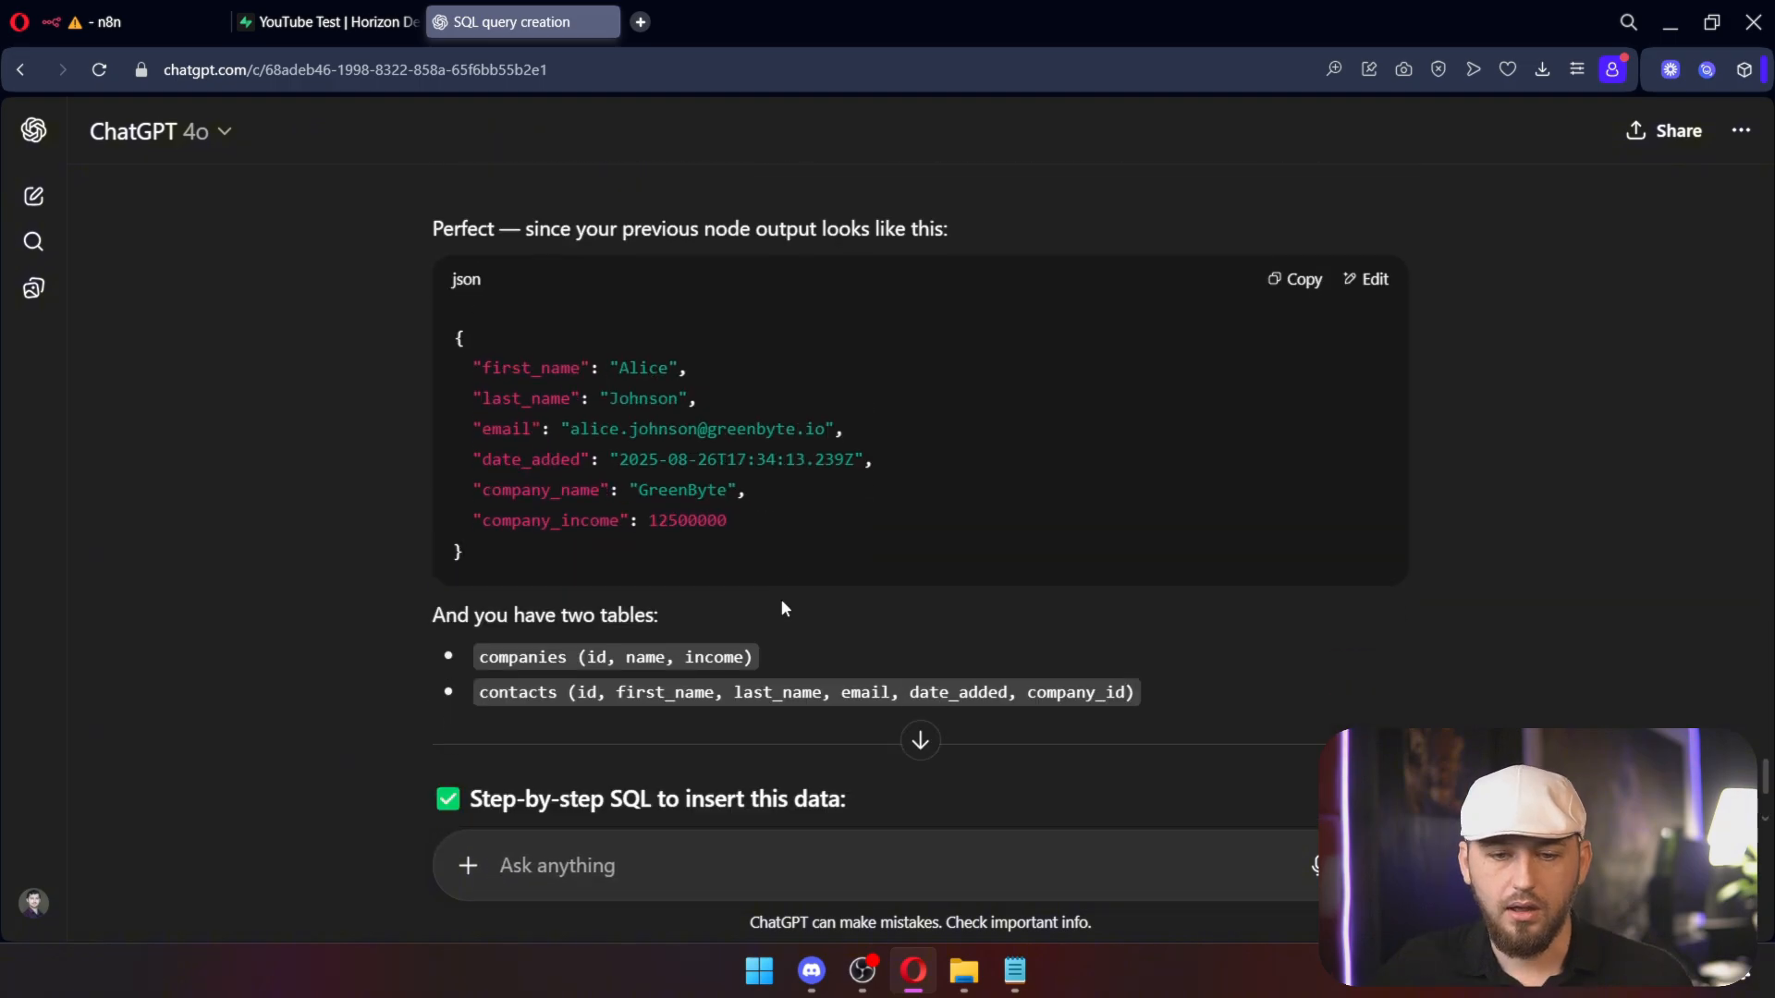
scroll(925, 564, "down", 10)
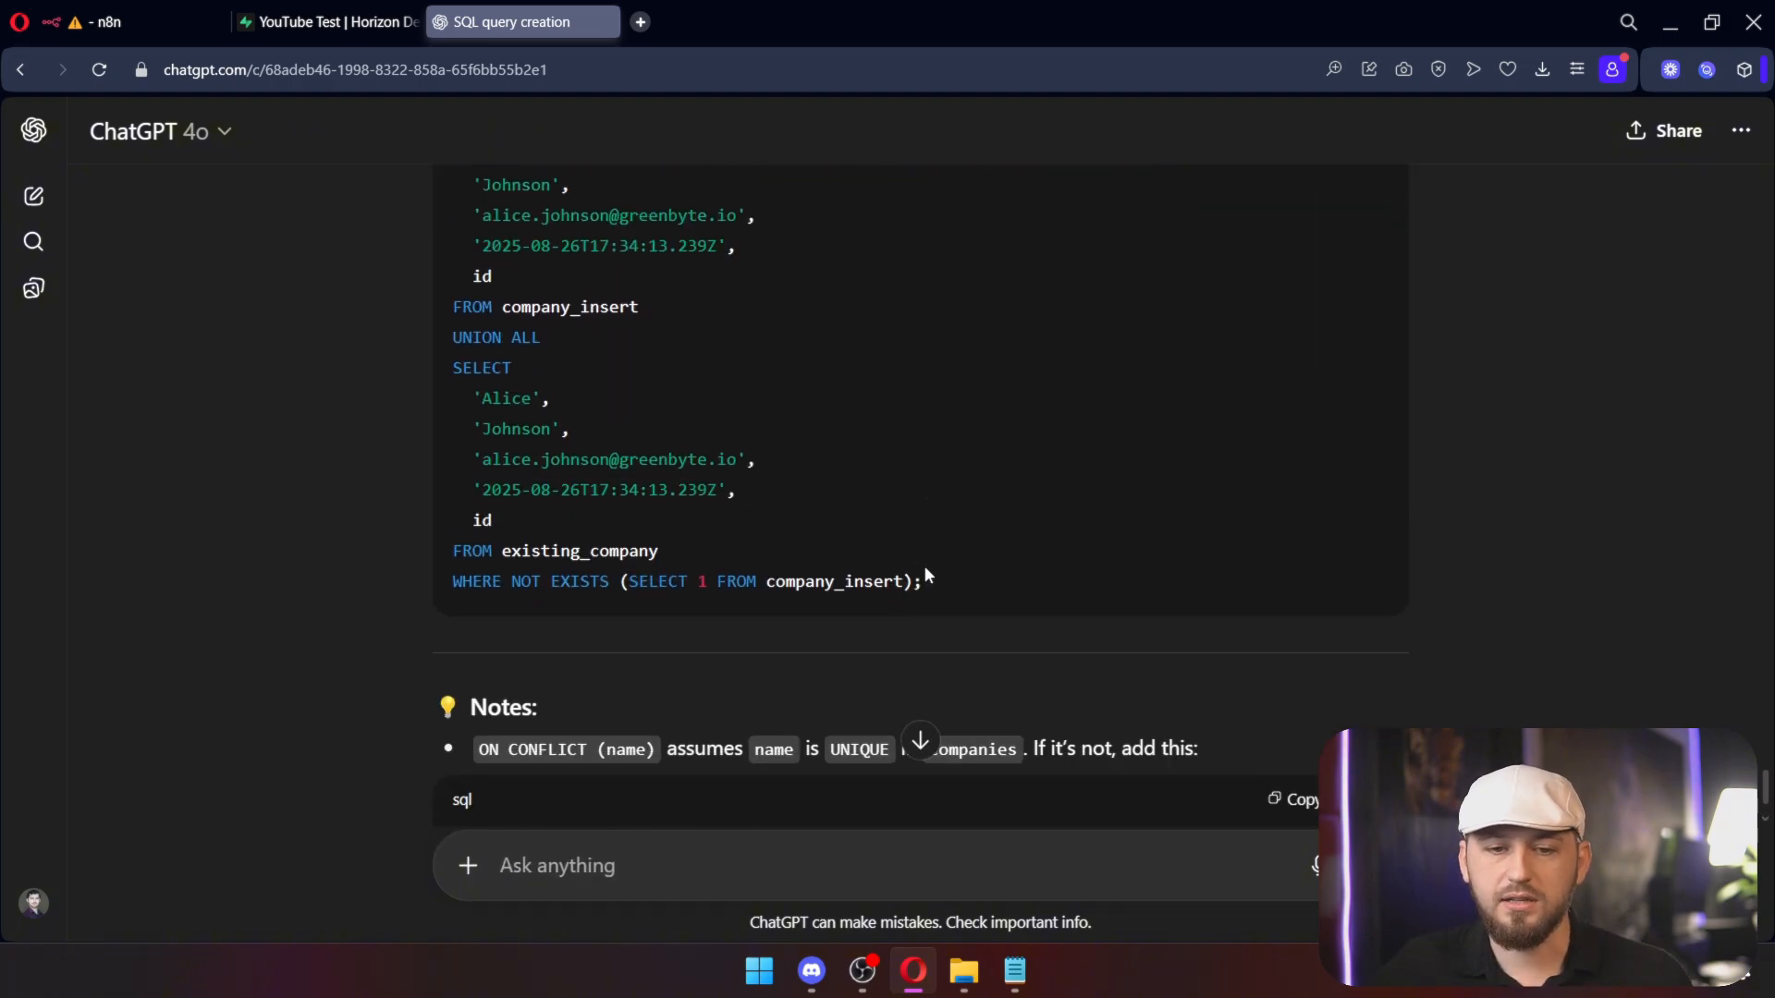
left_click_drag(504, 638, 557, 455)
scroll(563, 459, "up", 2)
left_click_drag(737, 592, 451, 474)
scroll(835, 554, "up", 4)
scroll(836, 555, "down", 7)
scroll(837, 561, "down", 3)
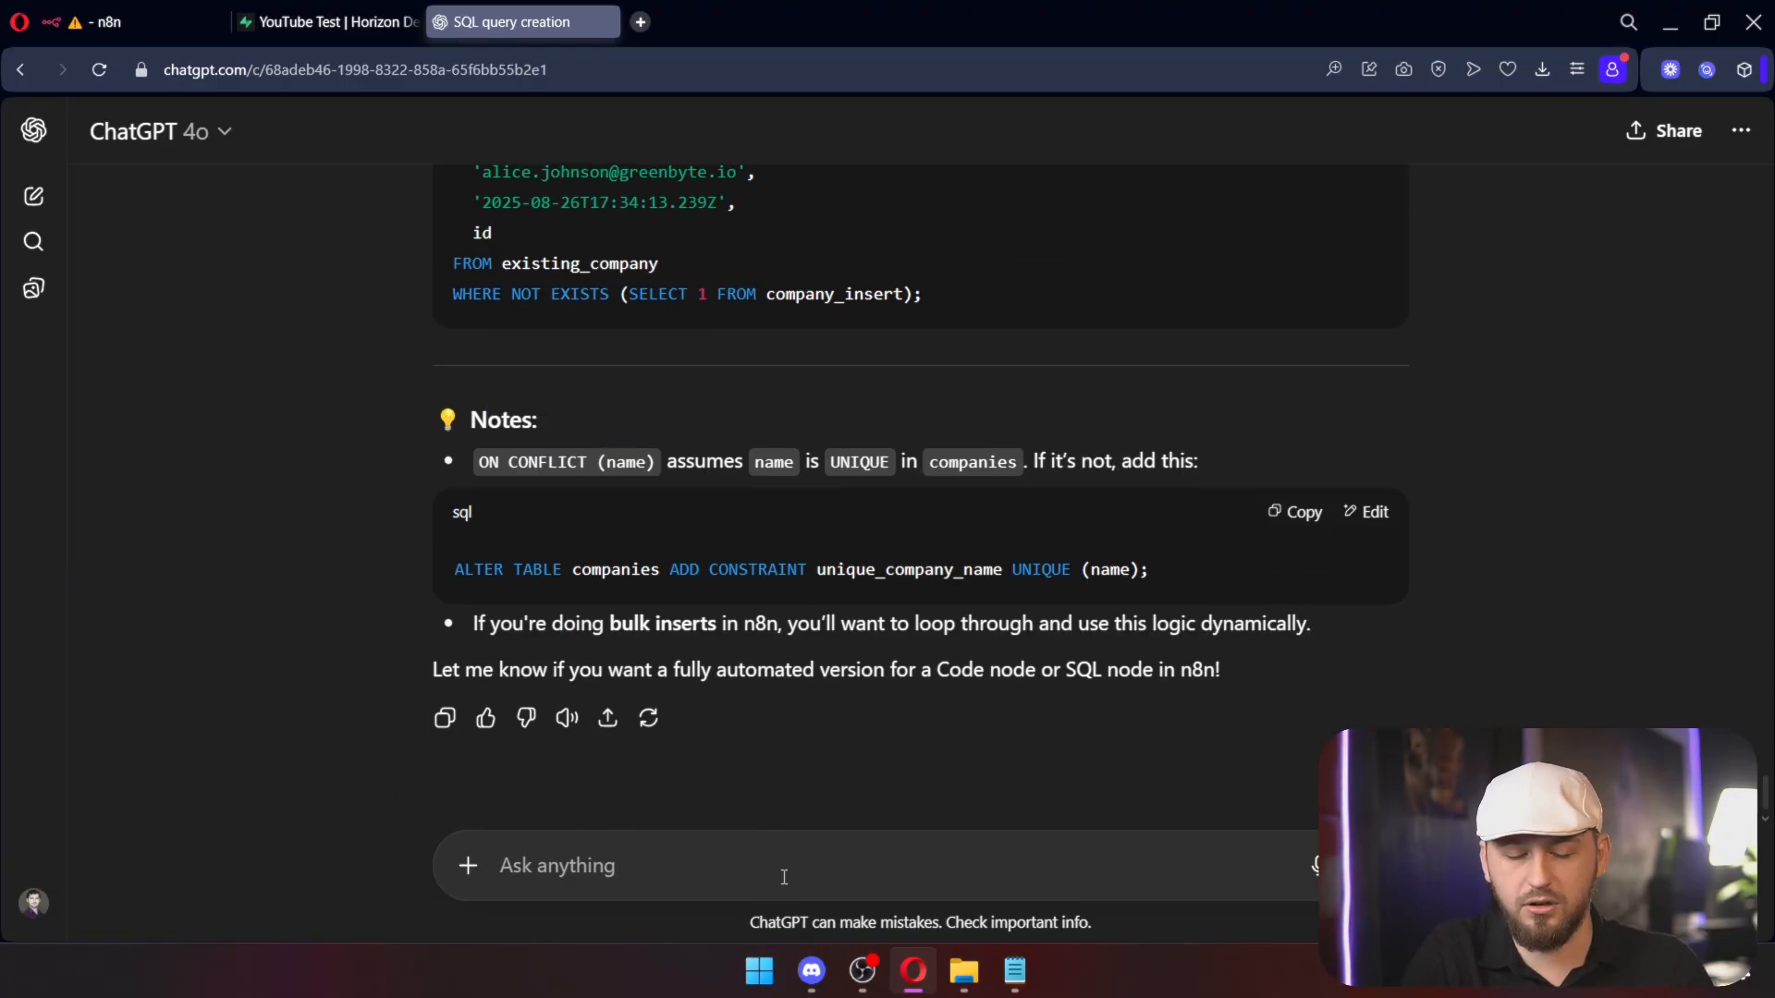
Step: Tell ChatGPT to reference the previous node's output, not hardcode values, and copy the Code node script
type("you need to reference the previous nodes output, not hardcode the values")
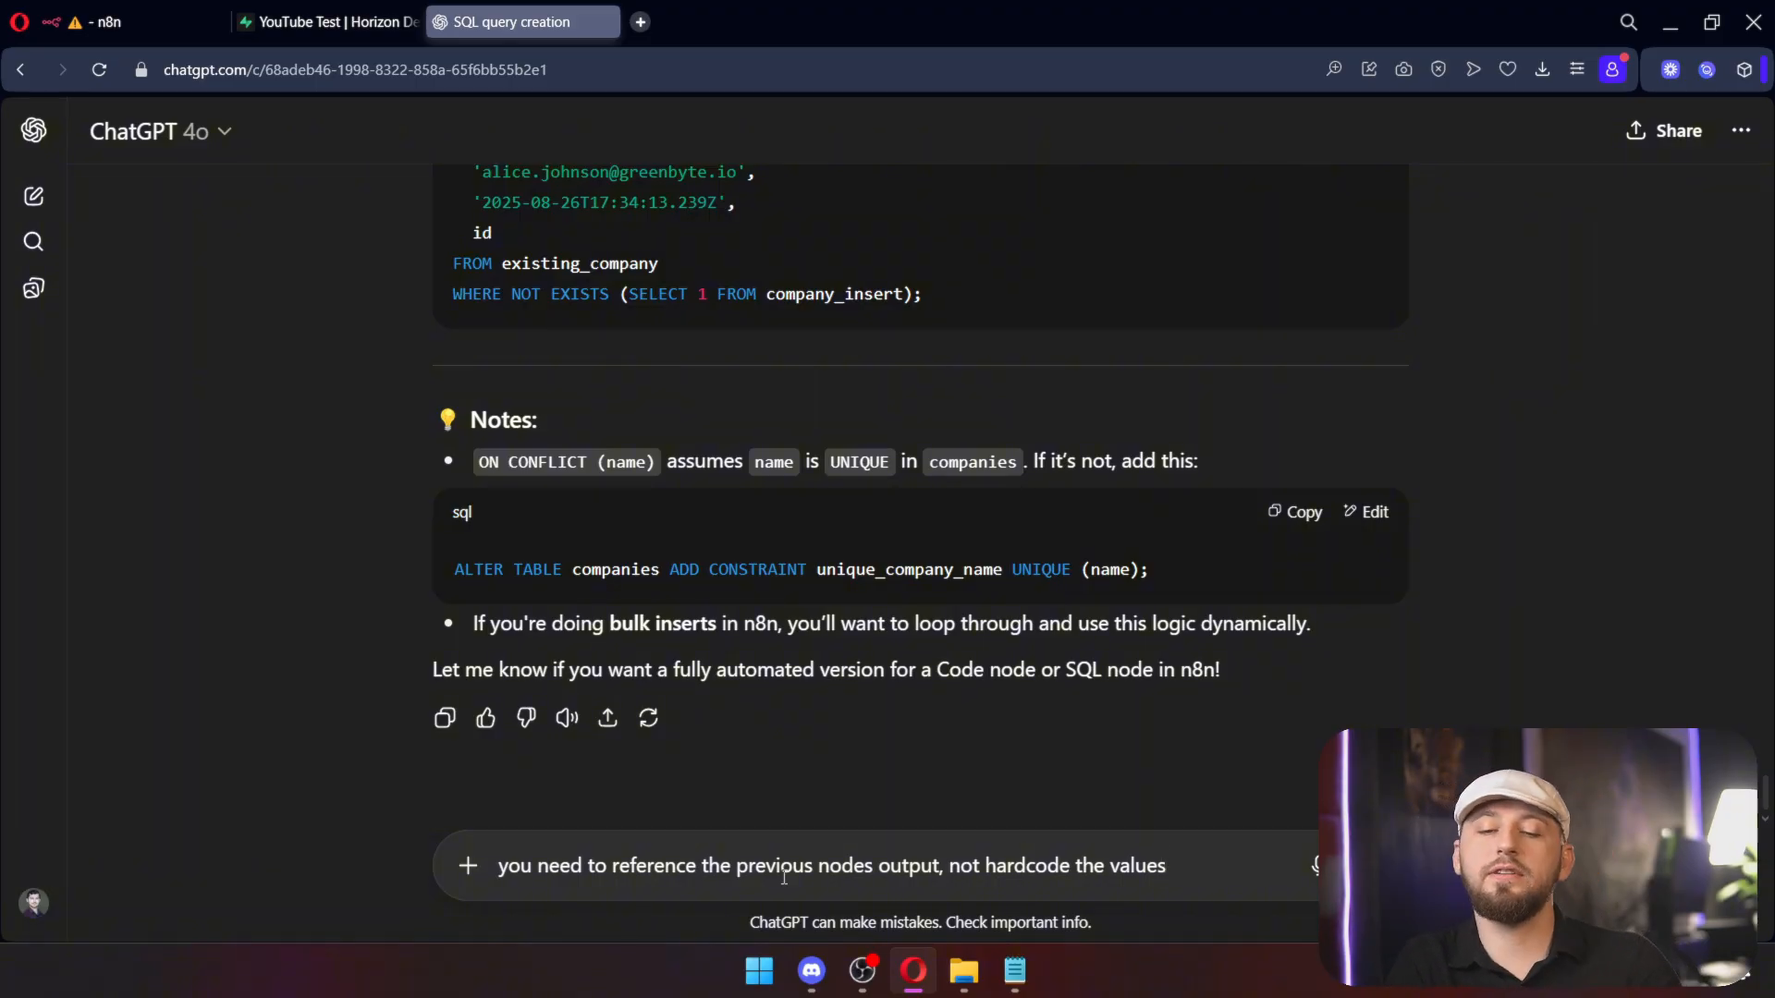
key("Return")
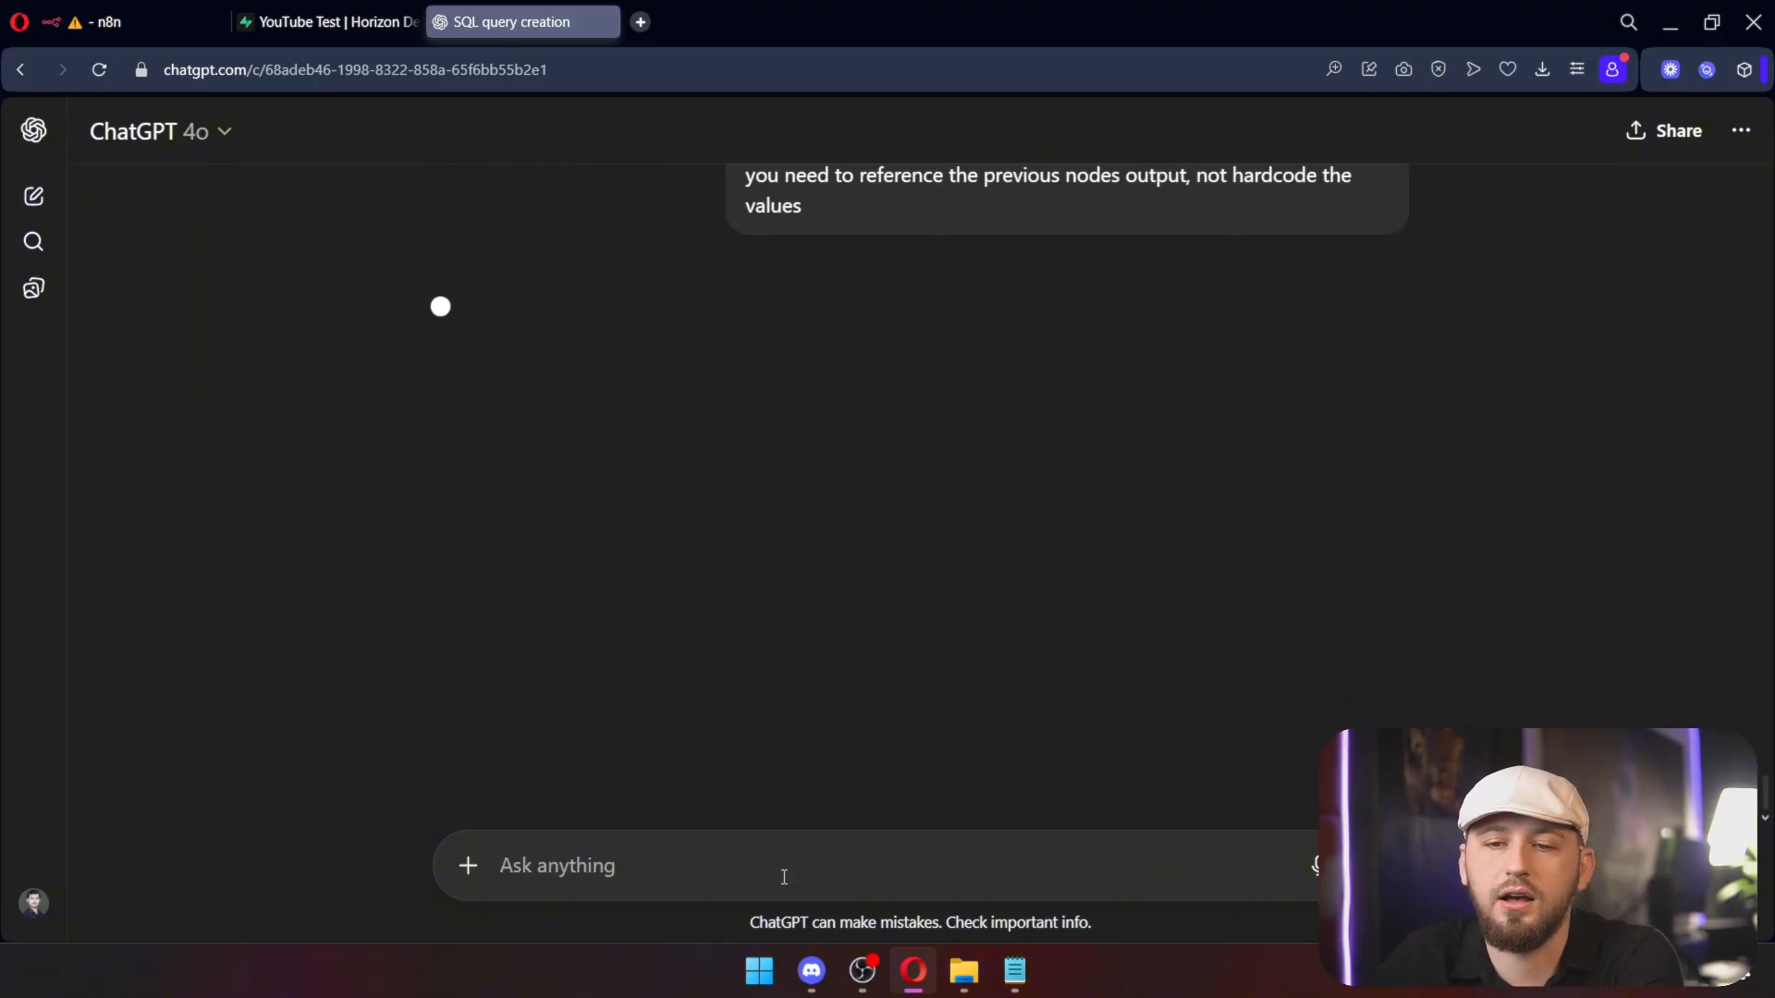
scroll(989, 535, "down", 7)
scroll(1026, 535, "up", 5)
scroll(1026, 536, "down", 8)
scroll(1030, 532, "up", 6)
scroll(883, 514, "down", 4)
scroll(883, 531, "down", 6)
scroll(854, 491, "up", 10)
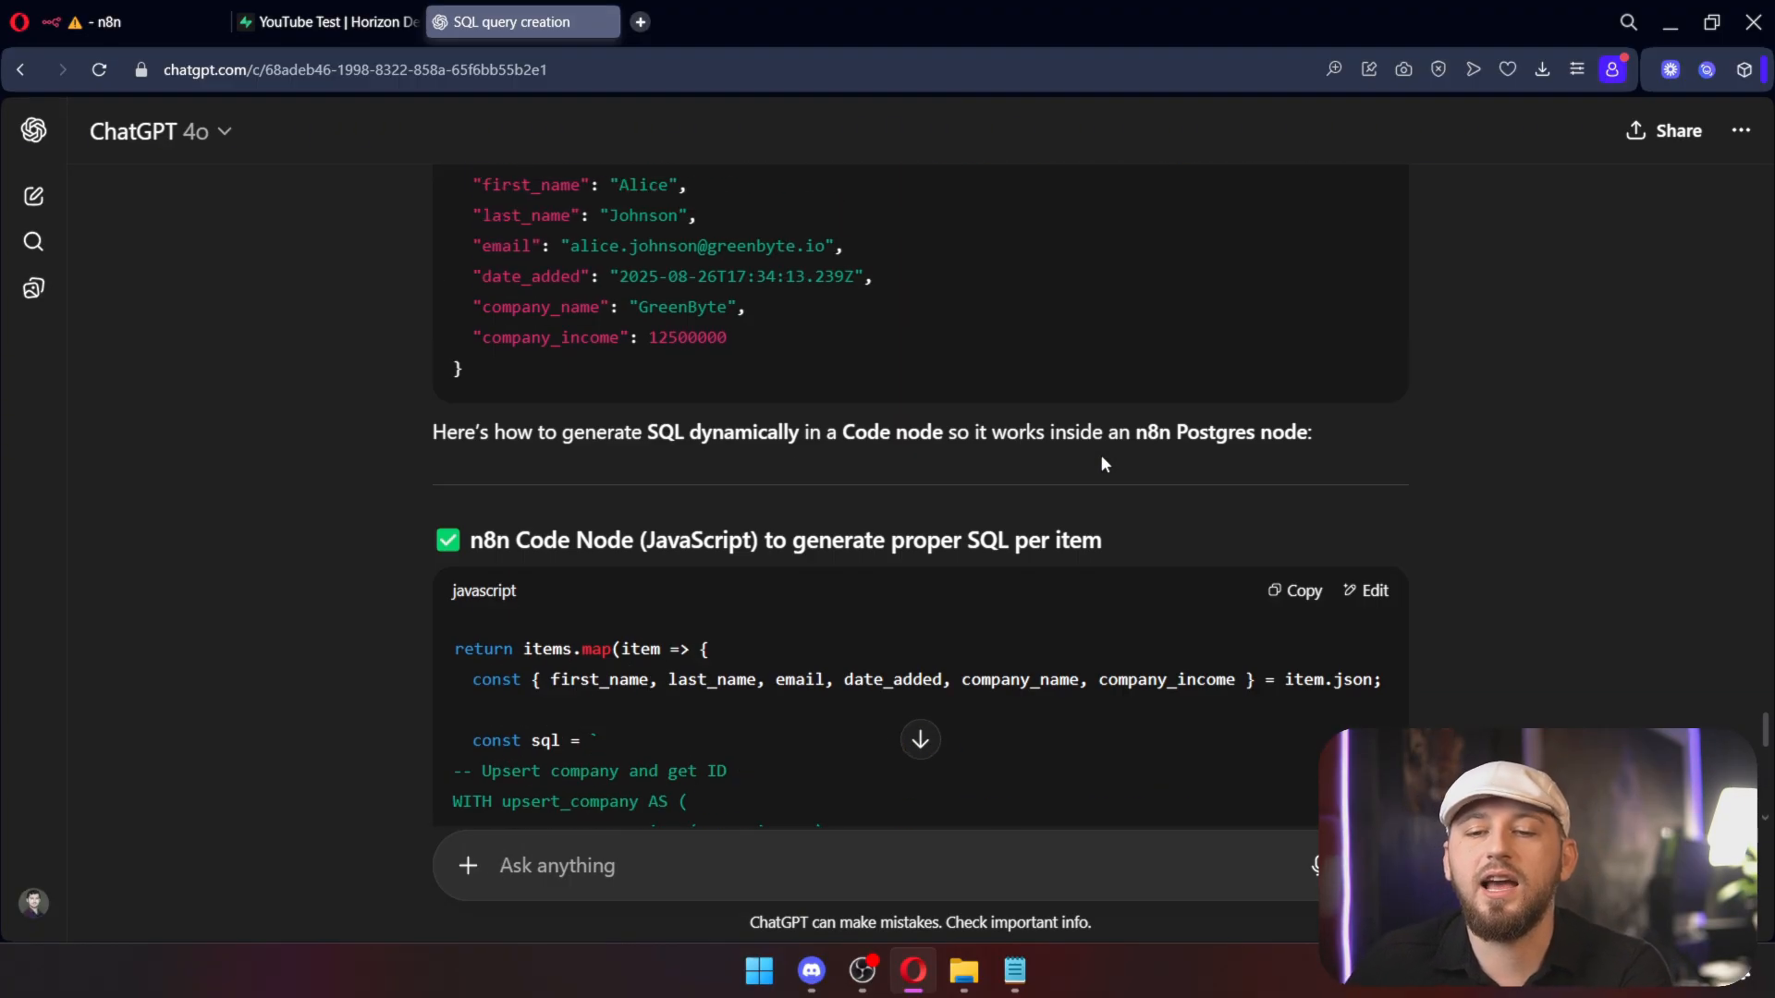
scroll(1236, 514, "down", 10)
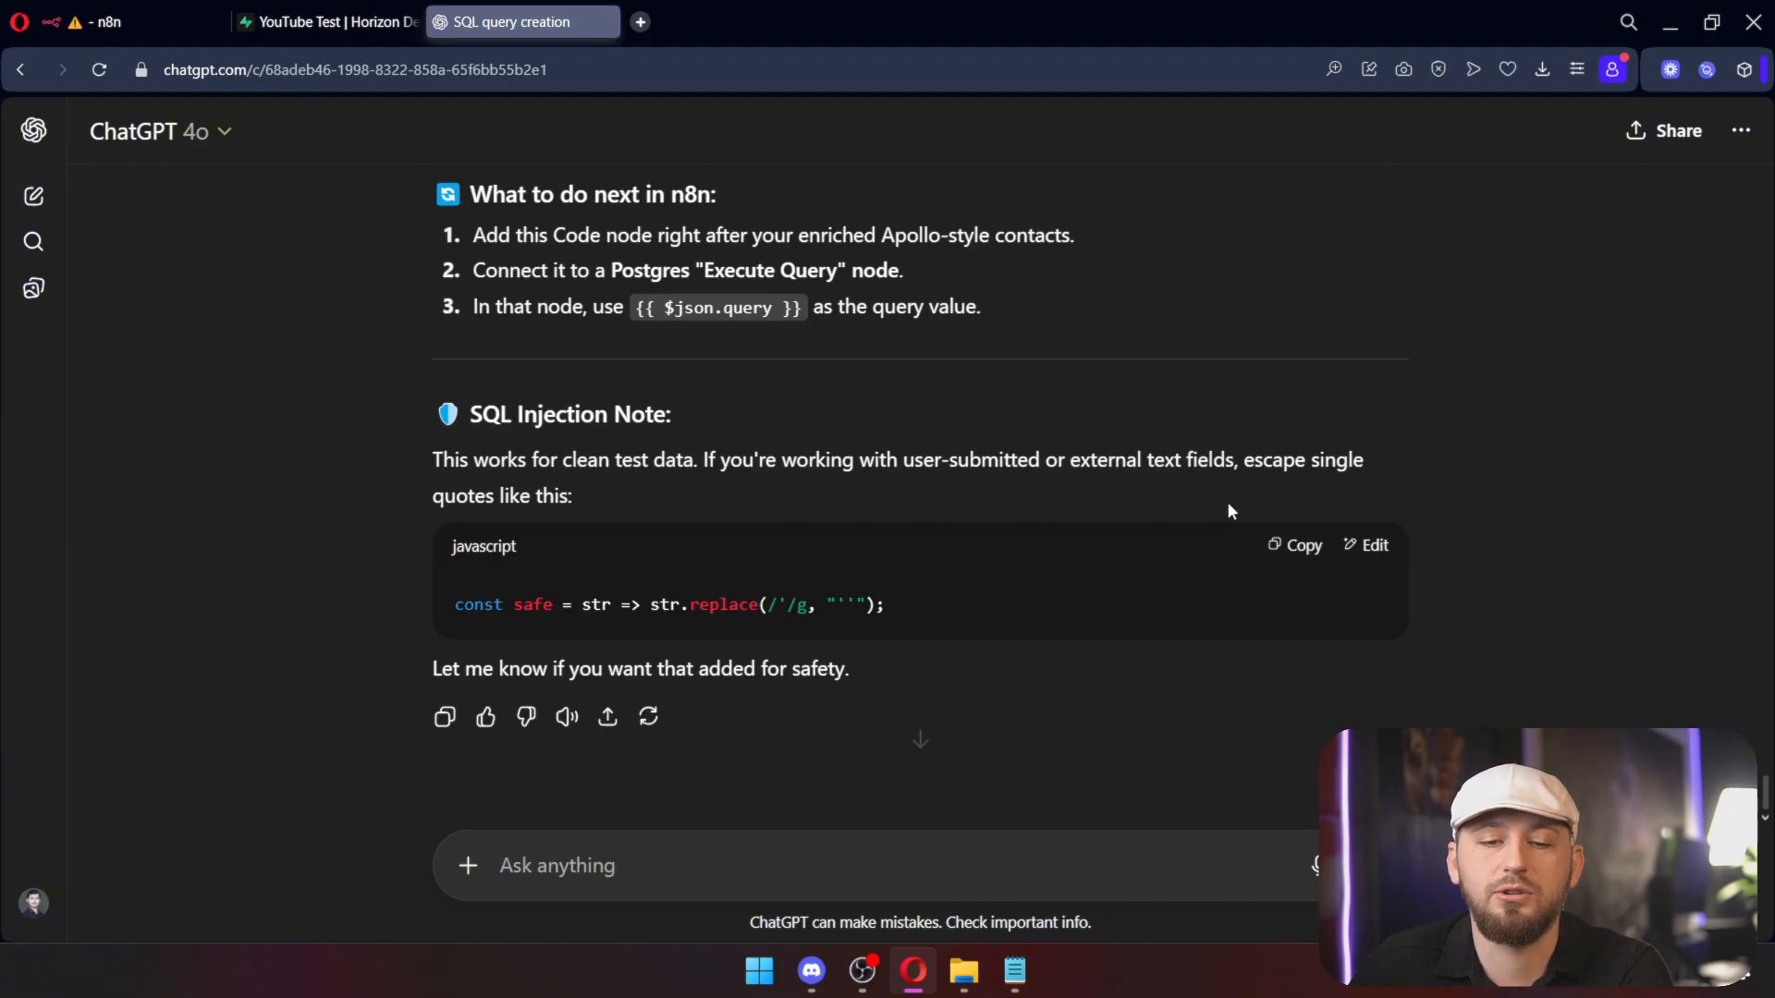
left_click_drag(800, 307, 632, 307)
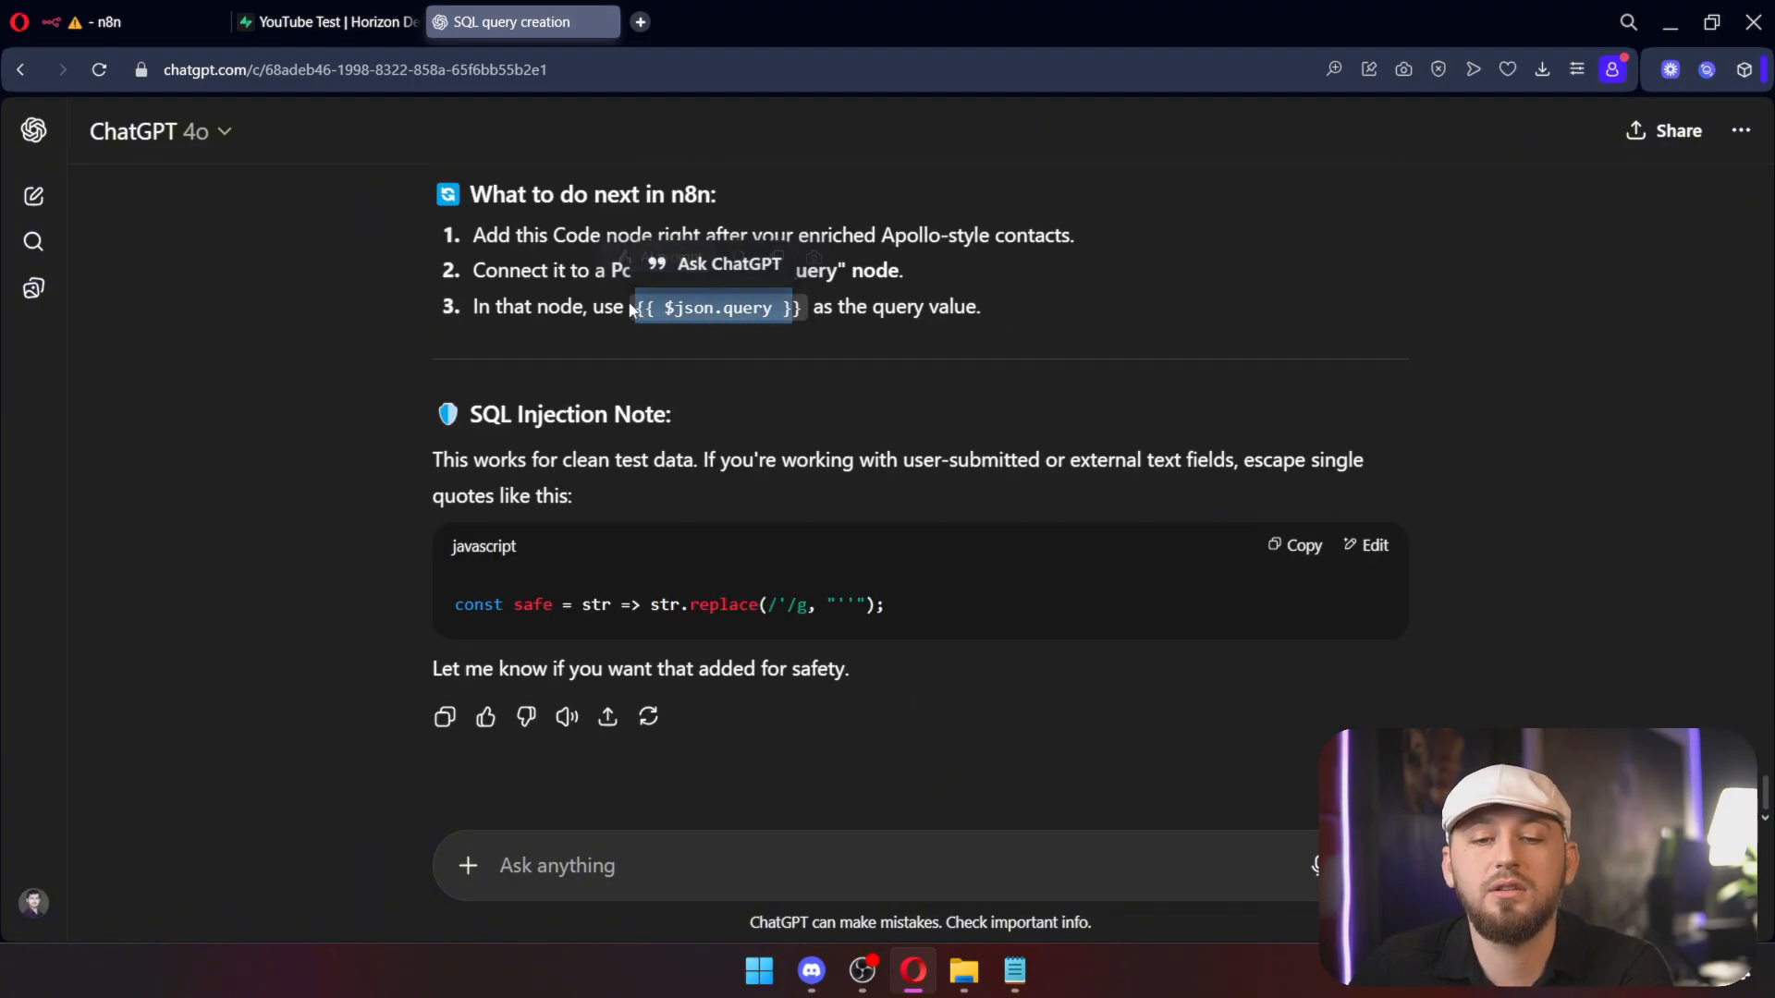
scroll(789, 381, "up", 4)
scroll(790, 383, "up", 10)
left_click(1295, 359)
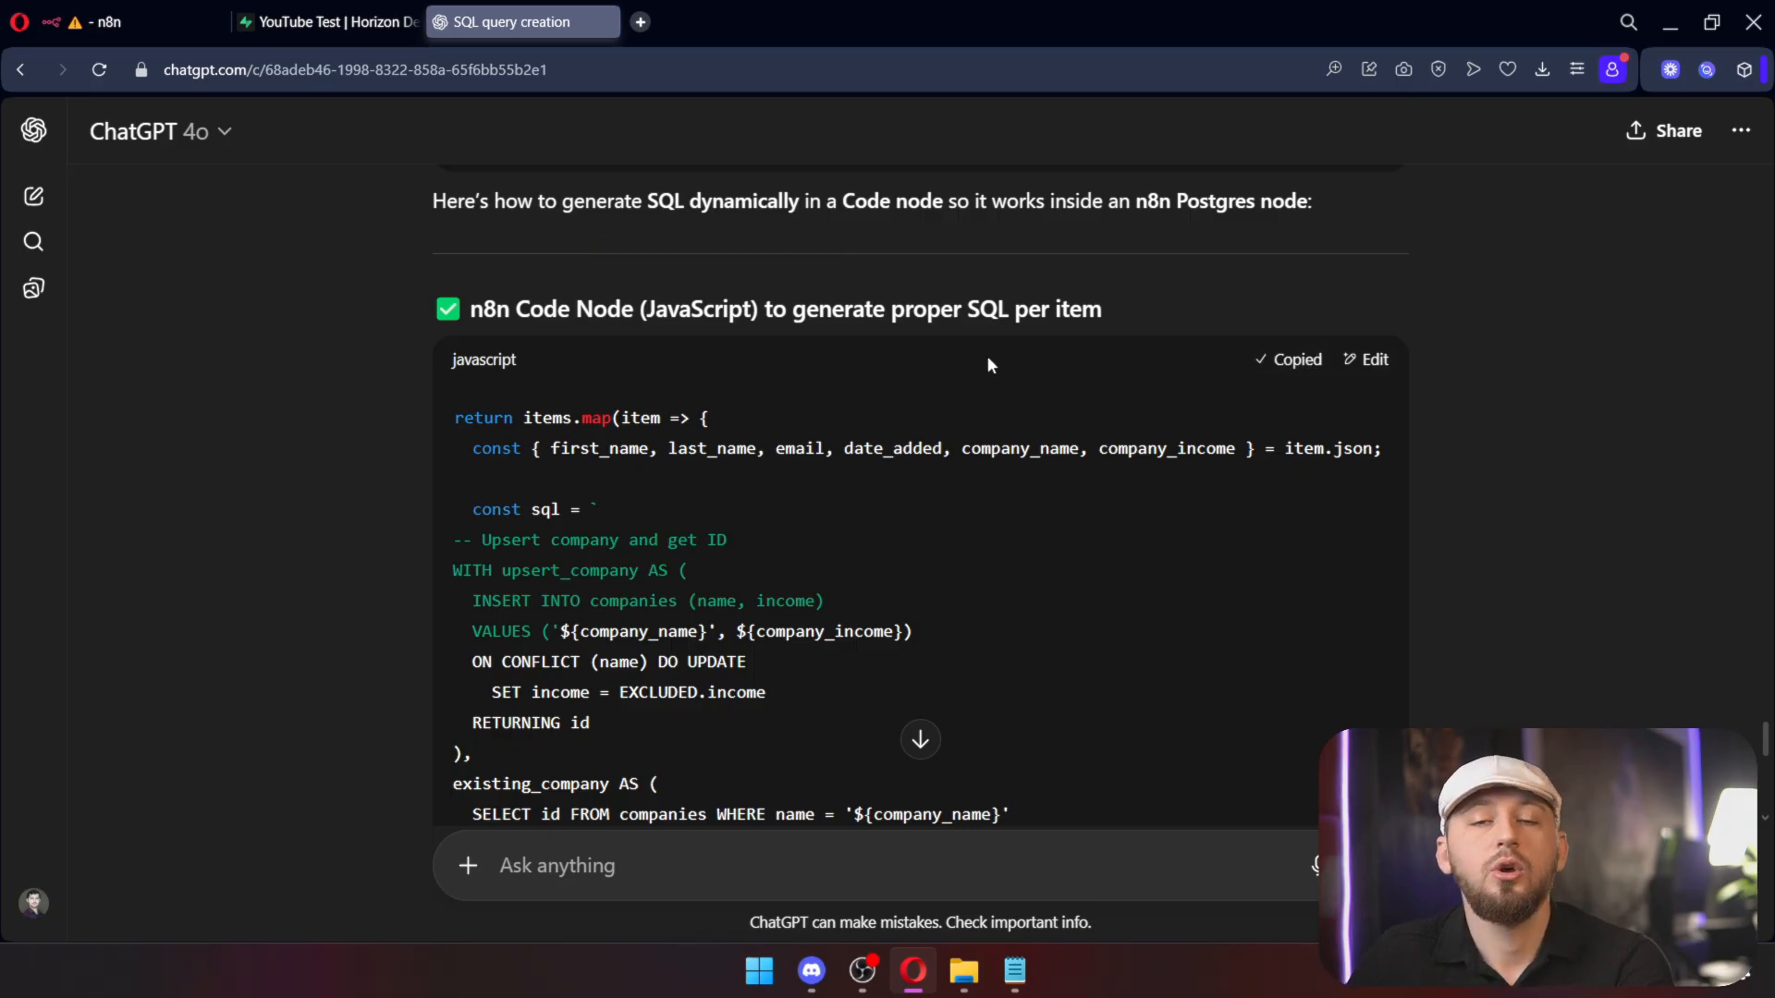
left_click(379, 32)
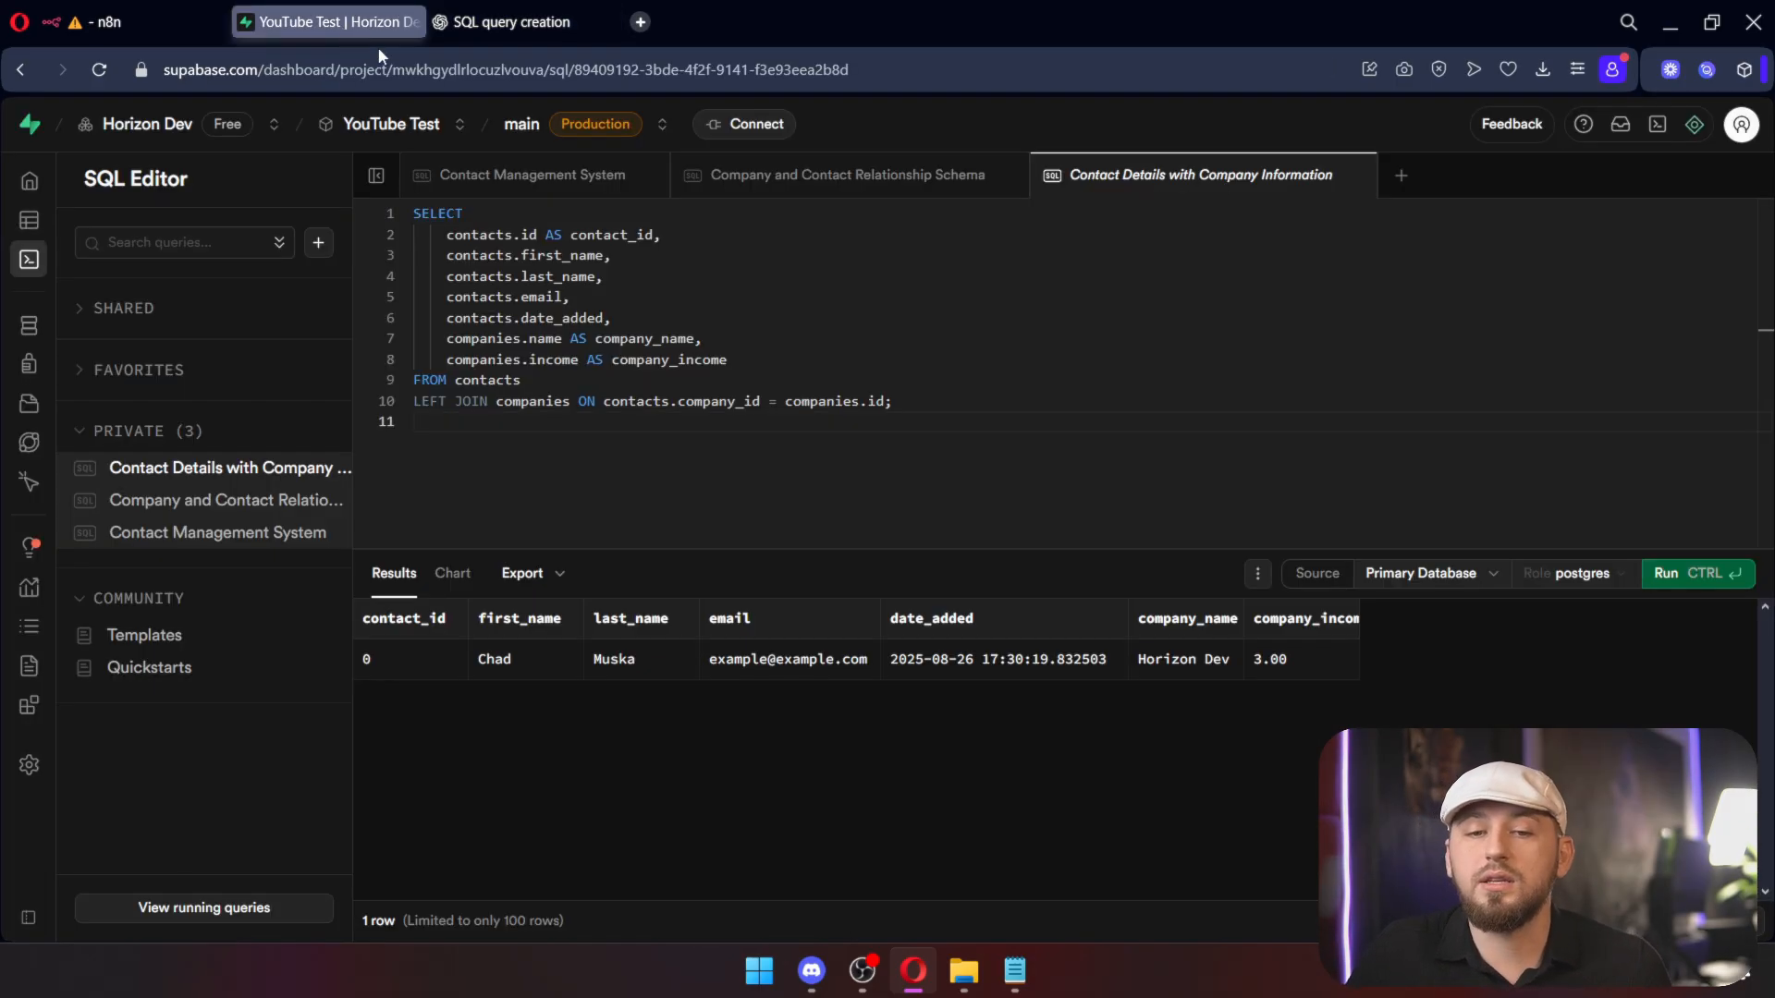
left_click(165, 31)
Step: Insert a Code node into the loop connection with the copied SQL-building script and run it
left_click(1032, 142)
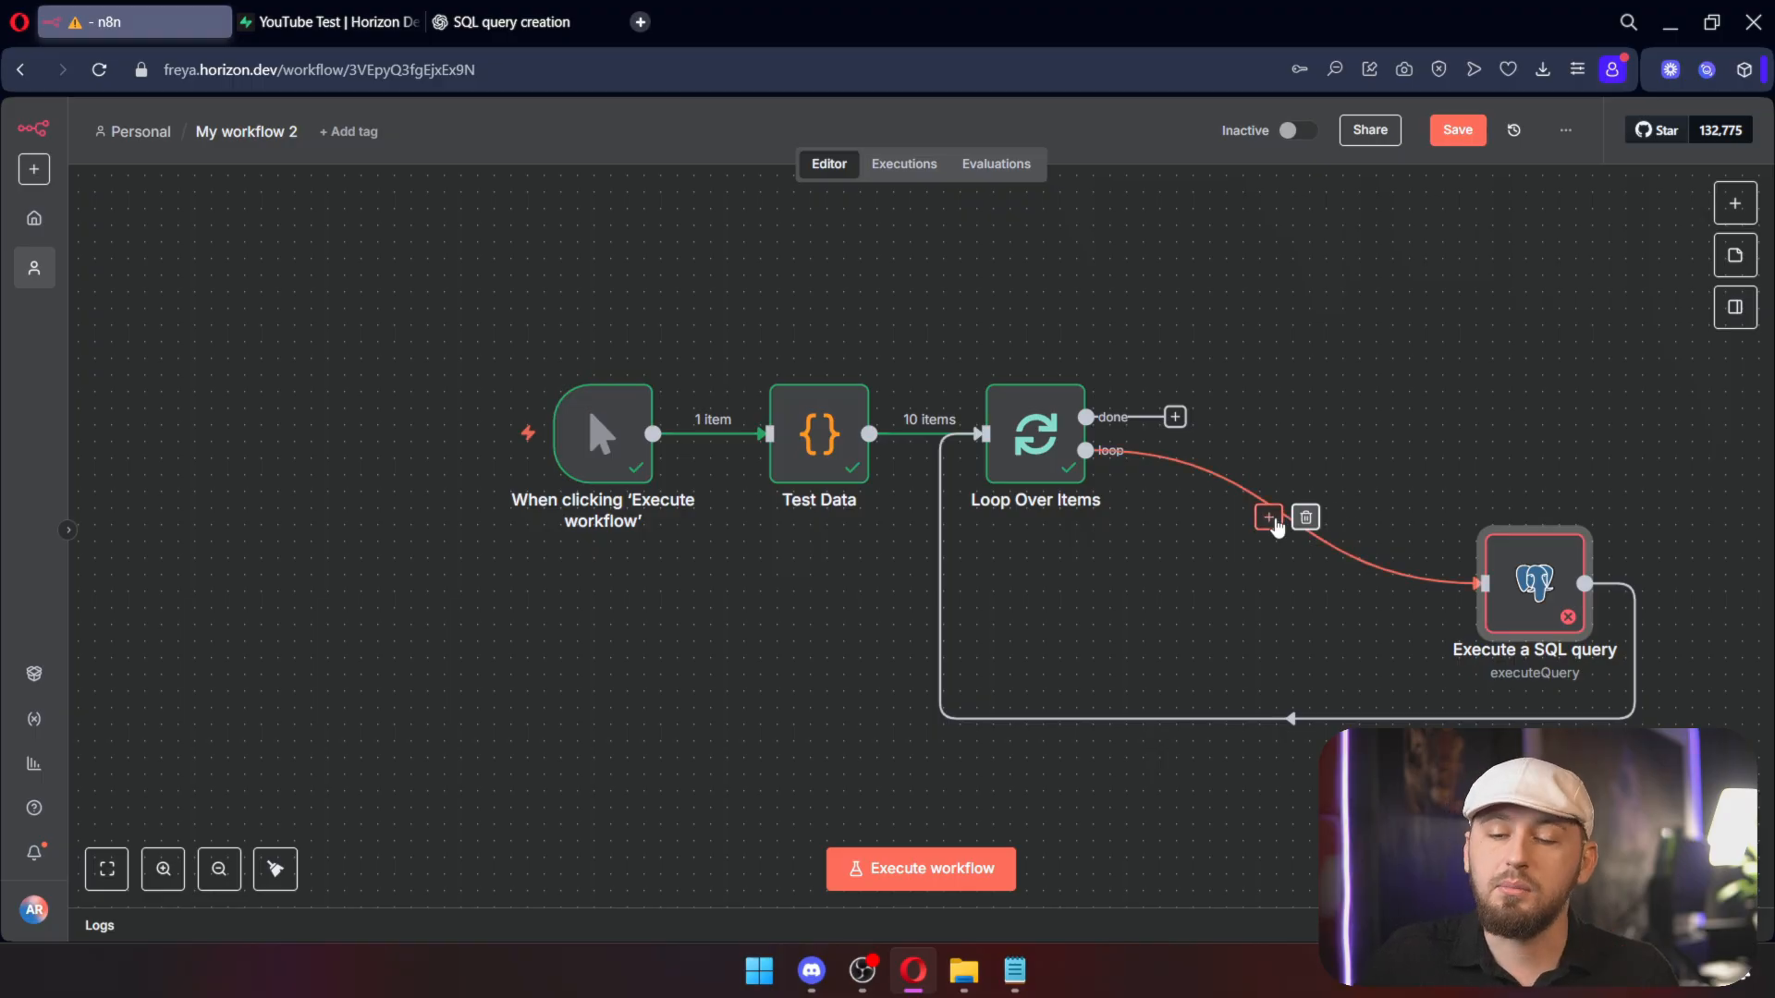
left_click(1270, 520)
type("c")
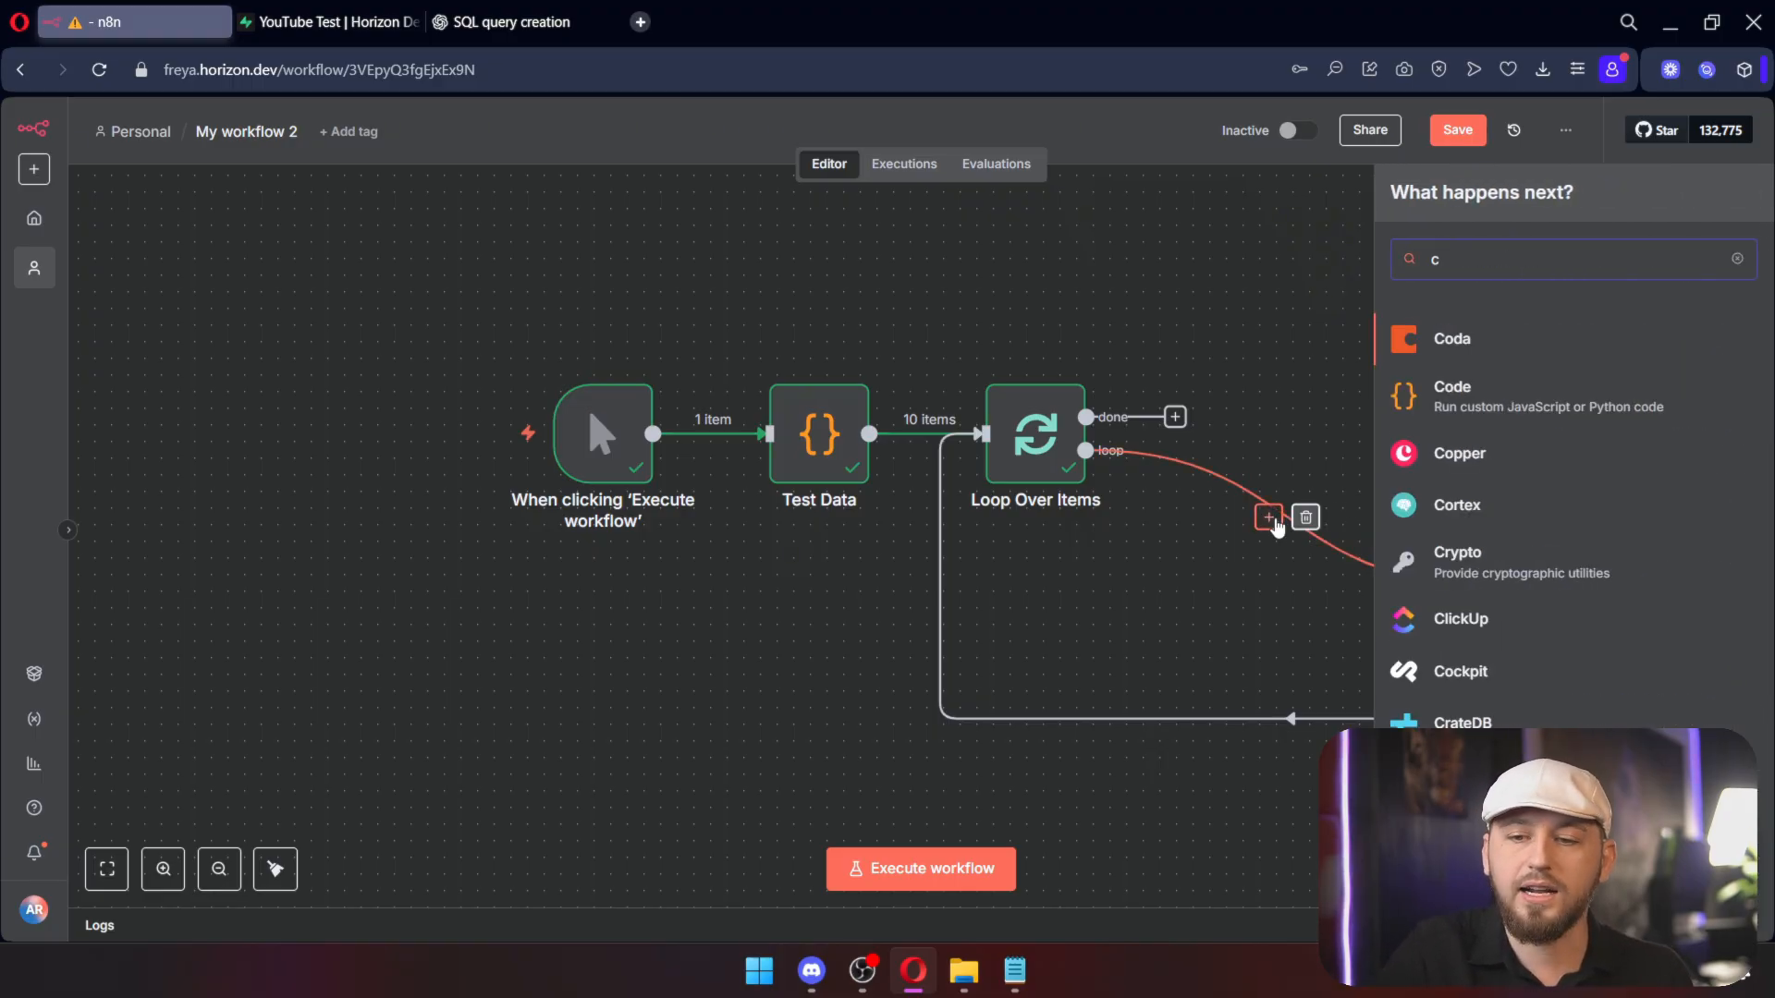
key("Return")
key("ctrl+a")
key("ctrl+v")
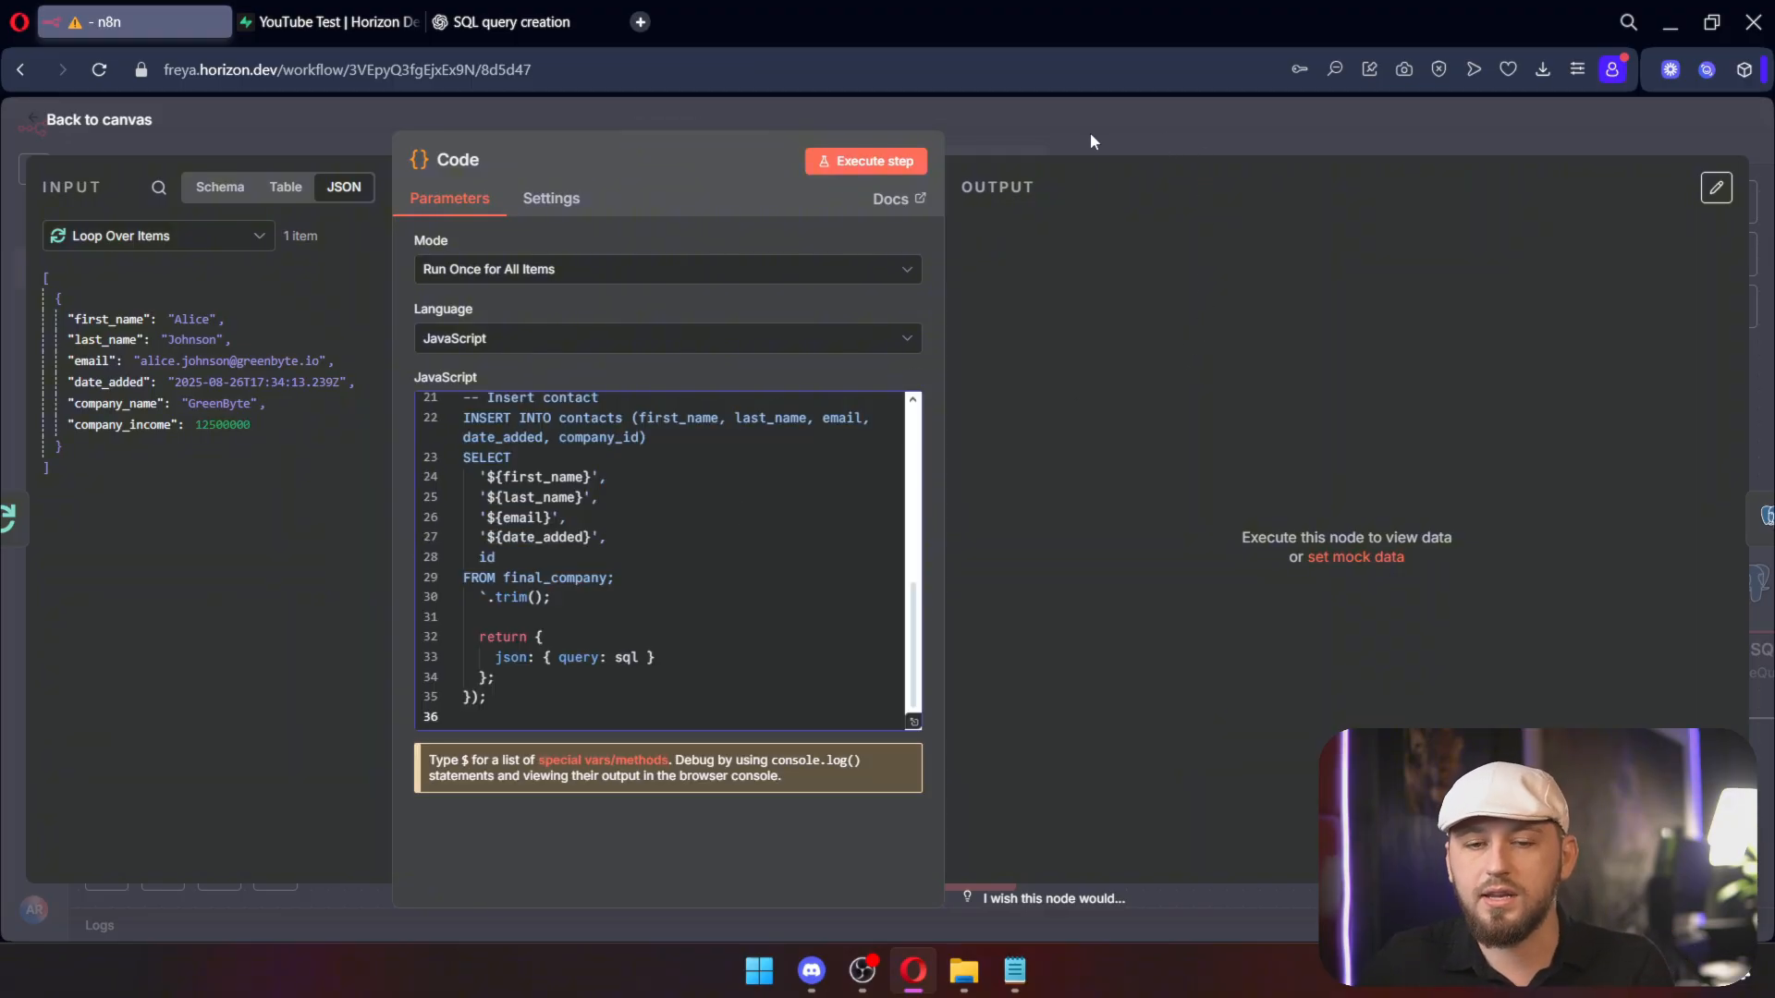
left_click(865, 162)
key("Escape")
Step: Reopen the Code node to check its per-item query output
left_click(1266, 548)
double_click(1267, 548)
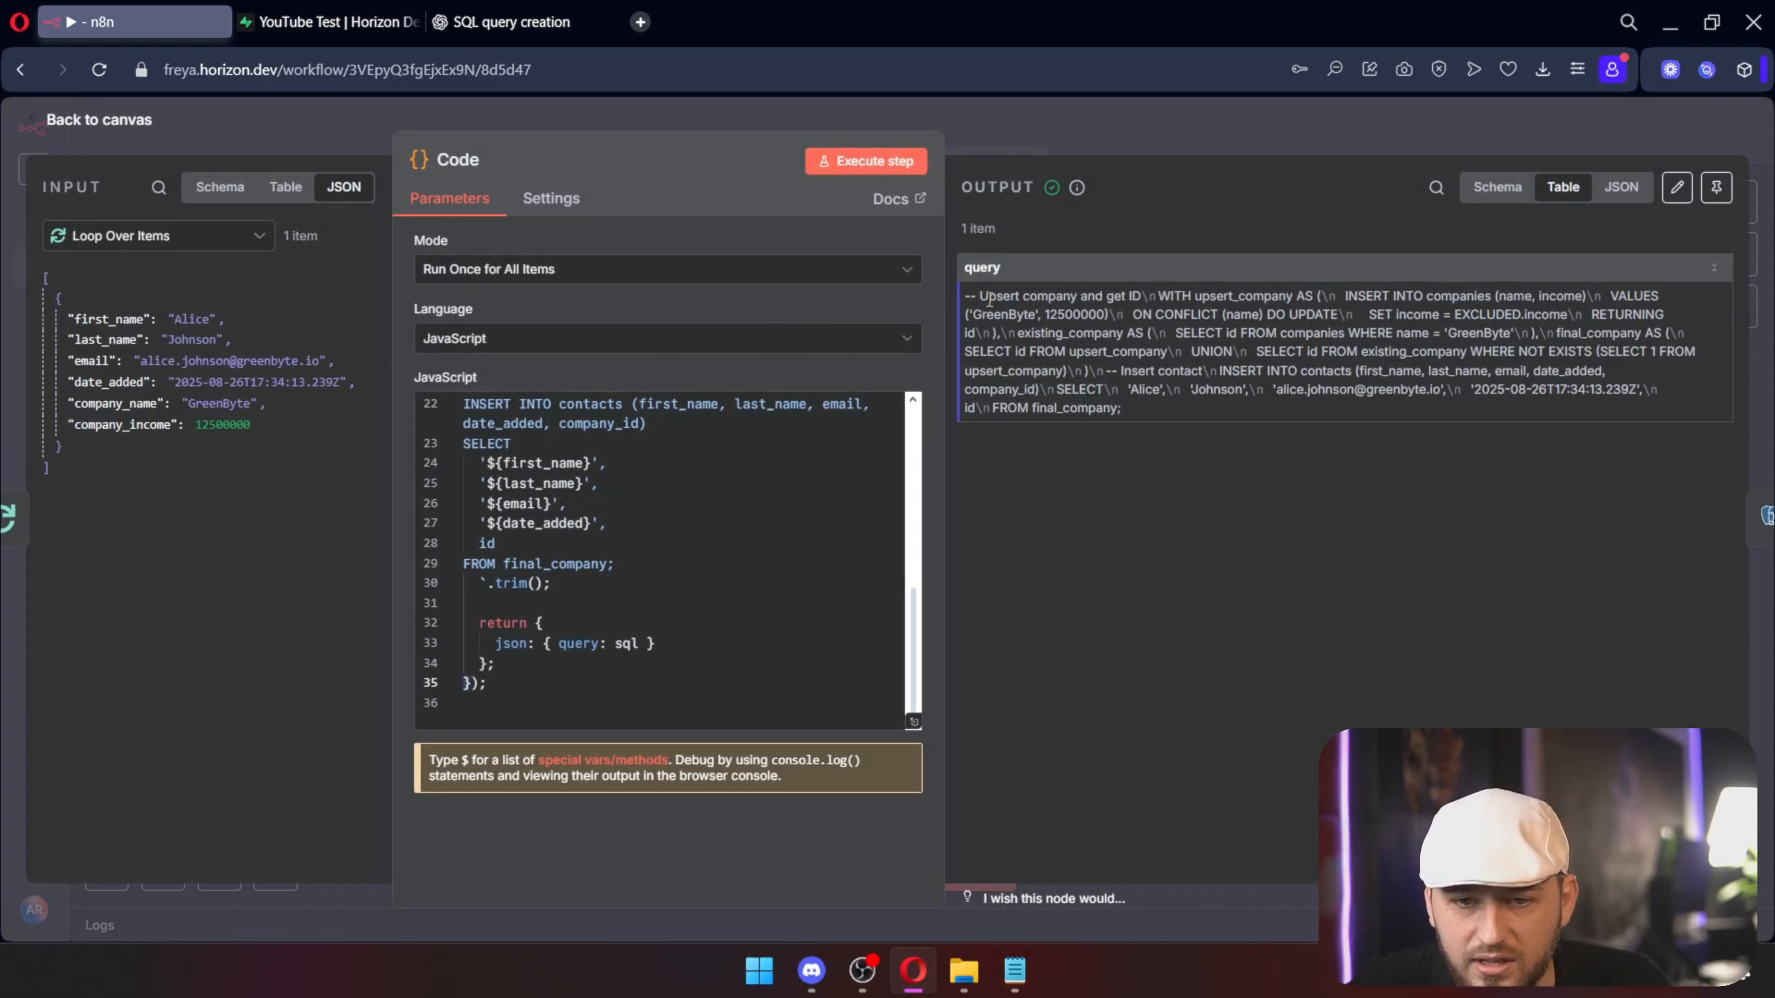
left_click(1173, 126)
left_click_drag(1499, 466, 1045, 377)
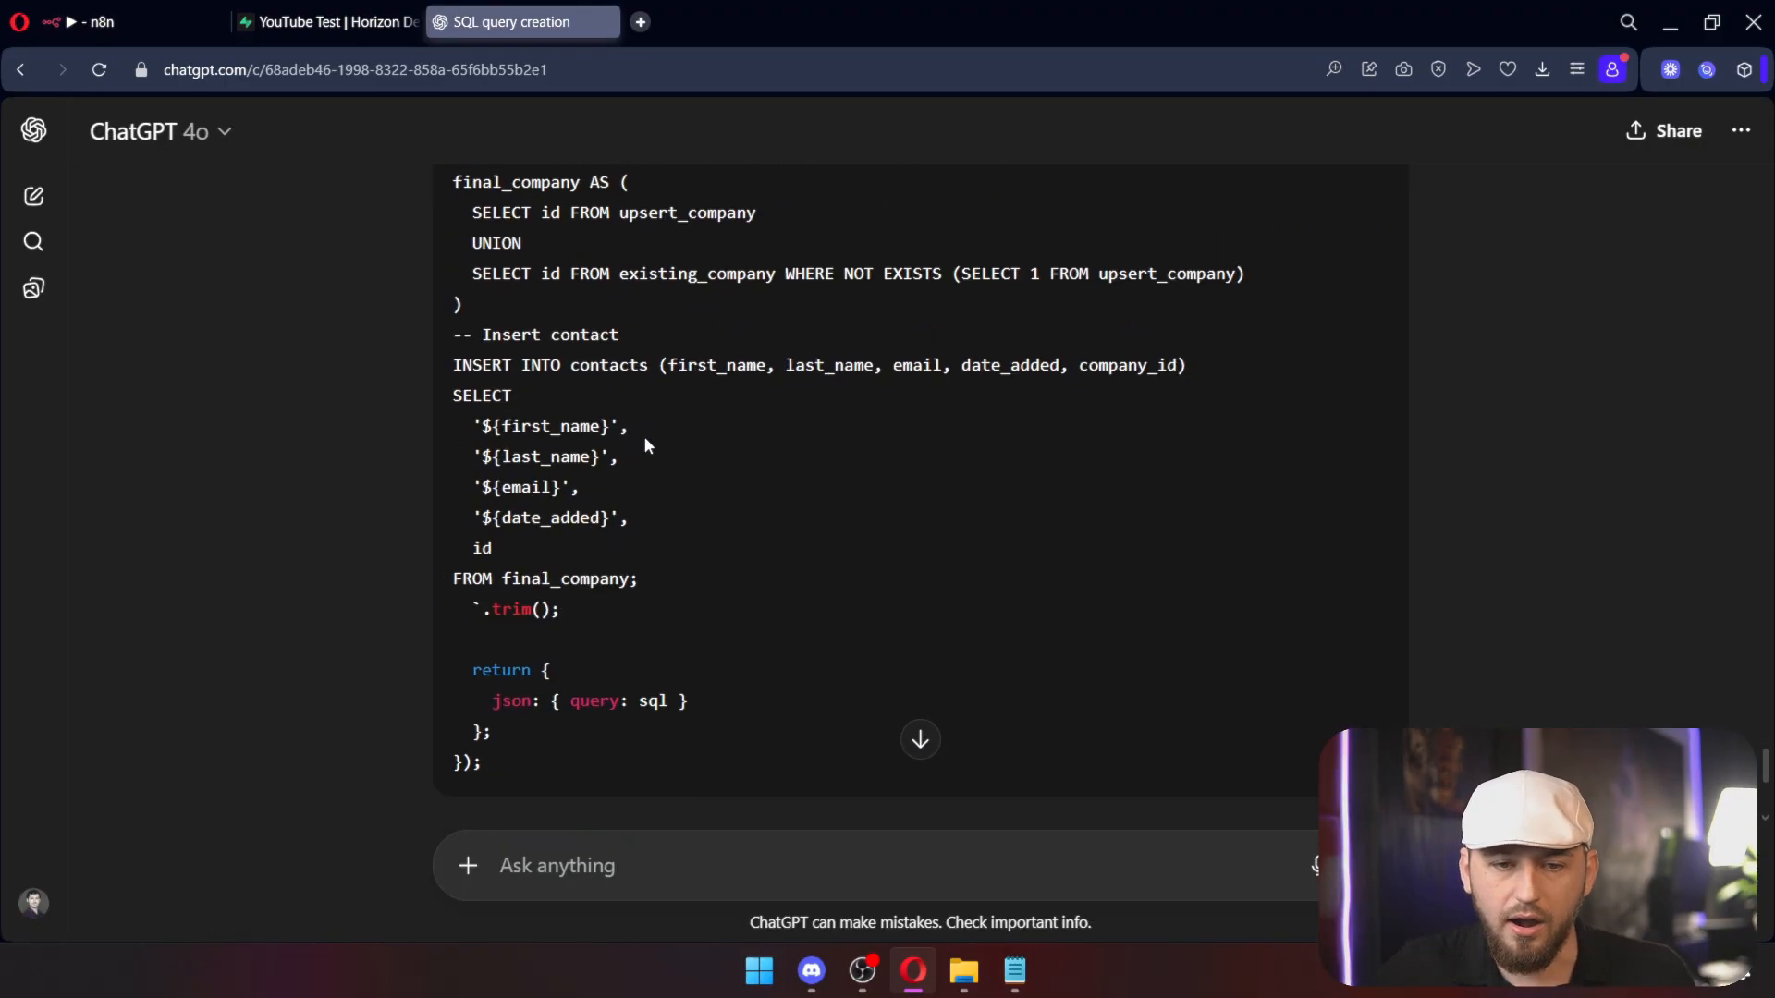
scroll(647, 439, "down", 5)
left_click_drag(803, 307, 636, 308)
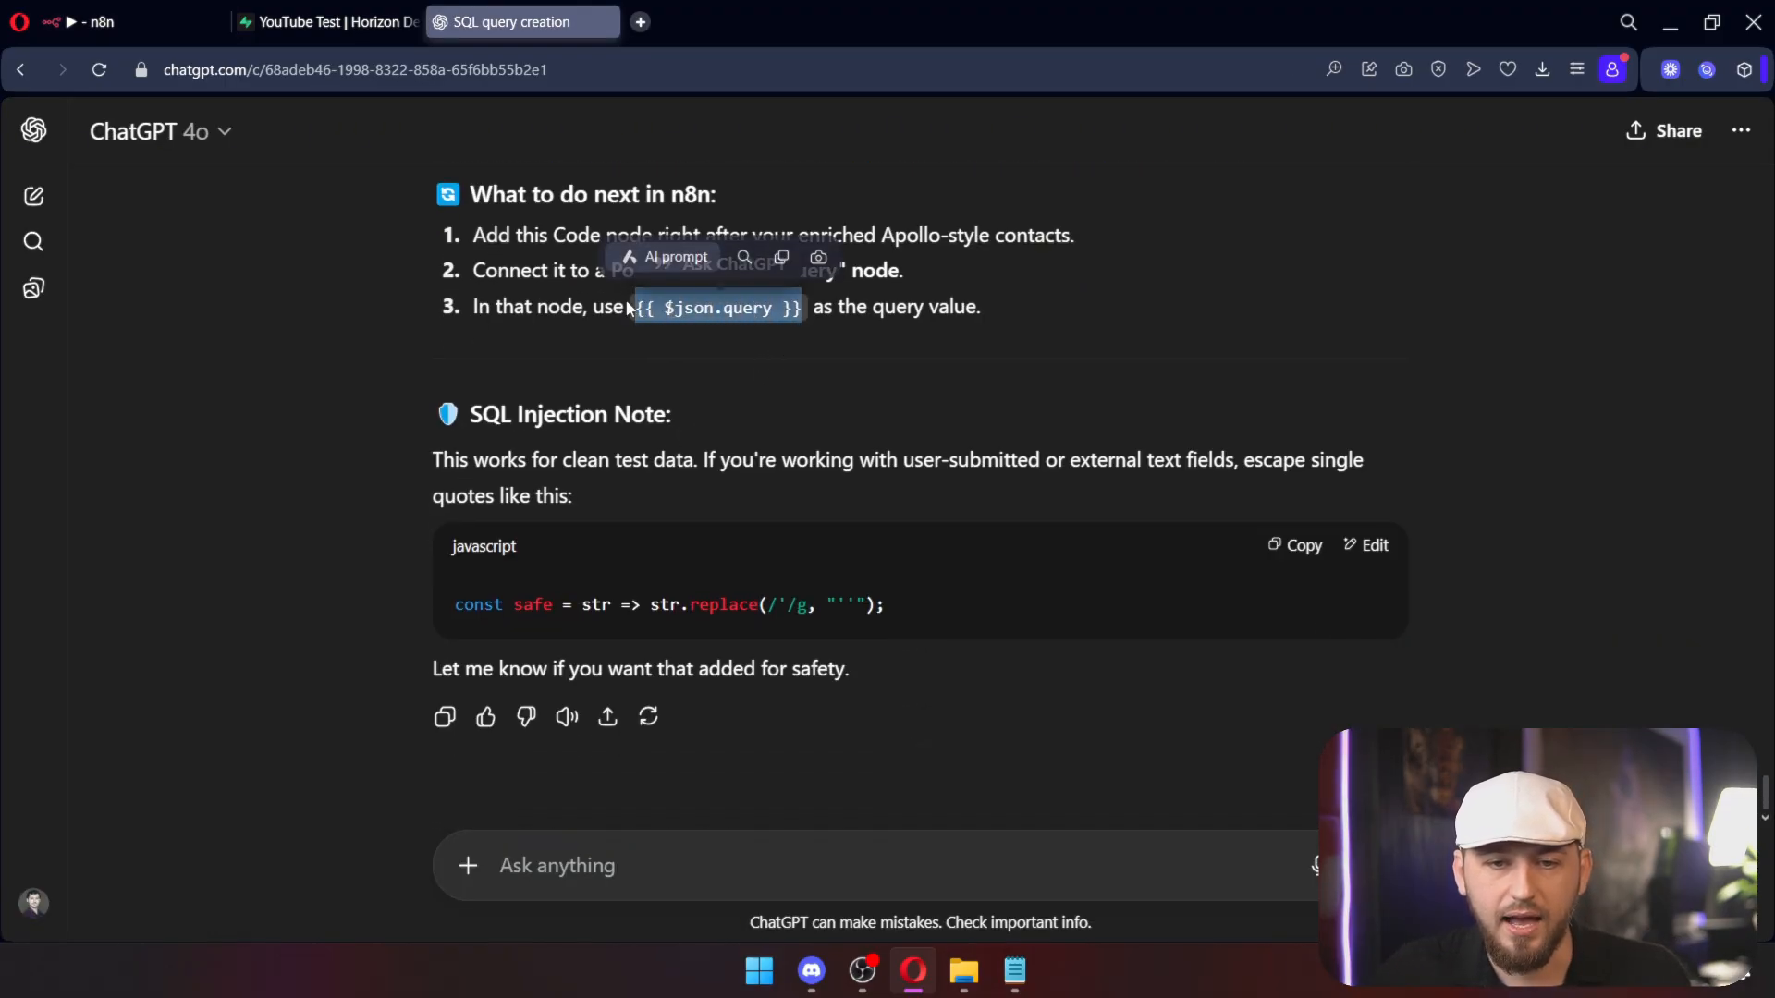
Step: Test the Execute a SQL query node, which uses {{ $json.query }} as its query
left_click(329, 21)
left_click(93, 21)
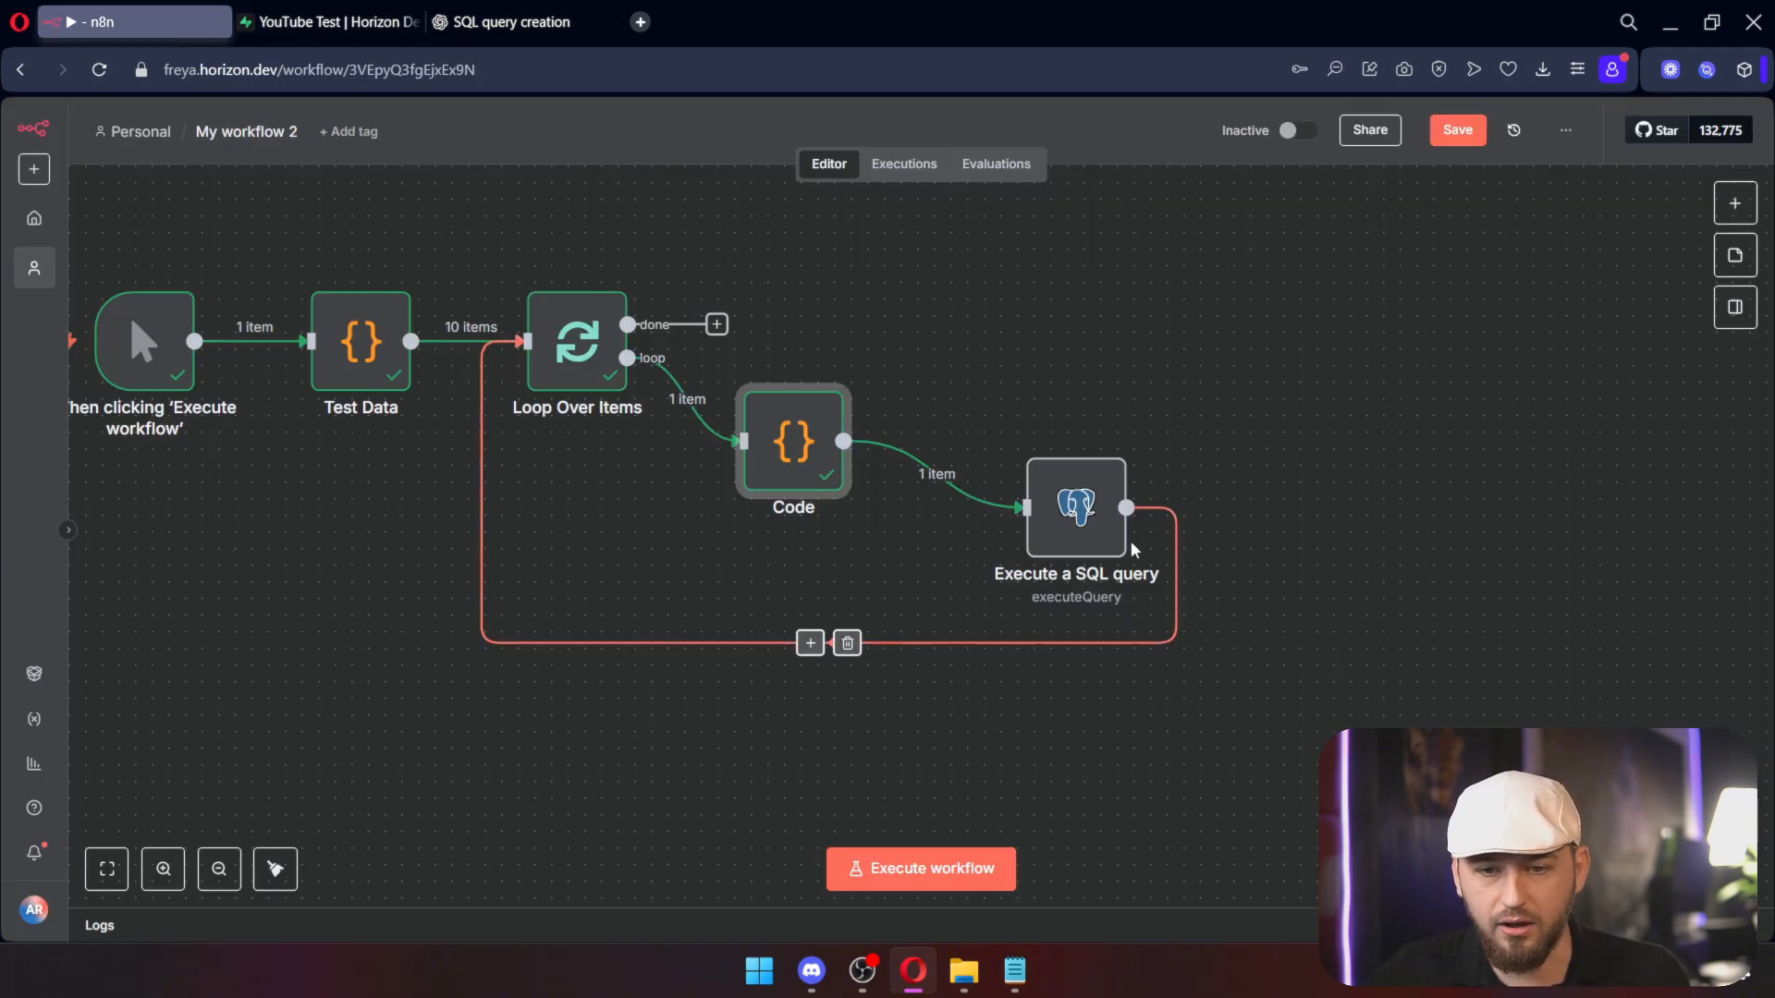
double_click(1072, 509)
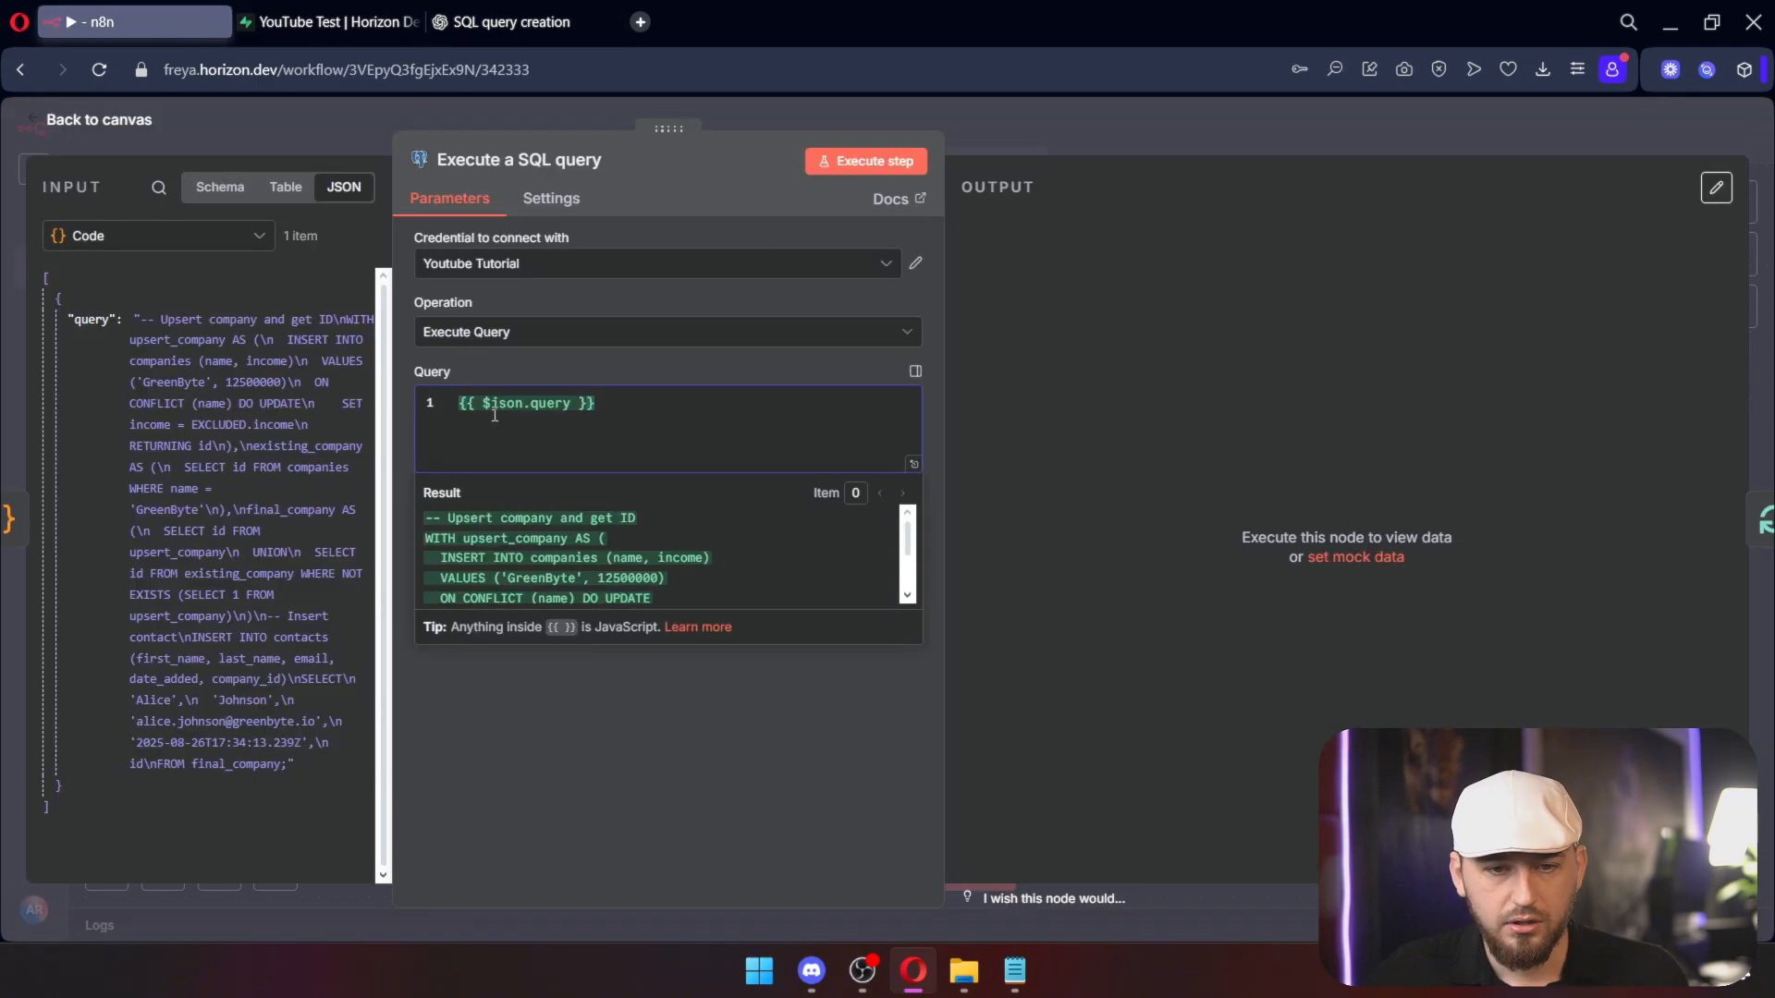
left_click(889, 163)
left_click(522, 22)
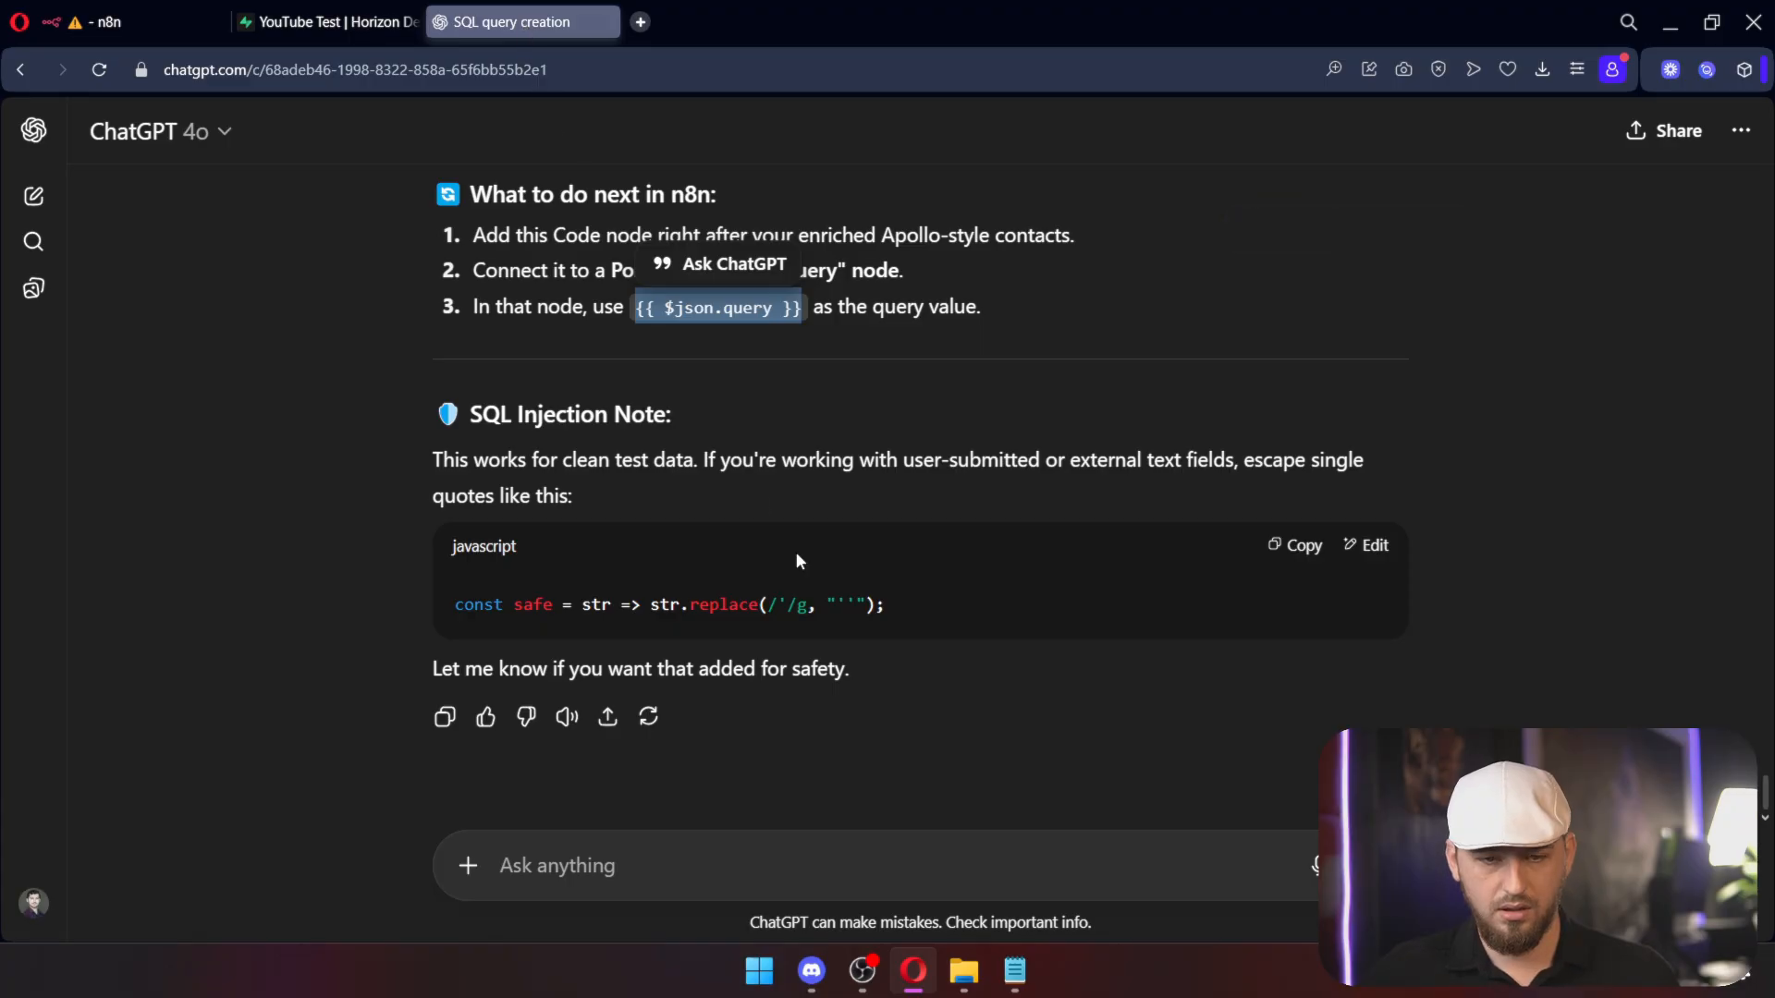
left_click(794, 851)
Step: Send the failed upsert's SQL error to ChatGPT and get the ALTER TABLE constraint fix
key("ctrl+v")
key("Return")
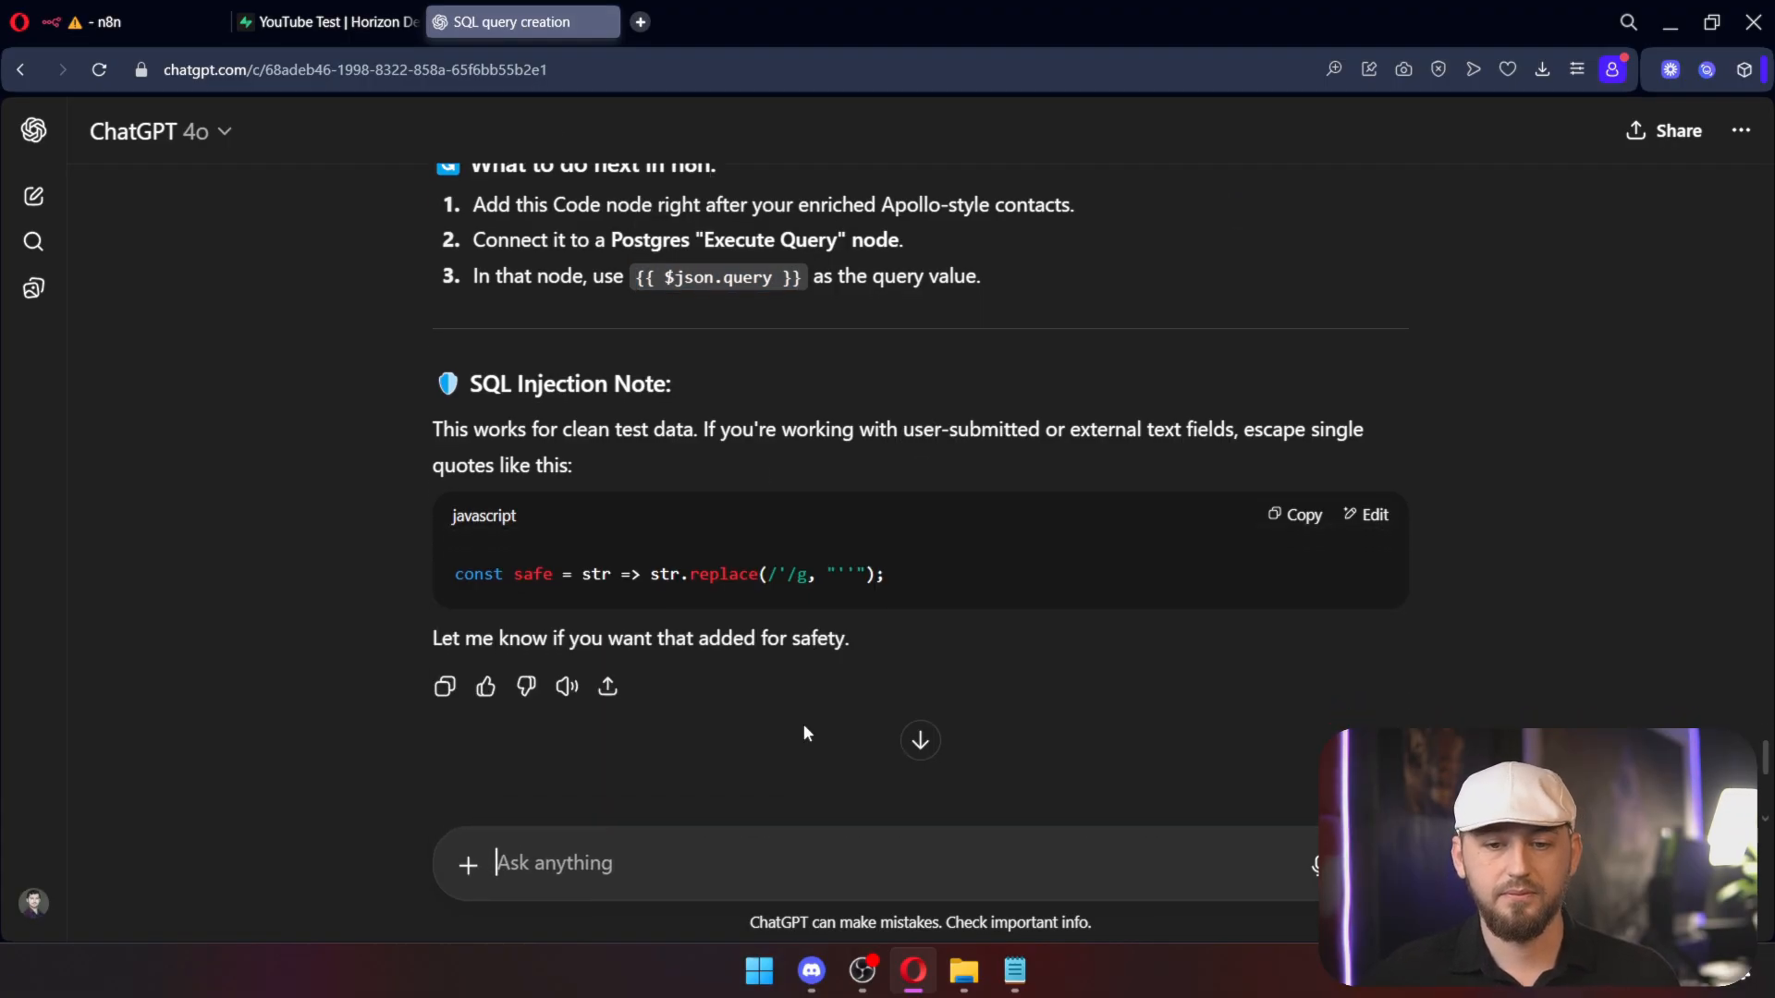
left_click_drag(453, 441, 906, 540)
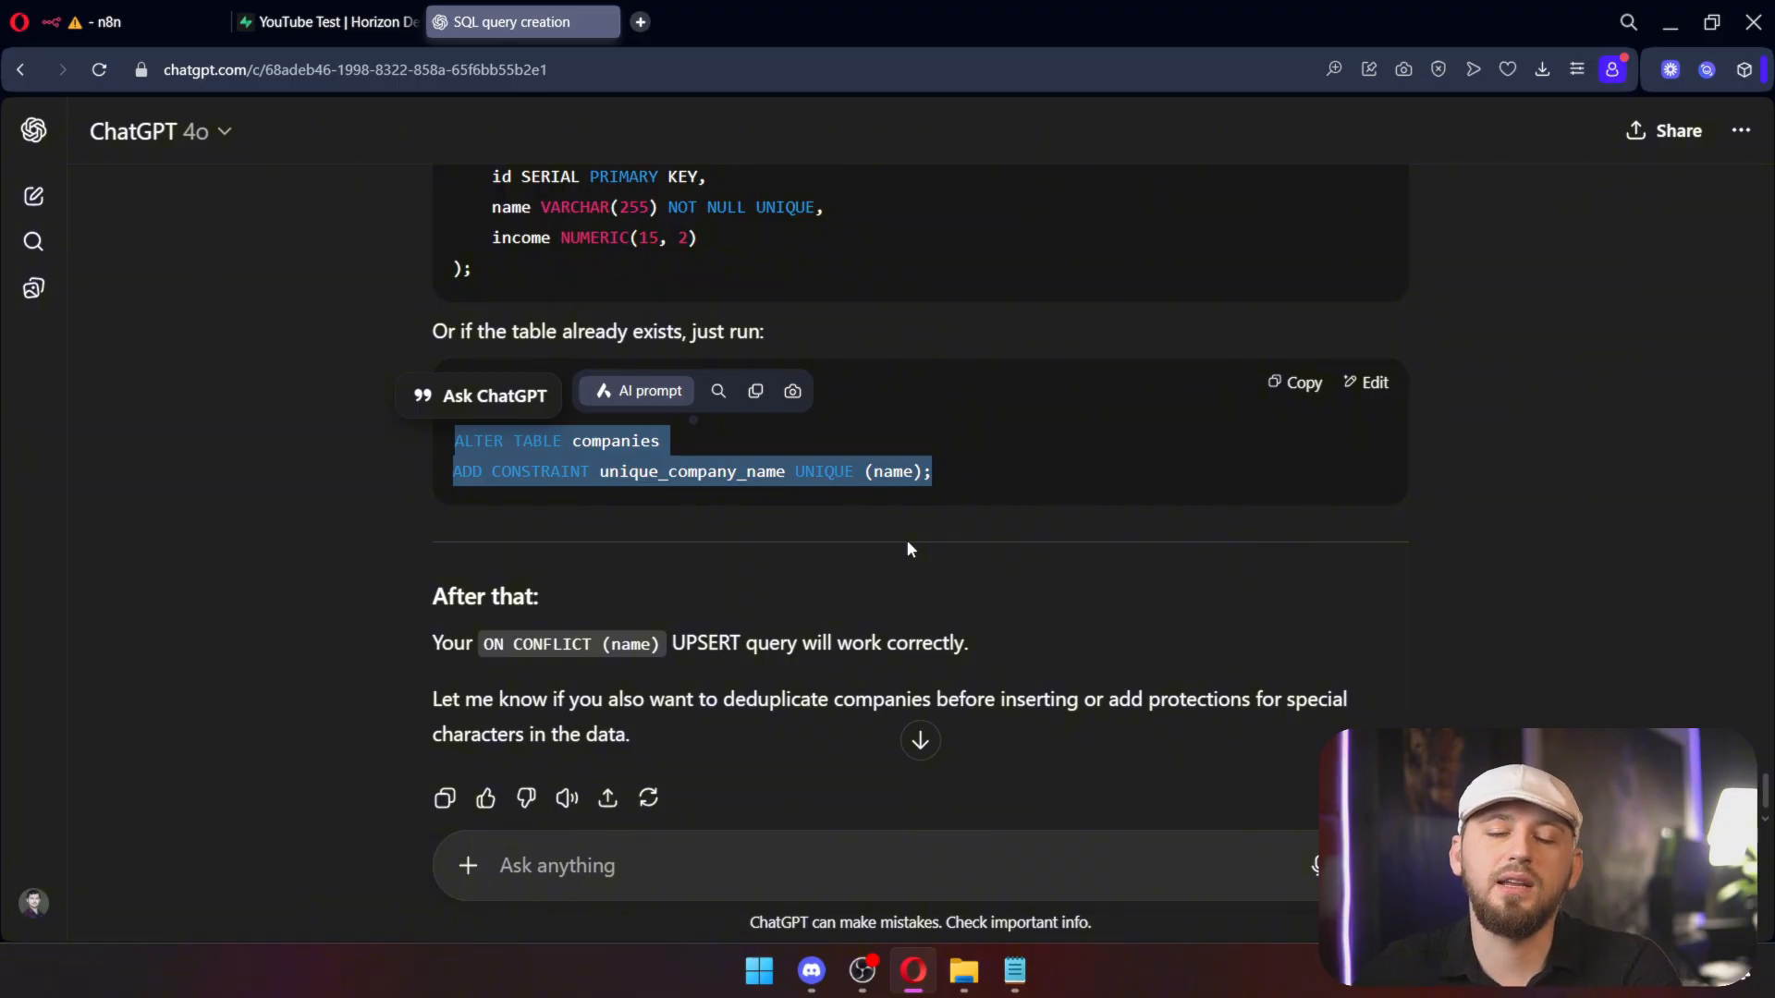
scroll(816, 476, "down", 1)
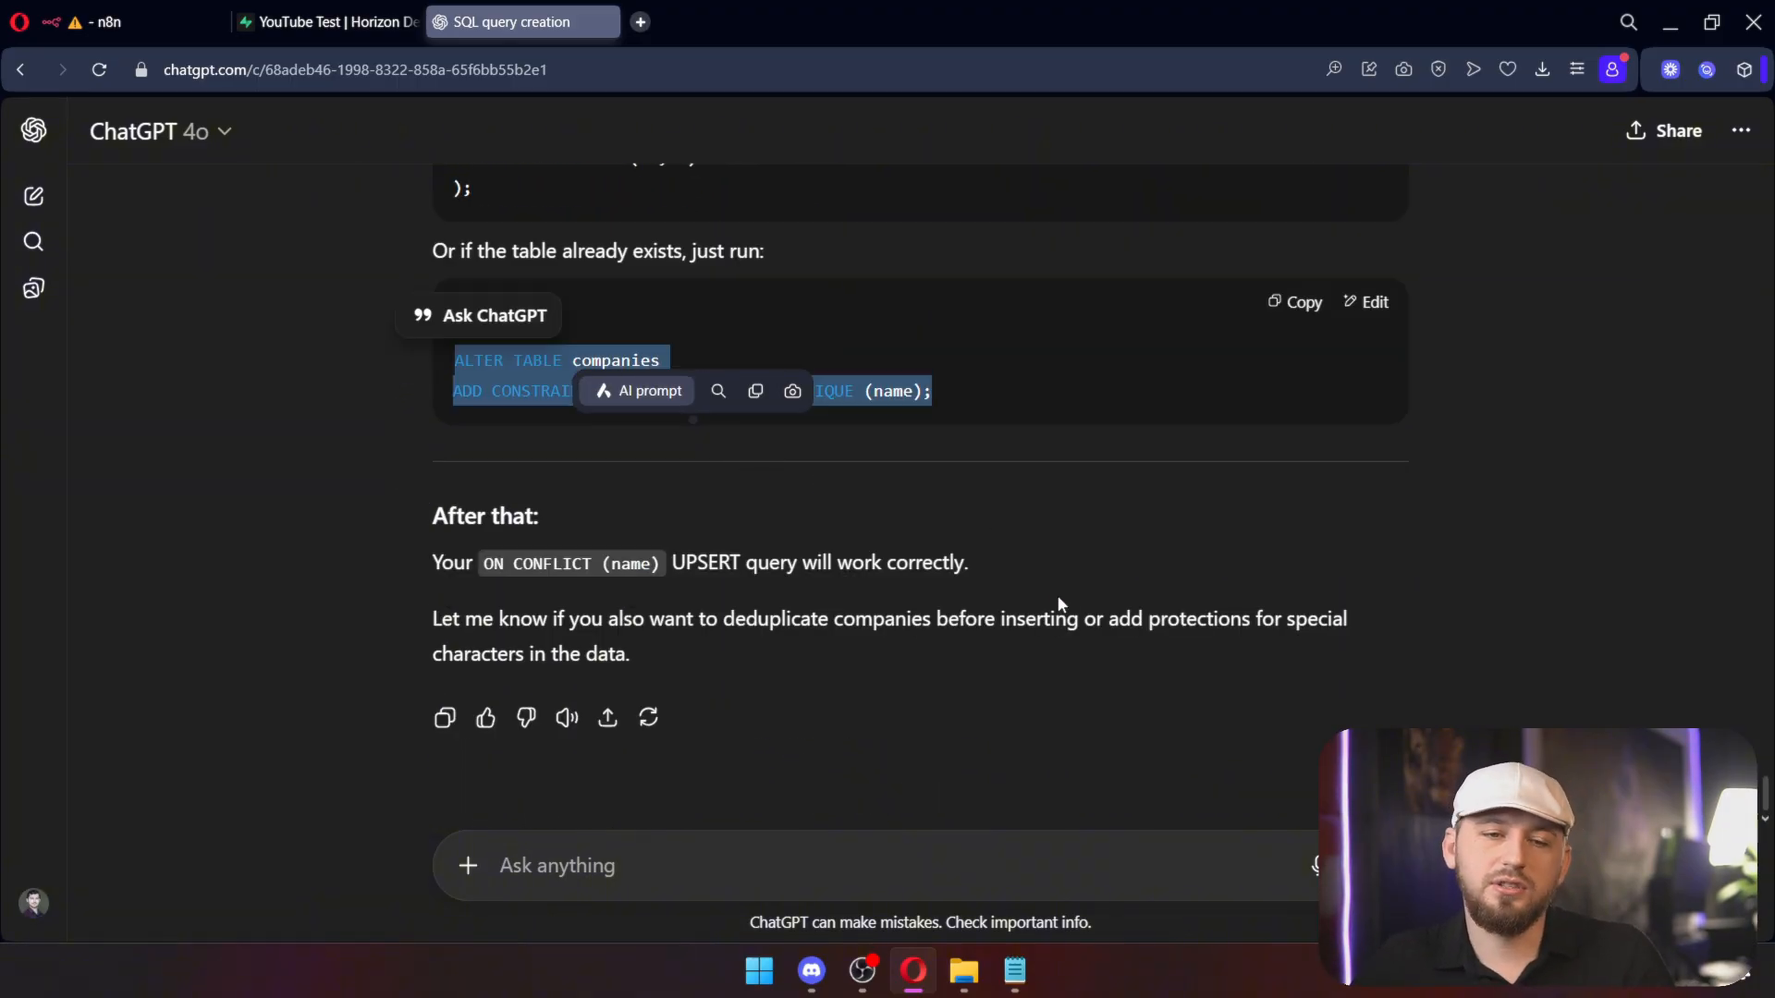
left_click(885, 444)
Step: Run ALTER TABLE companies ADD CONSTRAINT unique_company_name UNIQUE (name) in Supabase's SQL Editor
left_click(300, 23)
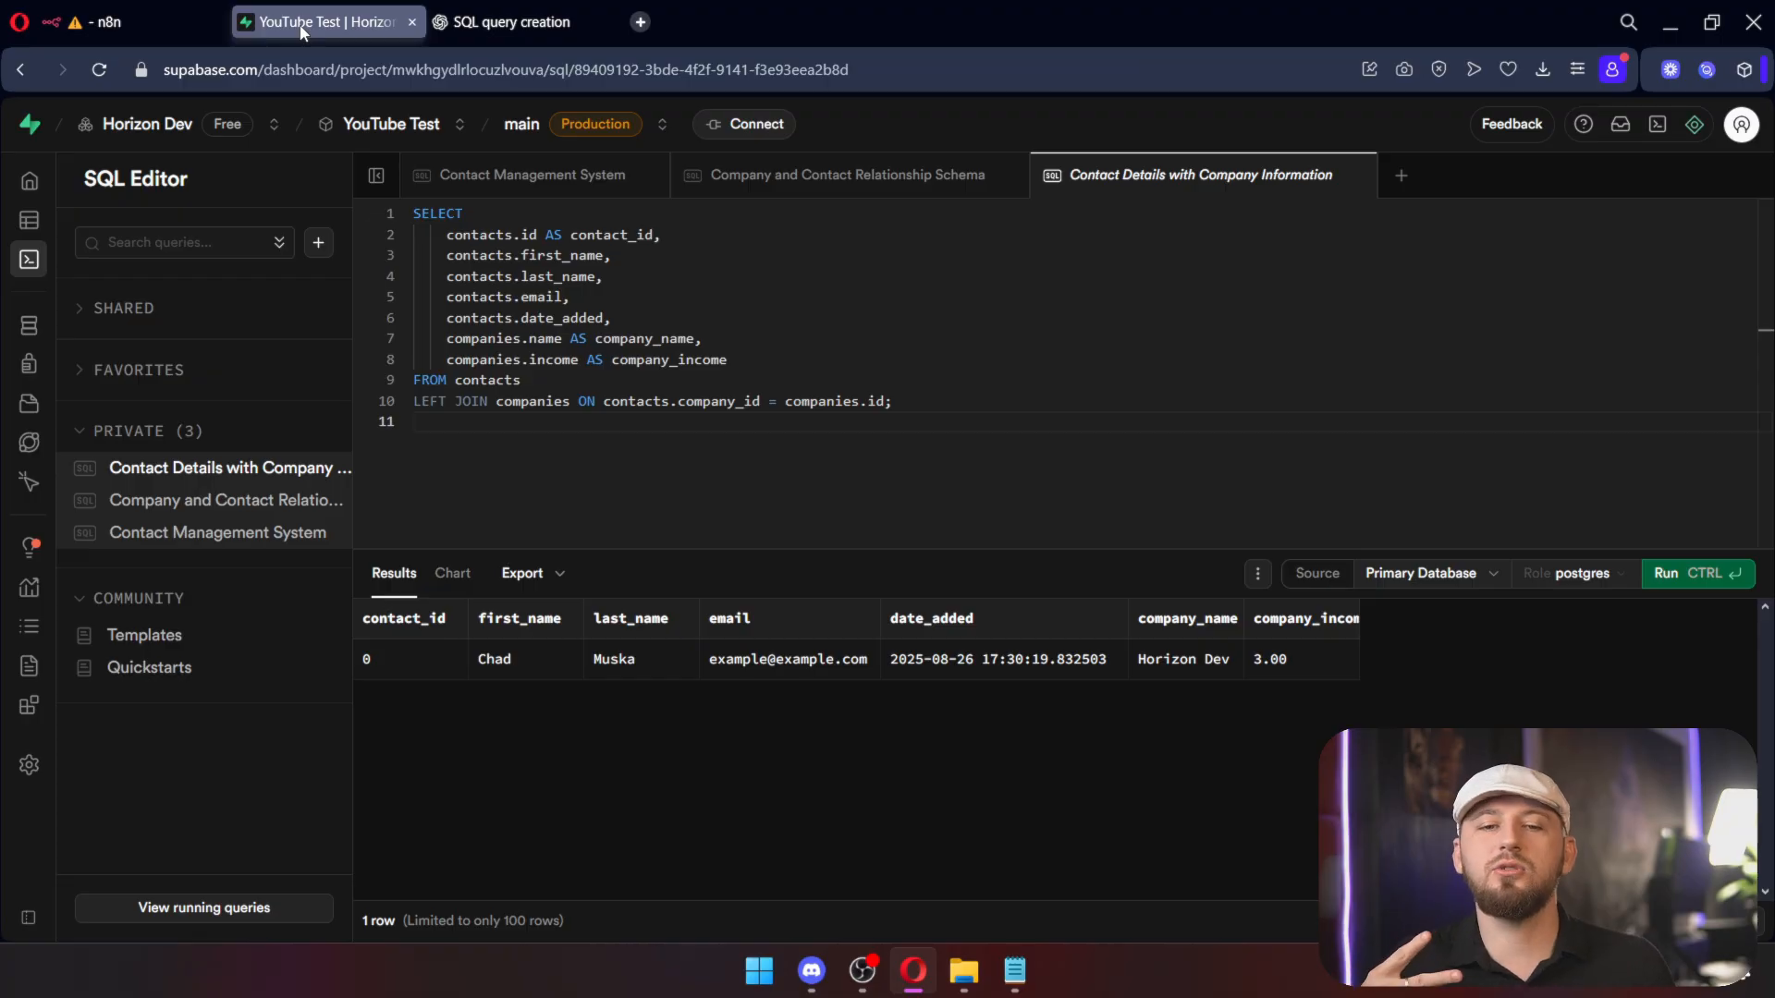
left_click(985, 419)
key("ctrl+a")
key("ctrl+v")
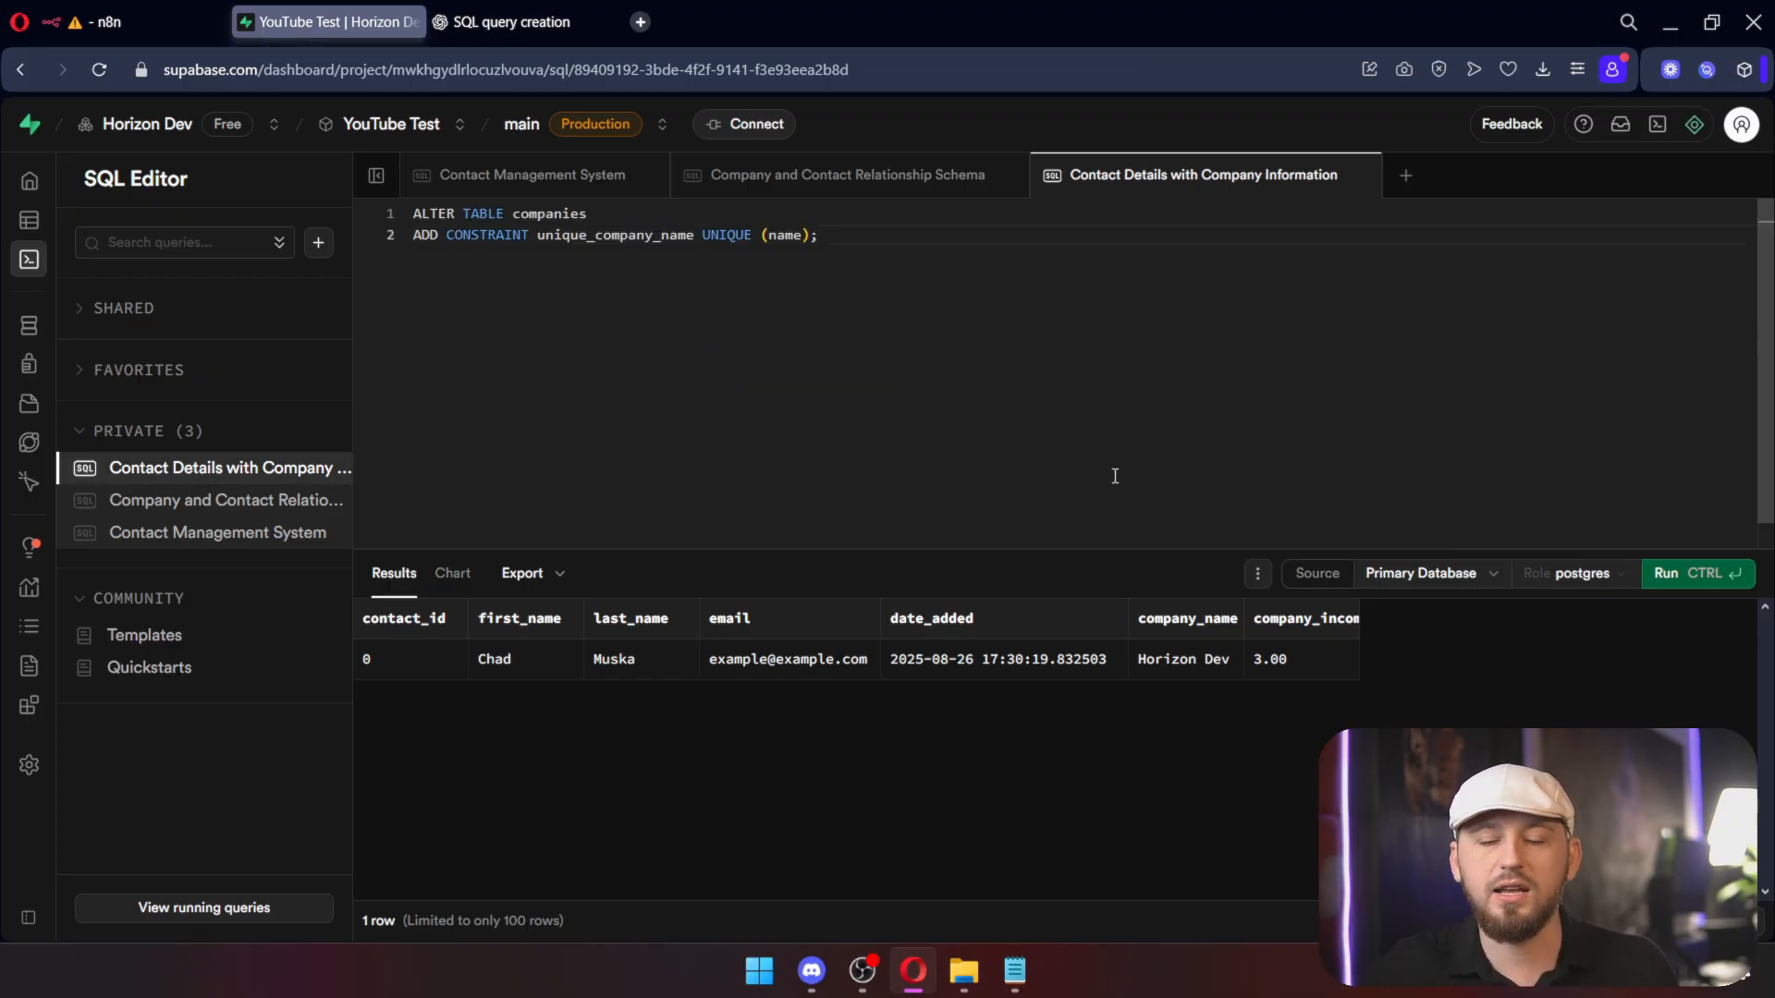
left_click(1675, 574)
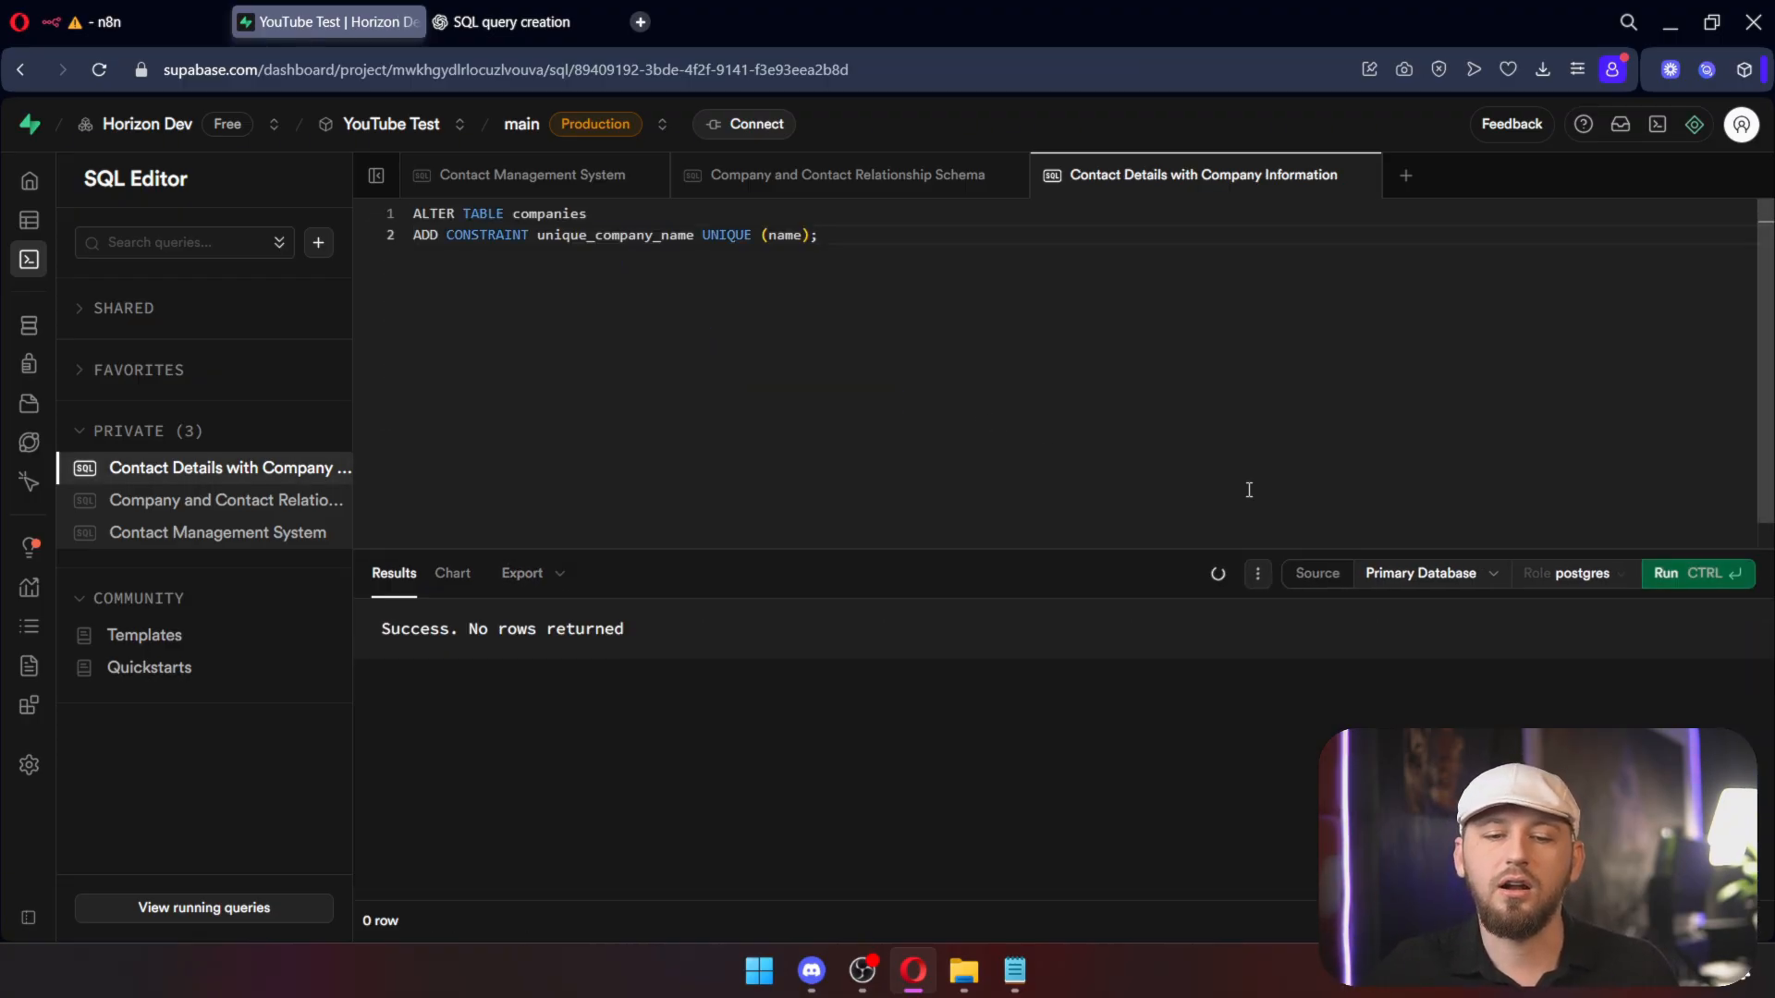
left_click(176, 23)
Step: Execute the whole workflow and check the inserted rows in Supabase's contacts table
left_click(1041, 141)
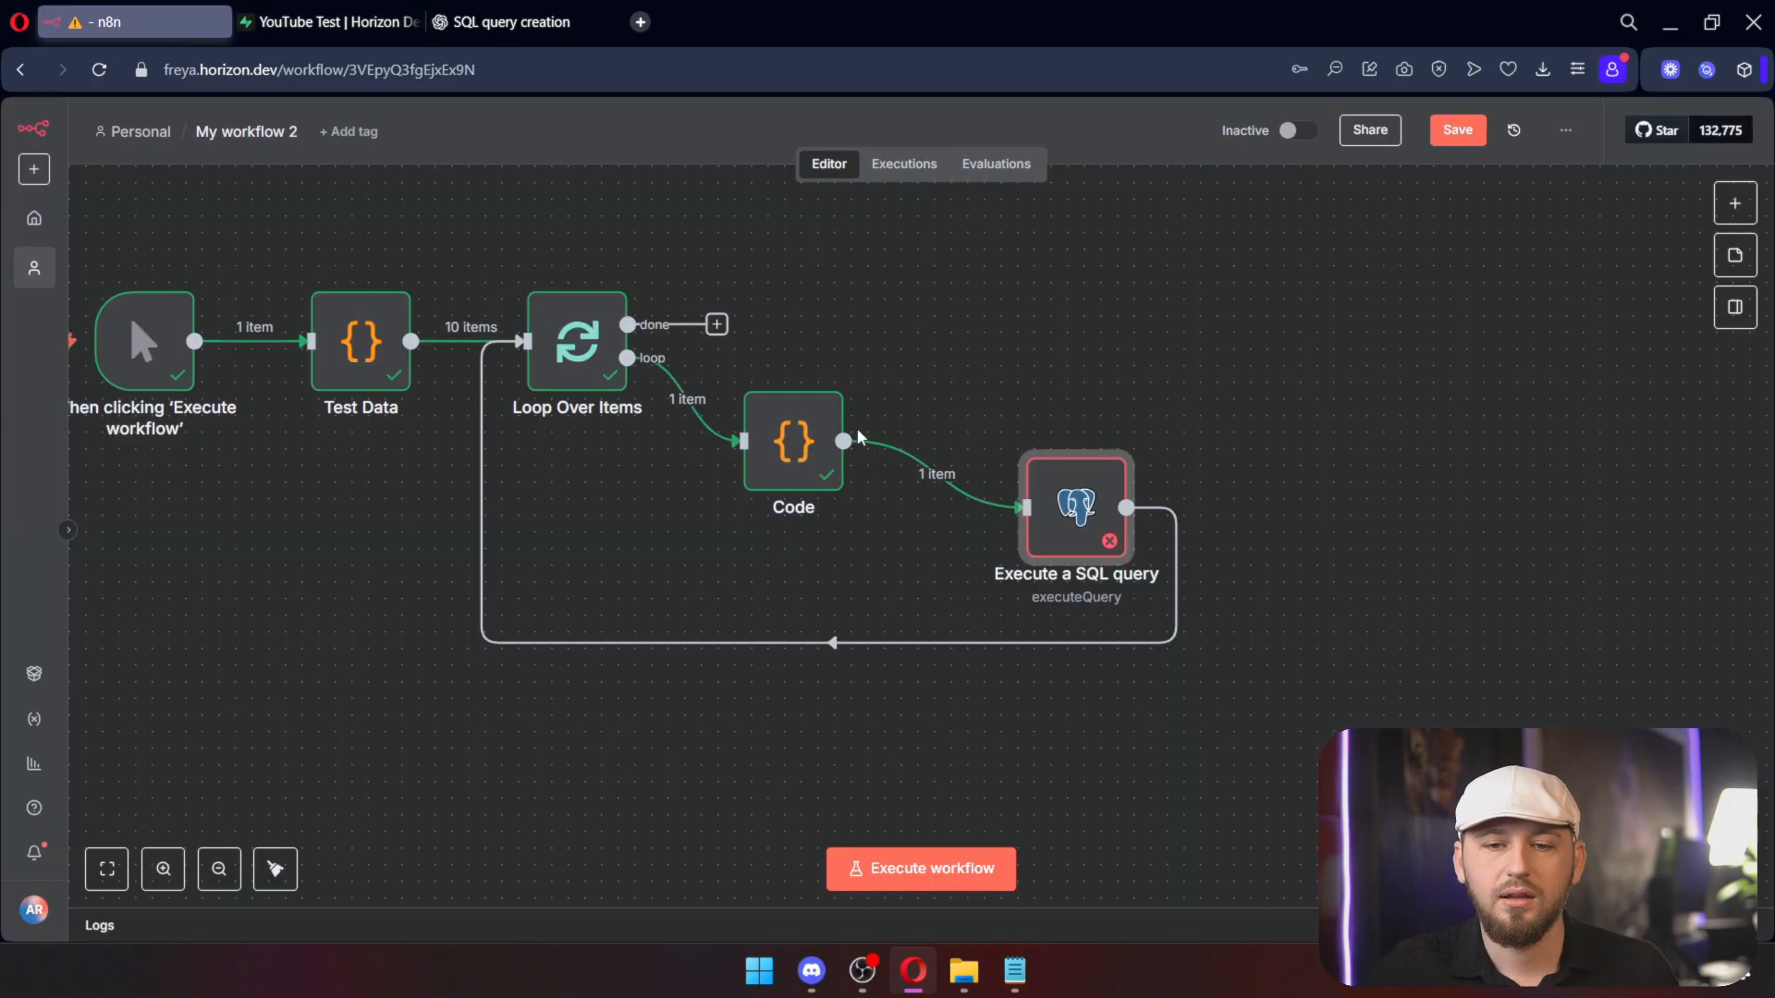
left_click(929, 869)
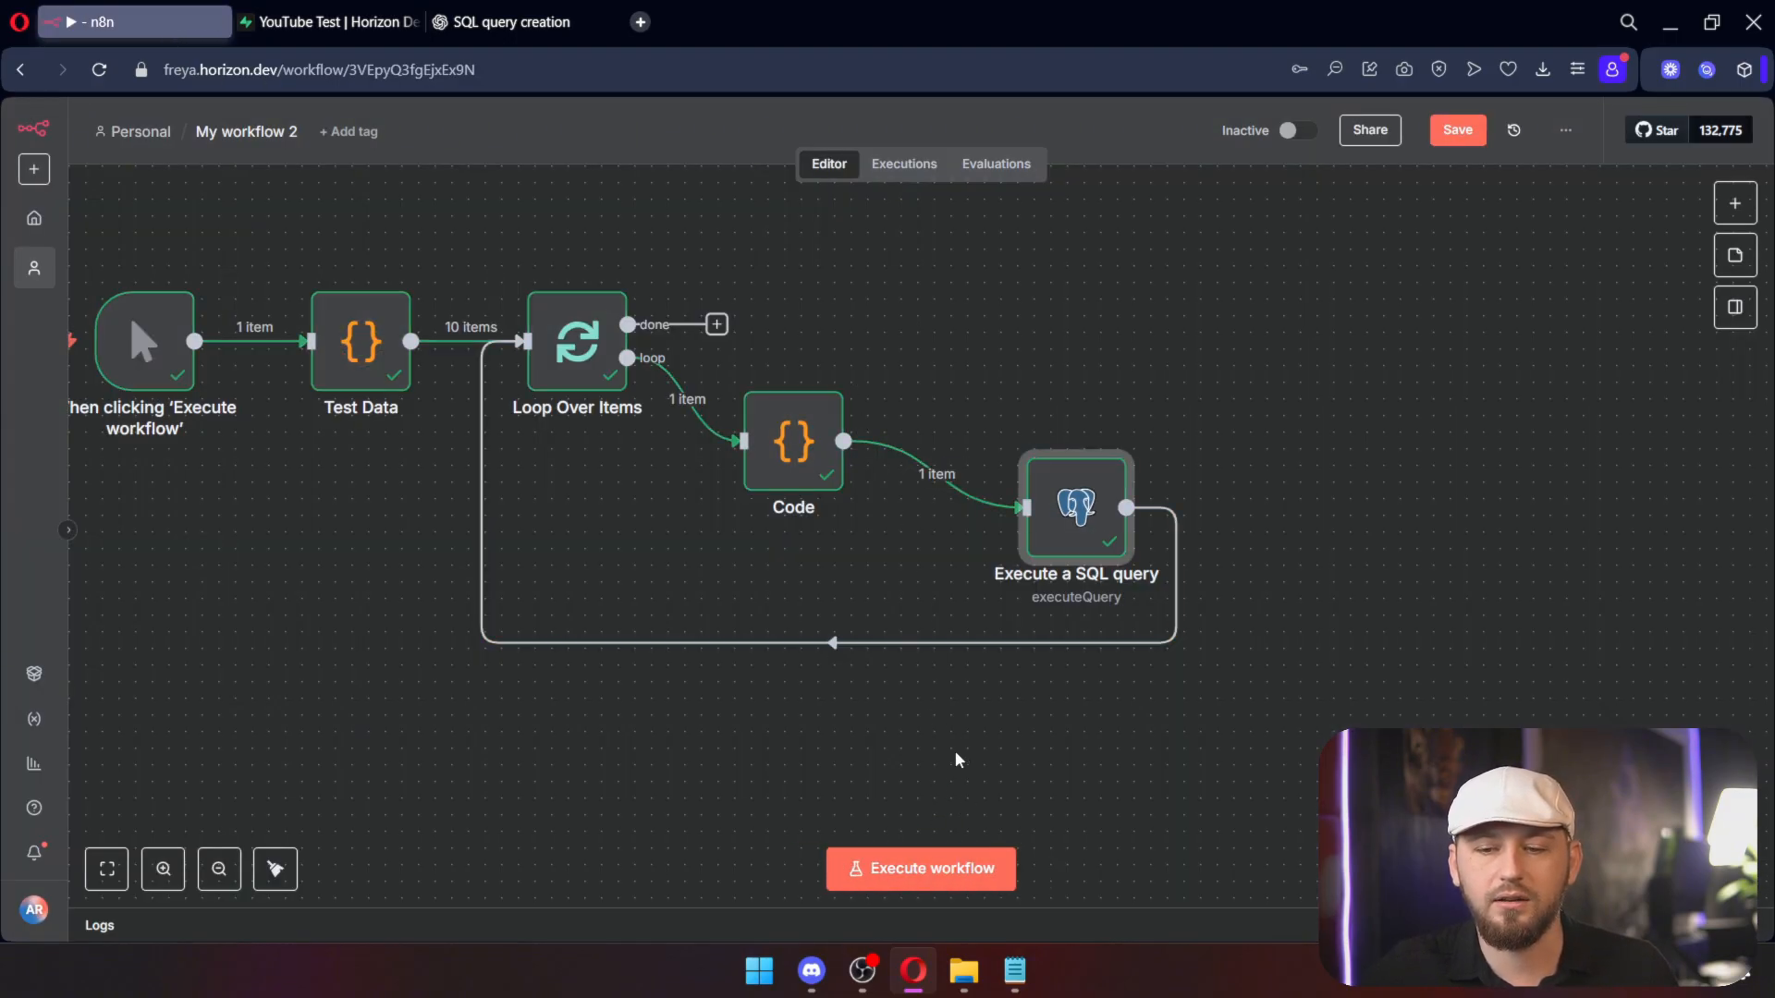
left_click(323, 22)
left_click(28, 220)
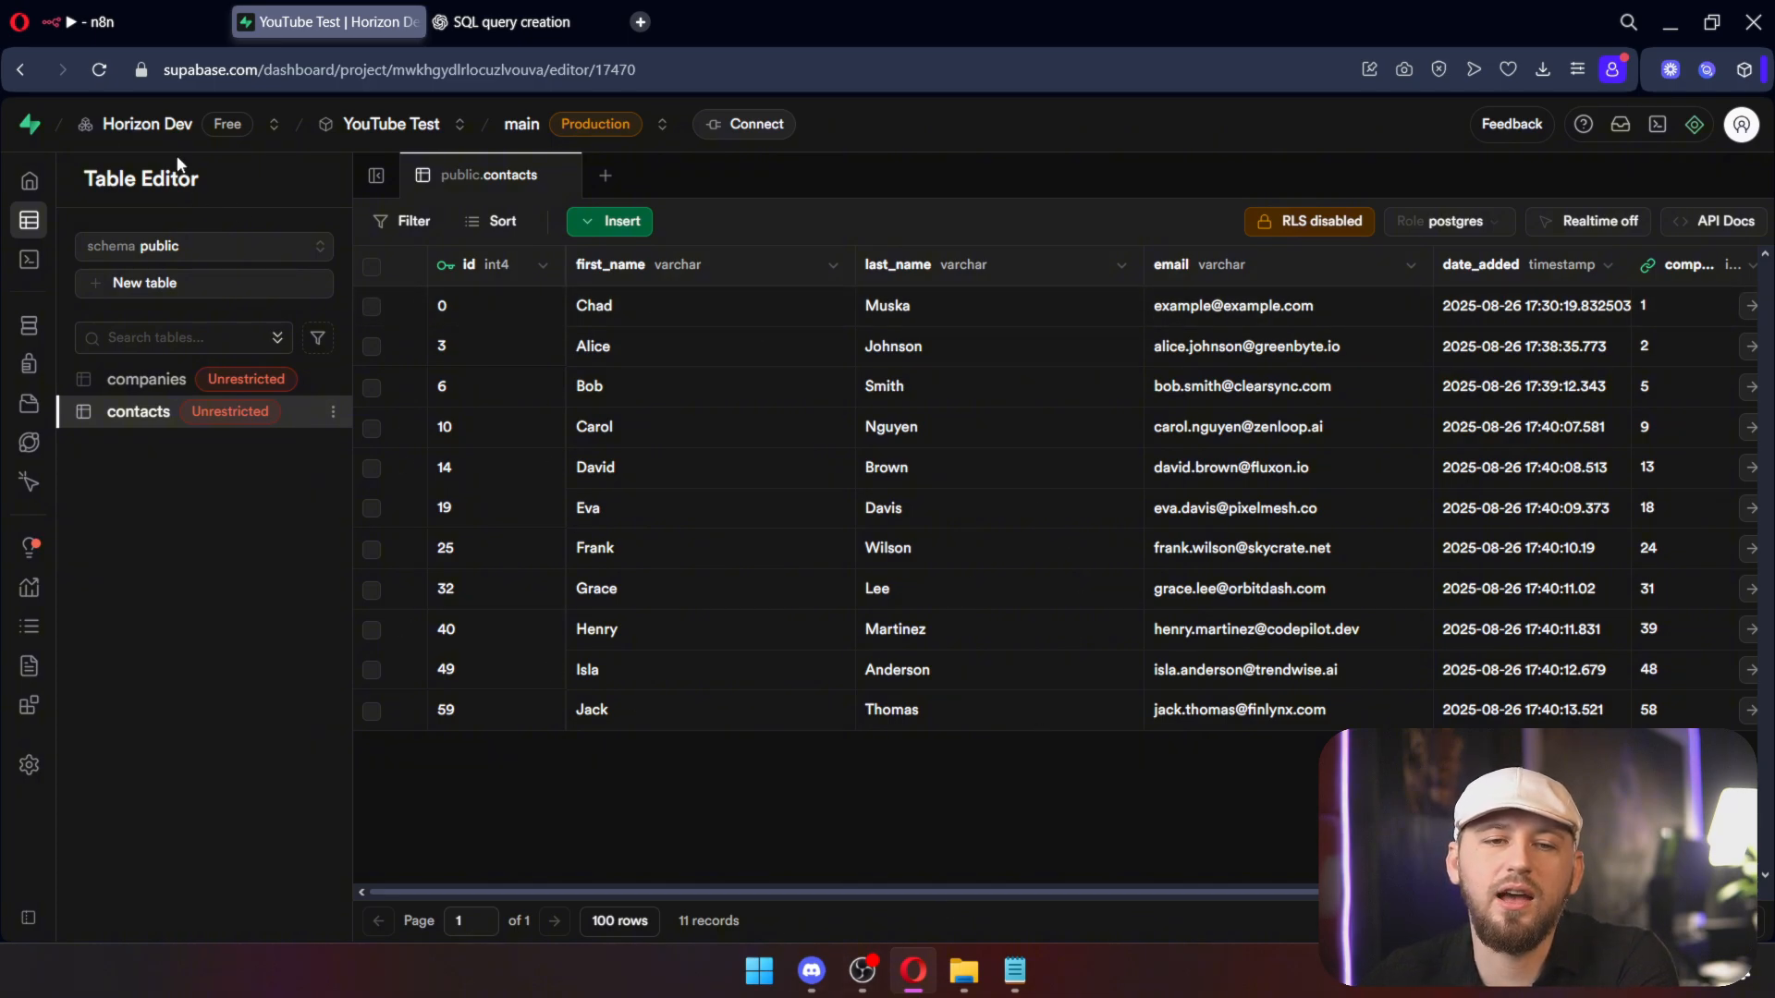
left_click(154, 31)
Step: Delete the Loop Over Items, Code and Execute a SQL query nodes
left_click_drag(1474, 820, 514, 253)
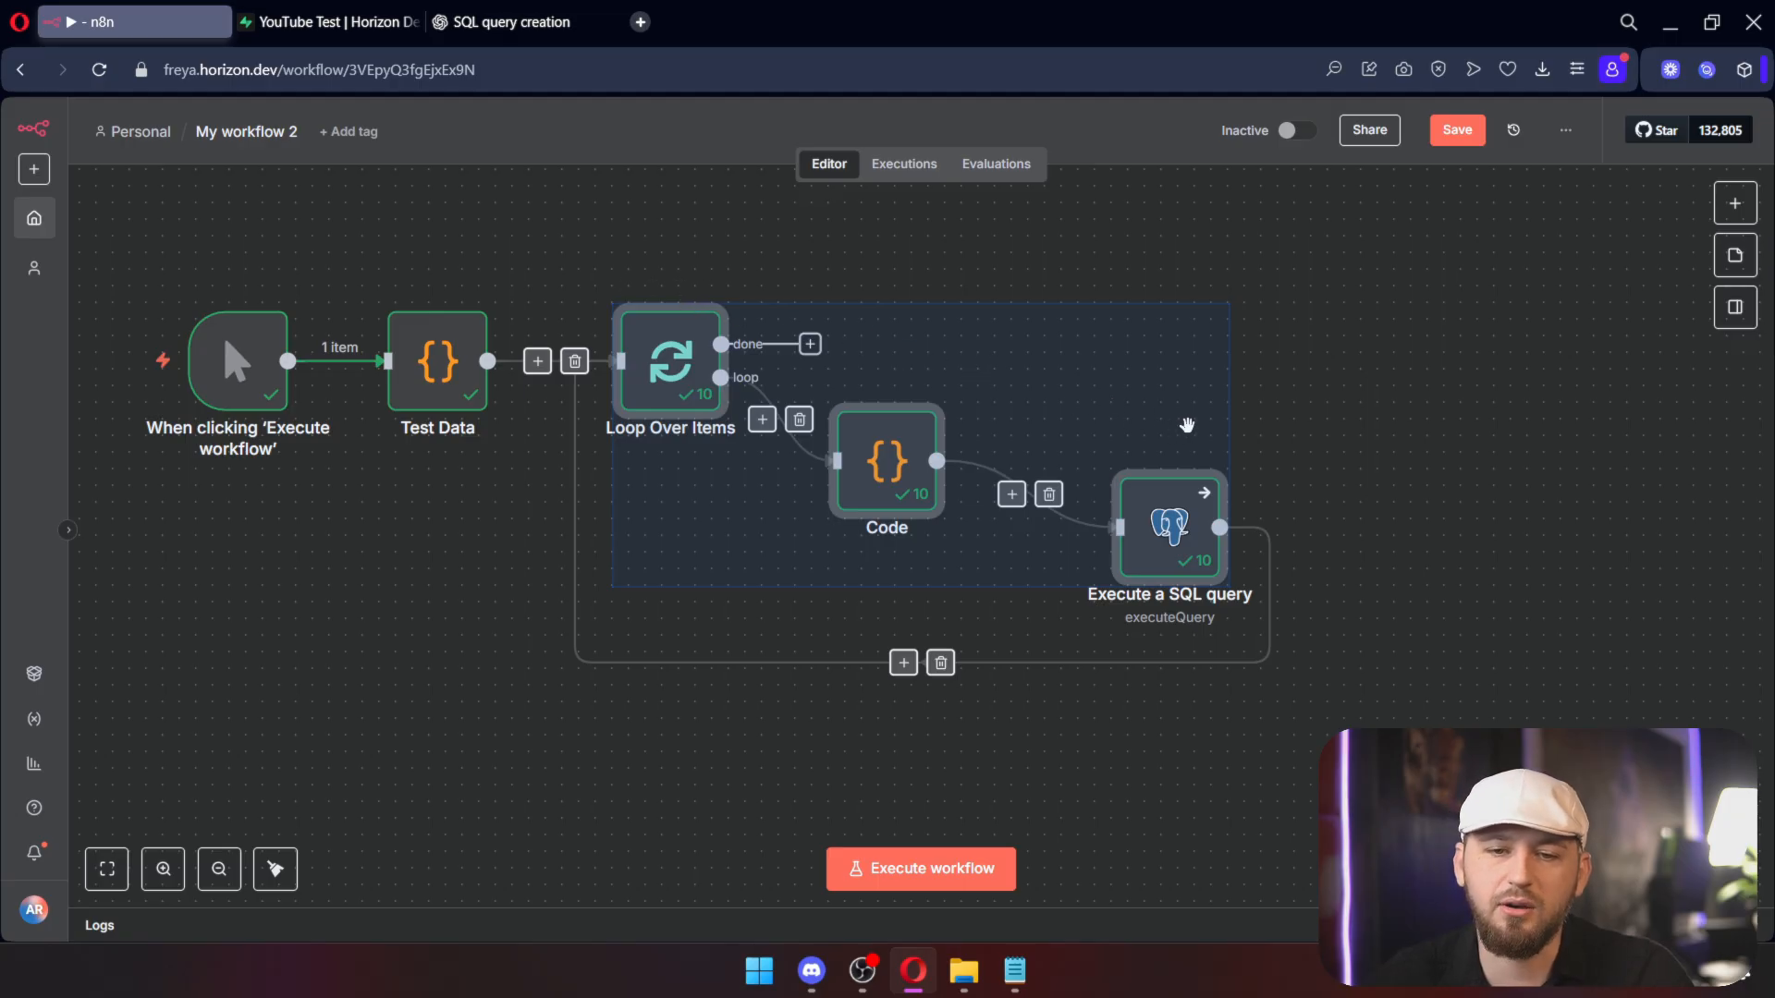
left_click_drag(1428, 793, 544, 182)
key("Delete")
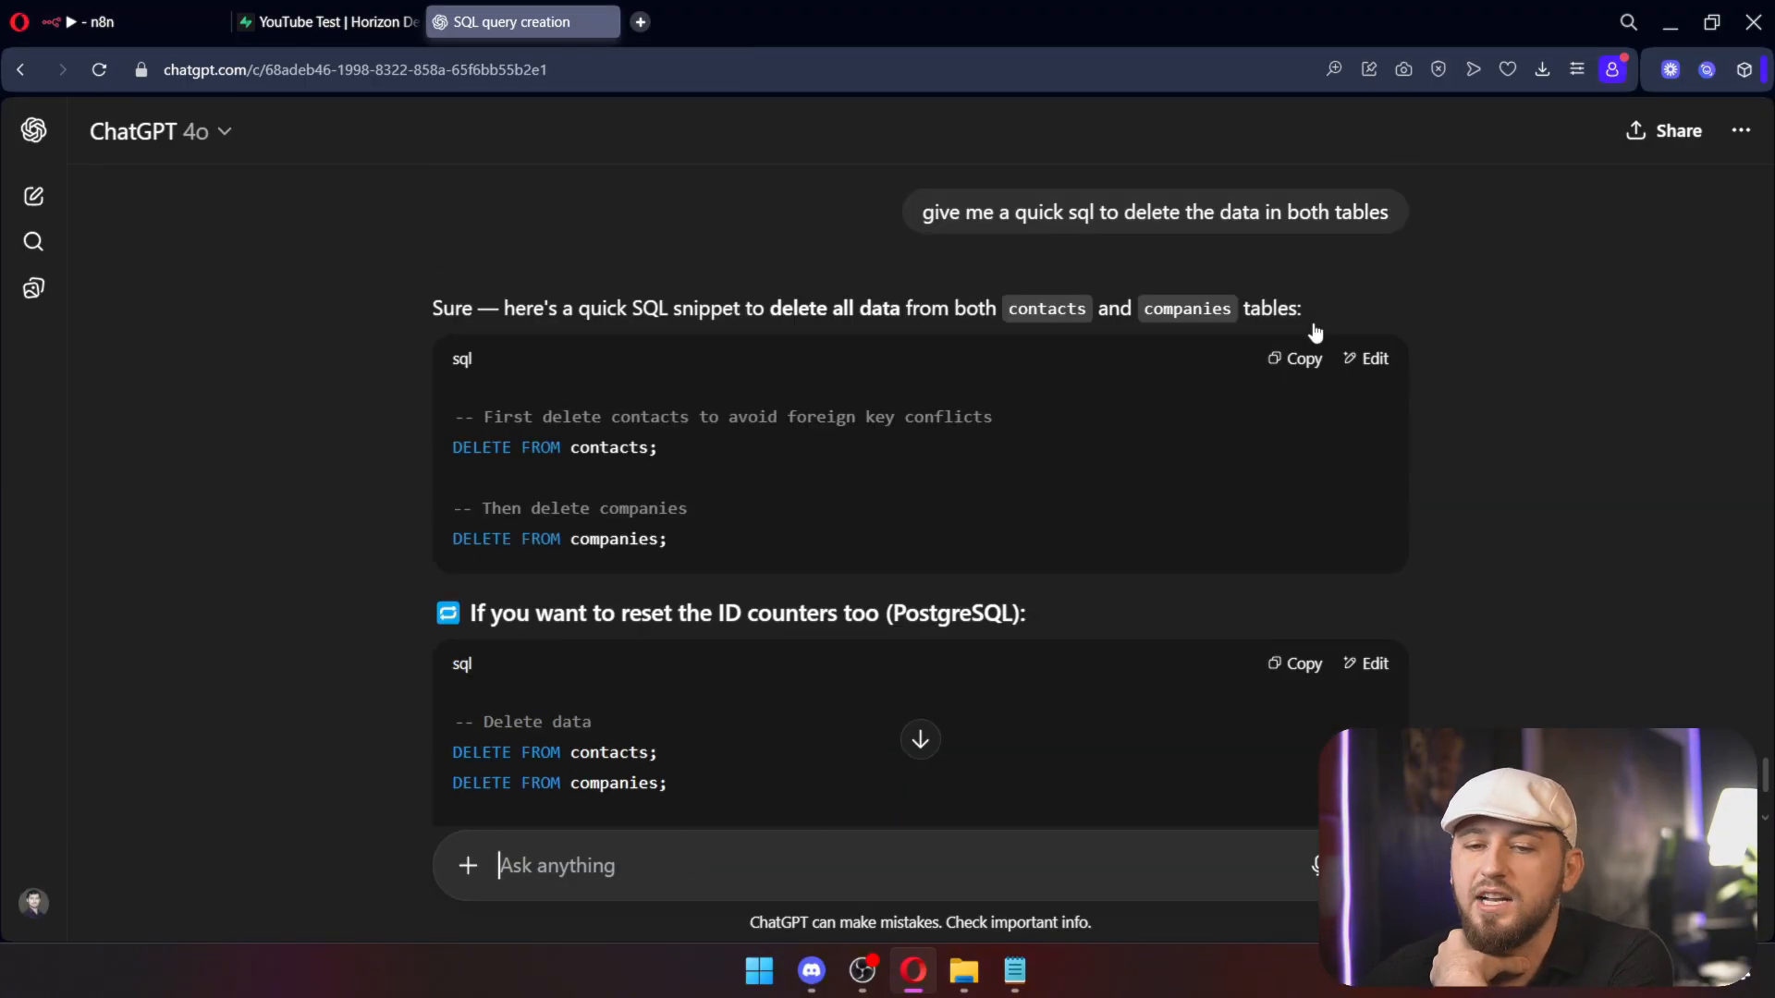
Step: Run ChatGPT's DELETE FROM contacts and companies SQL in Supabase and confirm contacts has 0 records
scroll(1378, 463, "down", 1)
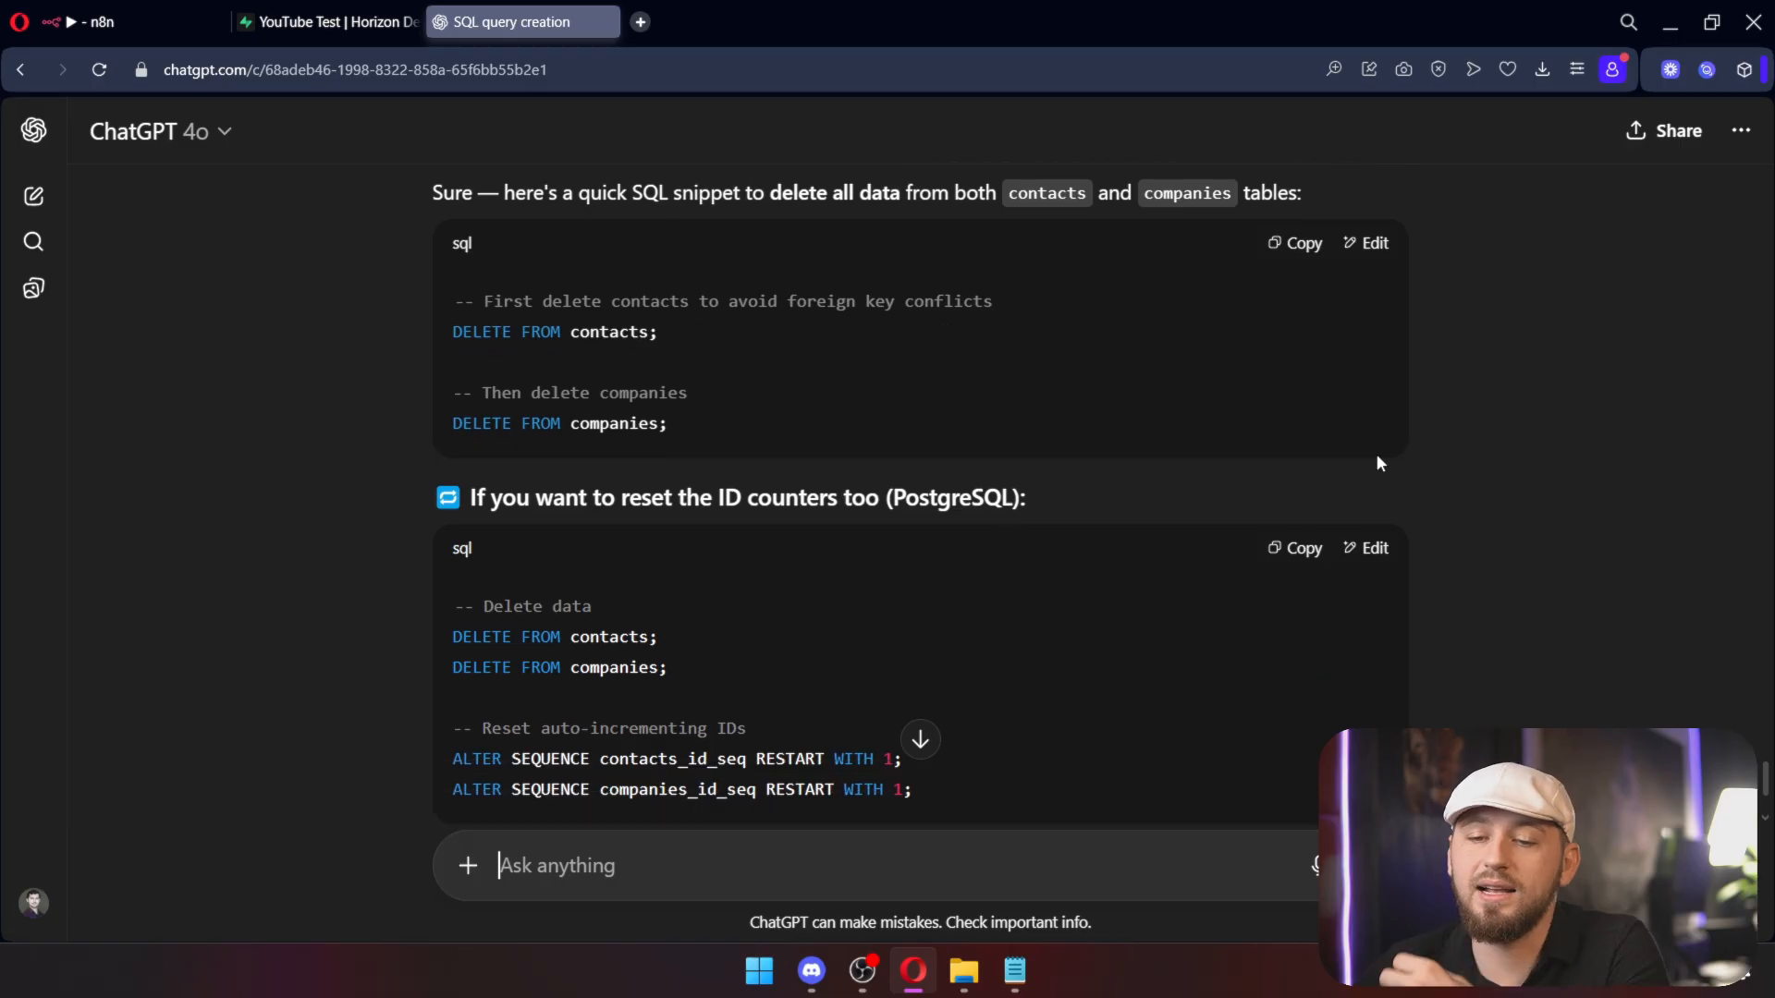
left_click(1281, 554)
left_click(328, 22)
mouse_move(52, 326)
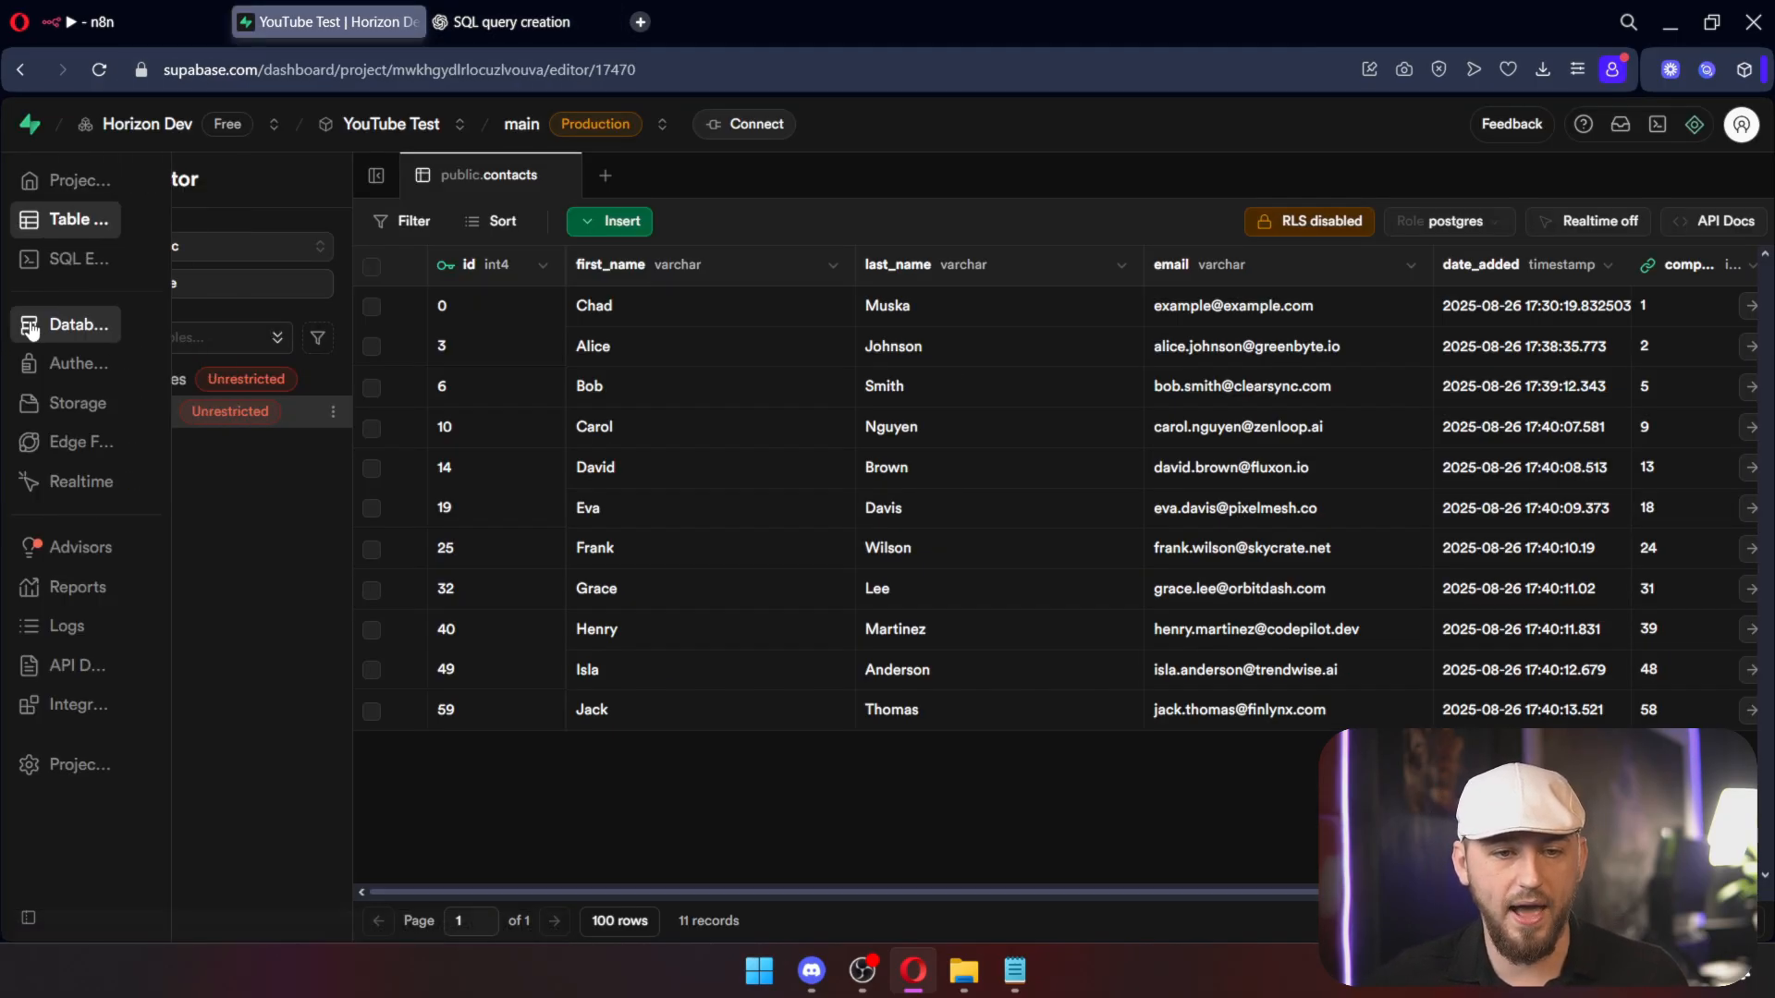
left_click(116, 260)
left_click(1708, 595)
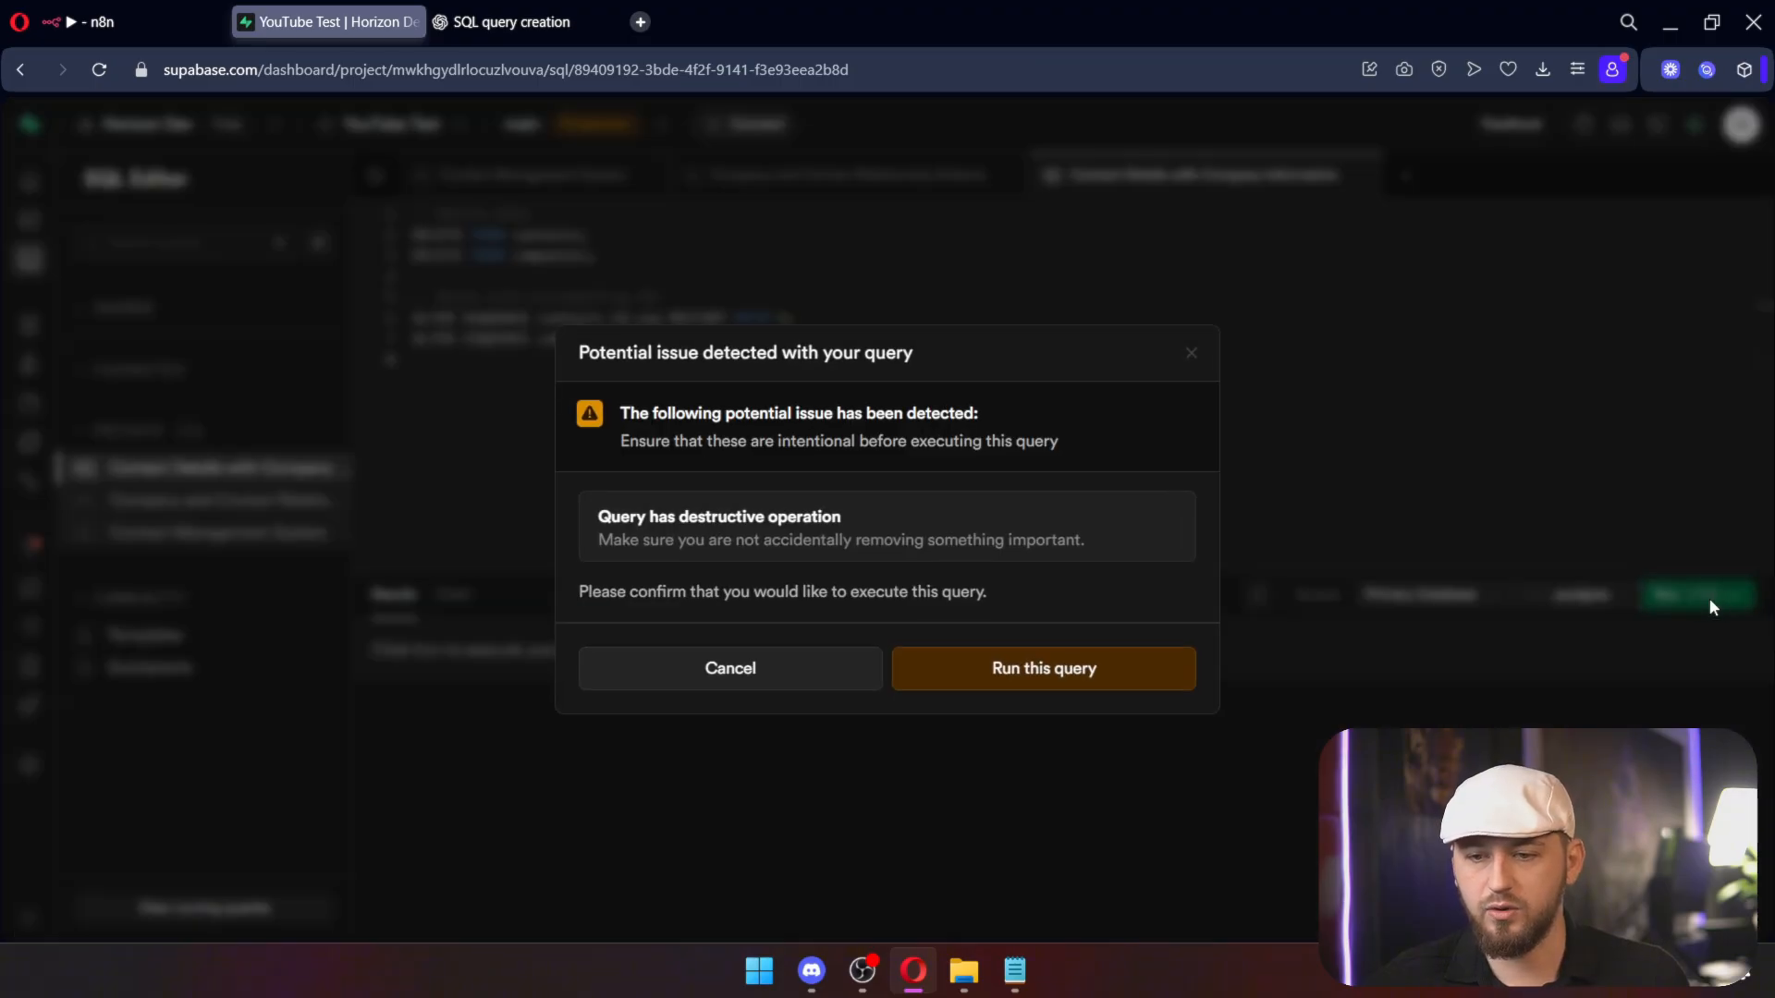
left_click(1090, 669)
left_click(43, 221)
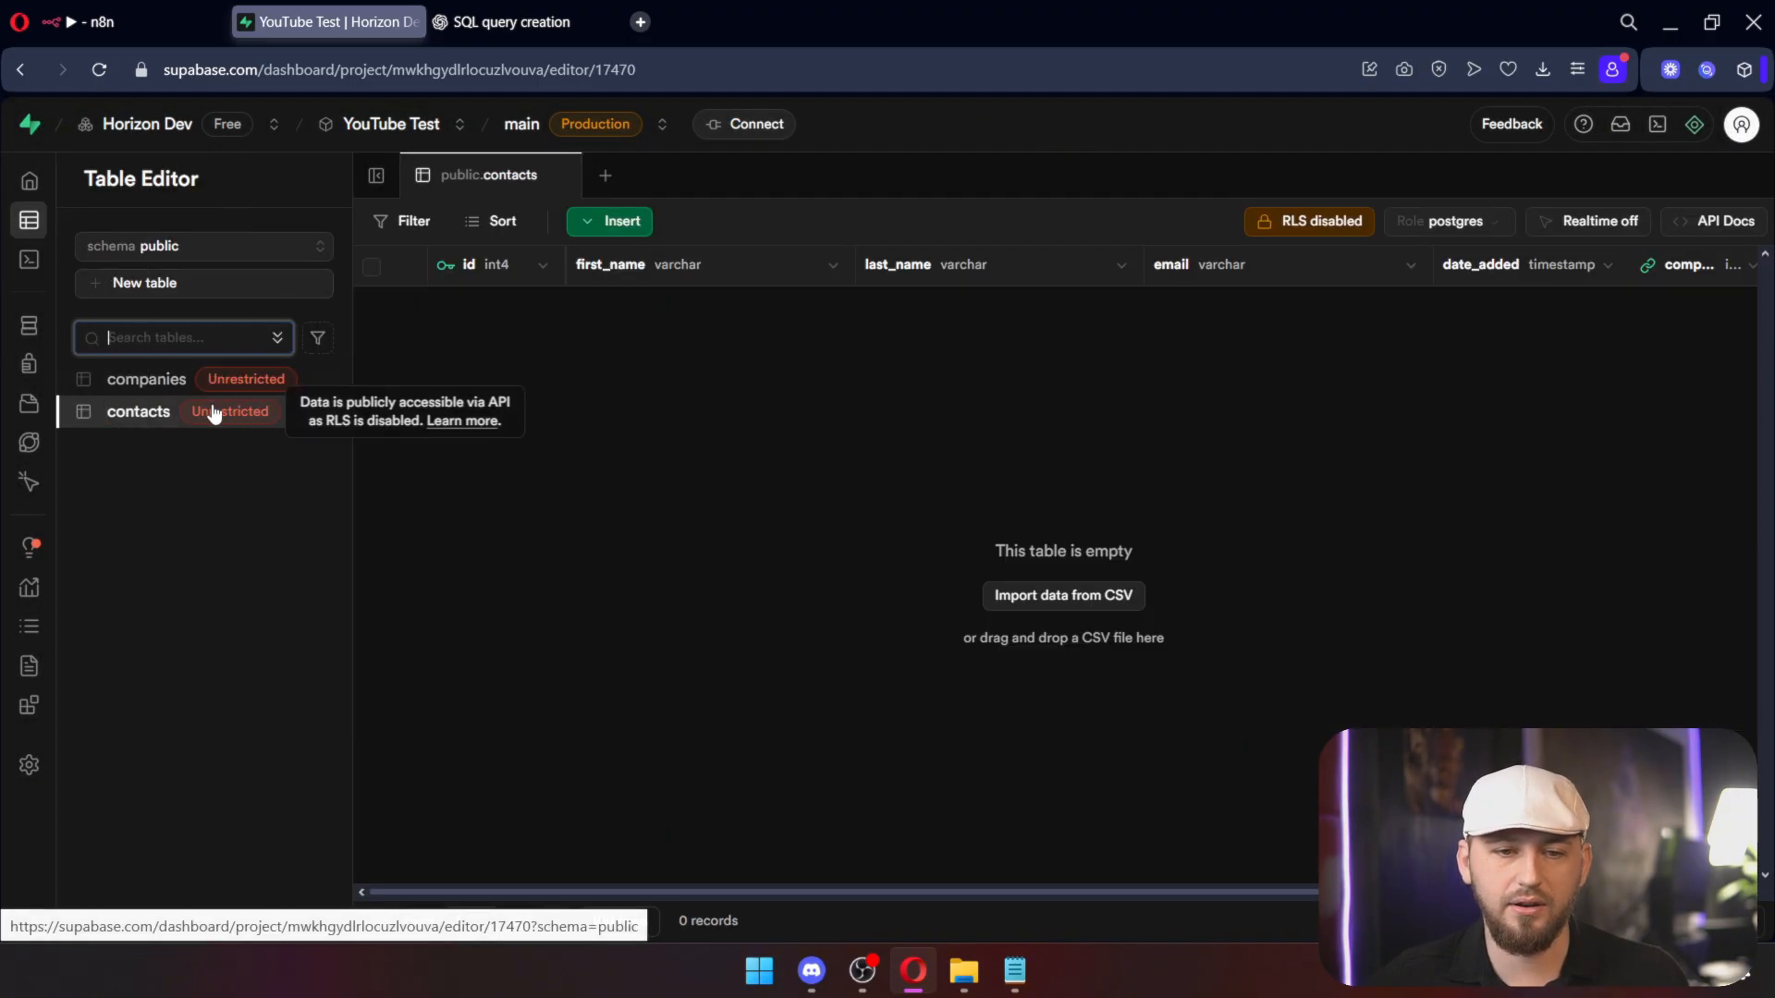
left_click(146, 379)
left_click(137, 21)
left_click(799, 529)
Step: Copy the Test Data node's ten-item output in JSON view
double_click(449, 387)
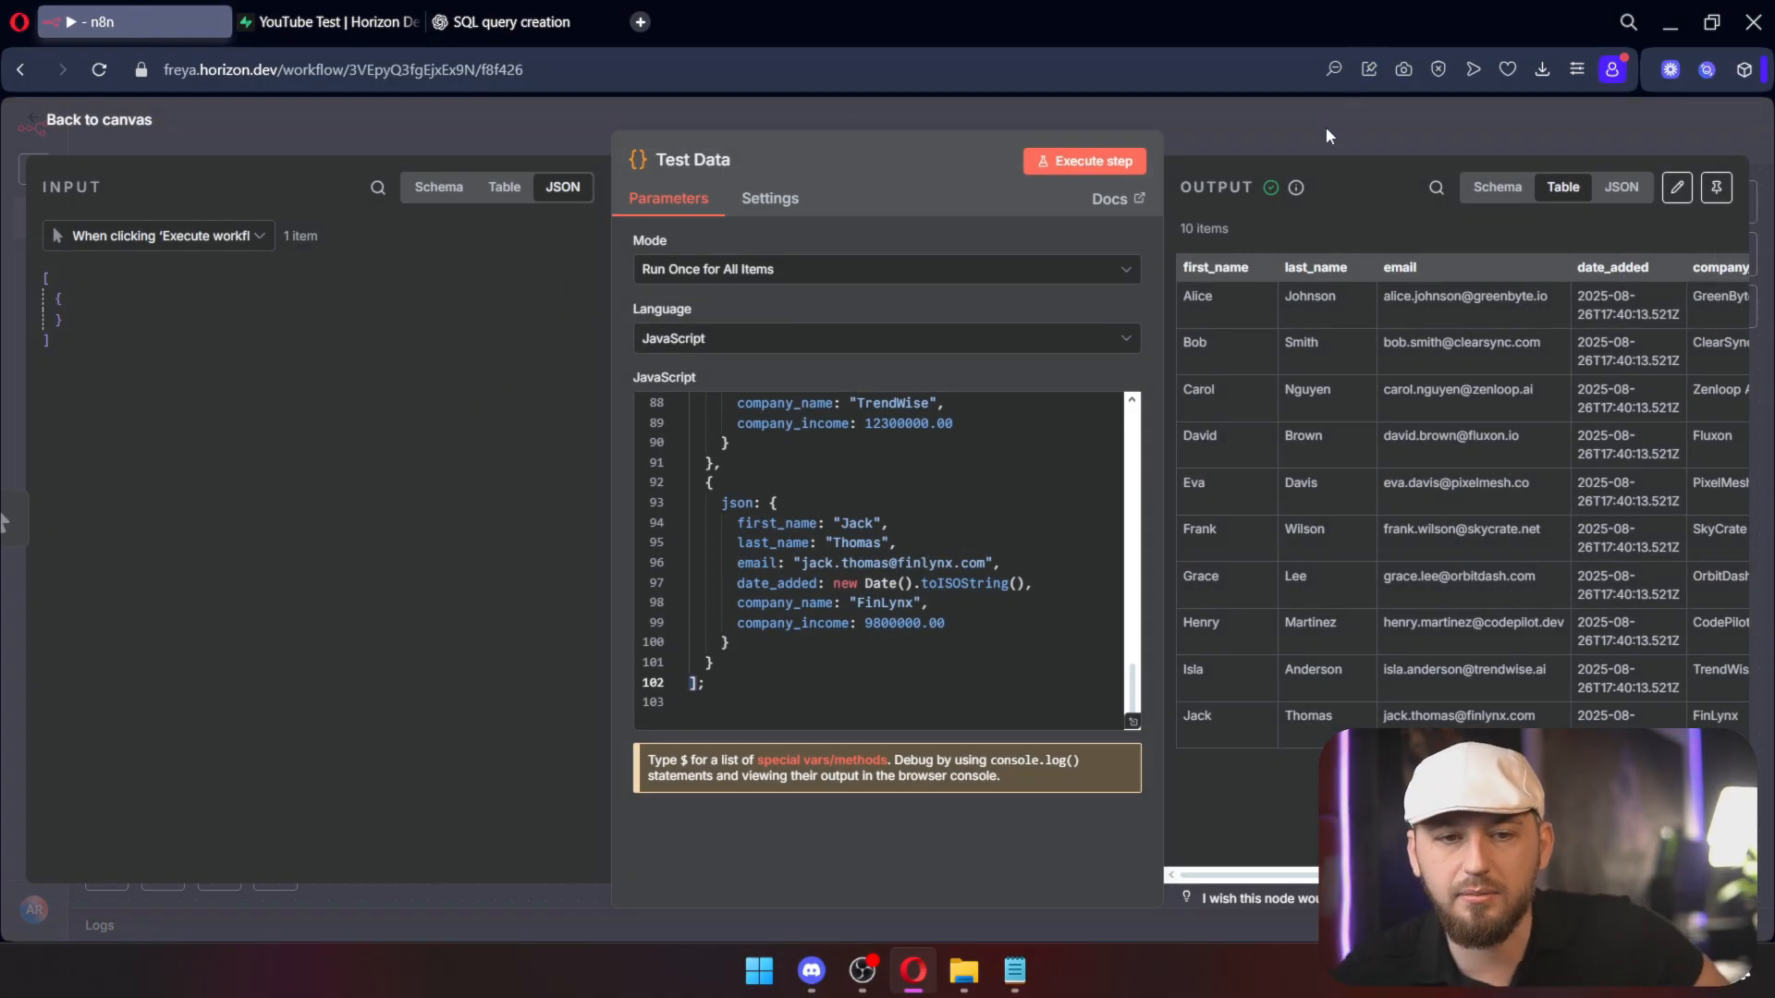
key("Escape")
double_click(464, 375)
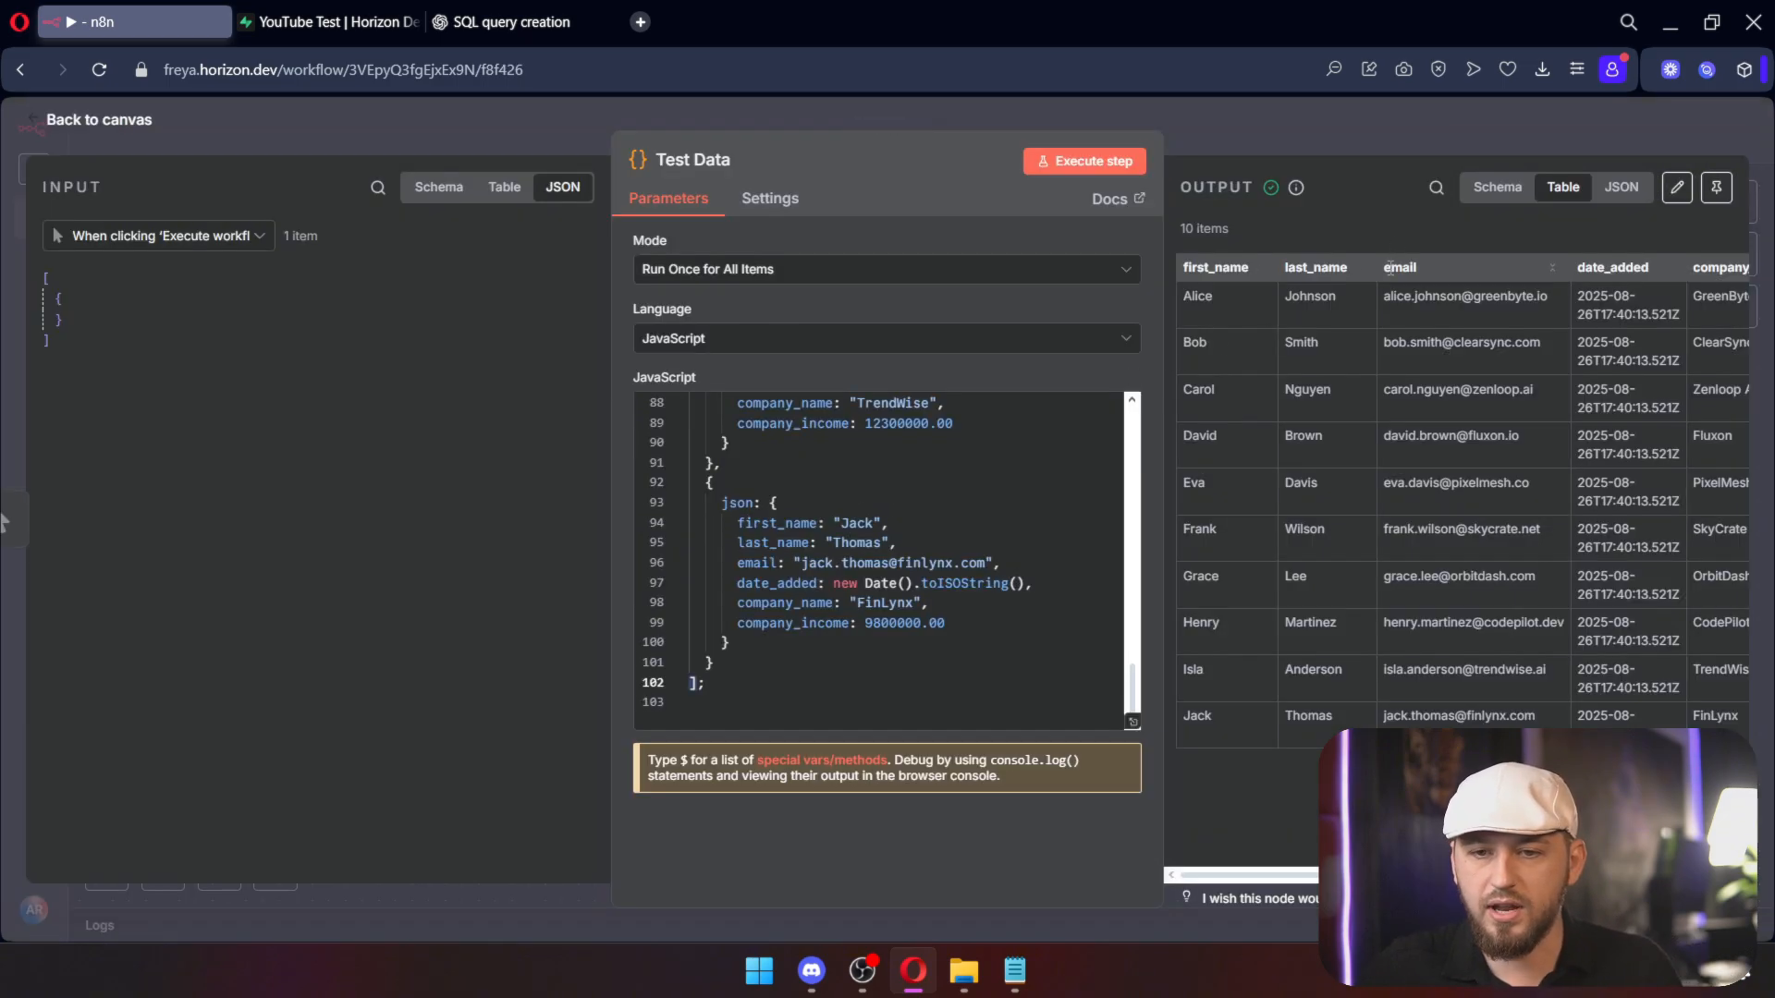
left_click(1497, 187)
left_click(1621, 187)
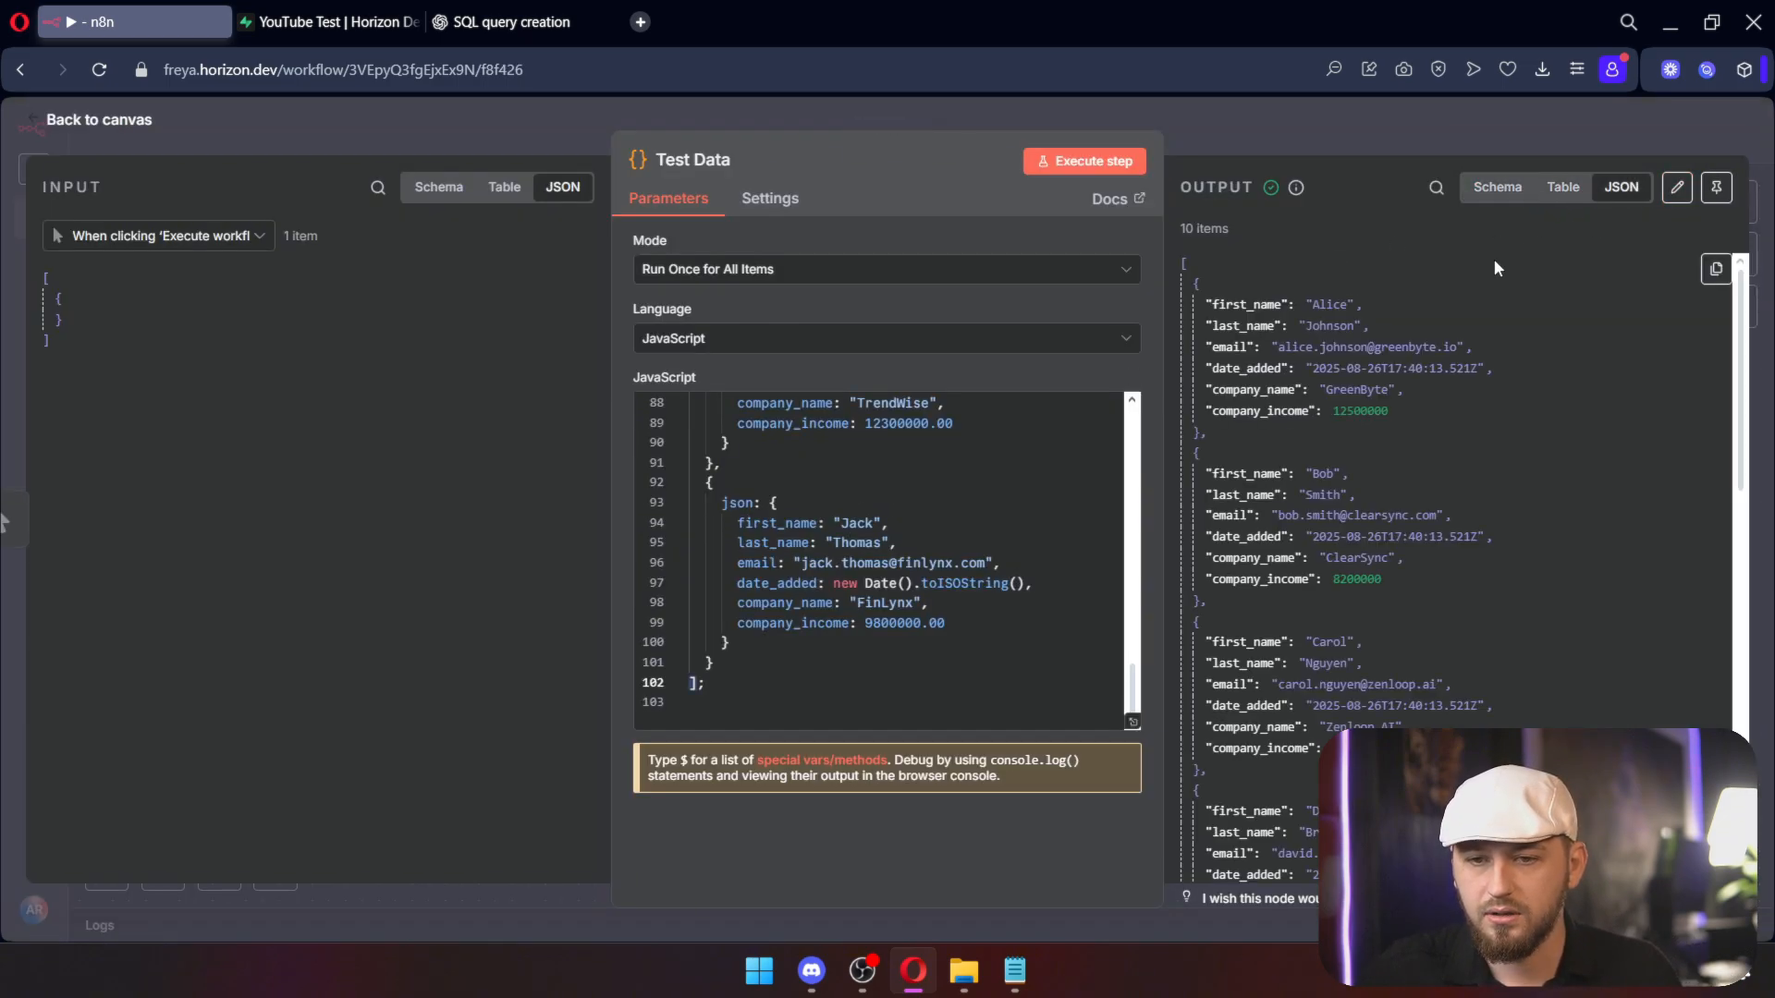
left_click(1719, 265)
Step: Send ChatGPT the pasted JSON, asking for nodes that insert it dynamically with one query
left_click(524, 21)
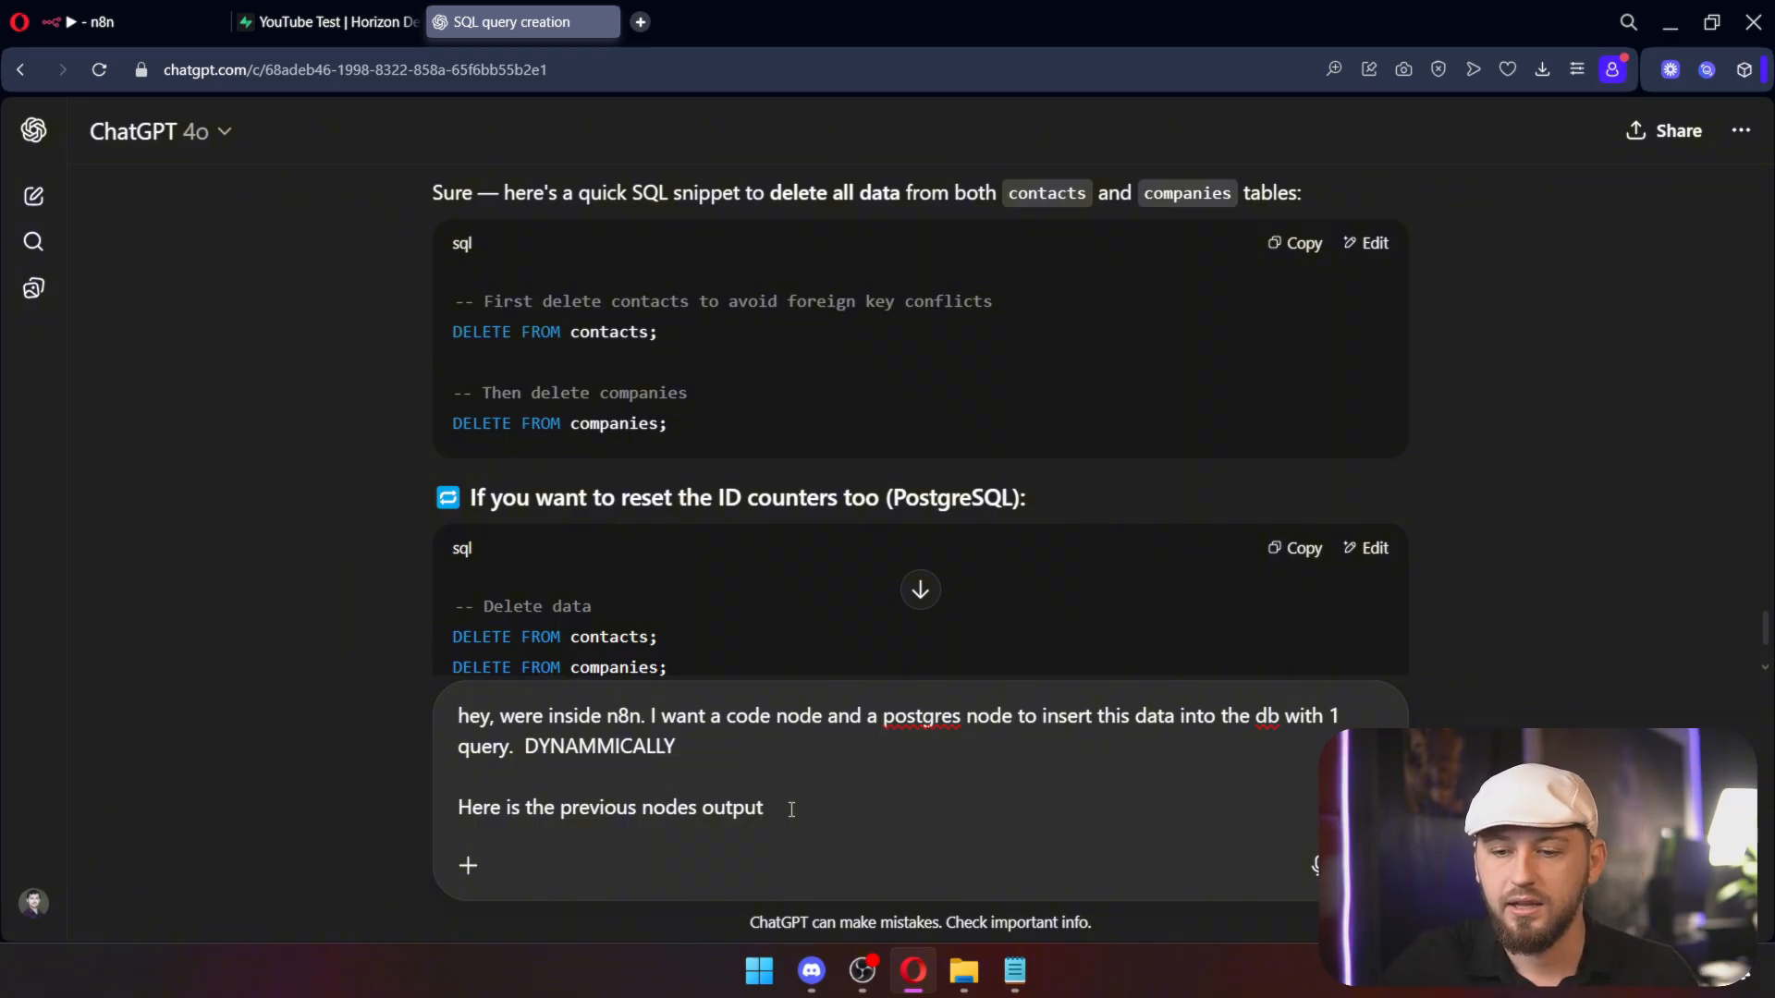
key("shift+Return")
key("shift+Return")
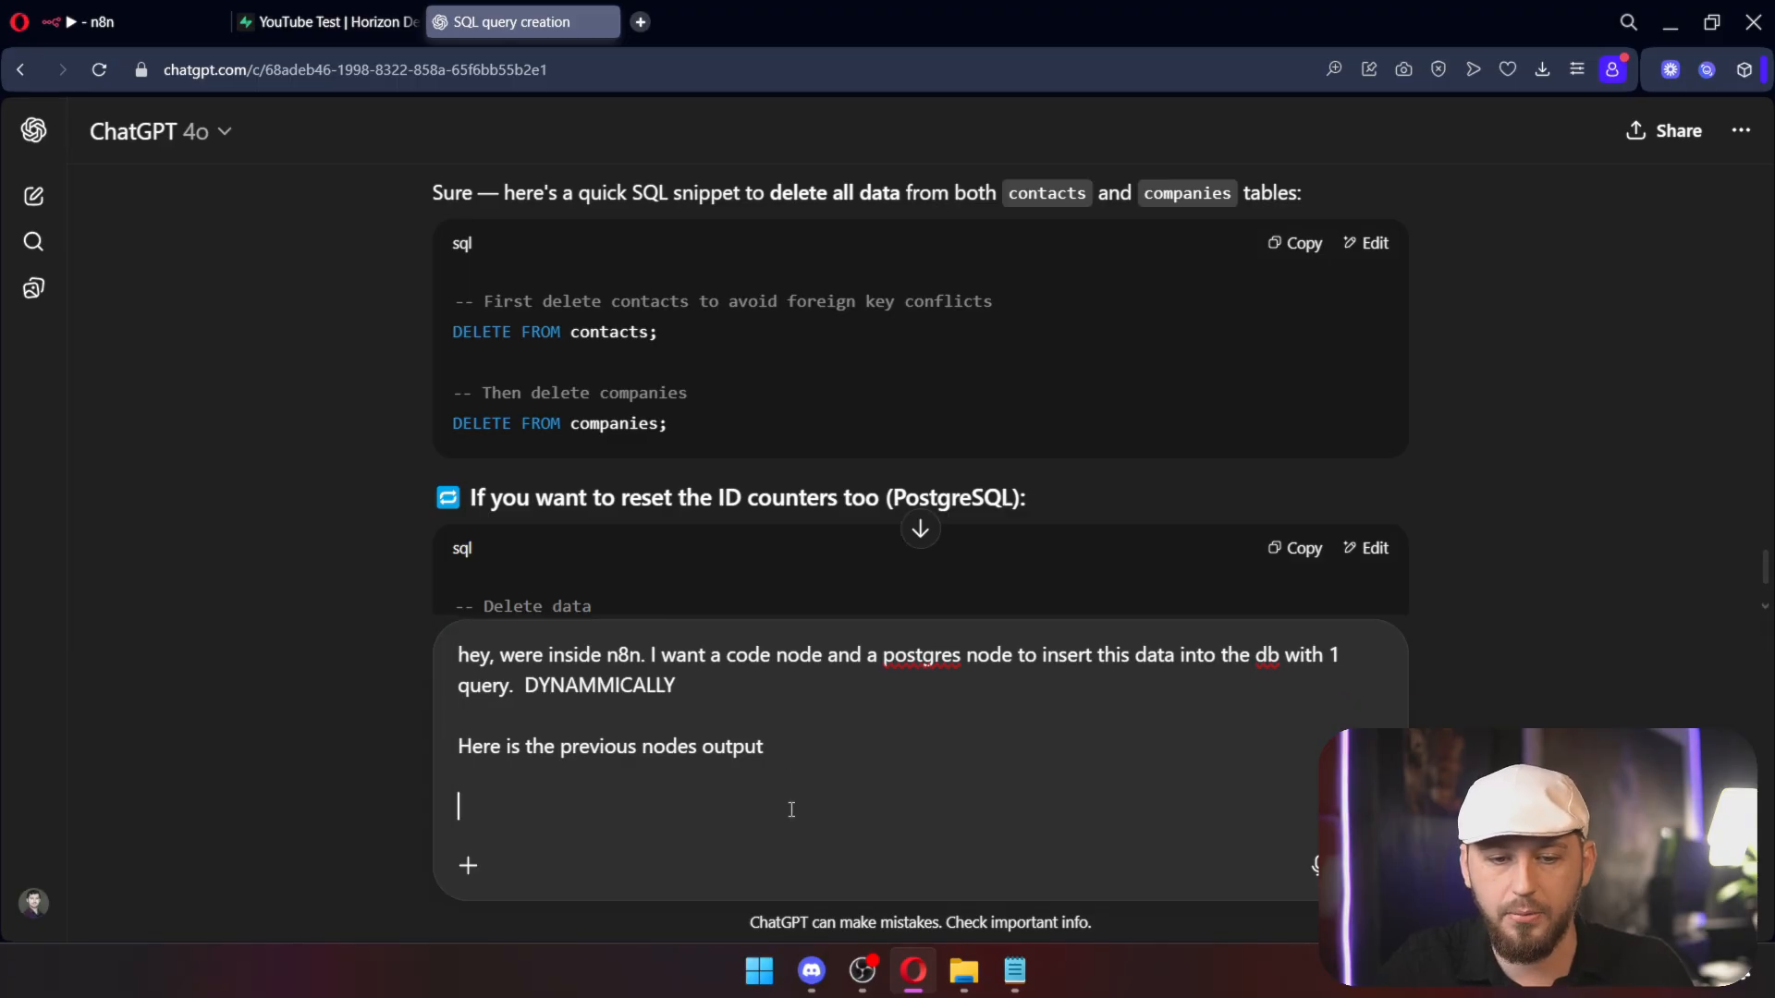
key("ctrl+v")
key("Return")
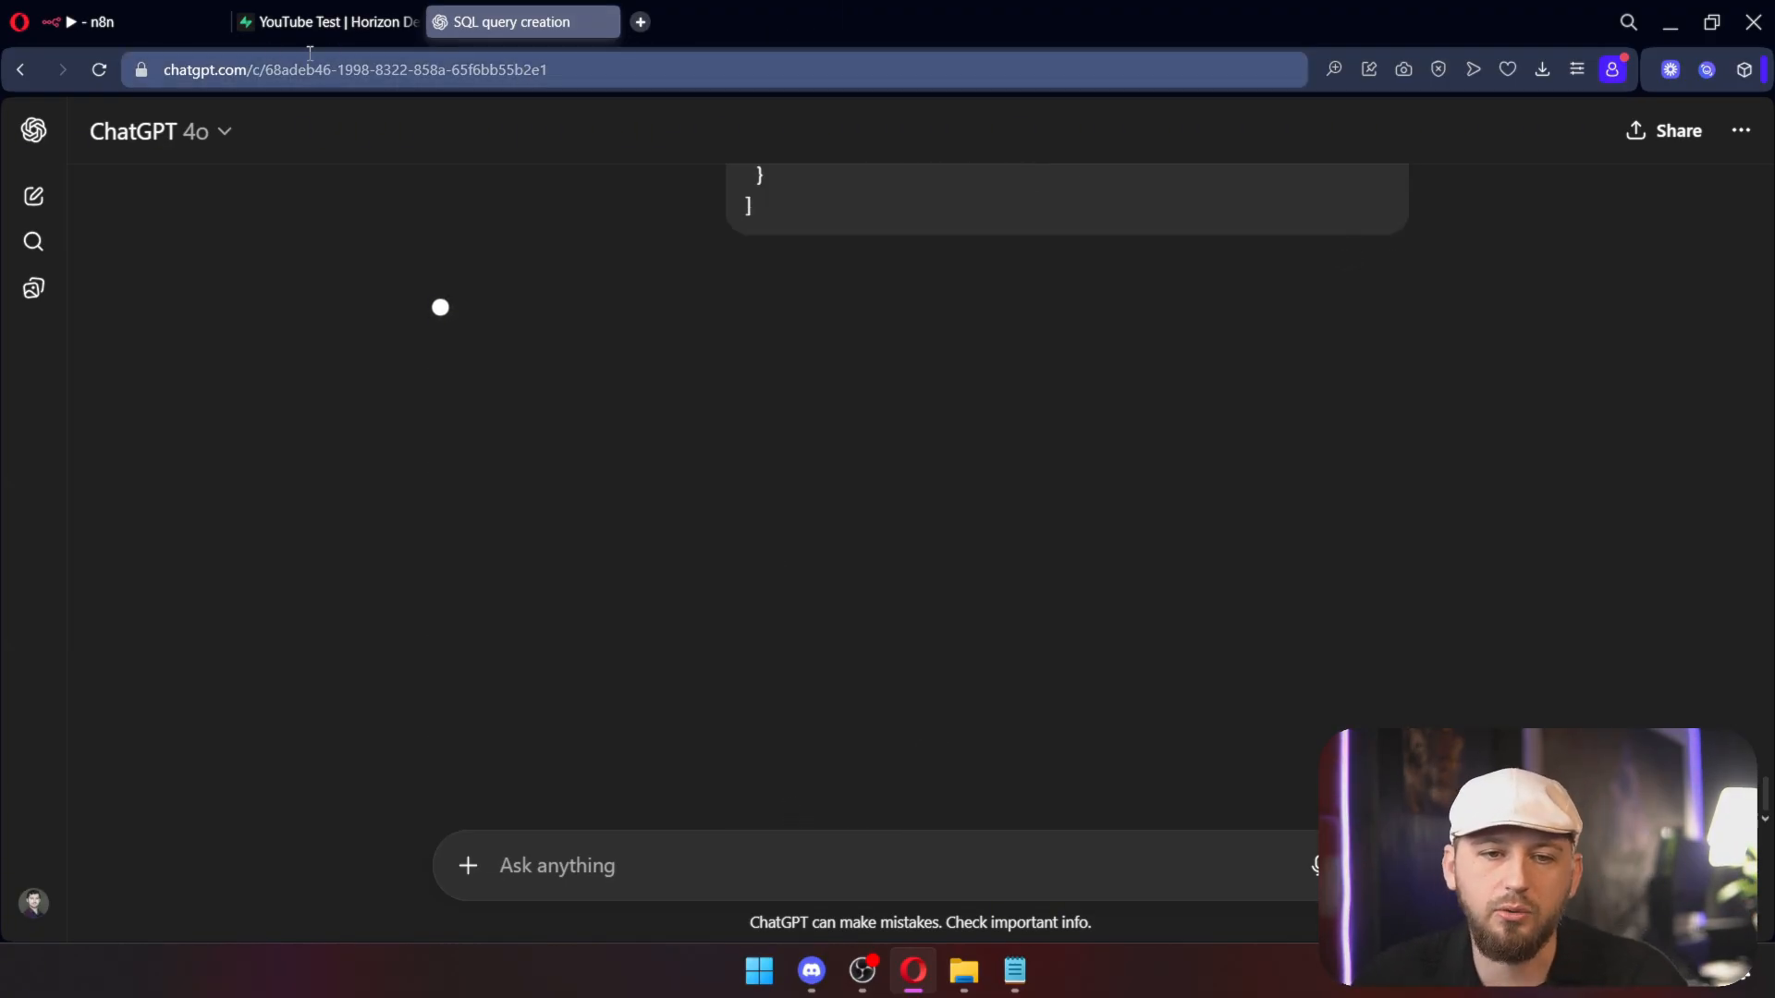
left_click(334, 22)
left_click(117, 18)
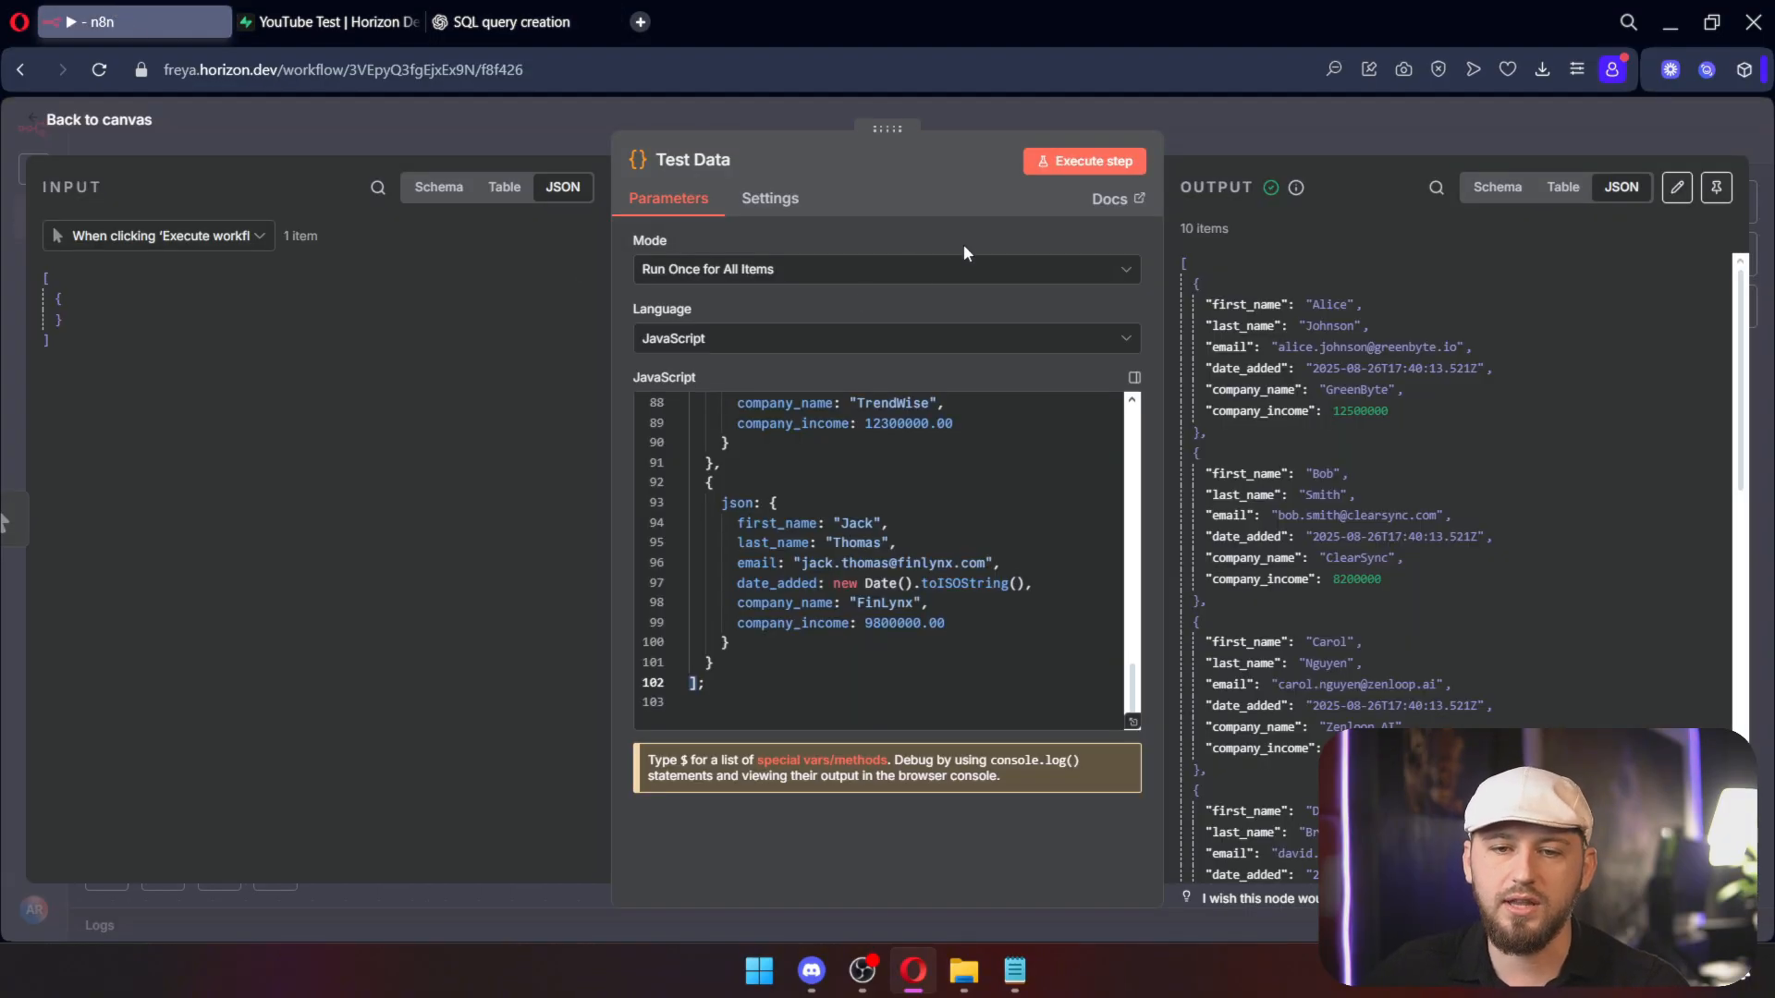
left_click(1276, 129)
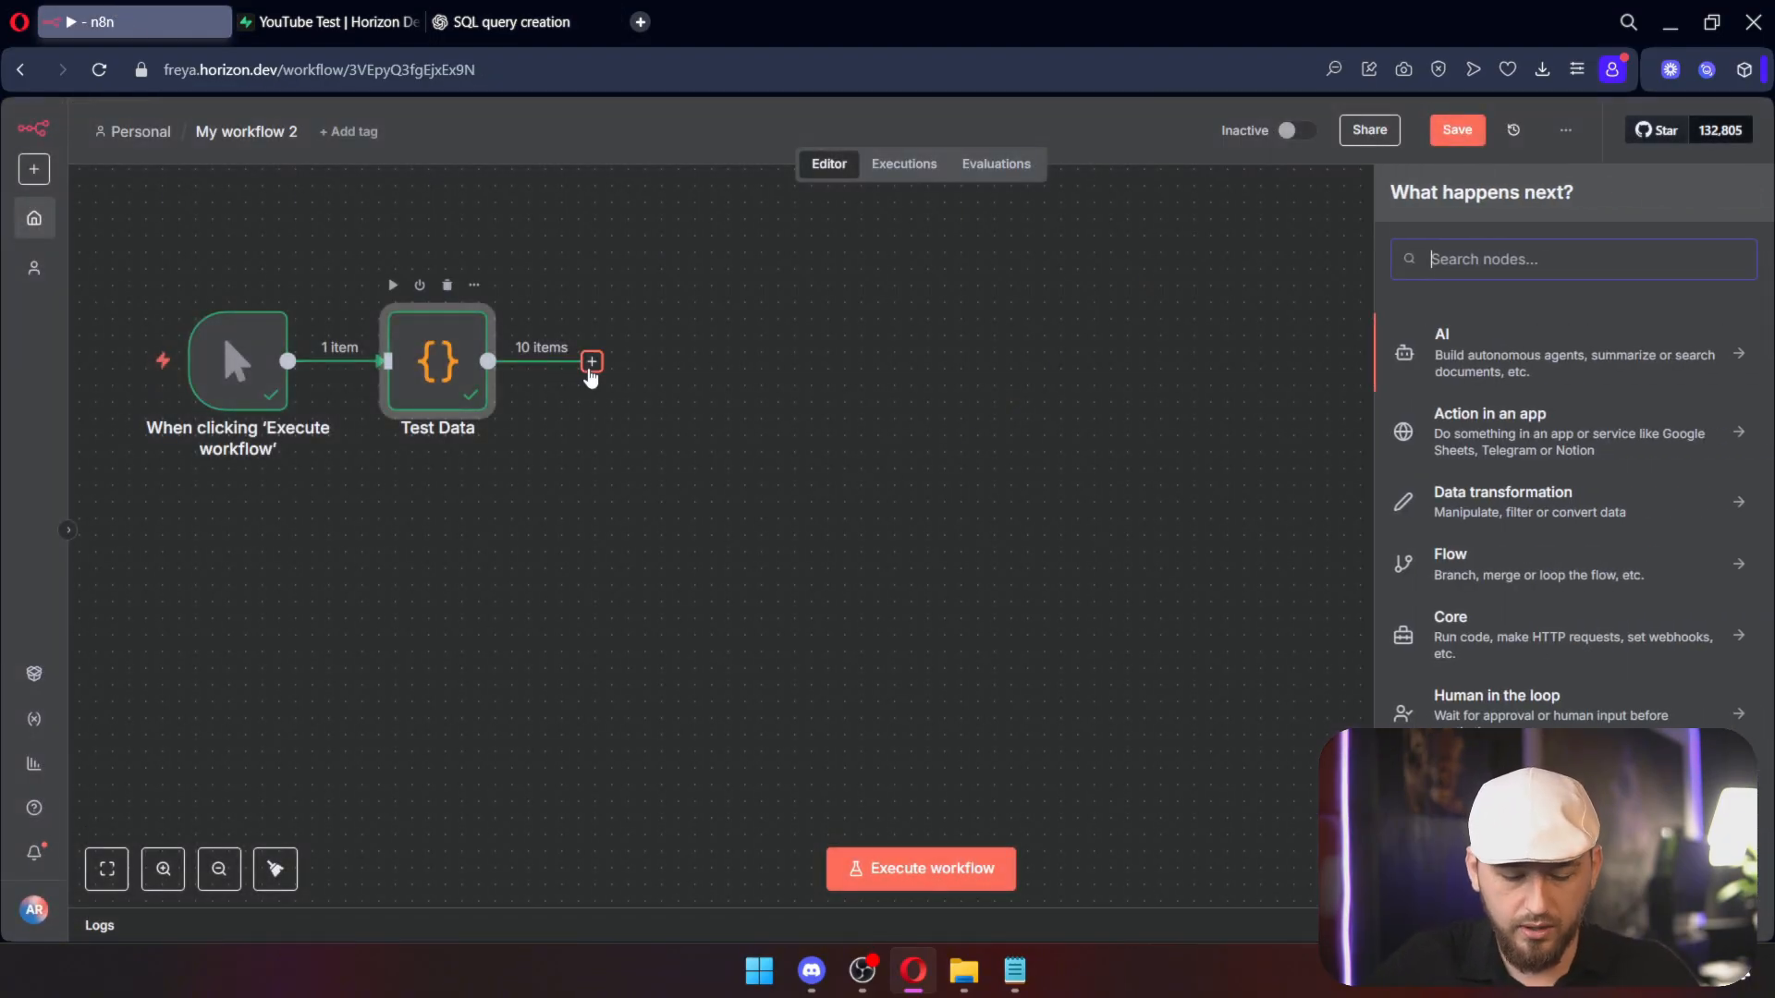
Step: Add a Code node named Format SQL after Test Data and copy ChatGPT's SQL-building code
type("c")
key("Return")
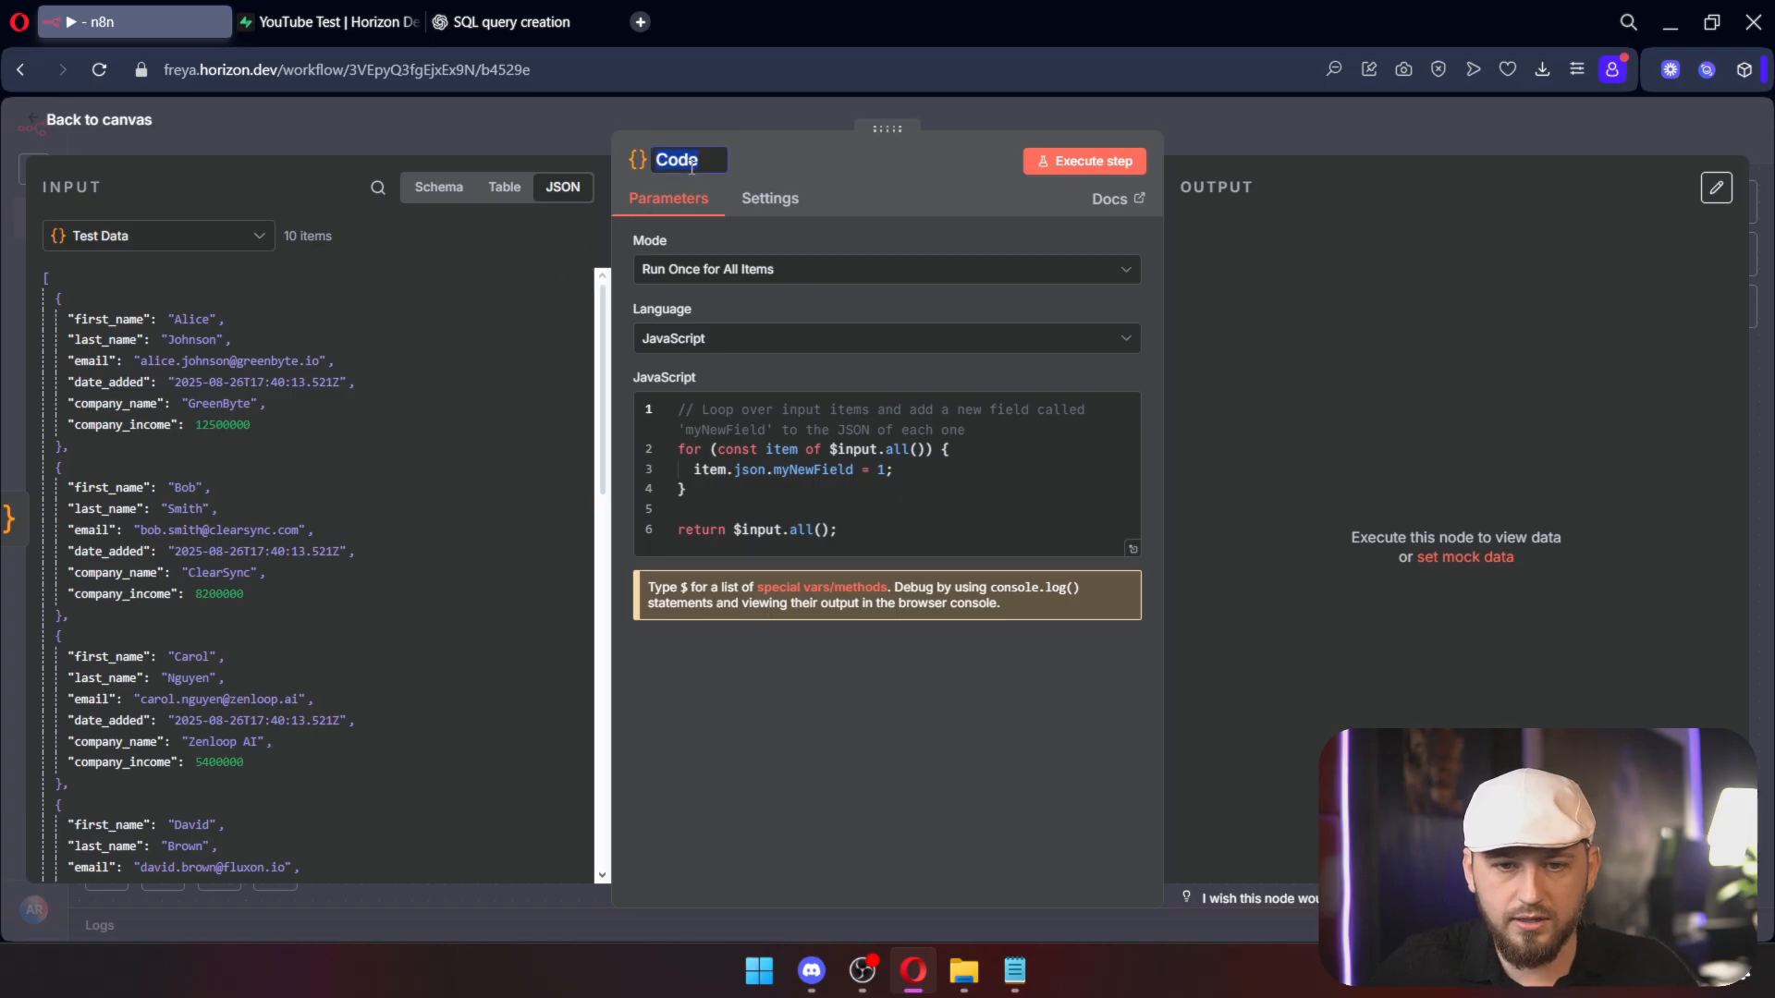
type("Format SQL")
left_click_drag(1169, 318, 445, 311)
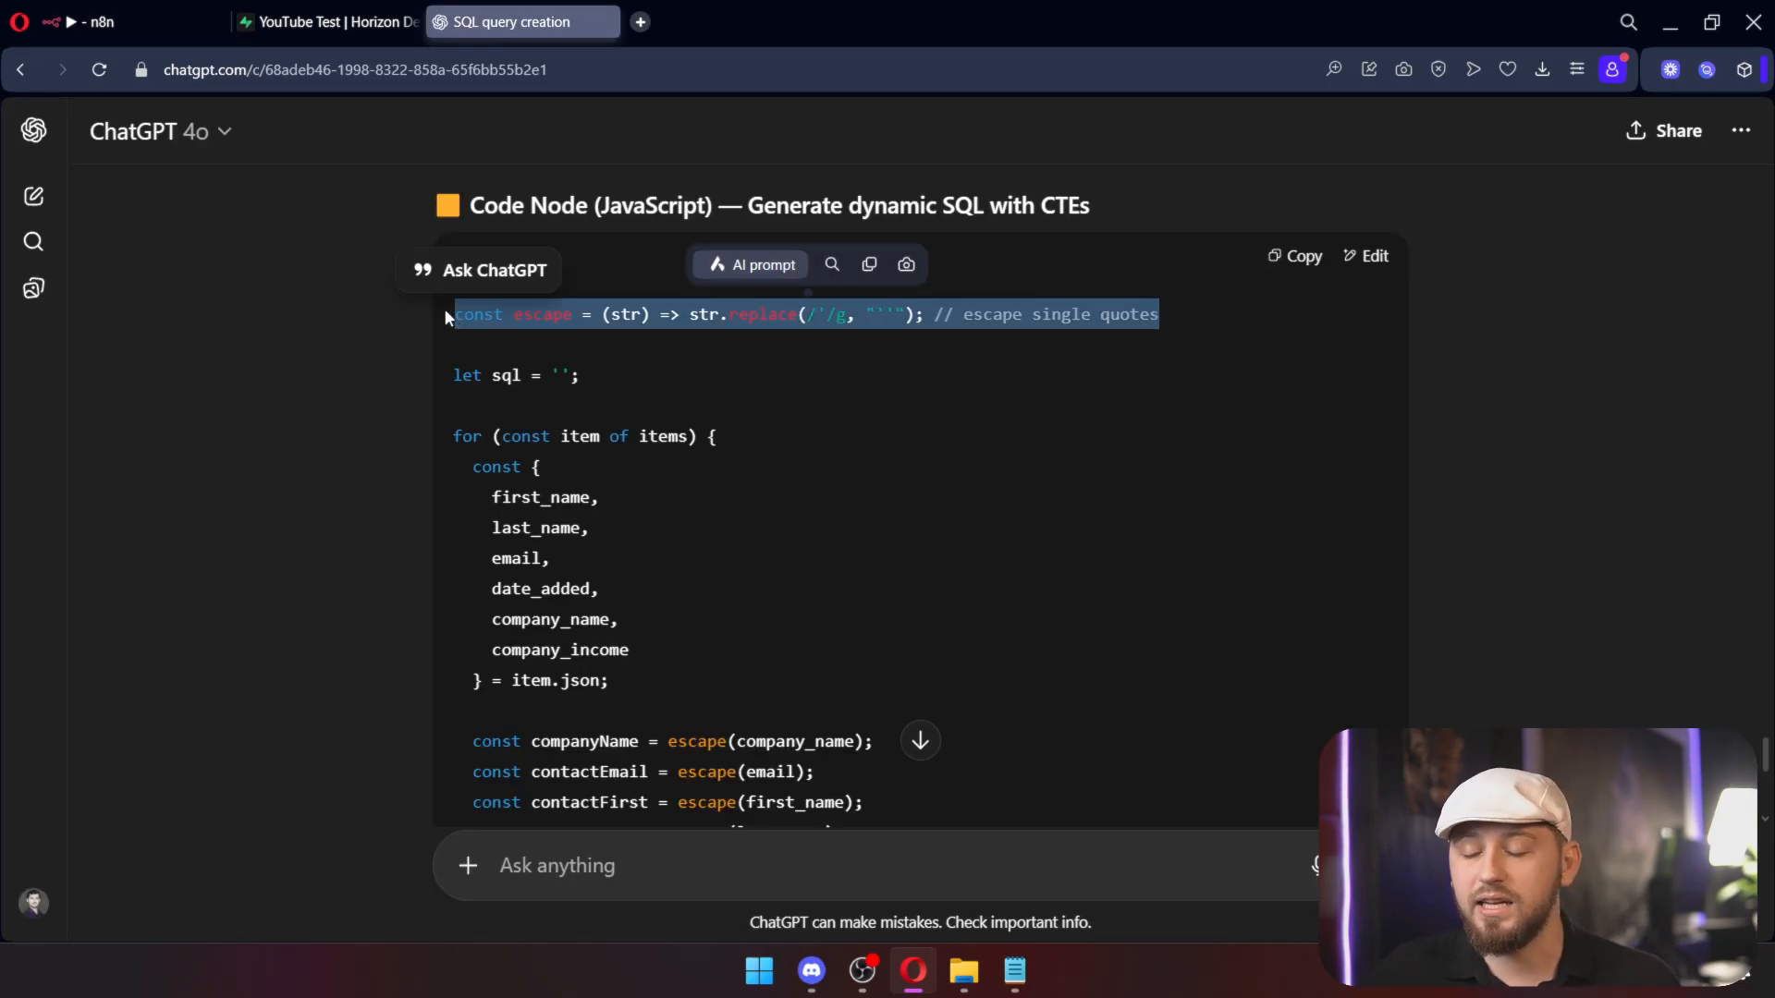
scroll(704, 425, "down", 4)
scroll(704, 433, "up", 5)
scroll(705, 432, "down", 4)
scroll(696, 421, "down", 4)
scroll(1244, 225, "up", 10)
left_click(1298, 488)
scroll(1077, 435, "down", 14)
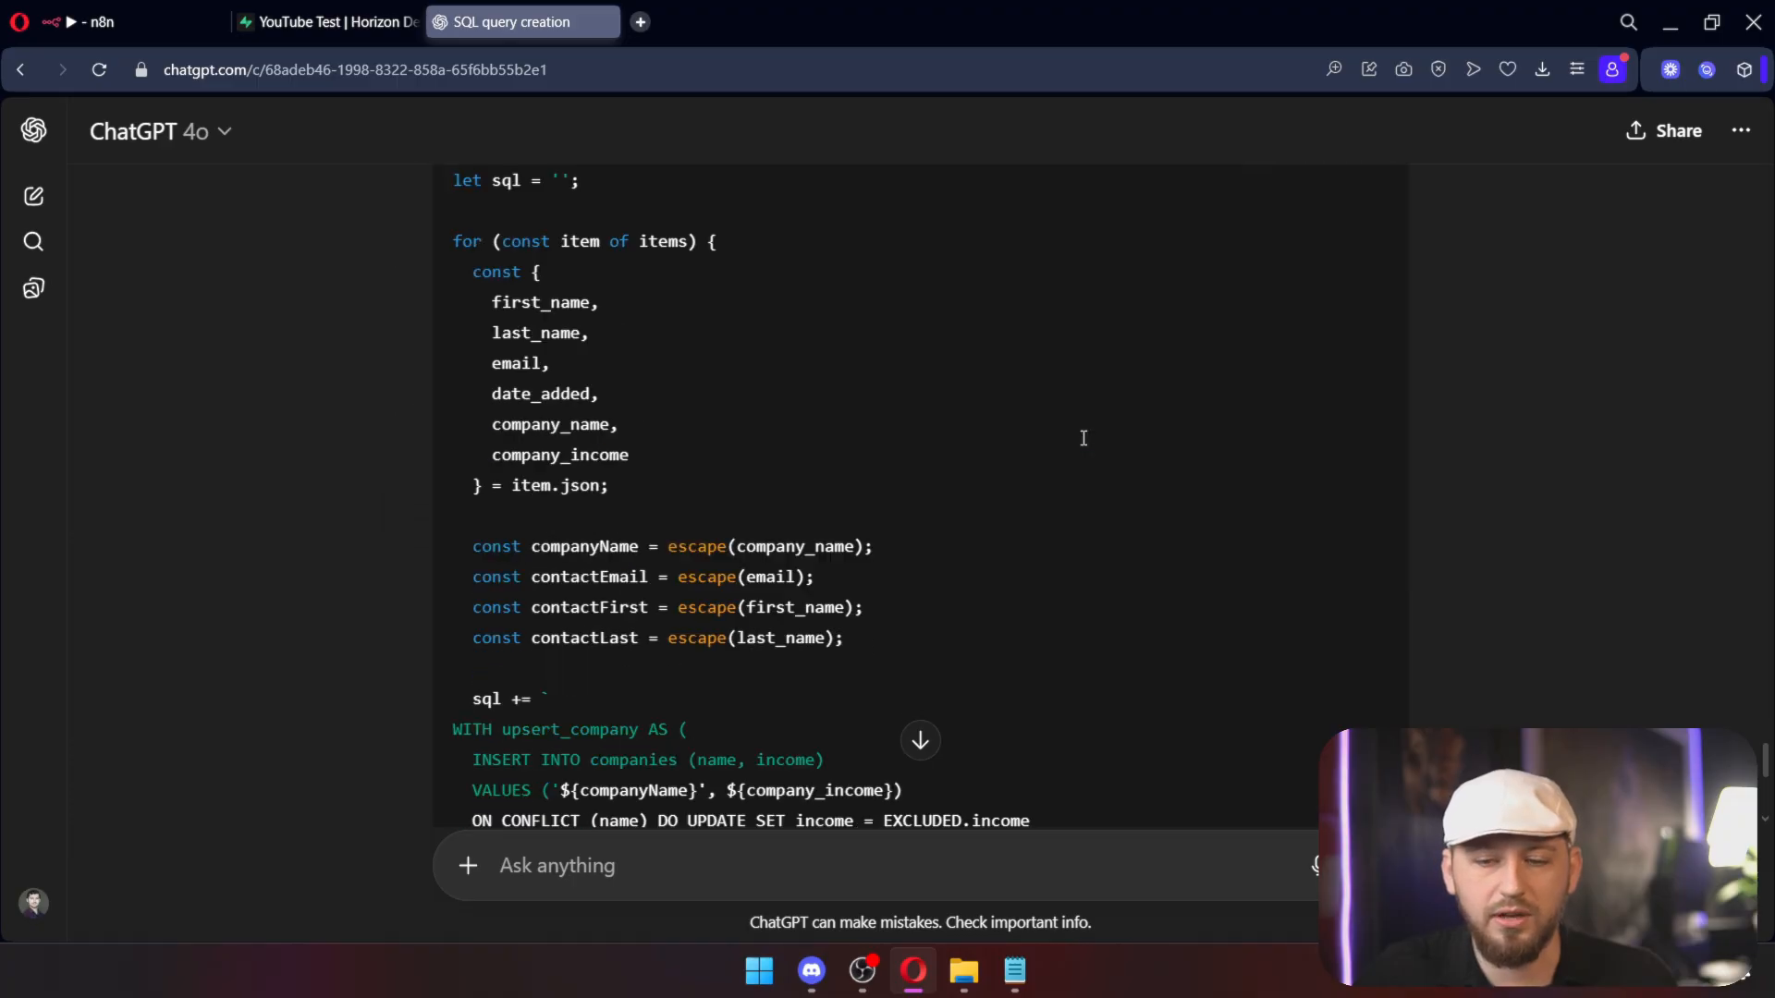
Step: Paste the code into Format SQL and run it to produce one combined query from 10 items
left_click(166, 22)
left_click(1016, 536)
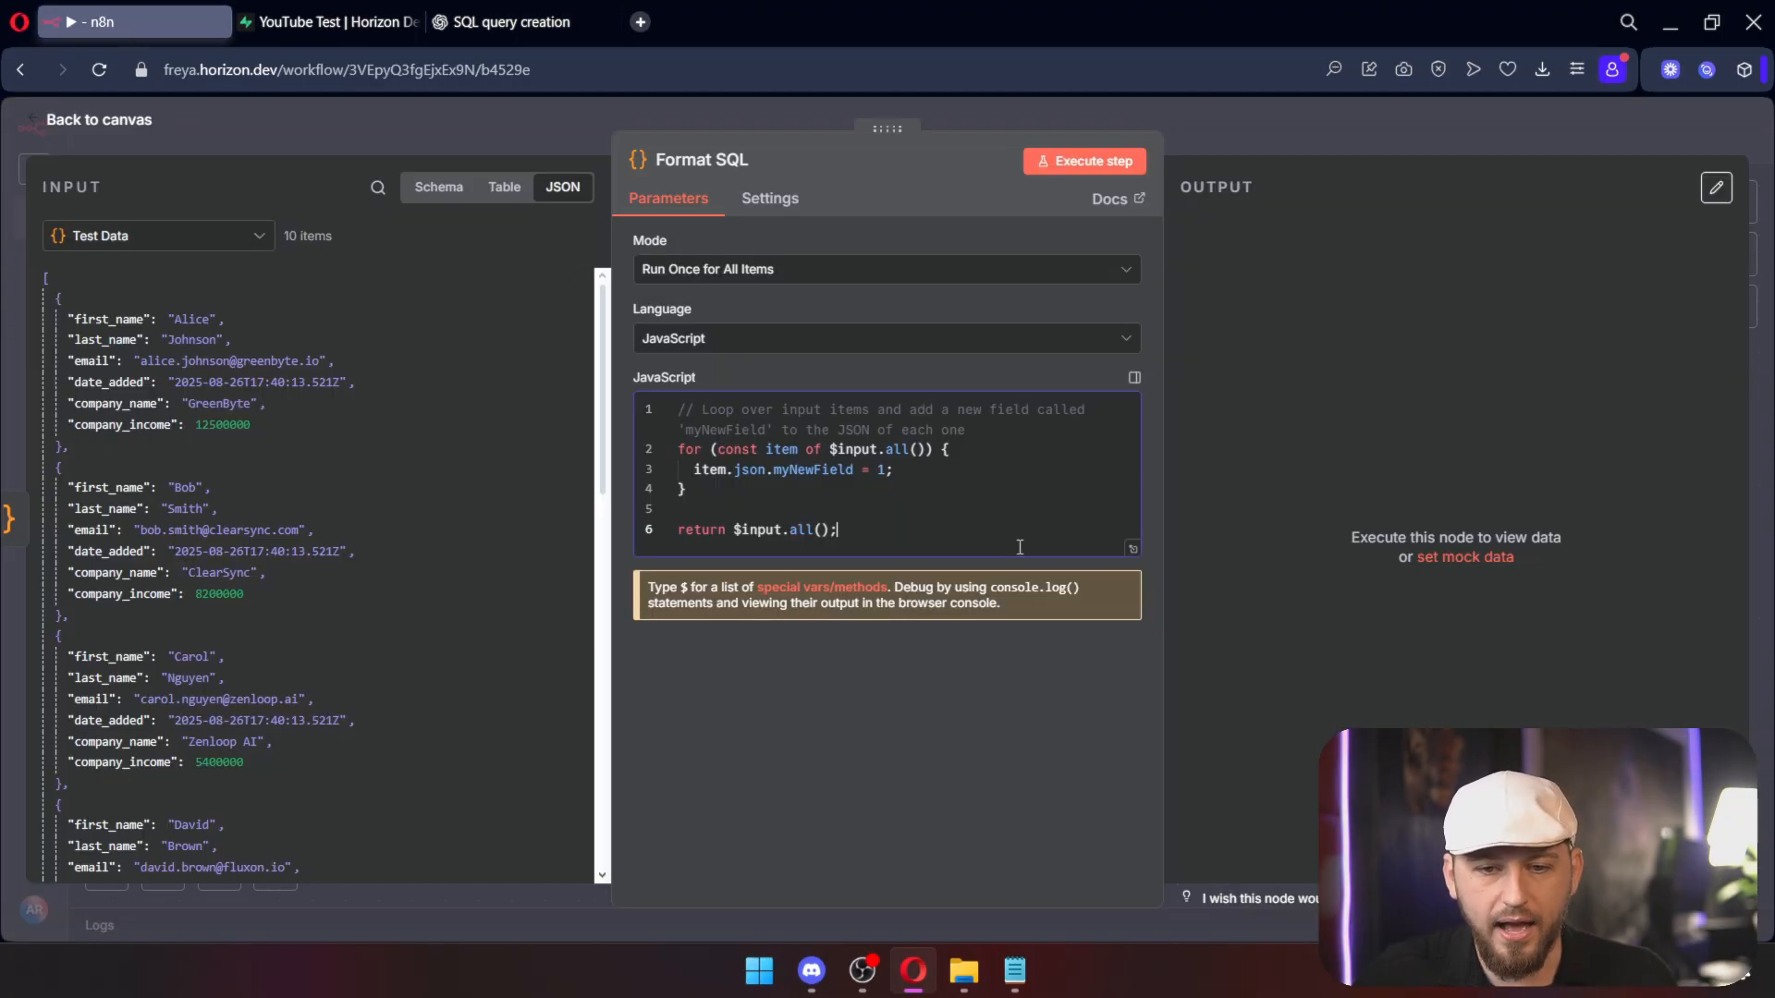
key("ctrl+a")
key("ctrl+v")
left_click(1087, 163)
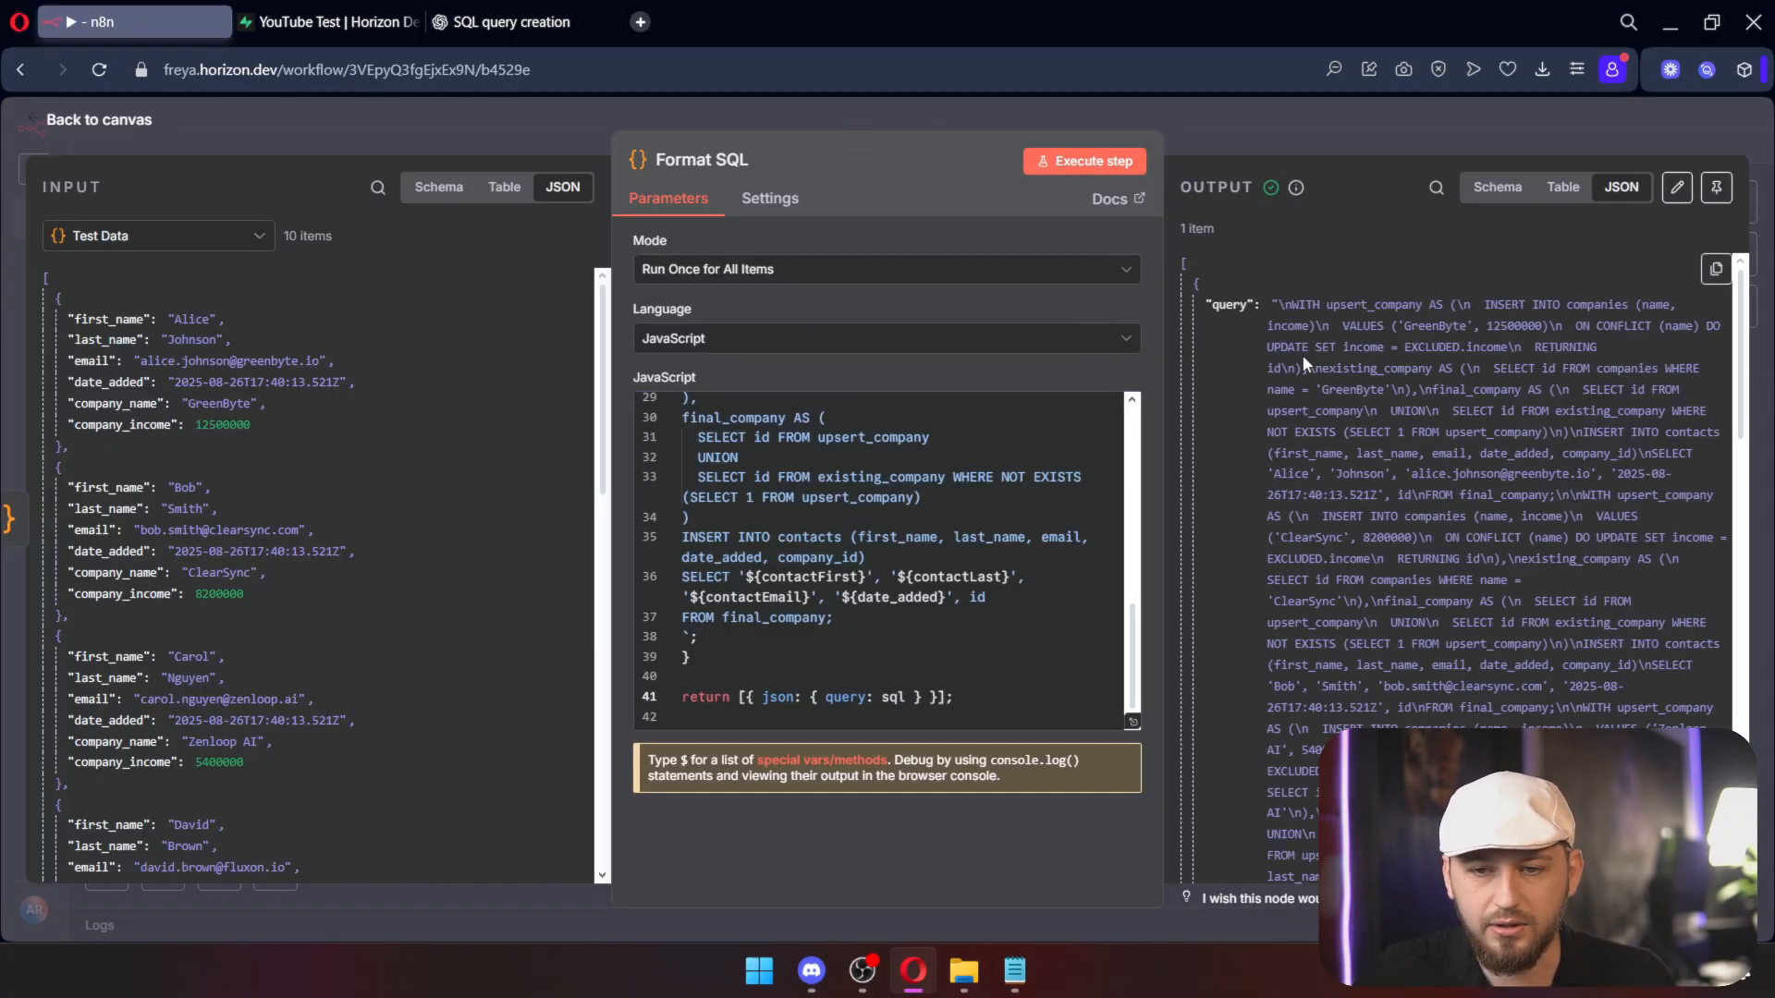
scroll(1294, 351, "down", 5)
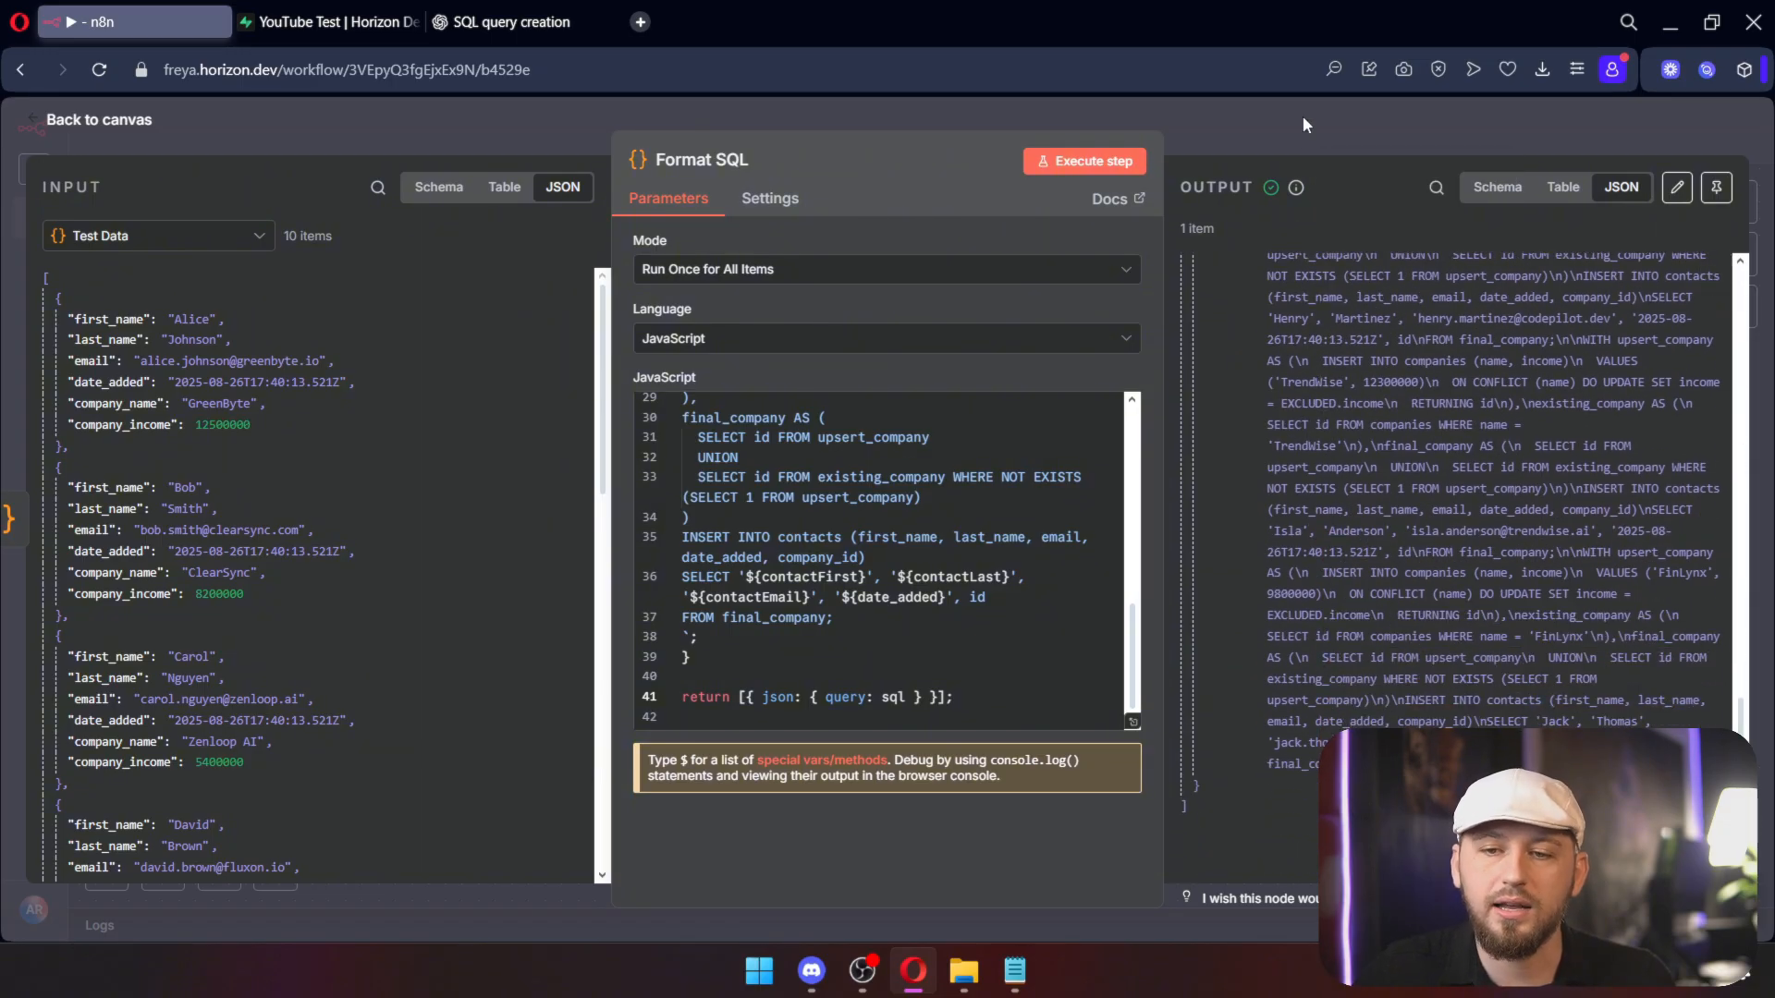
left_click(1302, 114)
left_click(807, 363)
Step: Add a Postgres Execute a SQL query node running {{ $json.query }}, returning success: true
type("pos")
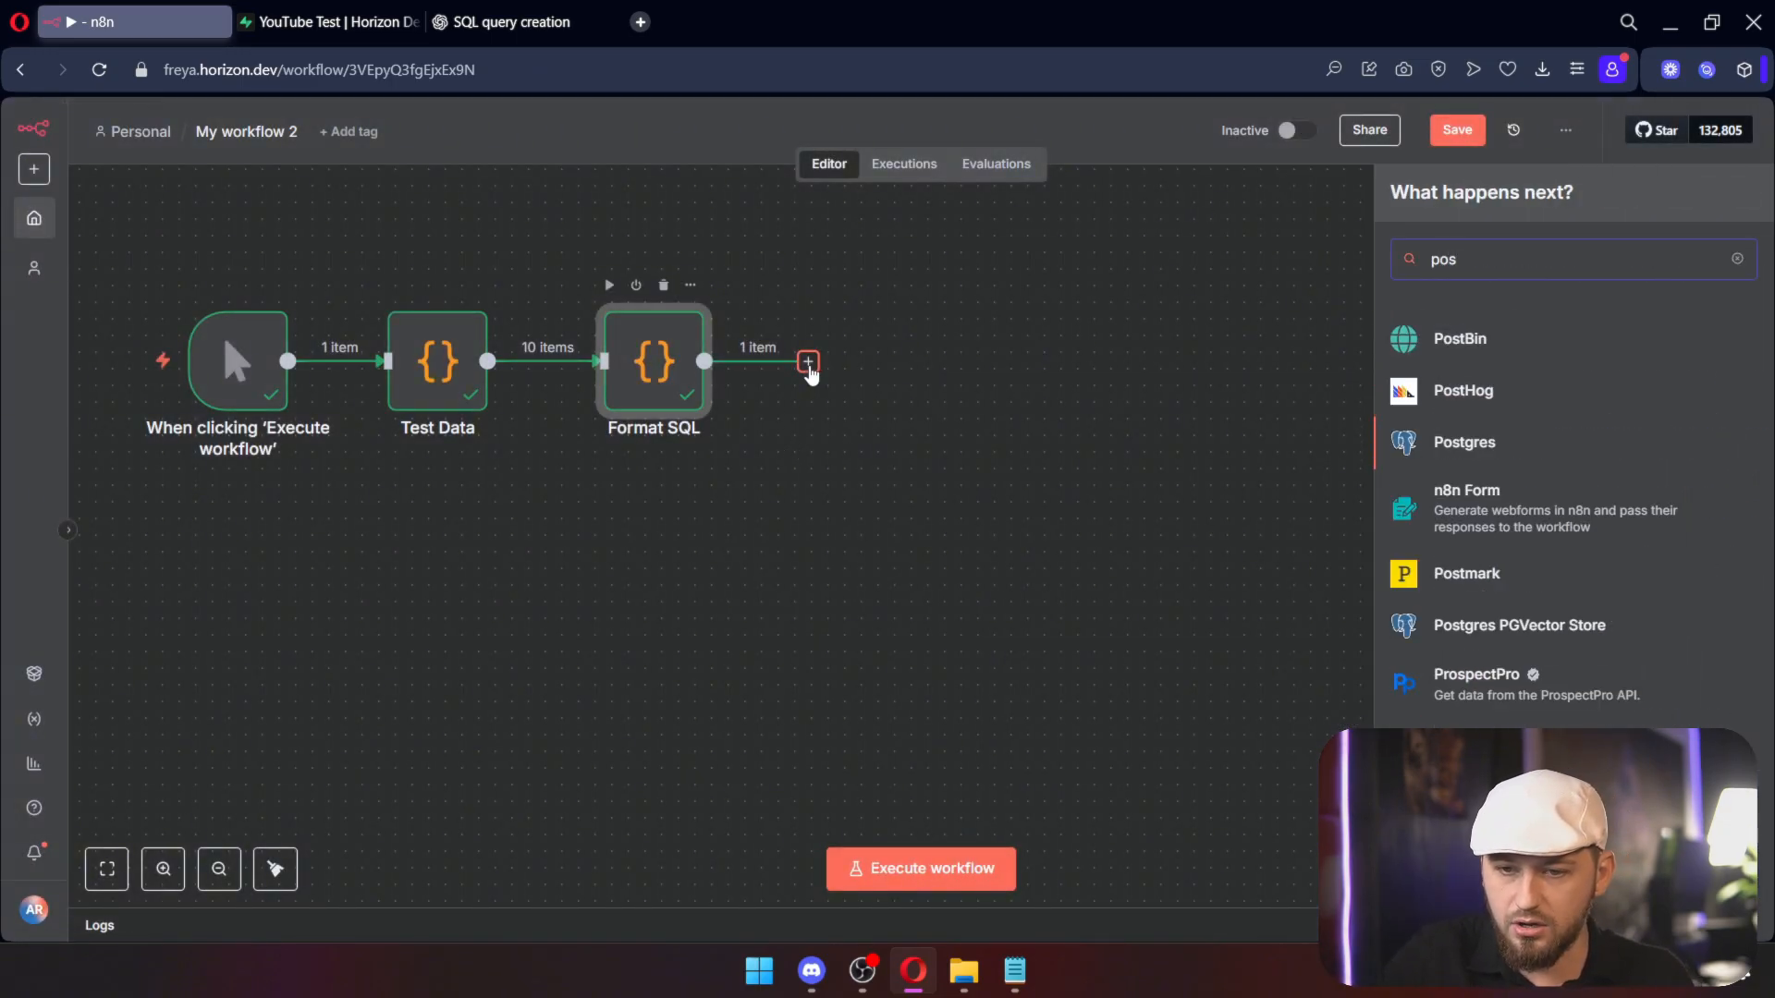
key("Return")
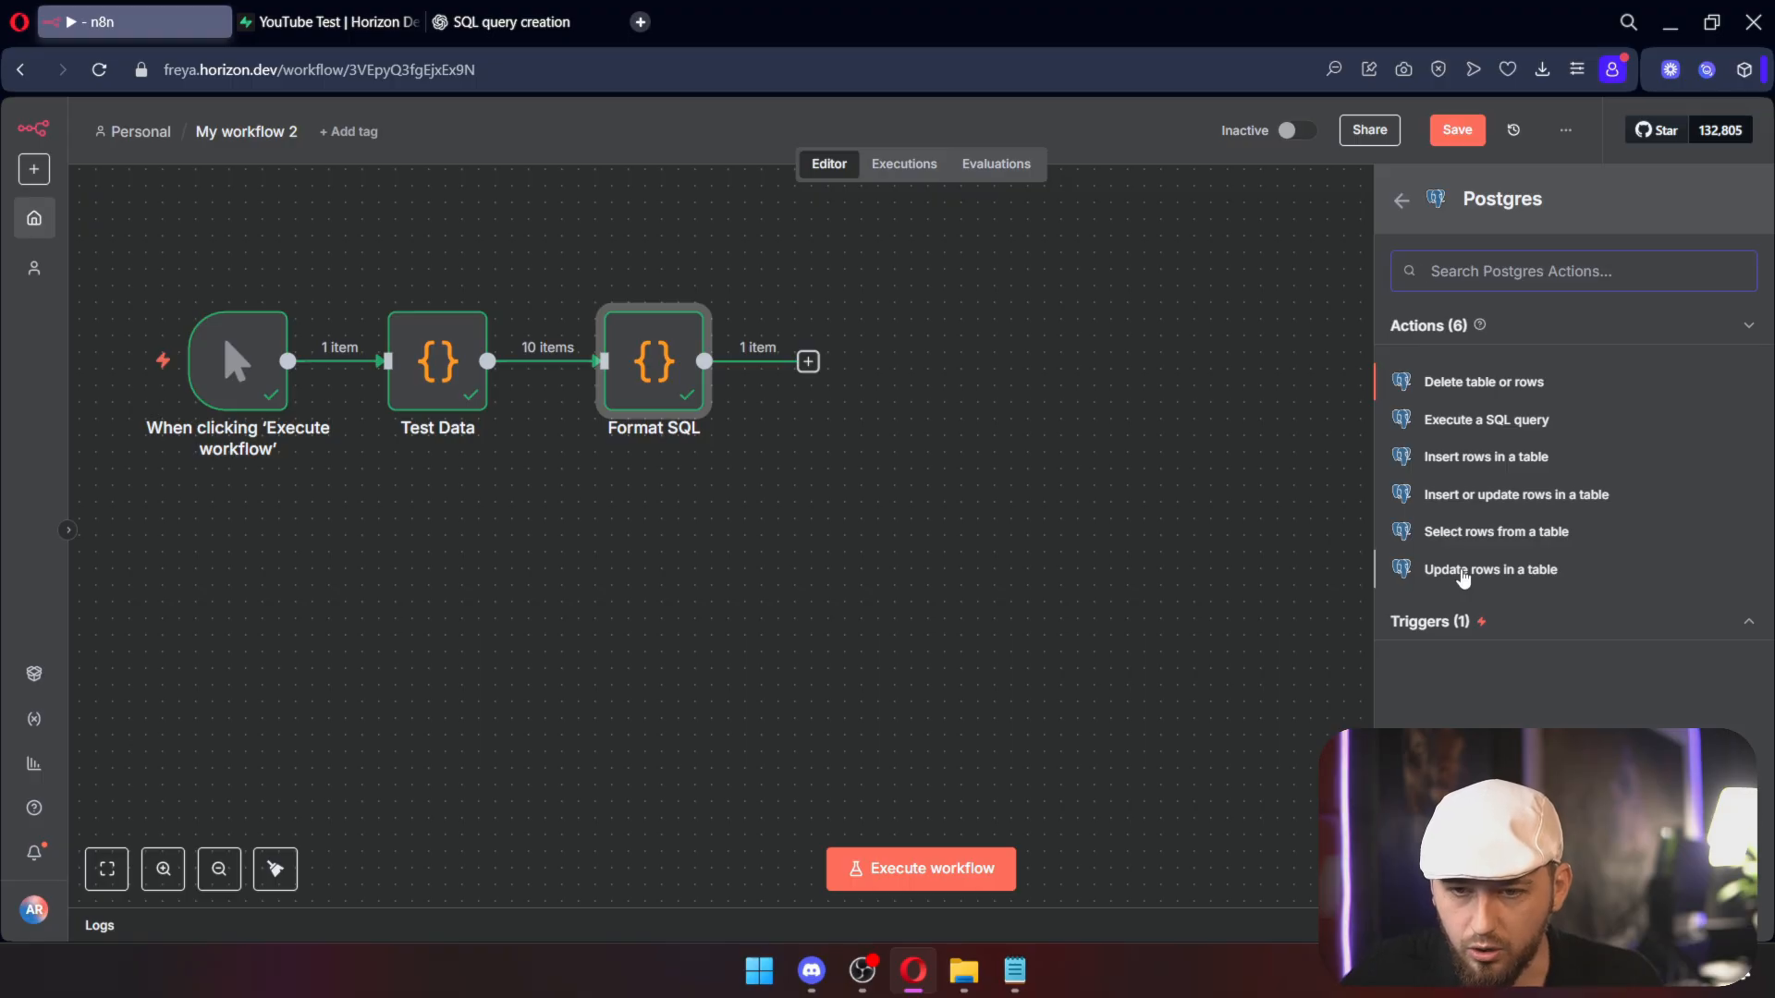
left_click(1486, 457)
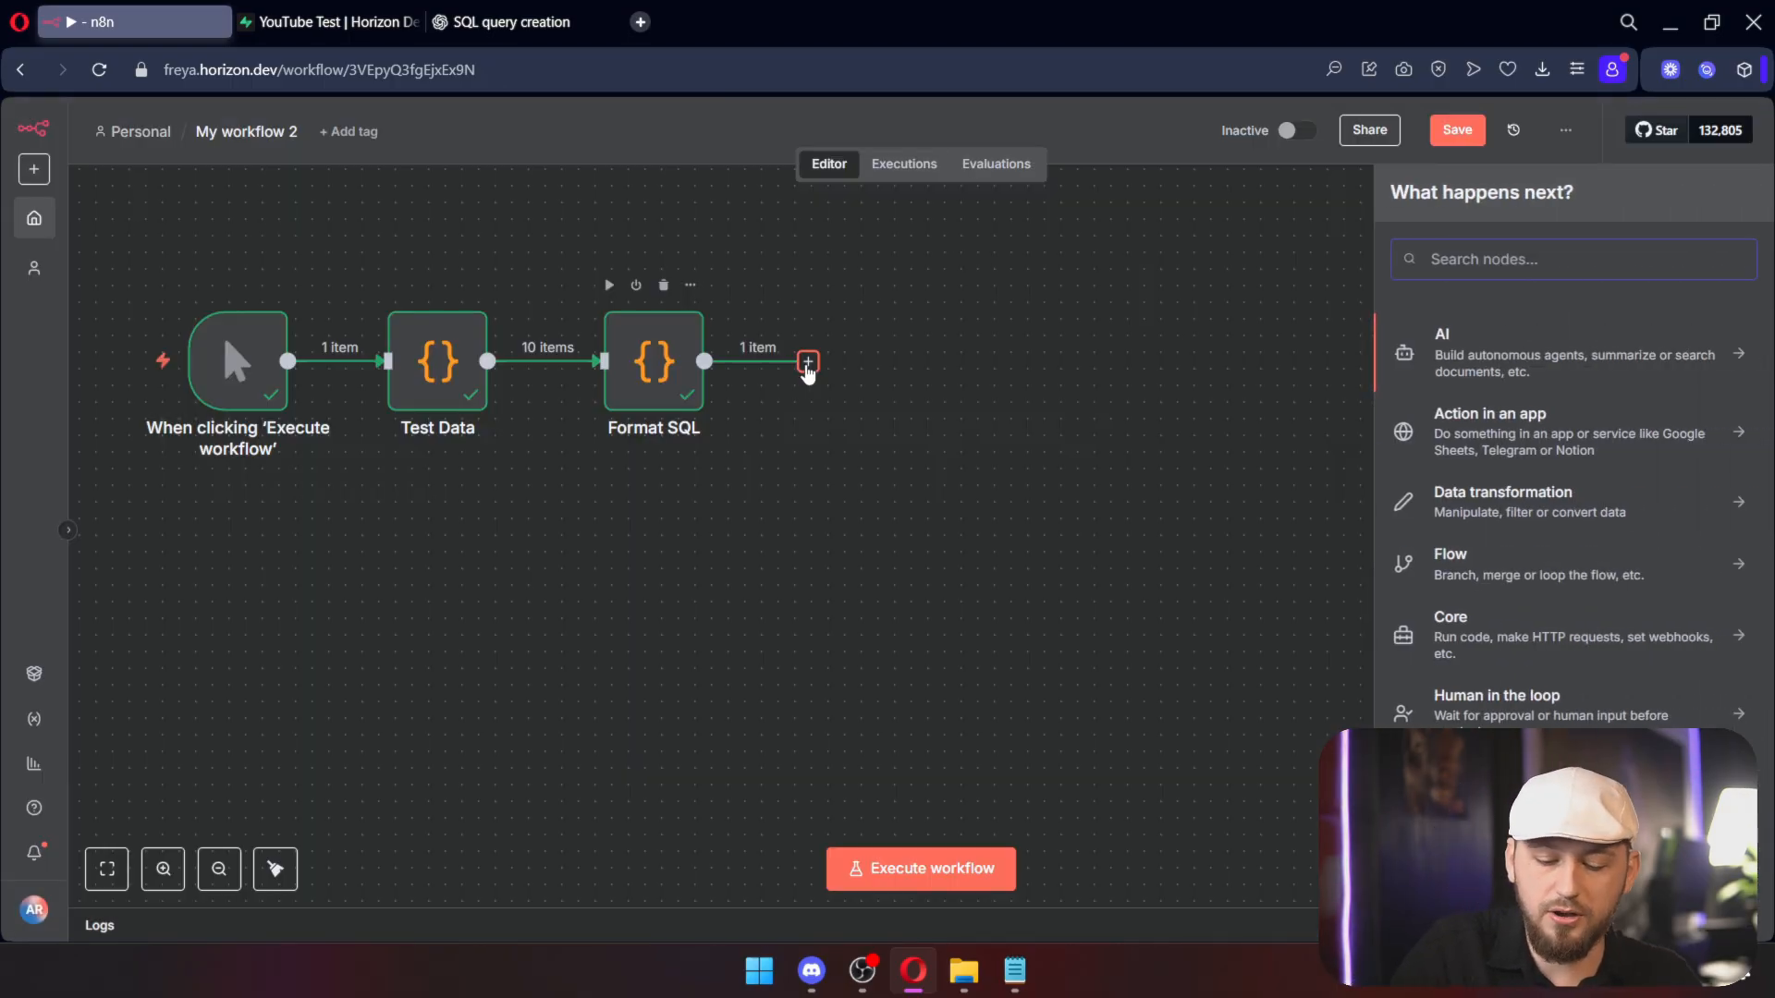
type("pos")
key("Return")
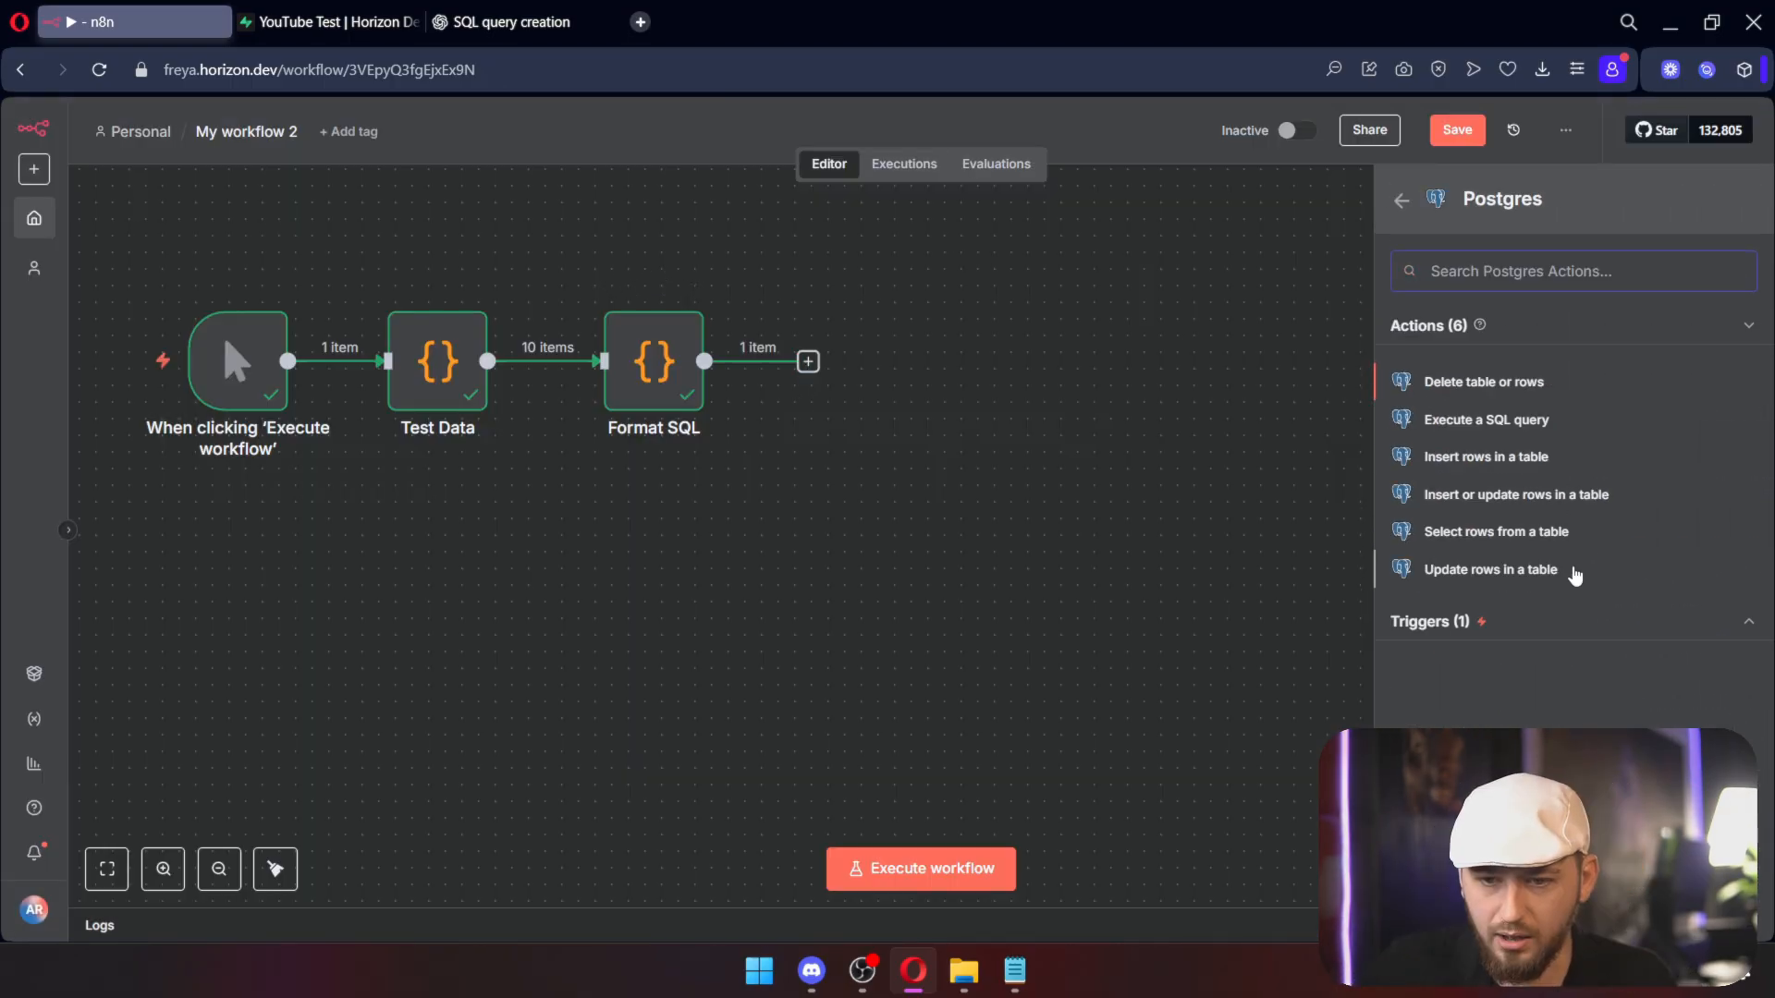
left_click(1483, 421)
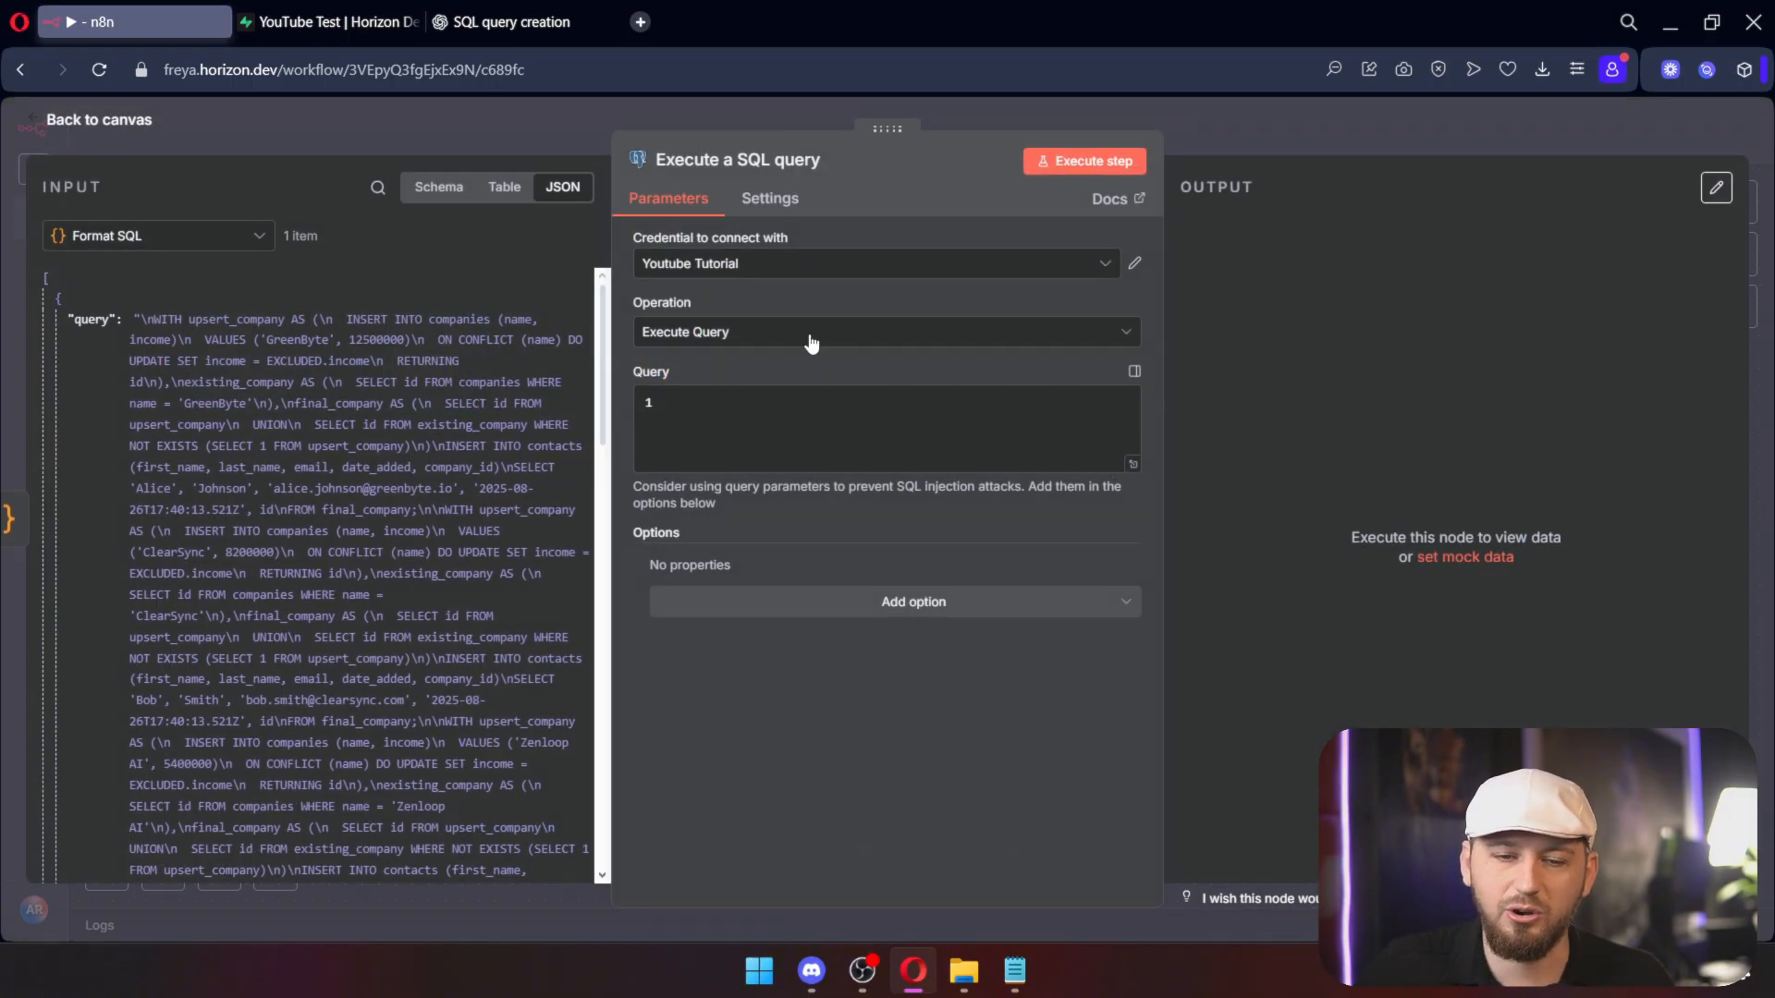
key("ctrl+Tab")
left_click_drag(679, 388, 445, 384)
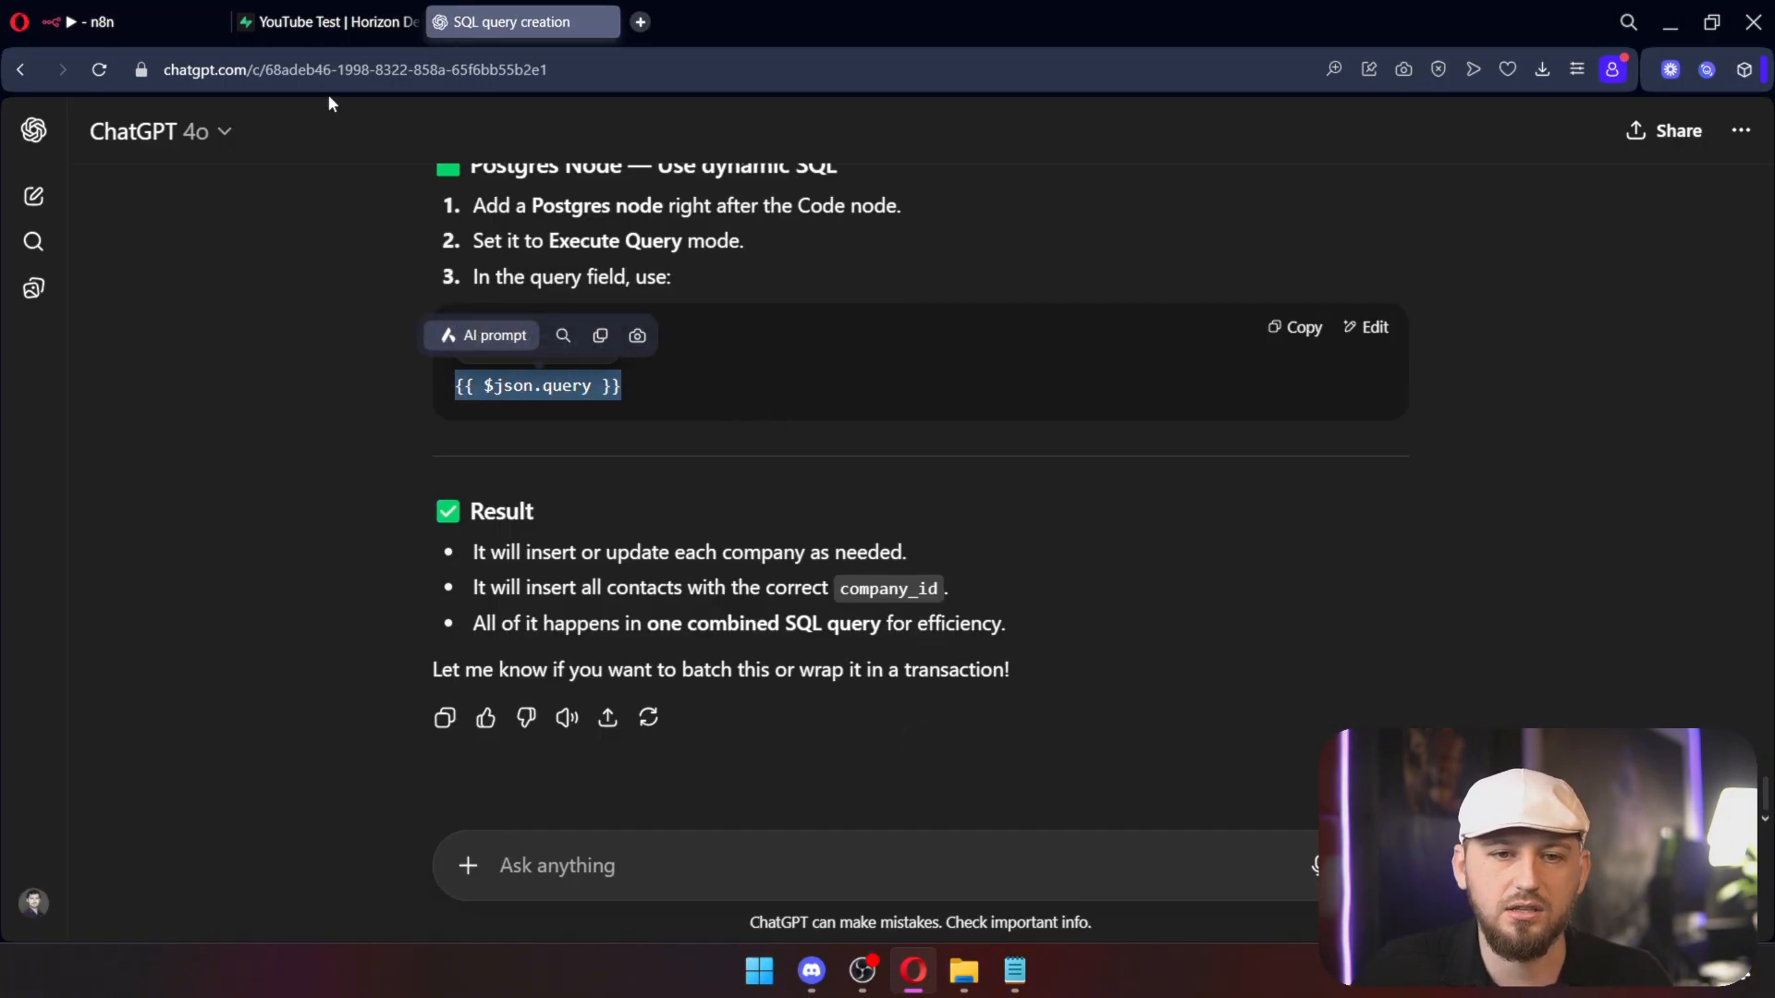
left_click(134, 21)
left_click(1076, 163)
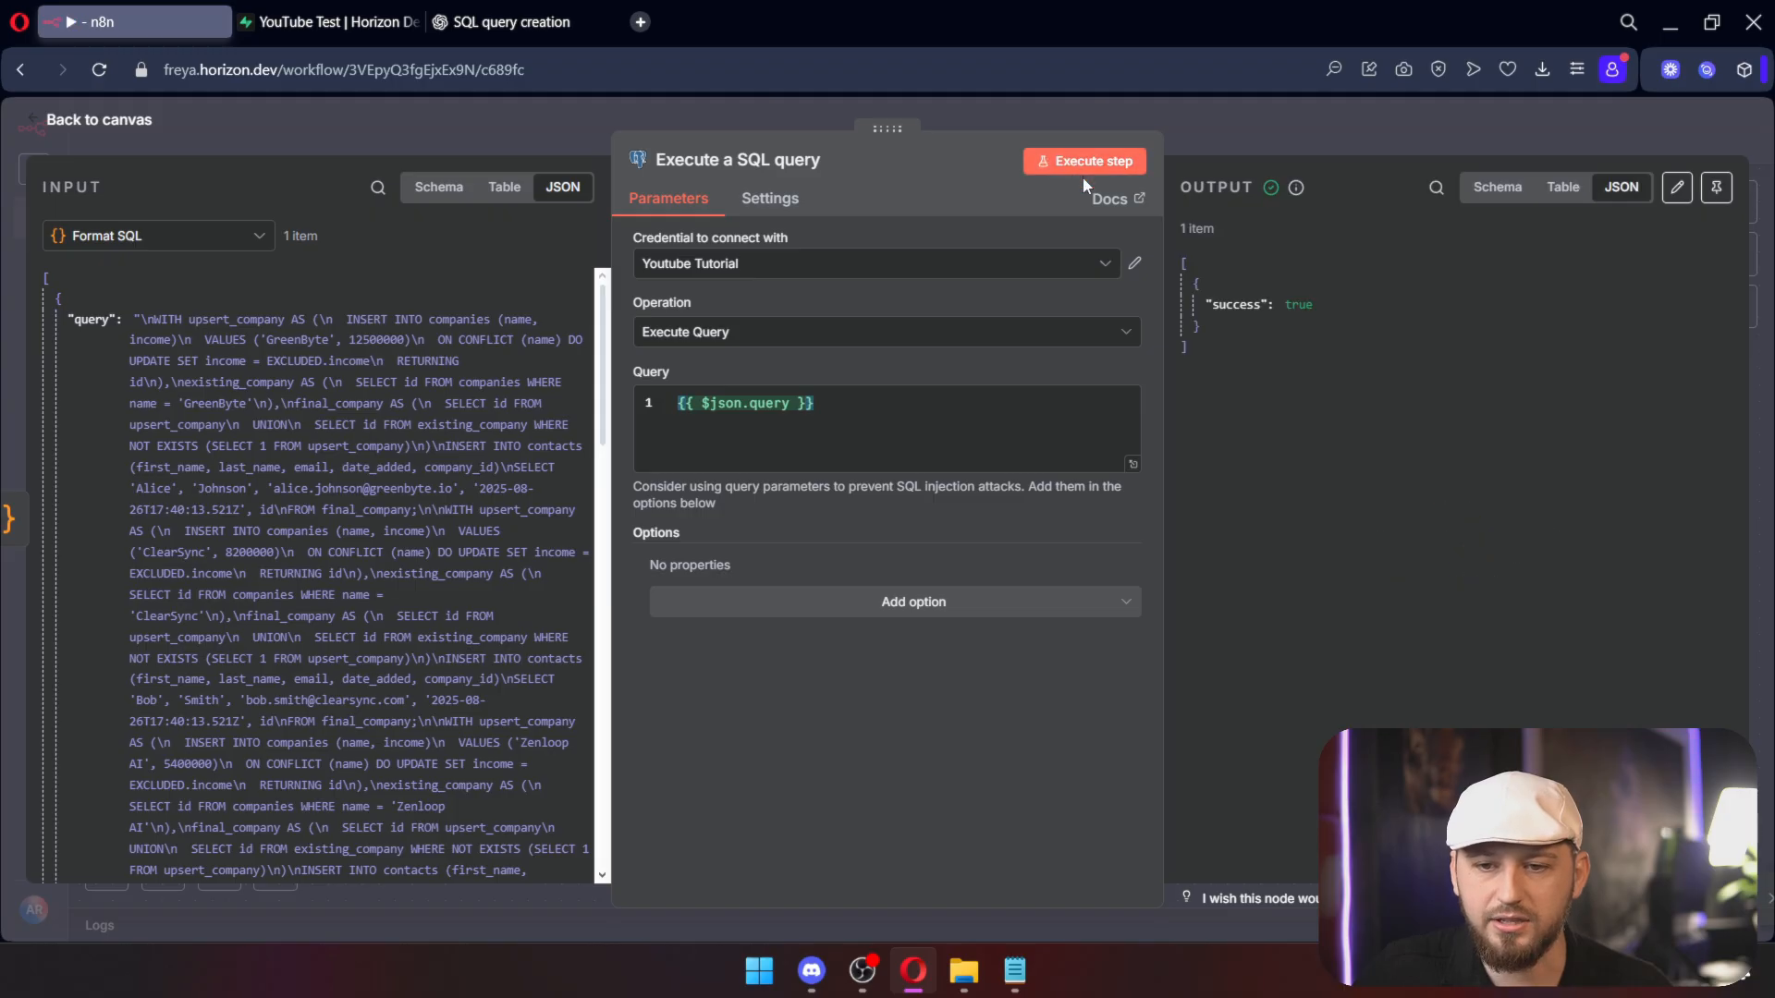
key("ctrl+Tab")
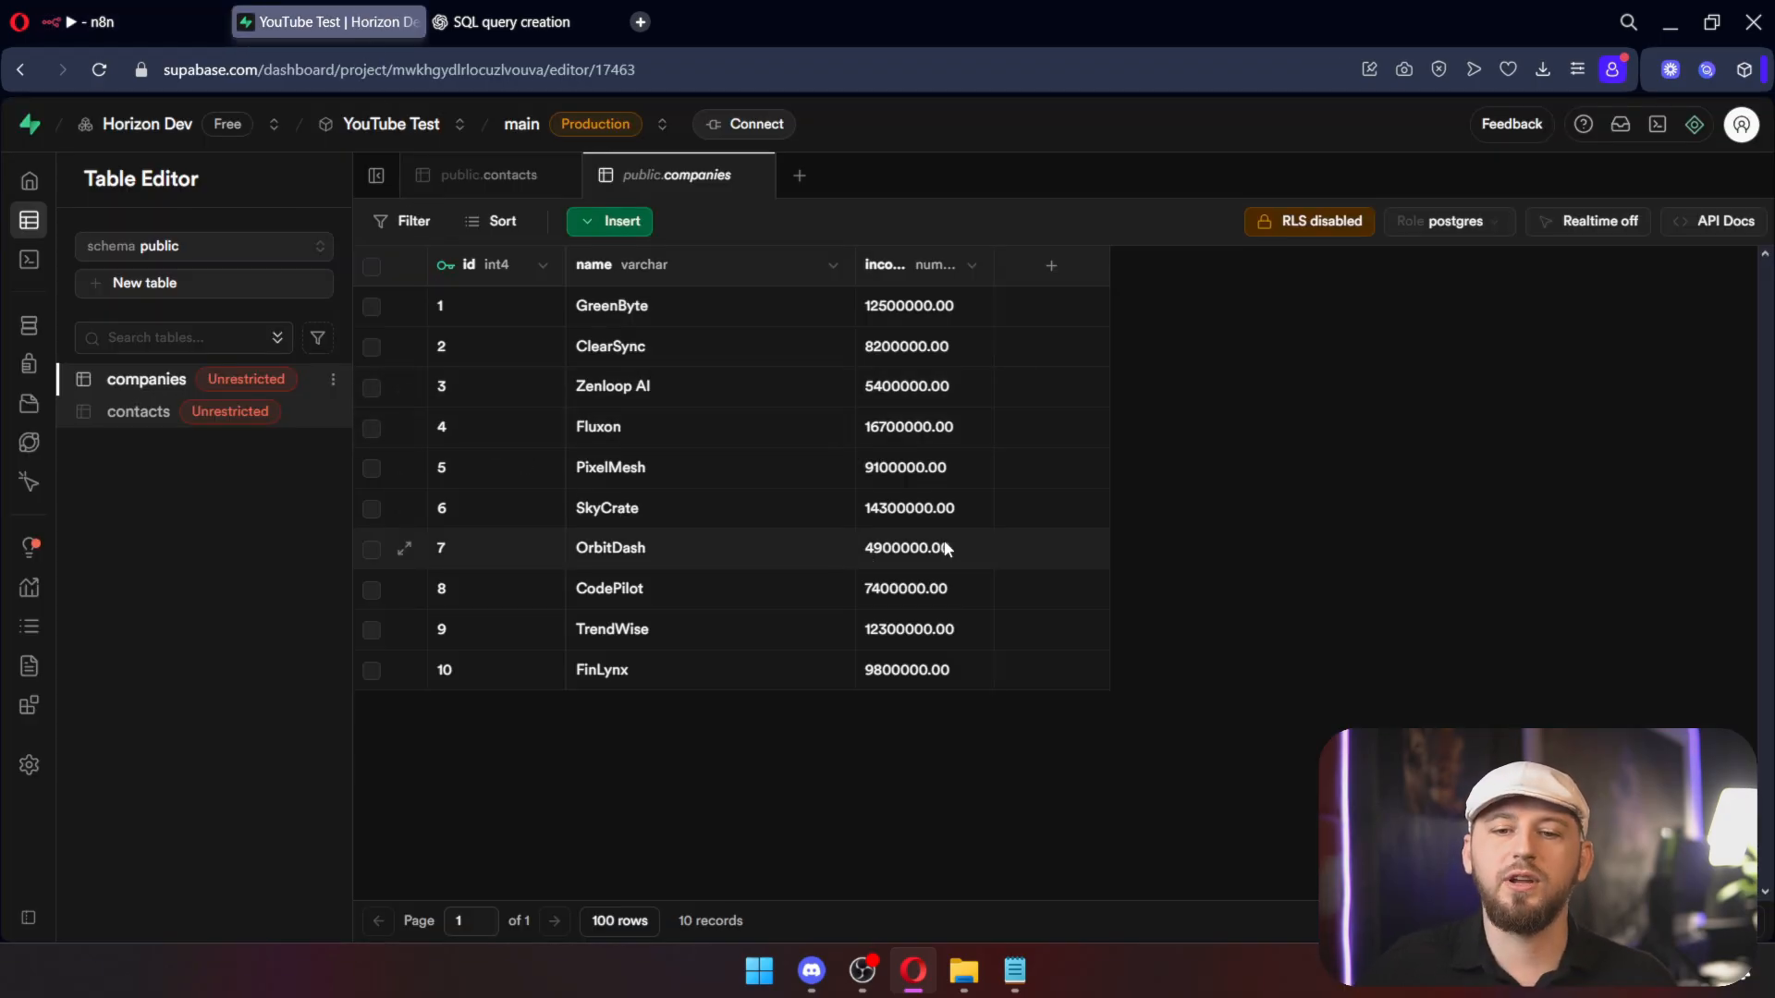
Step: Confirm Supabase's contacts table holds ten contacts linked to their companies
left_click(109, 418)
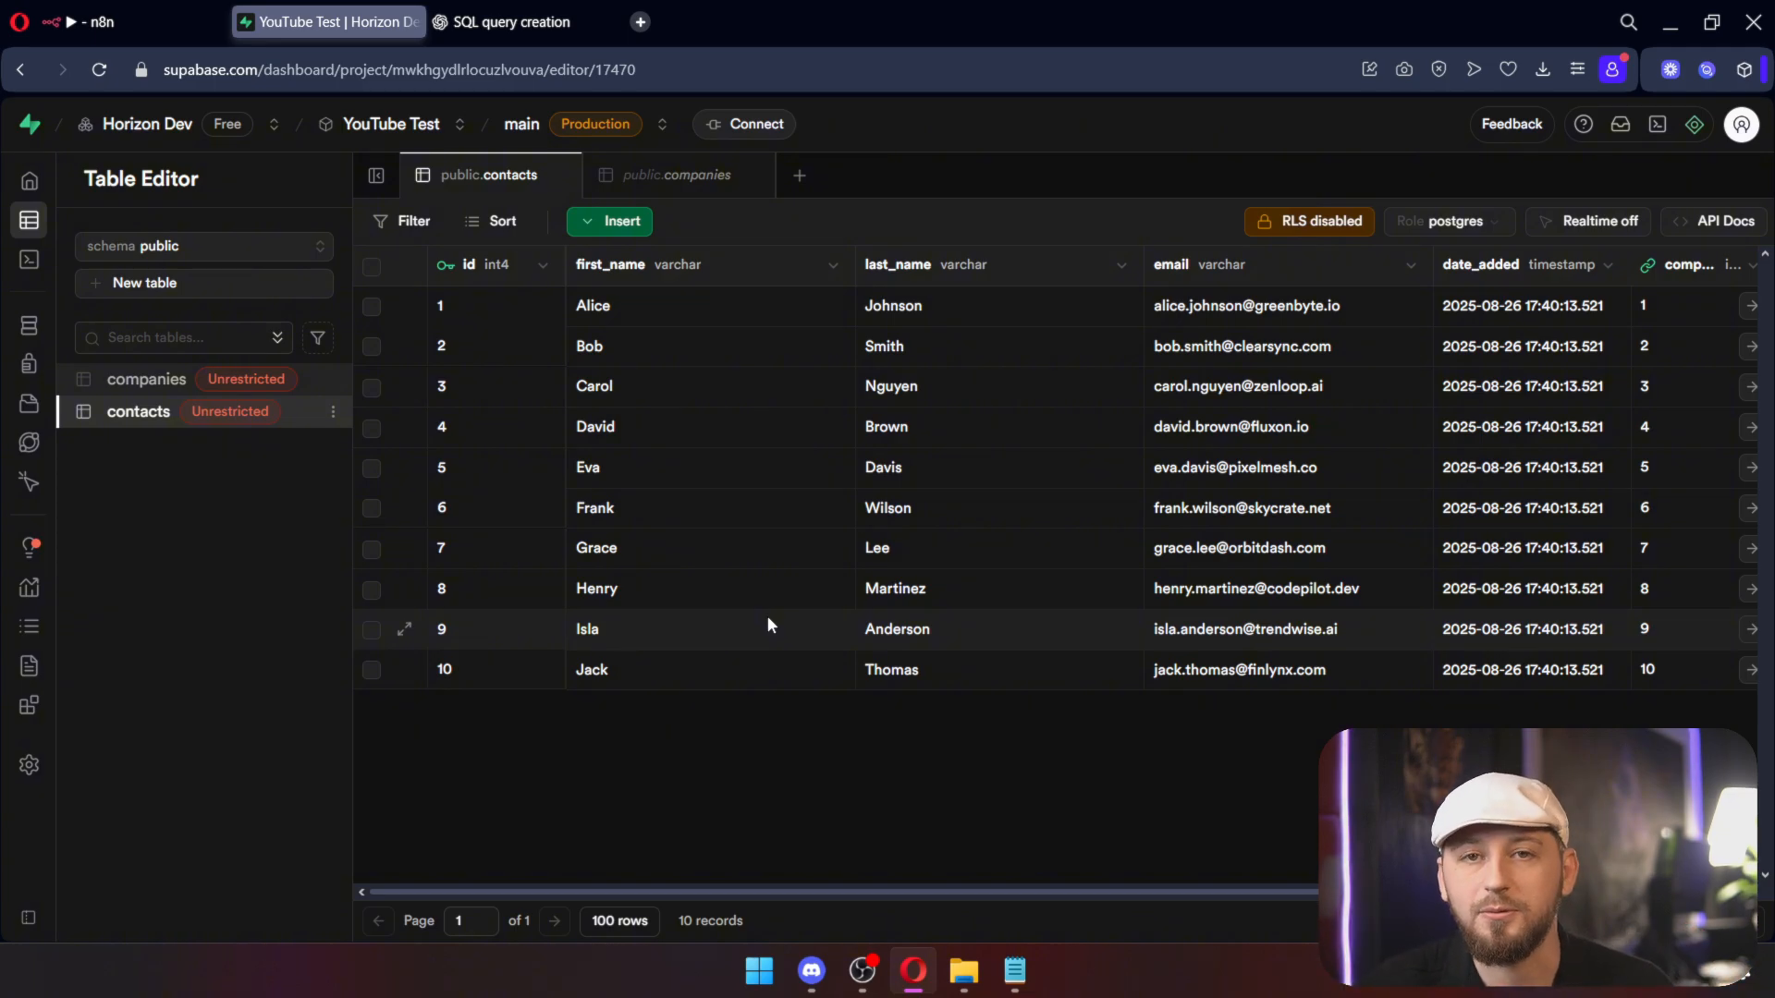
left_click(217, 25)
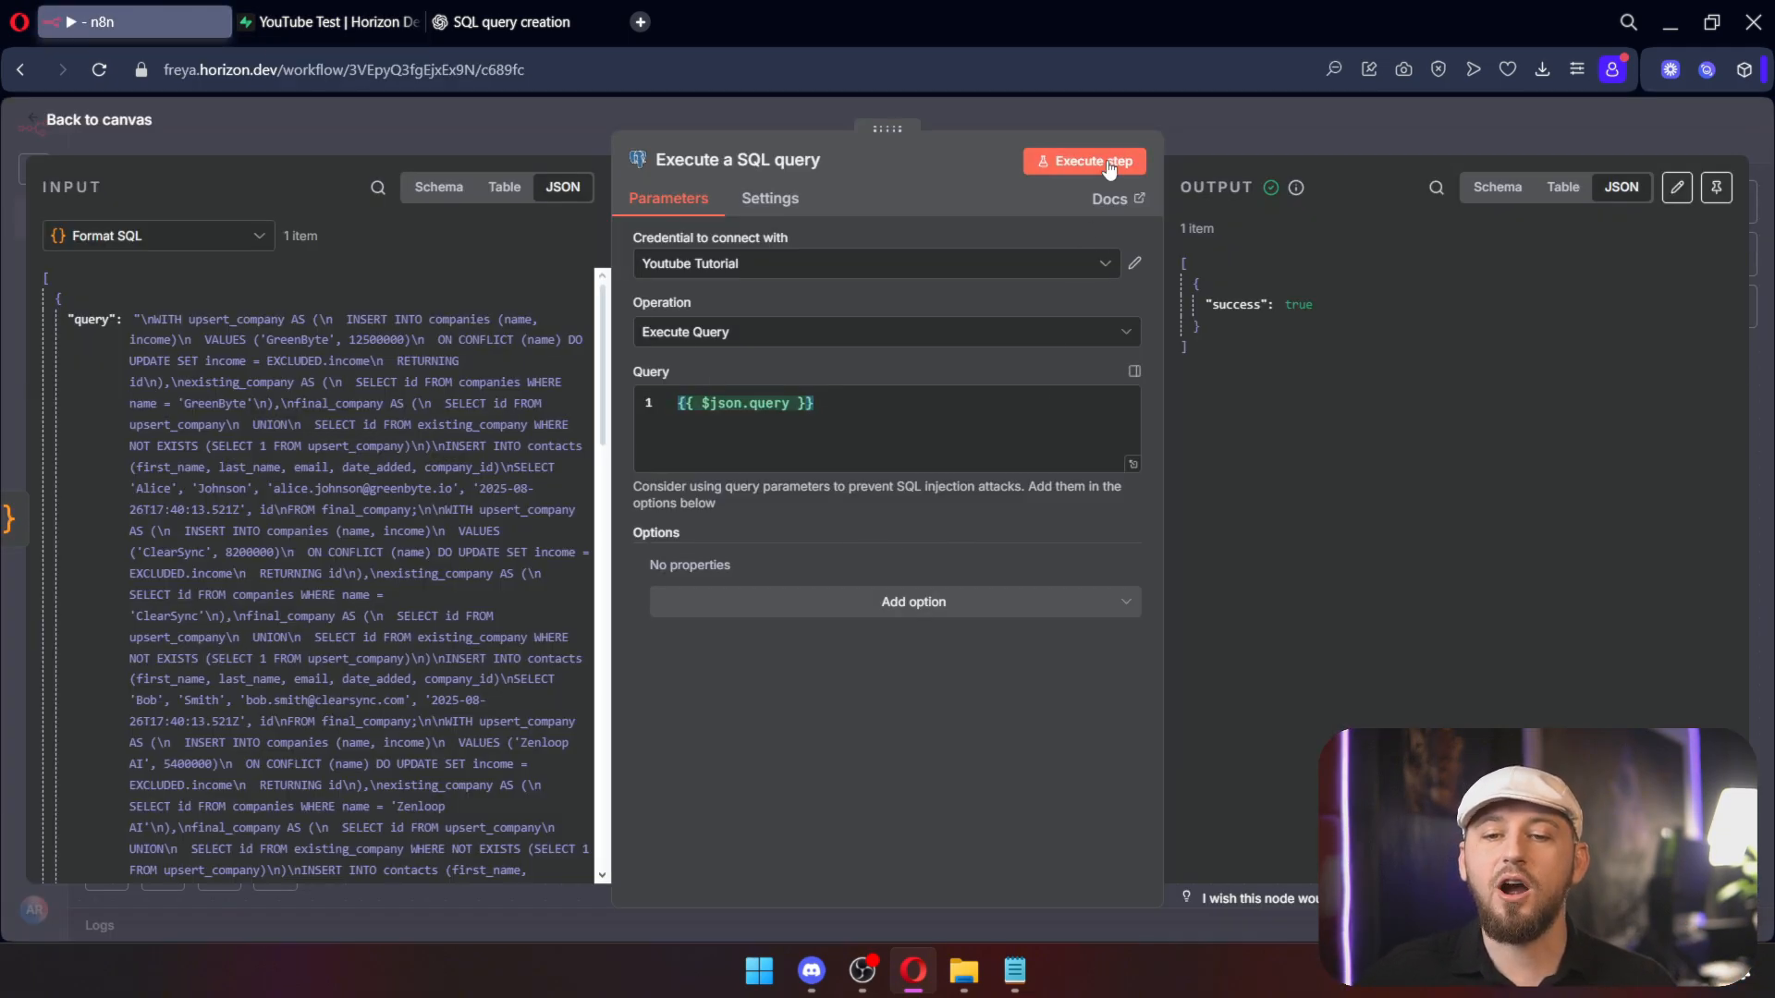
key("Escape")
Step: Move Format SQL and Execute a SQL query right on the canvas, then reopen the SQL node
left_click_drag(1045, 667, 50, 213)
left_click_drag(1117, 614, 597, 204)
left_click_drag(663, 408, 879, 424)
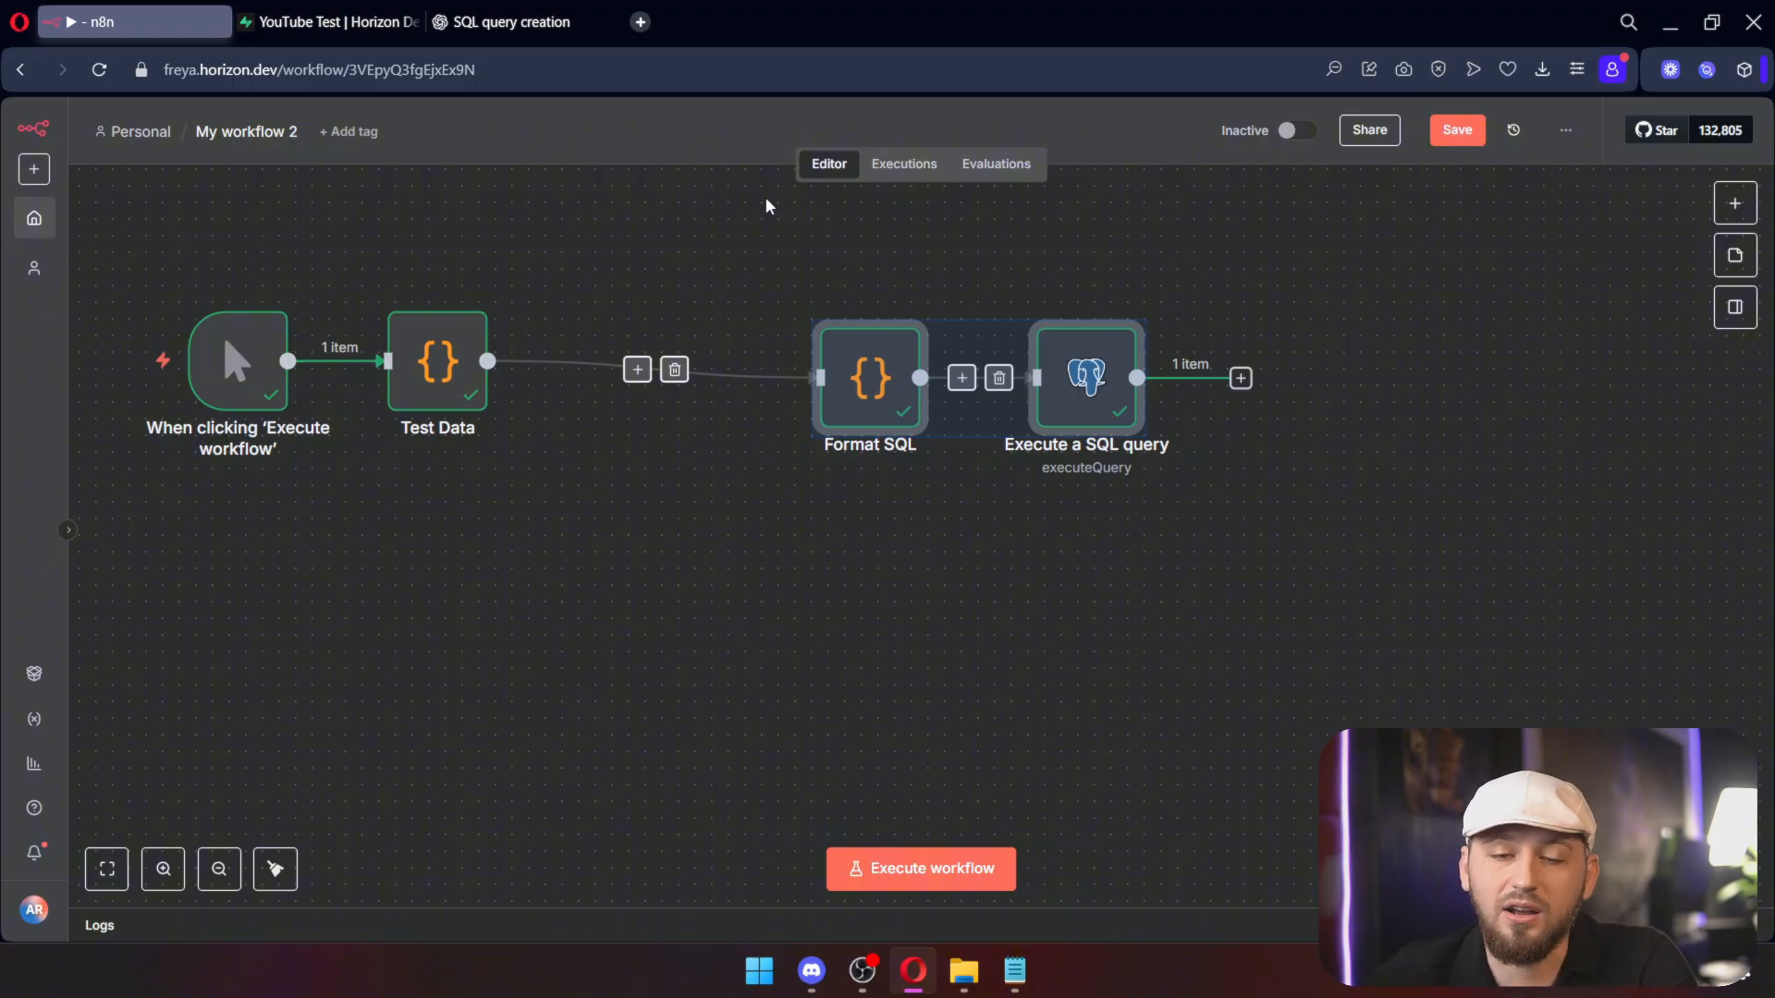
left_click(773, 342)
left_click_drag(793, 282, 1384, 727)
left_click(1385, 726)
left_click_drag(1537, 767, 648, 286)
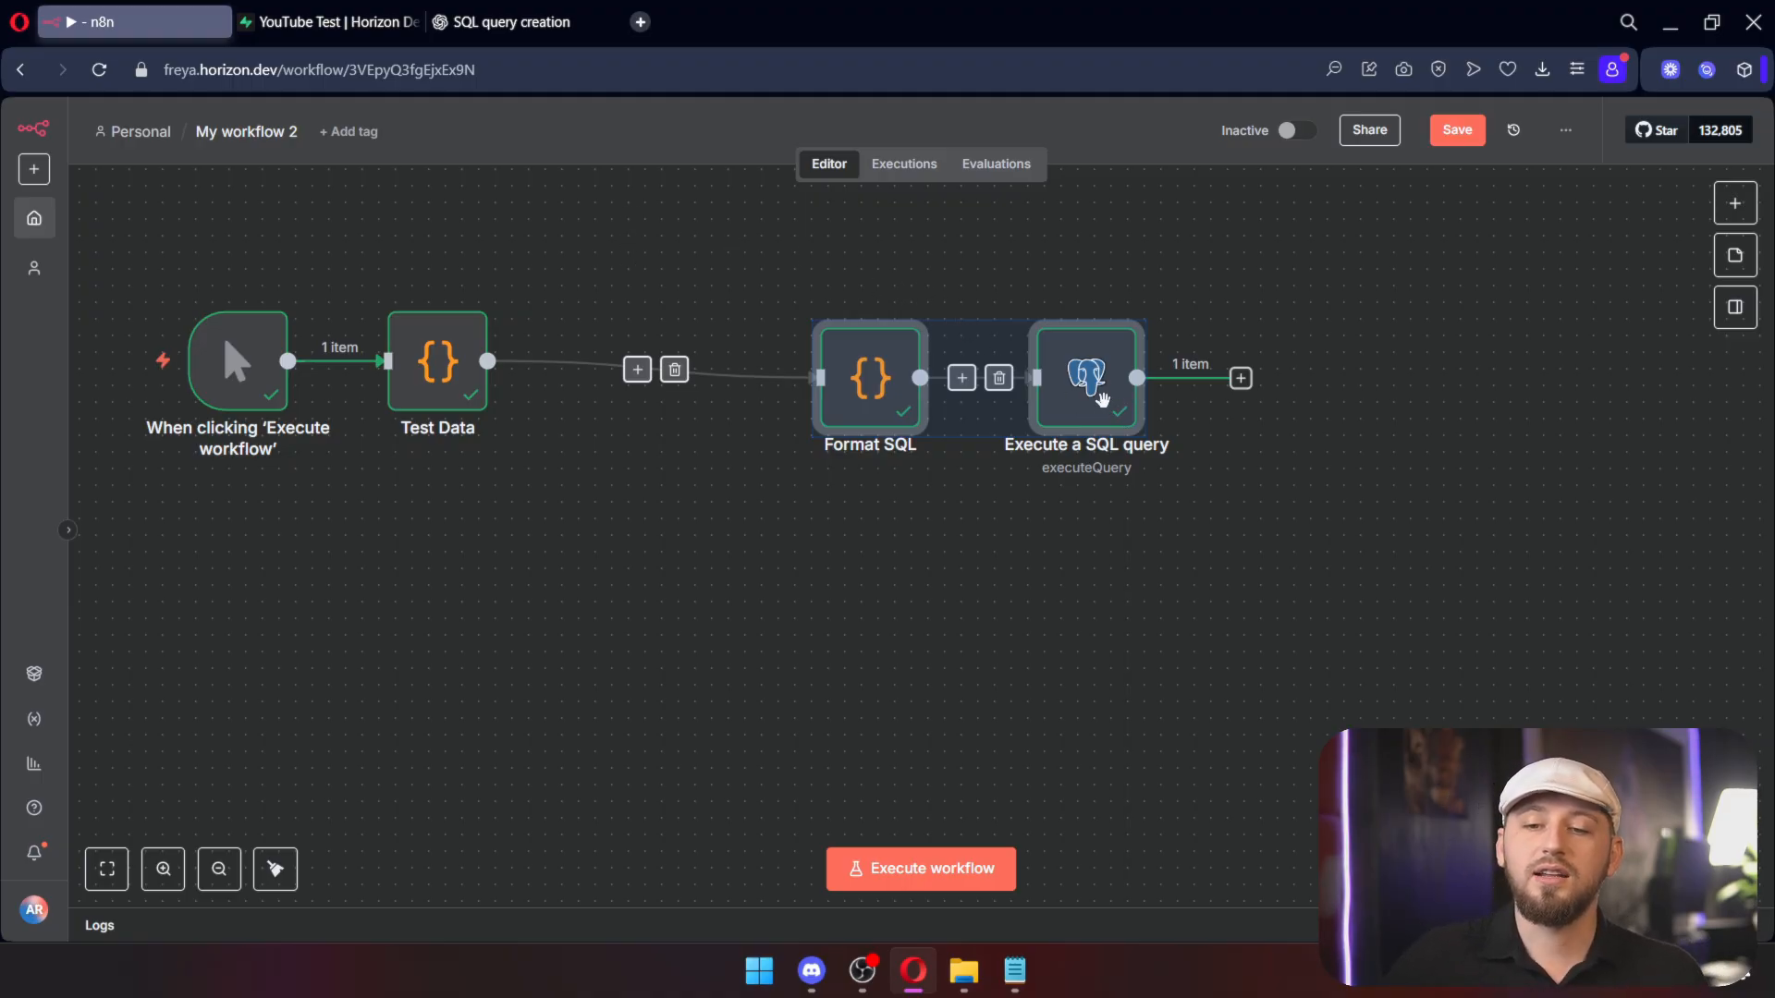
left_click(1242, 446)
double_click(1089, 380)
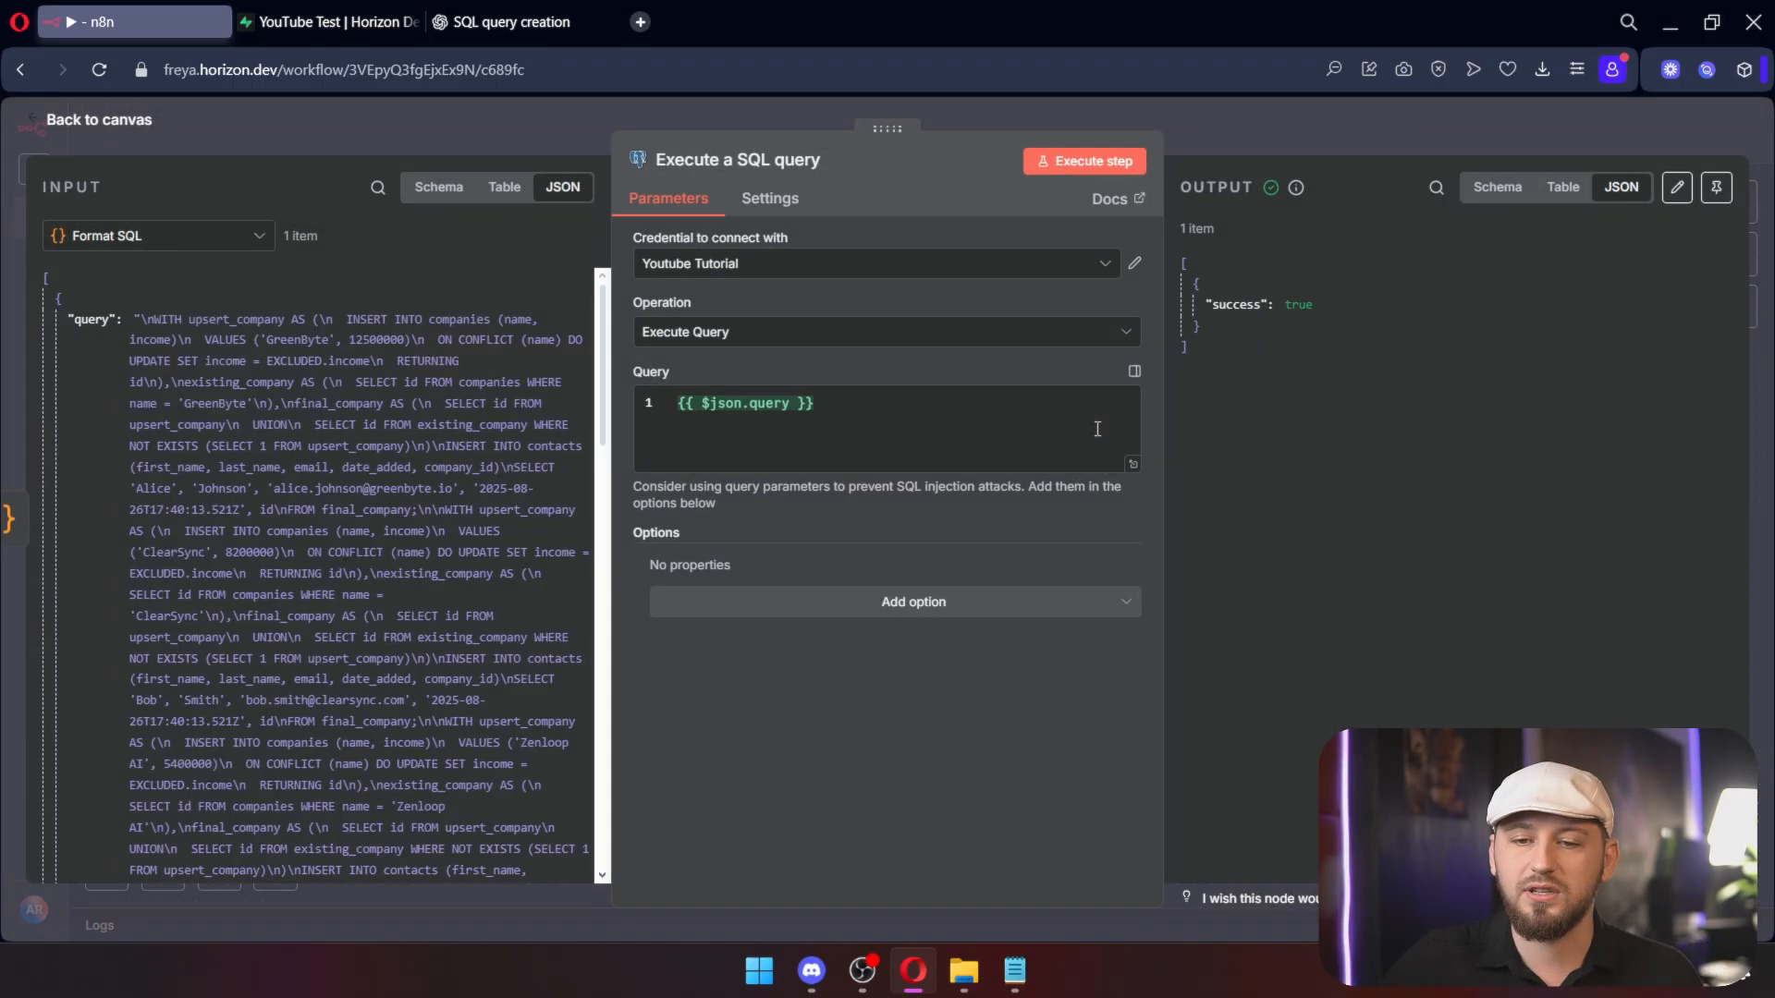